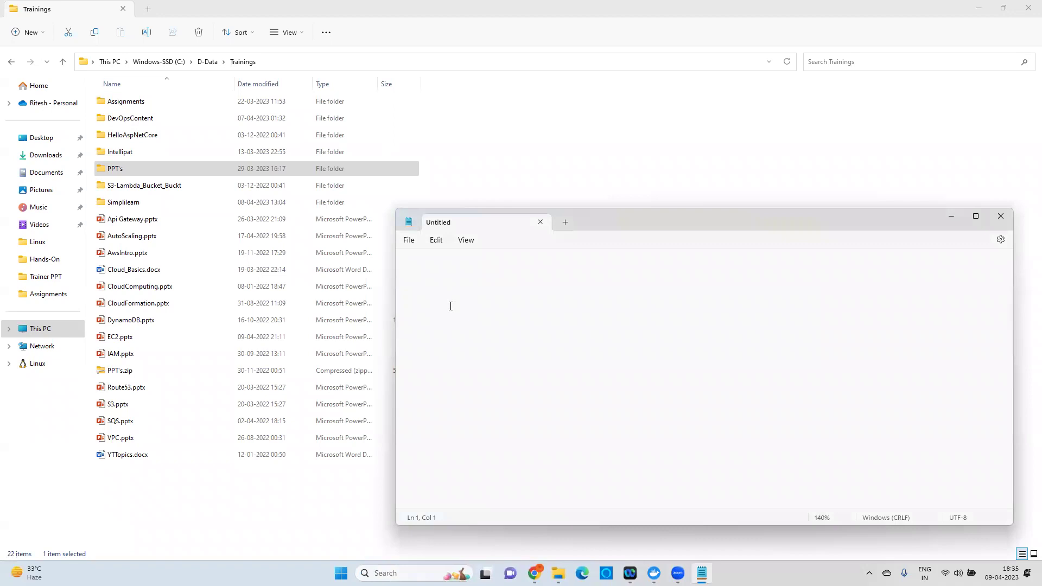
Type the heading 'RDS (Relational Database Service)' with a '+ Dynamodb' line below it.
text((rel)
key(BackSpace)
key(BackSpace)
key(BackSpace)
text(Relational Dataa)
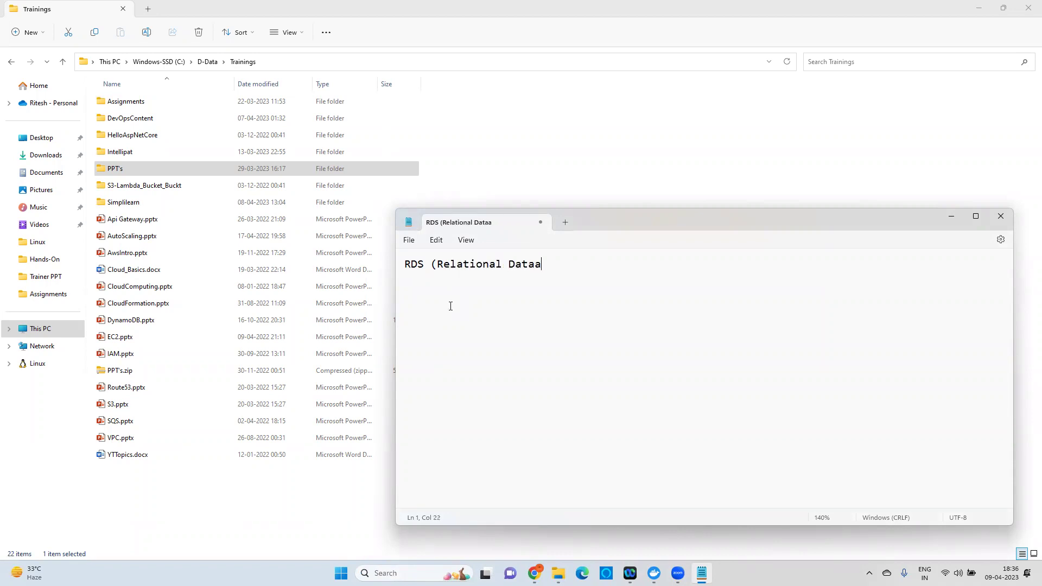
key(BackSpace)
text(base Service))
key(Return)
key(Return)
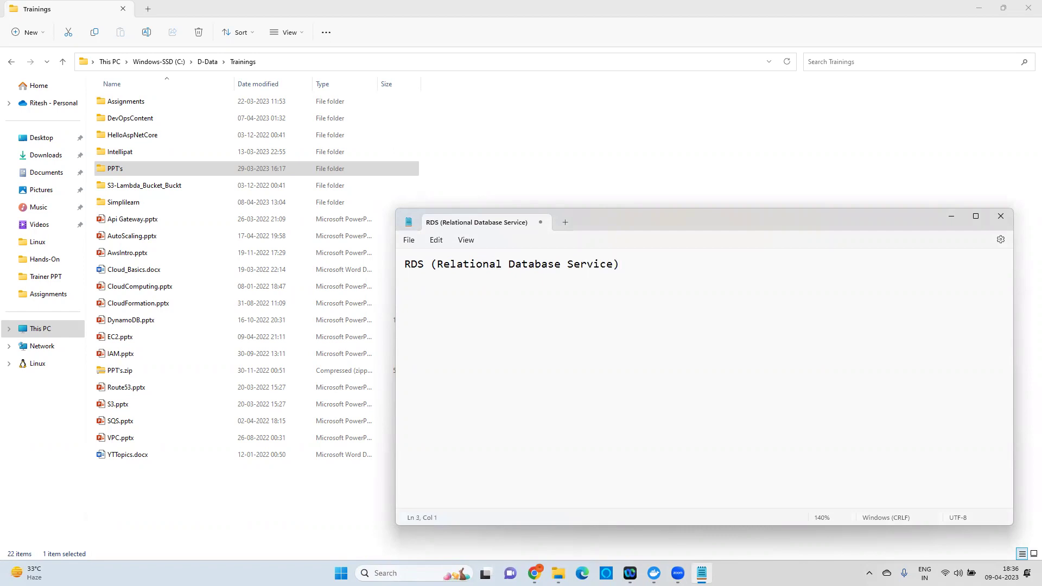
text(+ )
text(DynamoDB)
key(BackSpace)
key(BackSpace)
text(Db)
Review the note's text and insert blank lines below the RDS title.
drag(476, 318, 373, 260)
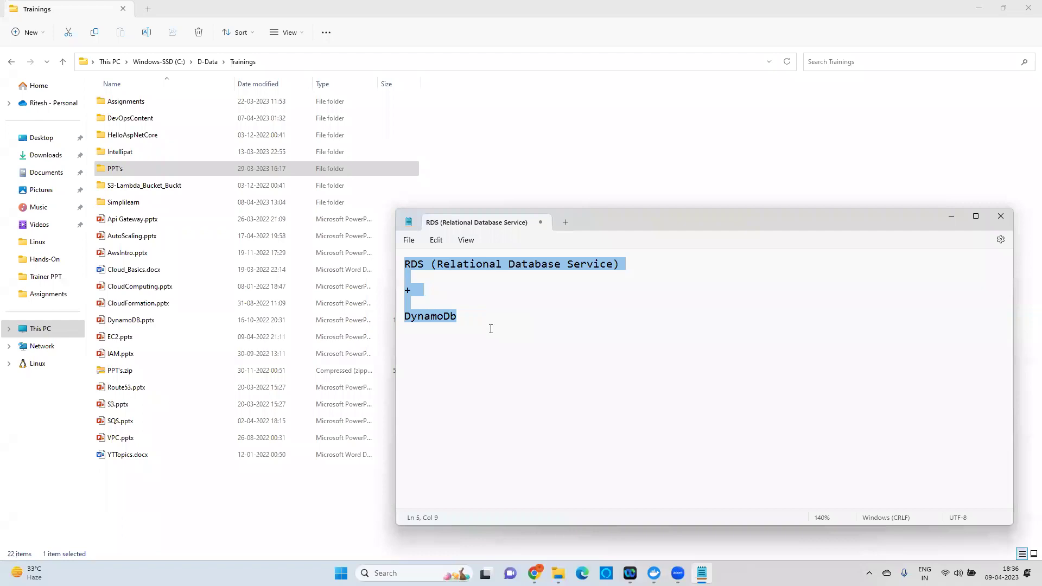
click(454, 305)
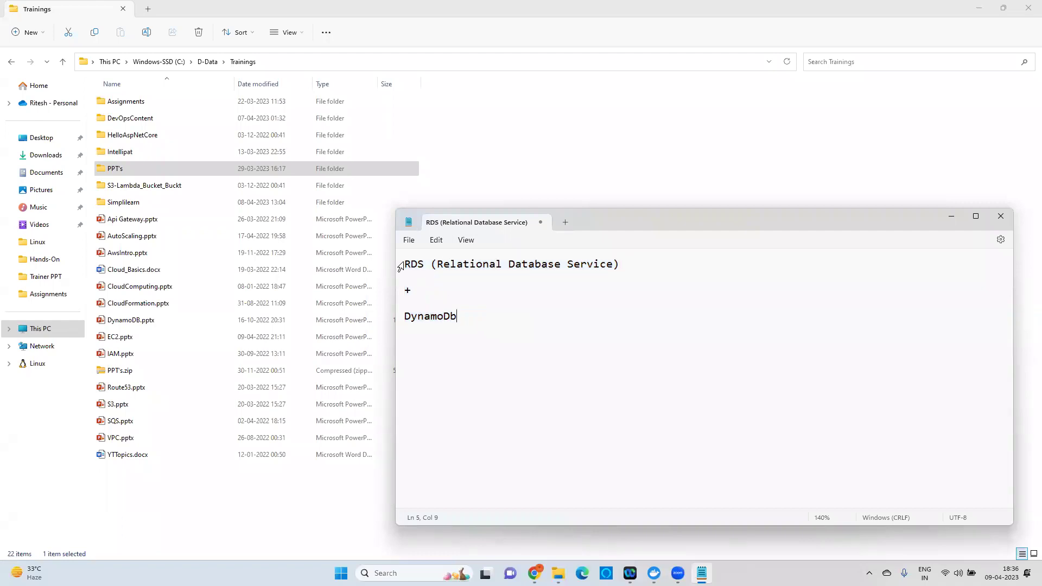
drag(417, 259, 486, 332)
click(453, 294)
drag(412, 264, 643, 262)
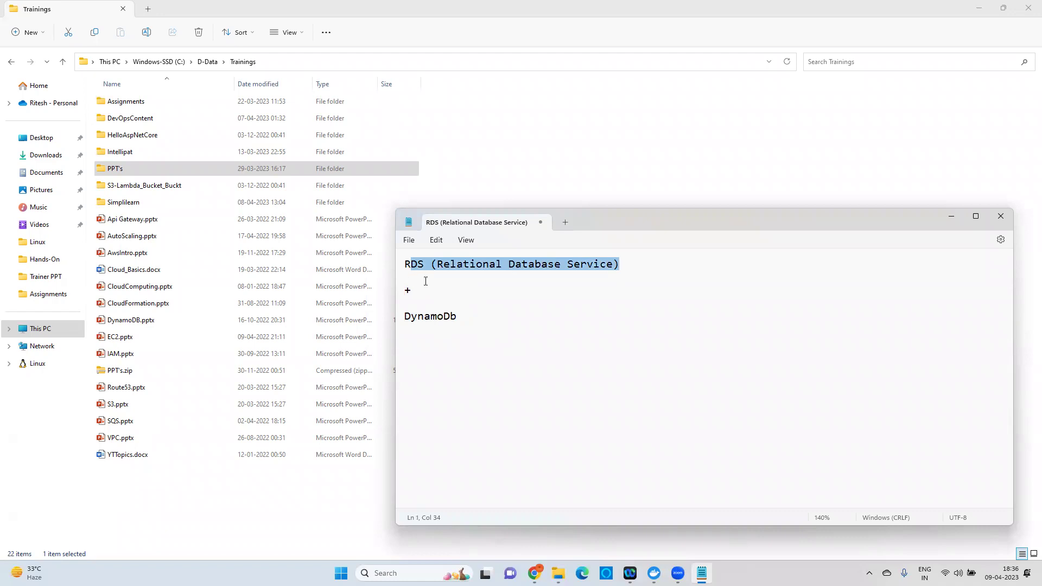
click(630, 268)
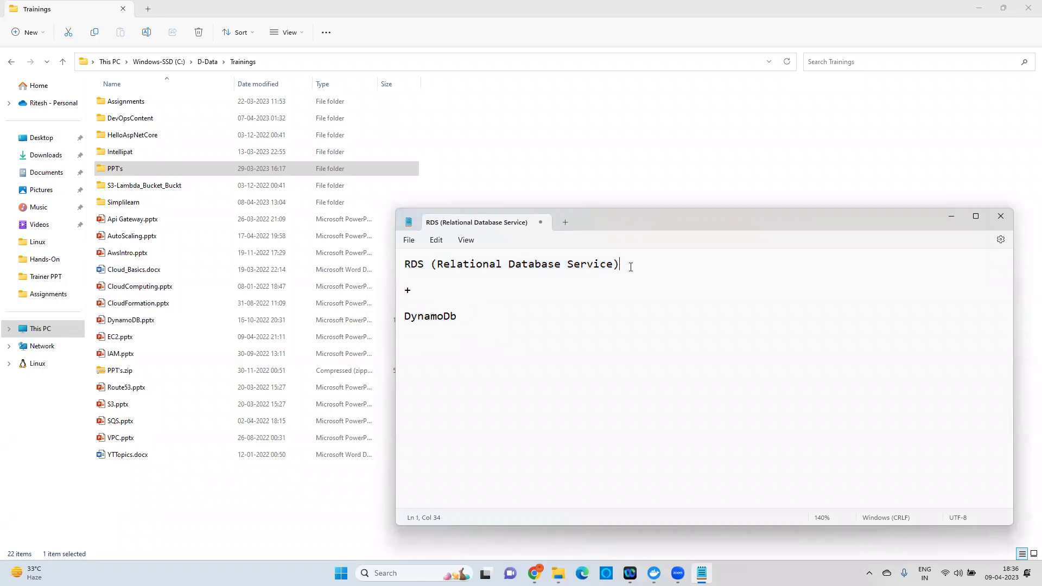
key(Return)
key(Return)
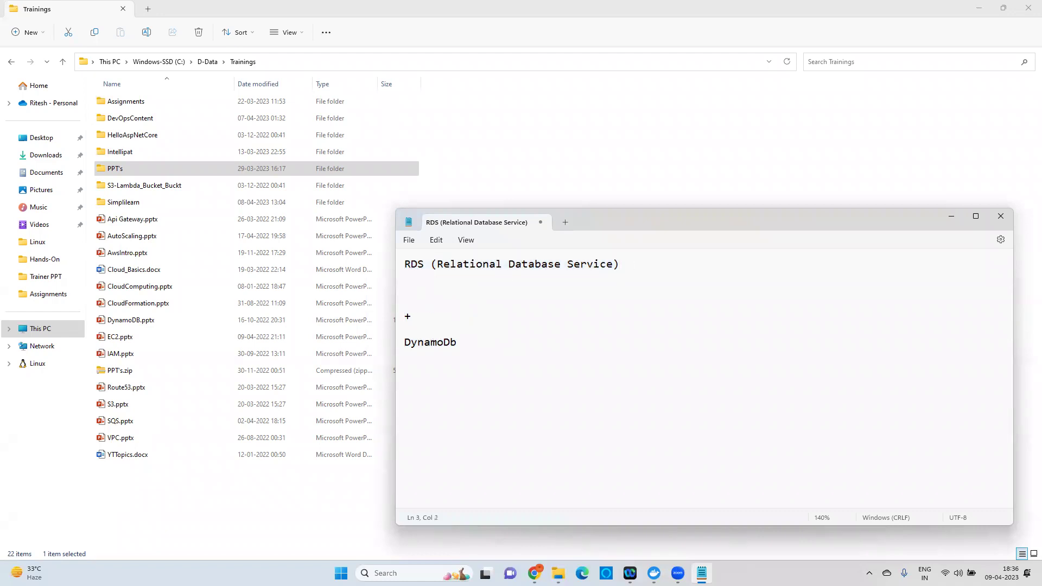
Add the lines 'What is RDS' and 'How to create SQL Server in RDS'.
text(What is RDS)
key(Return)
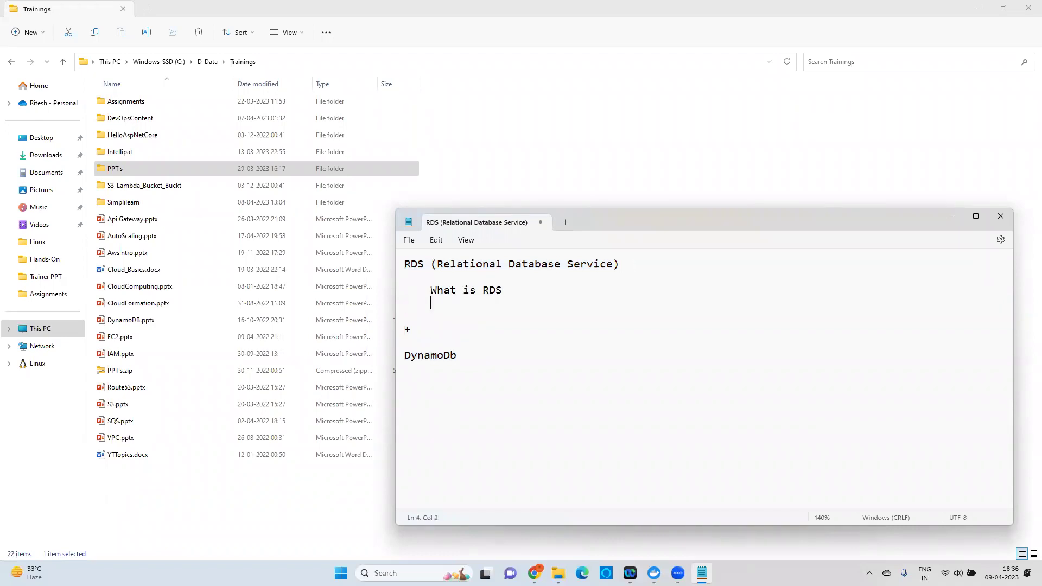
text(How to create SQL  Server iin RDS)
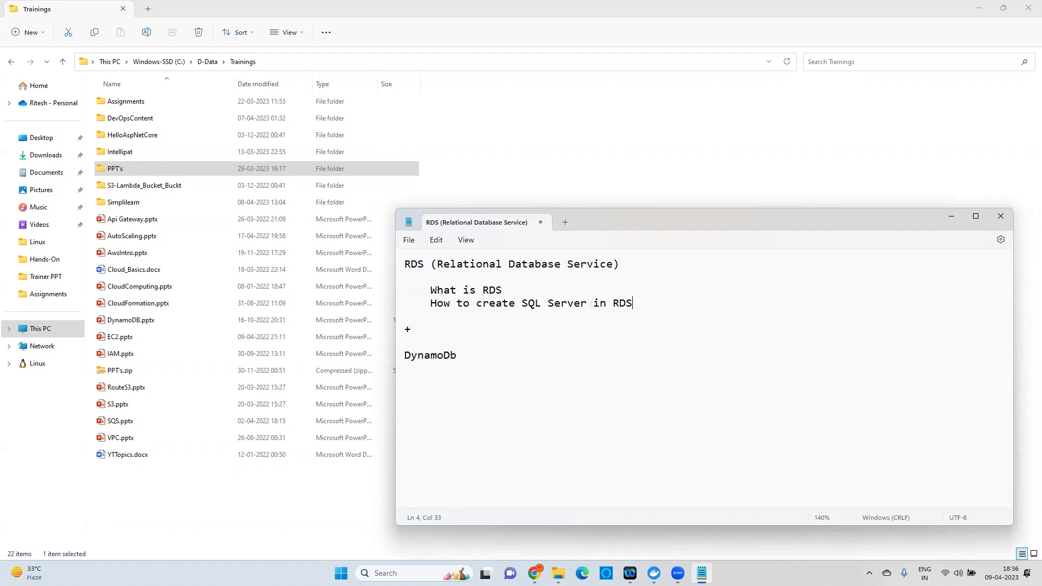
key(Return)
Add indented lines 'How to Create MySQL in RDS' and 'How to Create Postgres in RDS'.
key(Tab)
text(how to )
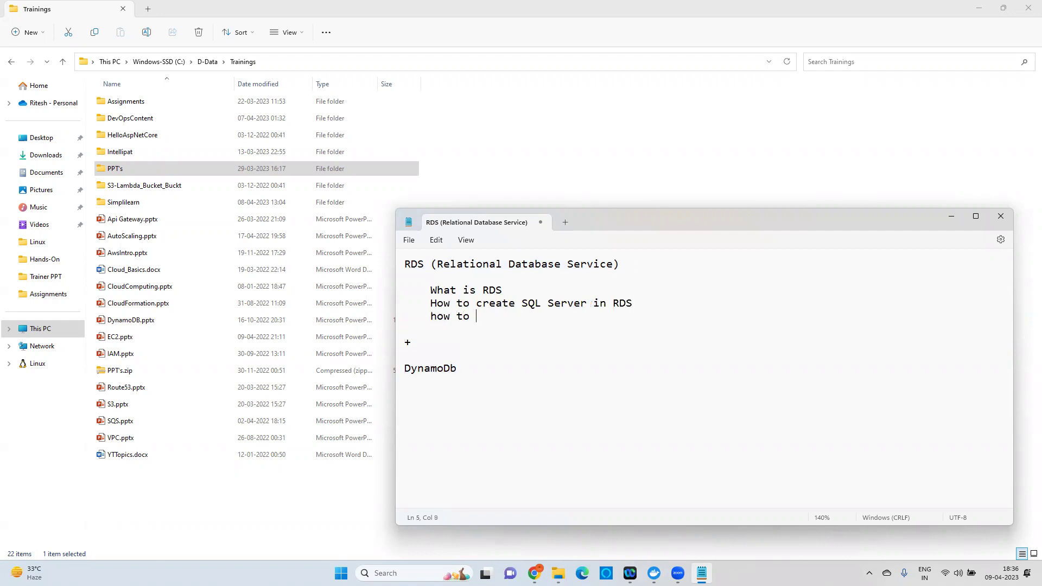
text(Create MySQL in RDS)
key(Return)
key(Tab)
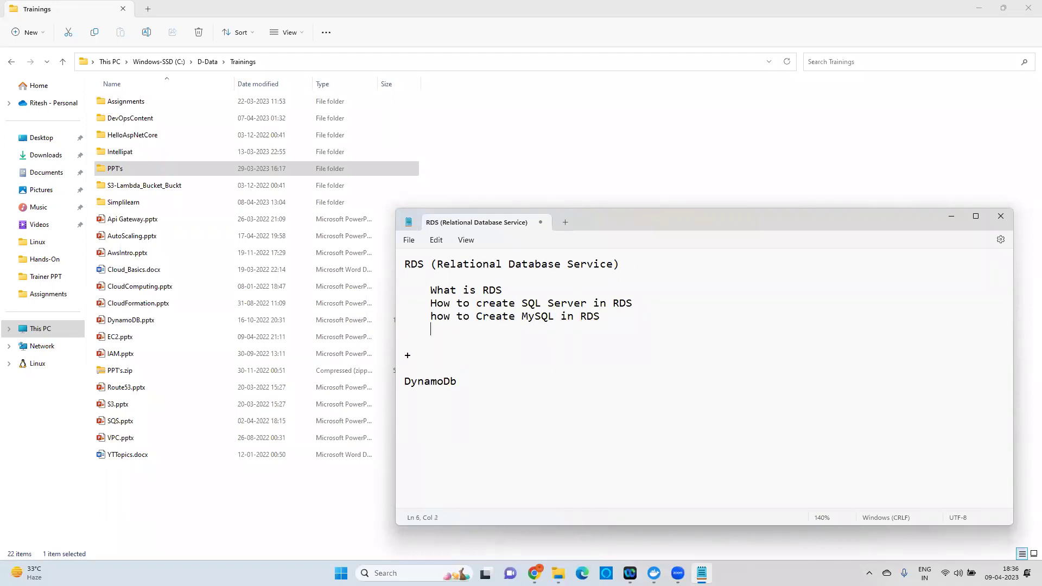
text(How to Create Postgres)
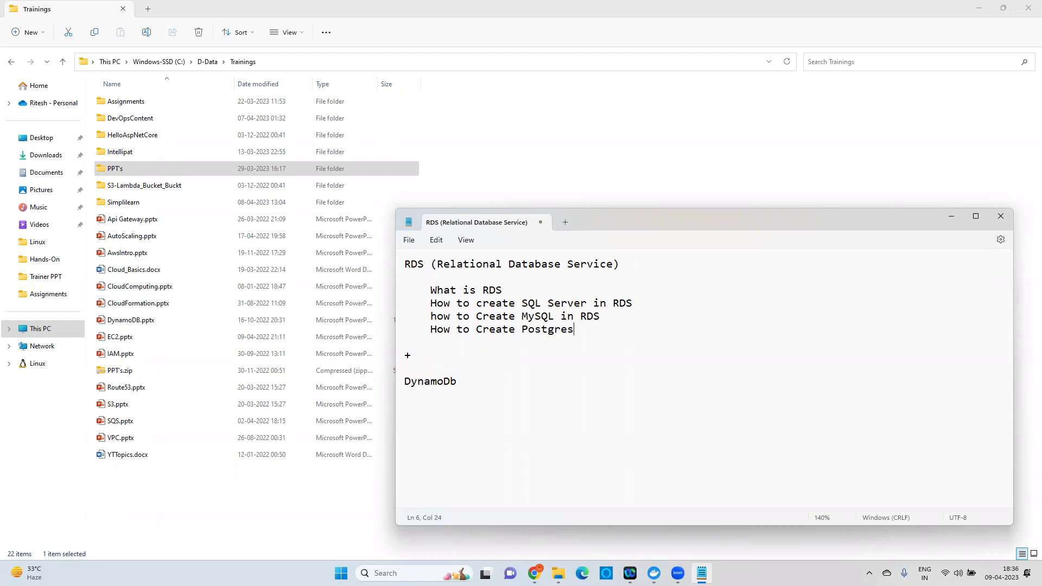
text( in RDS)
Append 'and connect with SQL Server Management Studio' and '…with MySQL Workbench' to those lines.
click(662, 302)
text(and connect with SQL Server Management Studio 	how)
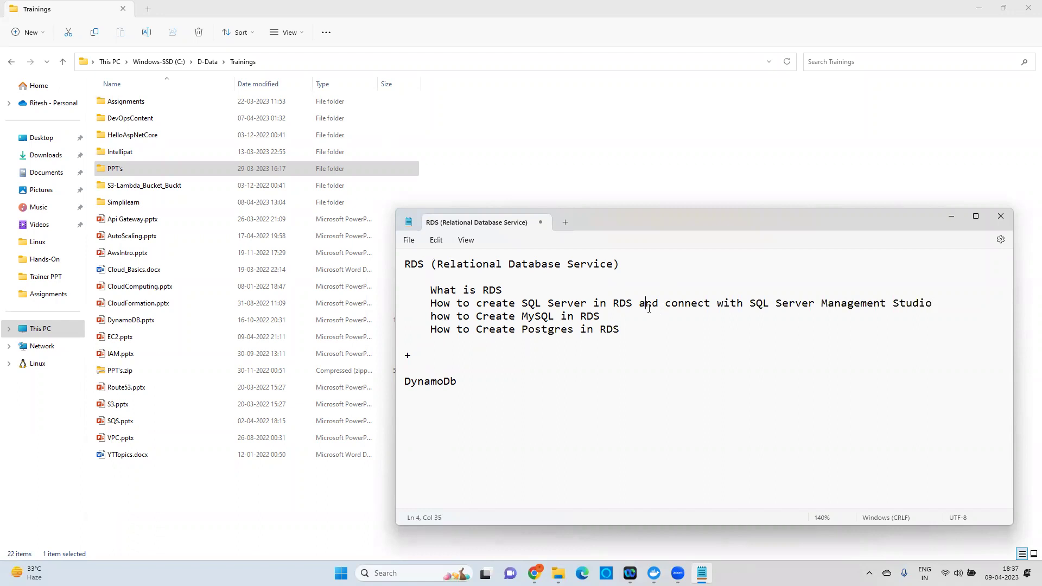
text( to Create MySQL in RDS and connect wti)
key(BackSpace)
key(BackSpace)
text(ith MySQL)
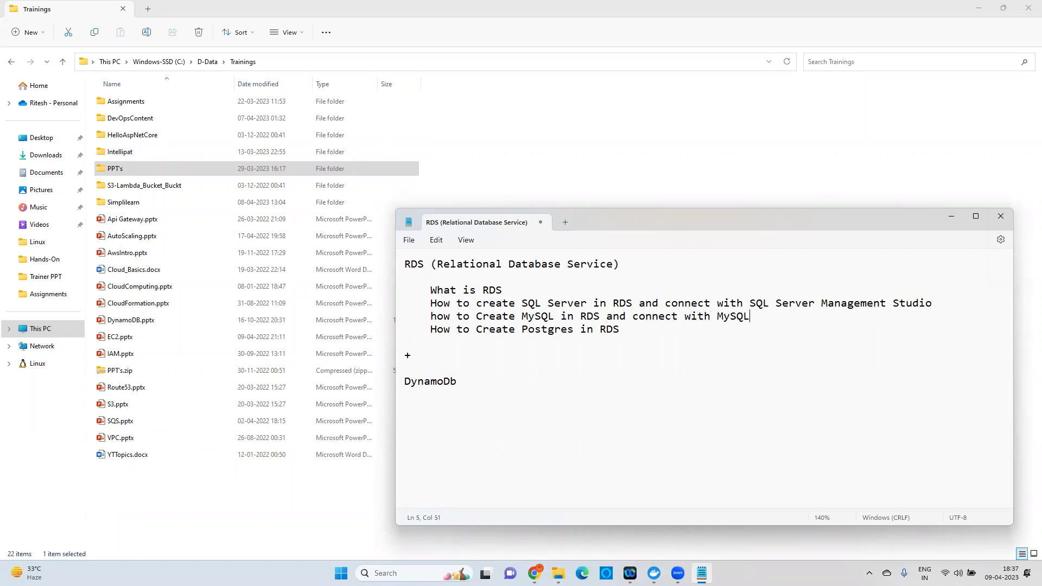
text( Workbench)
Append 'and connect with DBeaver' to the Postgres line, then add 'How to create SQL Server Backup to S3'.
click(656, 330)
text(and)
text(connect wtih)
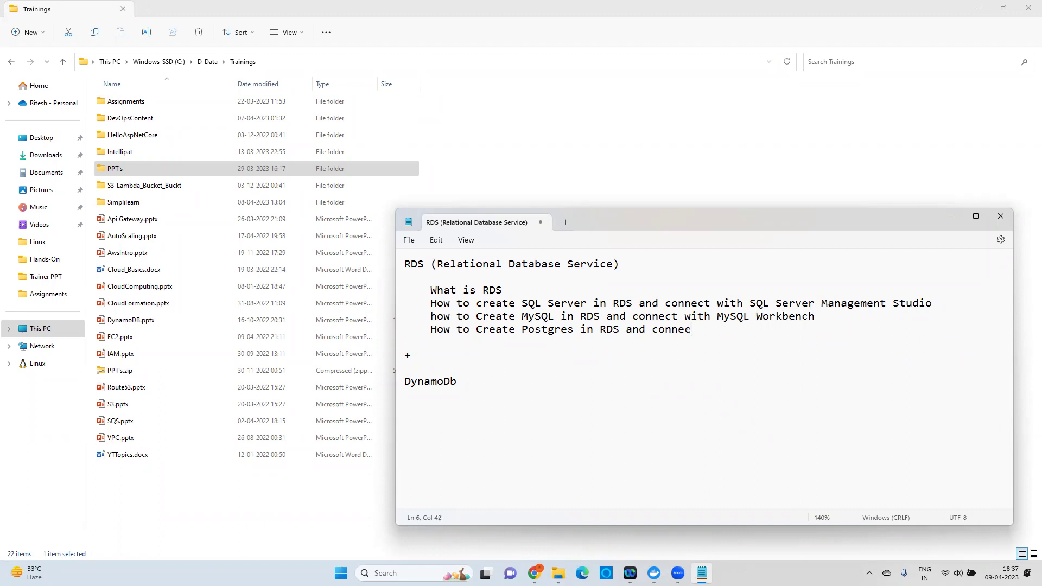
key(BackSpace)
key(BackSpace)
key(BackSpace)
text(ith DBev)
key(BackSpace)
text(aver)
key(Return)
key(Return)
text(H)
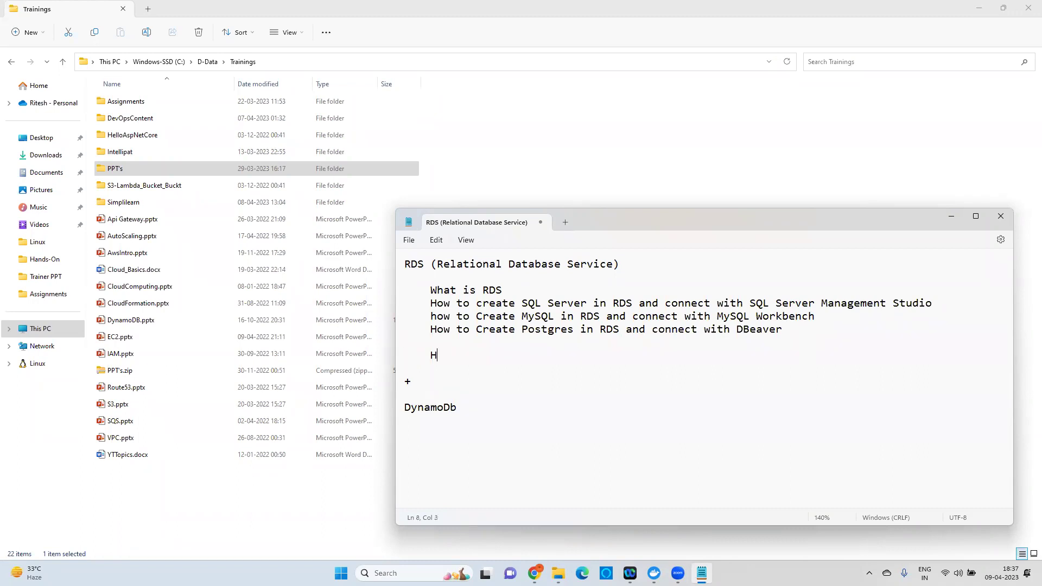
text(ow to create SQL Server Back)
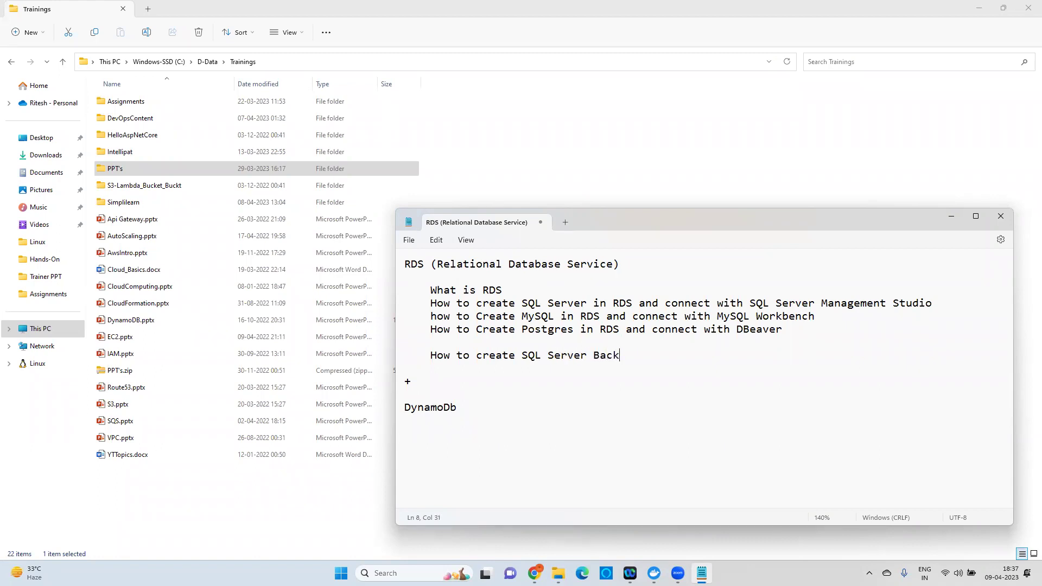
text(up to S3)
Add indented lines 'What is Read Replica' and 'How to create Read Replica in Postgres'.
key(Return)
key(Tab)
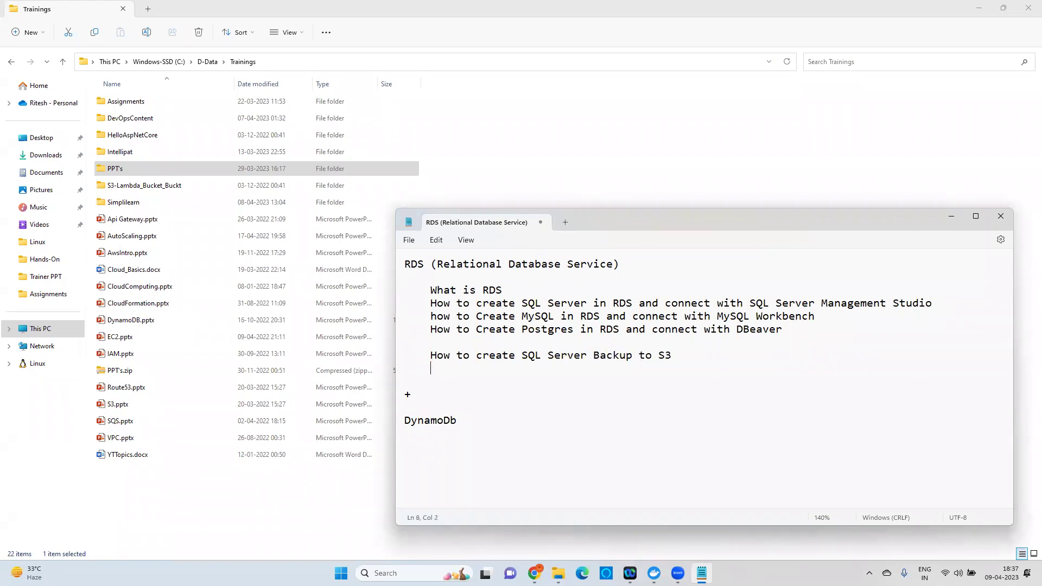
text(What is Read Replica)
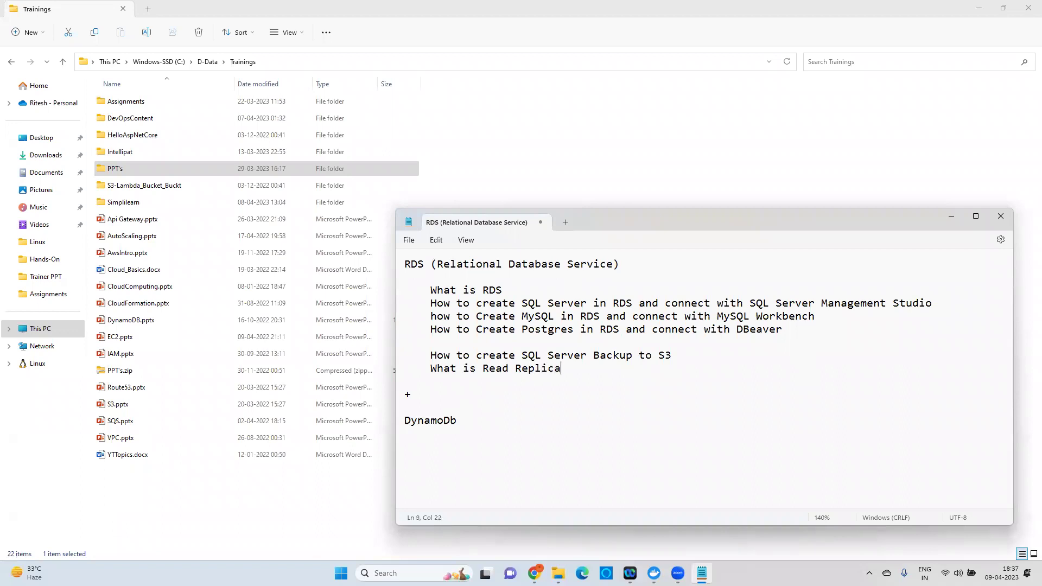
key(Return)
text(How to con)
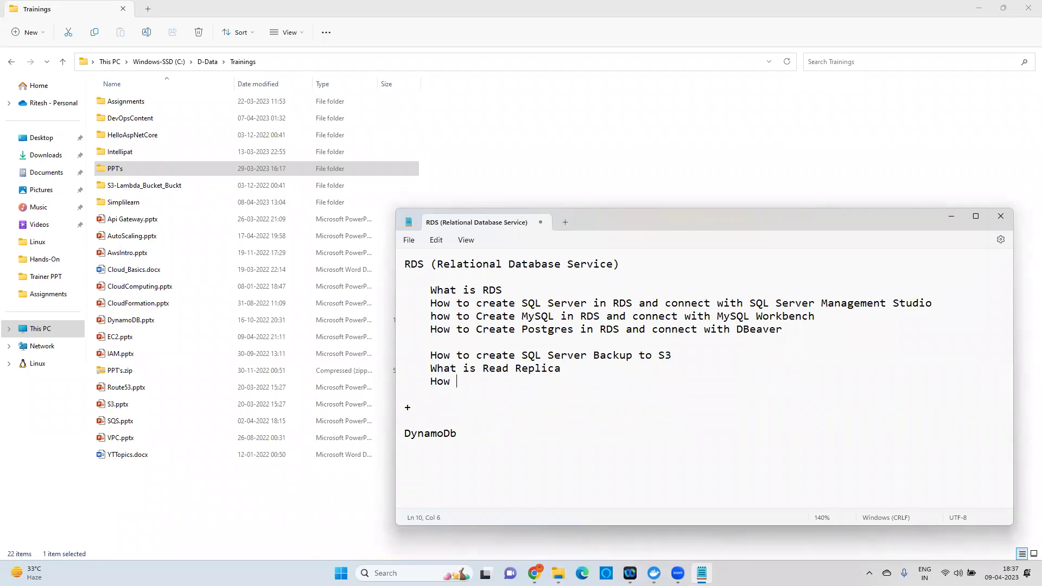
key(BackSpace)
key(BackSpace)
key(BackSpace)
text(create )
text(Rcea)
key(BackSpace)
key(BackSpace)
key(BackSpace)
text(ead C)
key(BackSpace)
text(Replica in)
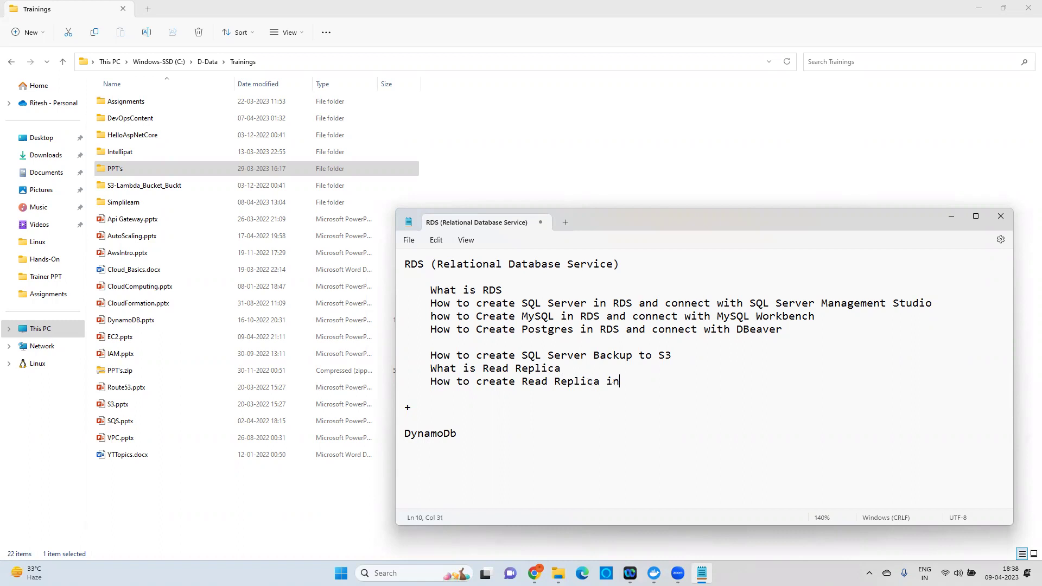
text( Postgres)
Add the line 'How to promote Read Replica to Primary Instance'.
key(Return)
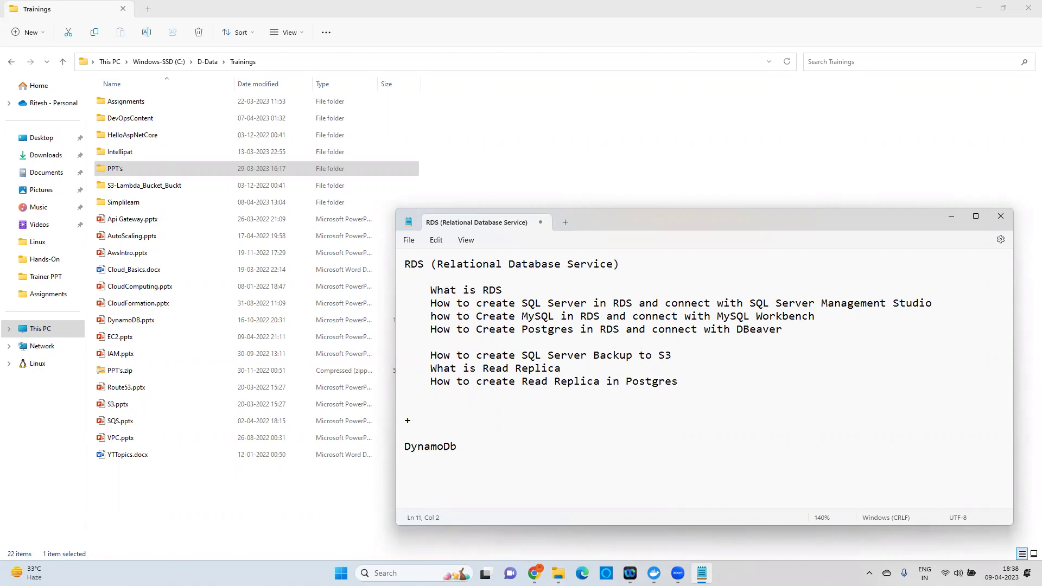
text(How to promote Read Replica to K)
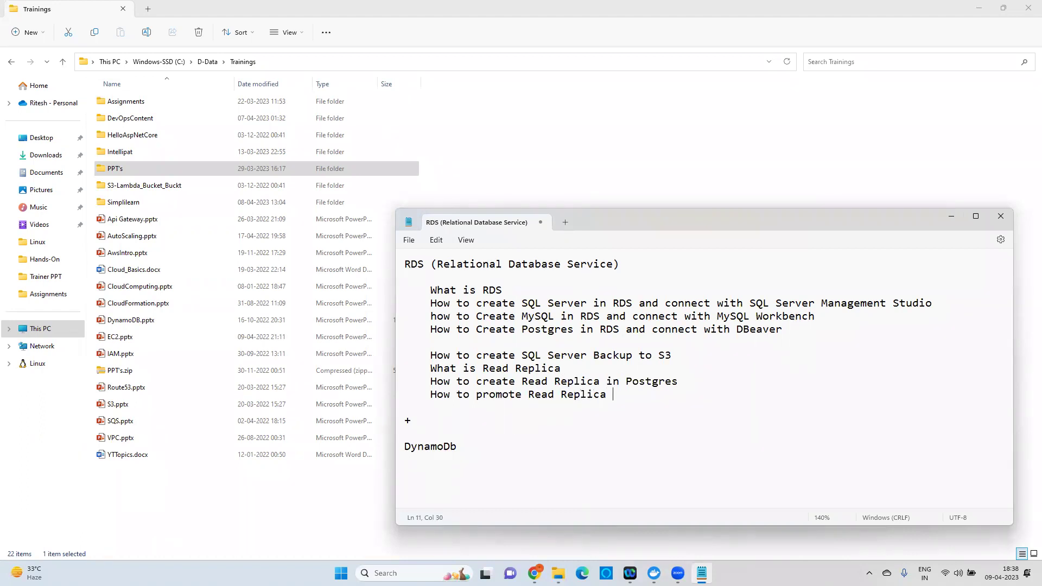
key(BackSpace)
text(Primary Instance)
Add 'Database Proxy and how to create it' after a blank line, then return to under the title.
key(Return)
key(Return)
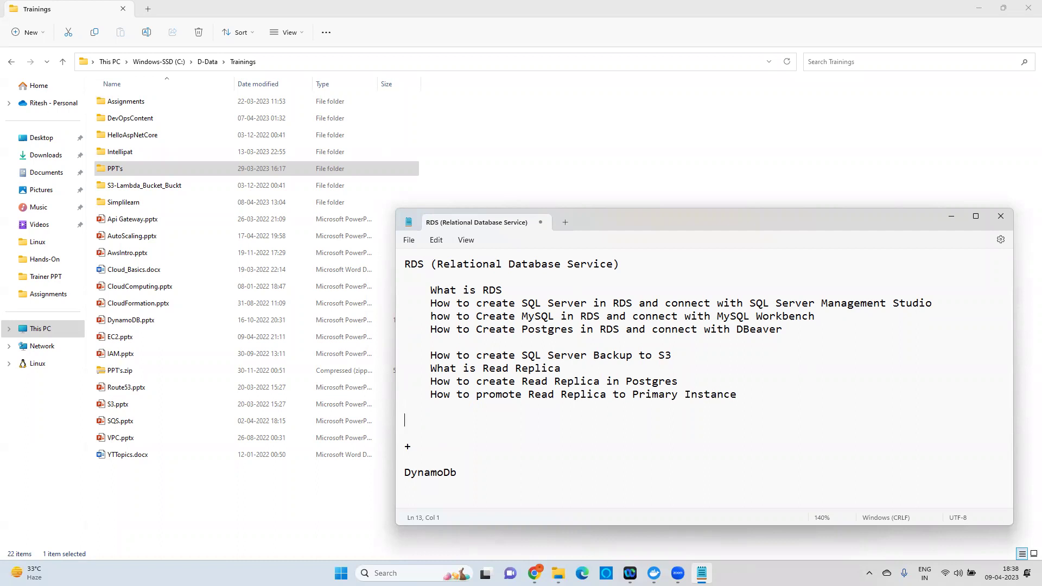
text(Database Proxy and how to c)
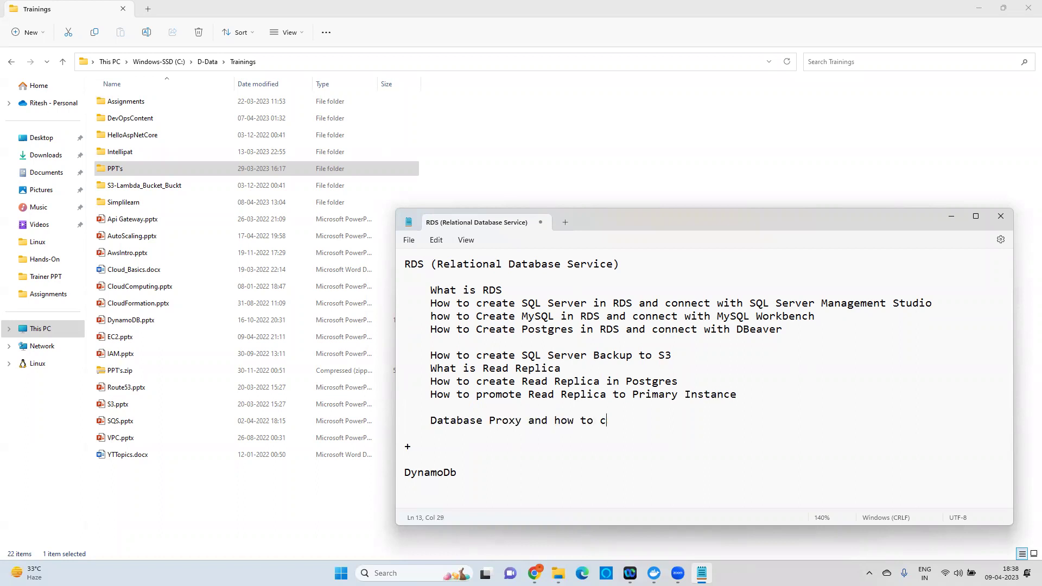
text(reate it)
click(550, 274)
drag(477, 291, 533, 290)
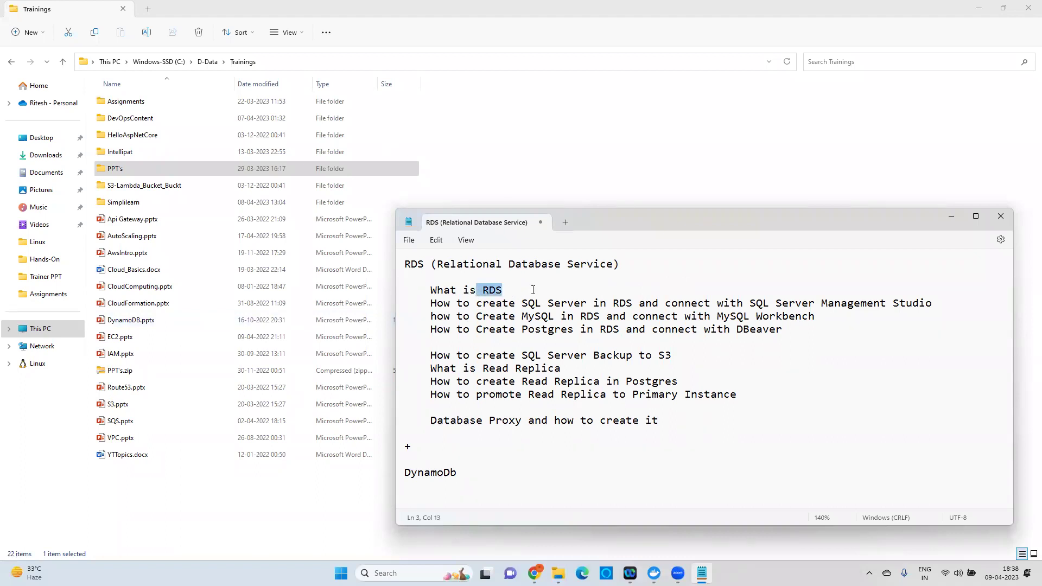
double_click(491, 293)
drag(700, 219, 706, 99)
drag(448, 141, 621, 141)
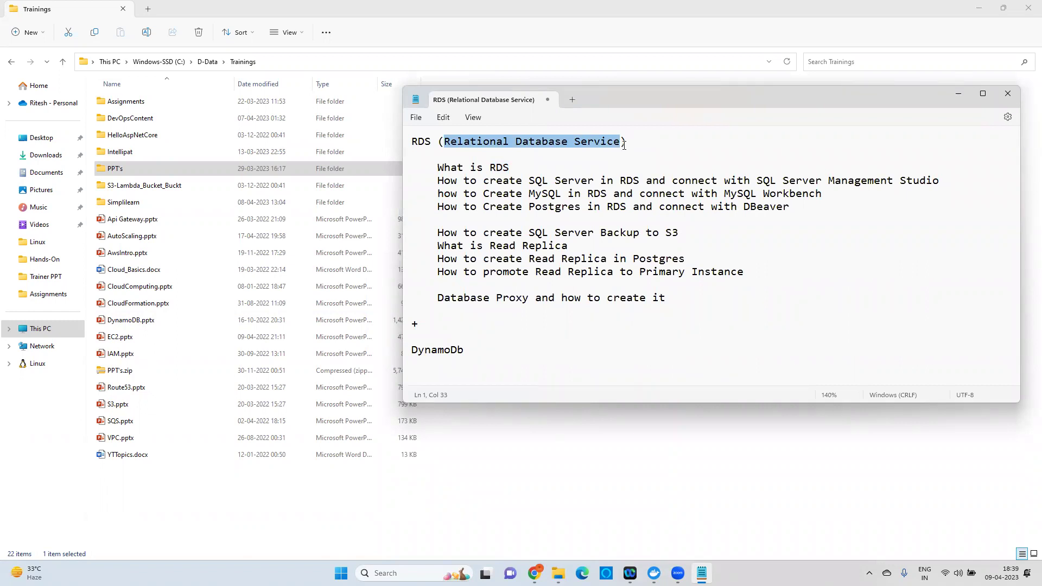
click(663, 144)
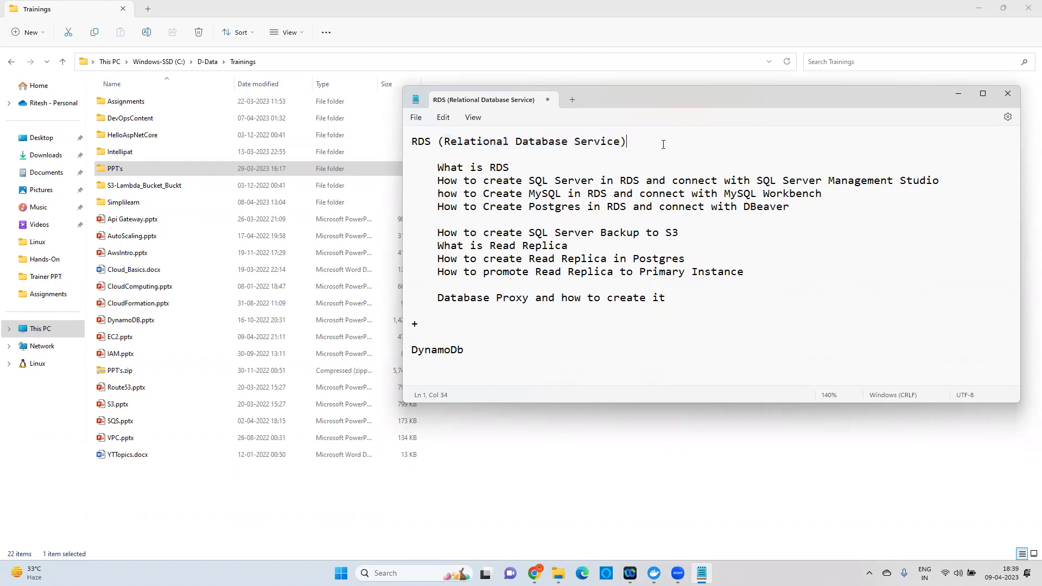
key(Return)
key(Return)
key(Return)
text(Trad)
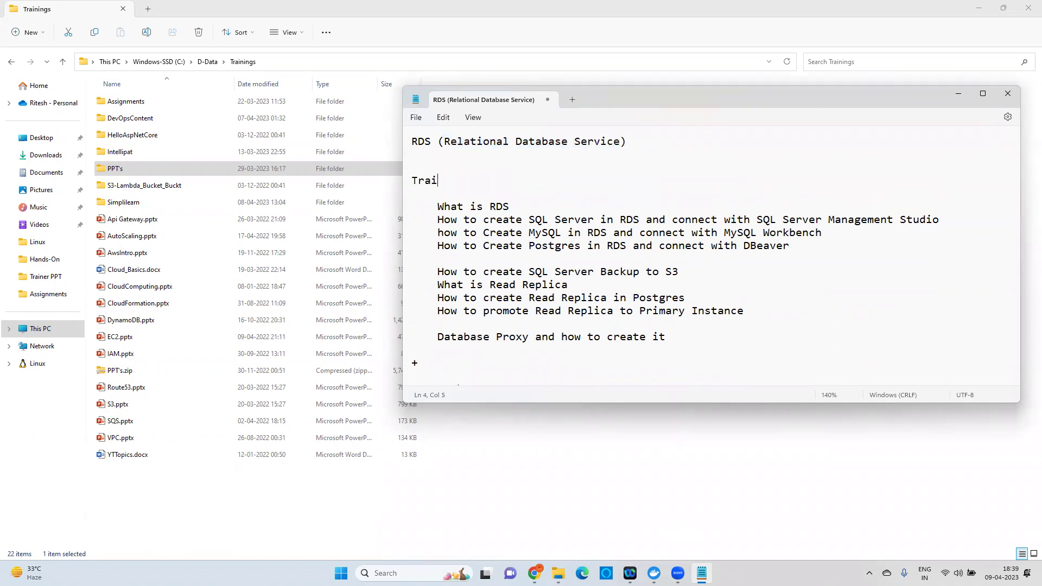
text(iona)
text(y of storing your data in rows and column format)
key(Return)
key(Return)
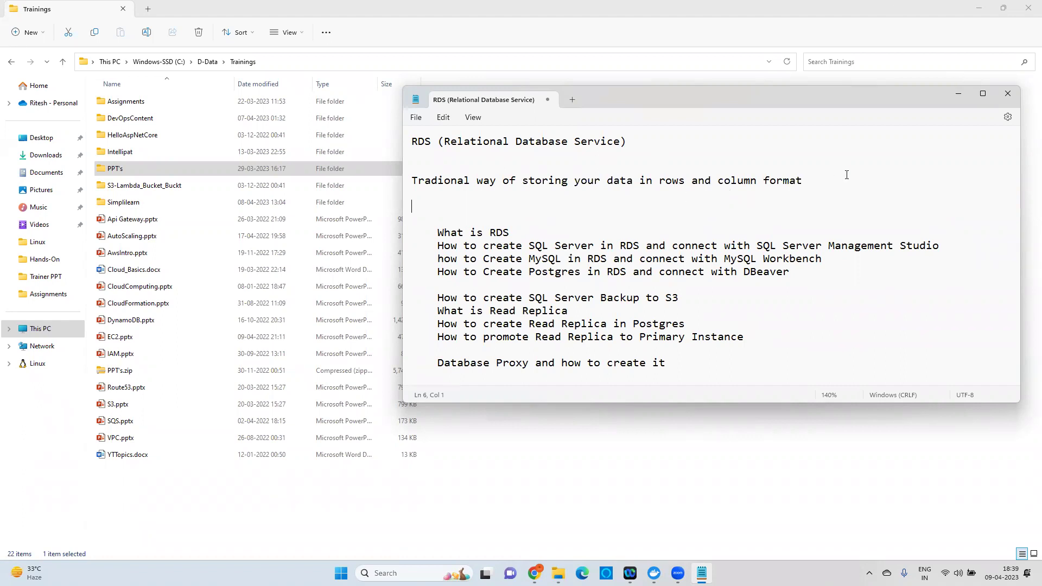
drag(653, 172, 814, 185)
drag(444, 143, 618, 140)
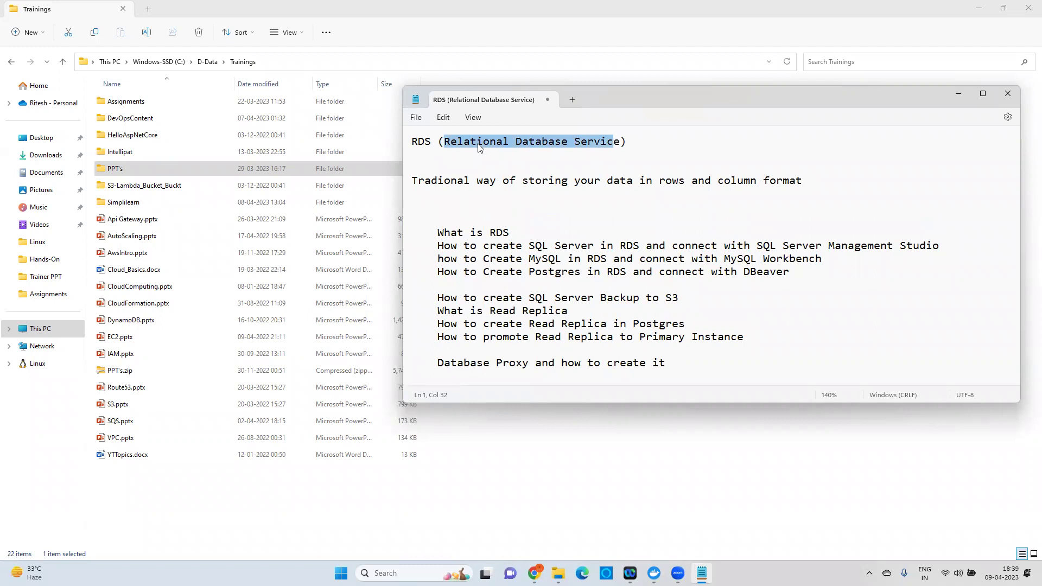
click(450, 151)
drag(447, 139, 514, 138)
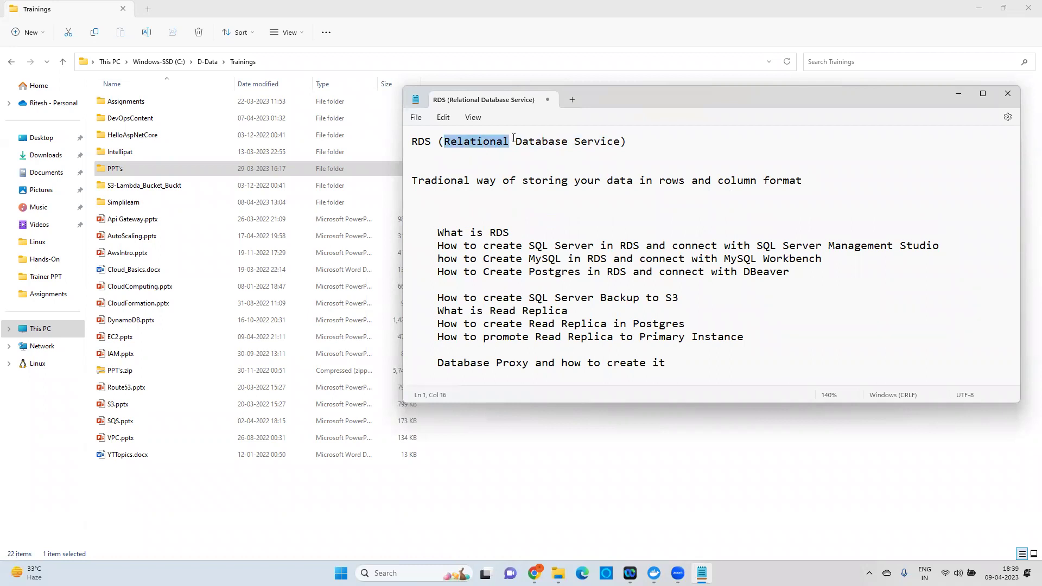
click(492, 164)
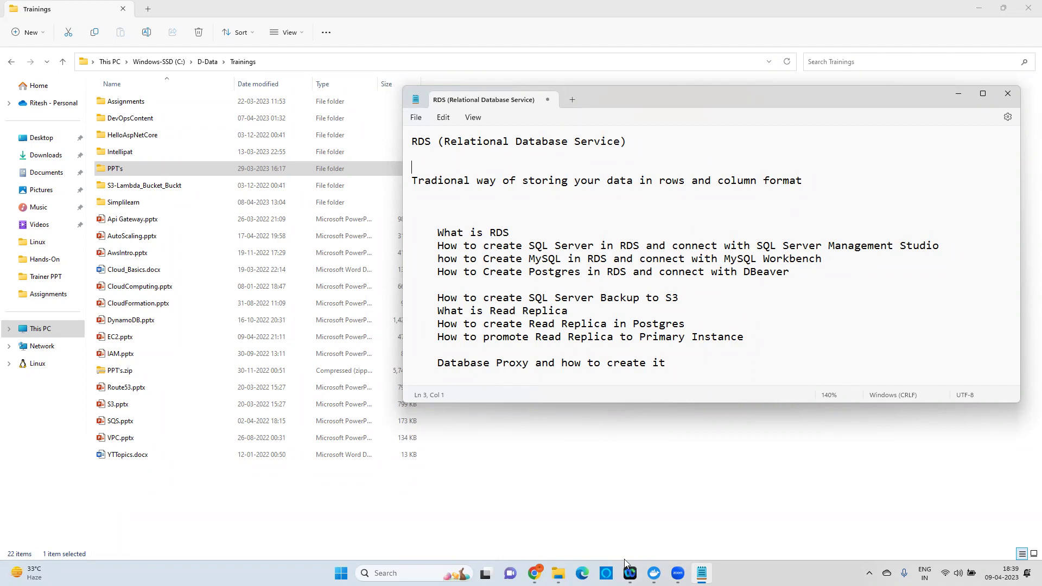
click(379, 573)
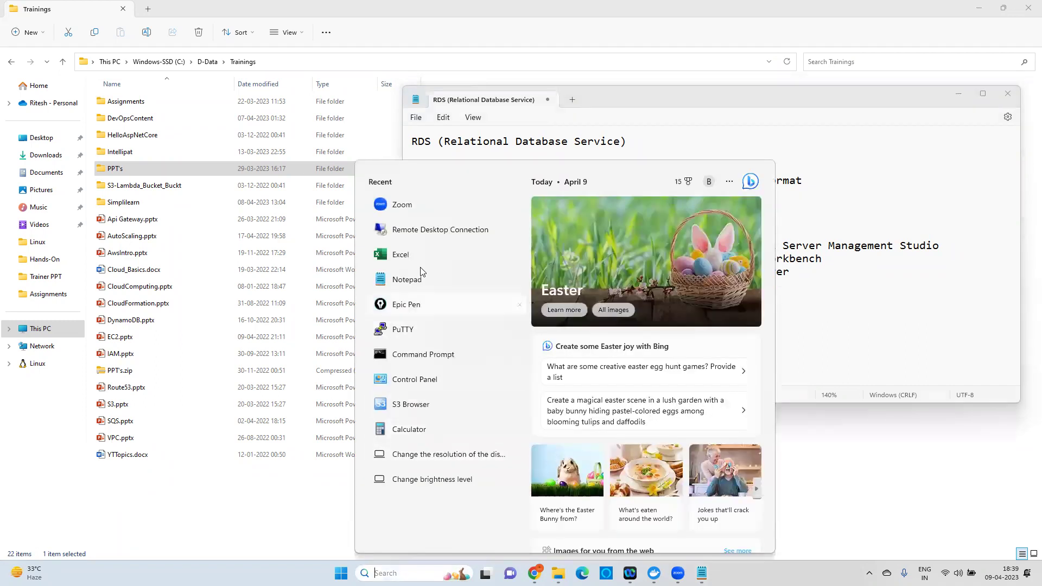
Start a blank Excel workbook and type 'UserManan' into cell D7.
key(Escape)
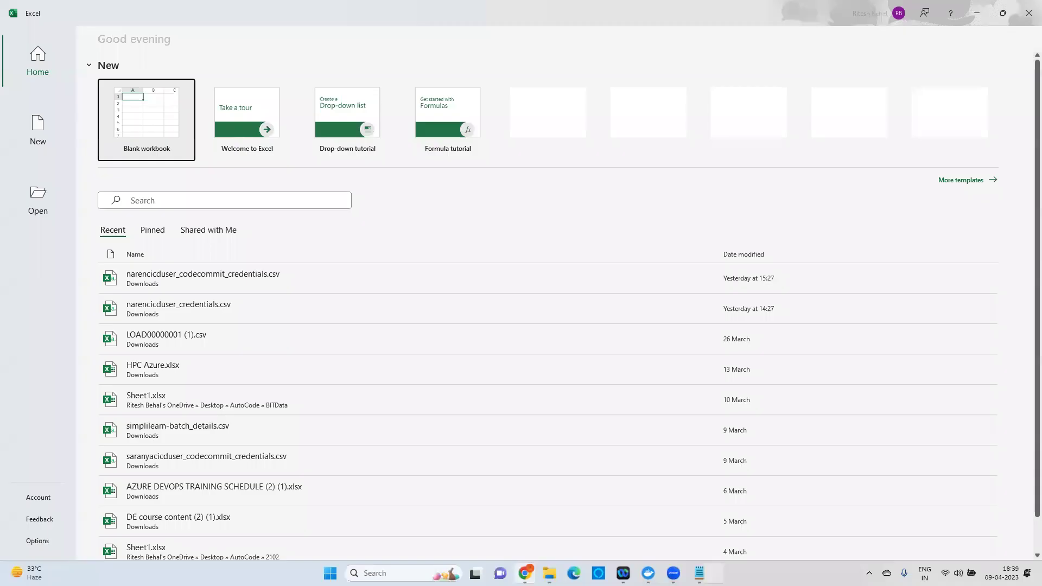
click(124, 142)
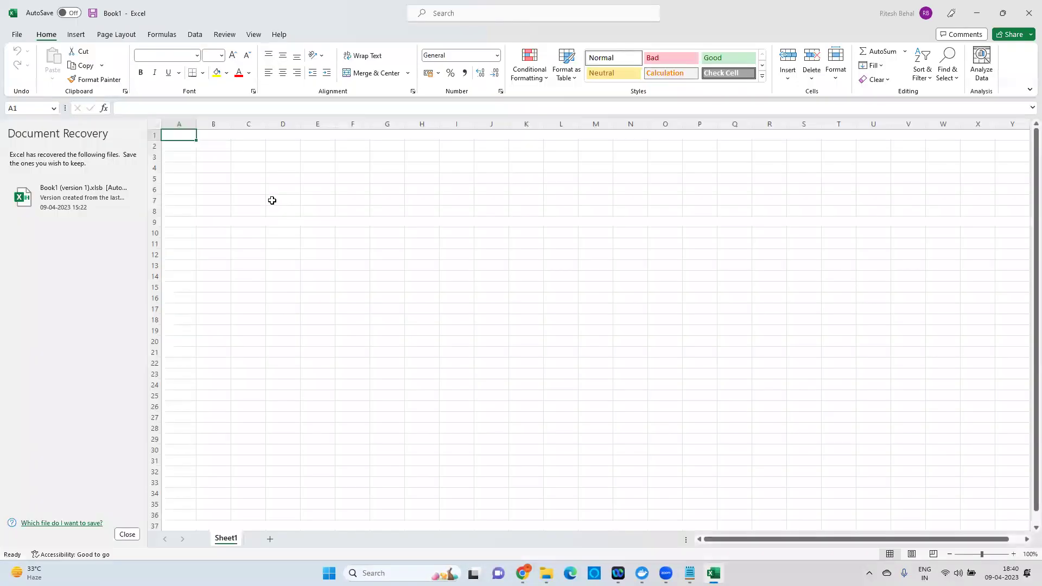
click(273, 200)
text(E)
key(BackSpace)
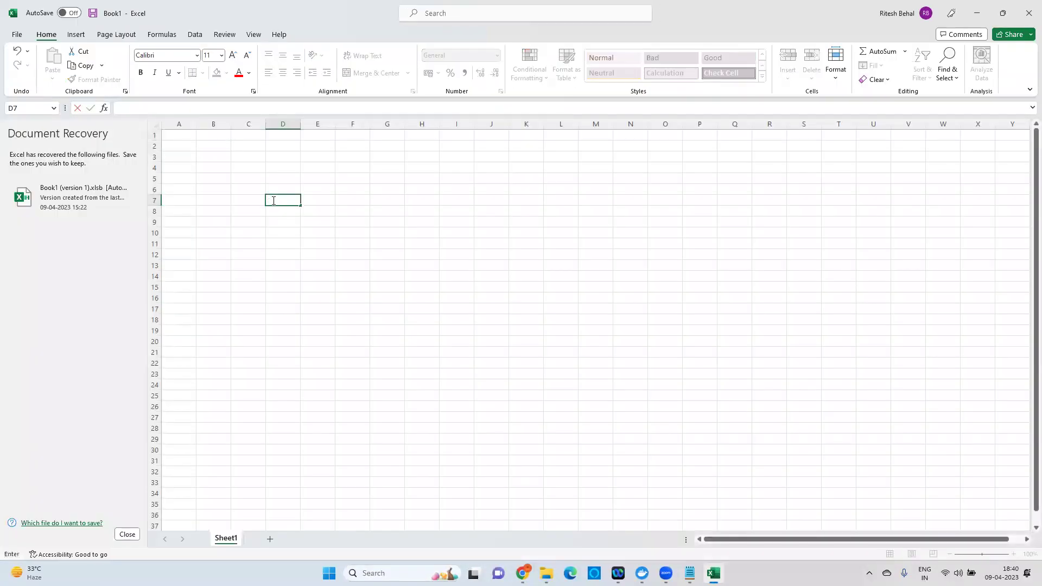
text(UserManan)
Google 'sql server table sample' in a new Chrome tab and open the first result in a new tab.
click(525, 575)
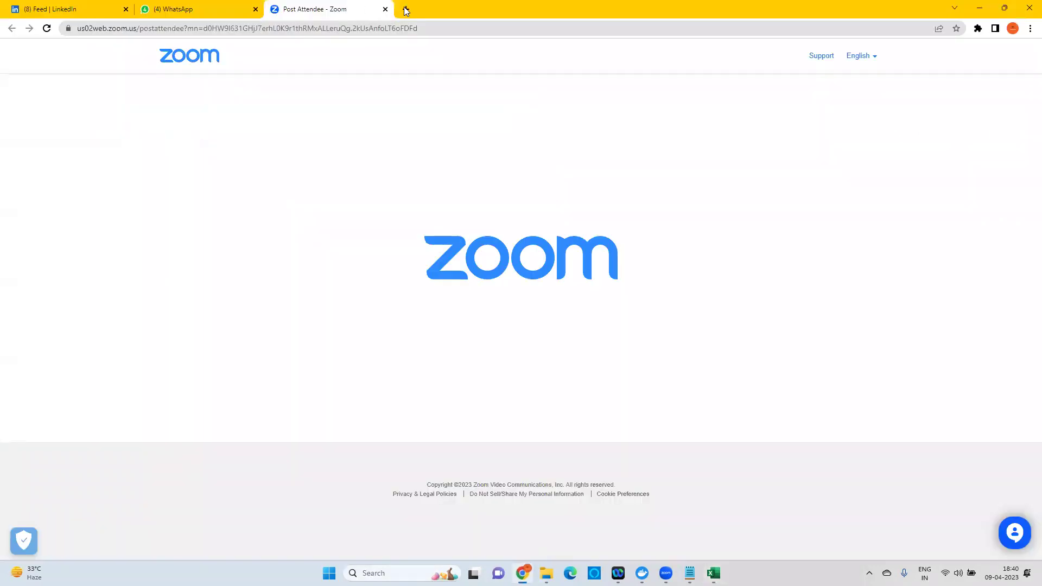
click(406, 9)
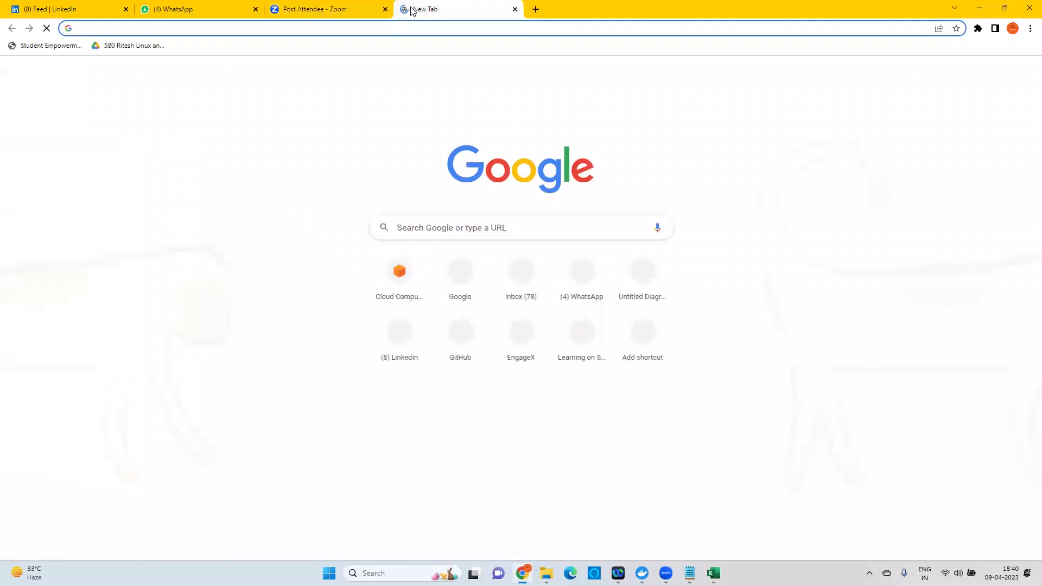
text(google.com)
key(Return)
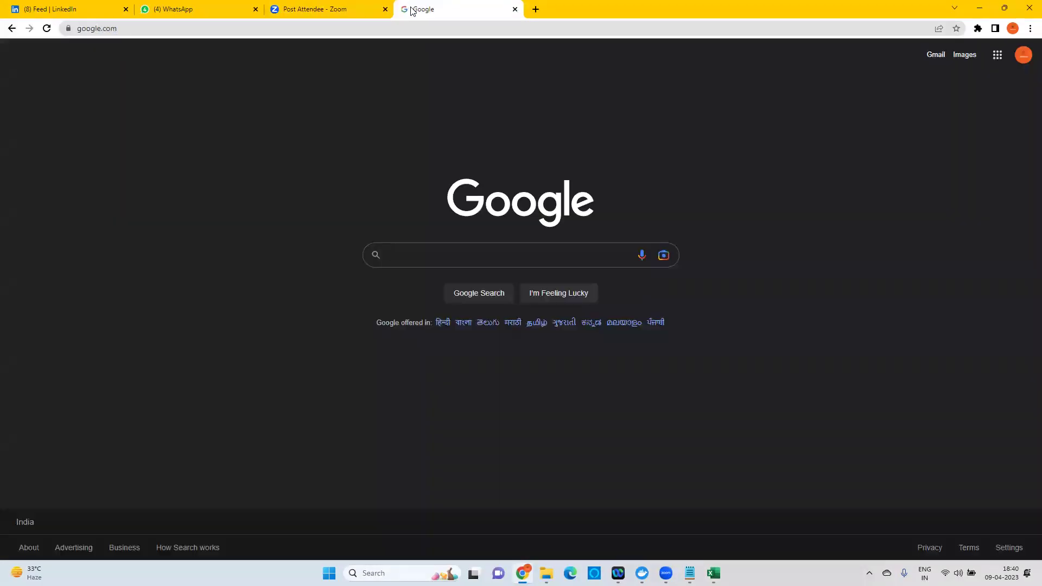
text(sql server table )
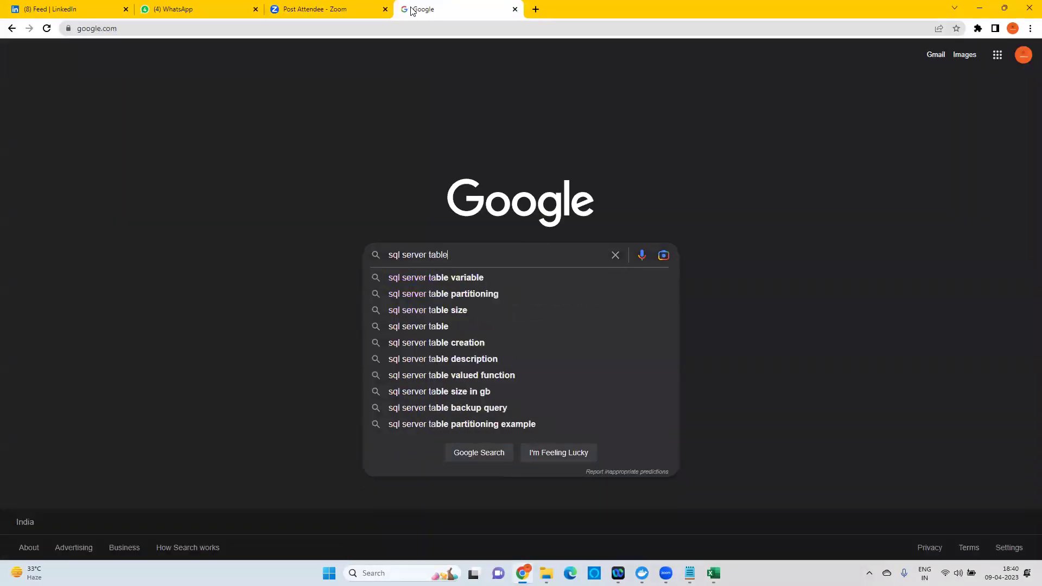
text(sample)
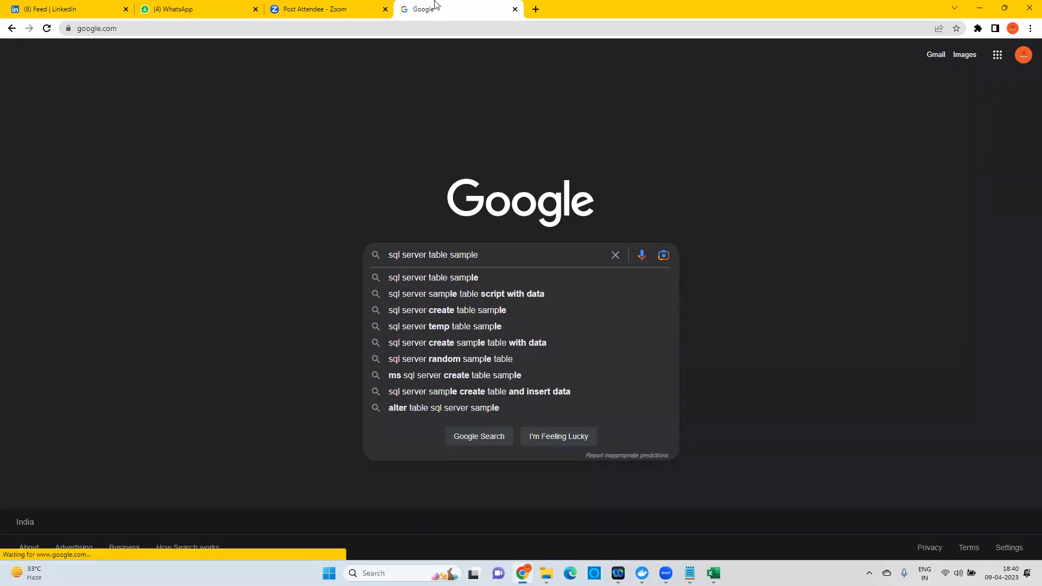
key(Return)
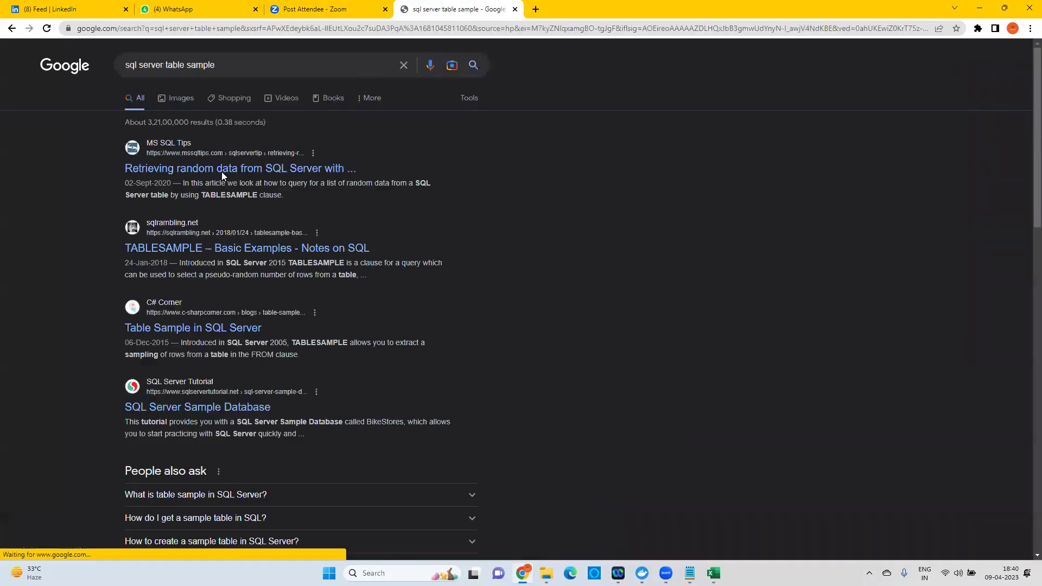
right_click(243, 172)
click(284, 177)
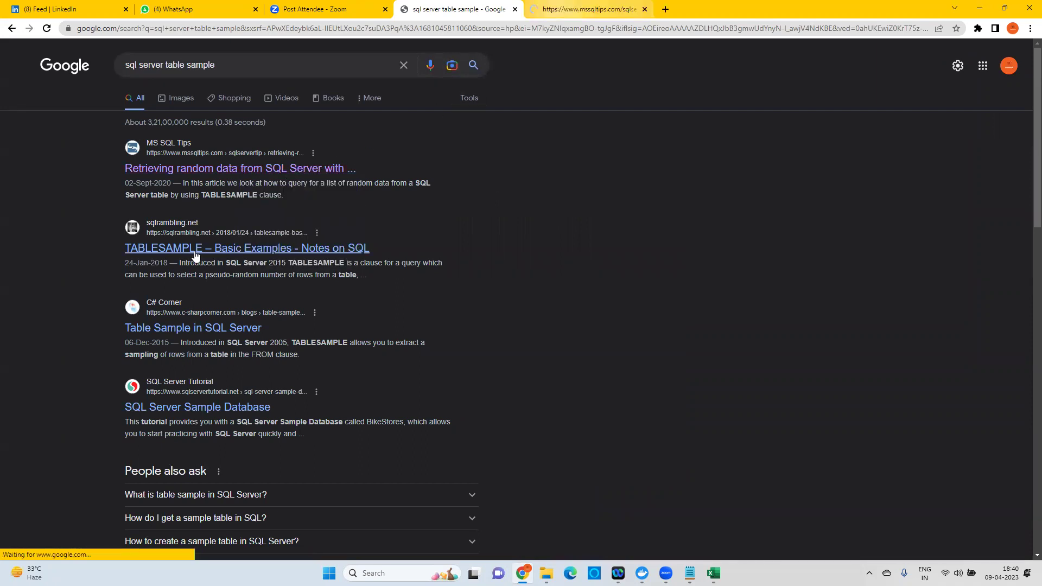
Open the sqlrambling result in a new tab, skim the MSSQLTips TABLESAMPLE article, then view Basic Examples.
right_click(232, 260)
key(Escape)
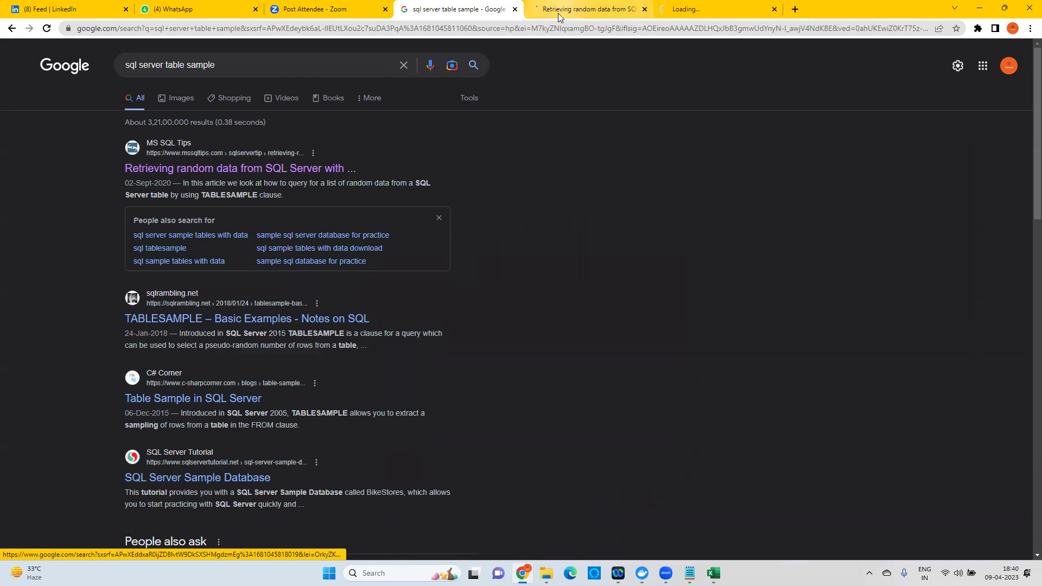
click(577, 9)
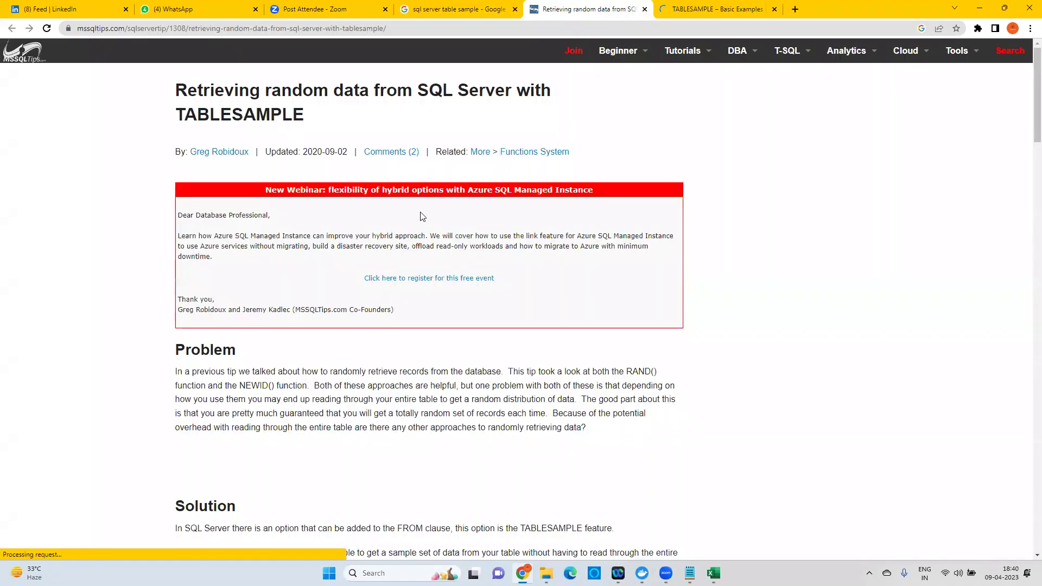
scroll(360, 298, down, 5)
scroll(361, 299, down, 6)
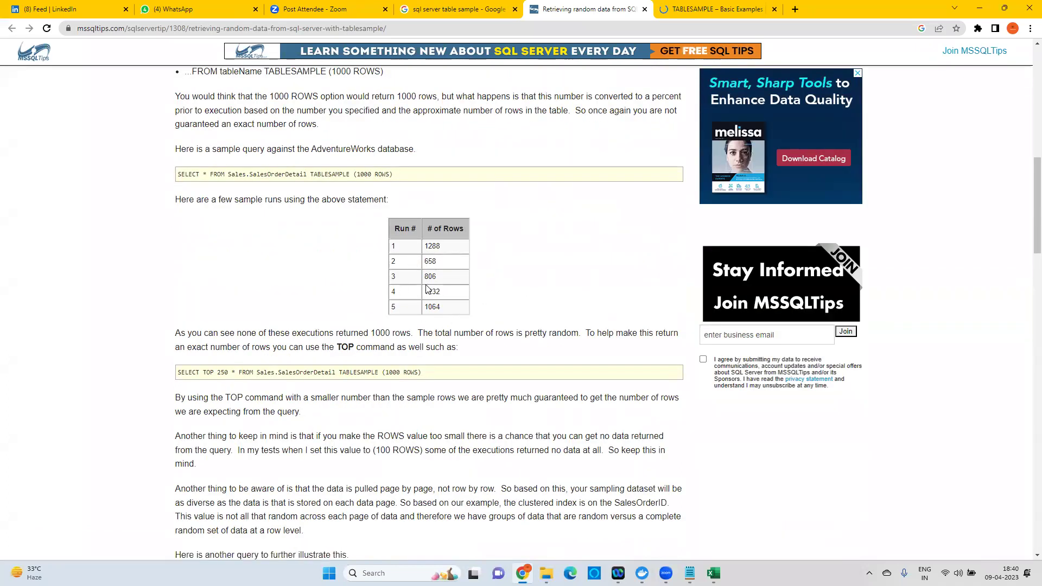
scroll(442, 288, down, 6)
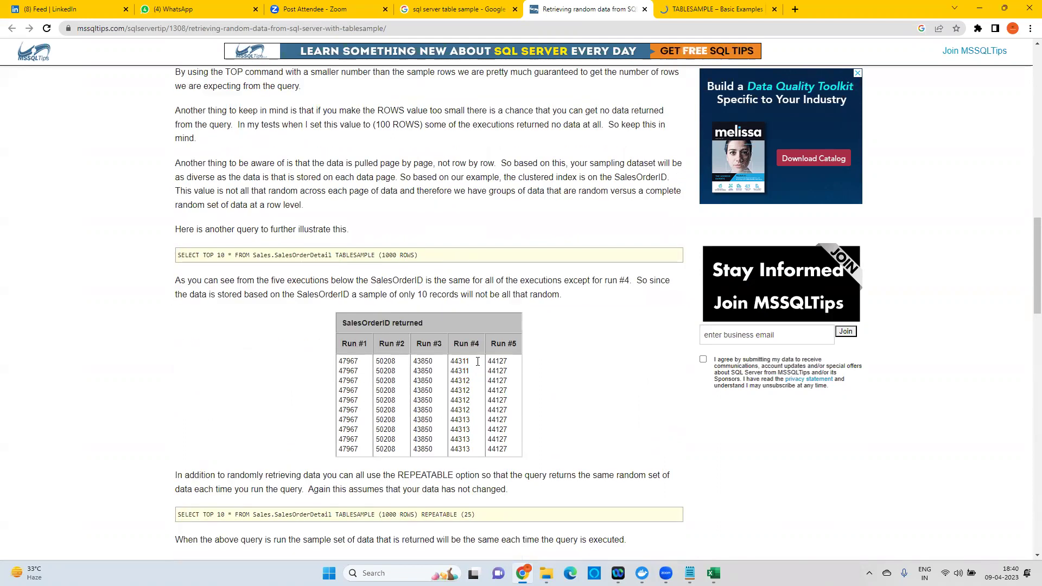
scroll(477, 362, down, 9)
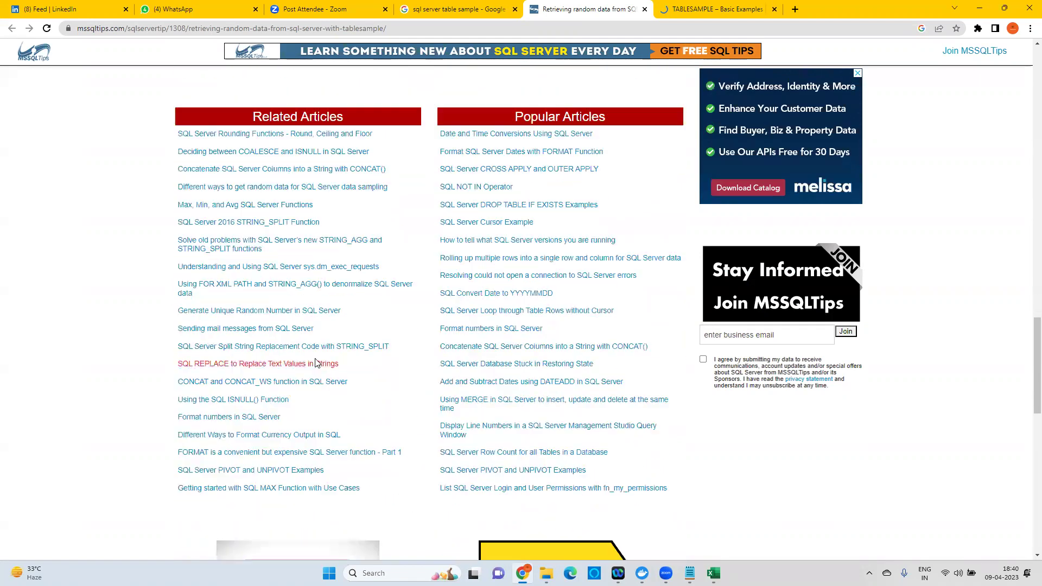
scroll(316, 363, down, 6)
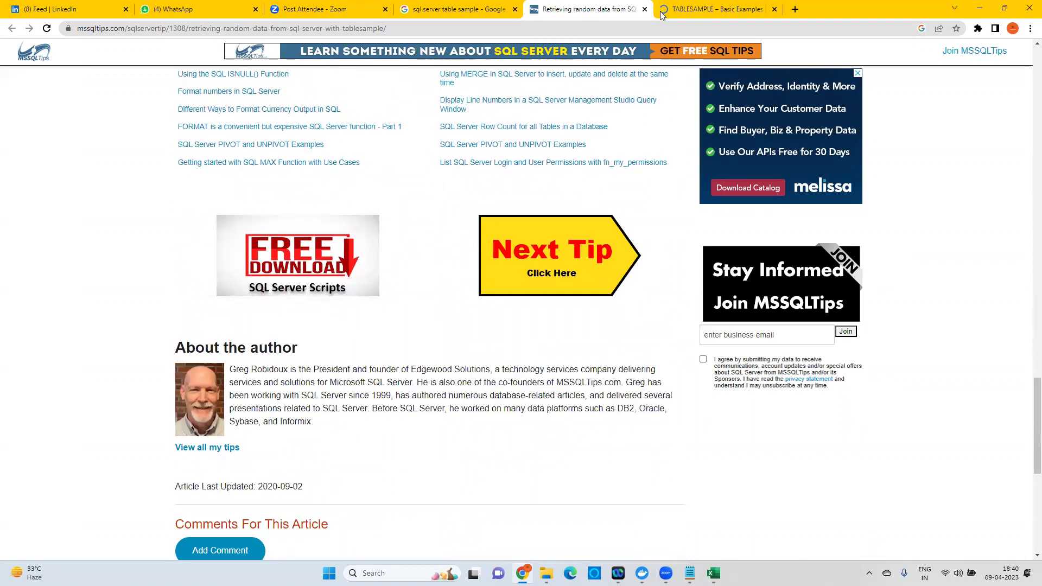
click(709, 12)
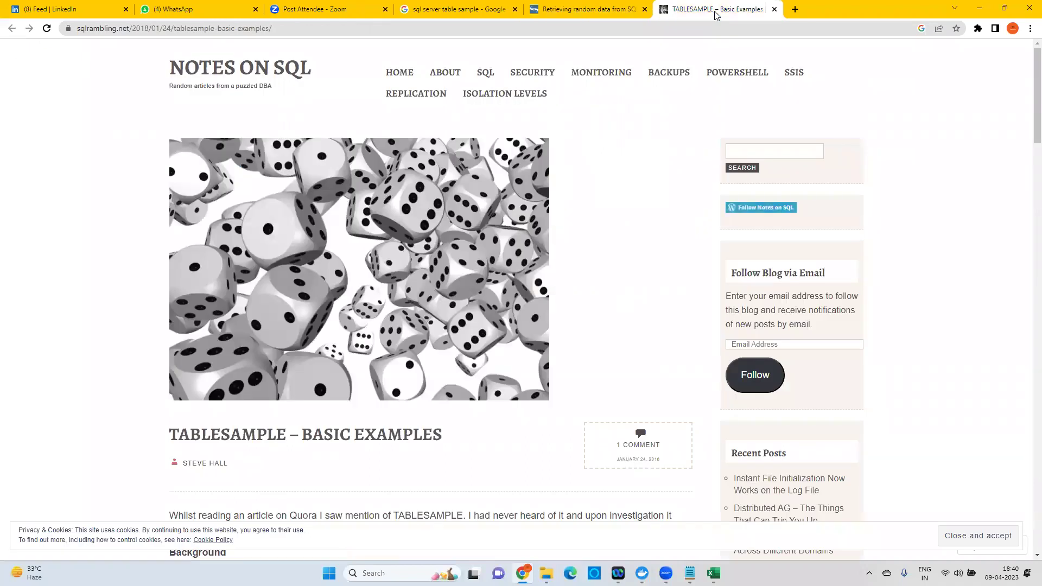
scroll(476, 292, down, 15)
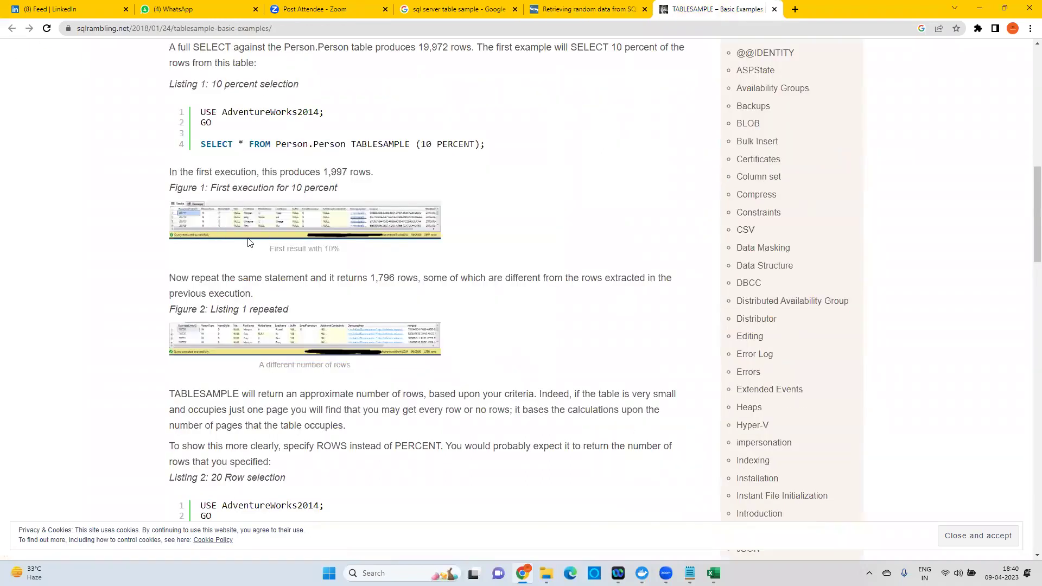
scroll(258, 284, down, 1)
scroll(258, 284, down, 10)
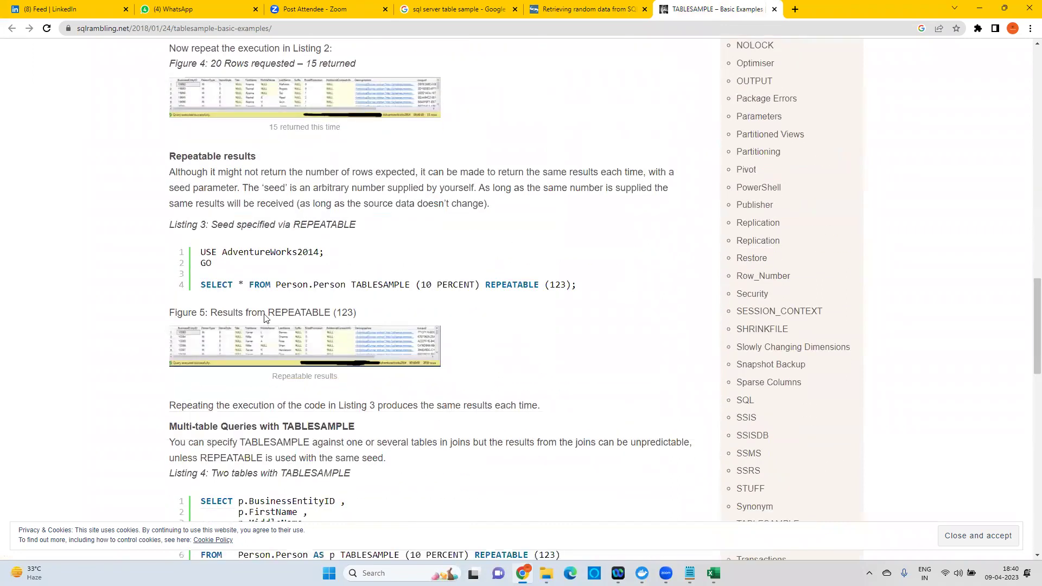
scroll(474, 433, down, 10)
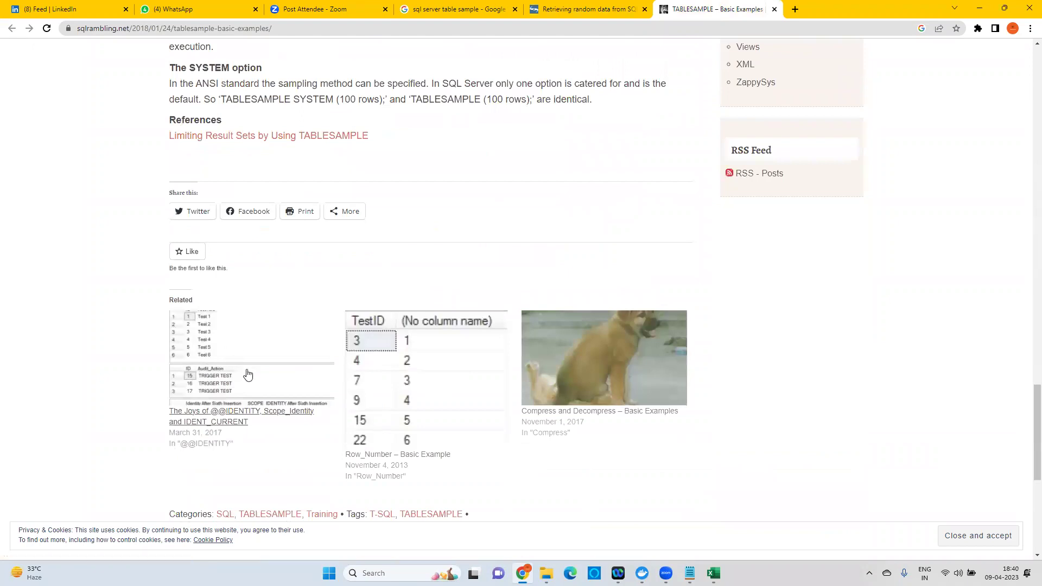
scroll(258, 361, down, 1)
scroll(399, 337, down, 5)
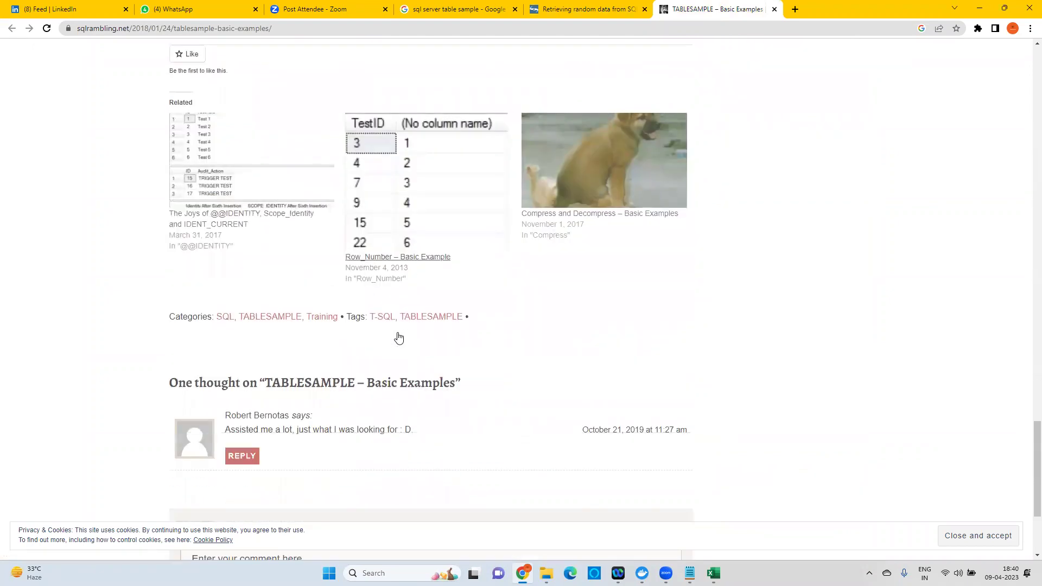
scroll(400, 335, up, 5)
scroll(390, 316, up, 11)
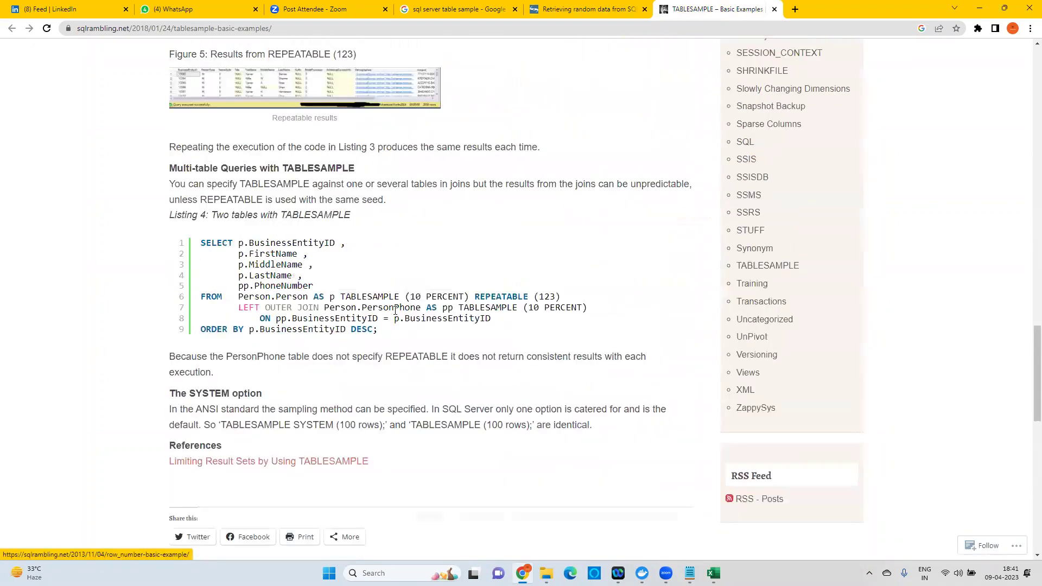
scroll(385, 241, up, 20)
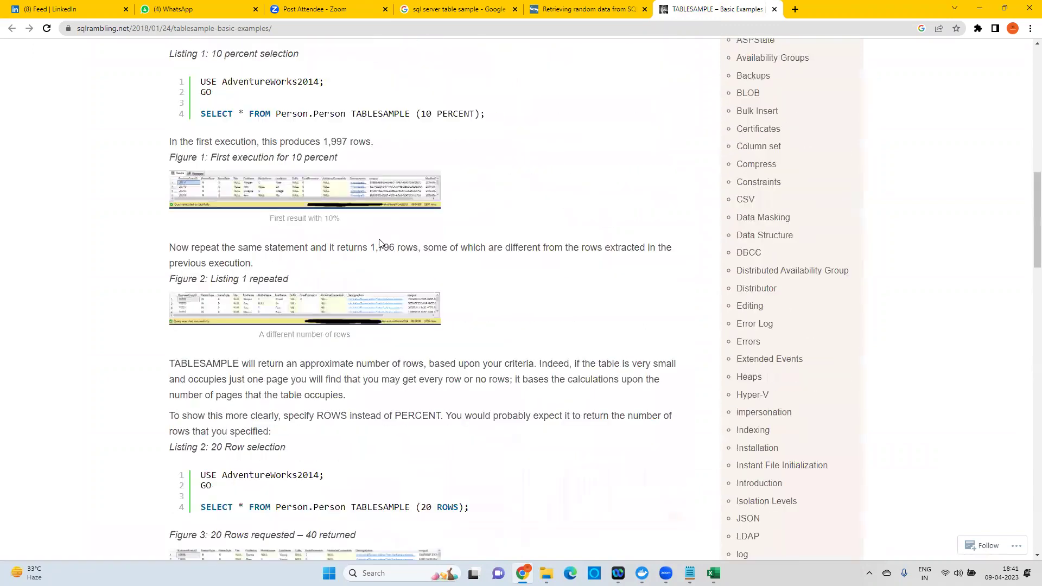
scroll(578, 86, up, 2)
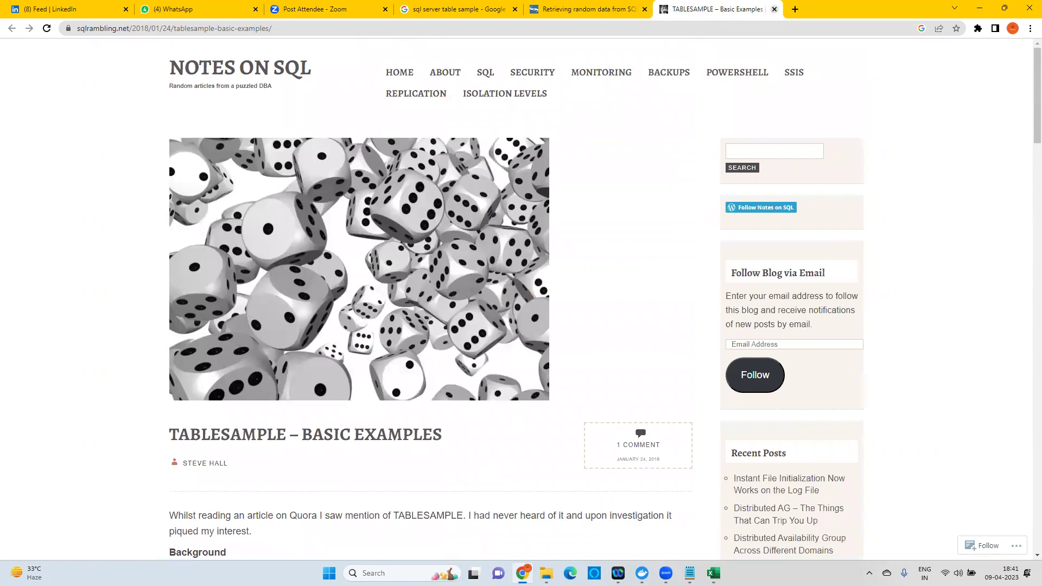
Maximise the RDS notes, enlarge the text, and add blank lines below the storage-format line.
click(690, 574)
click(857, 179)
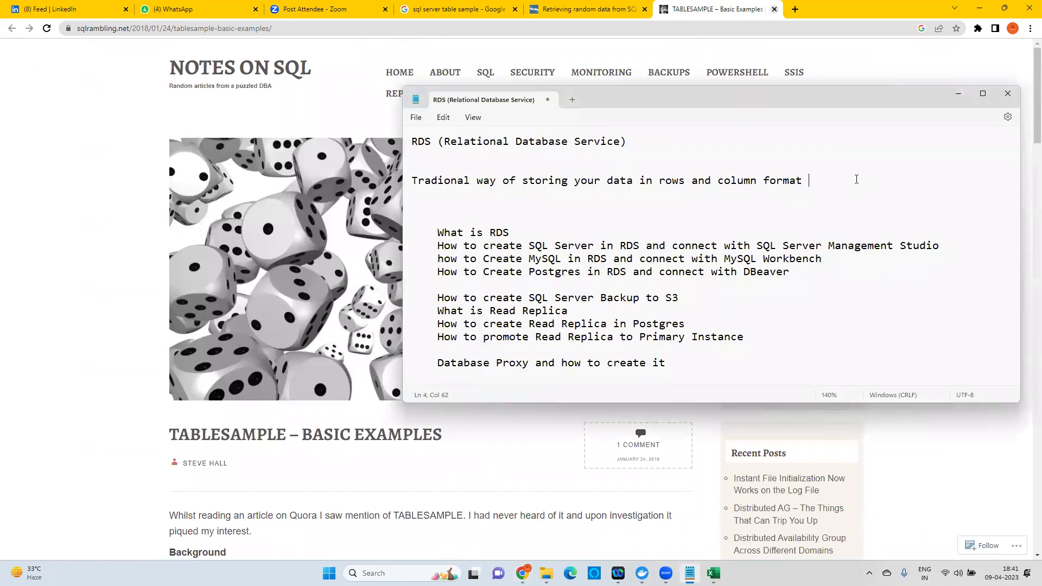
double_click(865, 108)
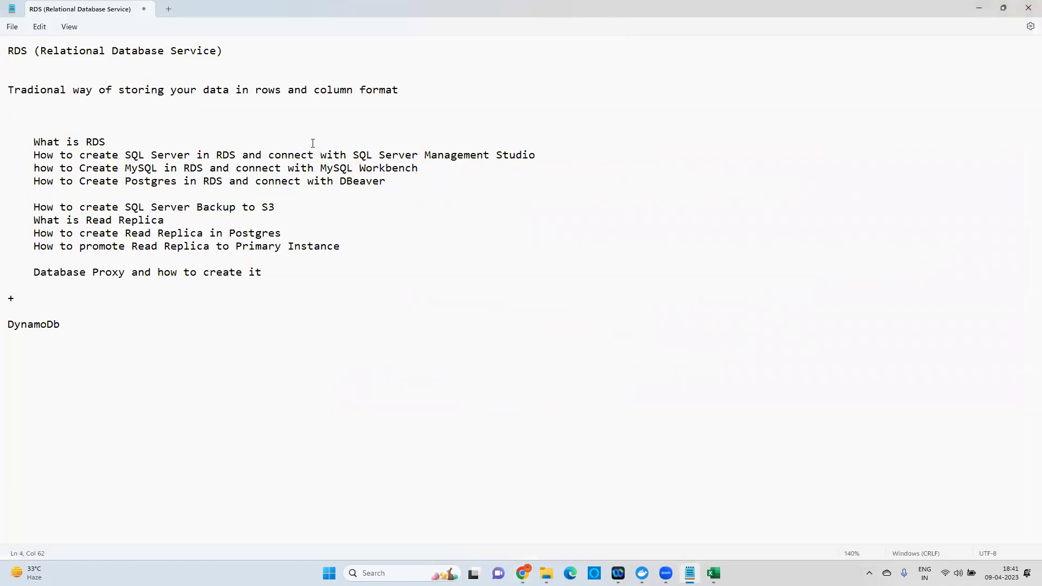
key(ctrl+plus)
key(ctrl+plus)
key(ctrl+plus)
key(ctrl+plus)
key(ctrl+plus)
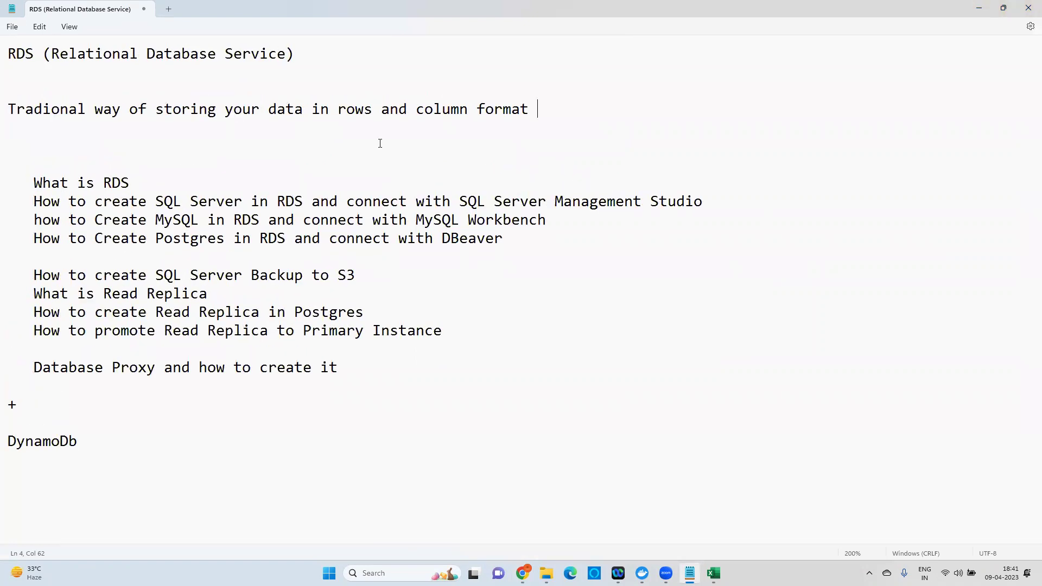
key(Return)
key(Return)
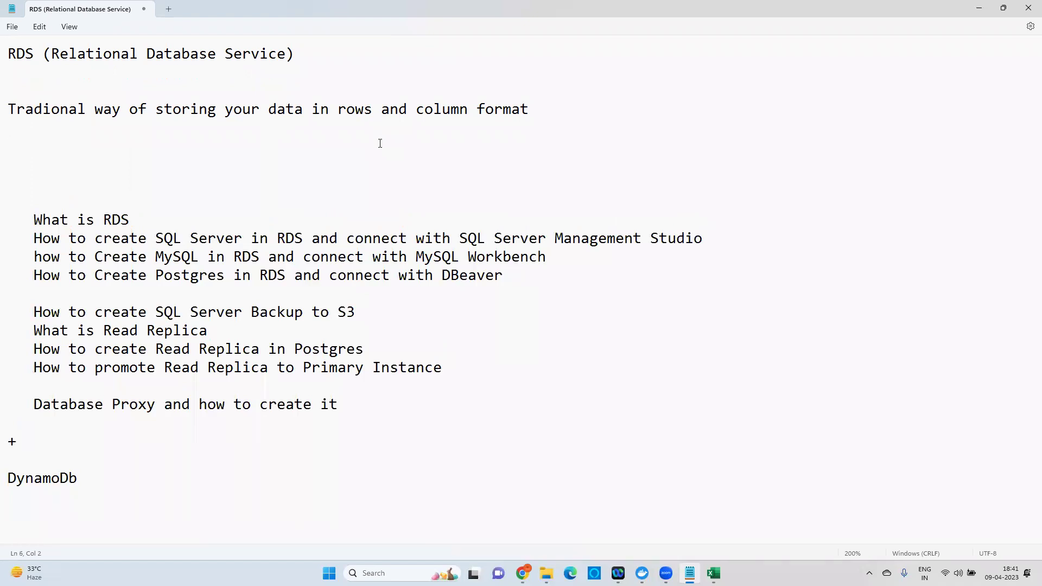
Type the engine list Oracle, Microsoft SQL, Postgres and MySQl on indented lines.
text(Oracle)
key(Return)
key(Tab)
text(Microsoft SQL)
key(Return)
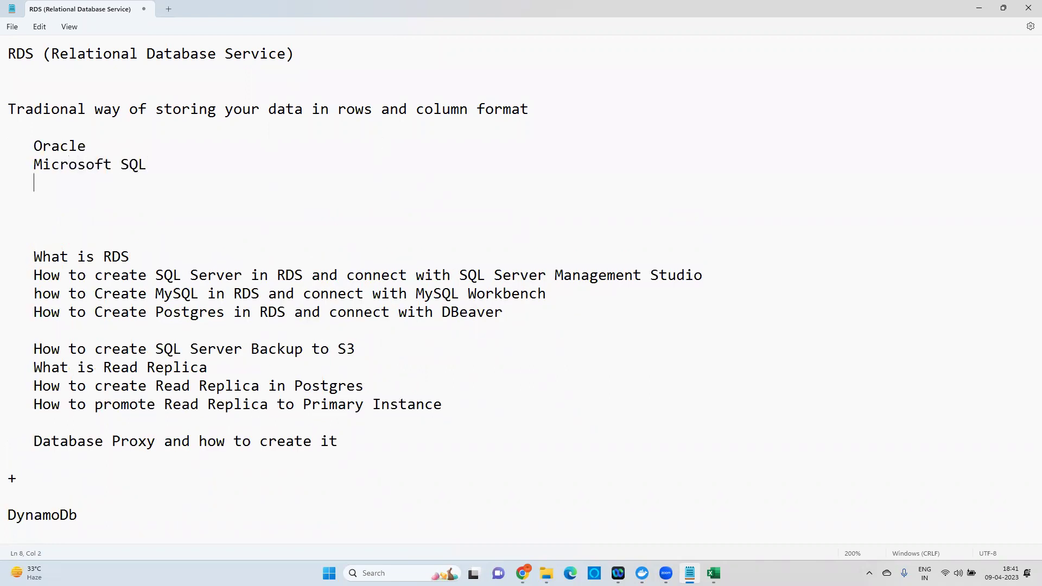
text(Postgres)
key(Return)
text(MySQL)
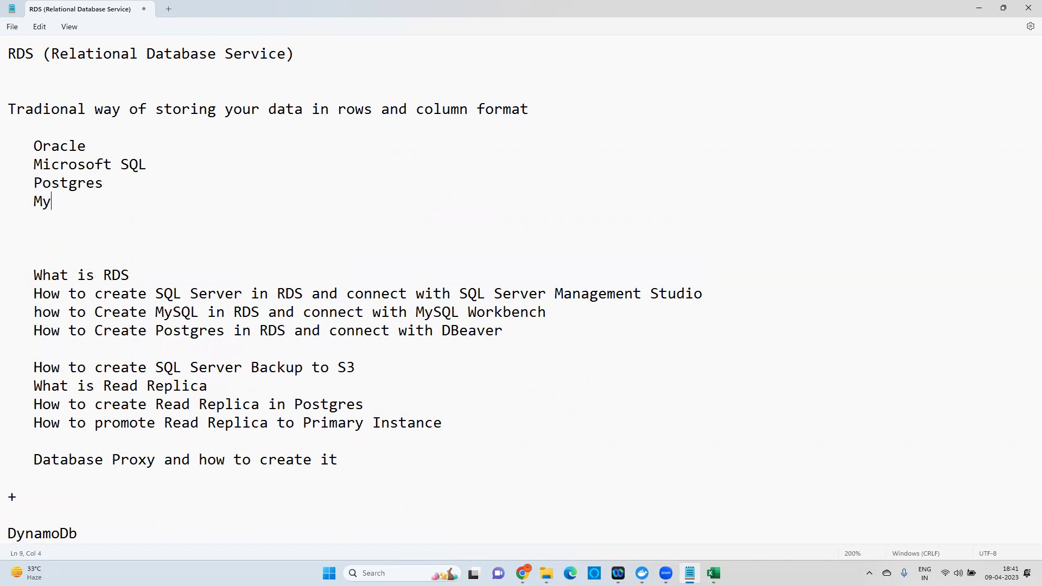
key(BackSpace)
Select 'SQL Server Management Studio' in the first how-to line and switch to the browser.
drag(128, 211, 42, 157)
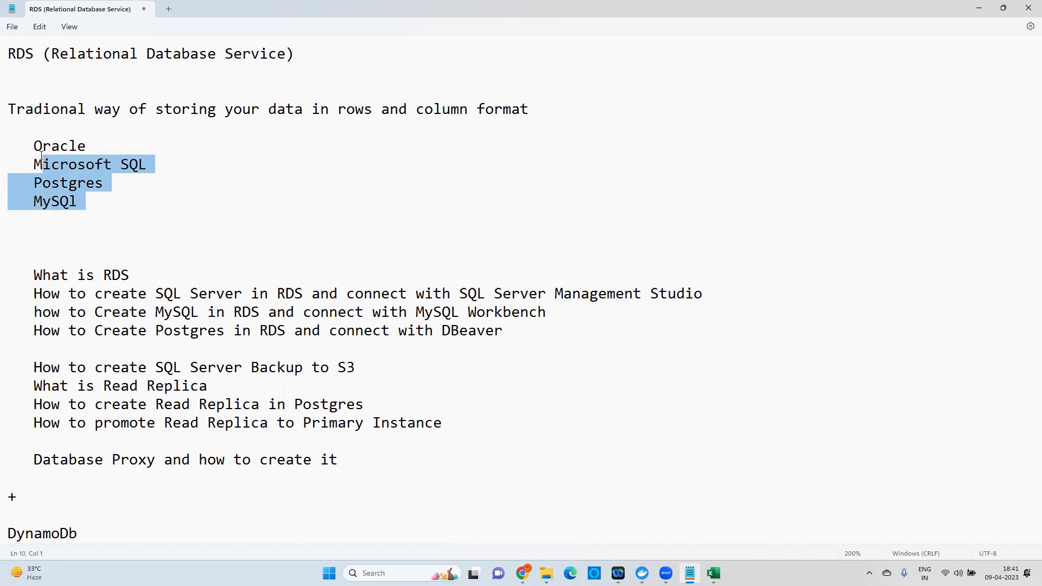
click(88, 262)
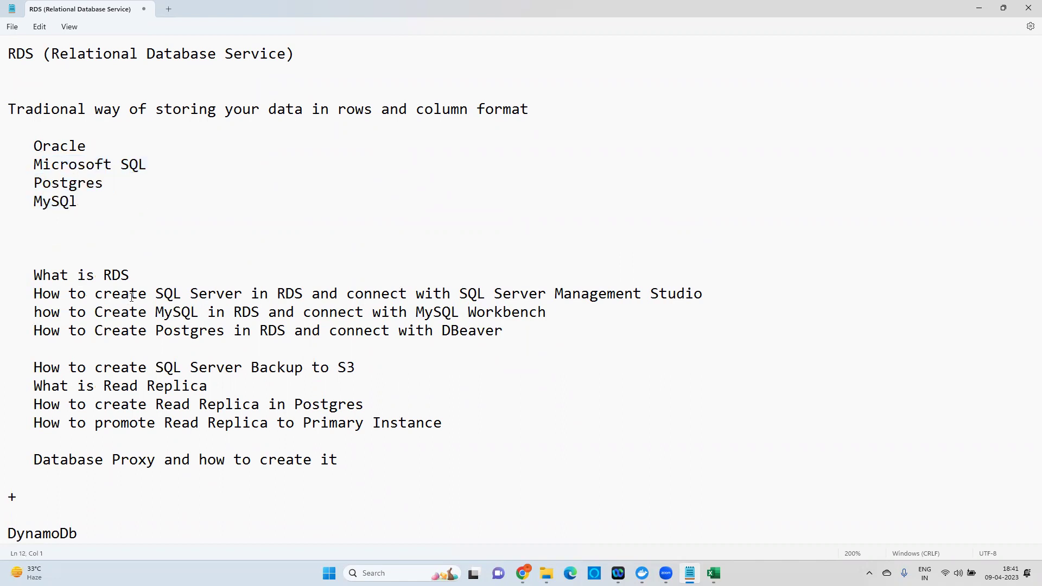
drag(156, 289, 243, 289)
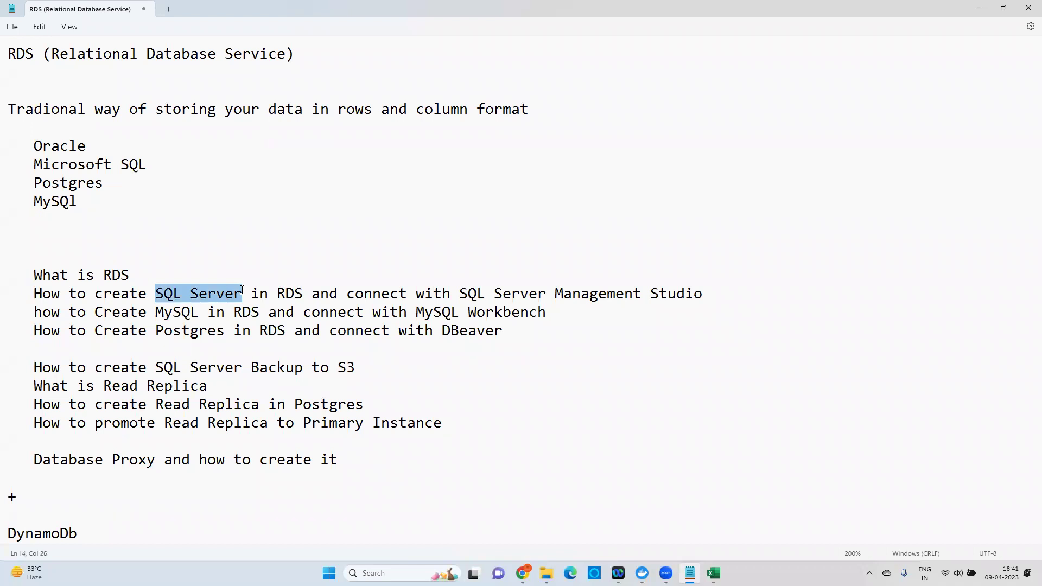
drag(35, 294, 565, 289)
click(176, 294)
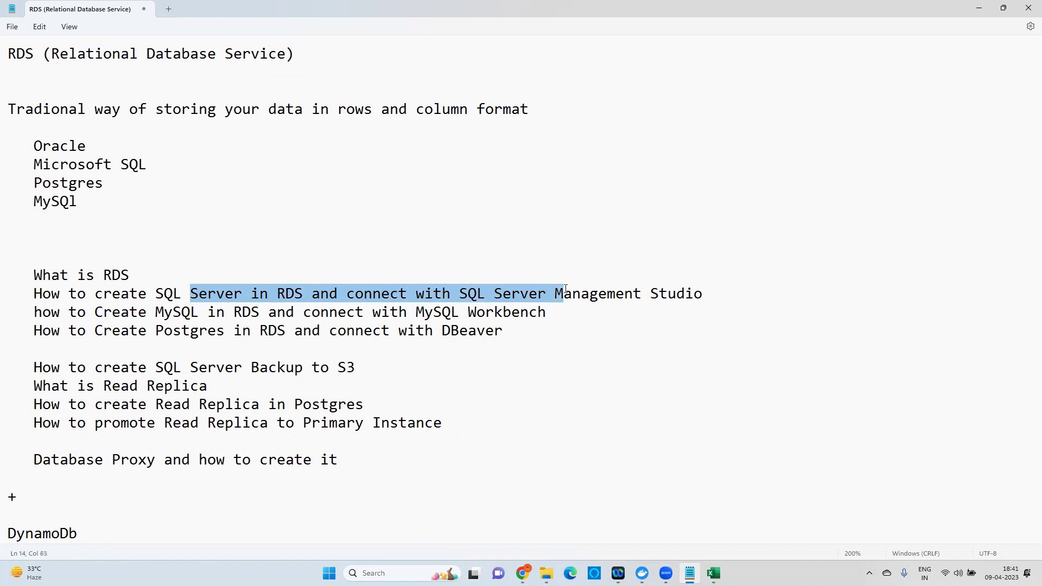
click(624, 294)
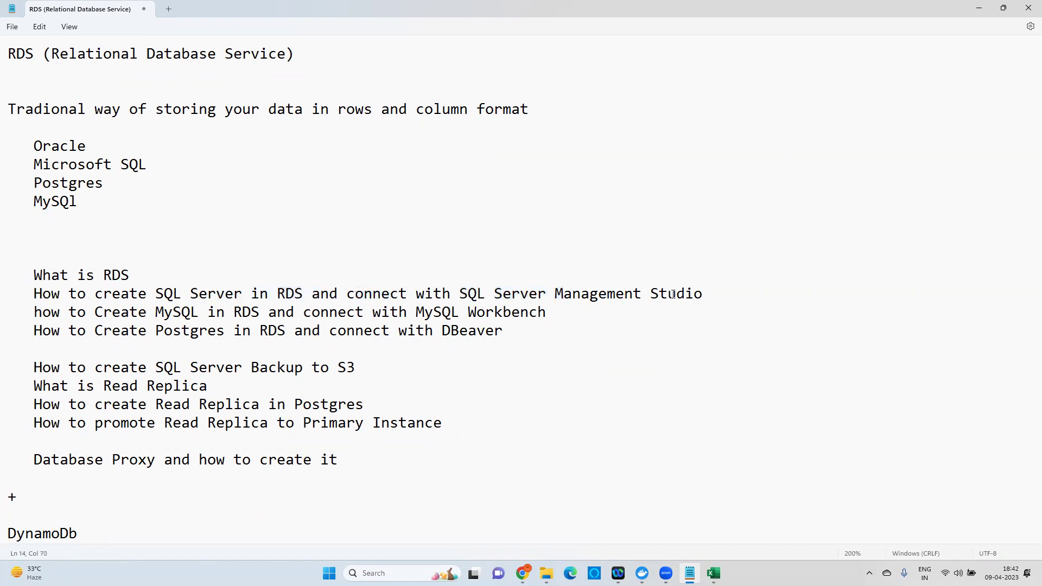
drag(461, 294, 706, 293)
key(ctrl+c)
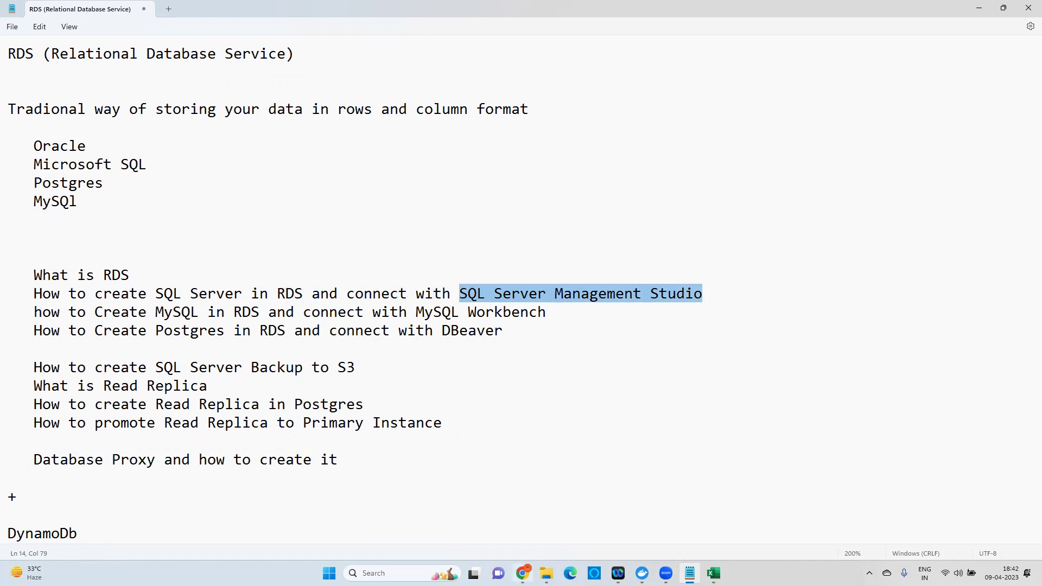
key(alt+Tab)
Search for the SQL Server Management Studio download and open Microsoft's Download SSMS page.
key(ctrl+t)
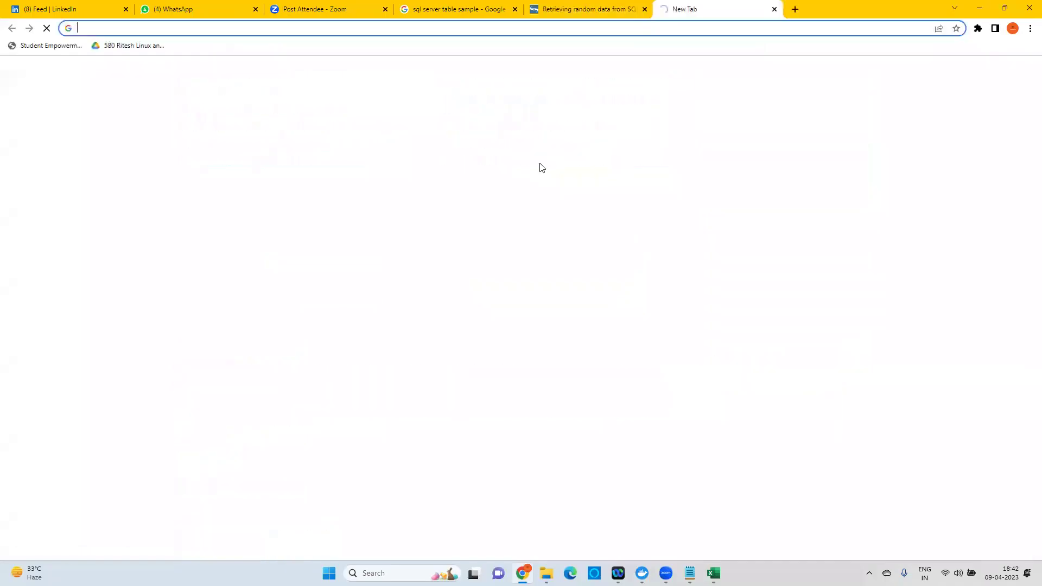
key(ctrl+v)
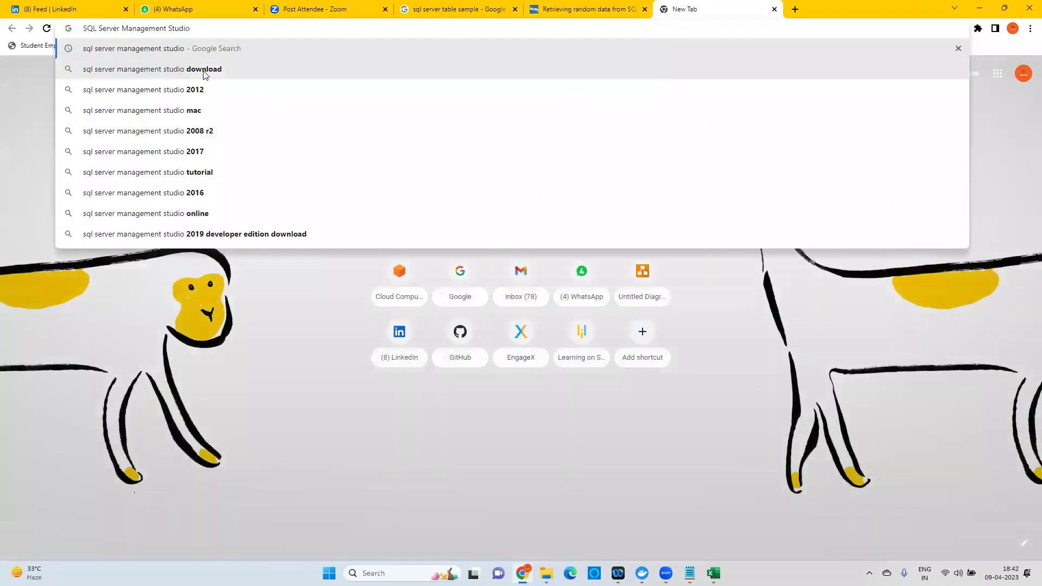
click(206, 72)
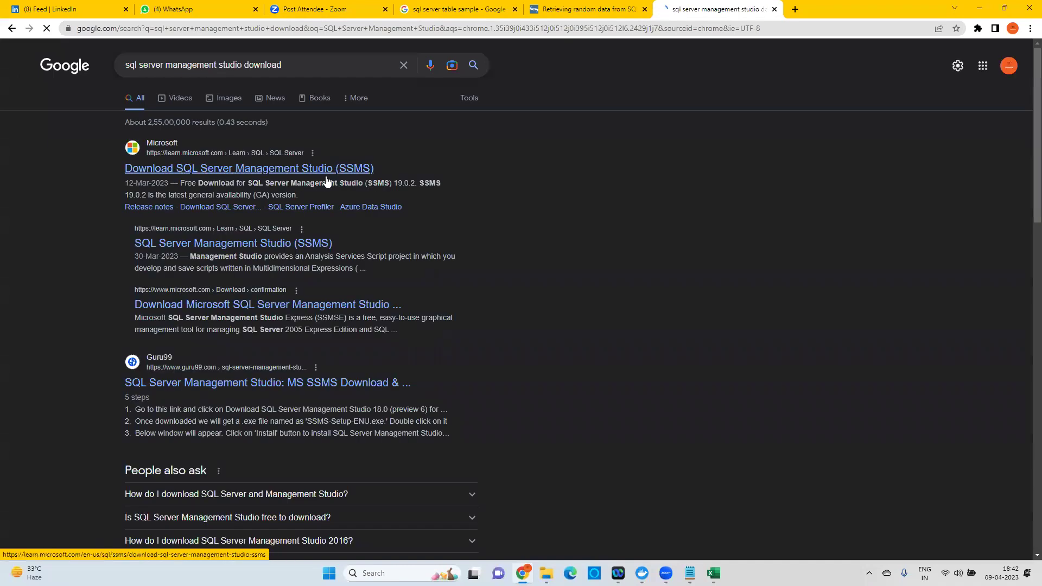
double_click(188, 184)
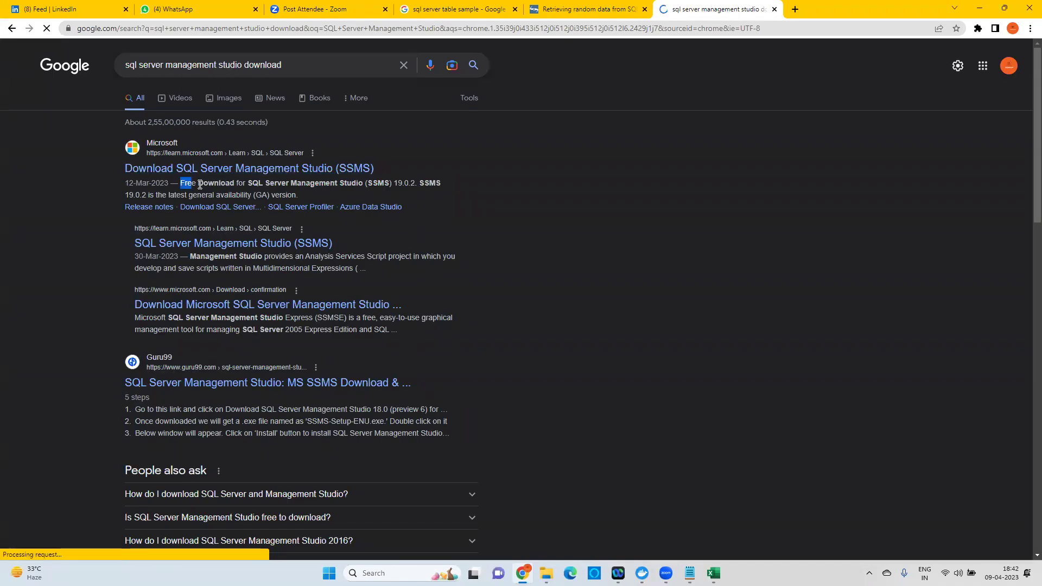
click(271, 169)
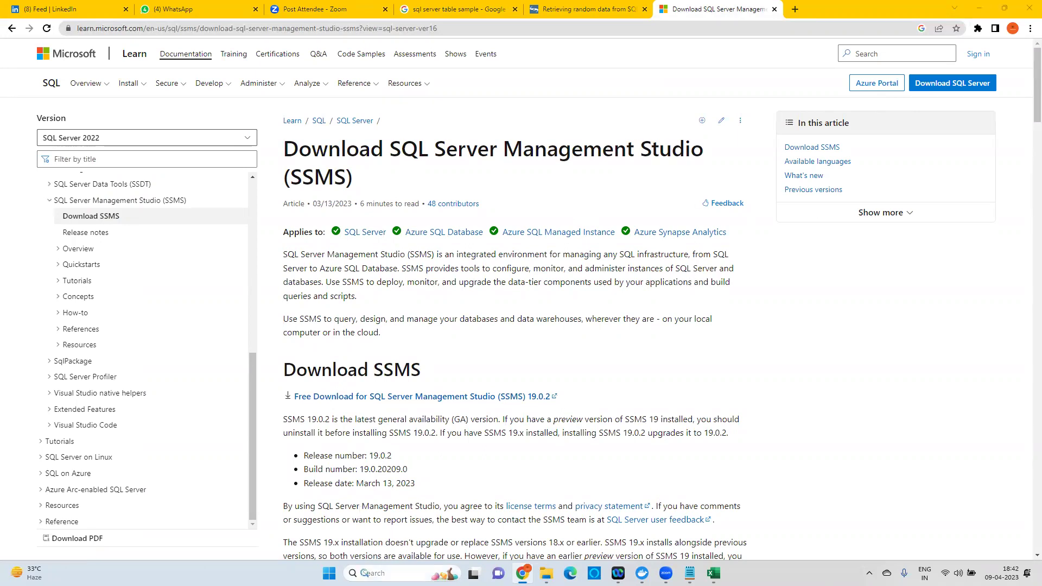
Check Windows search for installed 'sql' tools, then close the SSMS download tab.
click(401, 573)
text(sql)
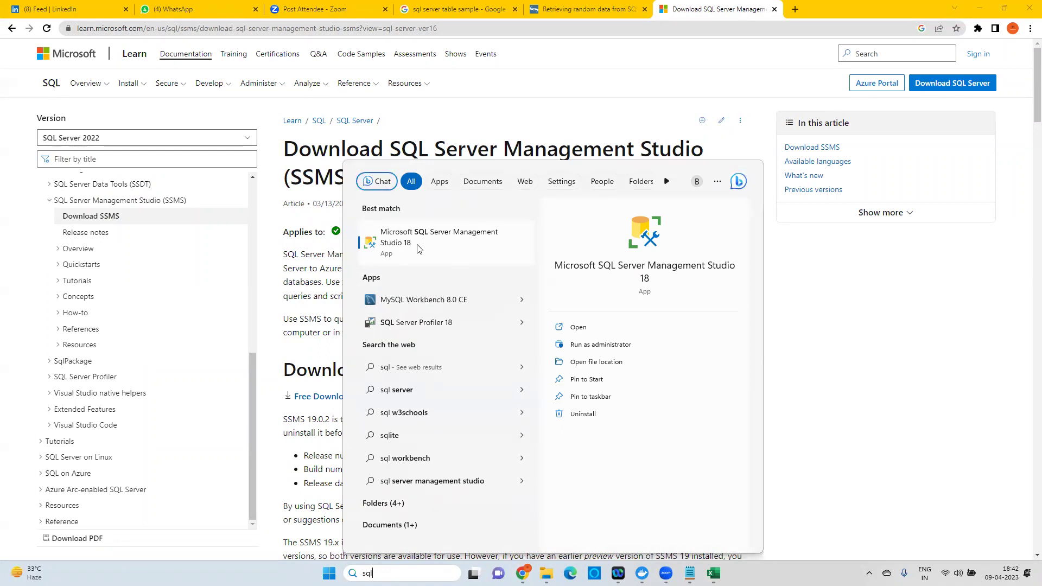
click(785, 289)
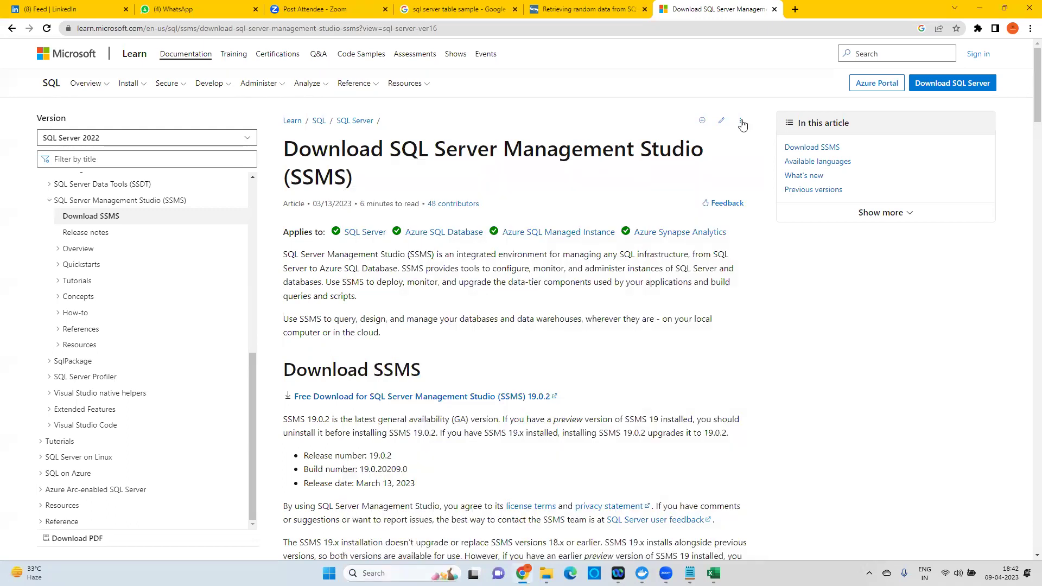
click(774, 9)
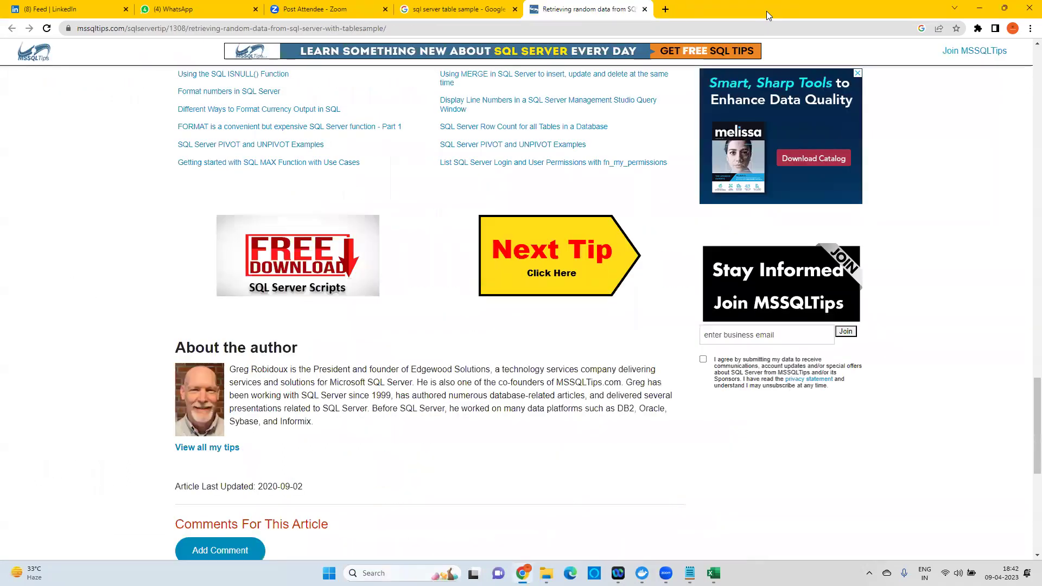
Highlight the SQL Server, MySQL and Postgres create-and-connect lines, then open a new Chrome tab.
key(alt+Tab)
drag(149, 294, 227, 296)
click(179, 302)
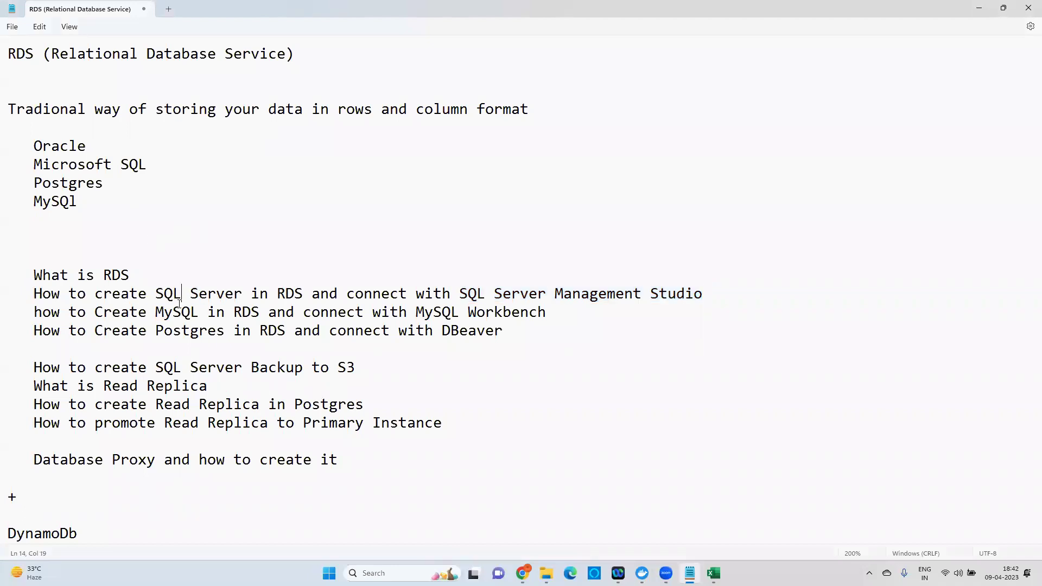
drag(157, 294, 237, 294)
drag(154, 312, 222, 335)
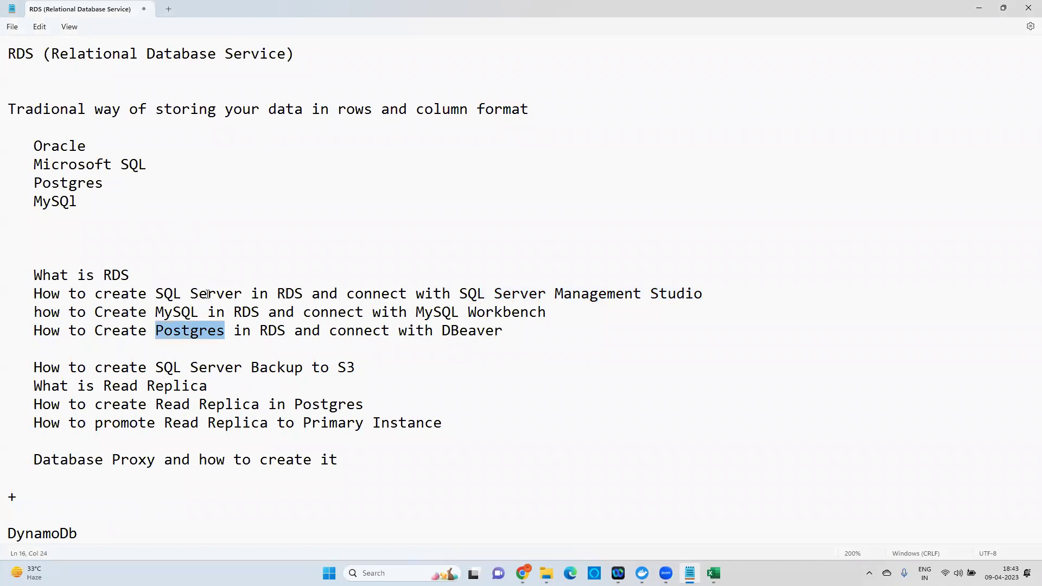
drag(507, 333, 42, 293)
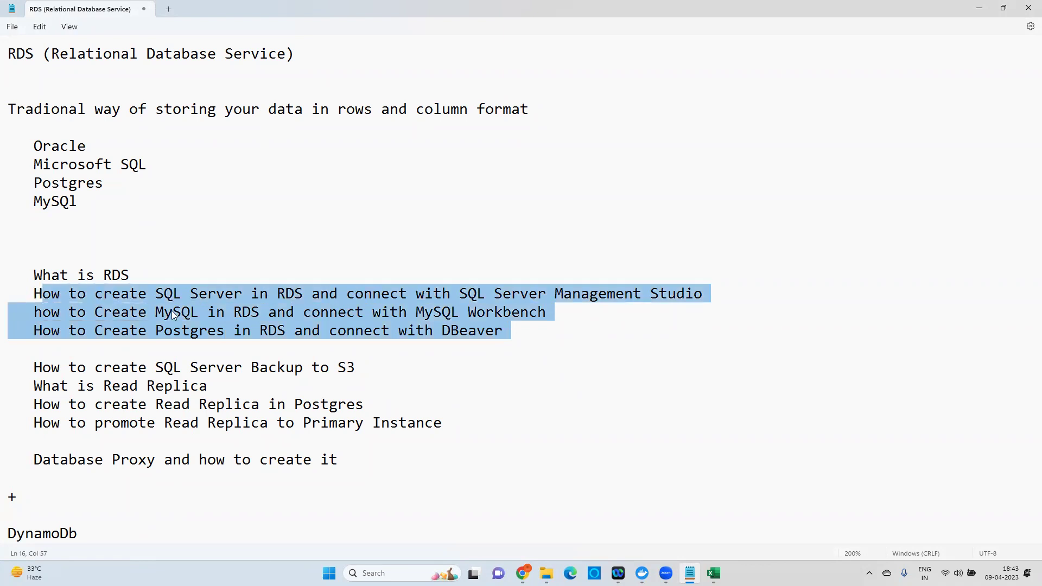
click(252, 320)
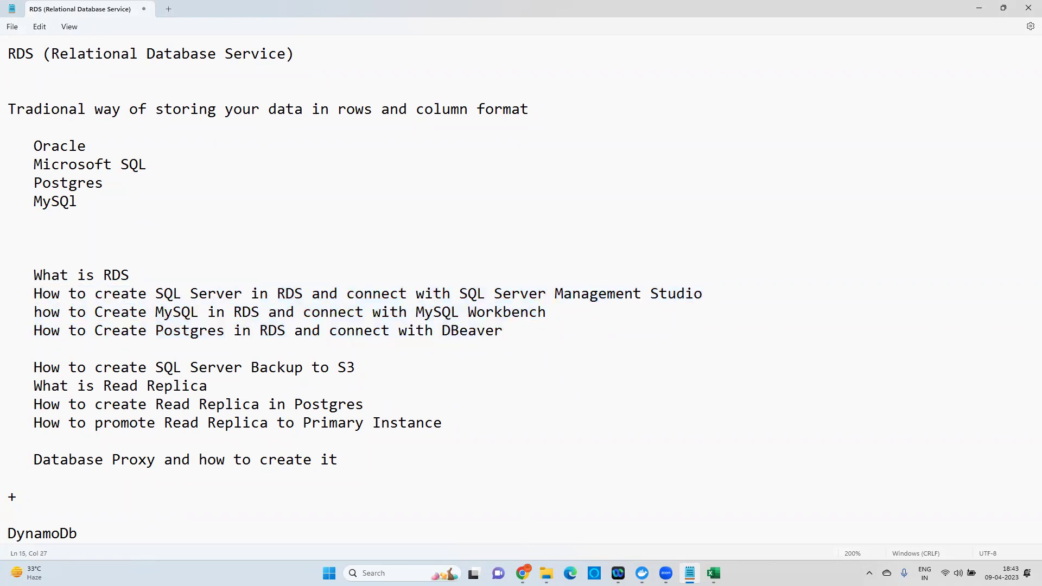
click(523, 573)
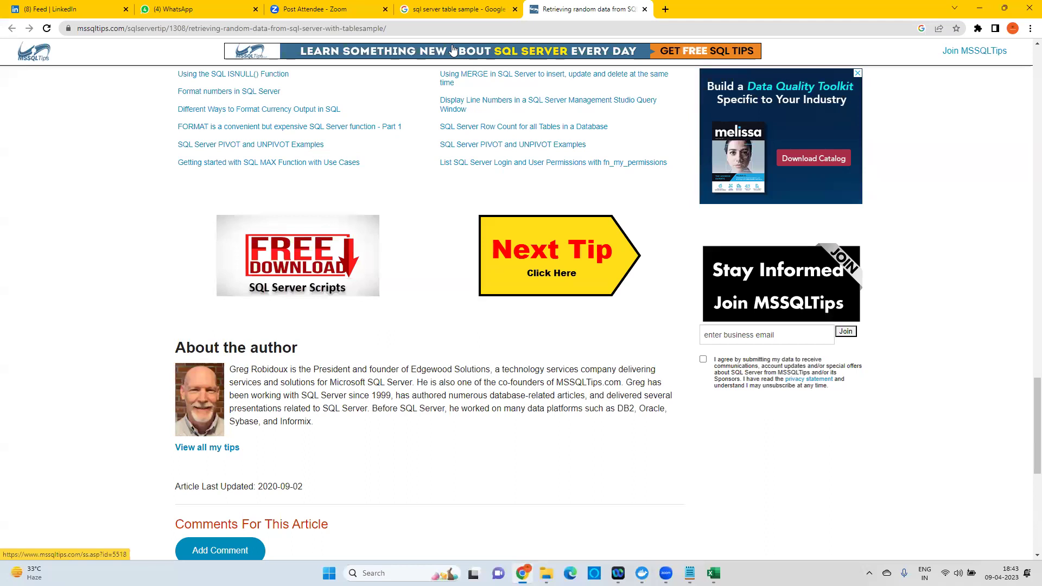
click(665, 10)
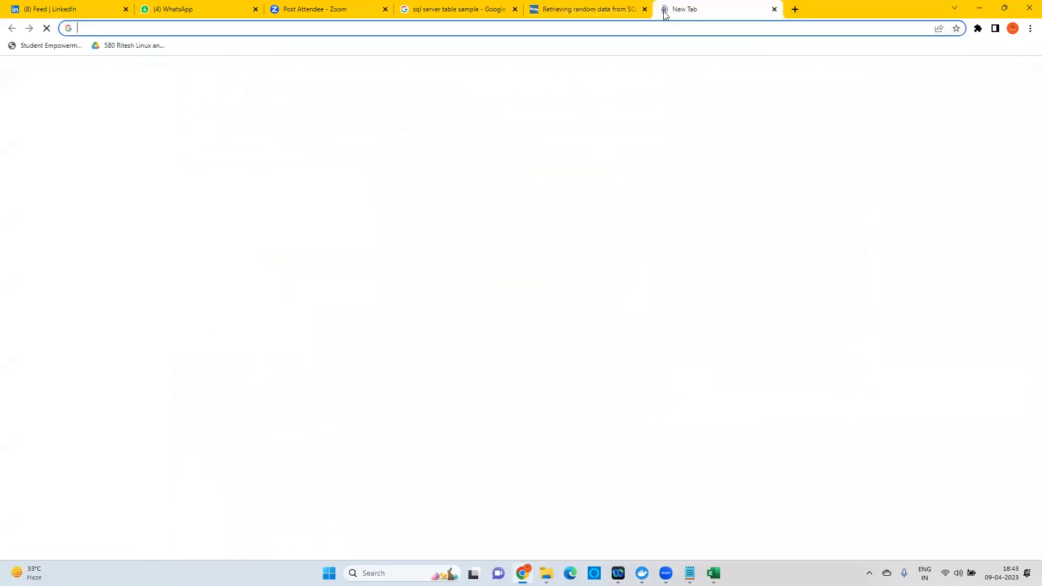
Go to aws.amazon.com, sign in to the console, and search for RDS.
text(aws.amazon.com)
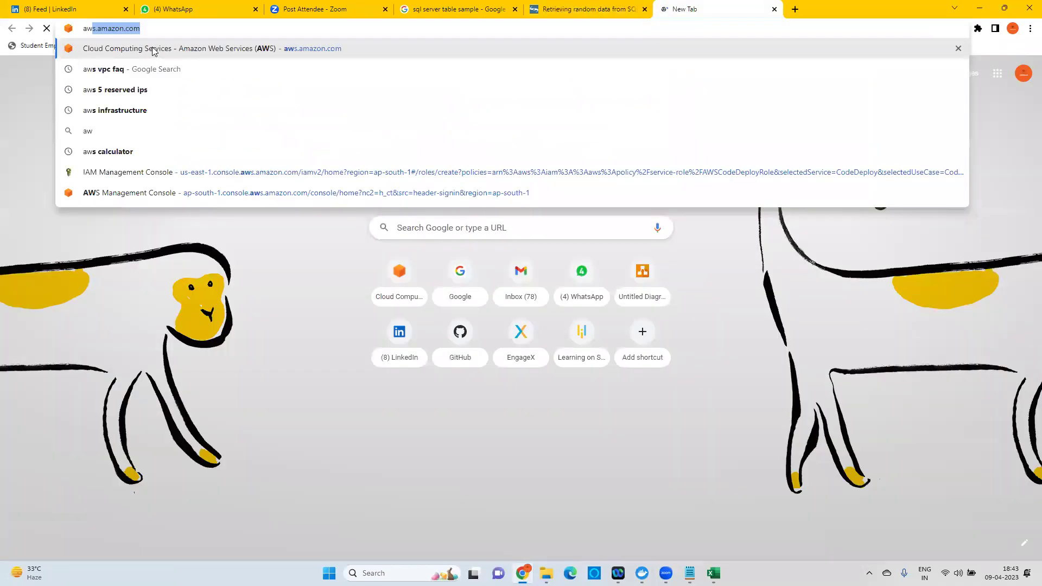
click(153, 48)
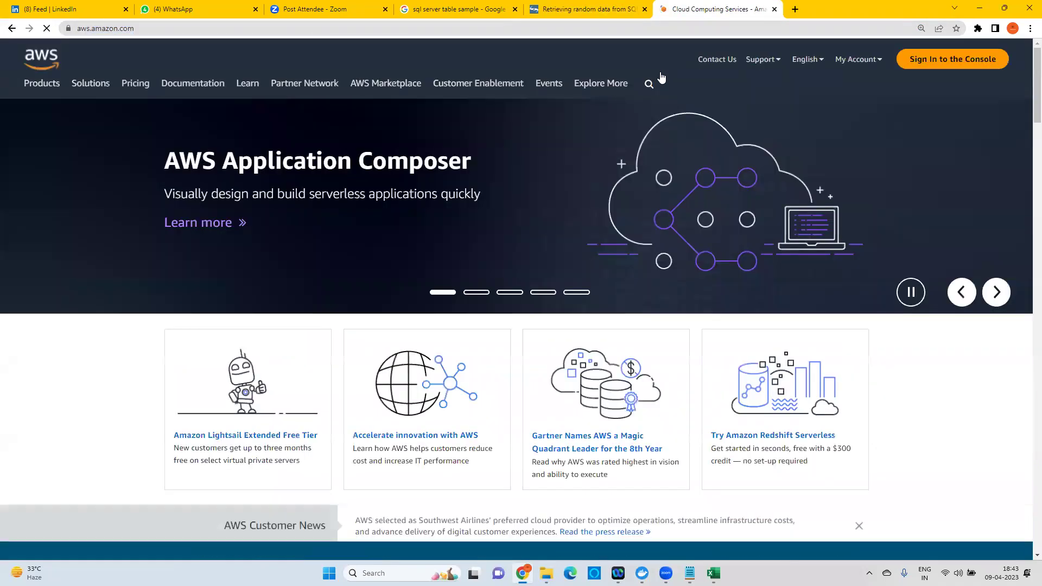
click(942, 70)
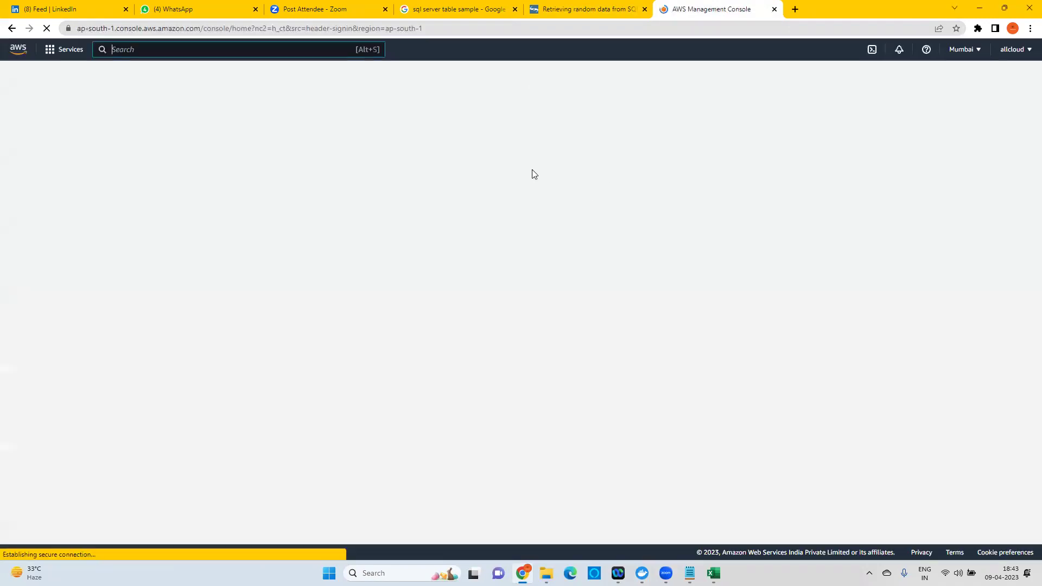
click(131, 49)
text(RDS)
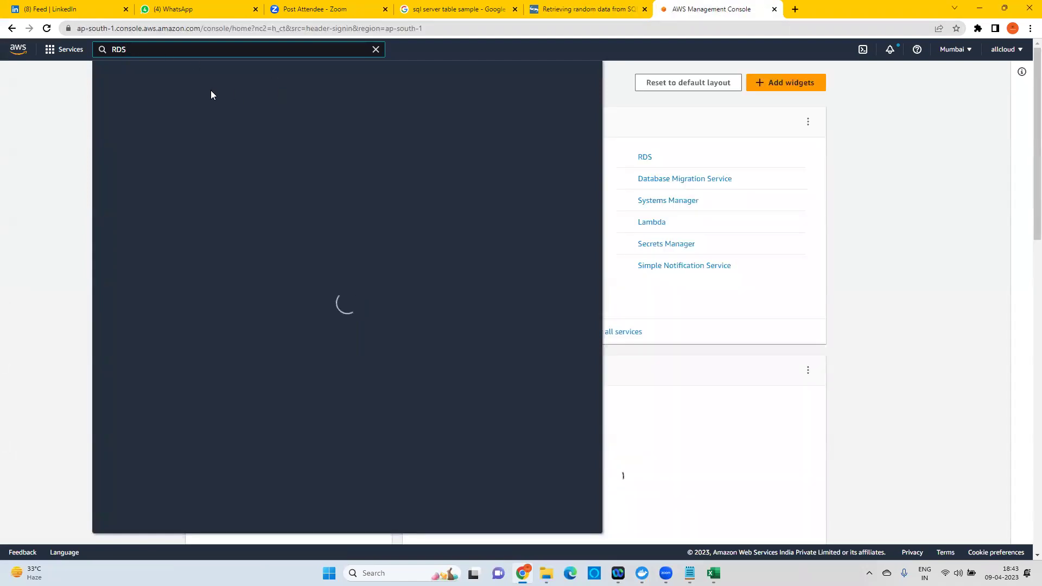
click(858, 151)
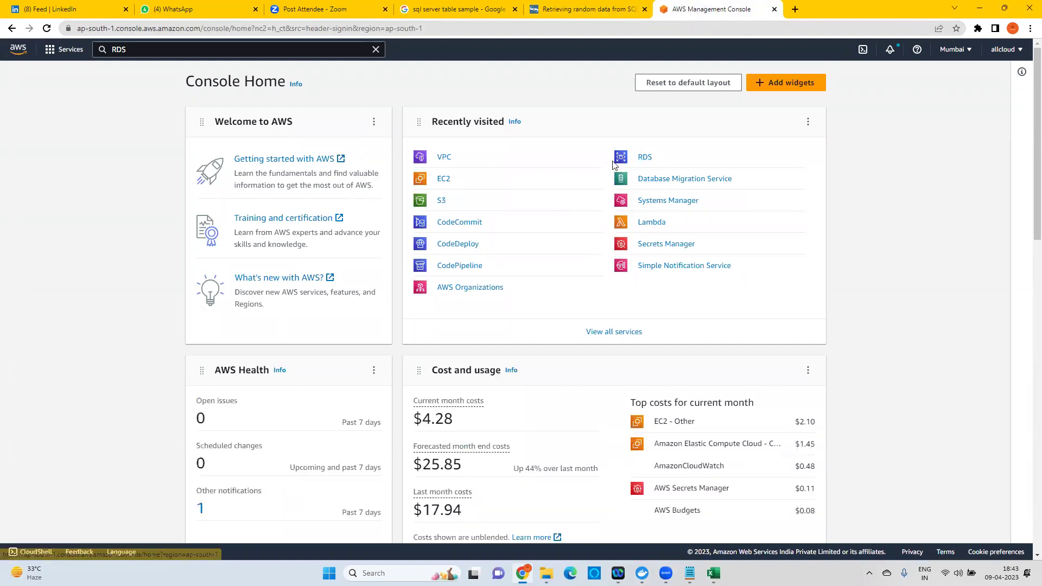
Open RDS from Recently visited and go to its Databases list.
click(645, 158)
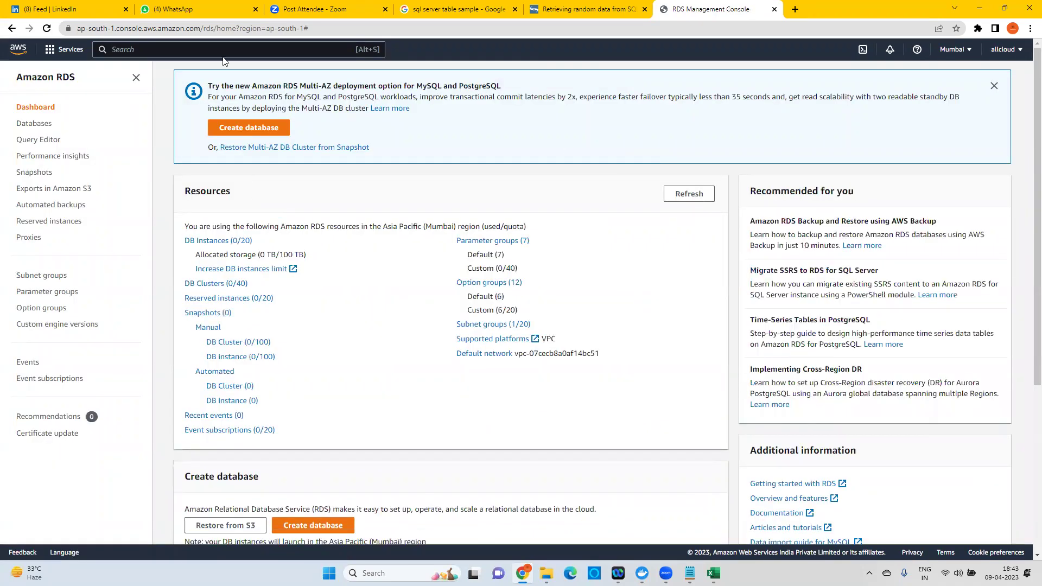
click(34, 124)
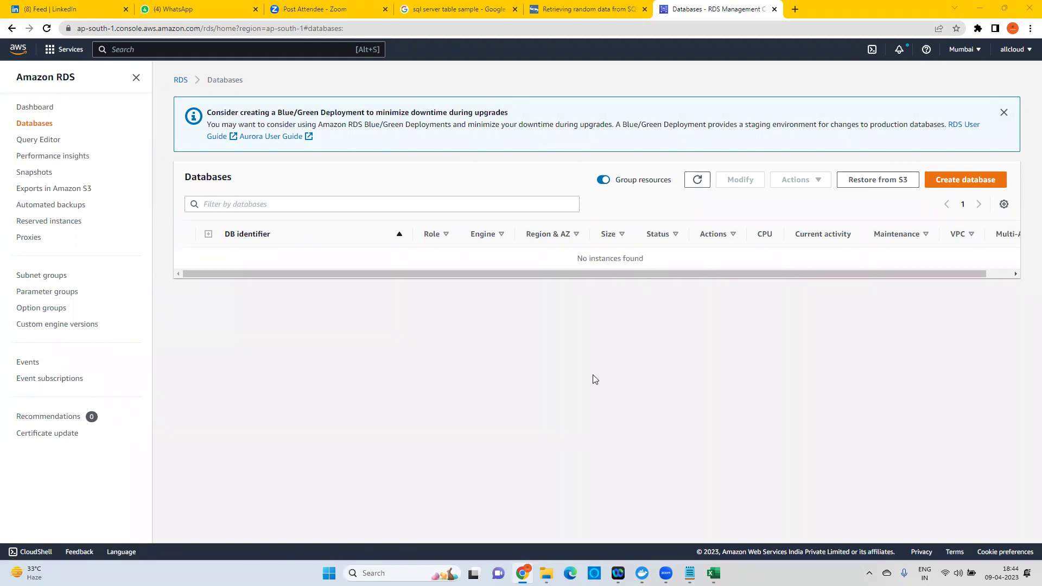
Start a new database and review the engines, keeping Standard create with Aurora (MySQL Compatible).
click(967, 183)
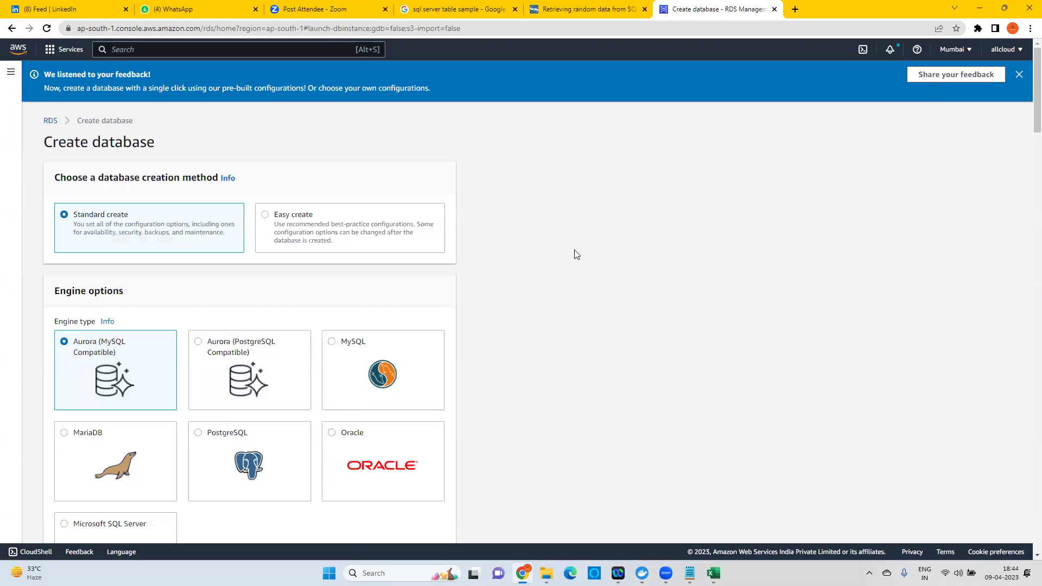
scroll(578, 254, down, 1)
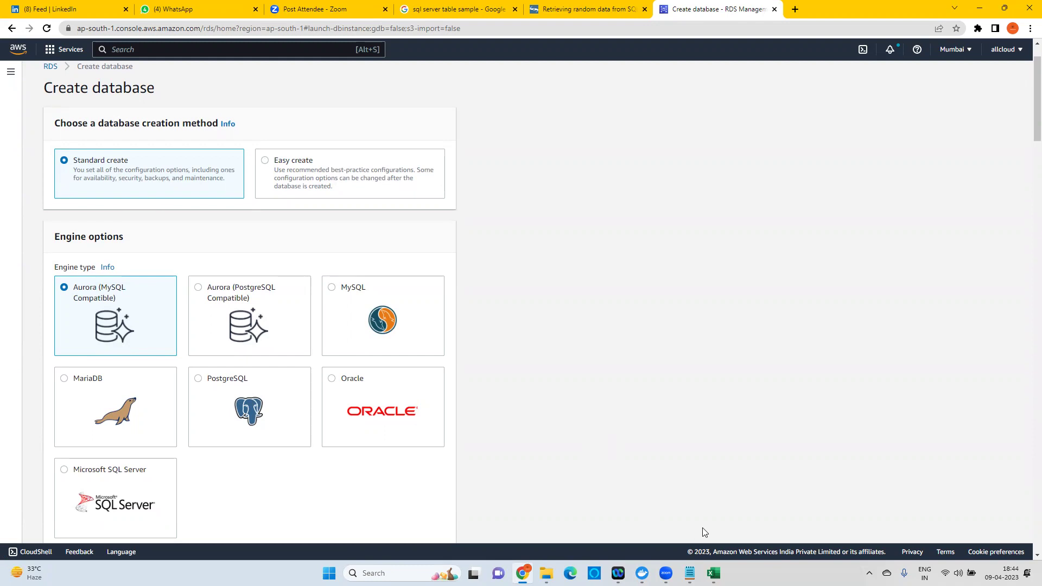
scroll(214, 354, down, 1)
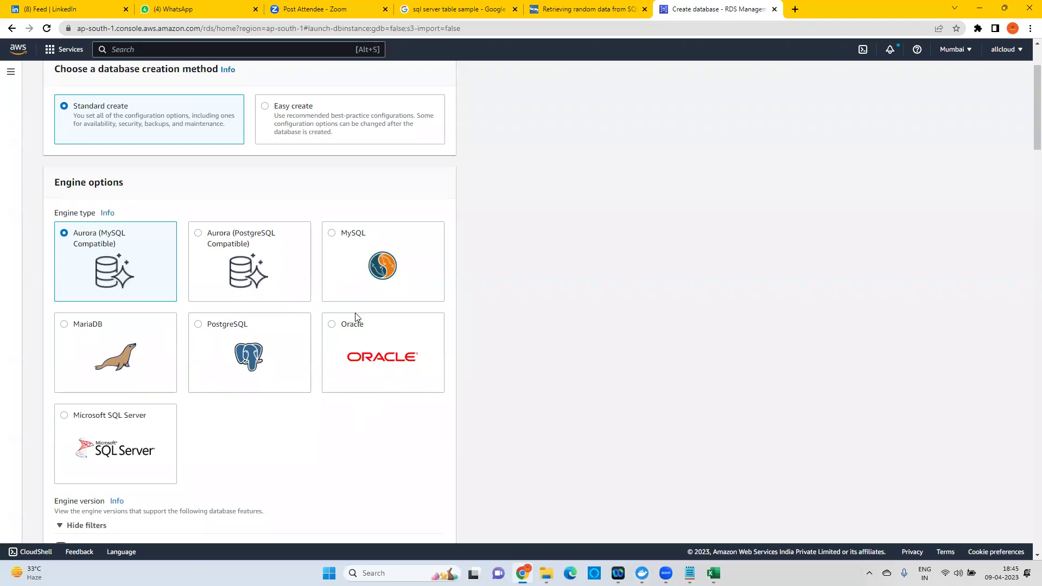
scroll(348, 282, up, 1)
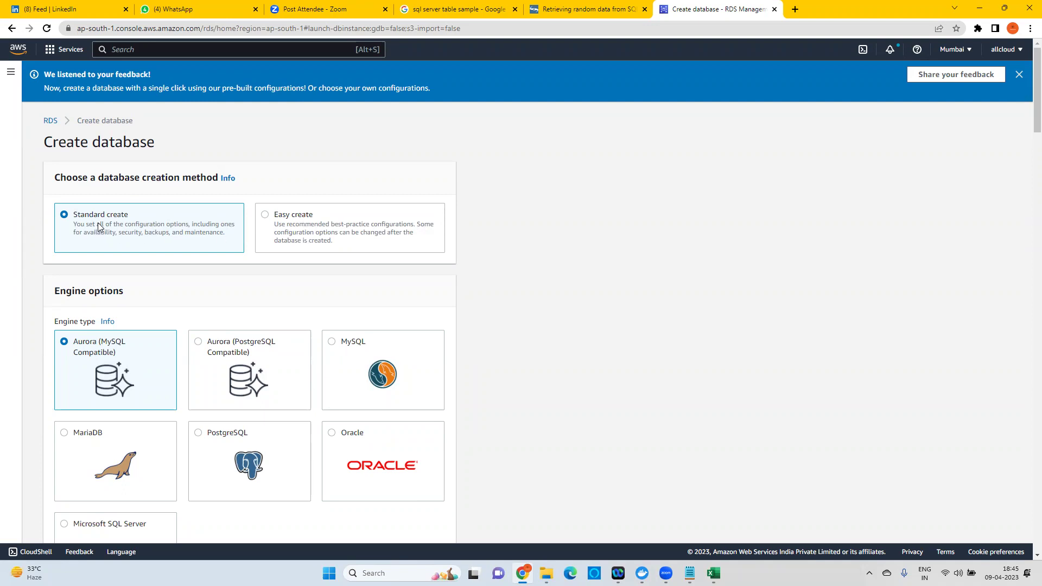
Switch to Easy create and review its Dev/Test defaults: identifier database-1, master username admin.
click(292, 218)
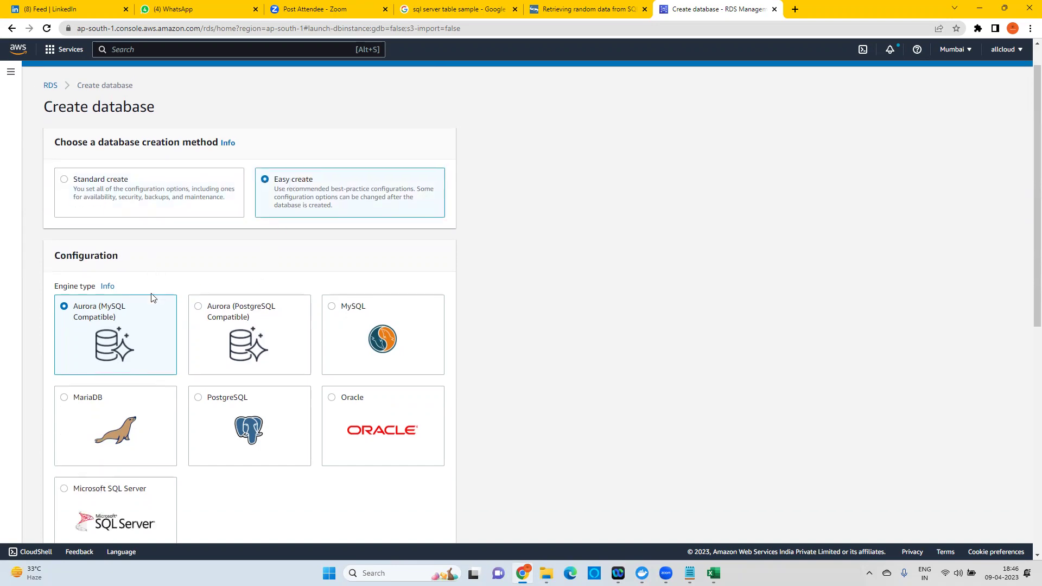
scroll(152, 298, down, 4)
scroll(161, 301, down, 4)
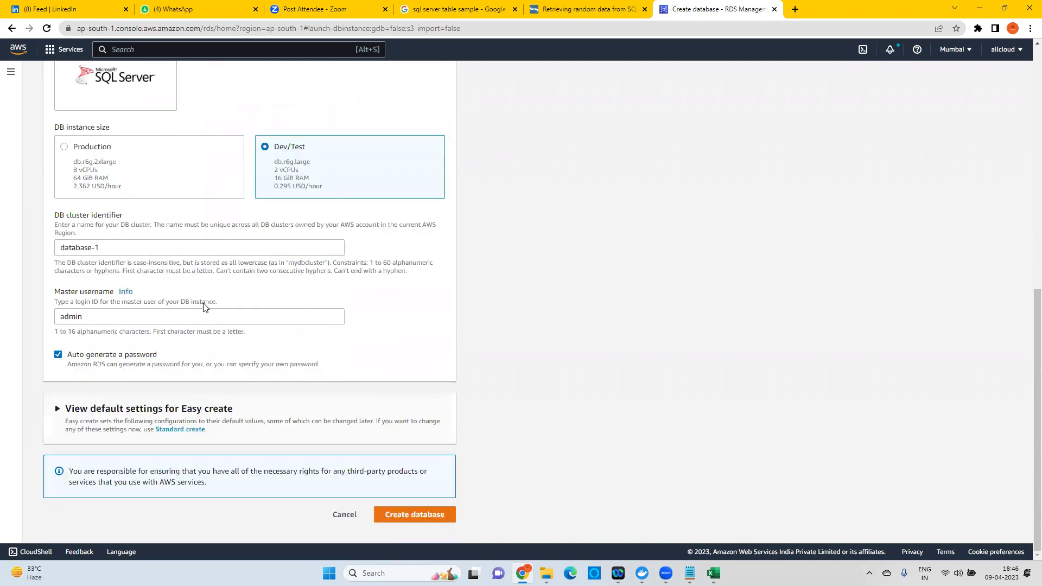
scroll(205, 301, up, 4)
scroll(203, 304, down, 3)
click(78, 303)
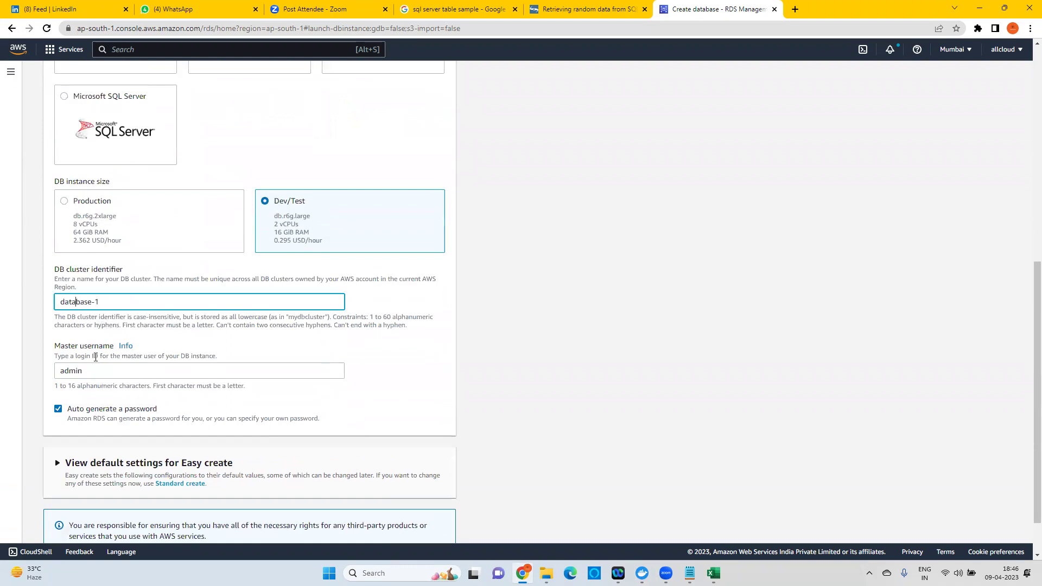
scroll(338, 402, down, 1)
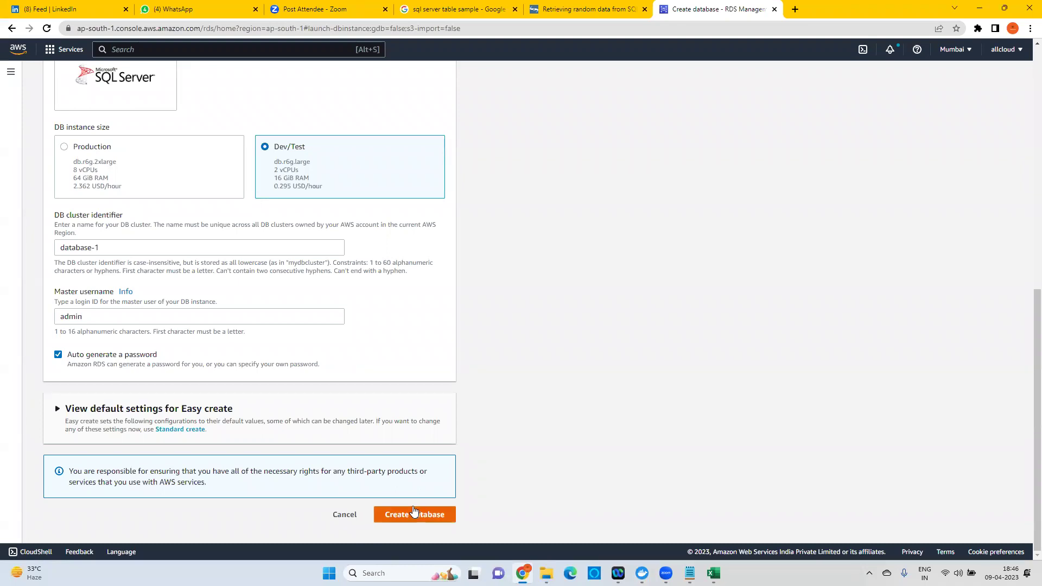
scroll(383, 446, up, 6)
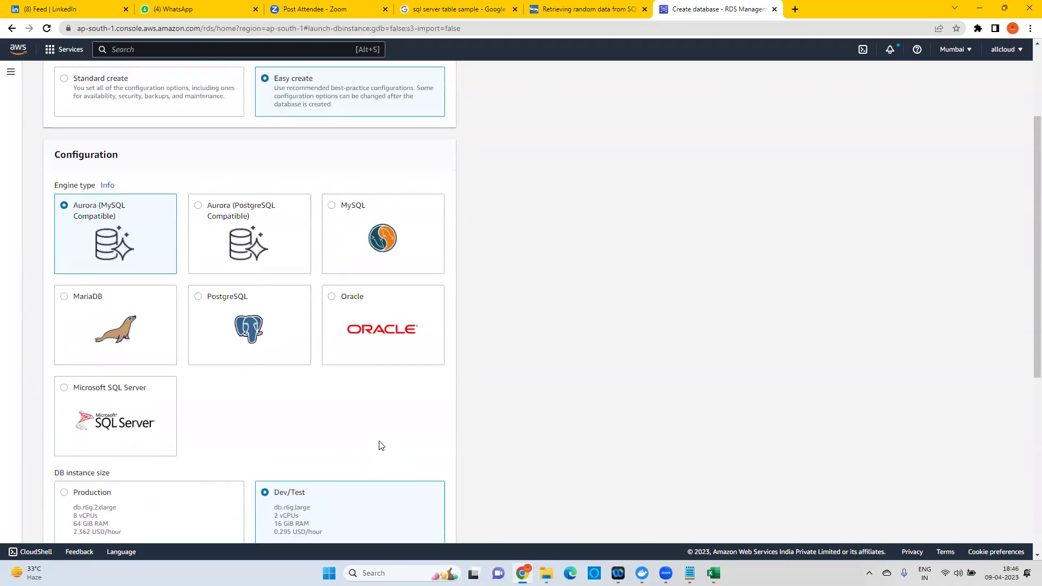
scroll(380, 445, up, 3)
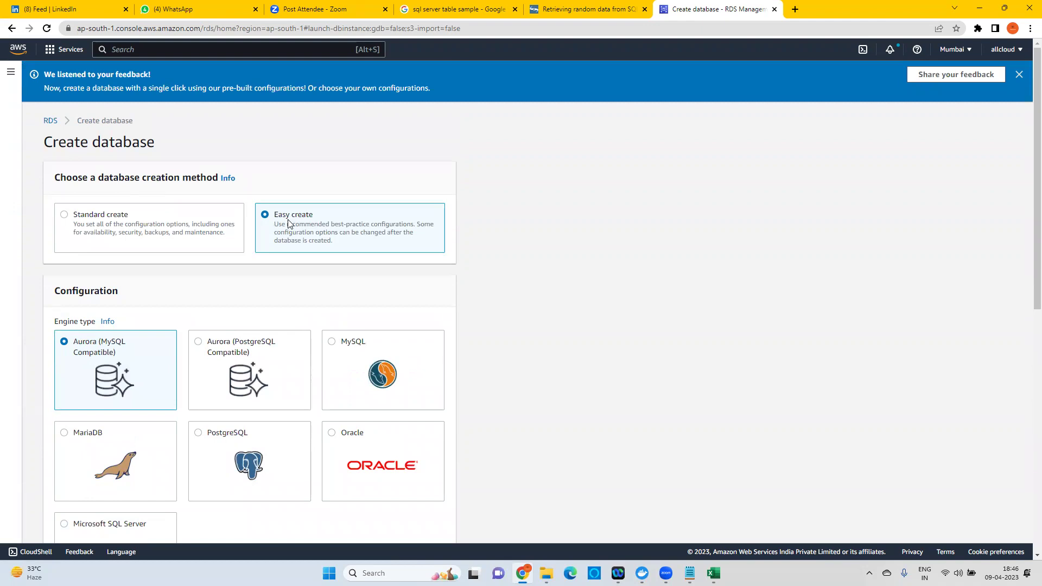
scroll(314, 277, down, 6)
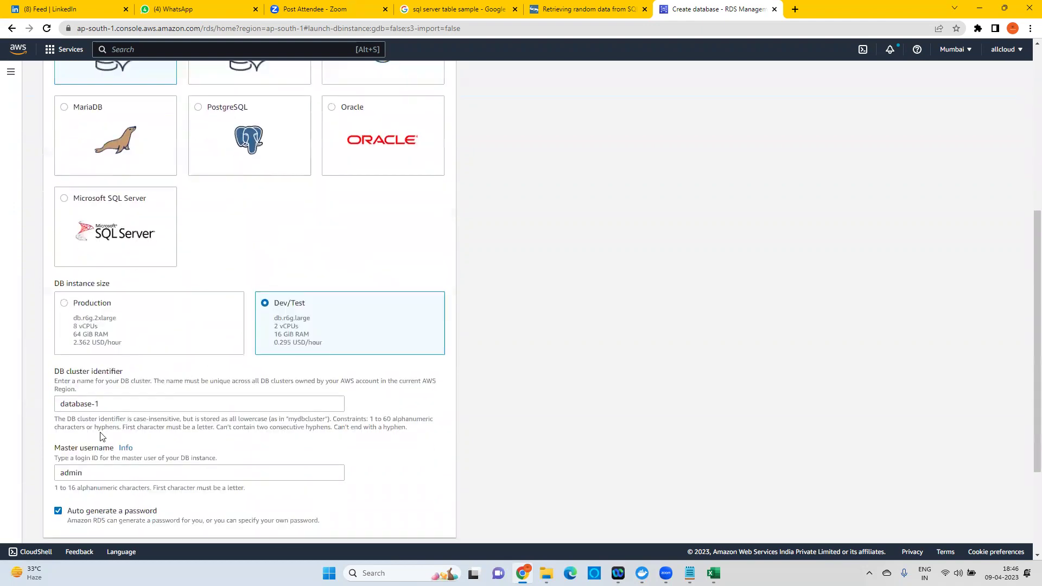
scroll(342, 367, up, 5)
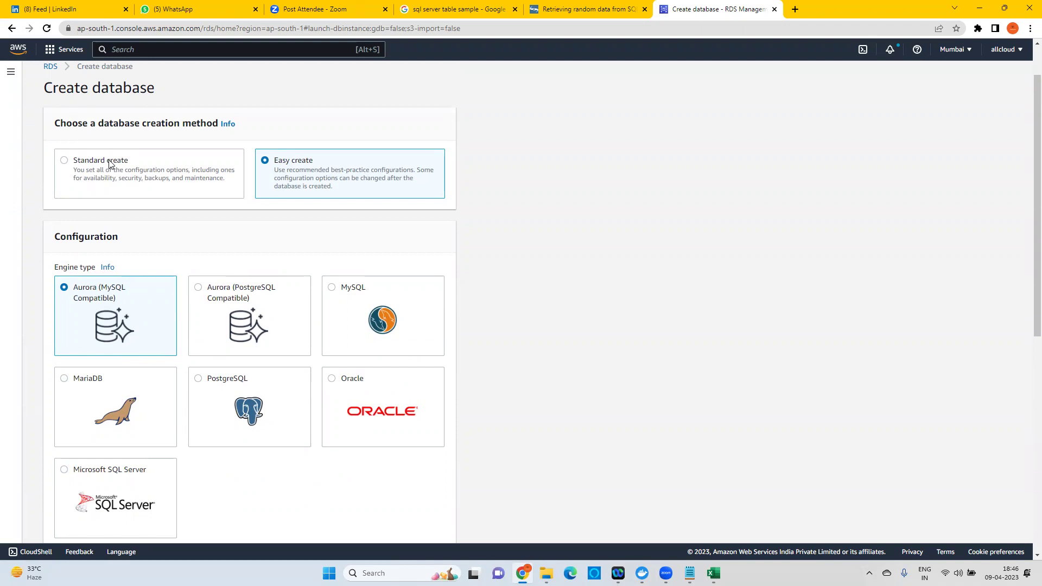
Return to Standard create and pick Microsoft SQL Server as the engine.
click(110, 164)
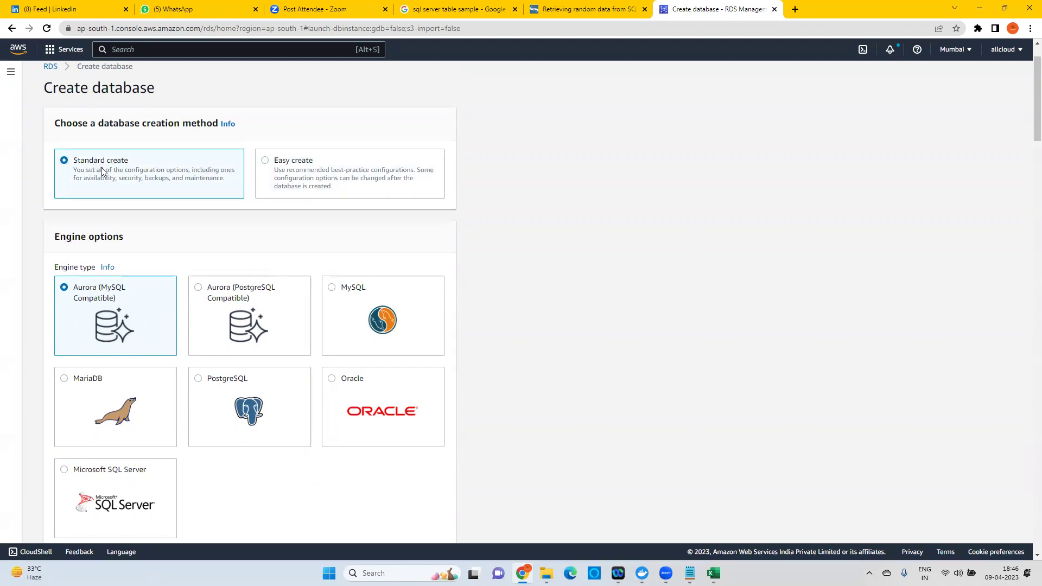
scroll(348, 302, down, 1)
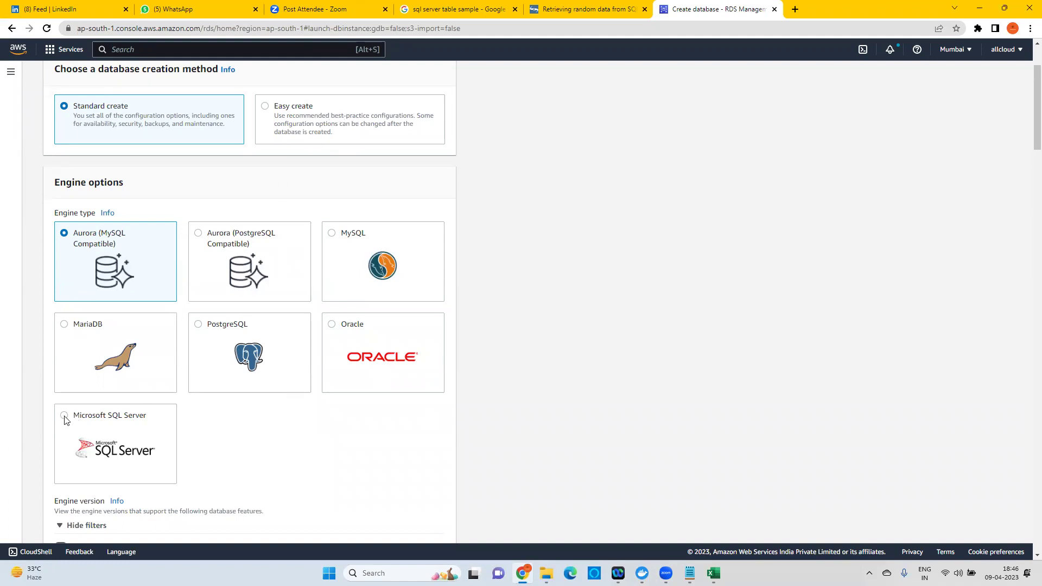
click(95, 421)
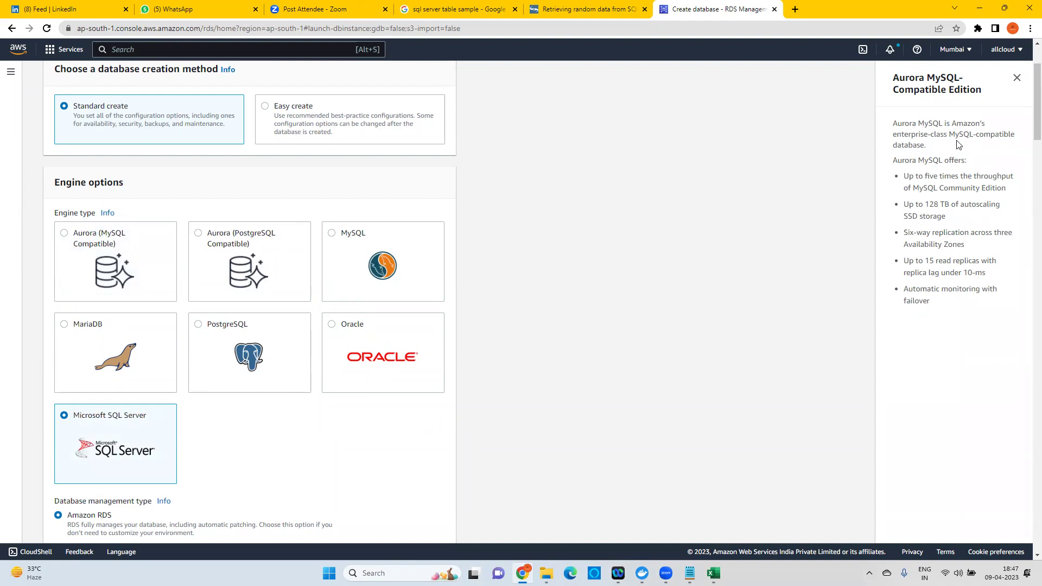
Close the Aurora MySQL info panel and view the SQL Server Express Edition choice.
drag(930, 303, 896, 79)
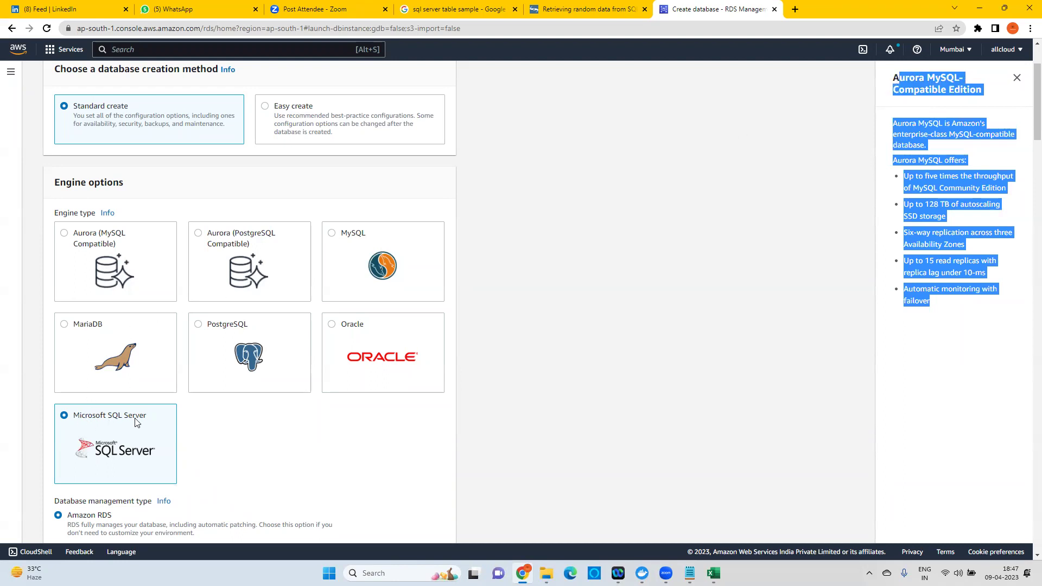
click(583, 257)
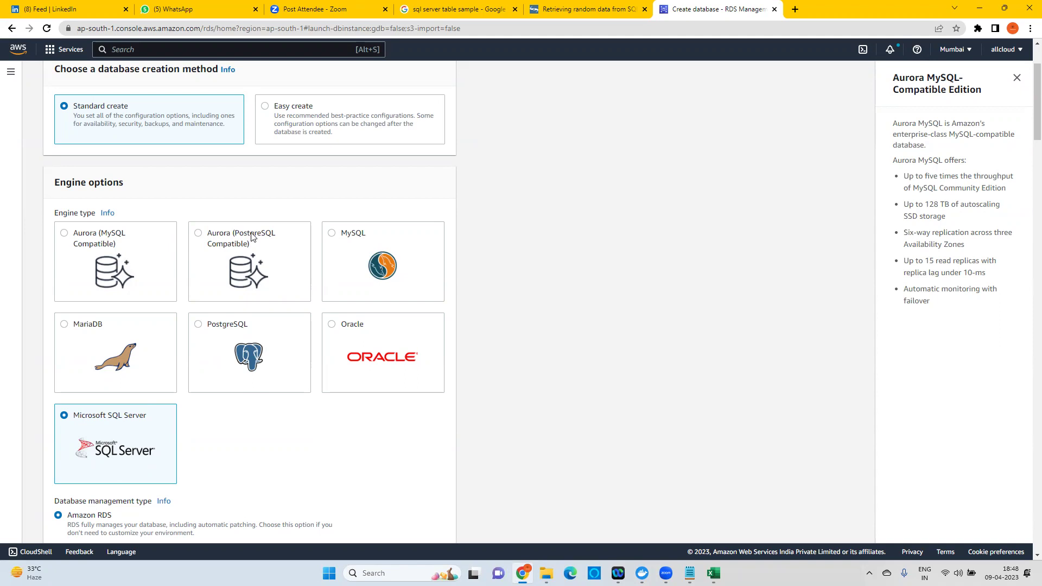
scroll(270, 271, down, 2)
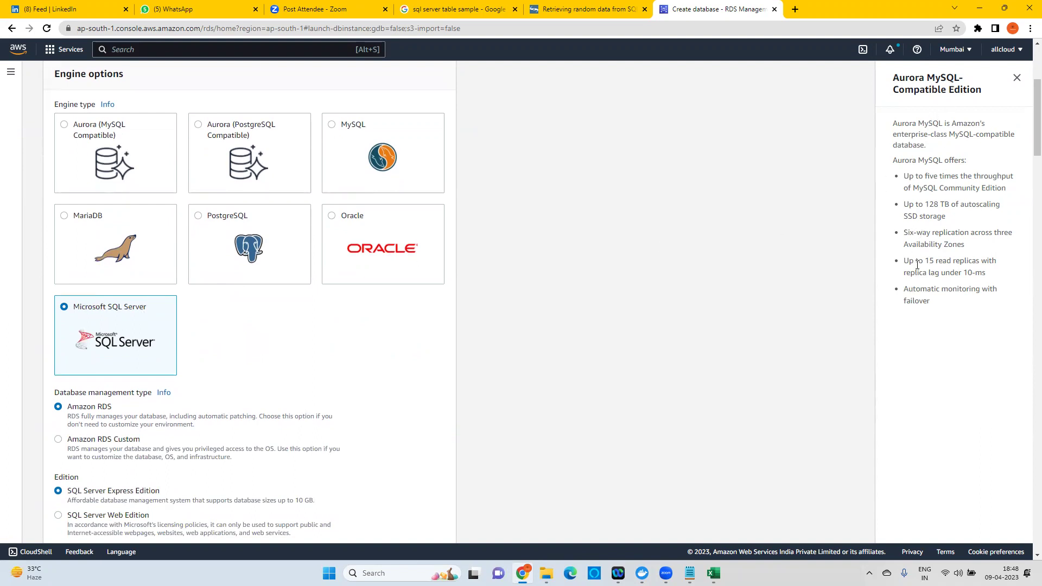
click(1015, 80)
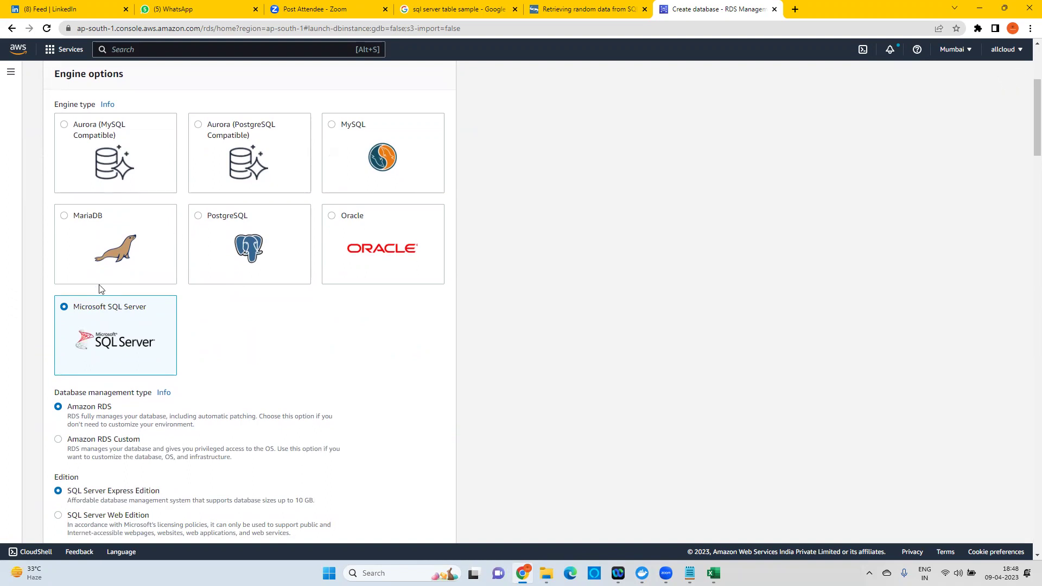
scroll(214, 321, down, 3)
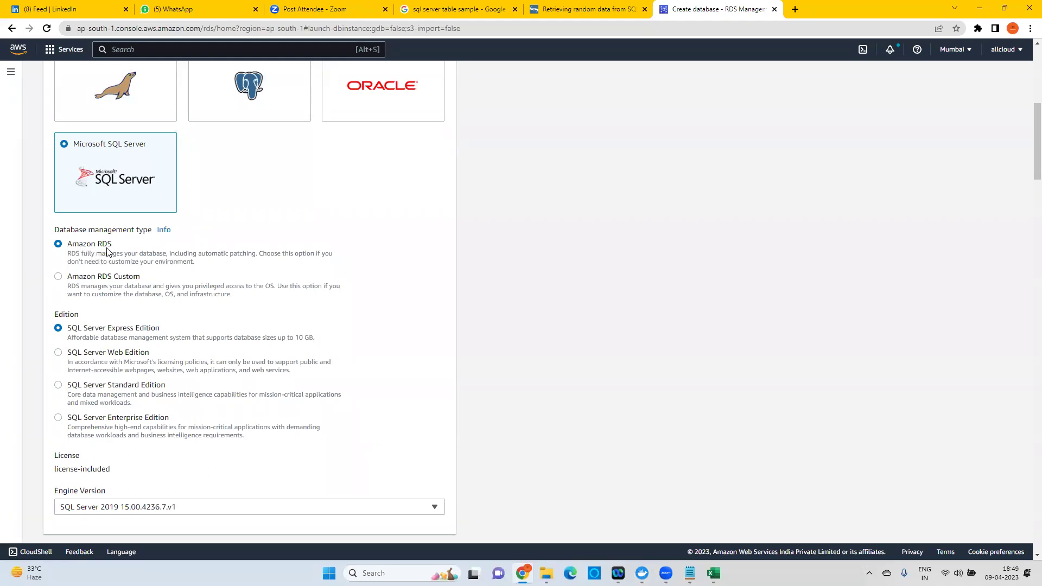
scroll(196, 263, down, 2)
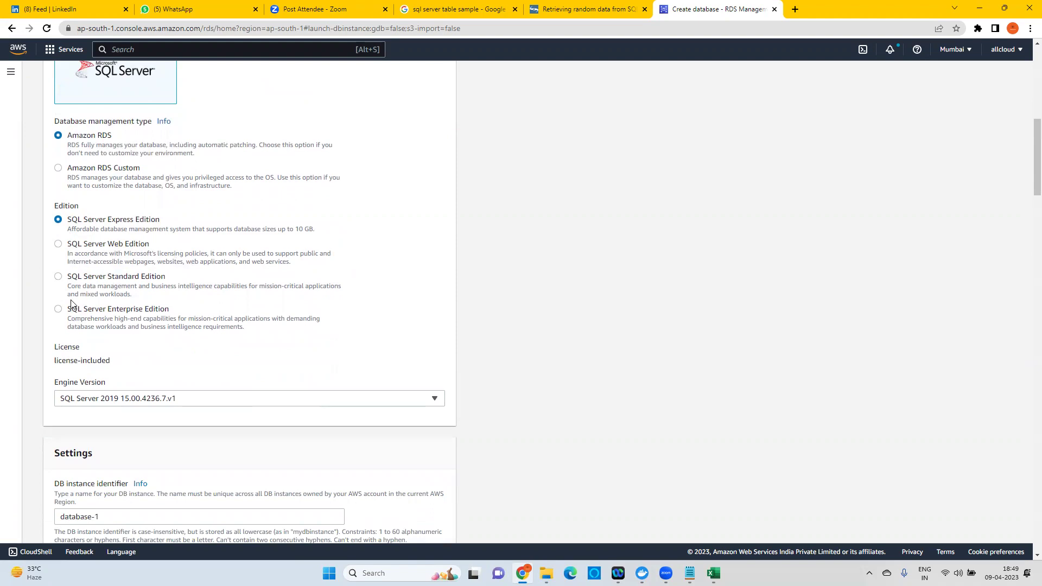
scroll(73, 303, up, 1)
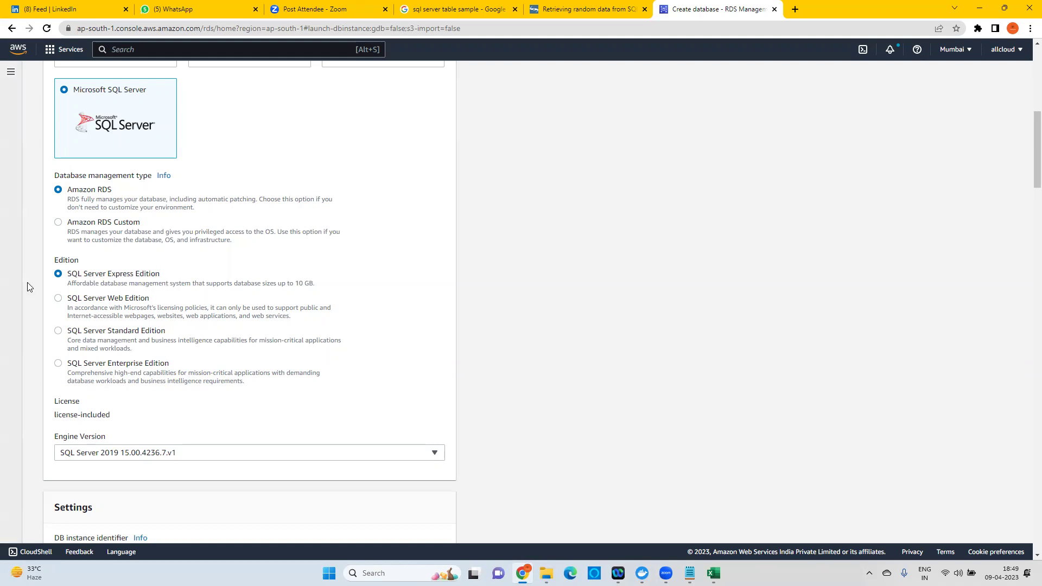
drag(72, 284, 294, 284)
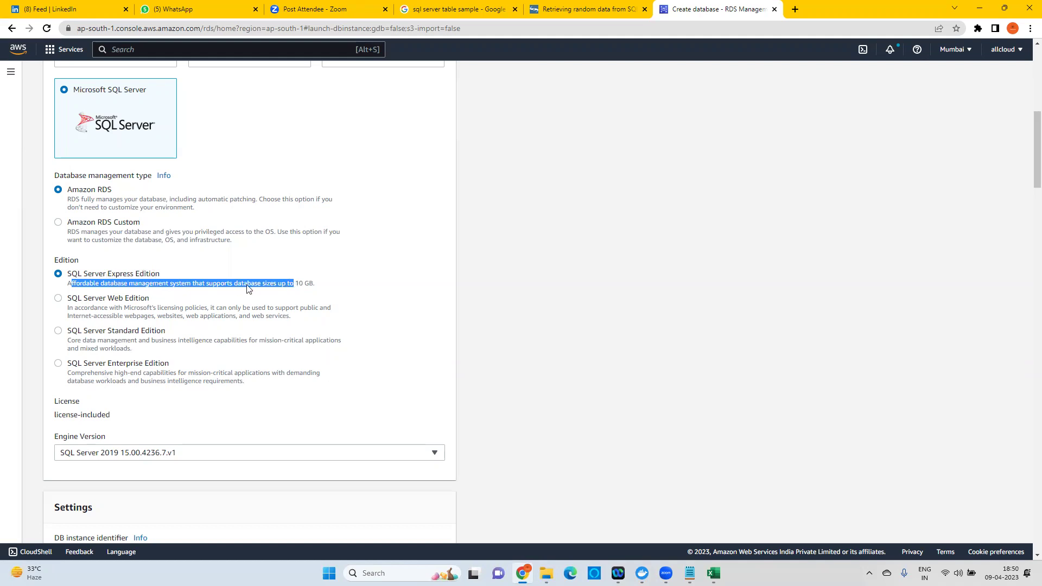
double_click(310, 282)
drag(249, 286, 74, 286)
scroll(470, 268, down, 3)
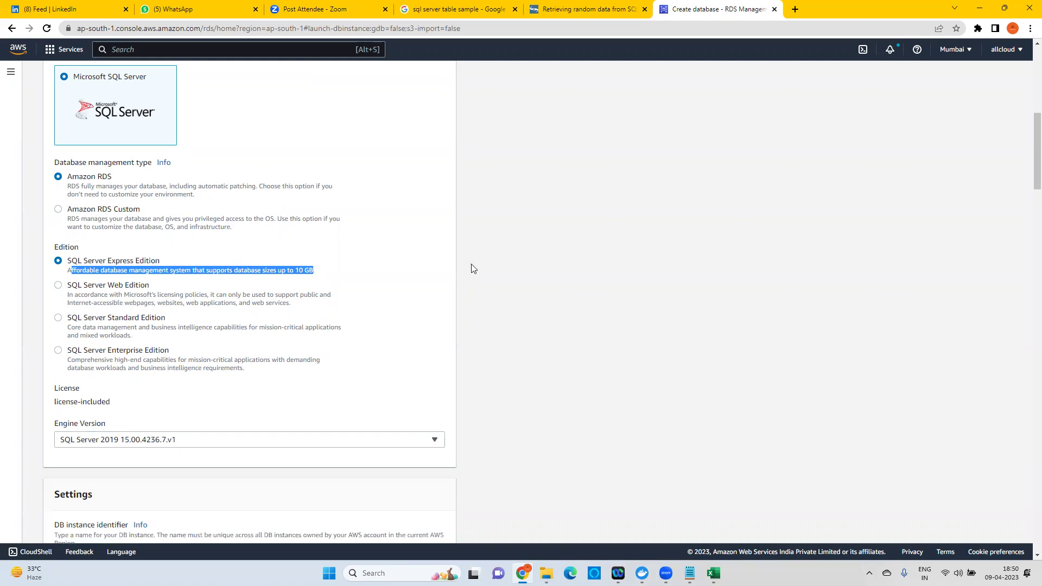
scroll(464, 275, up, 2)
scroll(463, 274, down, 3)
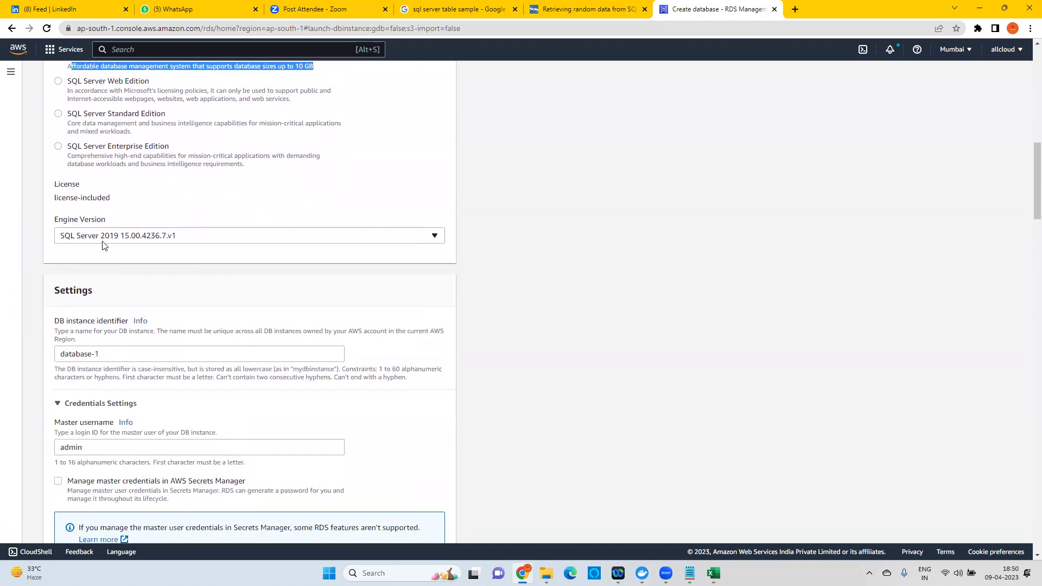
click(135, 238)
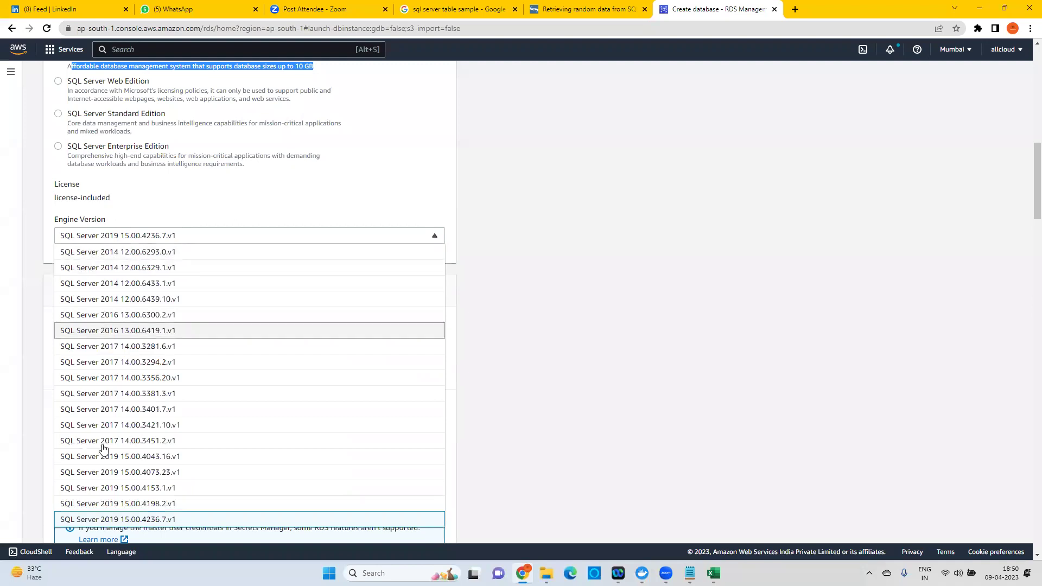
scroll(124, 455, up, 1)
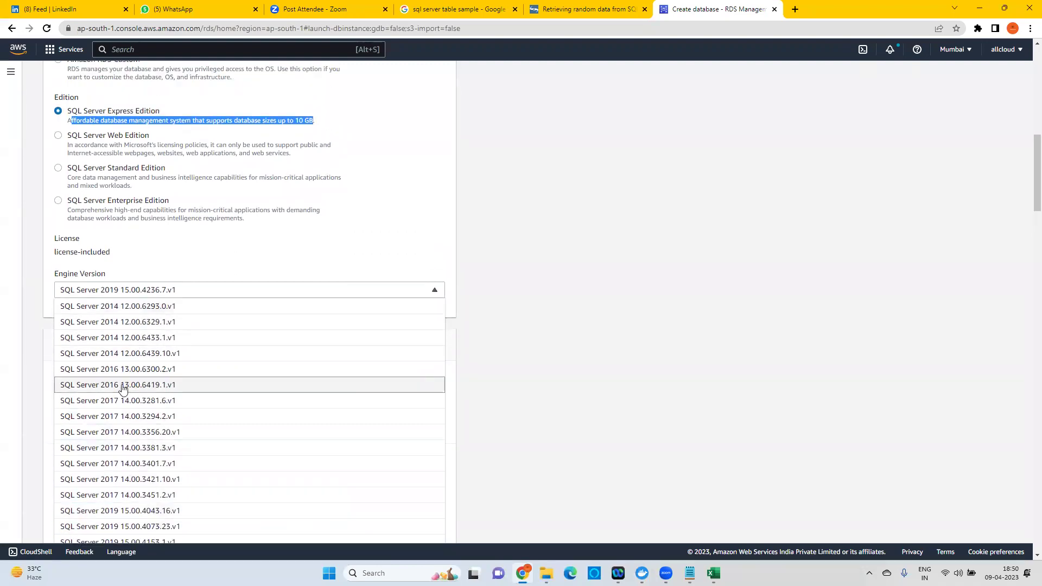
scroll(137, 476, down, 2)
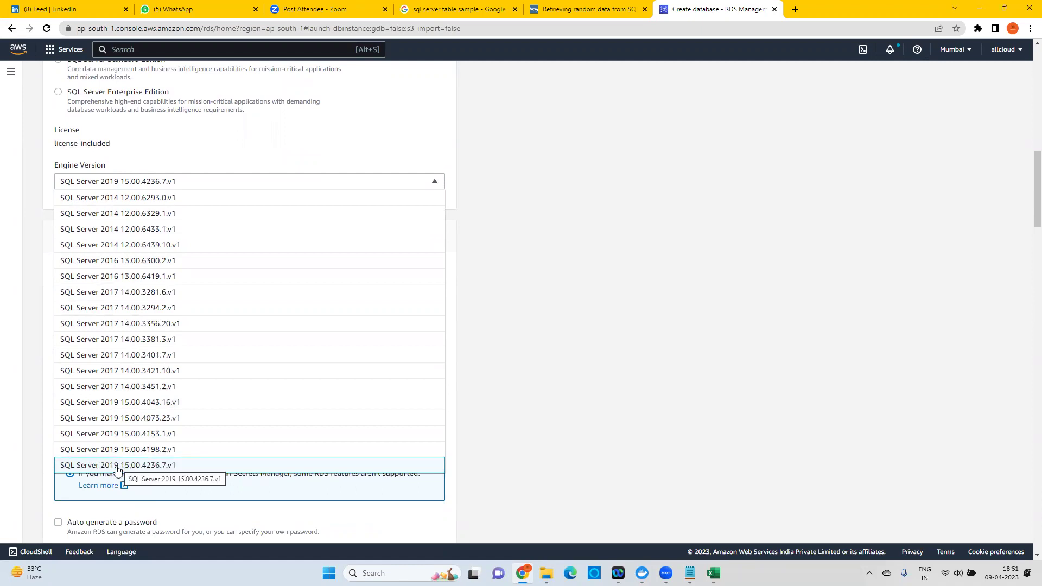
scroll(130, 434, down, 1)
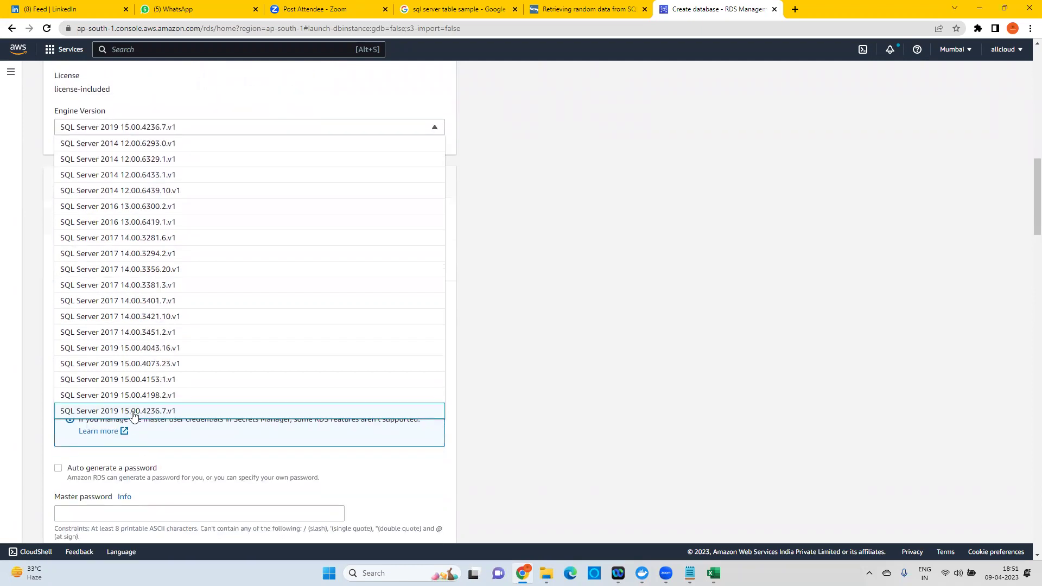
click(123, 414)
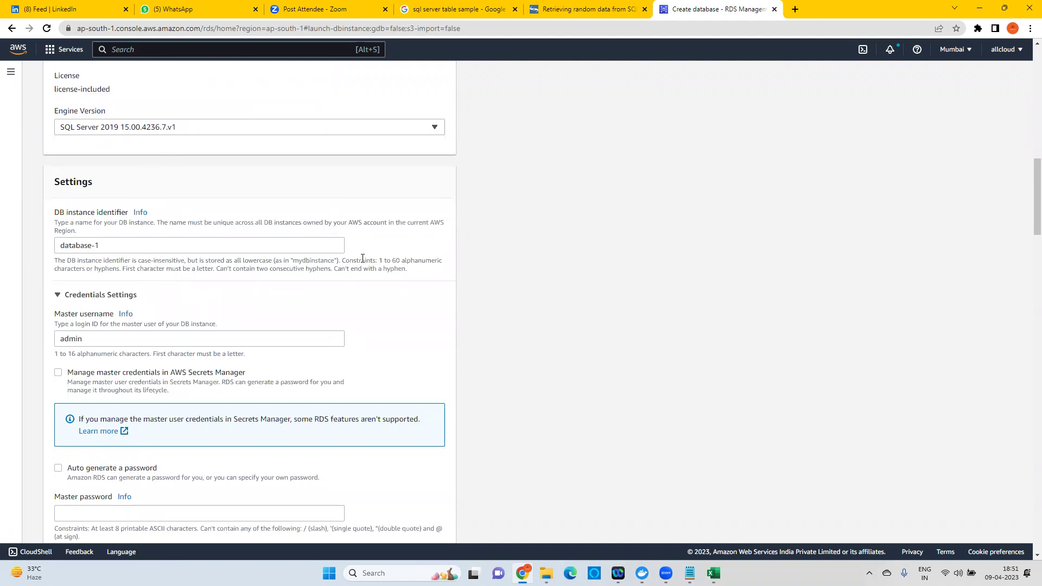
Rename the DB instance identifier from database-1 to joyatres-mssql, keeping master username admin.
scroll(363, 255, down, 1)
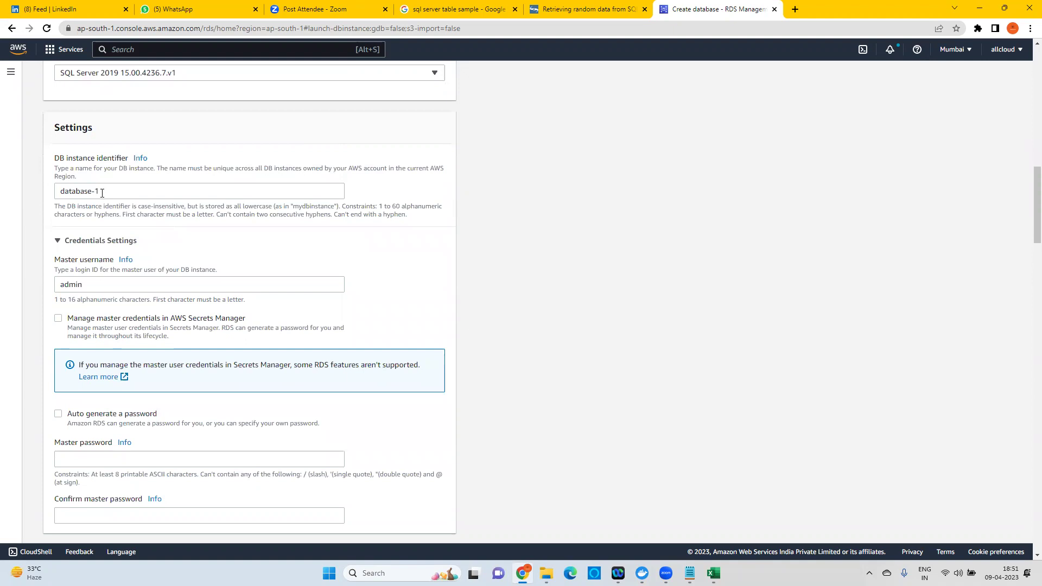
drag(109, 194, 49, 196)
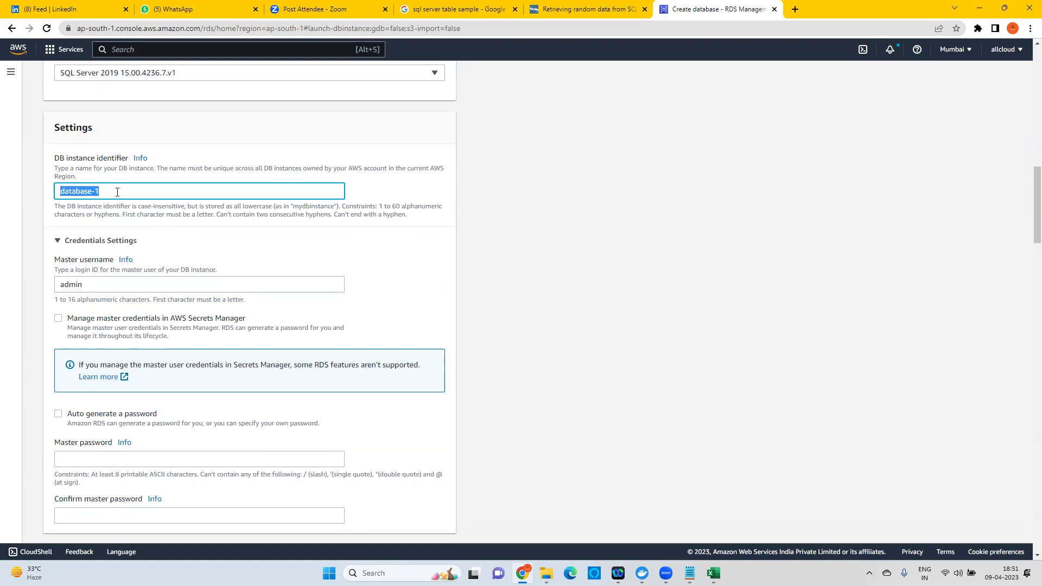
text(joy)
text(atres-)
text(my)
click(102, 284)
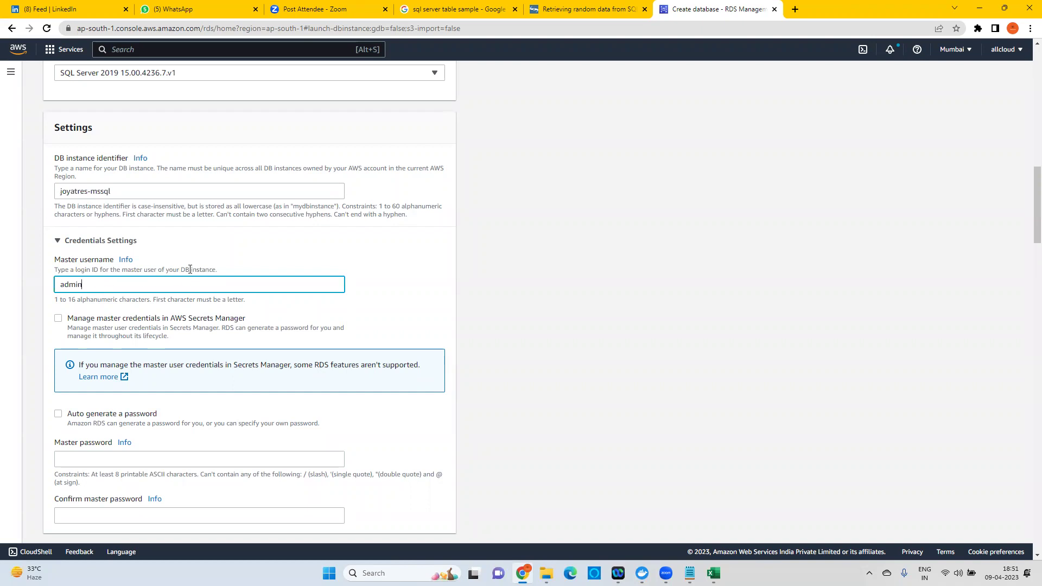
Enter the master password and repeat it in the confirmation field.
scroll(304, 286, down, 2)
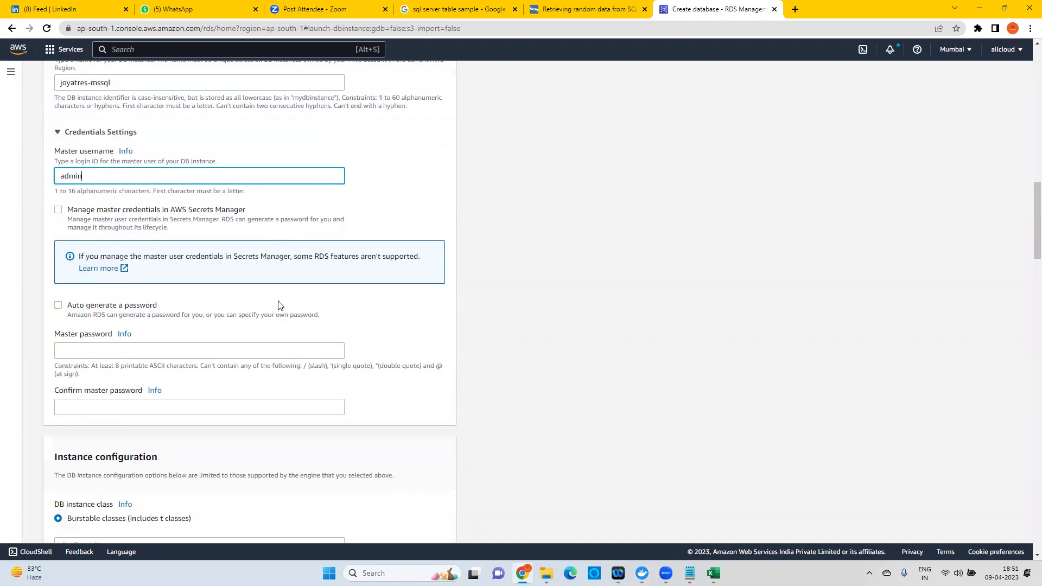
click(93, 353)
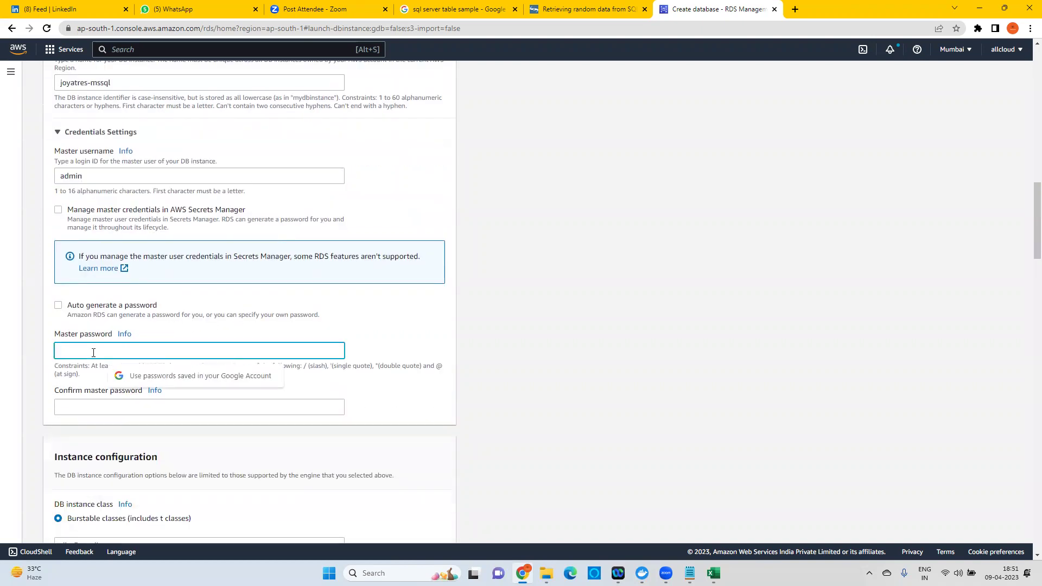
text(••)
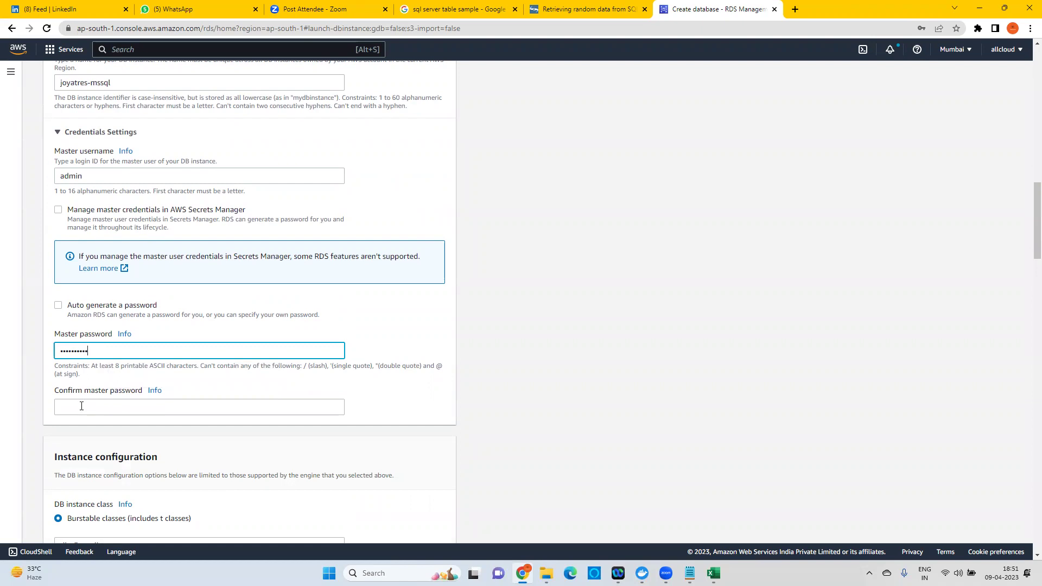
click(81, 405)
text(••)
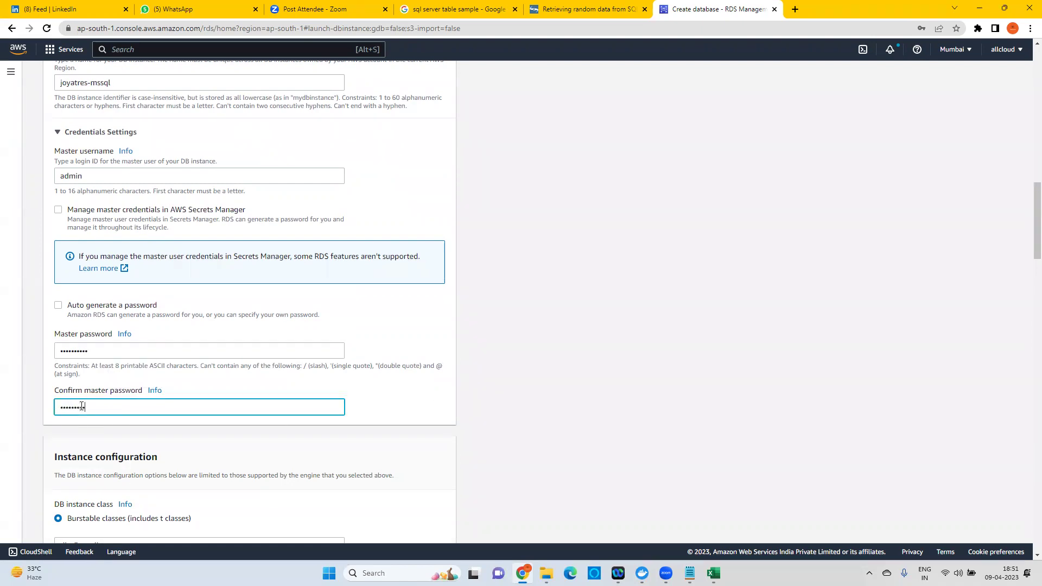
click(113, 402)
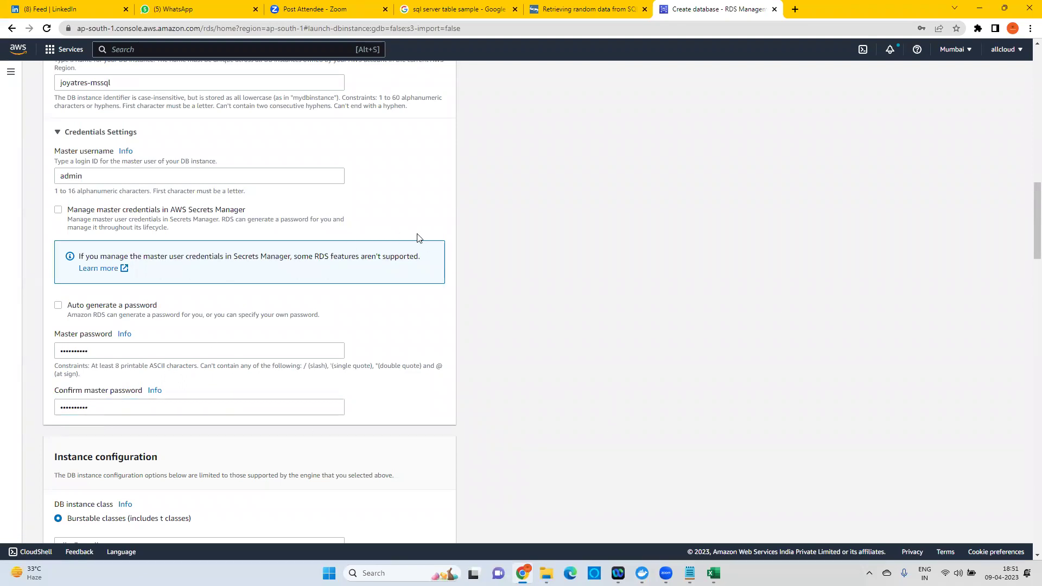
scroll(429, 244, down, 1)
scroll(429, 260, down, 3)
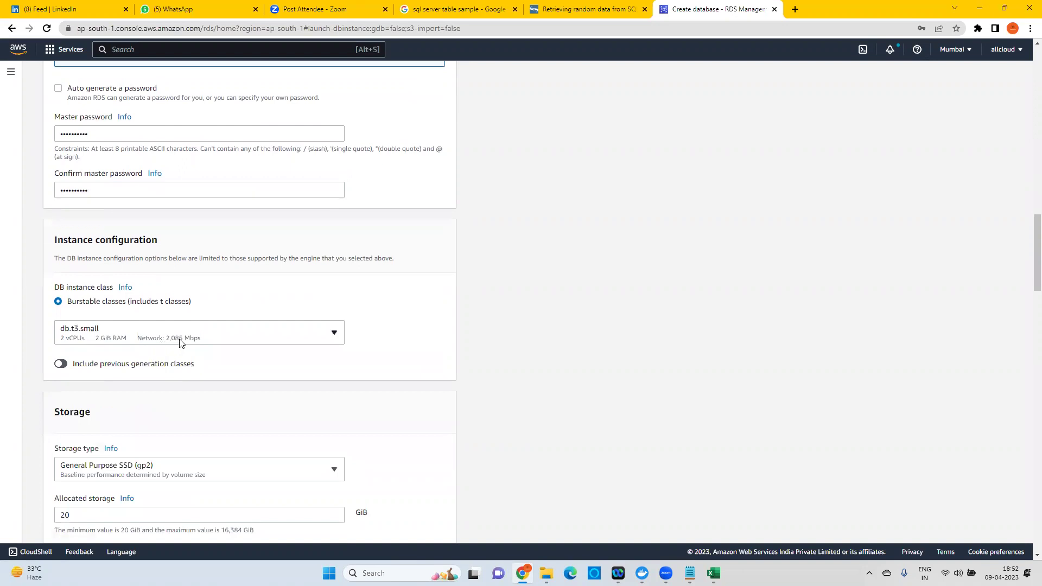
Try db.t3.medium as the instance class and check its 69.78 USD monthly estimate.
click(132, 338)
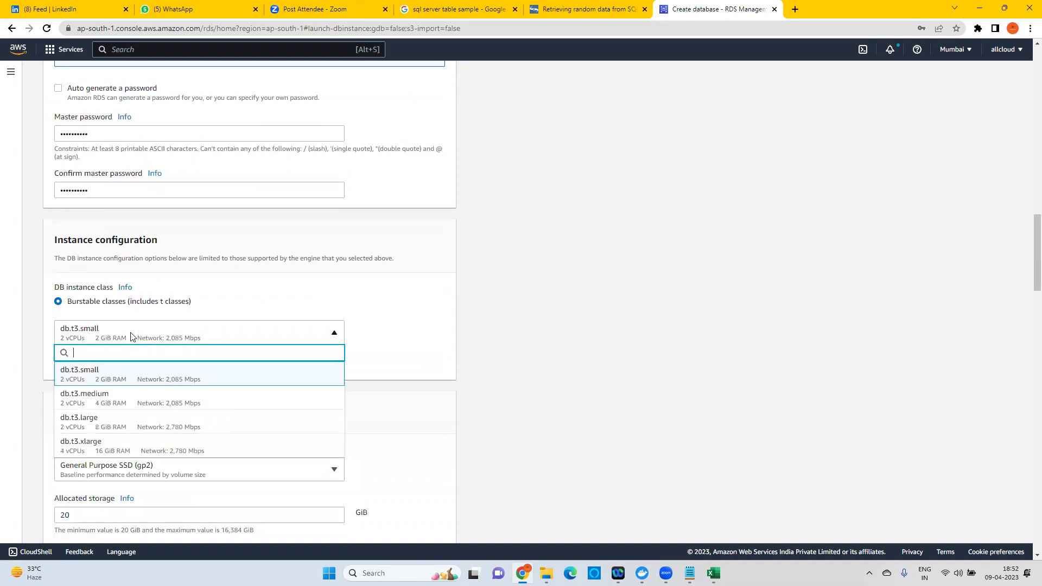
click(124, 378)
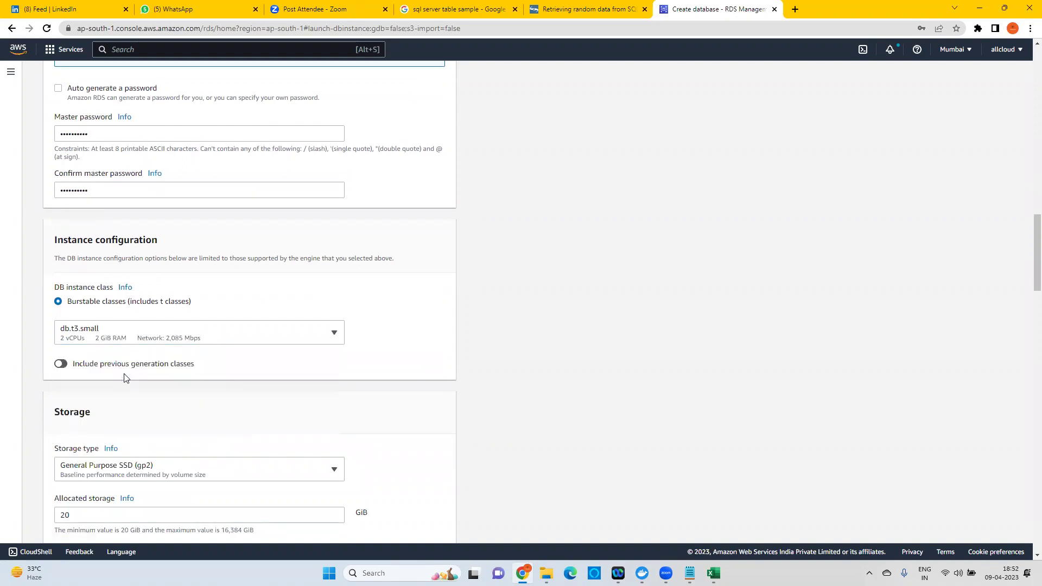
click(142, 341)
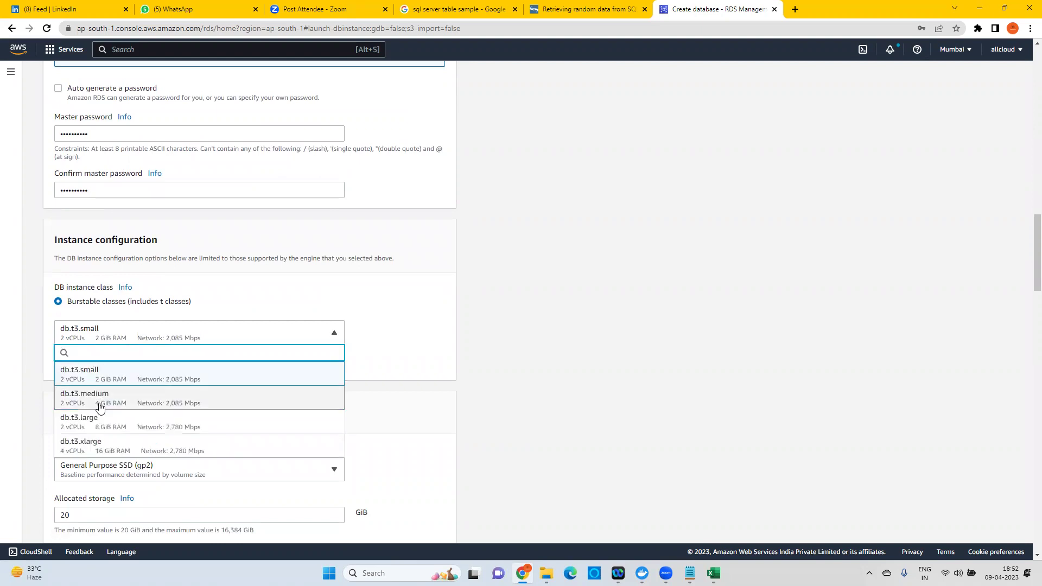
click(99, 408)
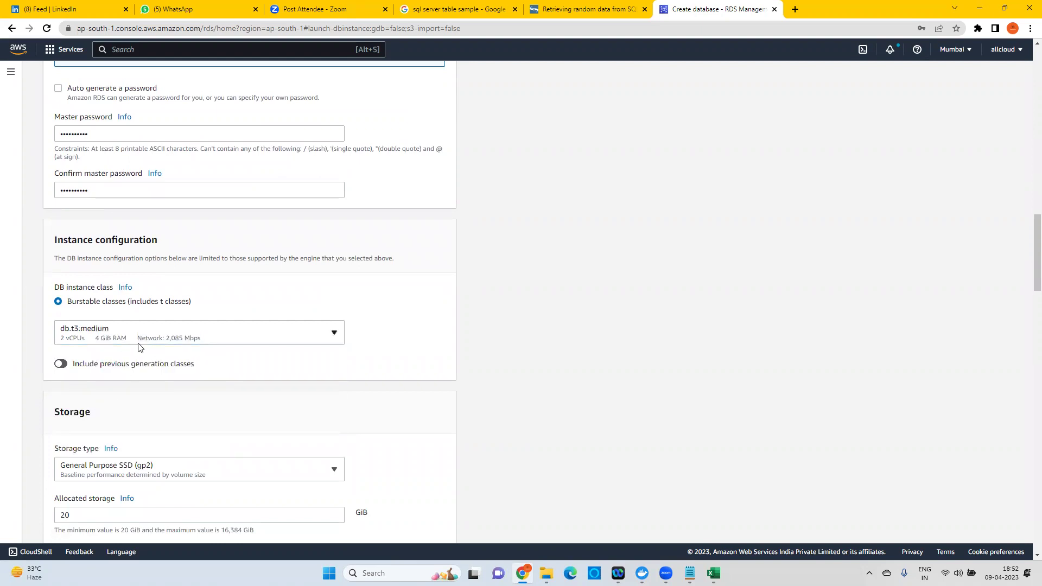
scroll(501, 296, down, 1)
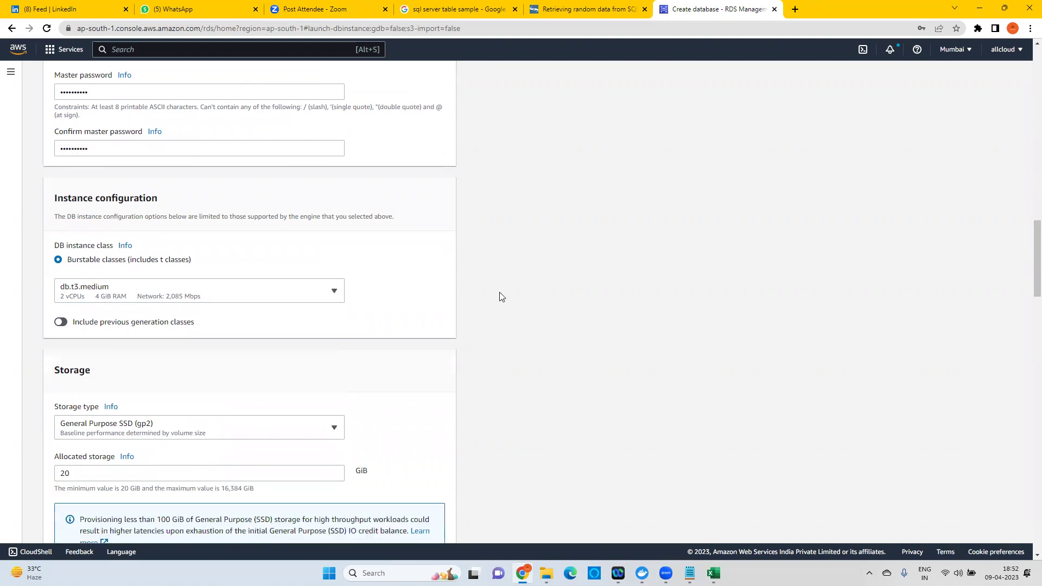
scroll(500, 296, down, 10)
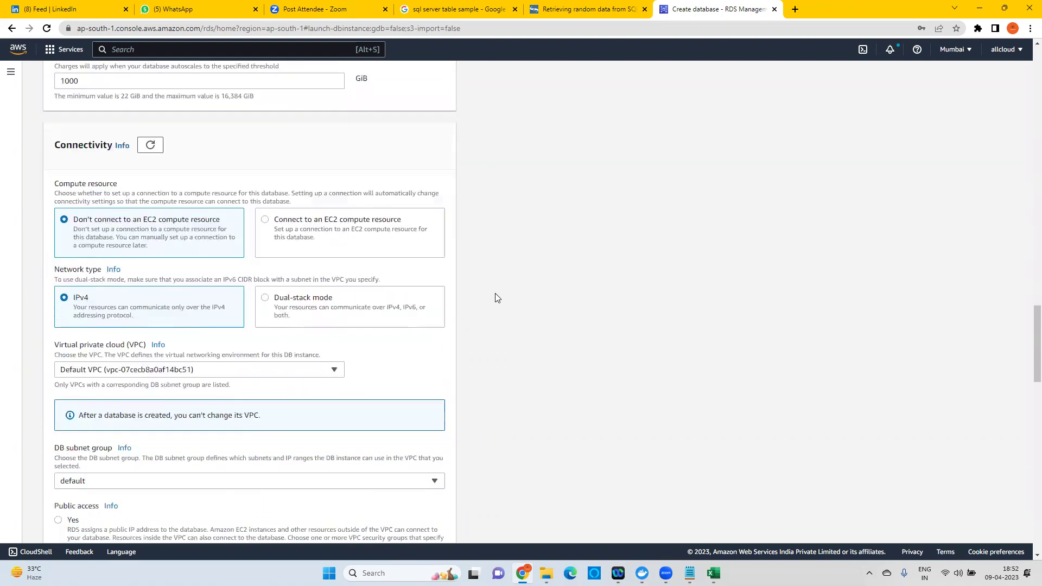
scroll(495, 298, down, 10)
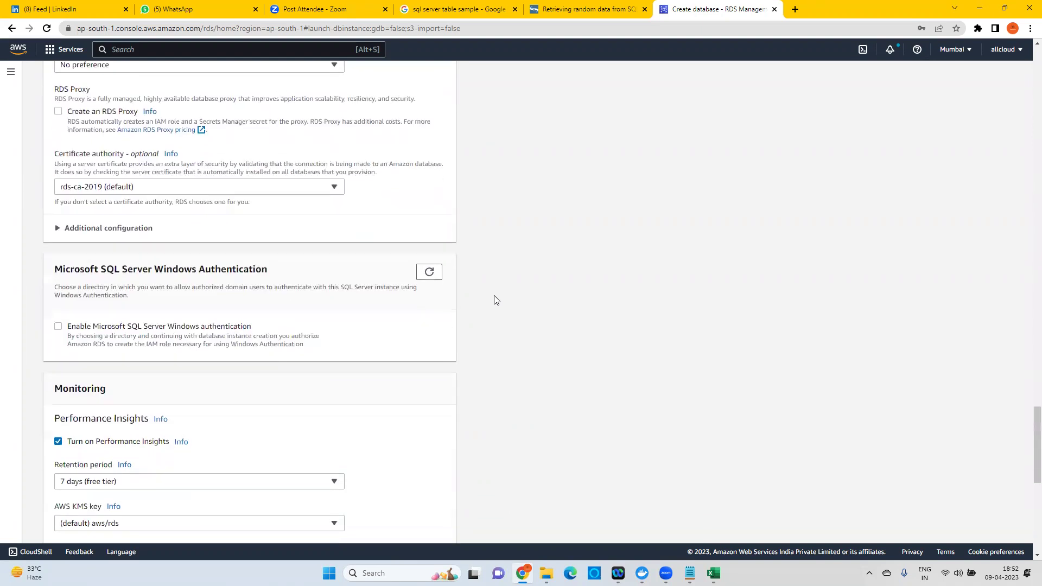
scroll(496, 299, down, 9)
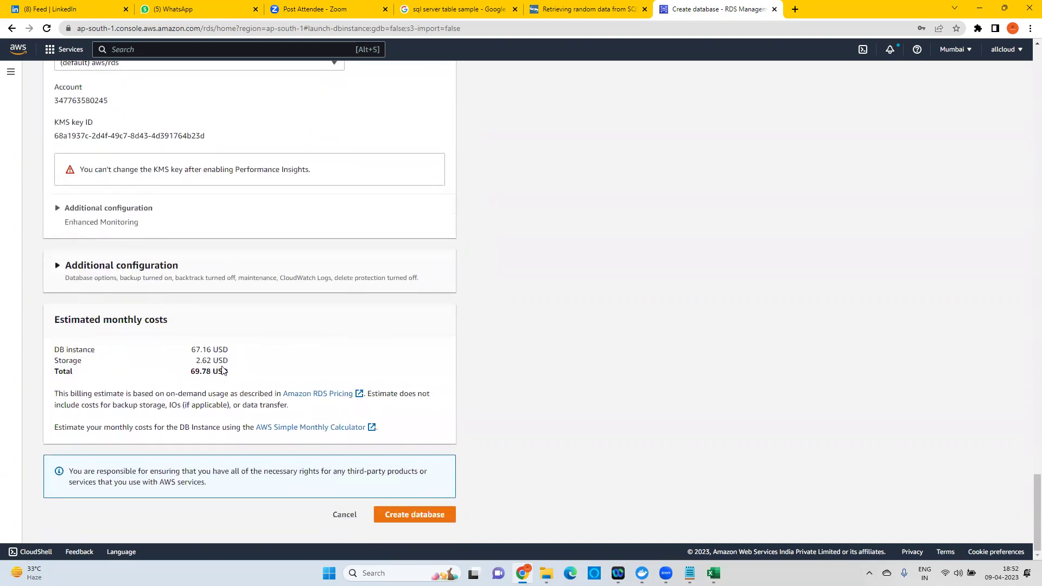
drag(191, 373, 229, 371)
Switch back to db.t3.small and confirm 44.96 USD monthly, 42.34 USD for the instance.
scroll(222, 366, up, 15)
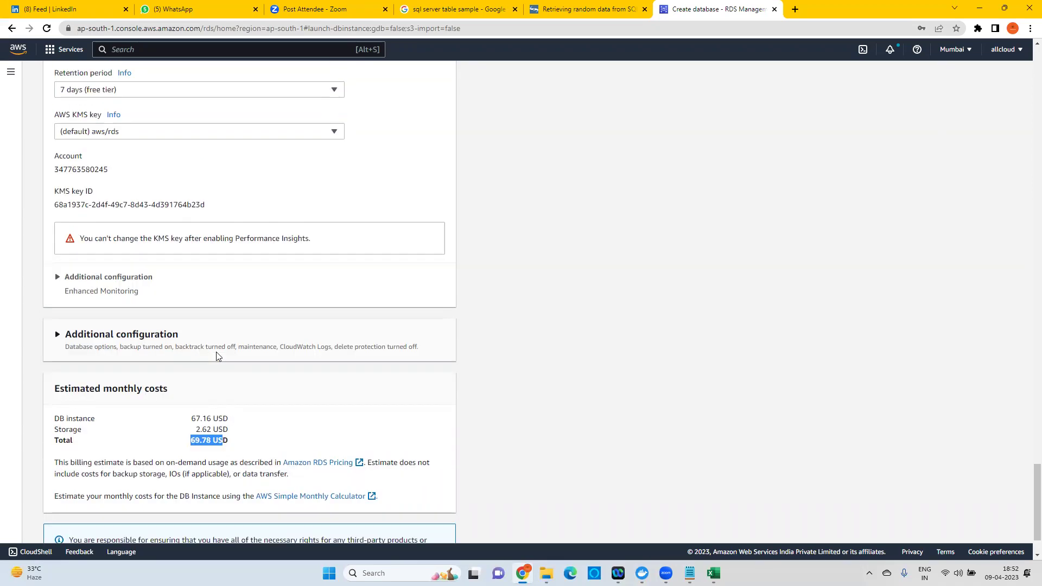
scroll(146, 315, up, 10)
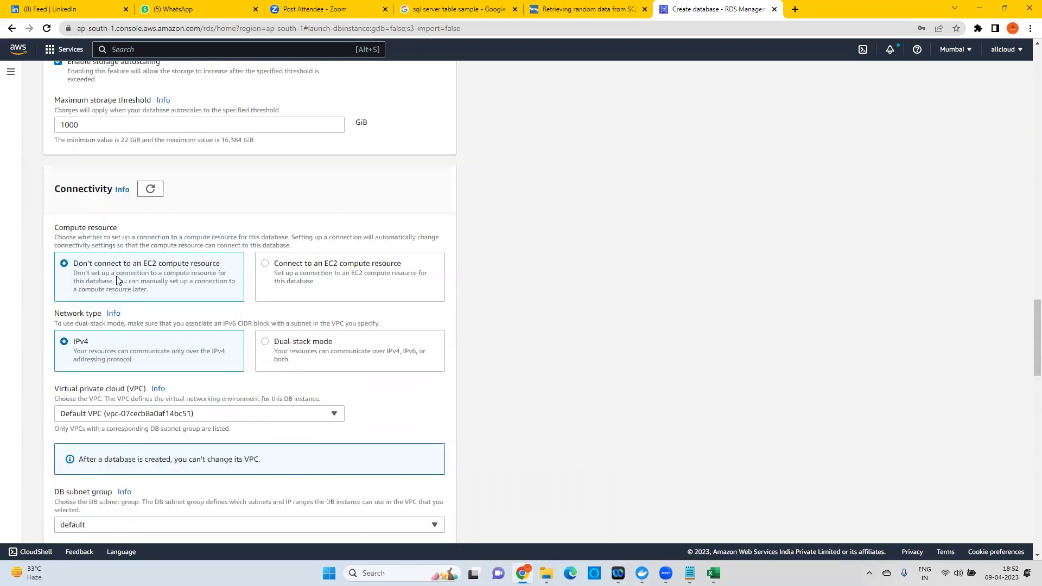
scroll(128, 195, up, 1)
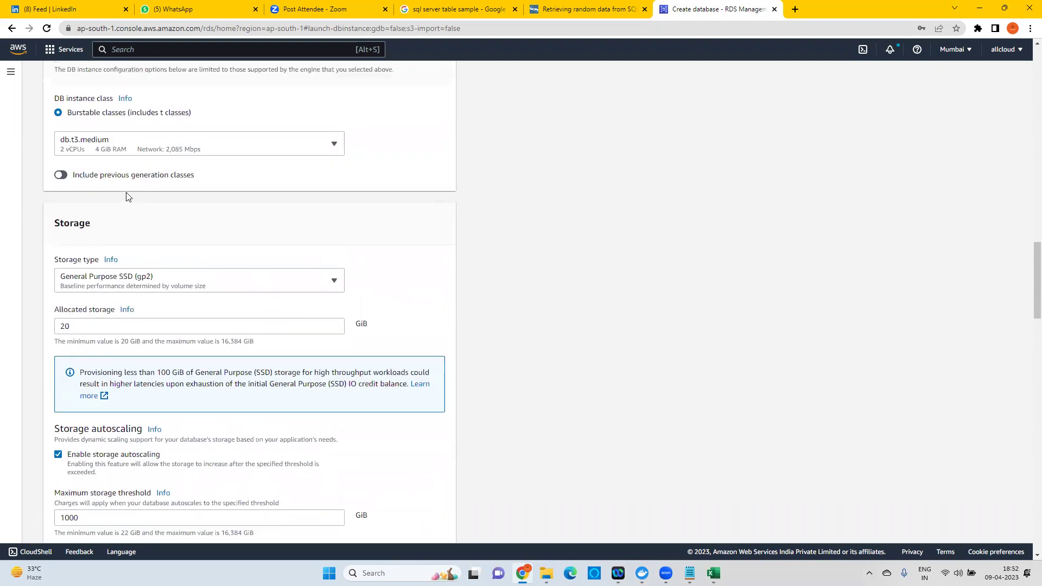
click(120, 189)
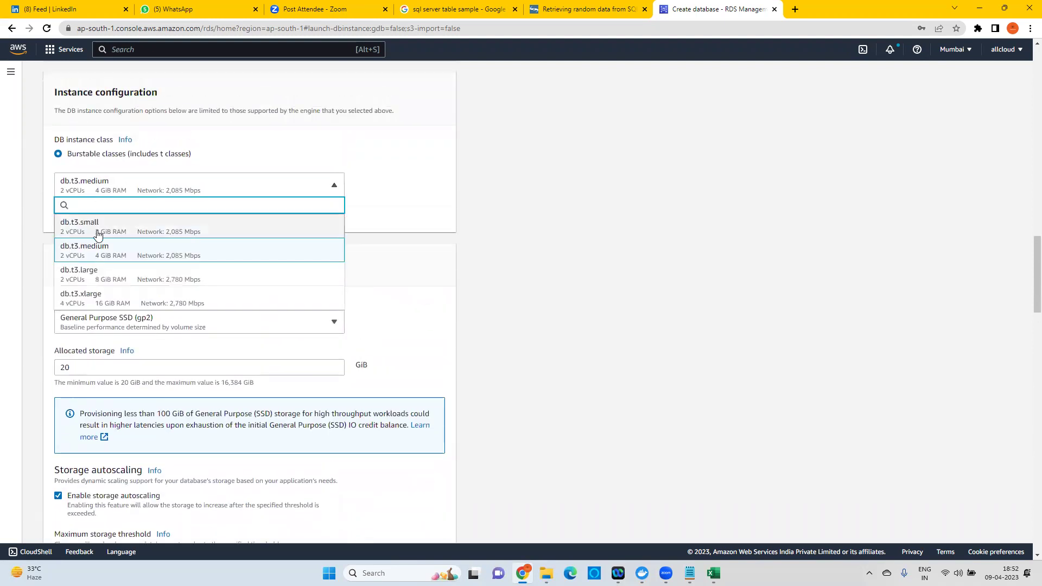
click(114, 228)
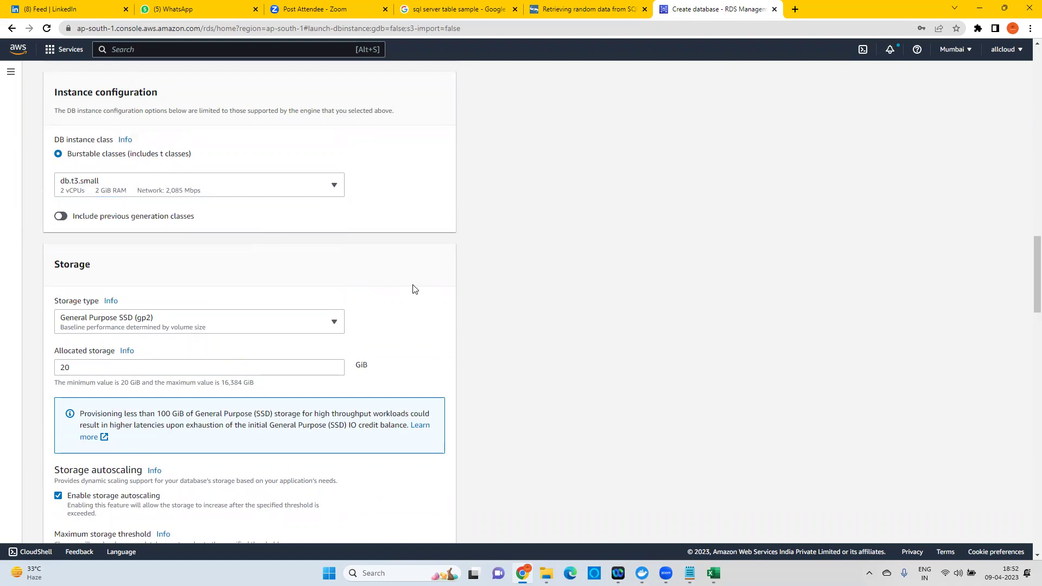
scroll(414, 290, down, 8)
scroll(396, 296, down, 12)
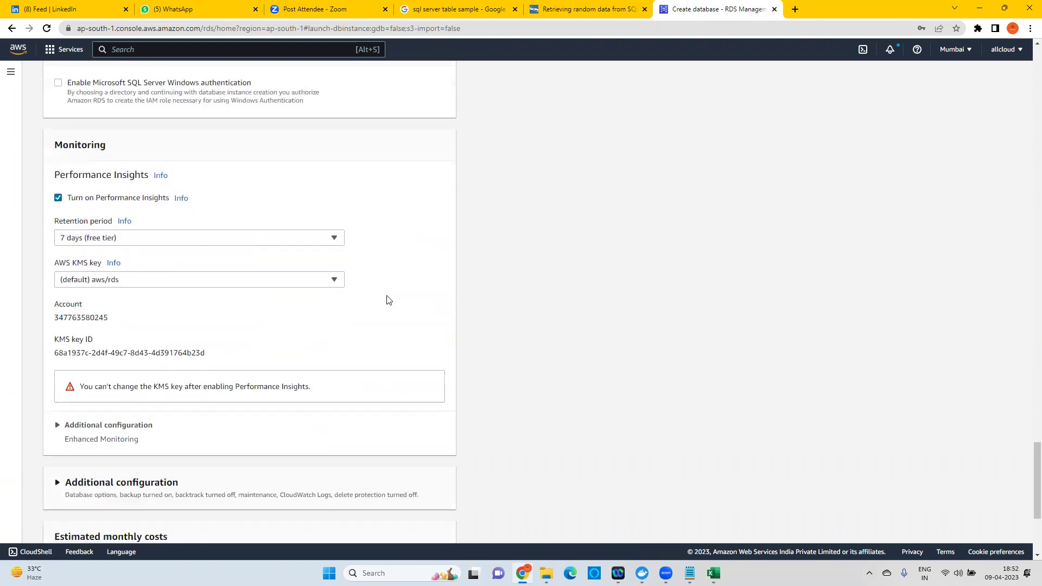
drag(189, 371, 226, 371)
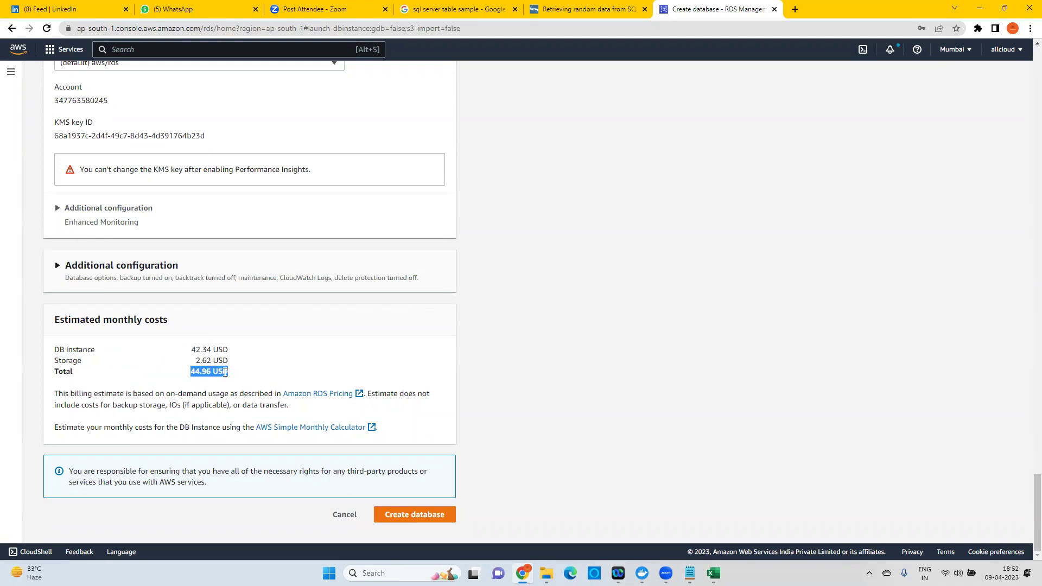
drag(196, 361, 226, 350)
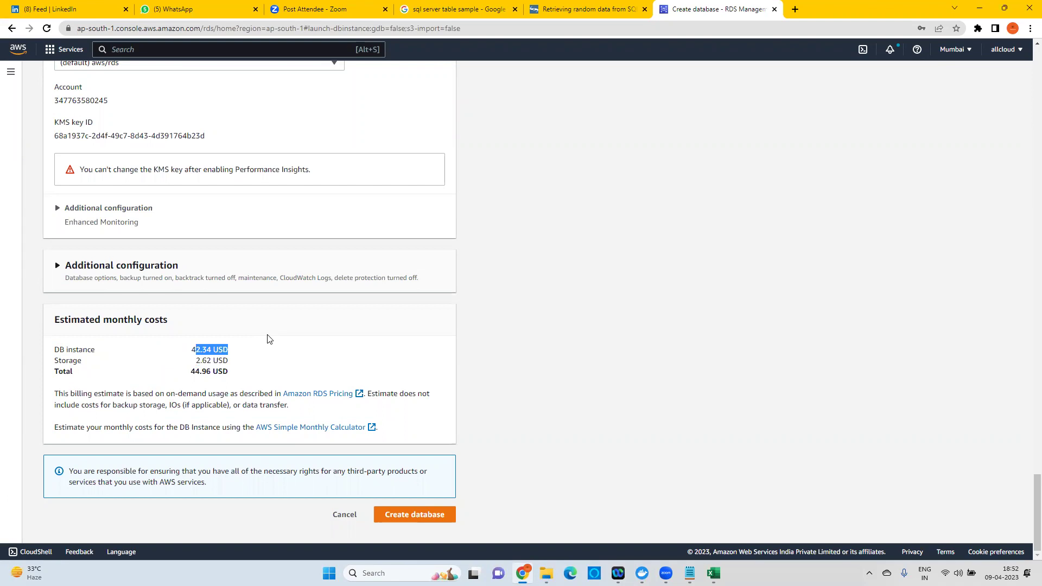
scroll(267, 339, up, 8)
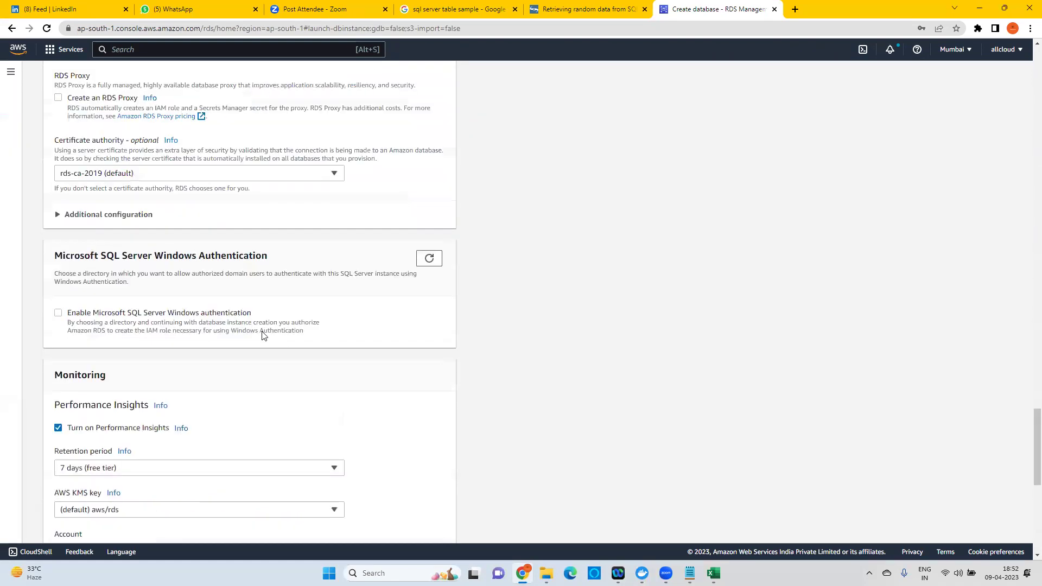
scroll(262, 335, up, 20)
scroll(256, 336, up, 13)
scroll(218, 332, up, 3)
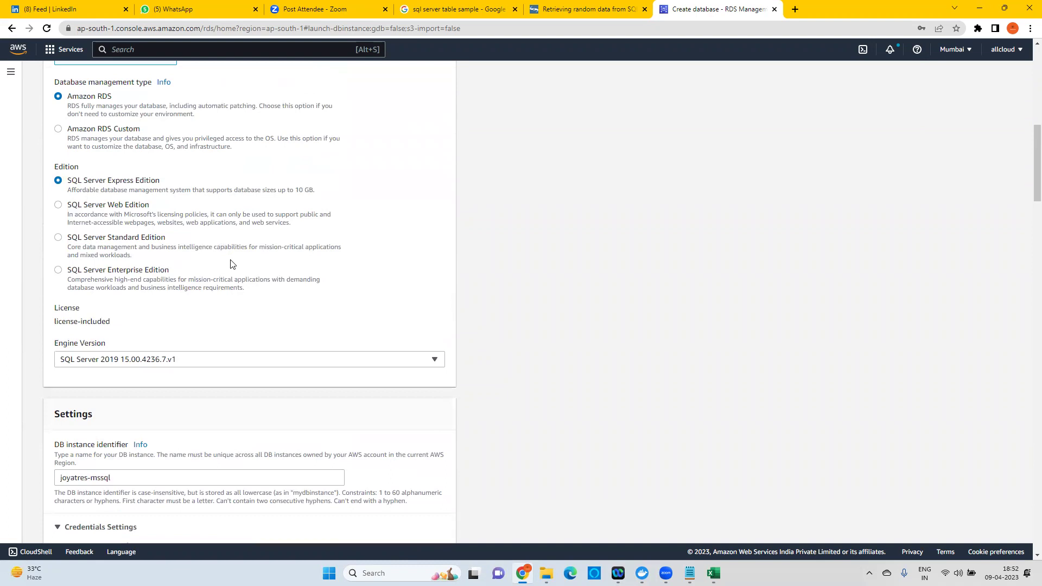
scroll(233, 264, down, 5)
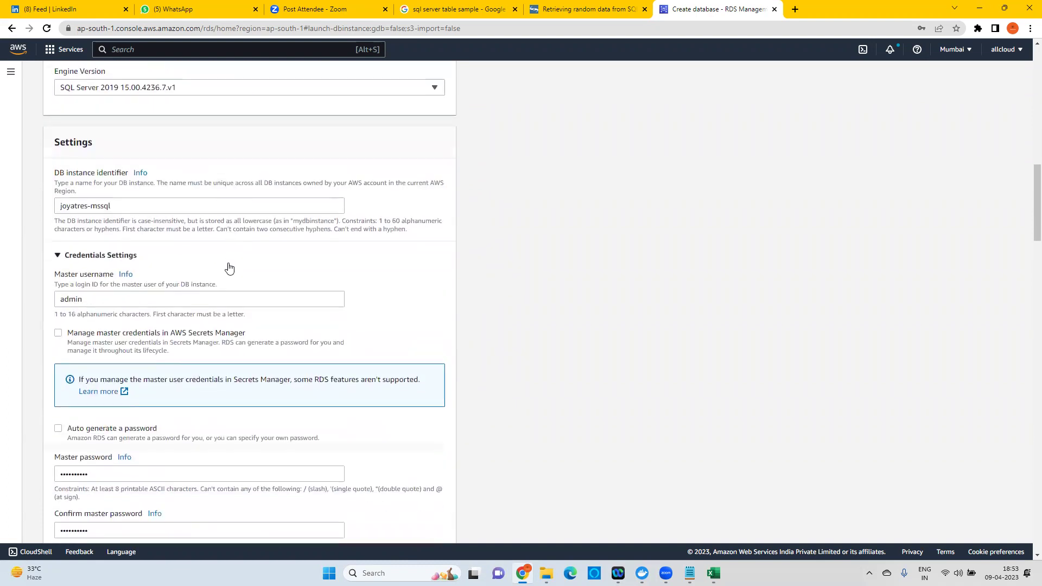
scroll(229, 268, down, 5)
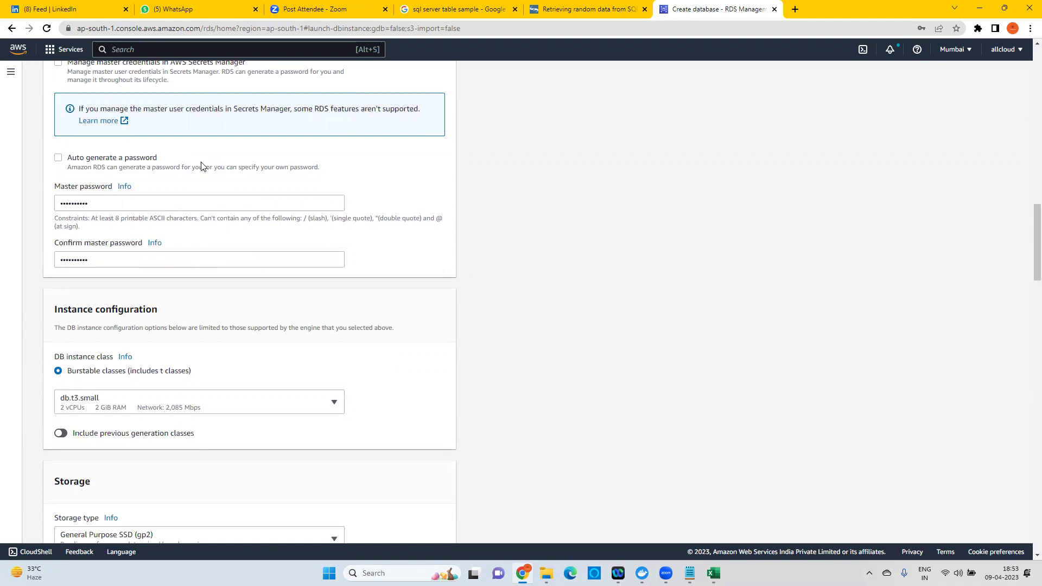
scroll(202, 326, down, 2)
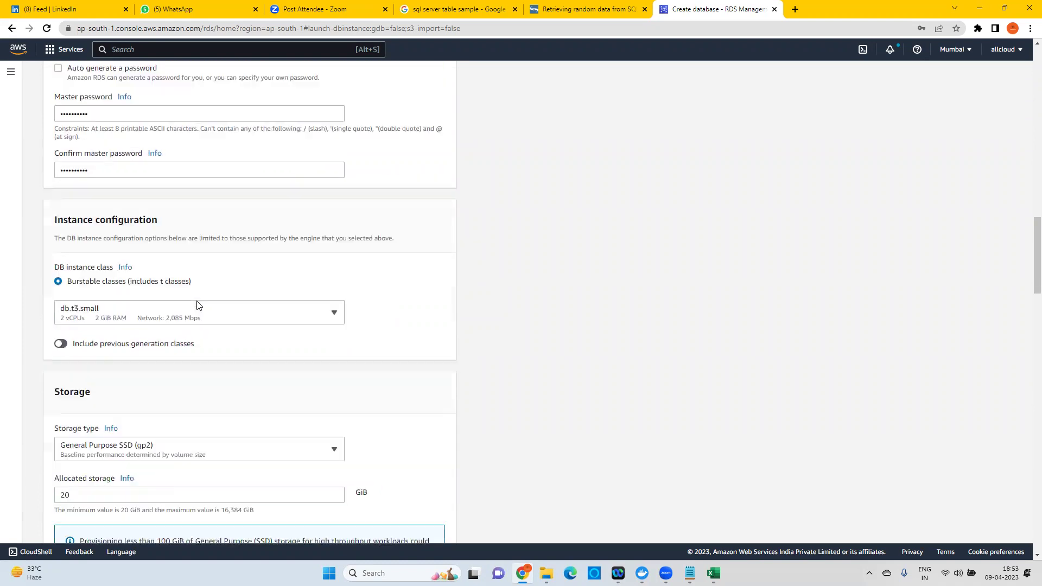
scroll(217, 285, down, 1)
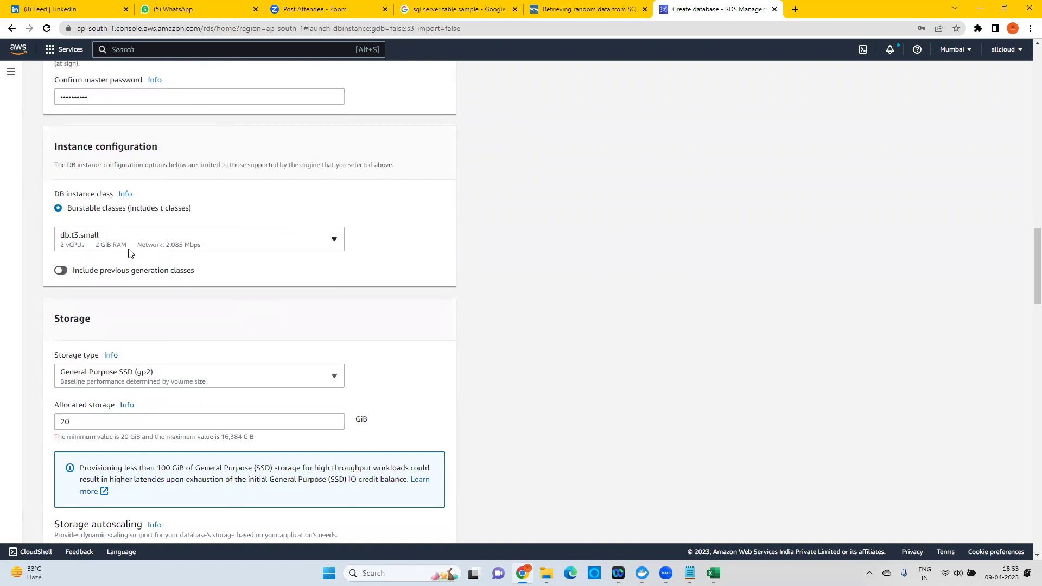
scroll(203, 298, down, 1)
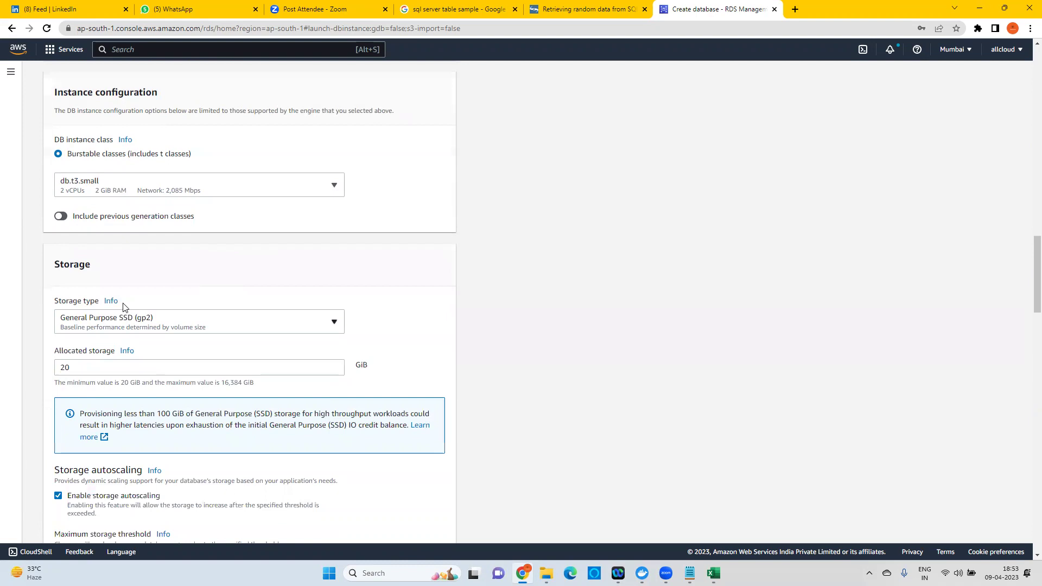
scroll(199, 285, down, 1)
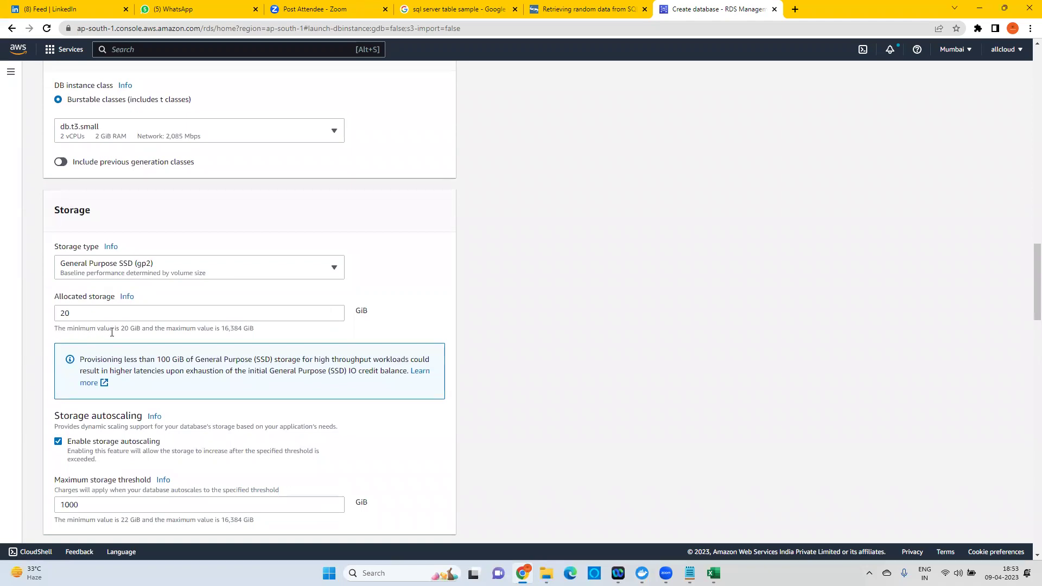
drag(85, 329, 241, 338)
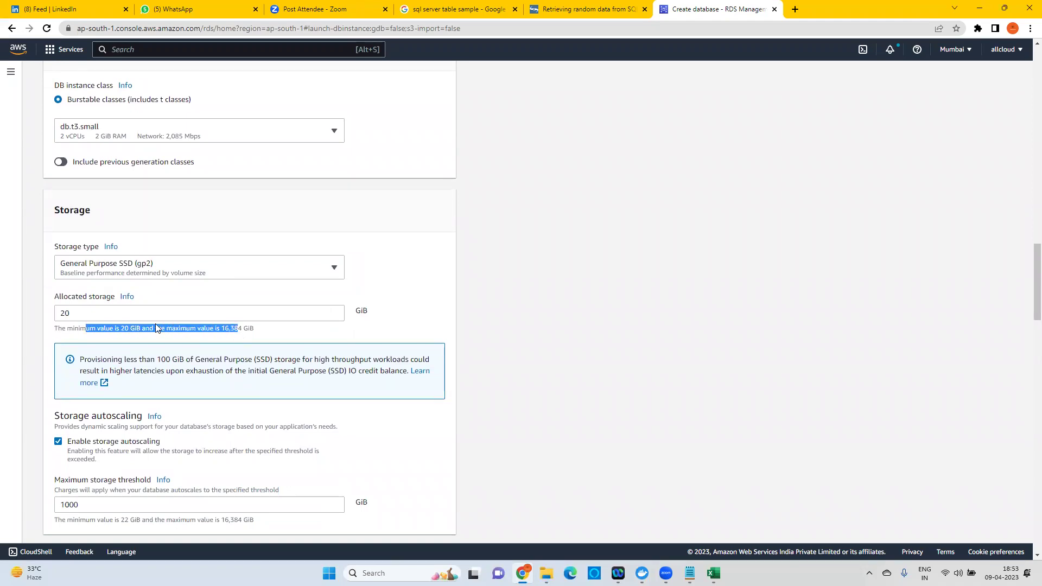
click(227, 328)
drag(220, 328, 258, 334)
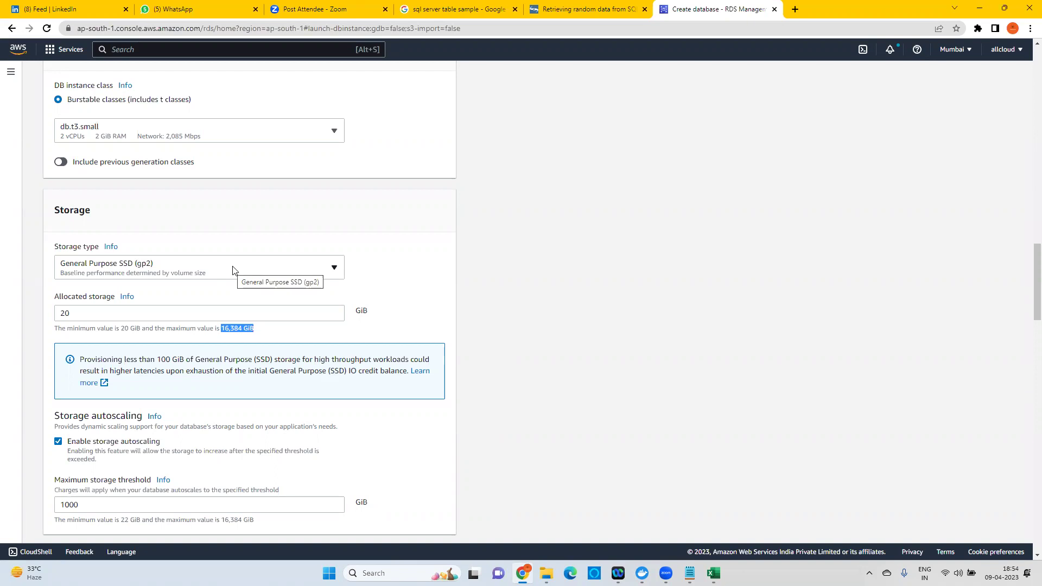
click(224, 331)
drag(224, 329, 253, 329)
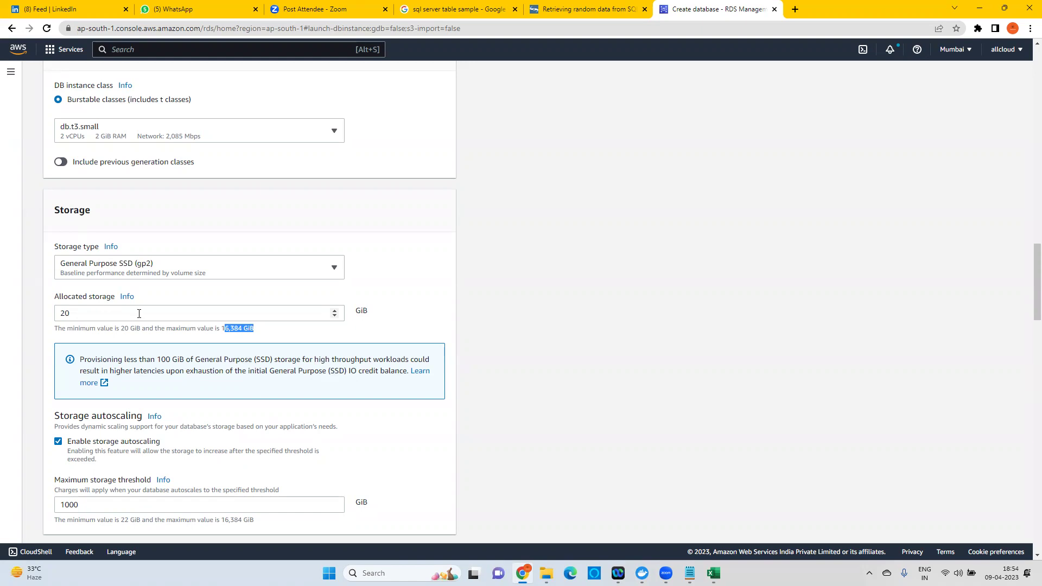
scroll(128, 320, down, 4)
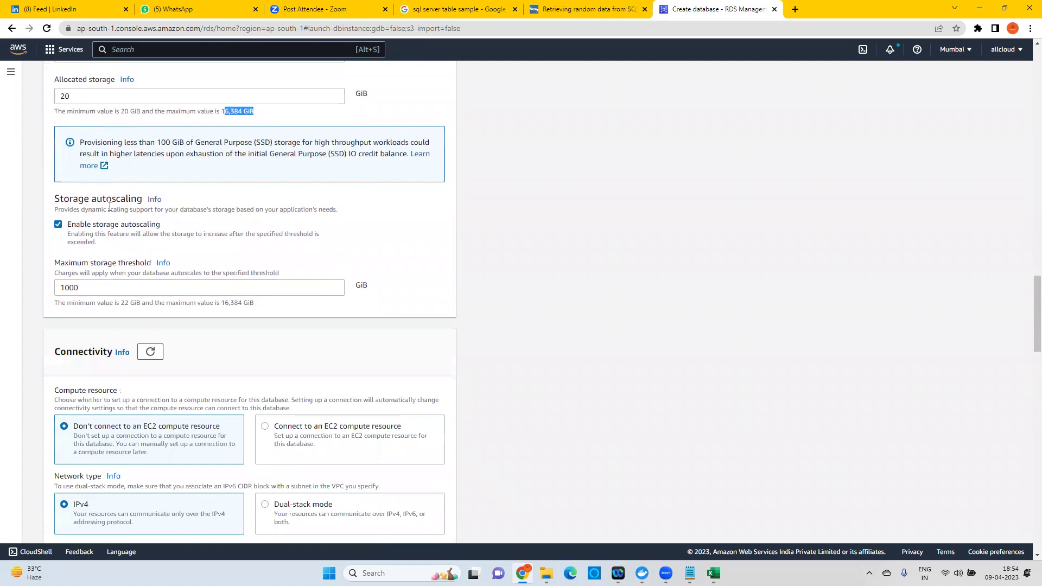
scroll(121, 199, up, 1)
drag(77, 151, 57, 154)
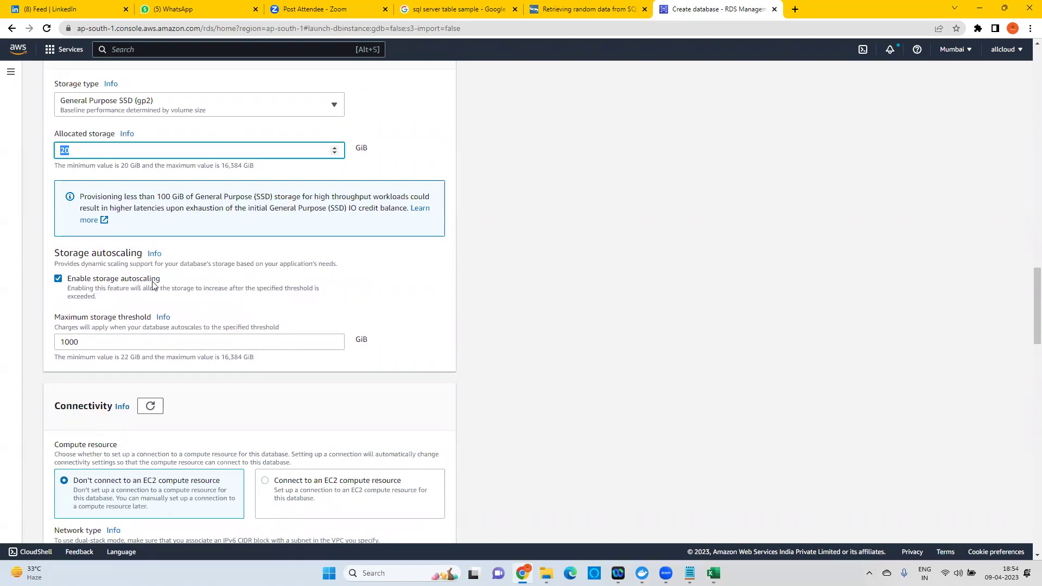
Lower the maximum storage threshold from 1000 to 100 GiB with autoscaling still on.
click(93, 341)
drag(93, 341, 39, 342)
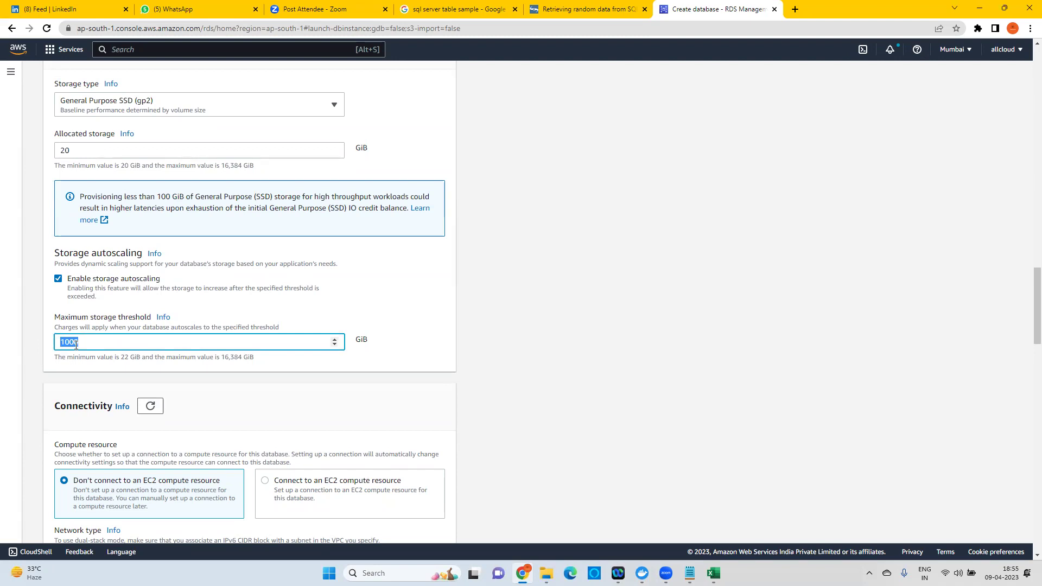
text(100)
drag(77, 148, 54, 151)
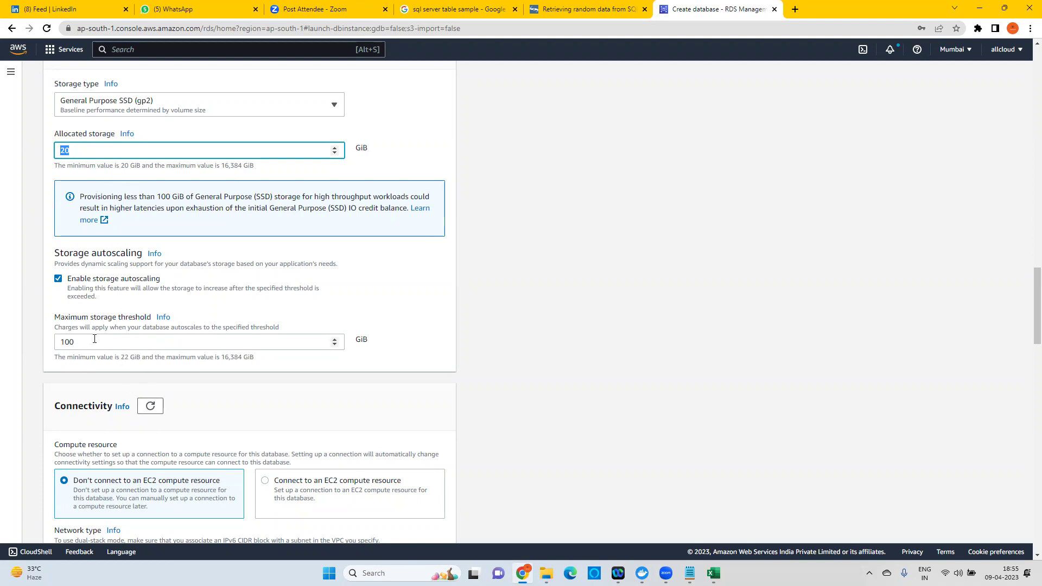
double_click(76, 340)
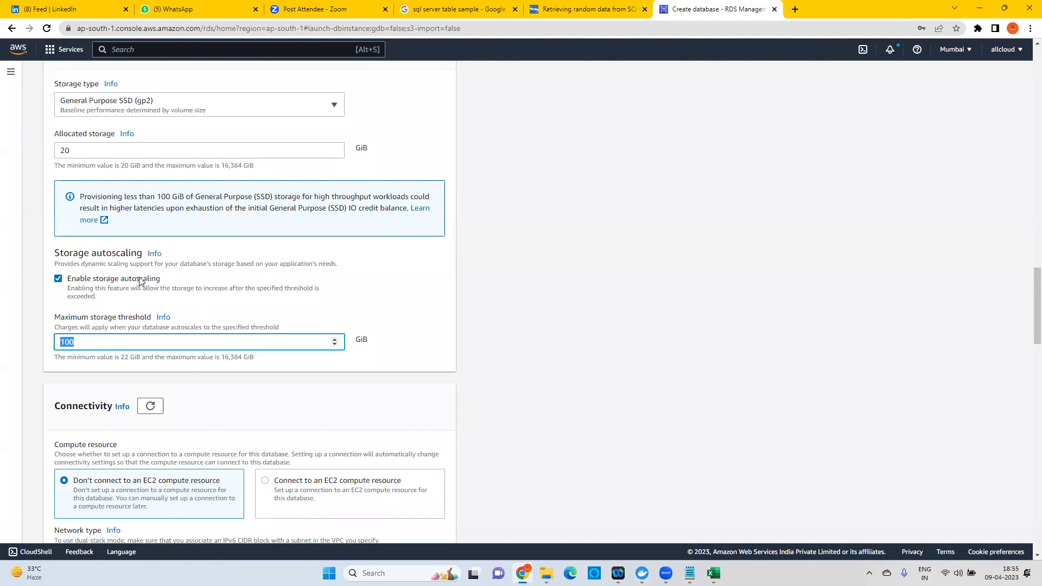
scroll(140, 282, down, 2)
scroll(140, 281, down, 1)
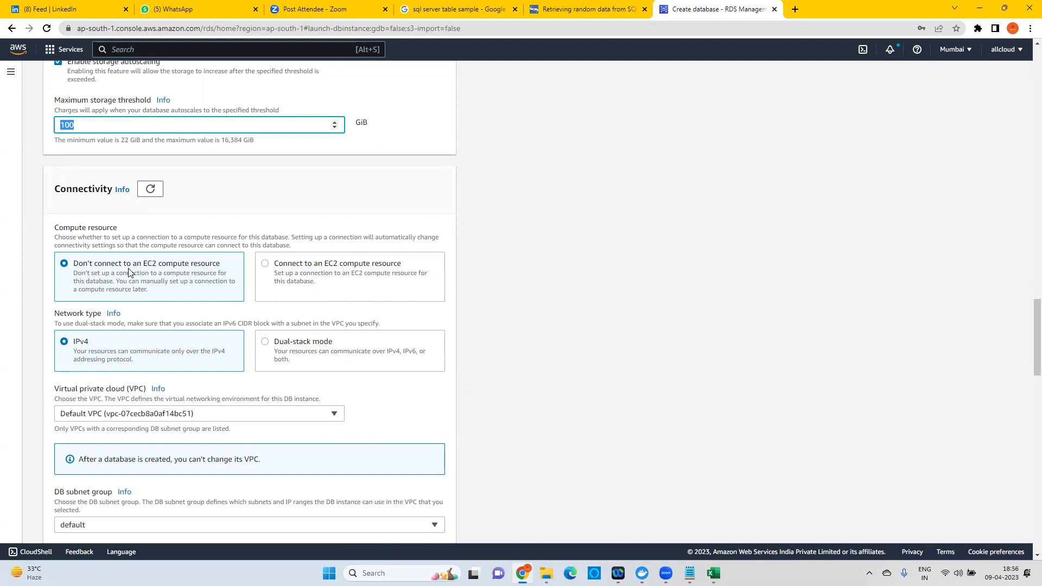
click(307, 270)
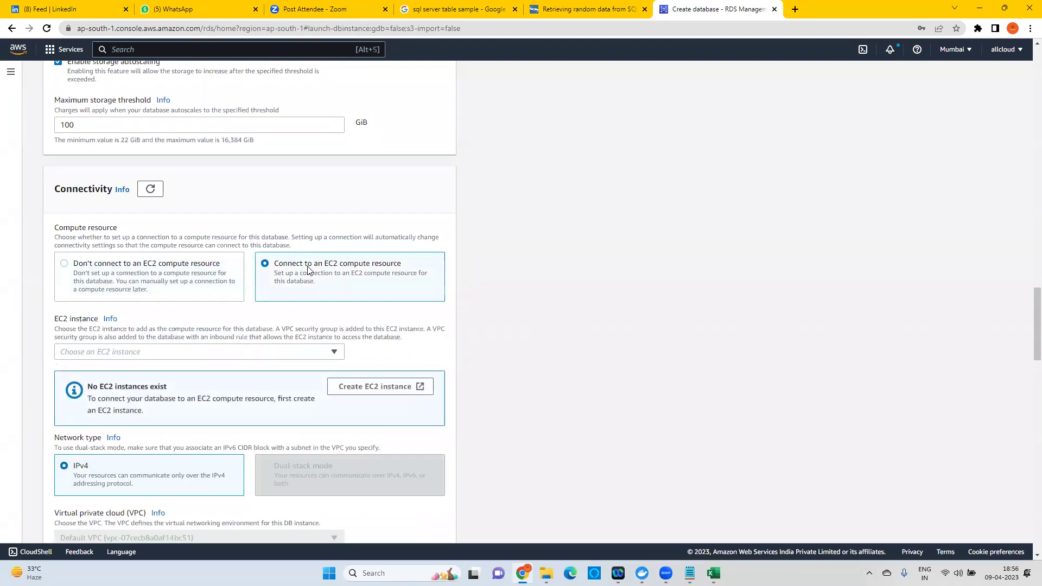
click(127, 355)
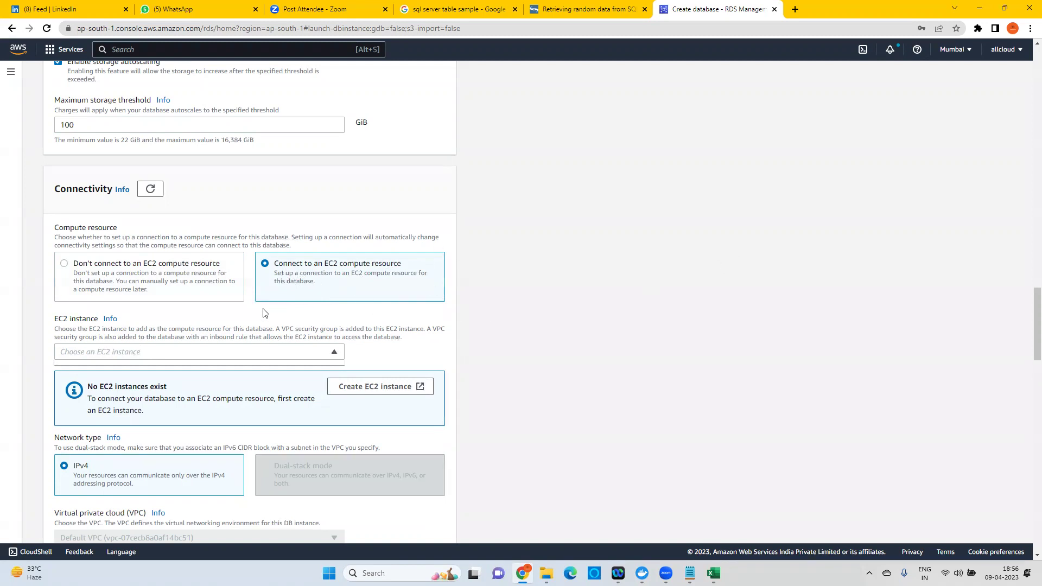
click(131, 269)
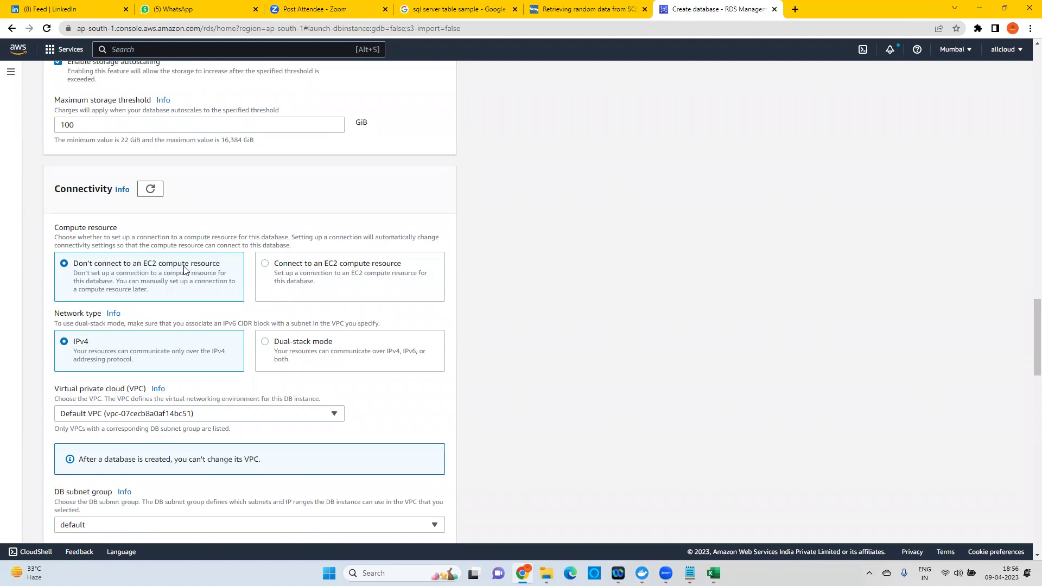
scroll(217, 378, down, 2)
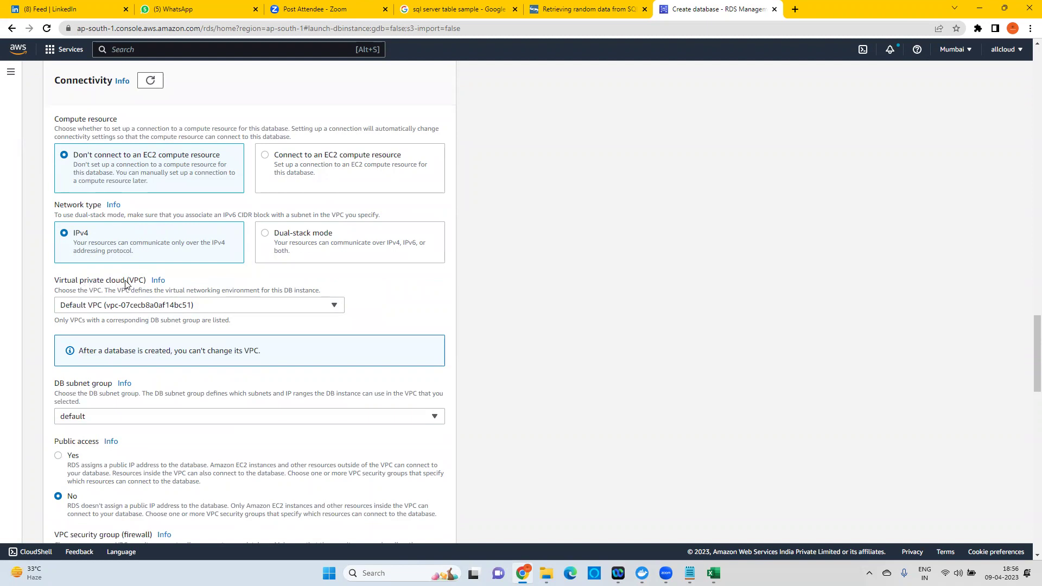
Keep the Default VPC and default DB subnet group, and set Public access to Yes.
click(110, 306)
click(90, 325)
scroll(234, 308, down, 2)
scroll(232, 308, down, 1)
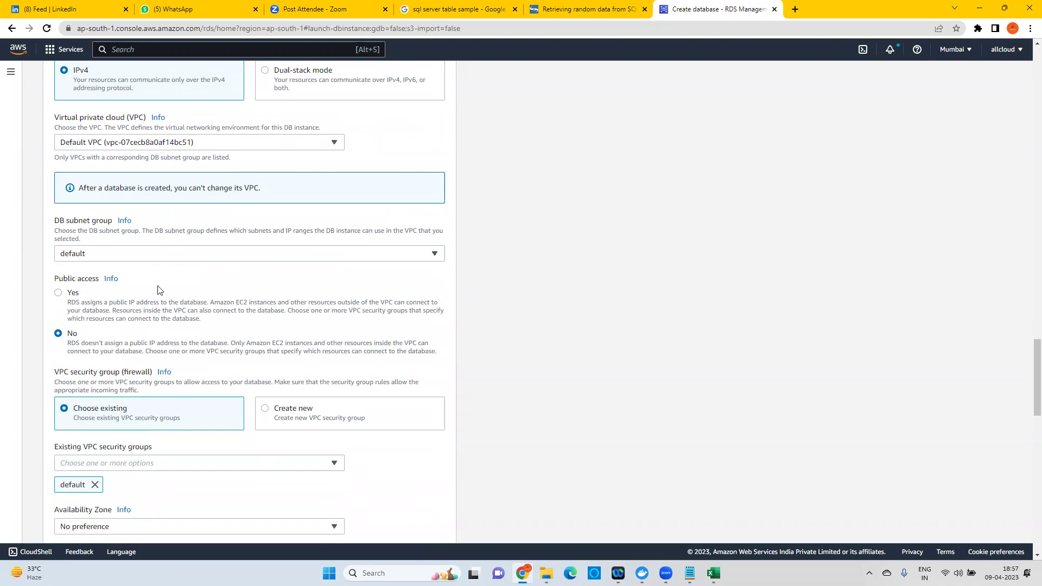
click(99, 260)
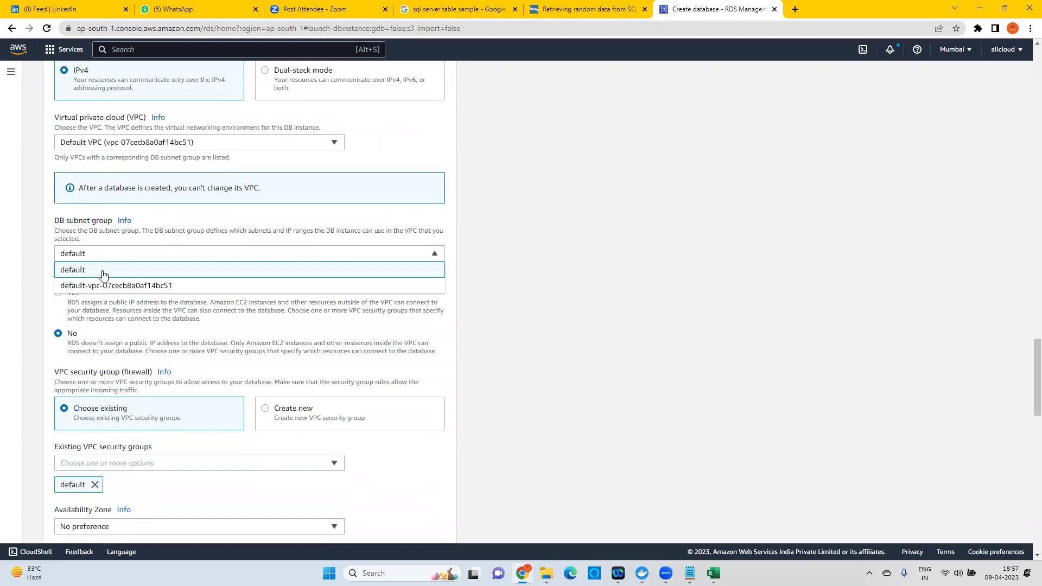
click(103, 274)
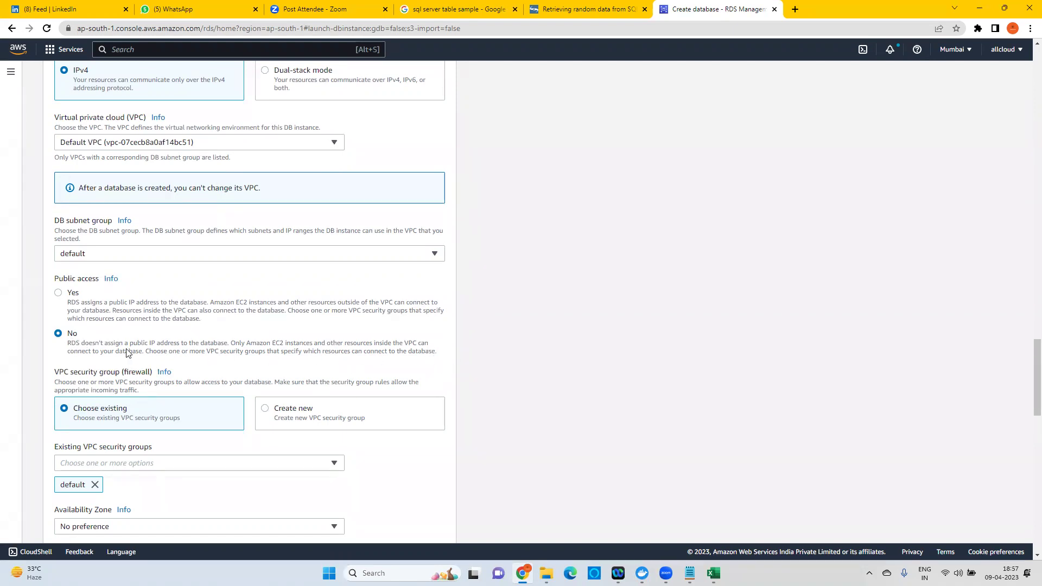
click(59, 293)
scroll(132, 303, down, 3)
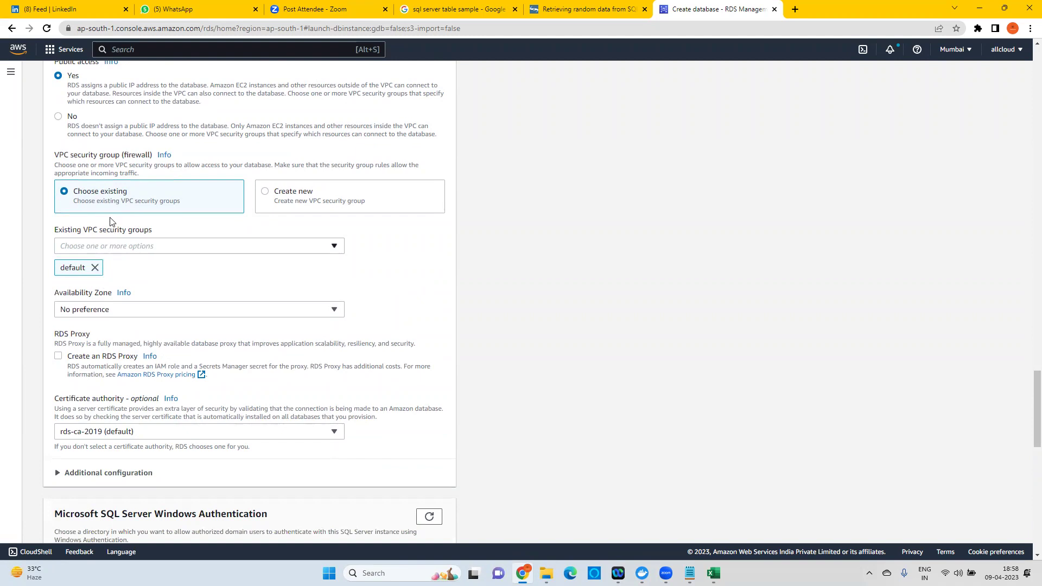
Create a new VPC security group named joyatres-mssql-sg.
click(291, 195)
click(113, 245)
text(joya)
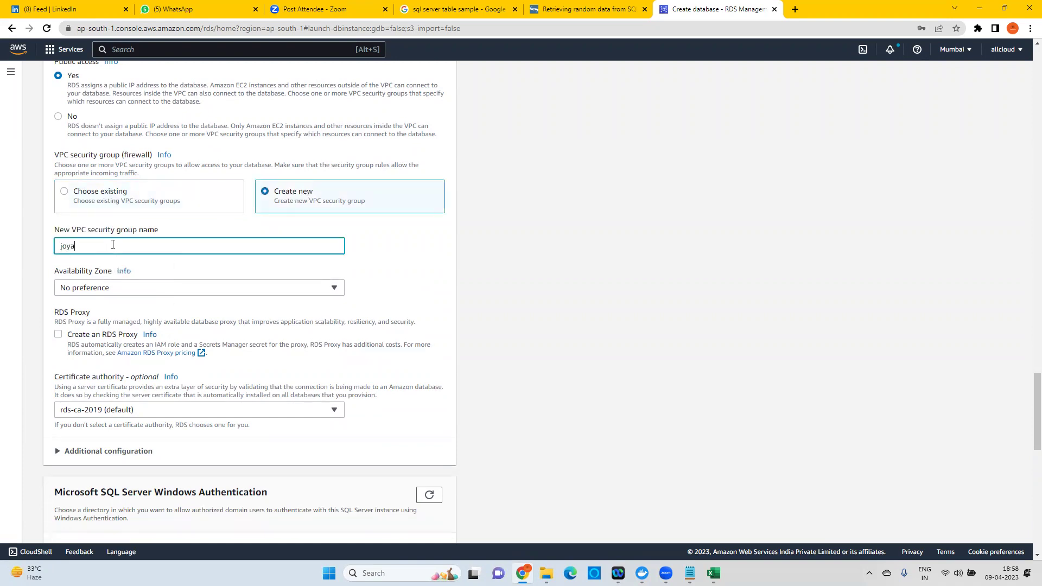
text(tres-mssq)
text(l-sg)
Set the Availability Zone to ap-south-1b and expand Additional configuration to show port 1433.
click(120, 289)
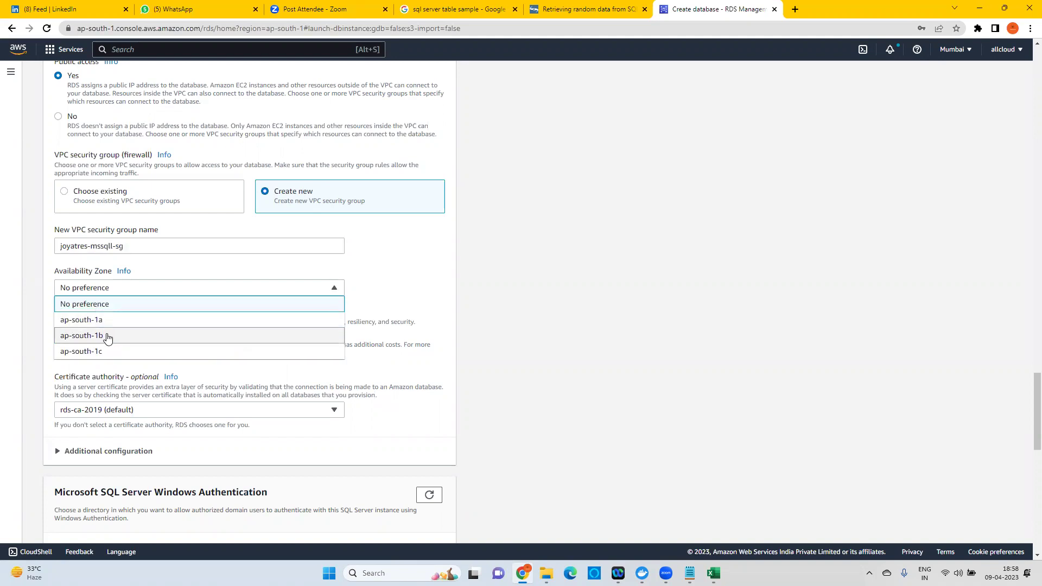
click(107, 337)
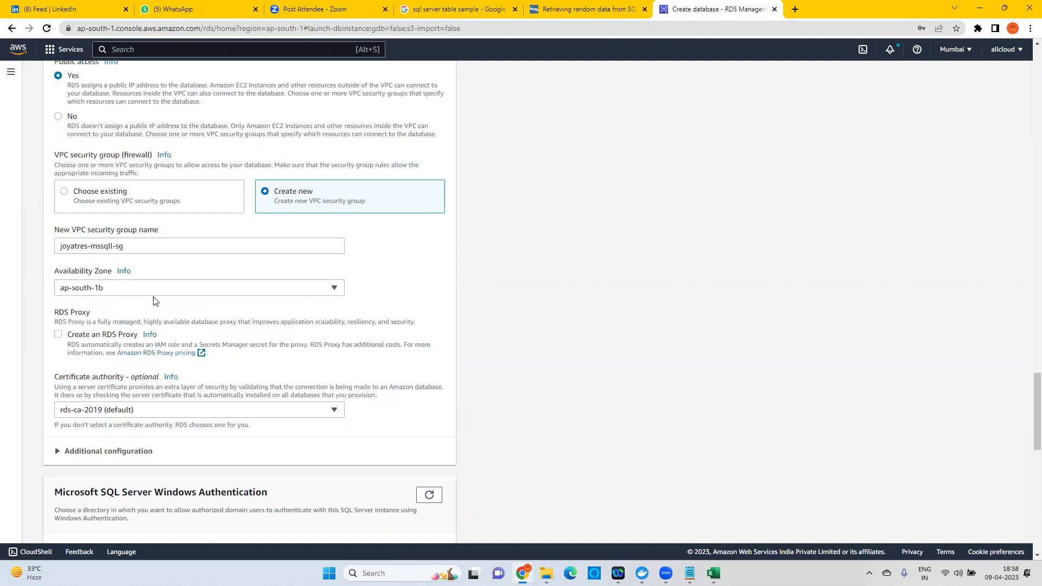
scroll(412, 320, down, 3)
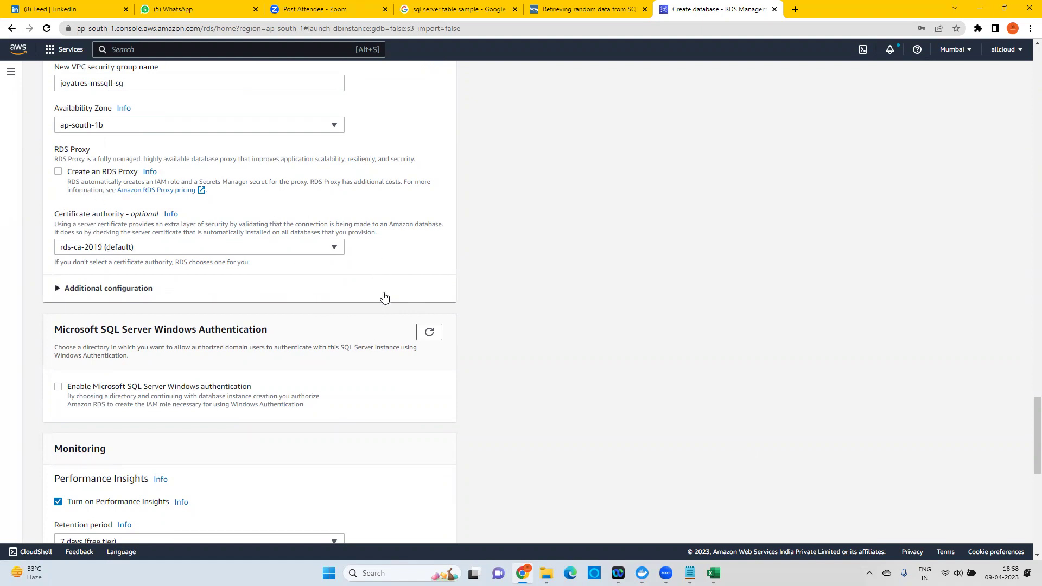
scroll(222, 264, down, 2)
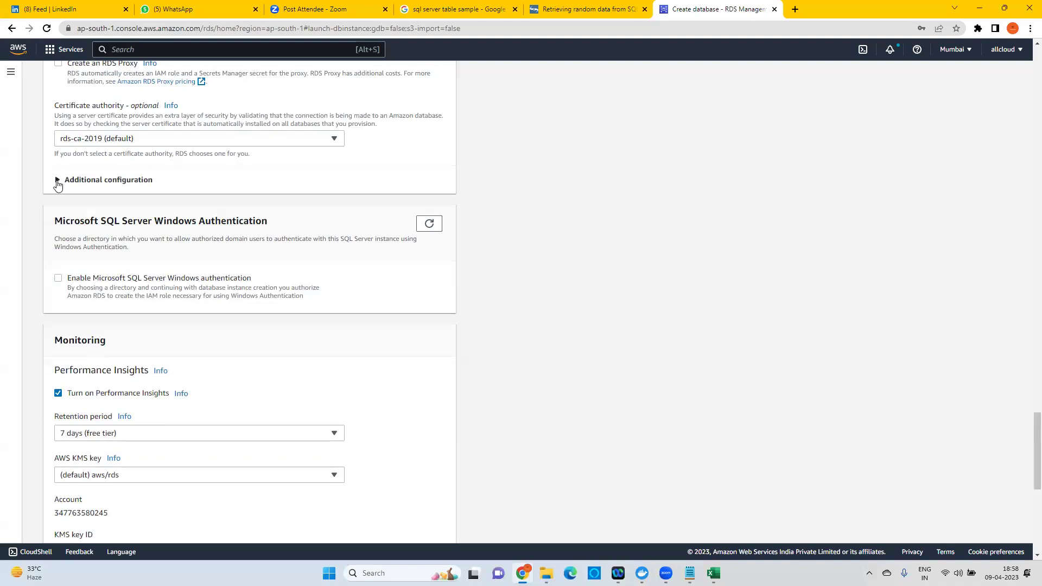
click(57, 180)
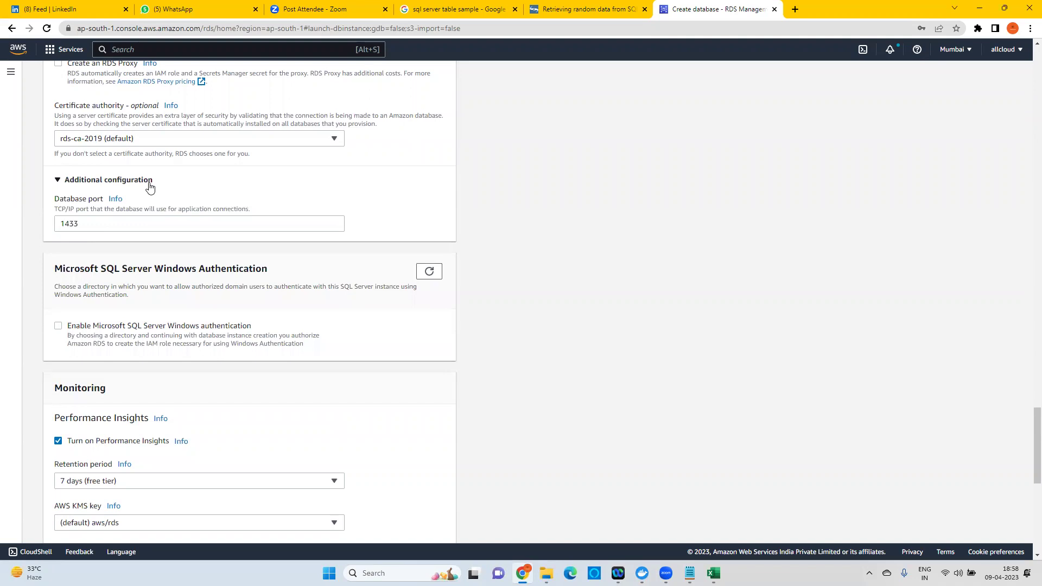
Collapse Additional configuration and uncheck Turn on Performance Insights in the Monitoring section.
drag(82, 223, 54, 225)
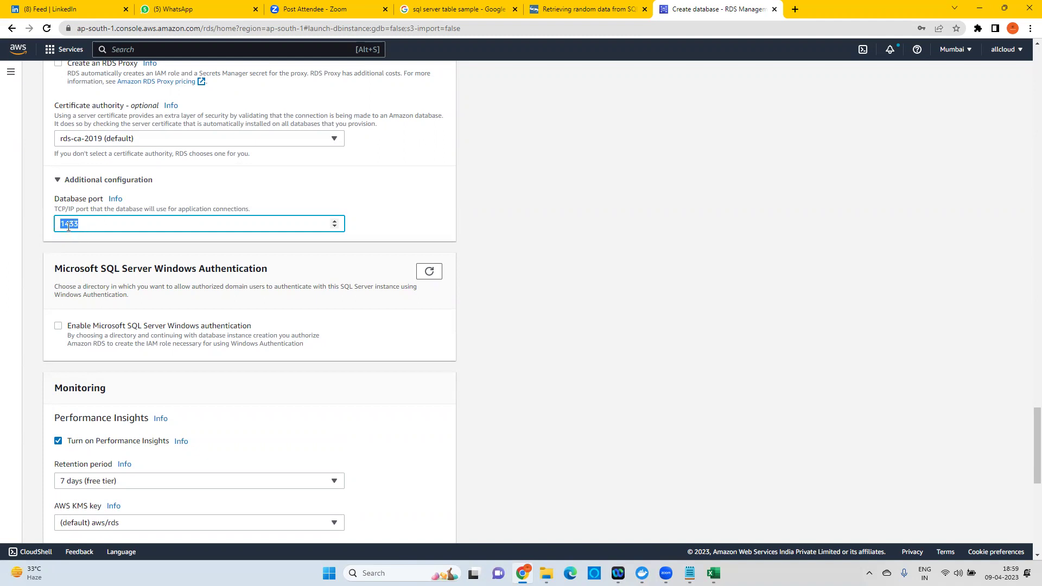
click(58, 181)
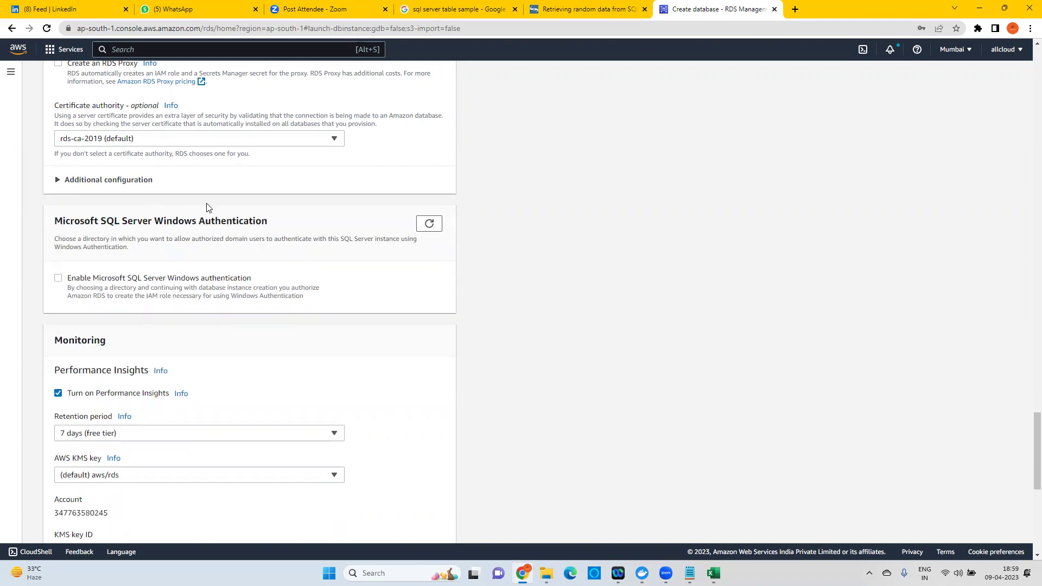
scroll(265, 325, down, 2)
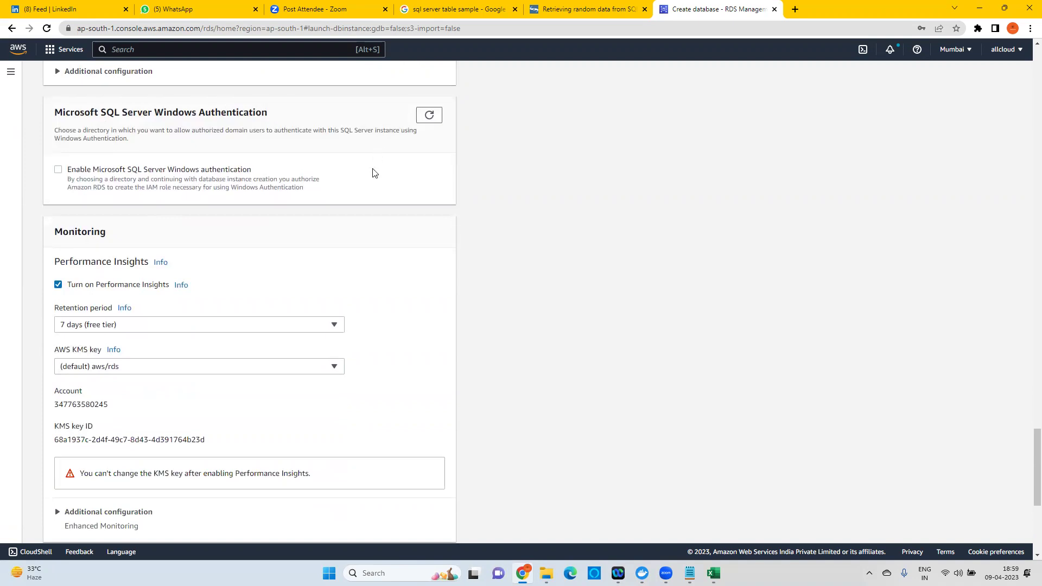
scroll(347, 255, down, 1)
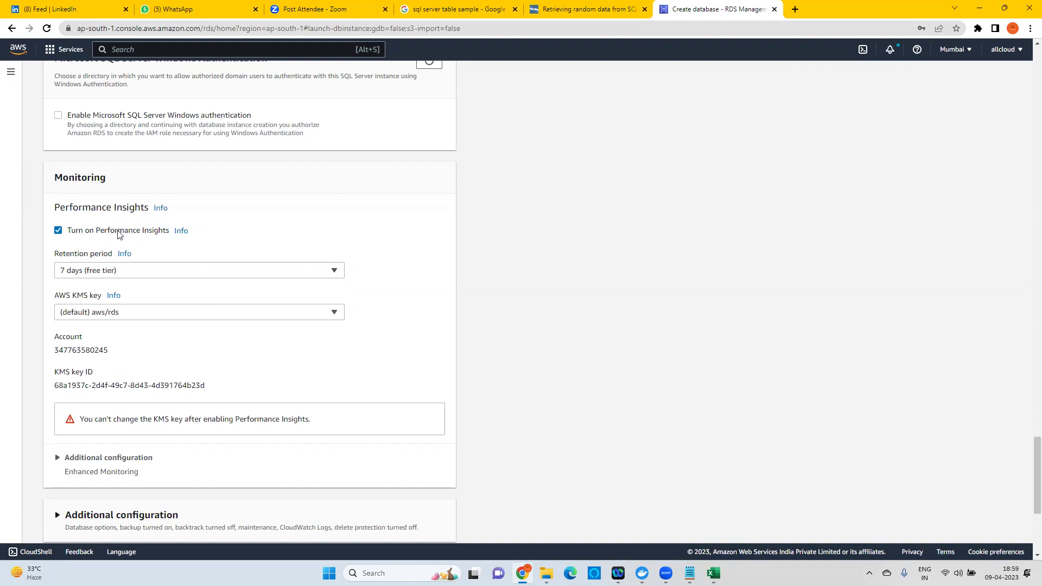
drag(97, 235, 166, 234)
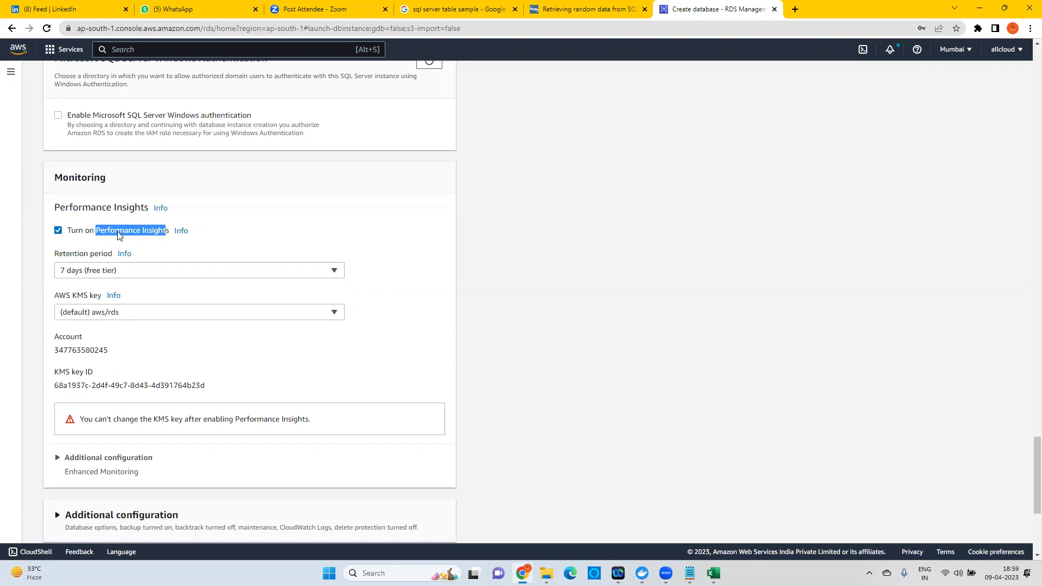
click(58, 231)
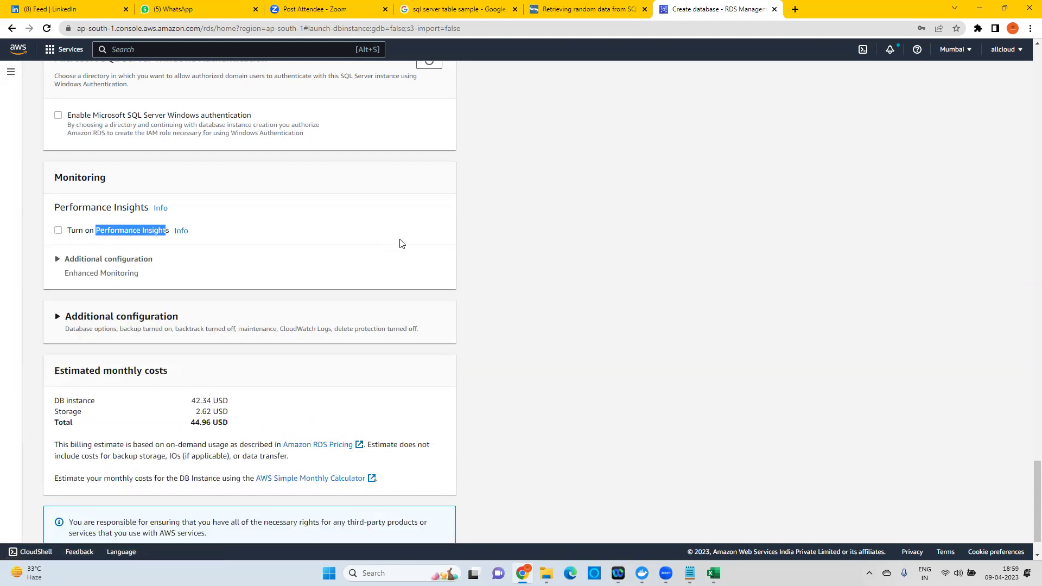
scroll(400, 244, down, 2)
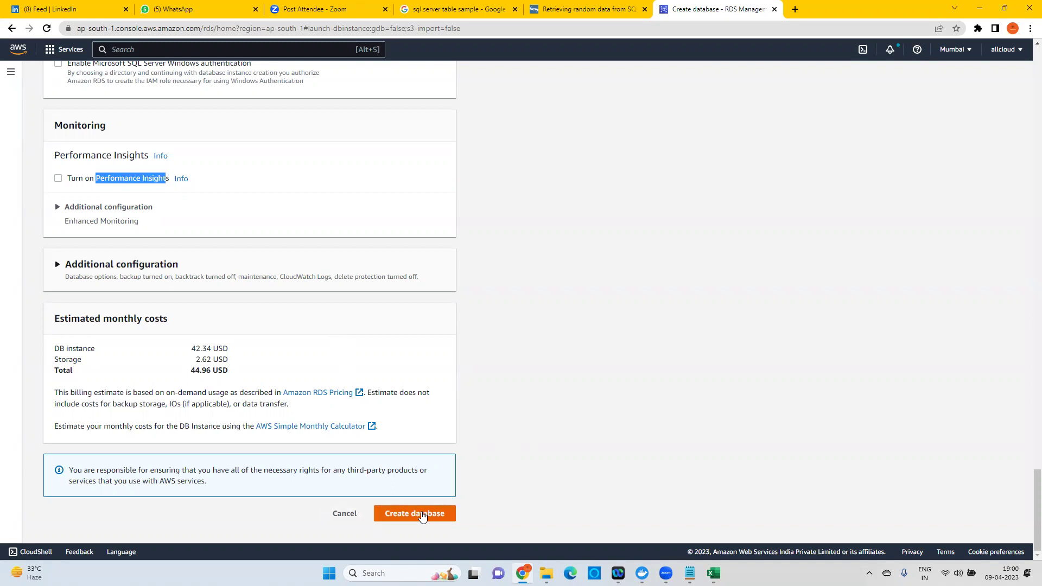
scroll(230, 325, up, 15)
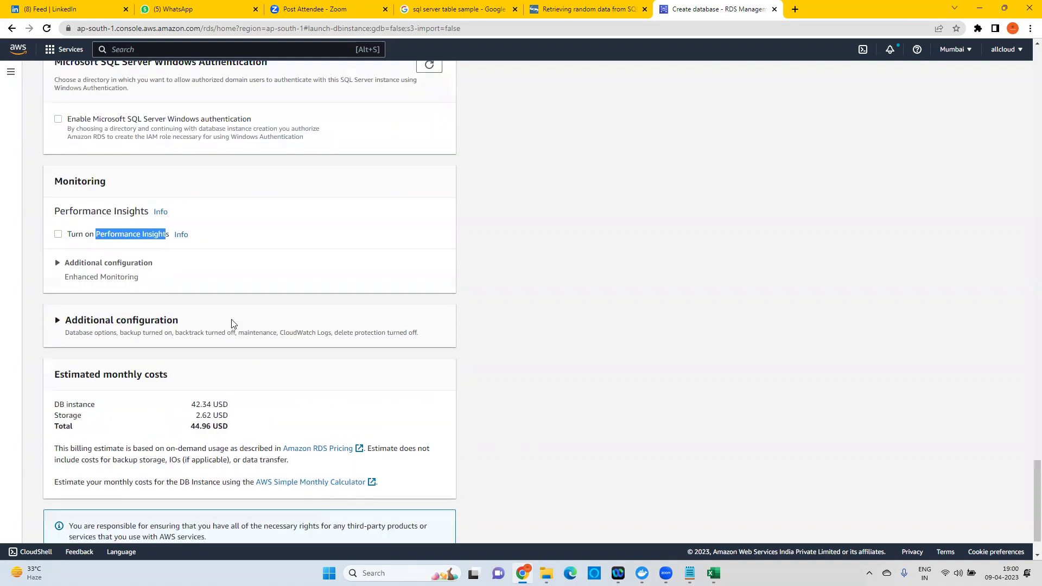
scroll(227, 323, up, 20)
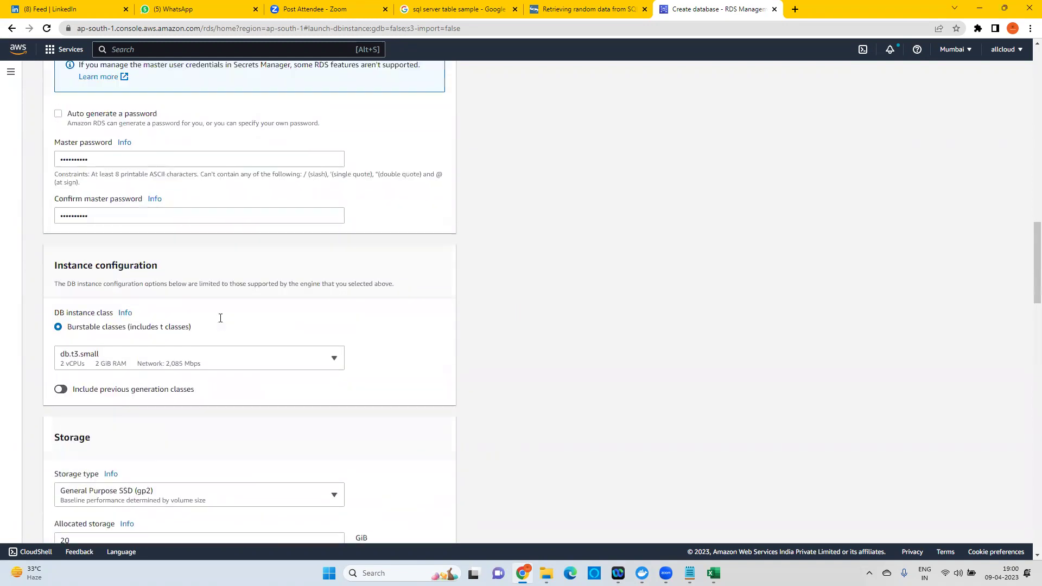
scroll(185, 326, up, 4)
scroll(170, 286, down, 2)
scroll(163, 375, down, 4)
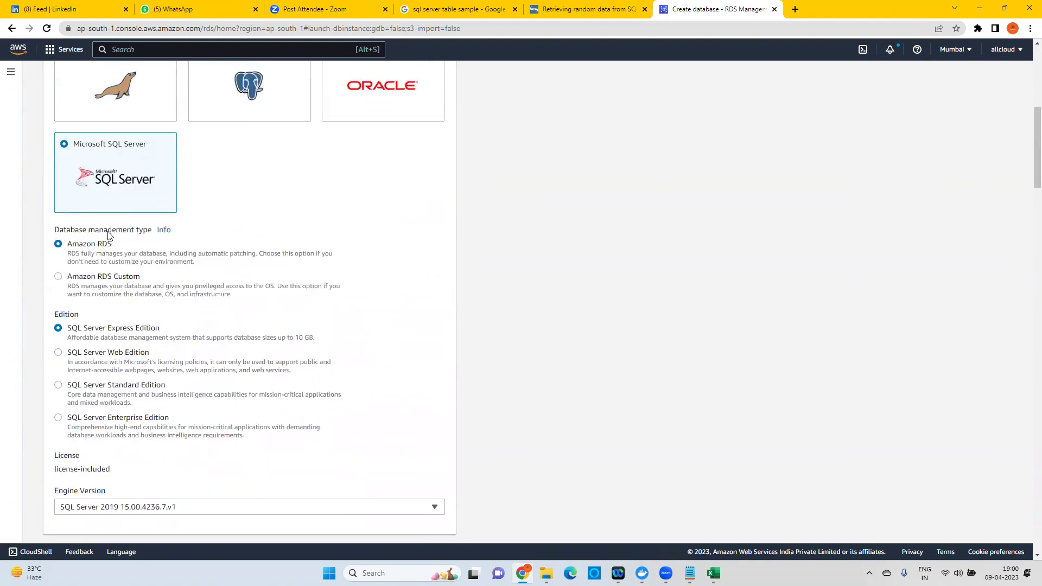
scroll(188, 293, down, 3)
scroll(163, 296, down, 2)
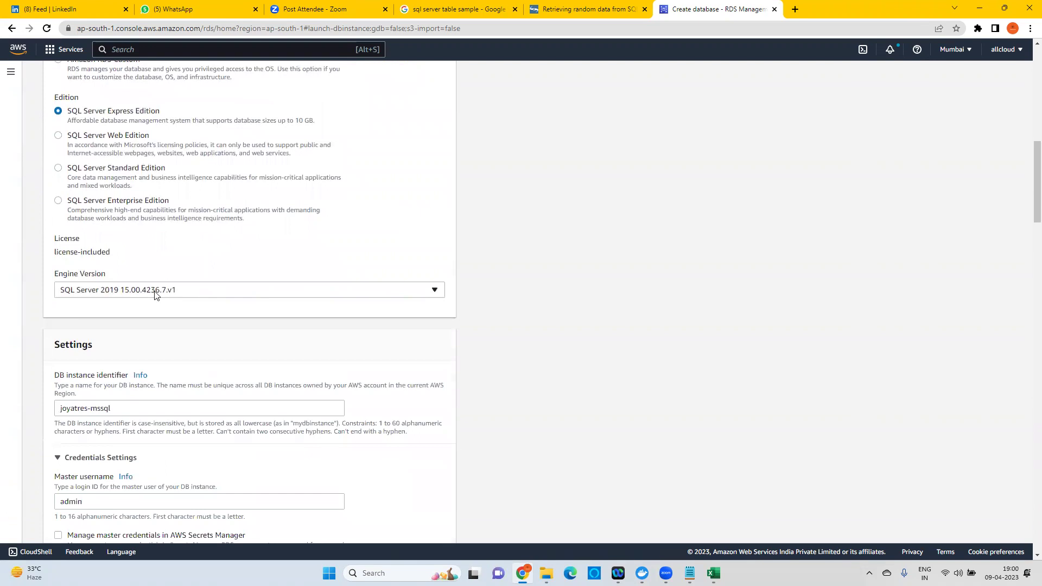
scroll(171, 320, down, 1)
scroll(179, 336, down, 2)
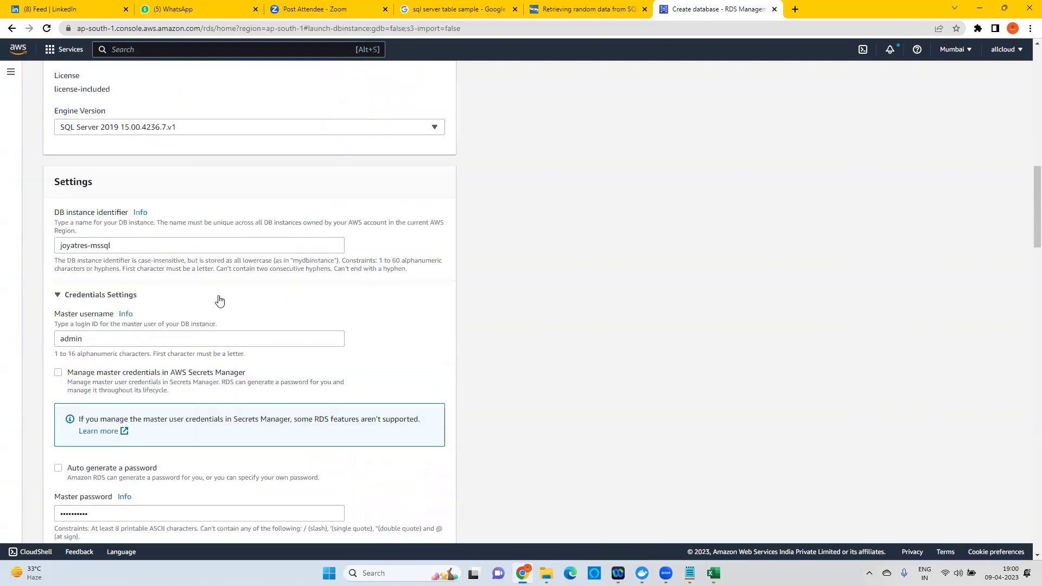
scroll(110, 169, down, 3)
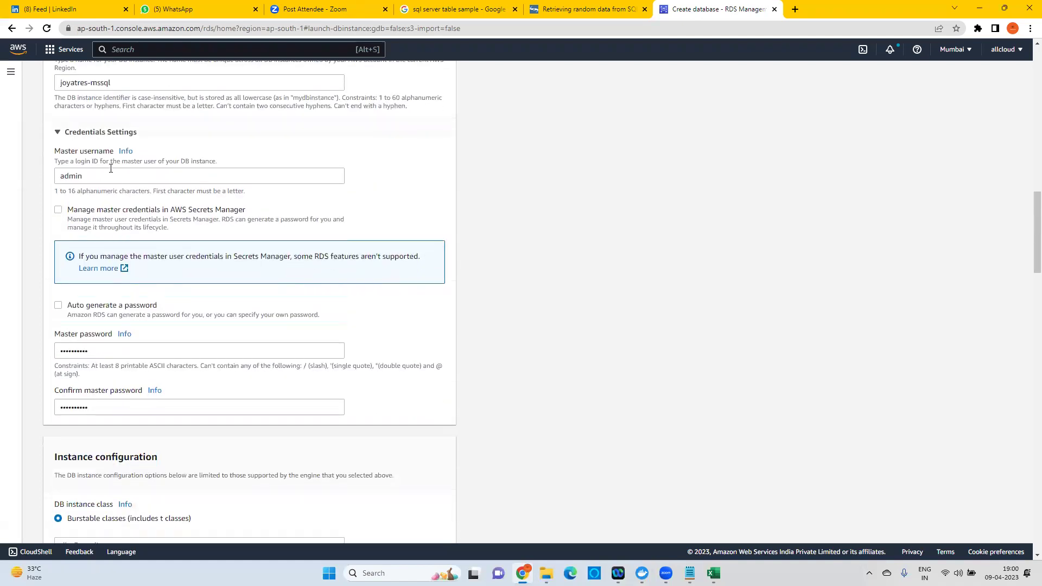
scroll(199, 344, down, 5)
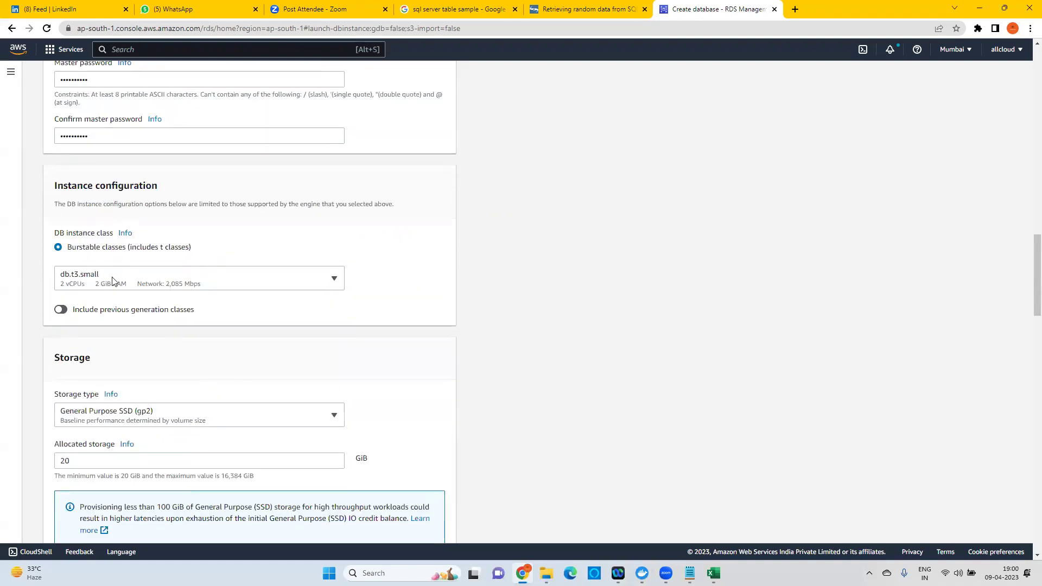
scroll(115, 279, down, 5)
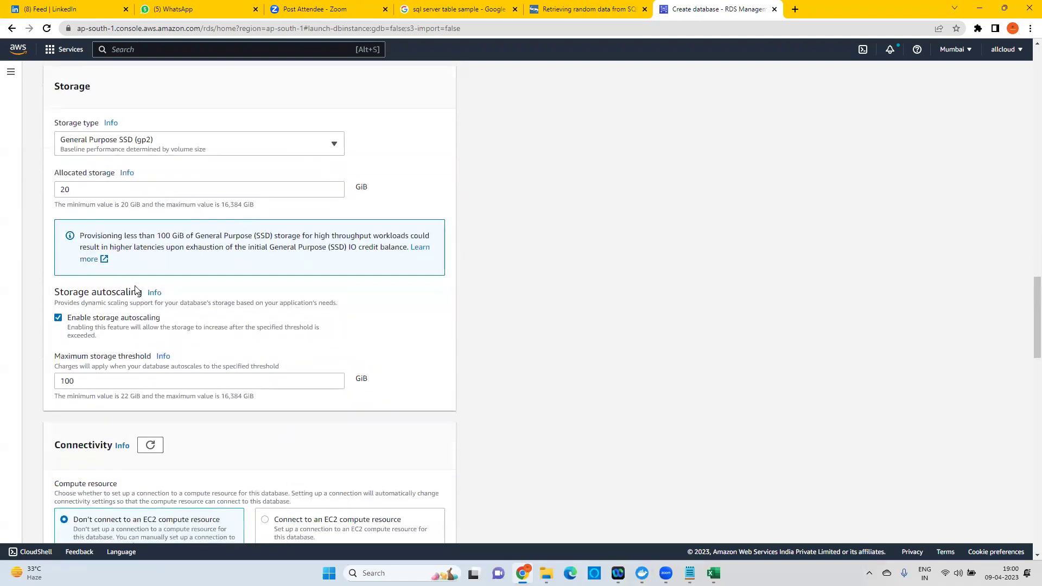
scroll(136, 291, down, 5)
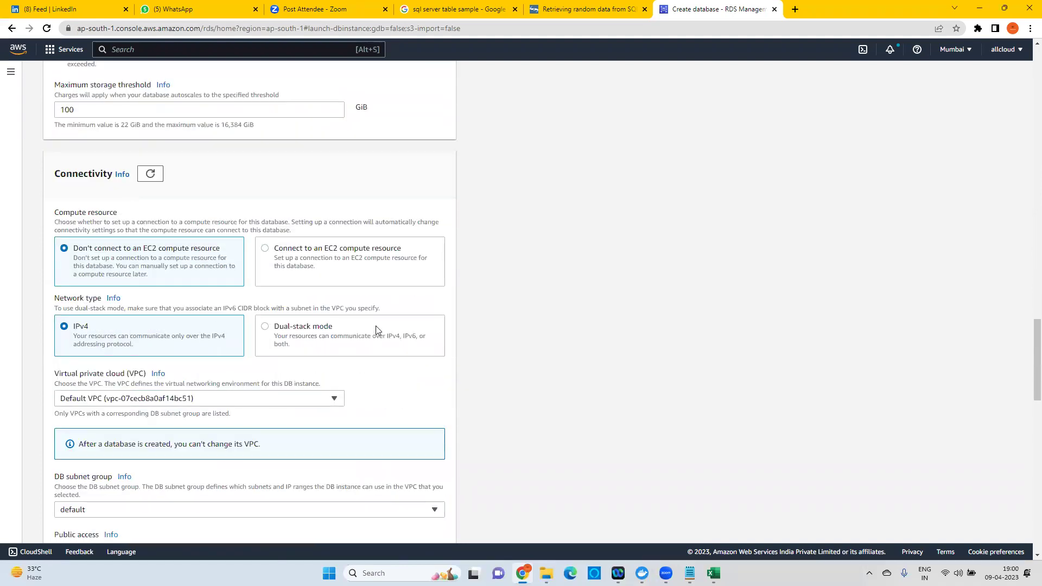
scroll(378, 329, down, 9)
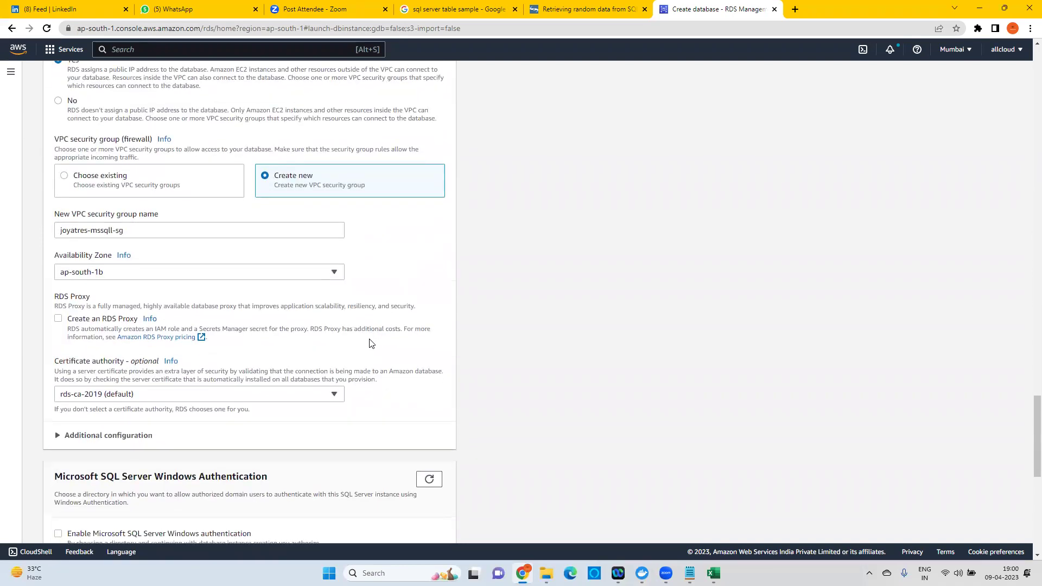
scroll(369, 343, down, 2)
scroll(200, 340, down, 3)
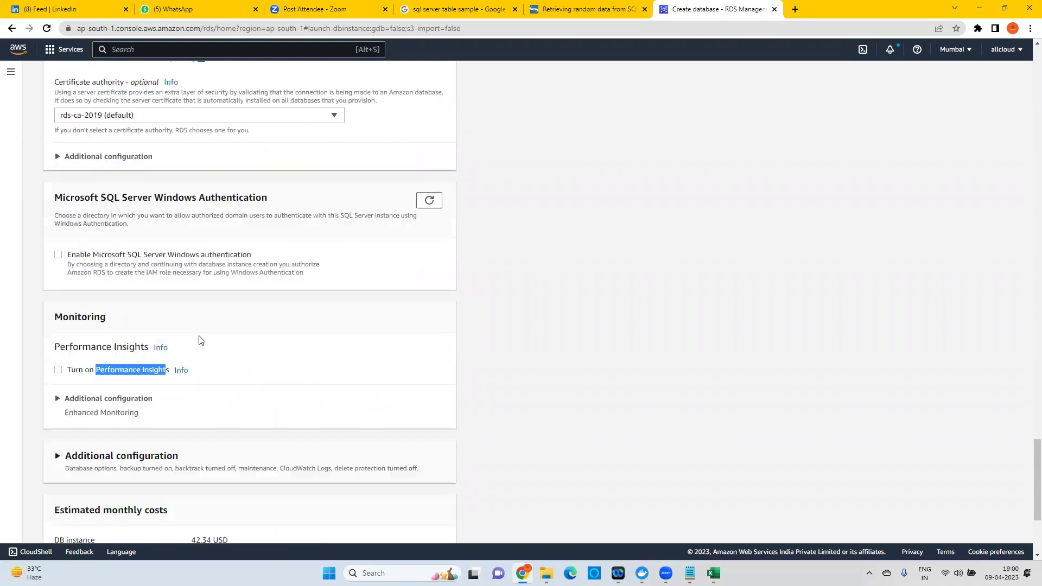
scroll(203, 333, down, 1)
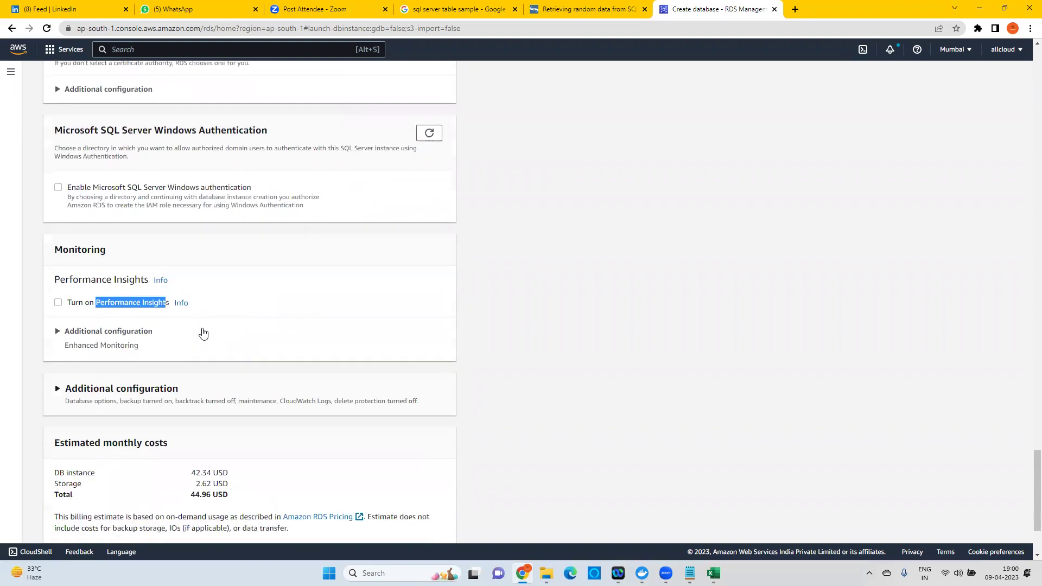
scroll(203, 333, down, 2)
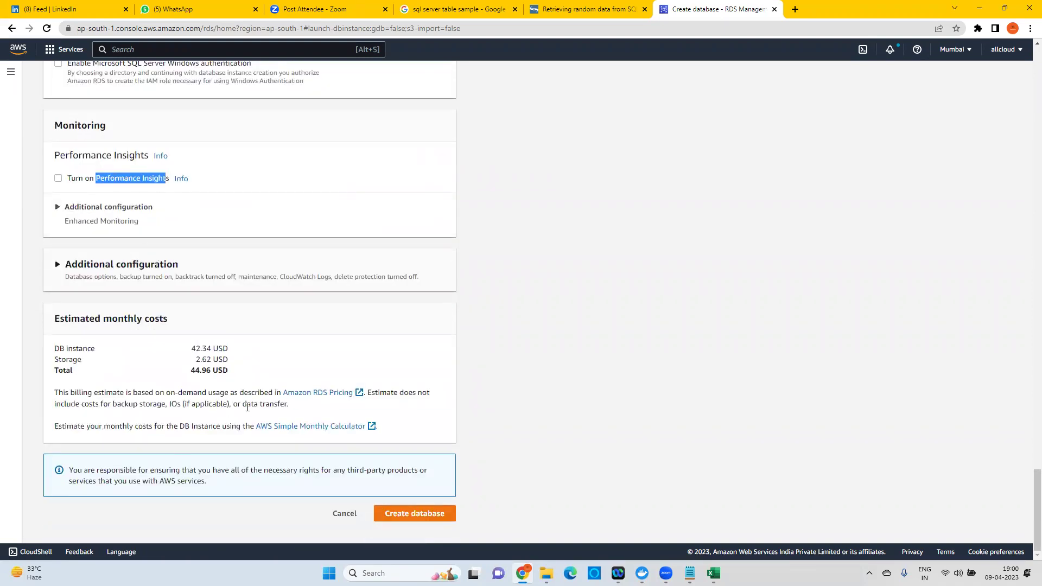
drag(223, 371, 194, 369)
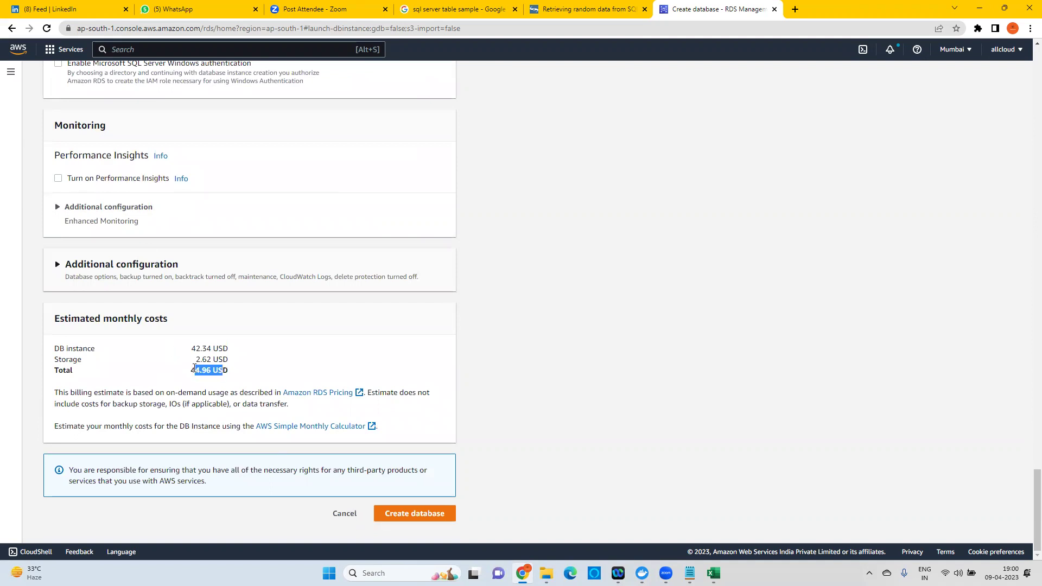
double_click(194, 371)
Submit the joyatres-mssql instance and dismiss the browser password prompts and Suggested add-ons dialog.
click(406, 513)
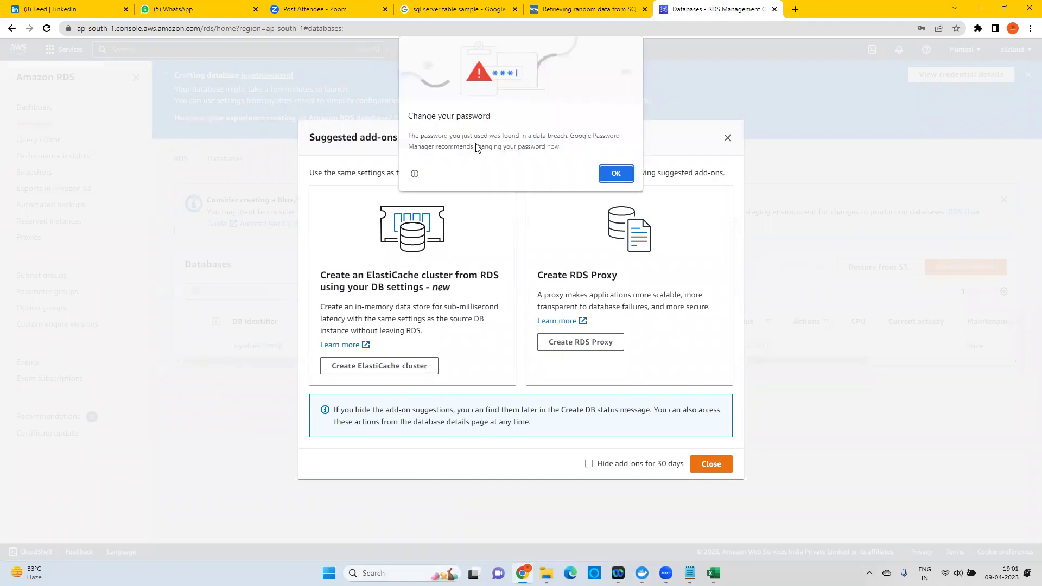
click(617, 173)
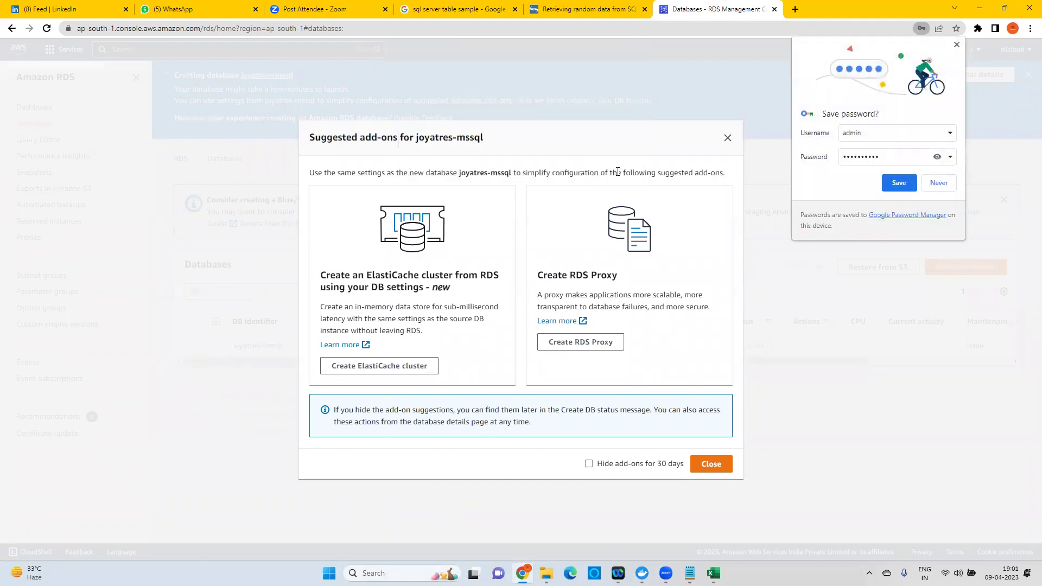
click(938, 184)
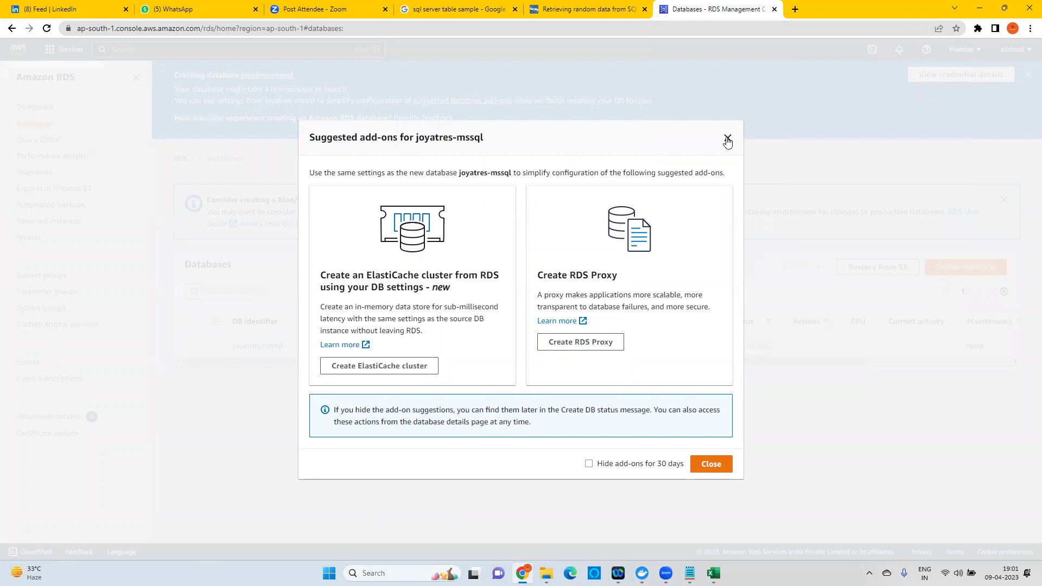
click(715, 464)
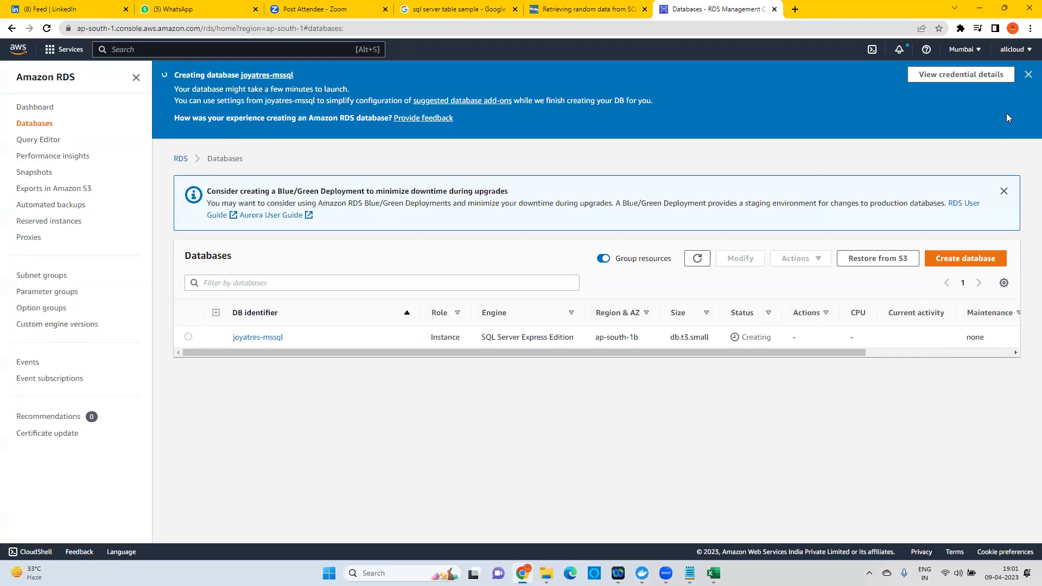
Dismiss the creation banner, review the SQL Server Express Edition row, then bring up the Notepad outline.
click(1028, 75)
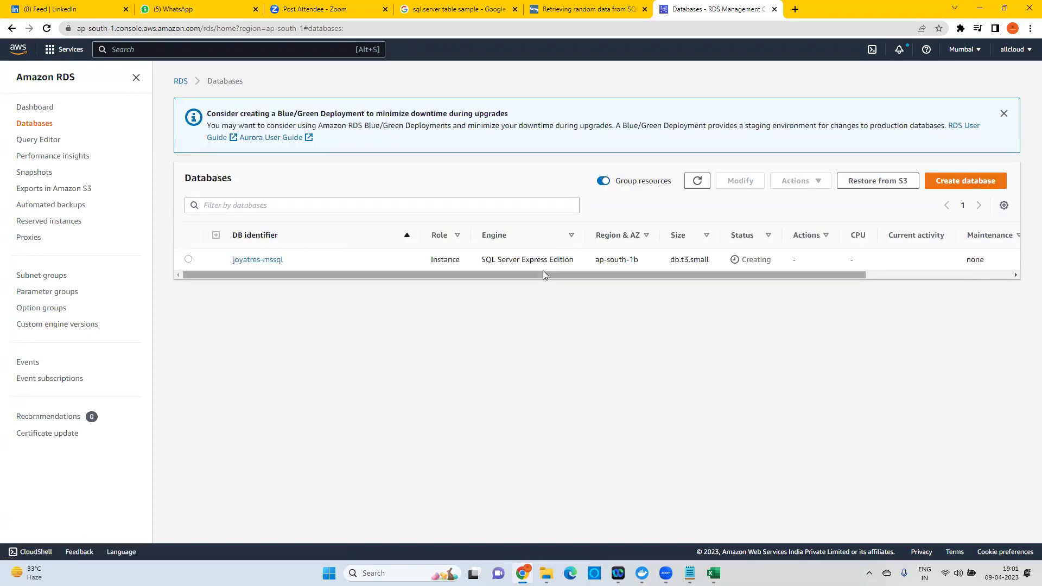
drag(378, 276, 439, 276)
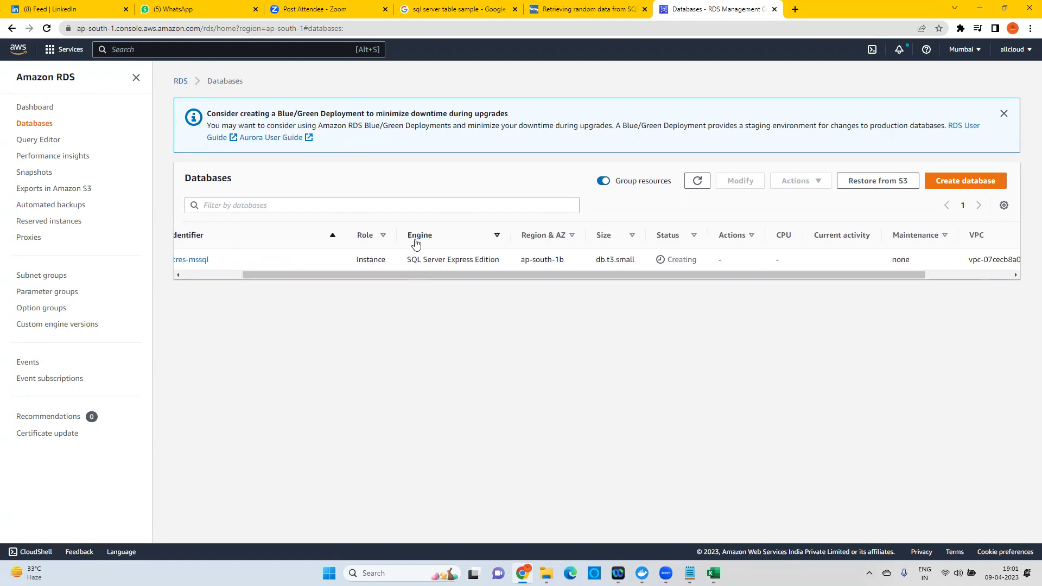
drag(417, 261, 636, 266)
drag(674, 277, 910, 266)
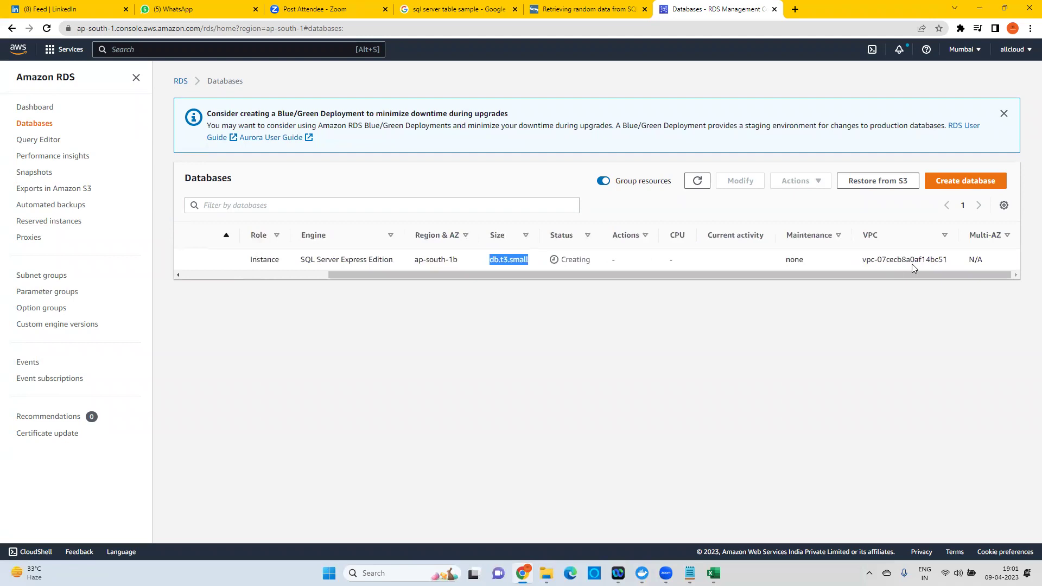
click(690, 573)
drag(35, 295, 702, 288)
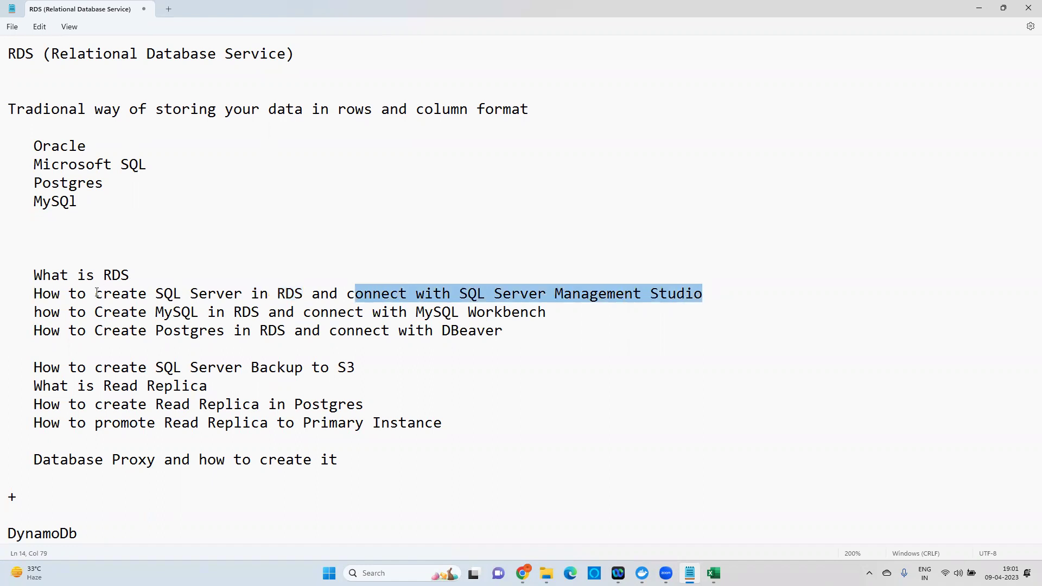
Highlight the SQL Server and MySQL in RDS topic lines in the Notepad outline.
drag(39, 296, 703, 287)
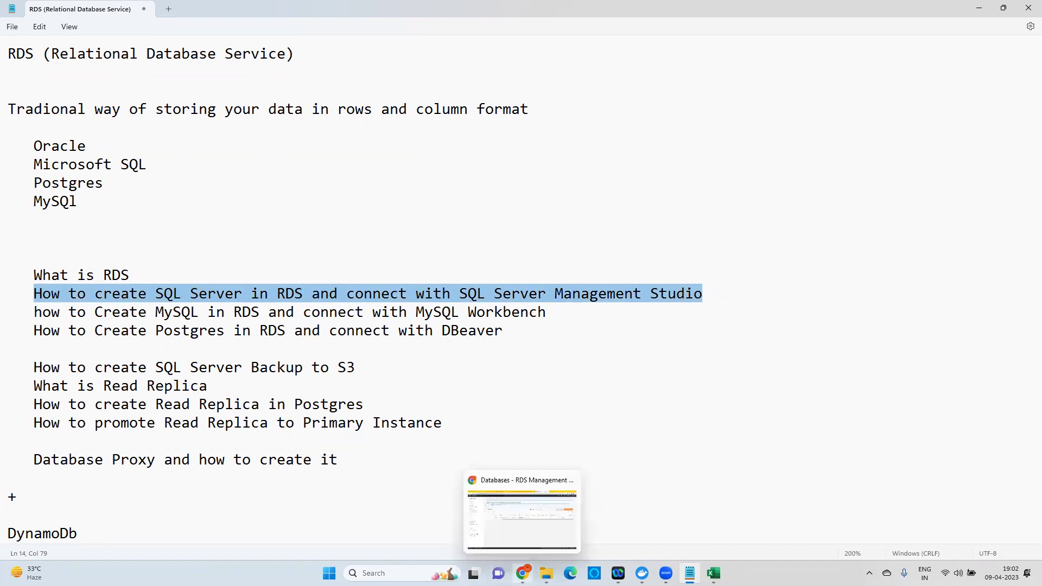
drag(34, 314, 262, 317)
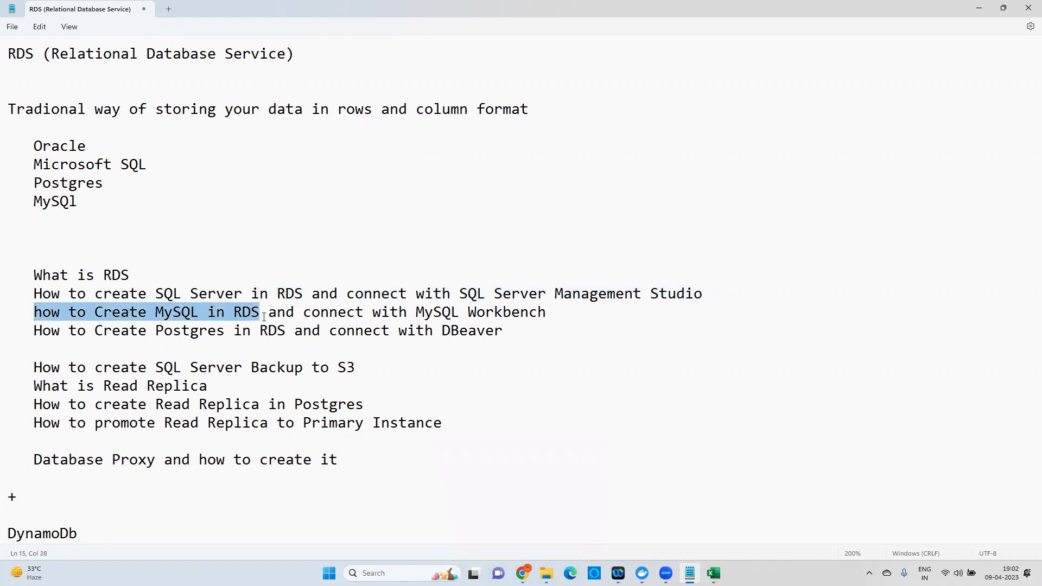
Start a new database with the MySQL engine, Community edition, and version MySQL 8.0.32.
click(521, 571)
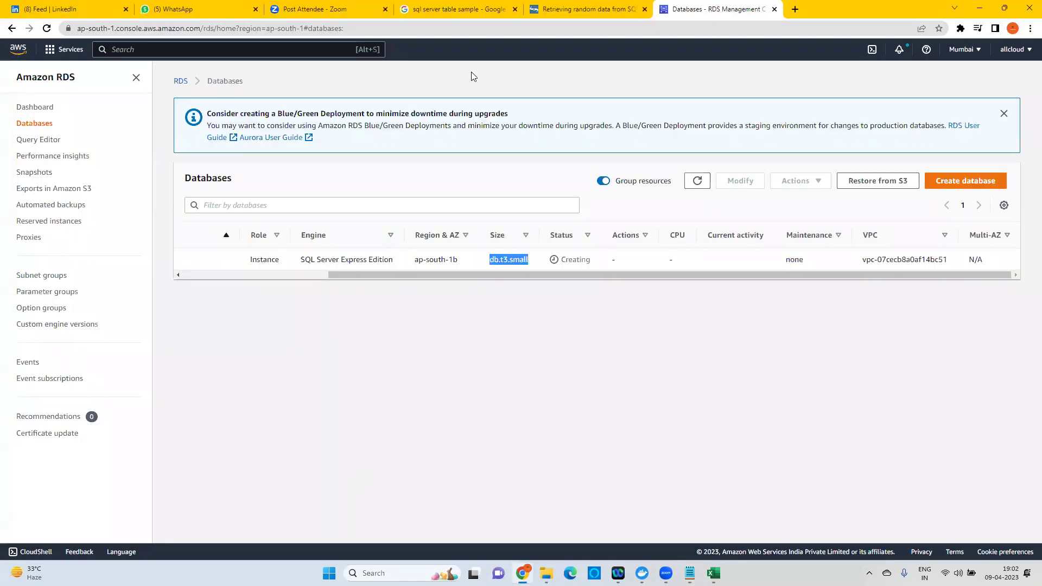
click(971, 183)
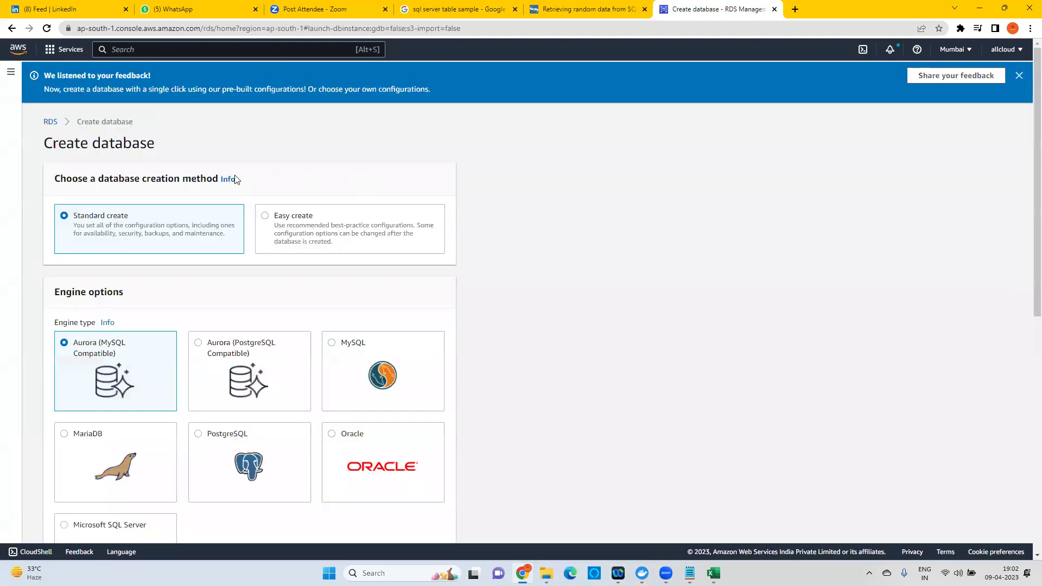
scroll(386, 478, down, 2)
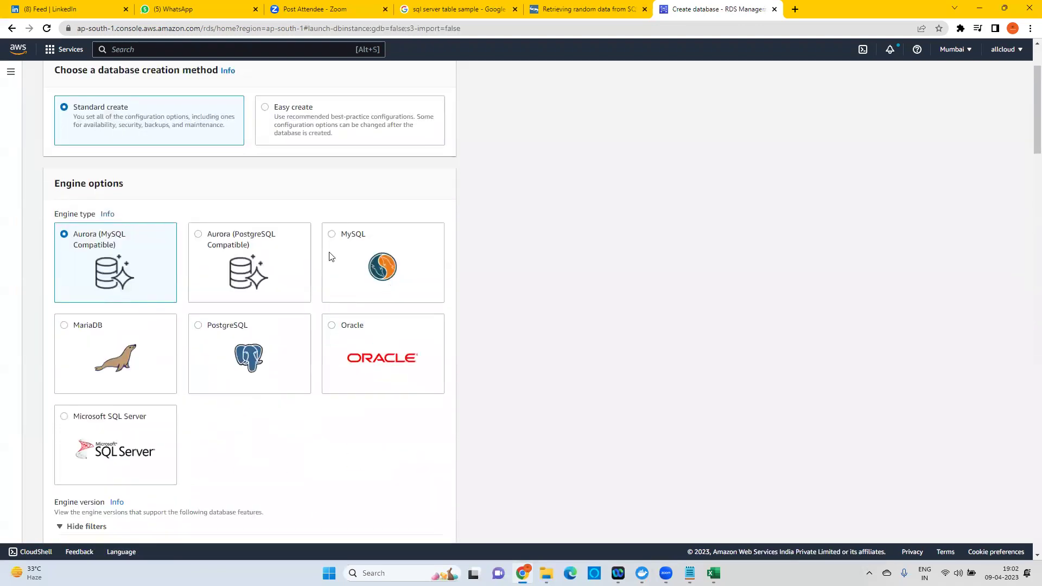
click(333, 238)
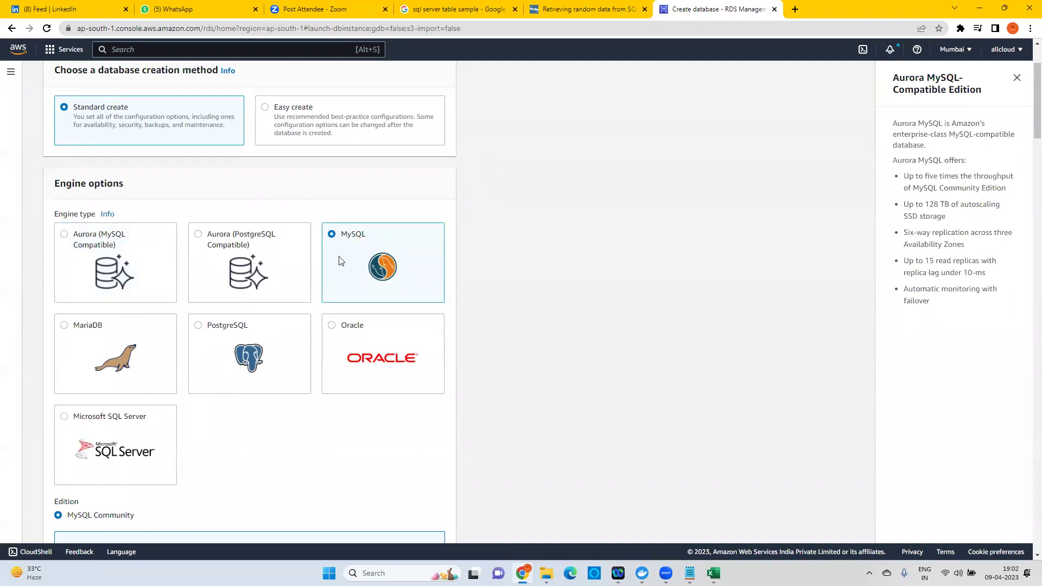
scroll(373, 277, down, 5)
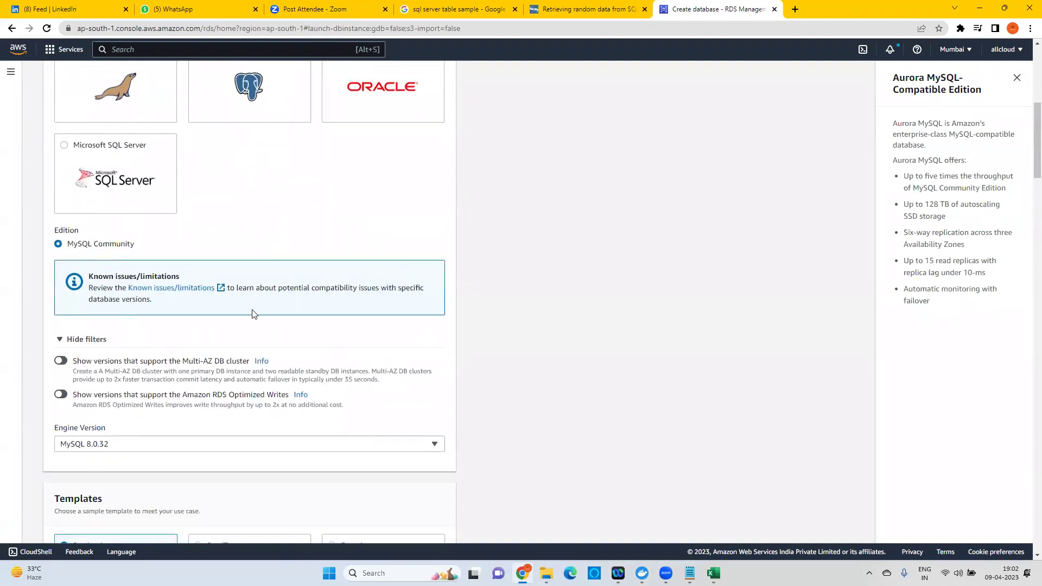
scroll(227, 317, down, 1)
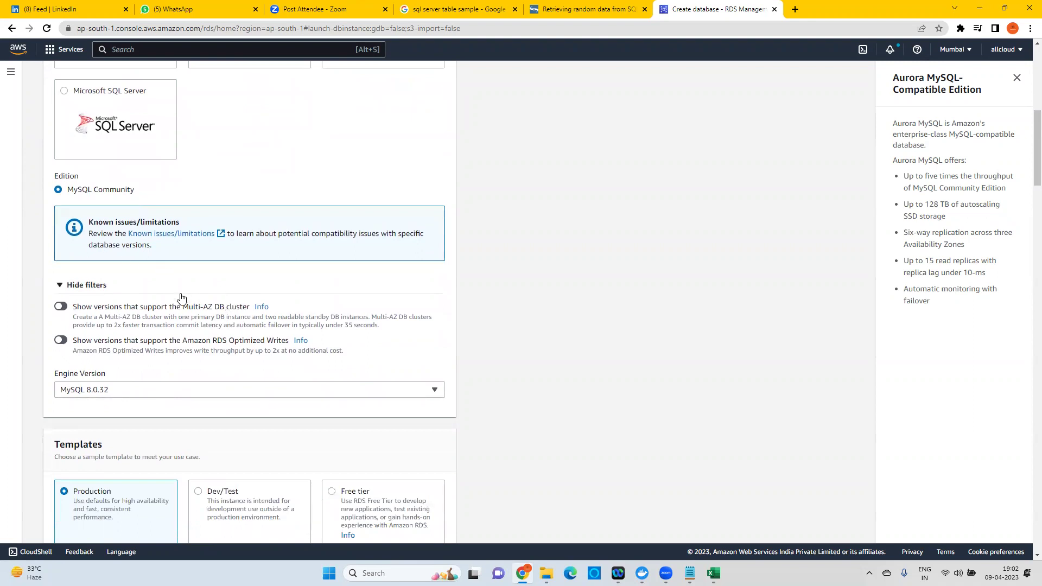
click(105, 394)
click(103, 374)
scroll(319, 298, down, 4)
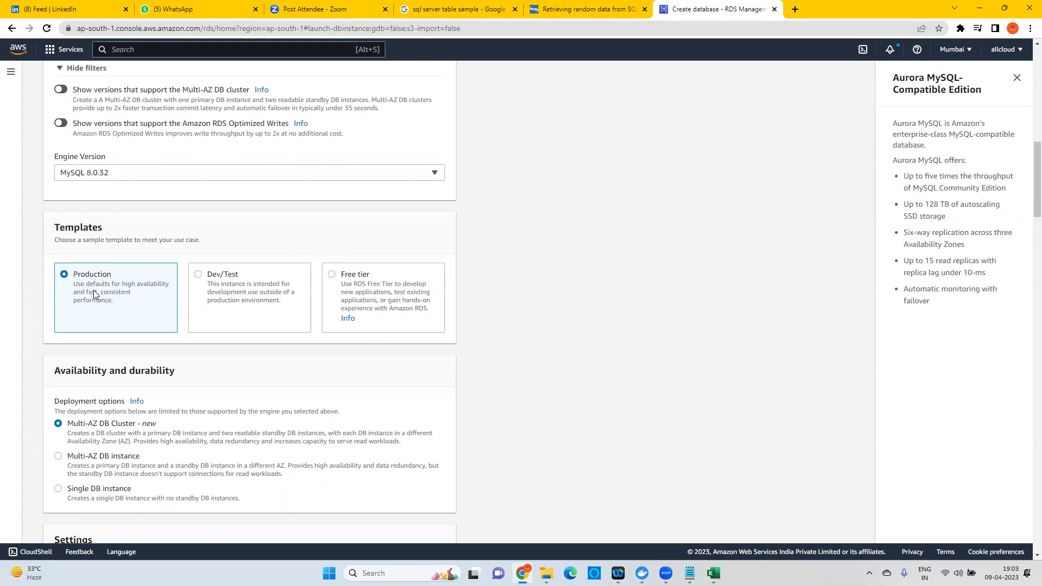
scroll(136, 437, down, 6)
scroll(103, 426, up, 5)
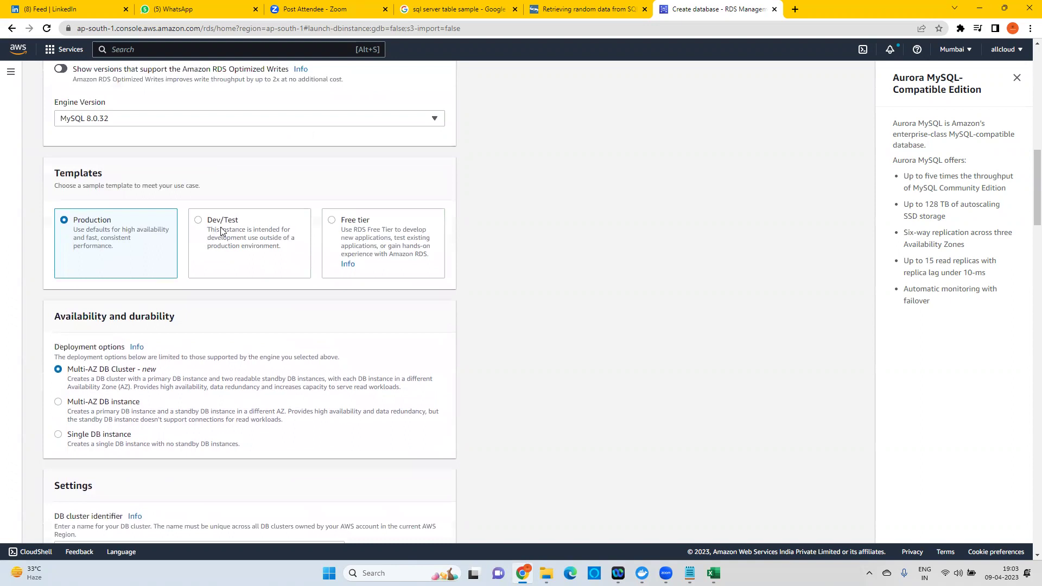
click(225, 227)
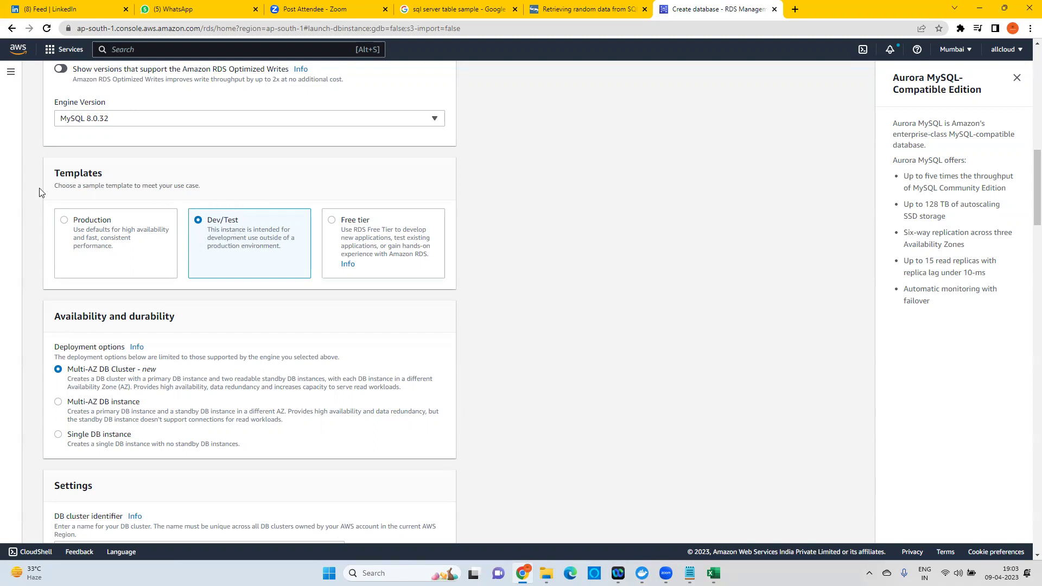
click(65, 221)
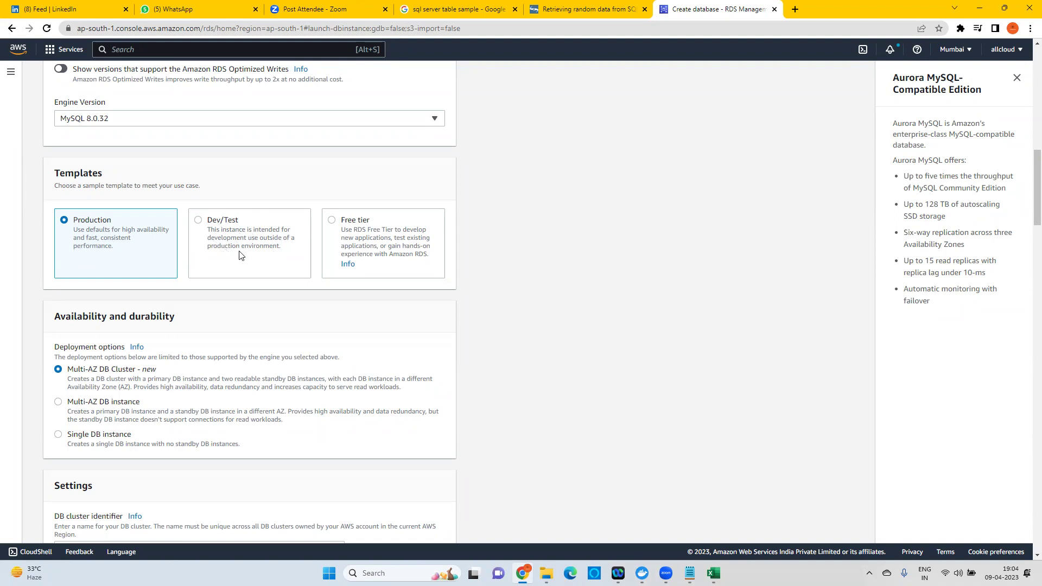
Pick the Dev/Test template, try Single DB instance, then settle on Multi-AZ deployment.
click(228, 222)
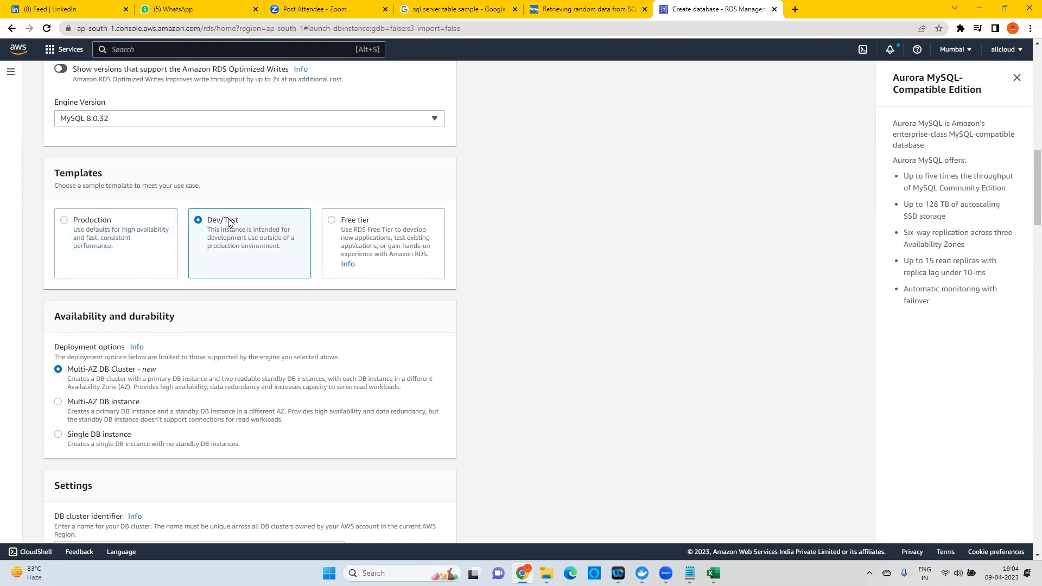
scroll(219, 358, down, 2)
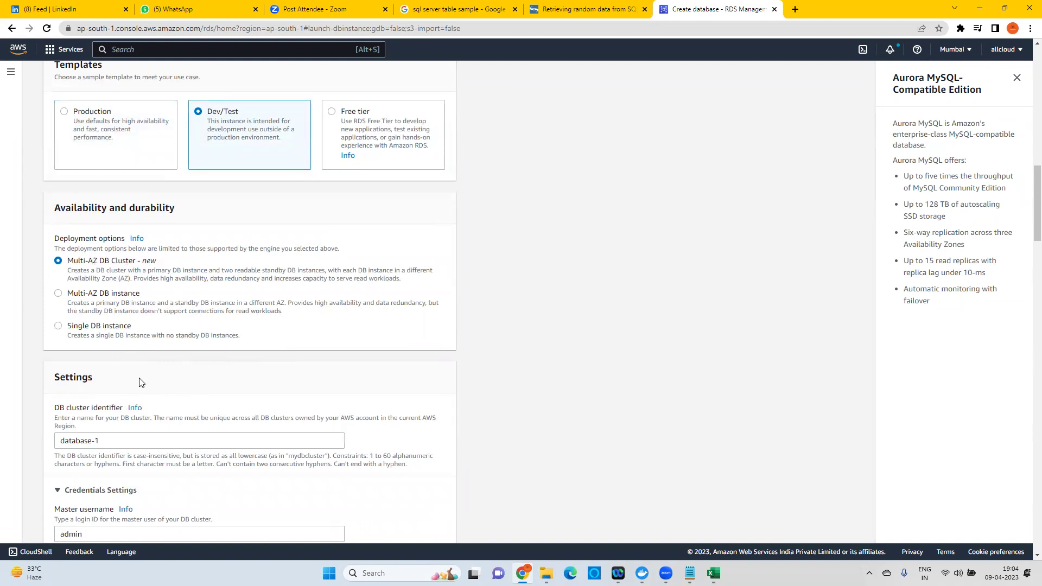
click(104, 329)
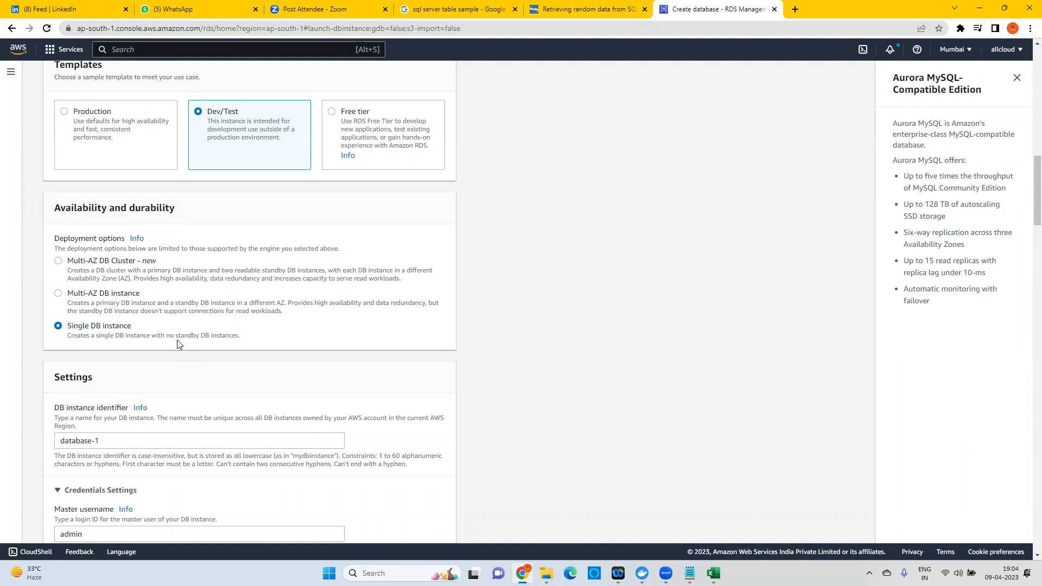
click(109, 296)
Switch from Multi-AZ DB cluster back to Single DB instance, highlighting Aurora's 128 TB storage note.
click(131, 265)
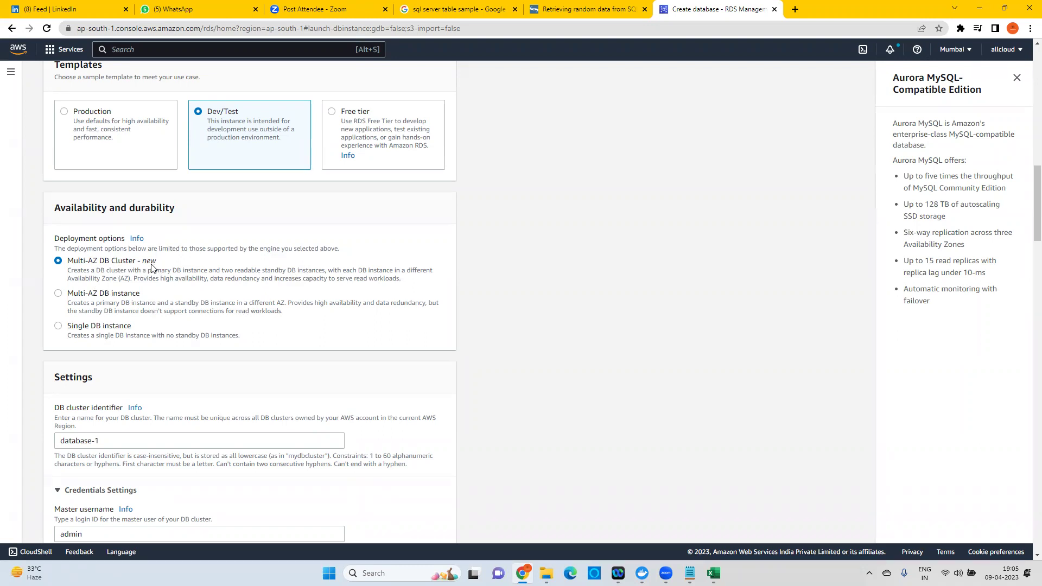
click(108, 332)
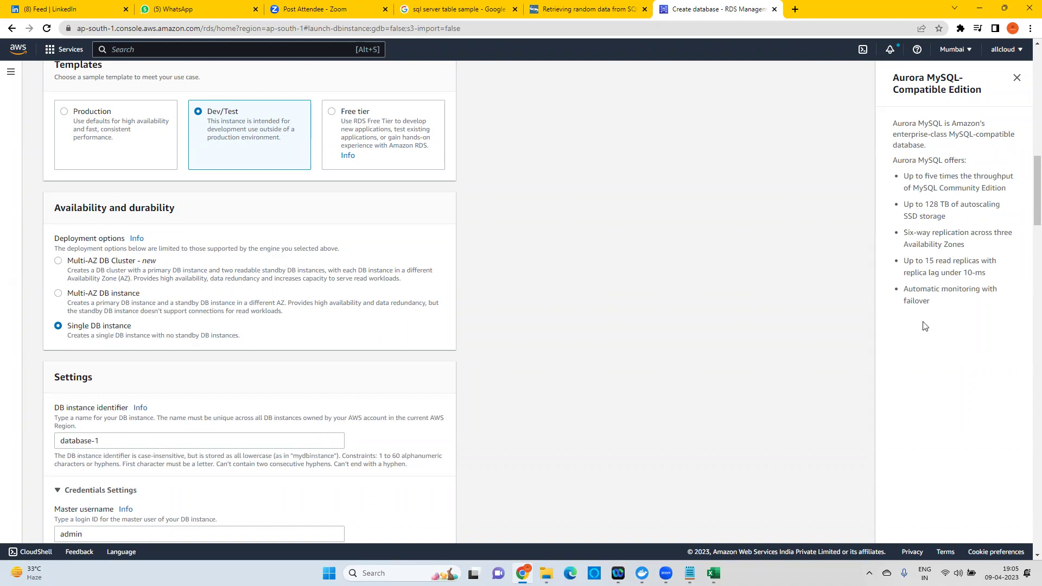
drag(893, 161, 965, 161)
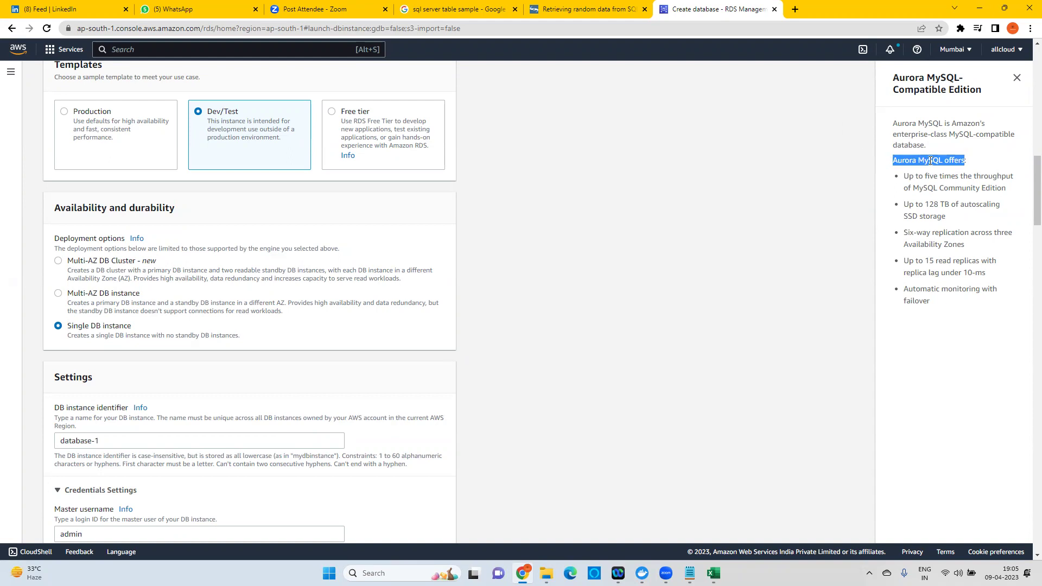
drag(905, 205, 950, 217)
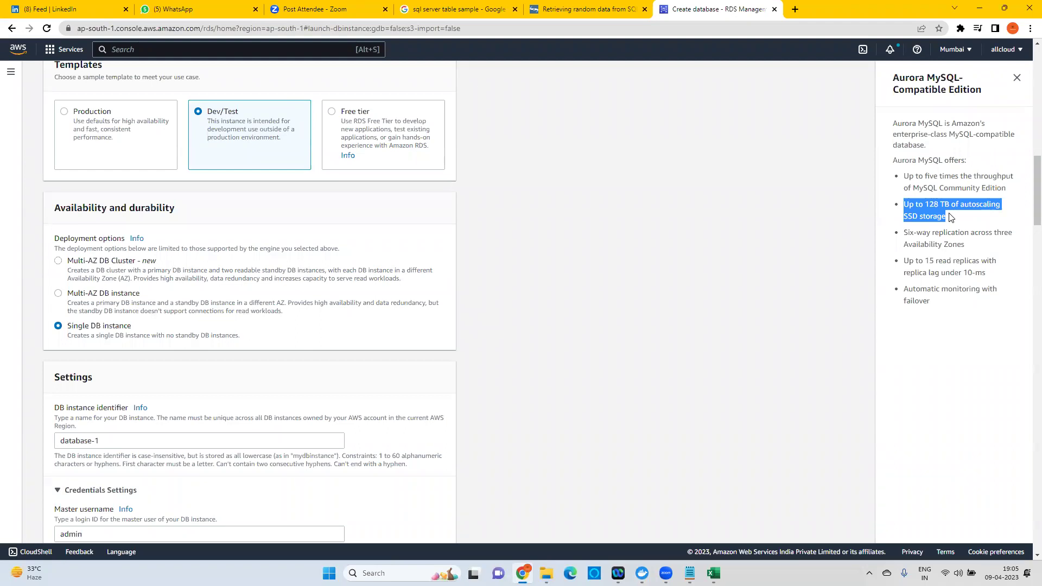
drag(951, 217, 944, 214)
Close the Aurora info panel and replace database-1 with a name-based identifier ending '-mysql'.
click(1018, 78)
scroll(178, 309, down, 4)
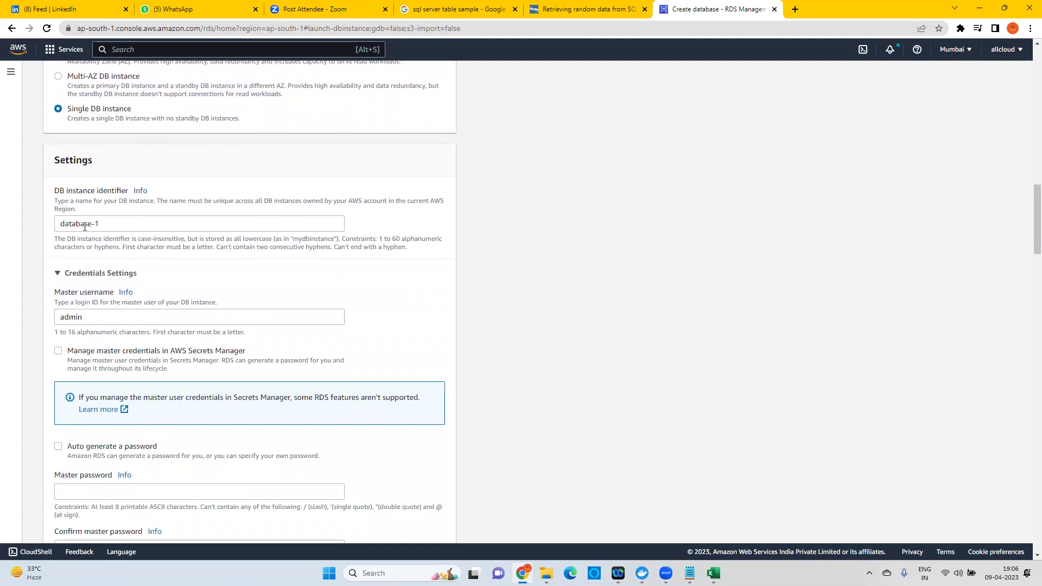
drag(119, 225, 38, 231)
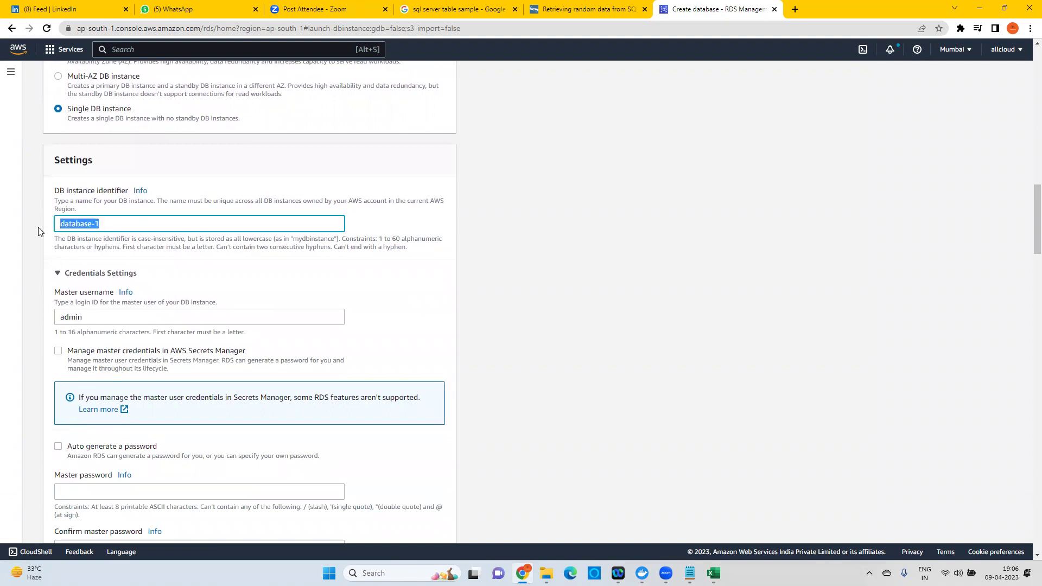
text(mydb)
key(BackSpace)
key(BackSpace)
key(BackSpace)
key(BackSpace)
text(joyatres-mysql)
scroll(80, 312, down, 2)
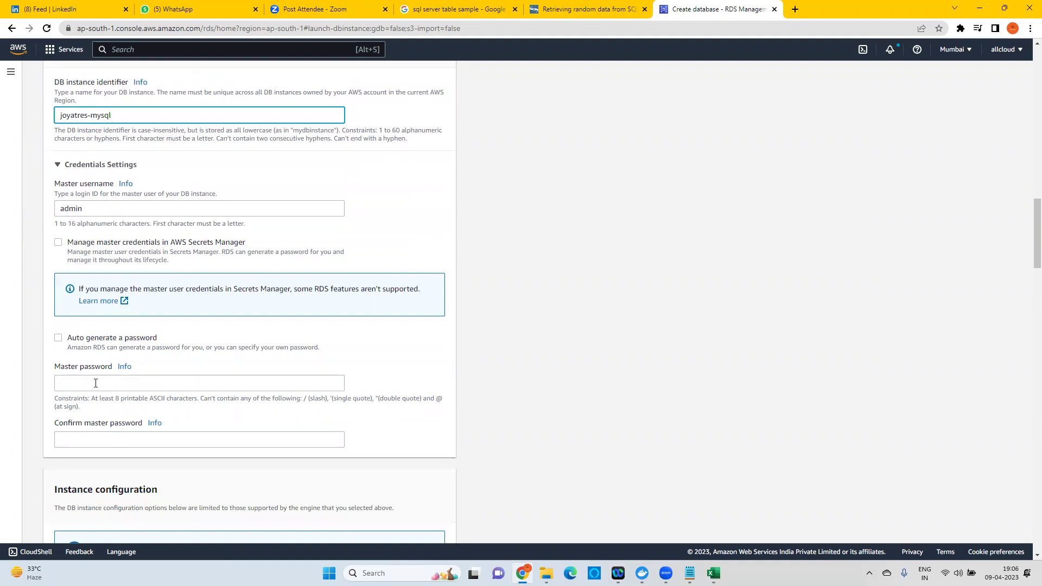
Enter the master password and confirm it.
click(95, 383)
text(admi)
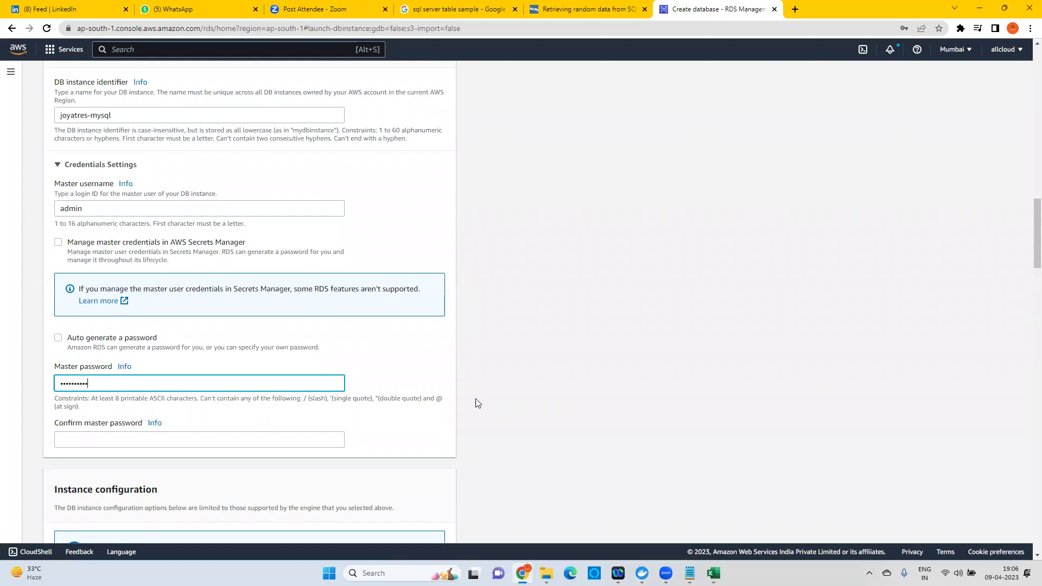
click(195, 437)
text(a)
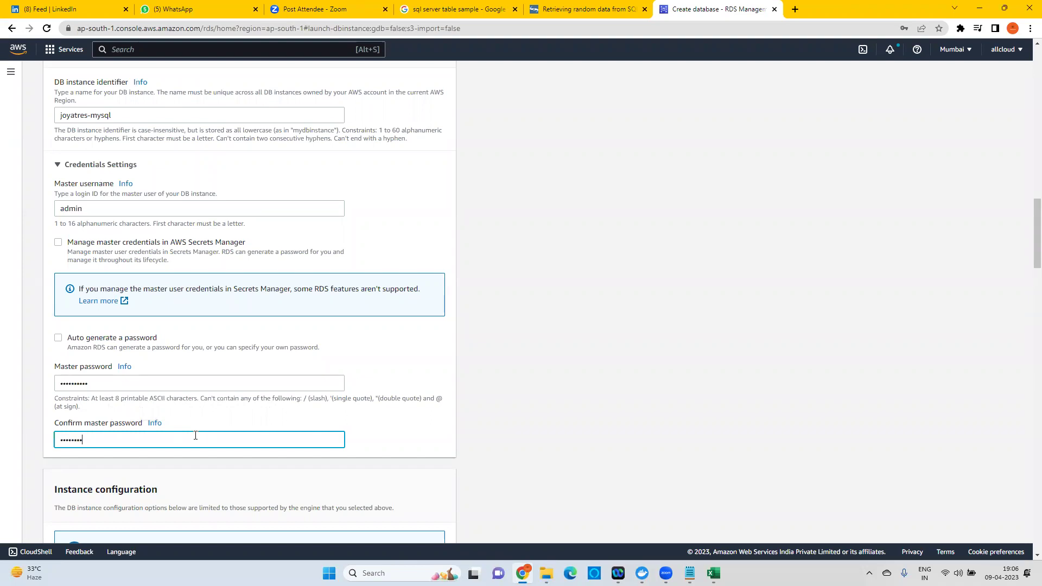
click(498, 384)
scroll(500, 382, down, 4)
scroll(498, 383, down, 1)
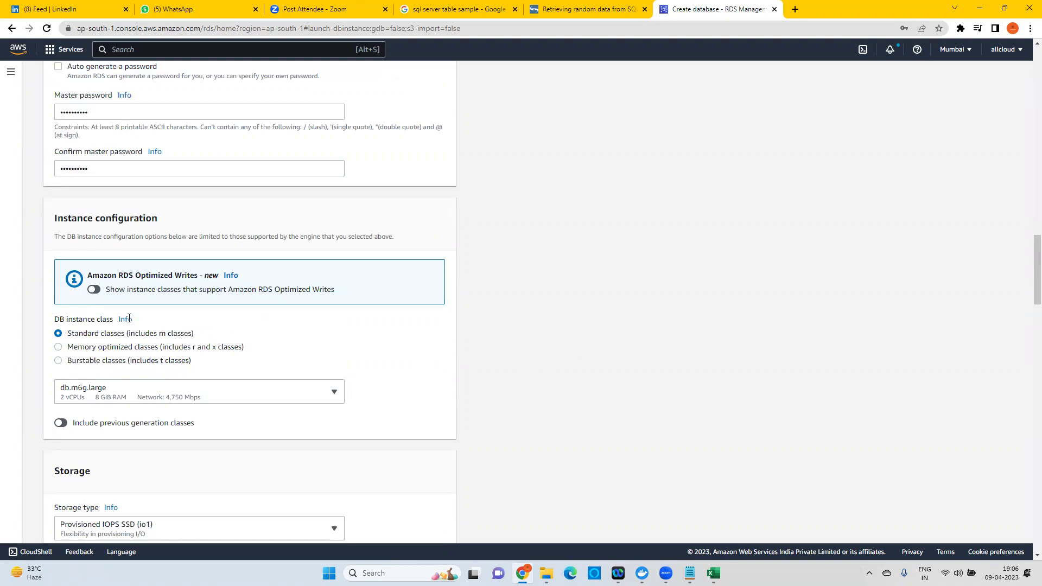
Look through the instance class list without changing db.m6g.large.
click(110, 391)
scroll(125, 298, up, 5)
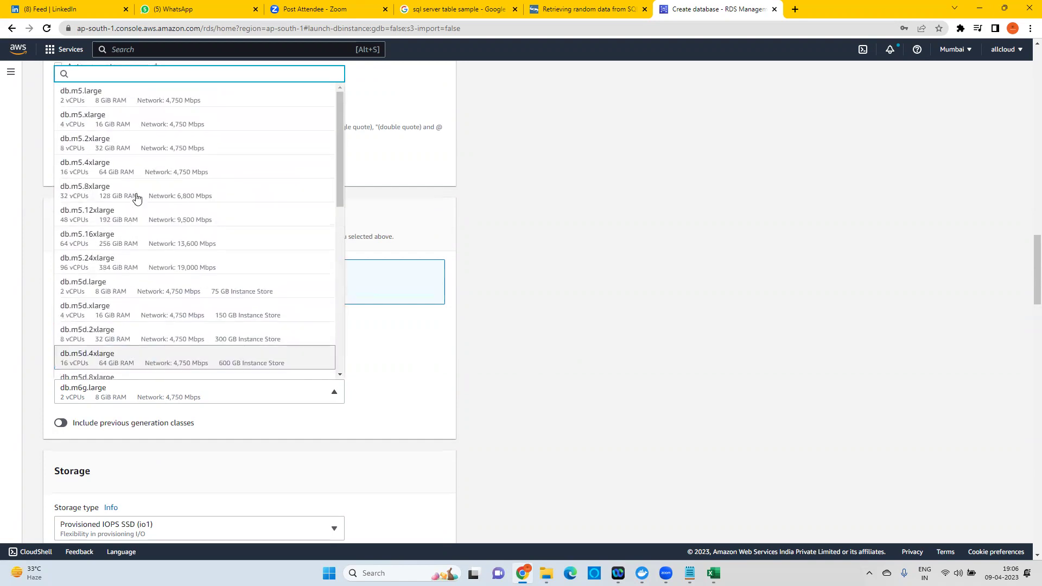
scroll(130, 195, up, 4)
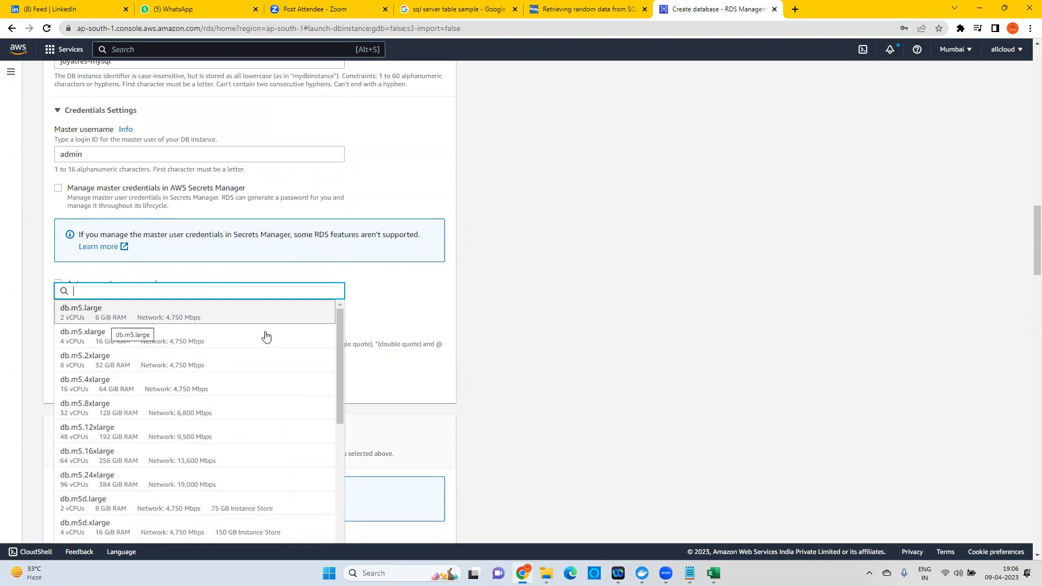
click(493, 424)
scroll(287, 395, down, 3)
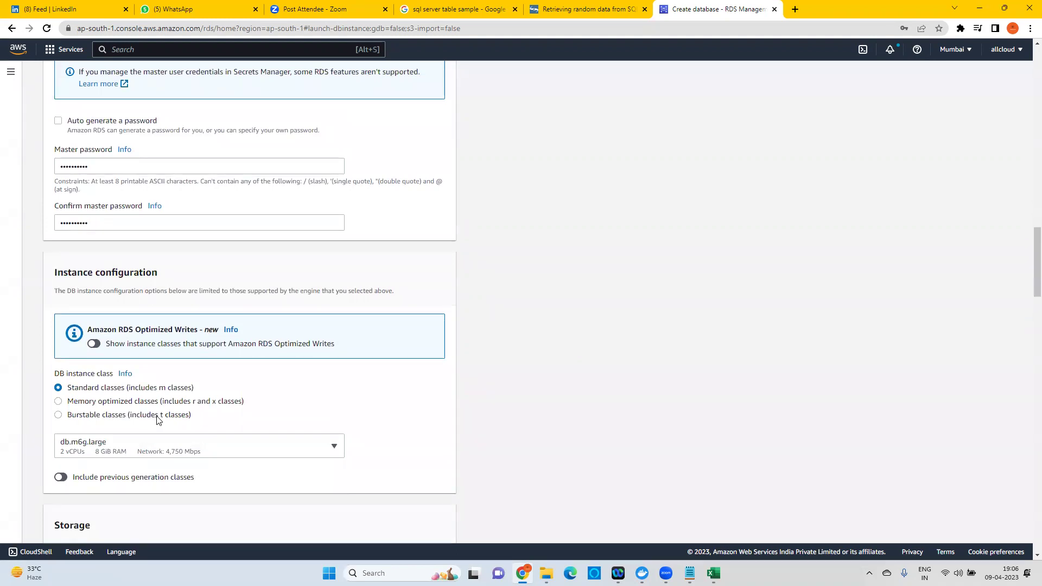
Switch to Burstable classes and select db.t3.small (2 vCPUs, 2 GiB RAM).
click(59, 416)
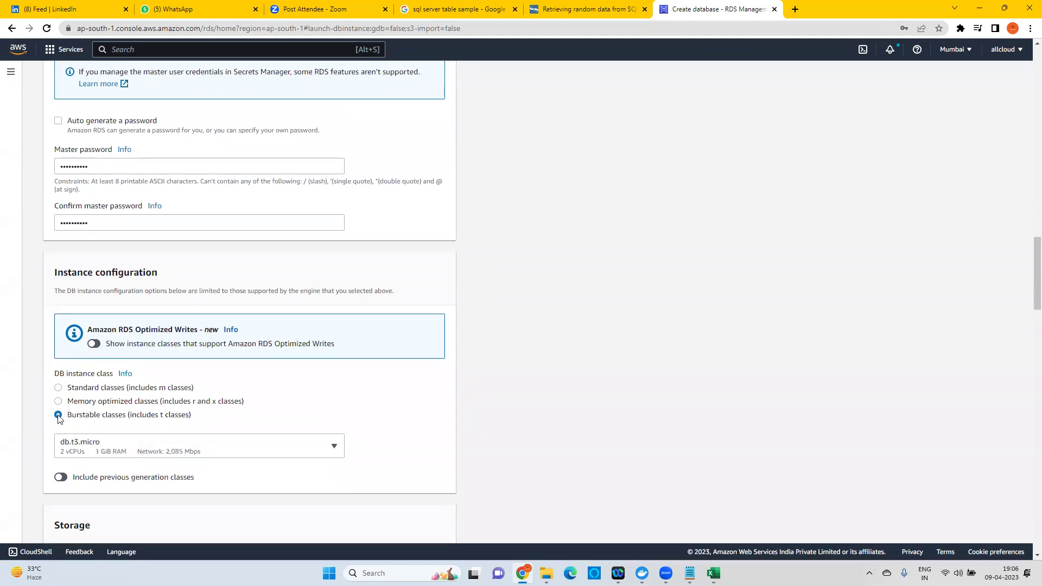
click(124, 454)
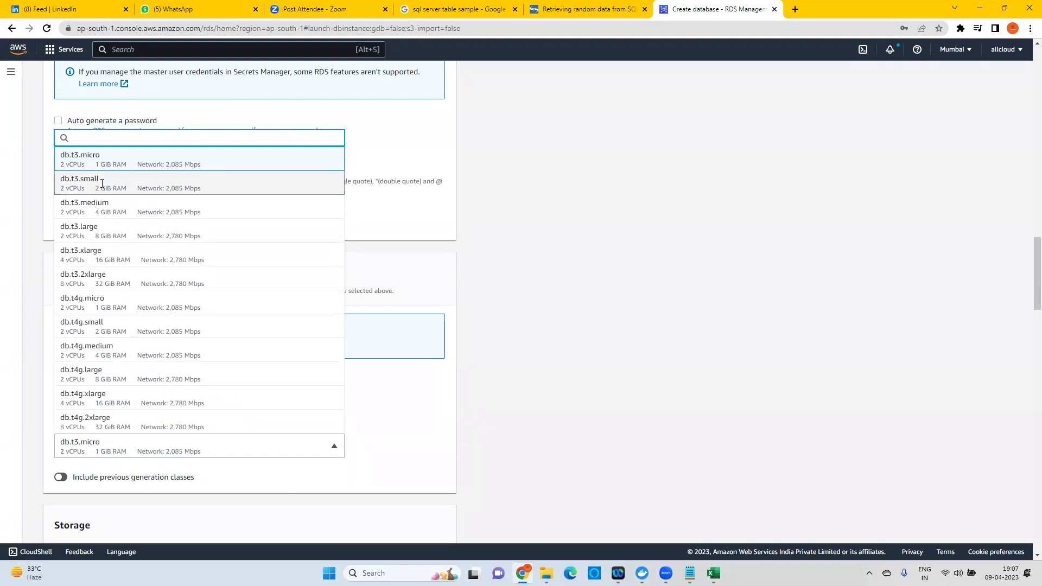
click(105, 185)
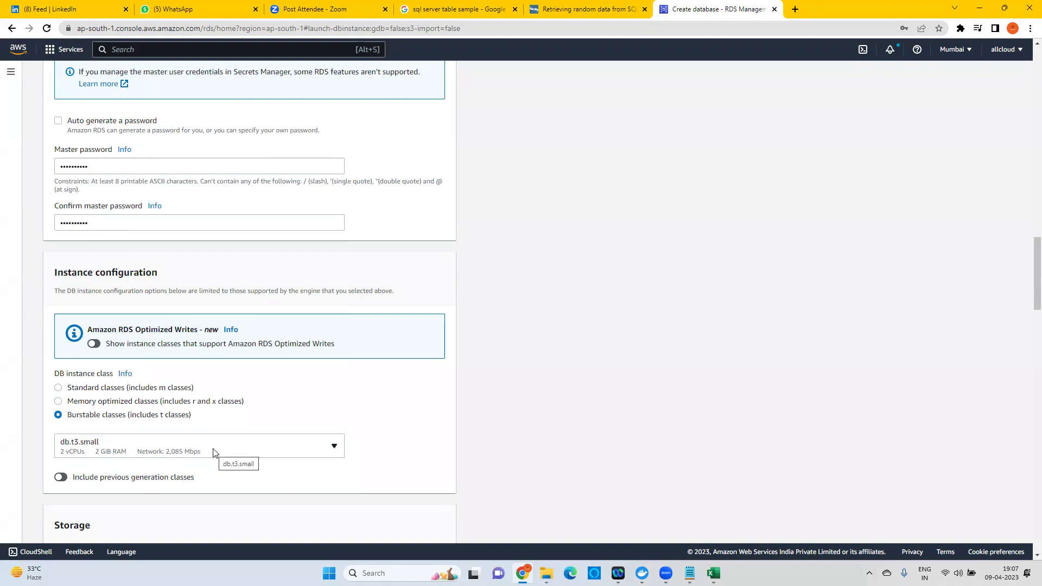
click(135, 451)
scroll(173, 369, up, 2)
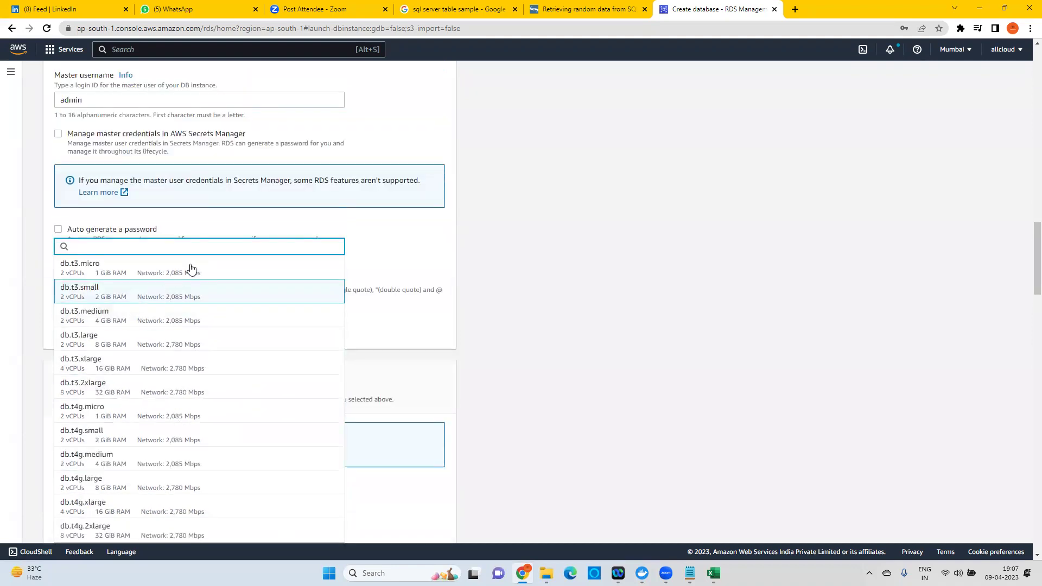
click(552, 281)
scroll(307, 353, down, 3)
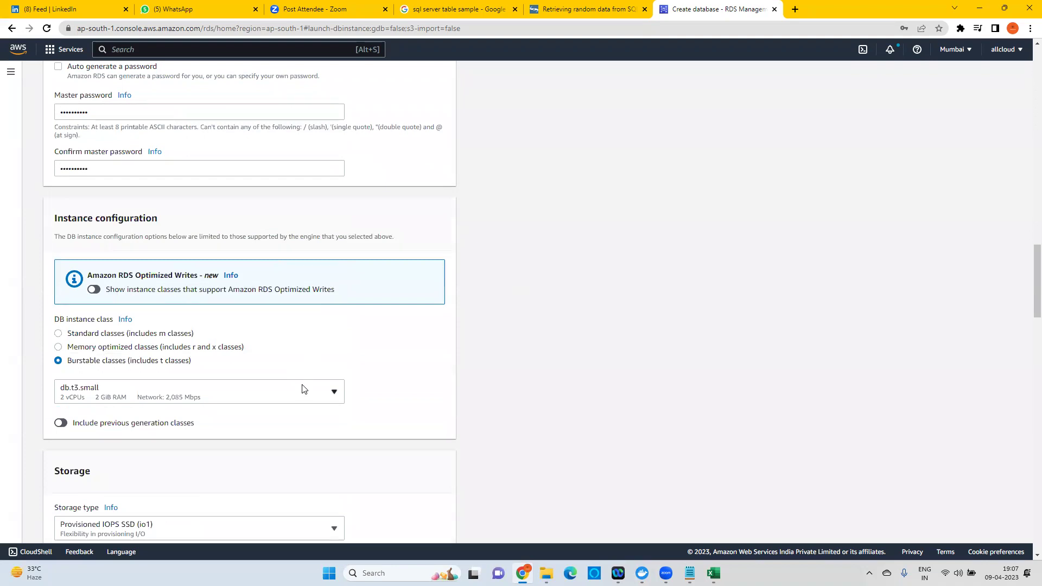
scroll(304, 386, down, 1)
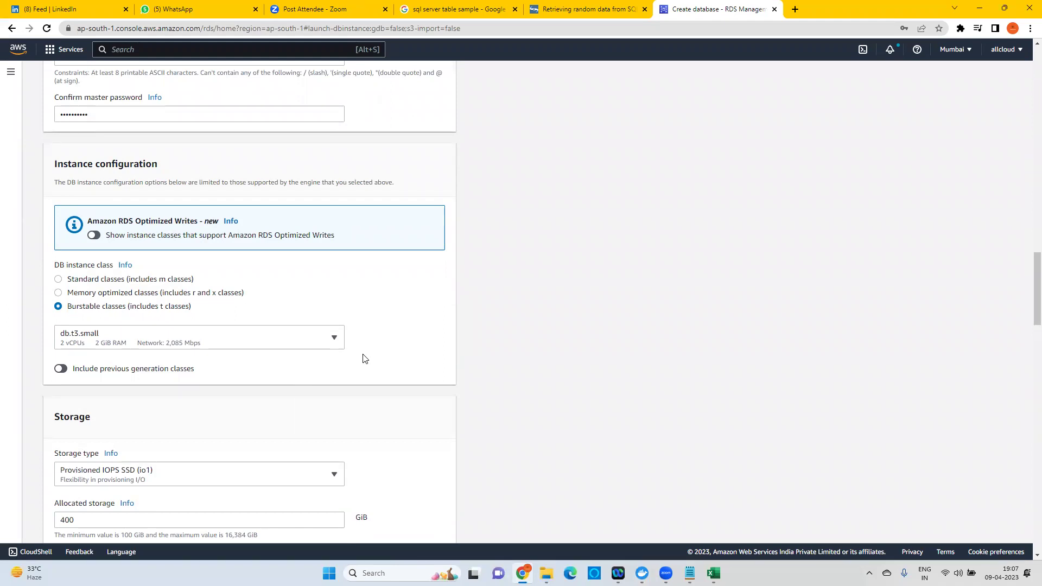
Change allocated storage from 400 to 100 GiB, leaving Provisioned IOPS at 3000.
scroll(310, 368, down, 2)
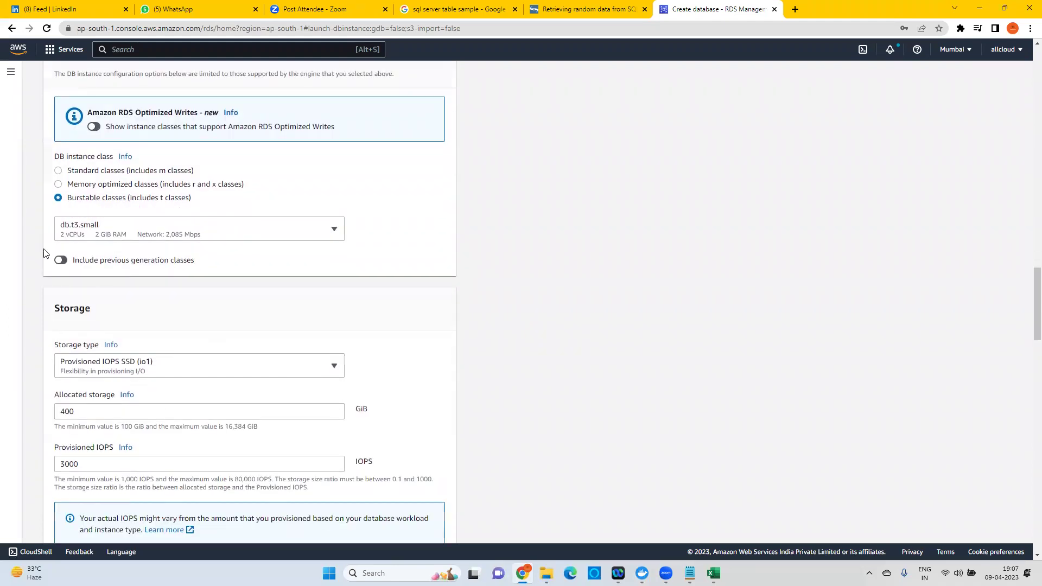
scroll(333, 310, down, 2)
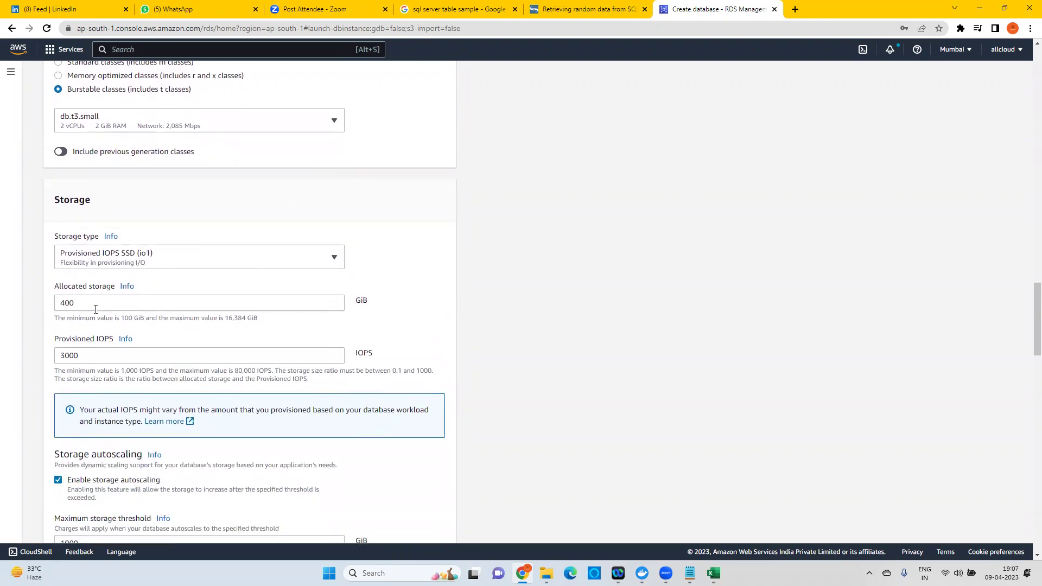
drag(99, 307, 50, 304)
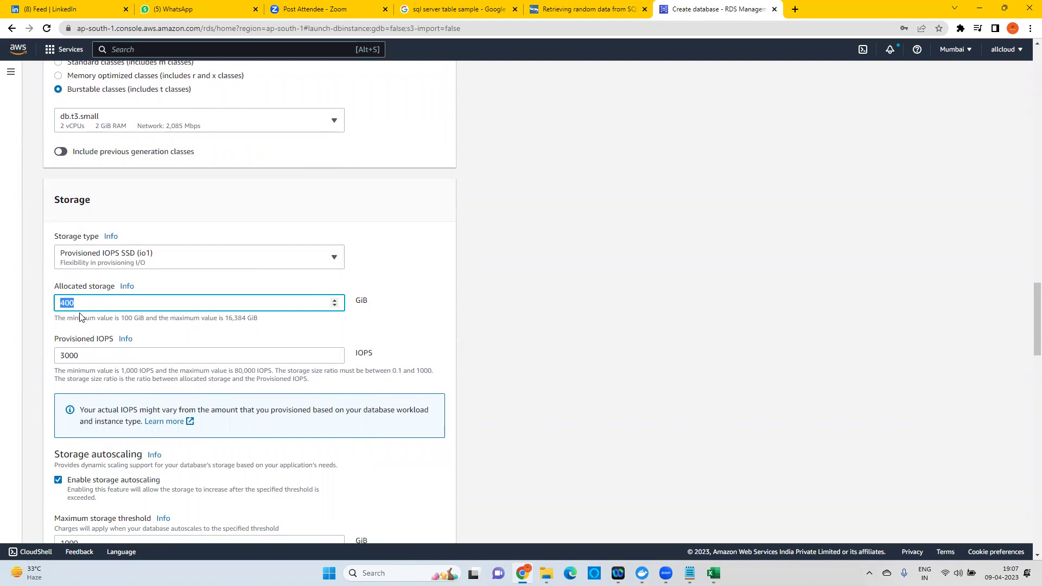
text(100)
double_click(77, 349)
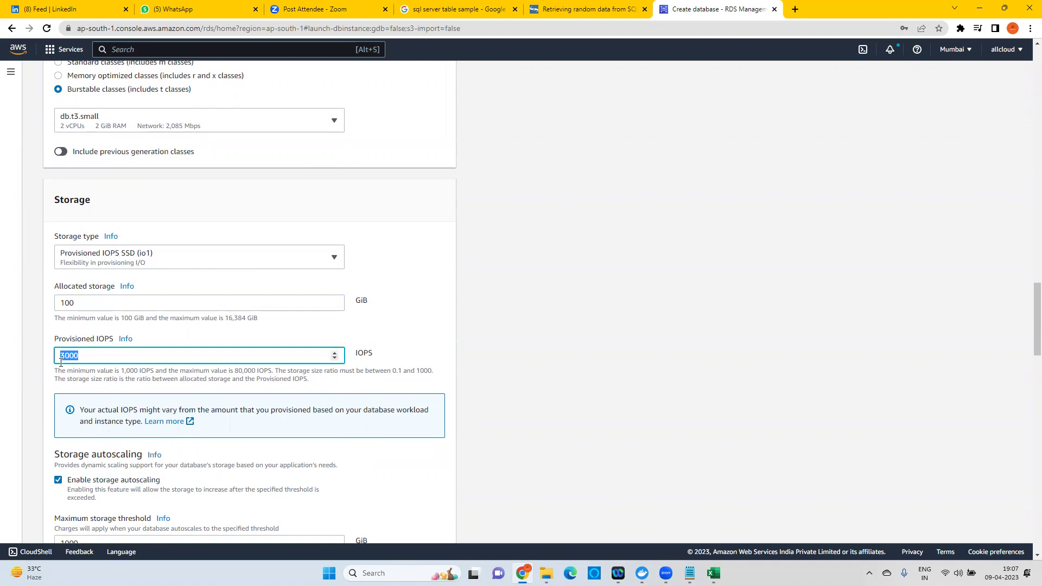
drag(66, 339, 114, 339)
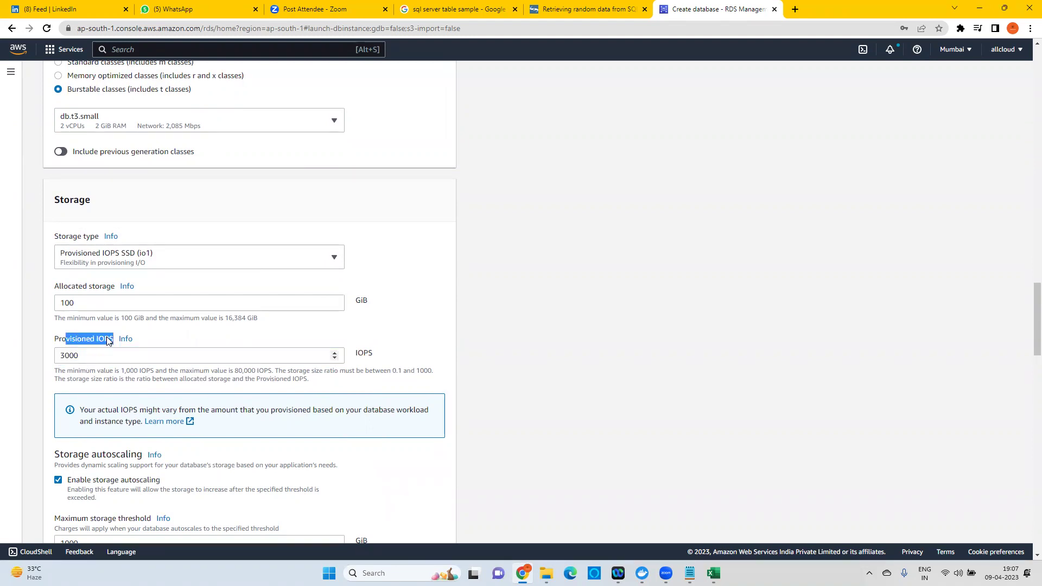
click(107, 340)
scroll(188, 263, down, 1)
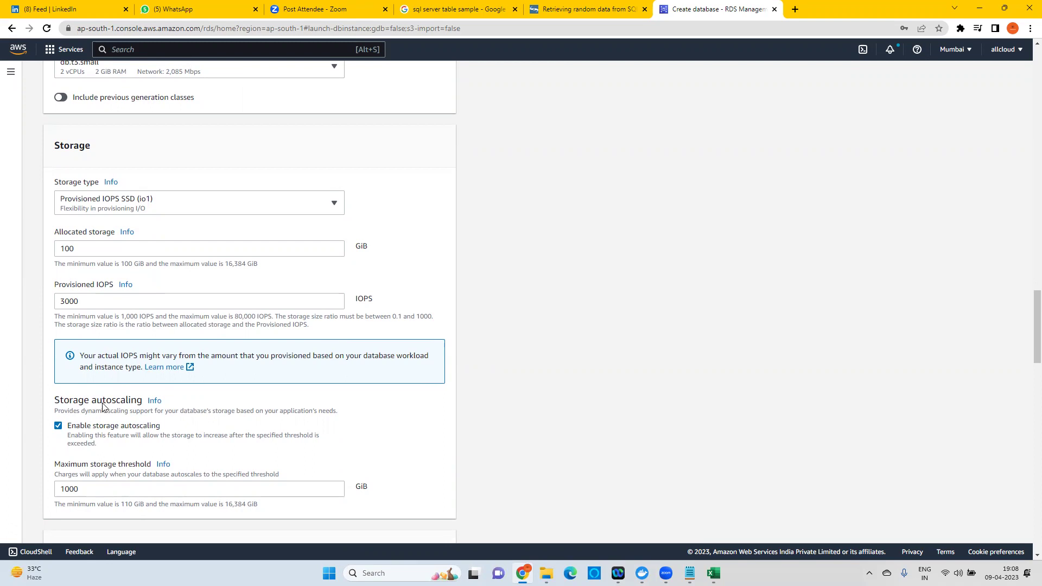
Lower the storage autoscaling maximum threshold from 1000 to 200 GiB, keeping autoscaling enabled.
double_click(61, 487)
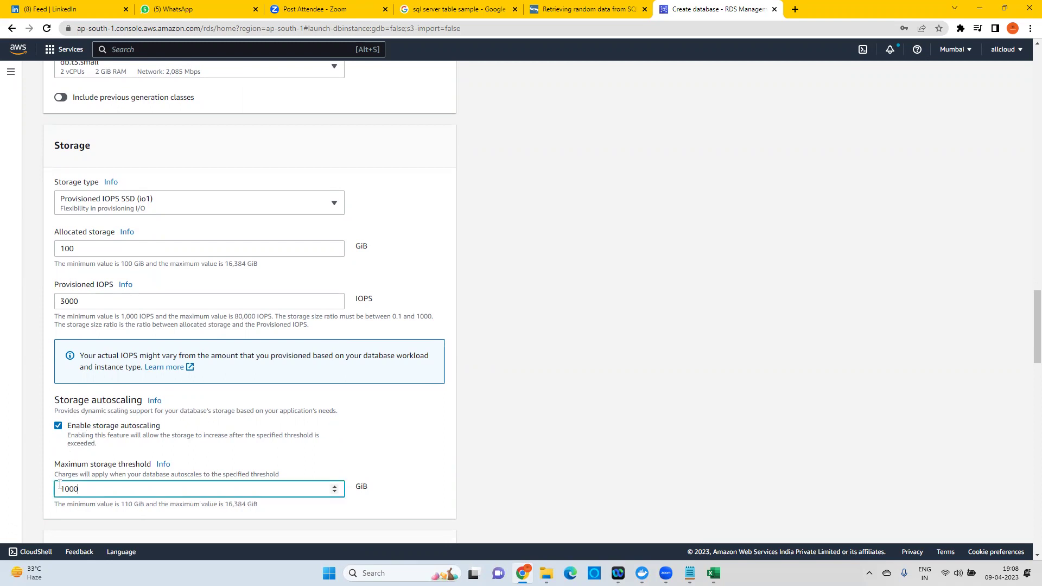
click(85, 428)
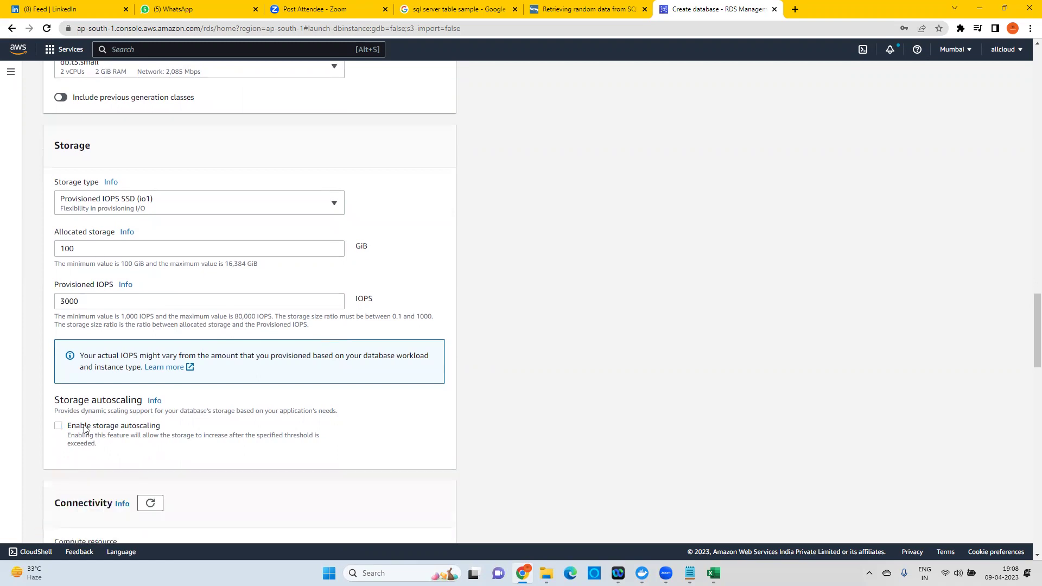
click(85, 428)
drag(329, 488, 25, 485)
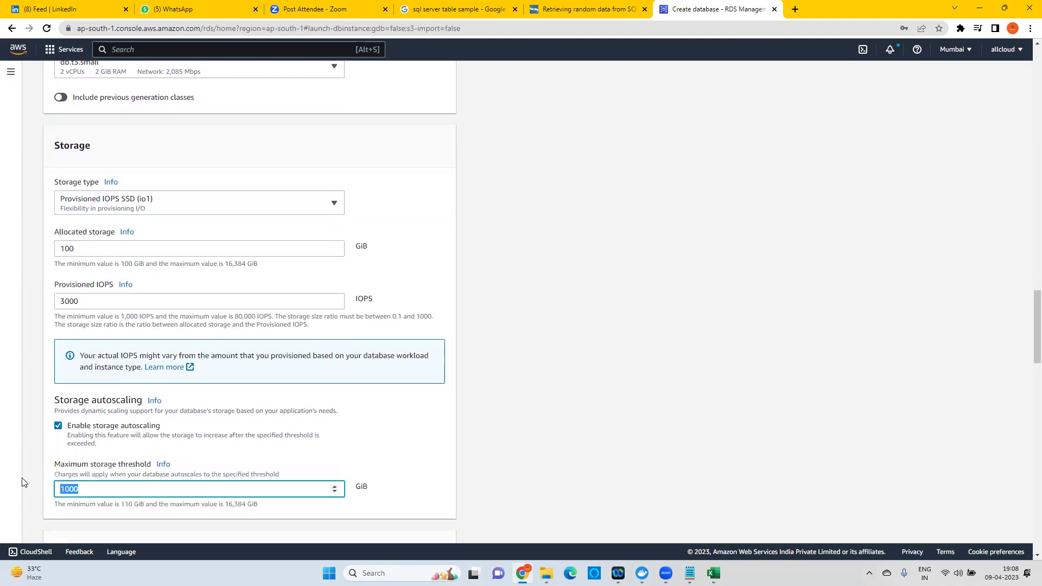
text(200)
scroll(138, 401, down, 2)
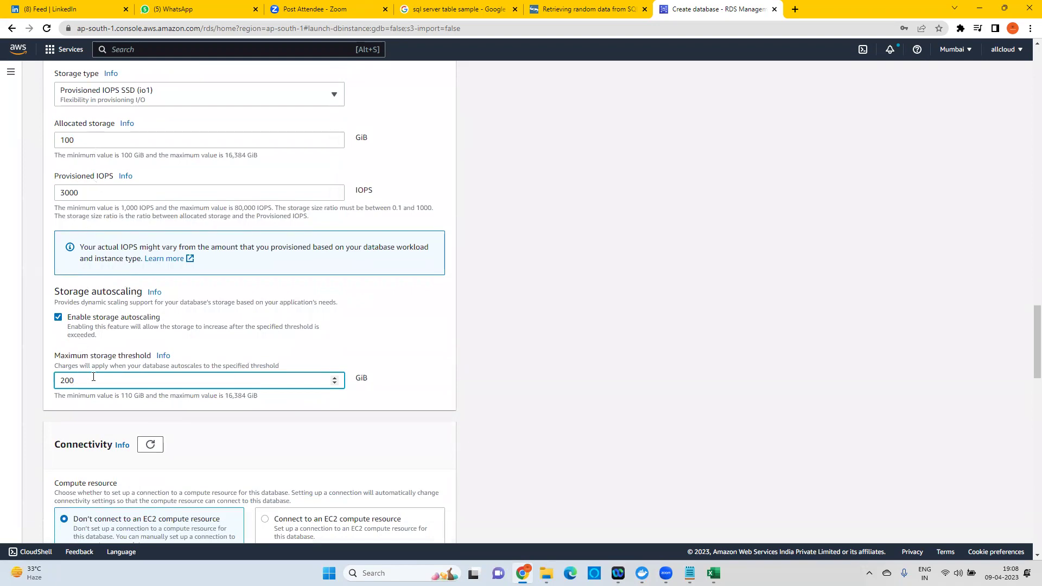
drag(82, 140, 52, 143)
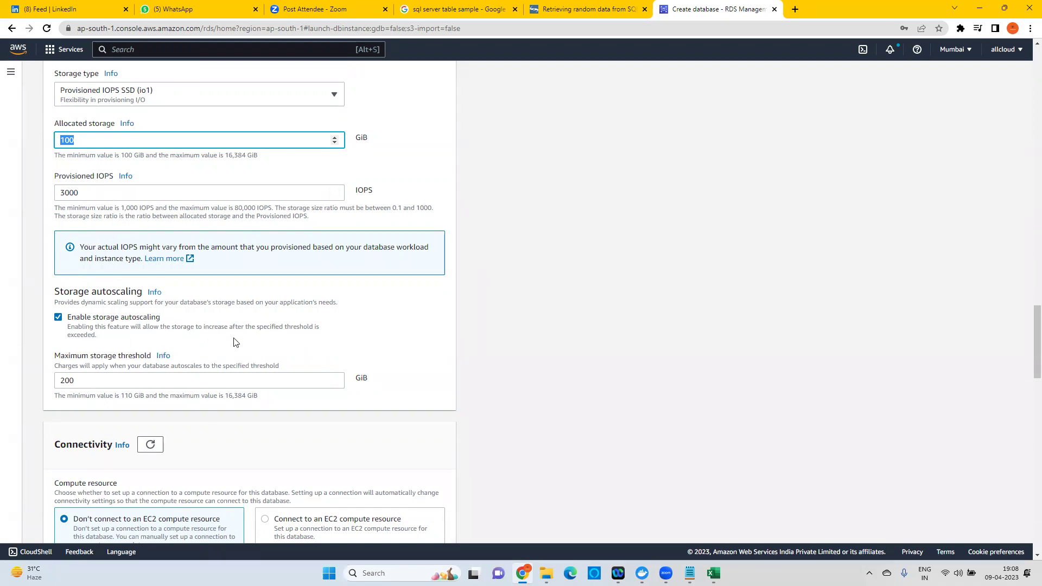
scroll(218, 342, down, 6)
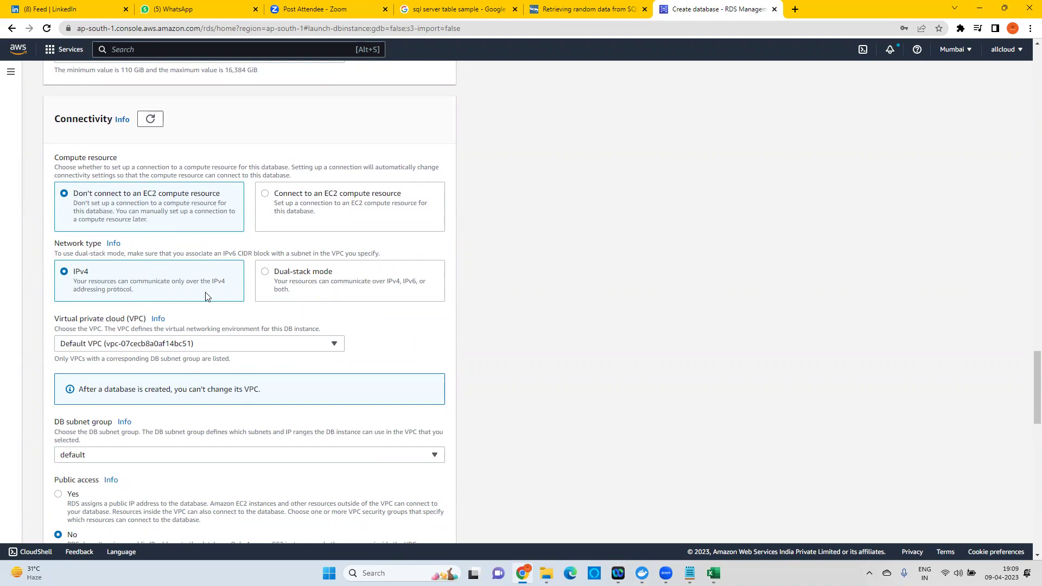
Make the database publicly accessible and create a new security group, starting its name.
scroll(206, 292, down, 2)
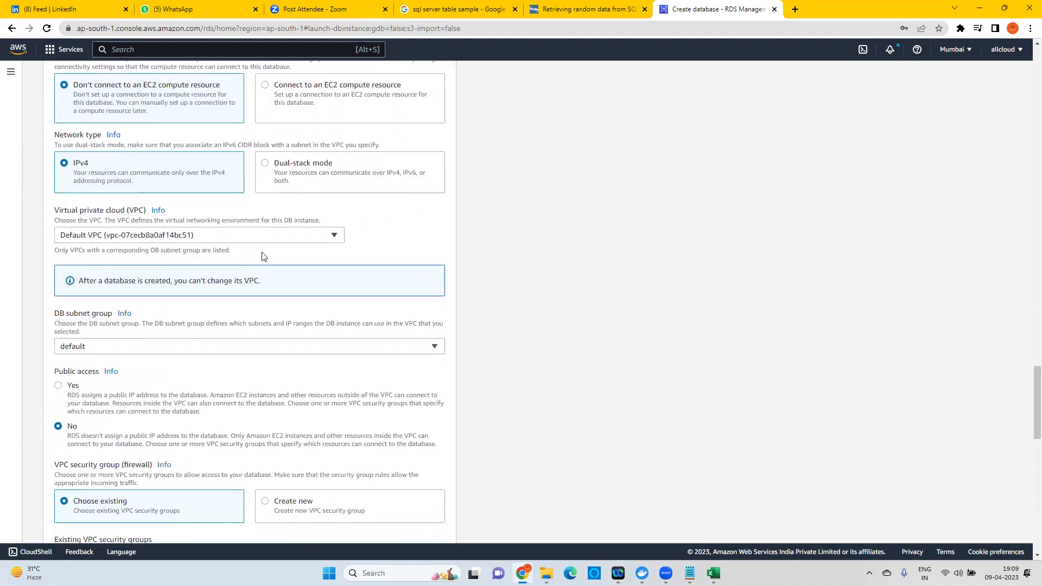
scroll(262, 255, down, 2)
click(58, 277)
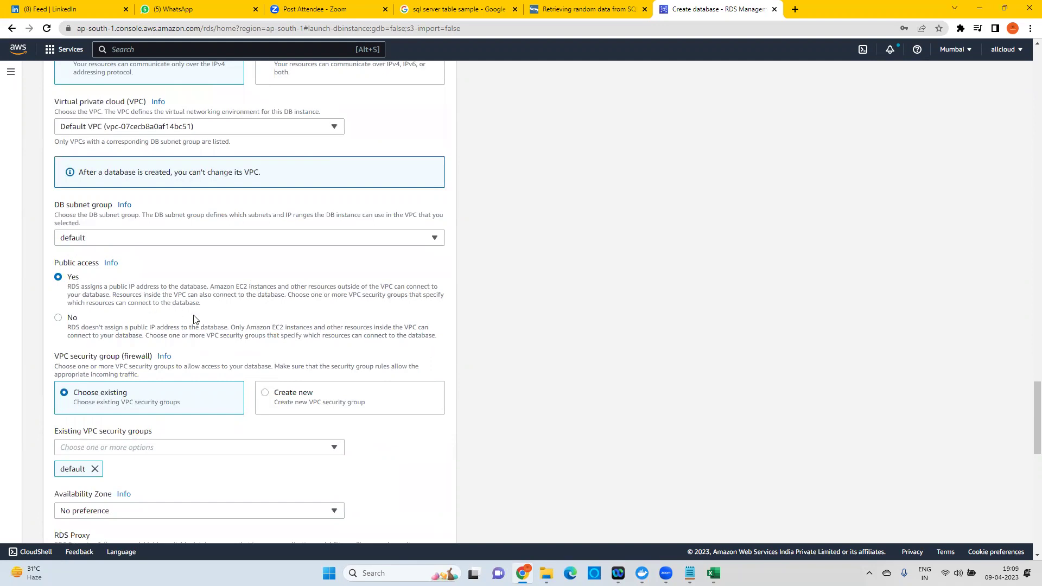
scroll(195, 322, down, 3)
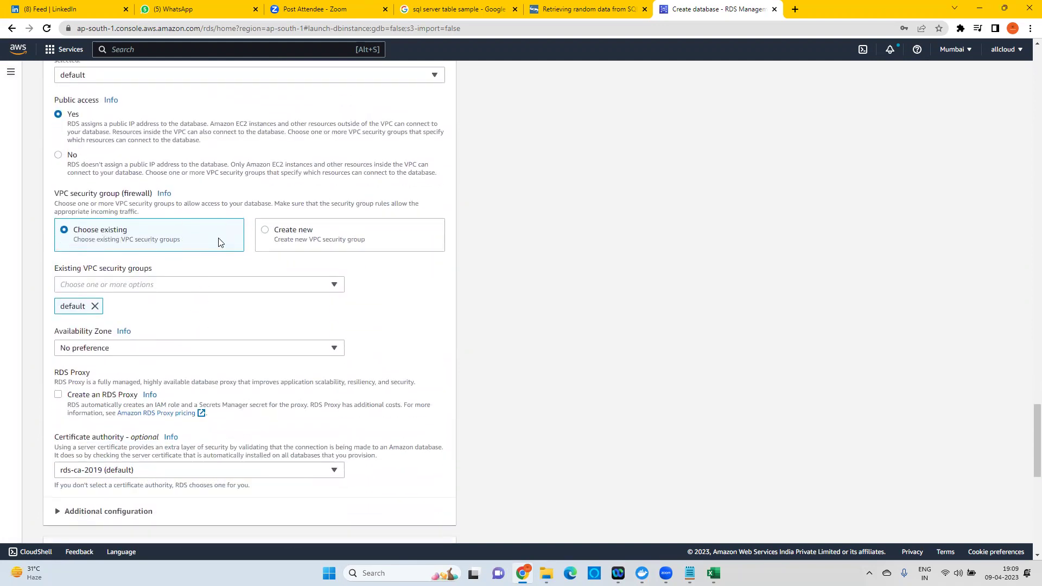
click(290, 235)
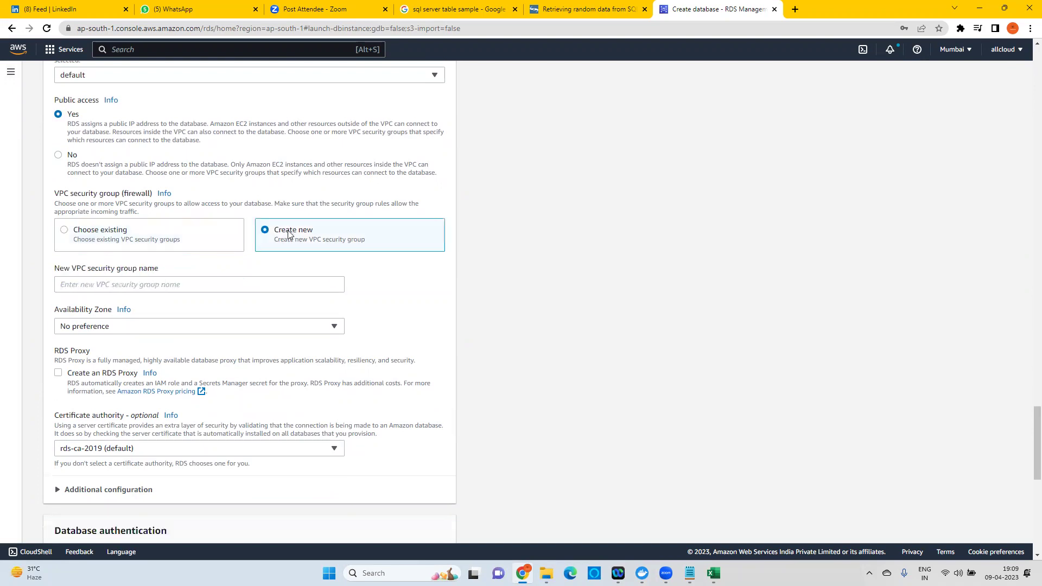
click(106, 287)
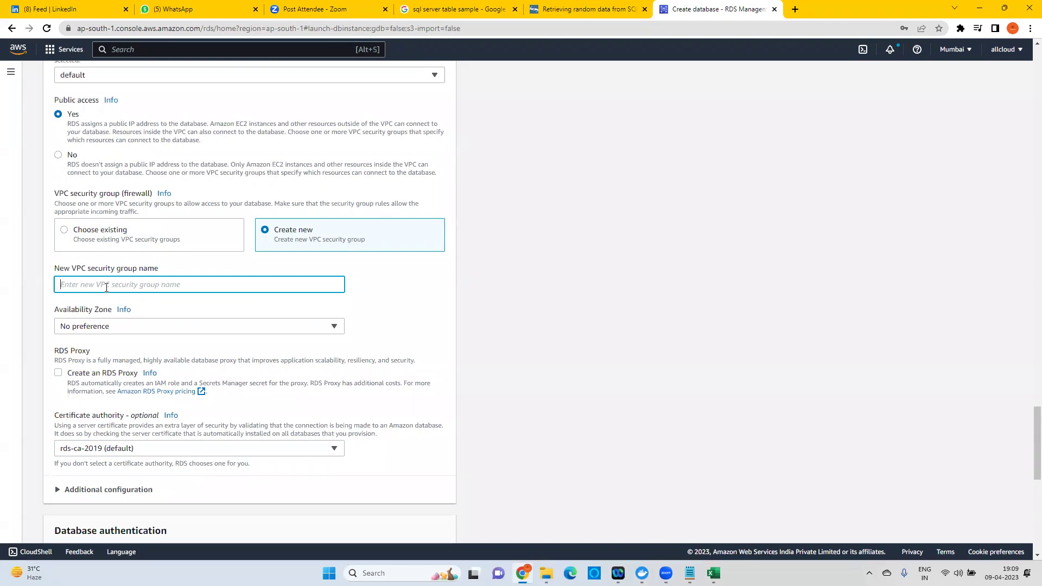
text(m)
Place it in zone ap-south-1b, turn off Enhanced monitoring, and create the database.
click(106, 327)
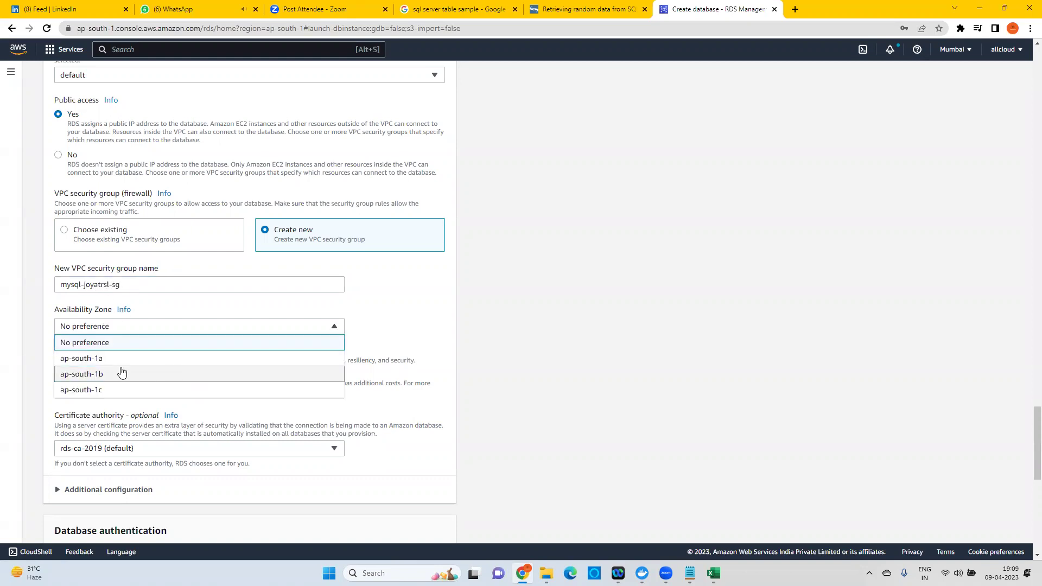
click(122, 374)
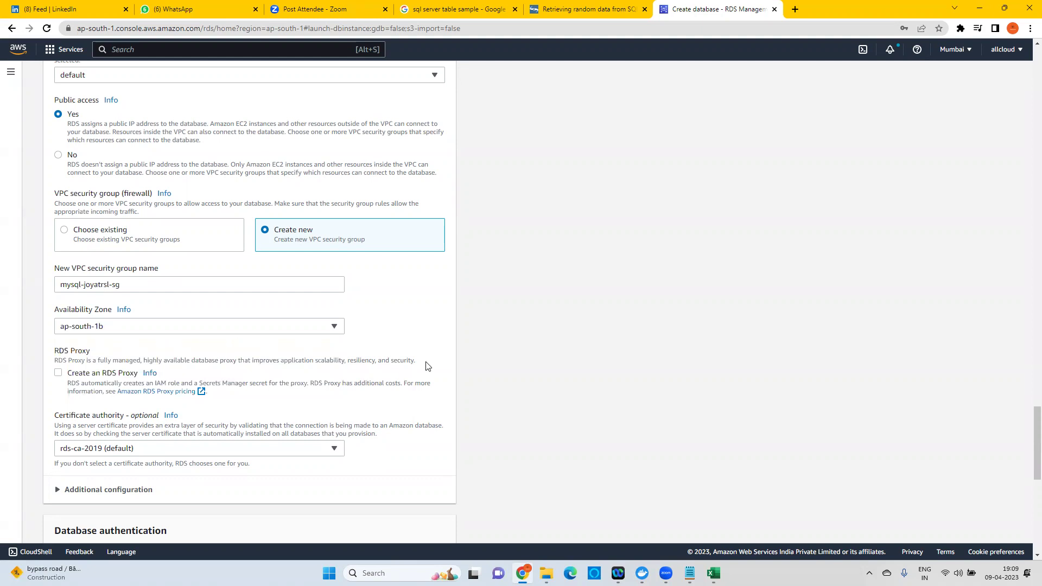
scroll(426, 366, down, 2)
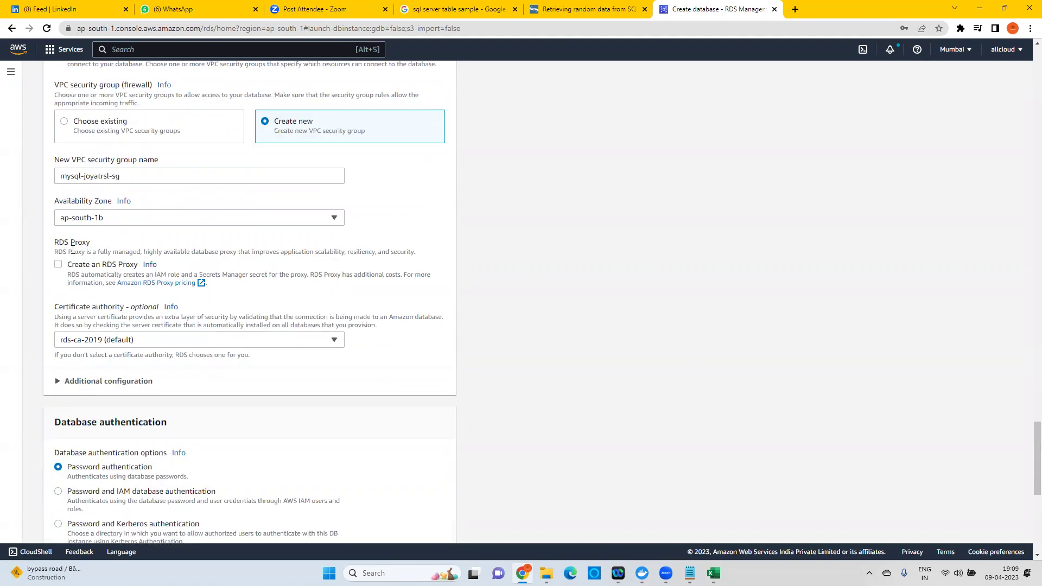
scroll(405, 349, down, 1)
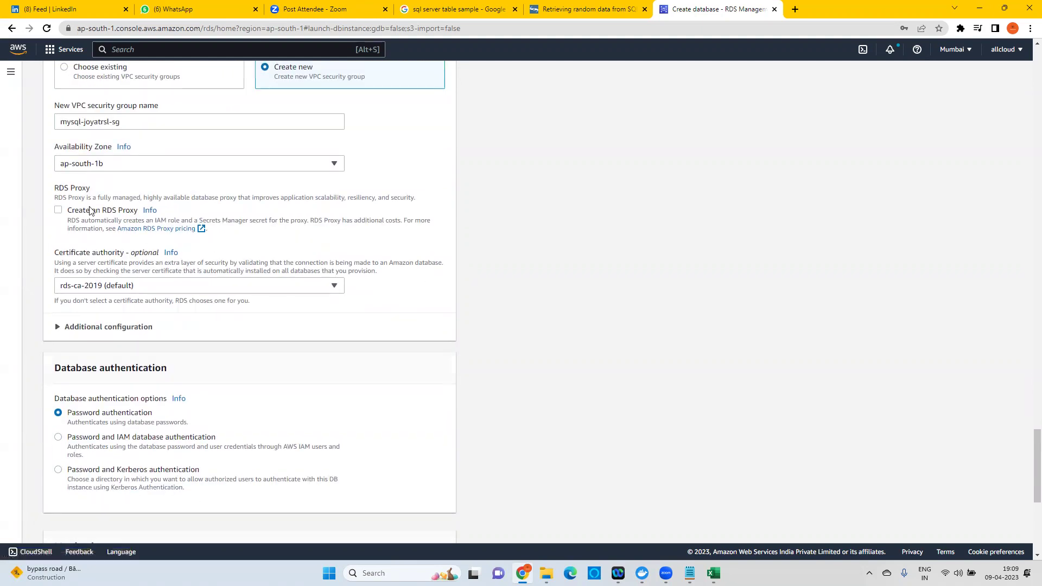
scroll(224, 326, down, 2)
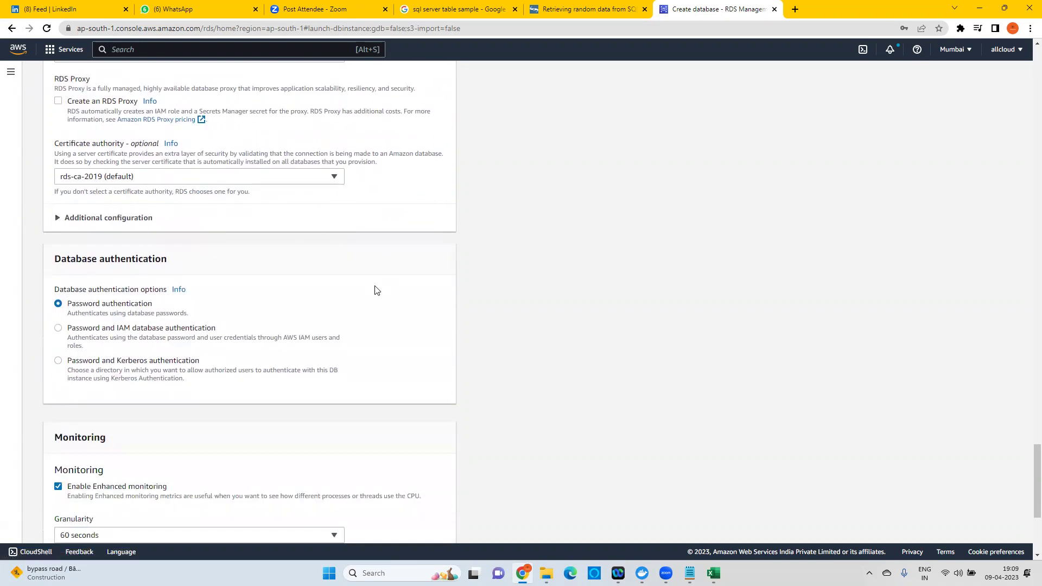
scroll(377, 291, down, 2)
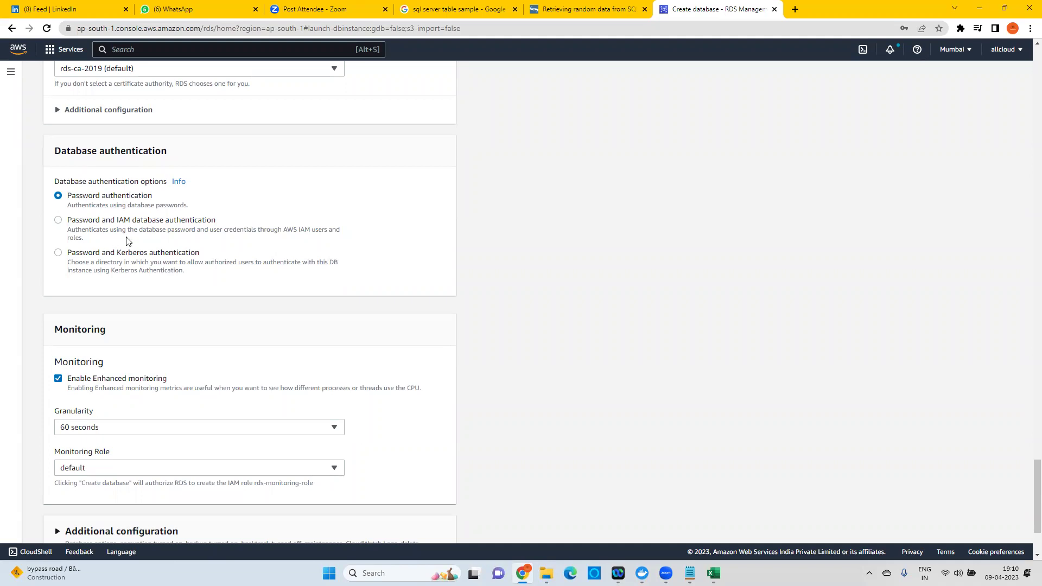
scroll(170, 284, down, 2)
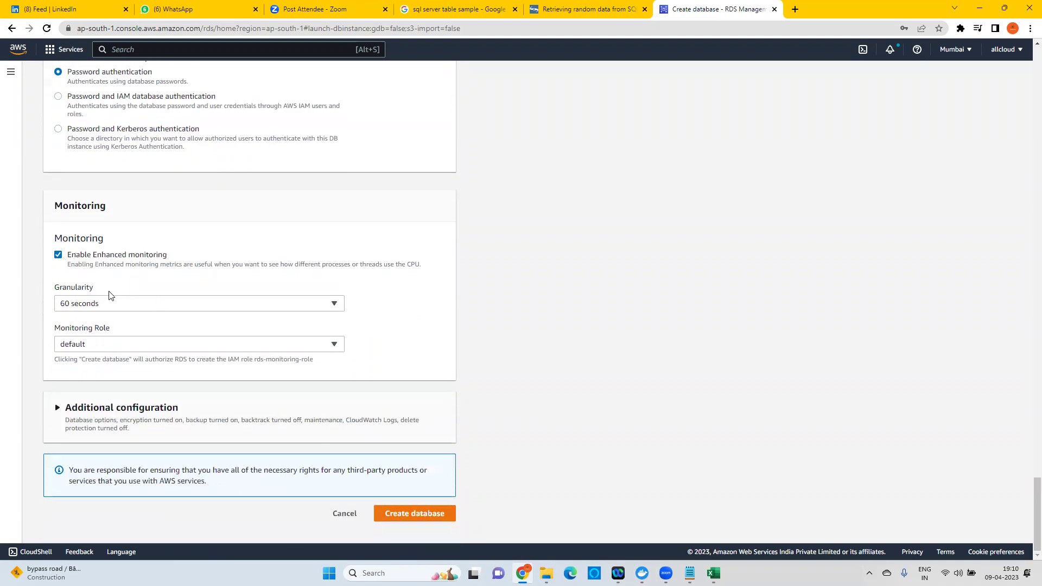
click(59, 255)
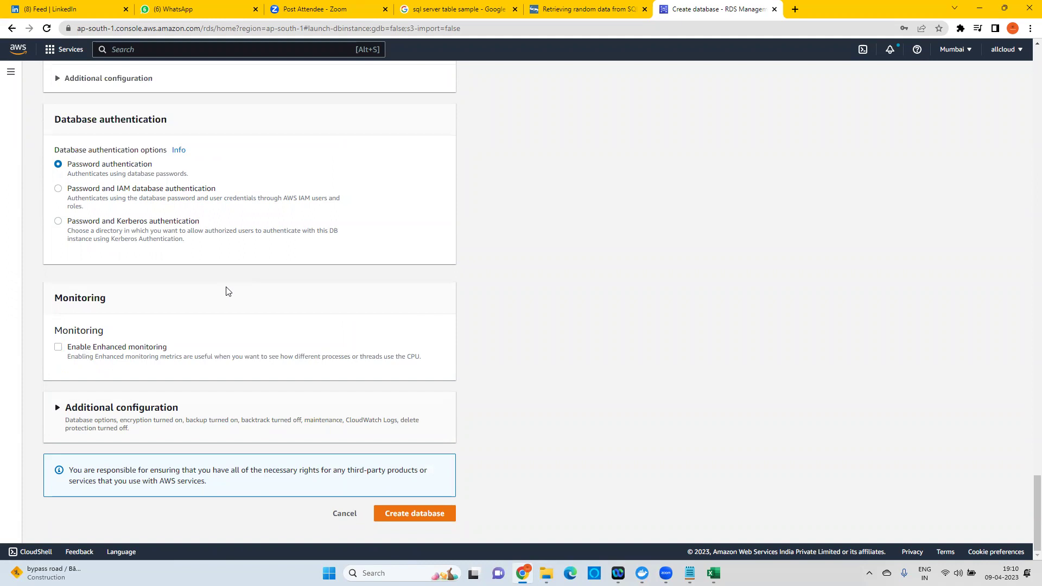
click(419, 514)
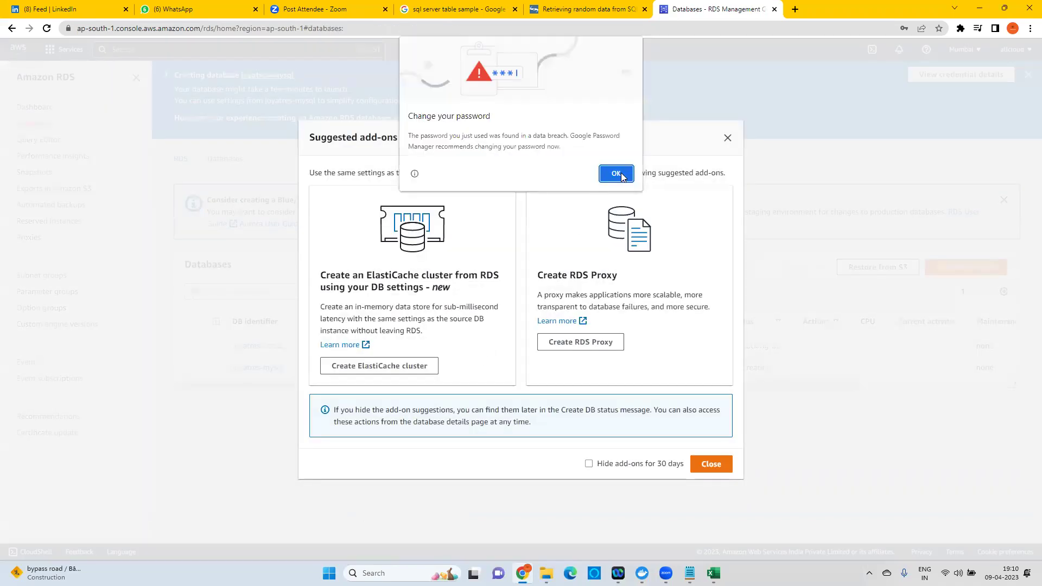
Dismiss the password warning and add-ons dialog, refresh the list, and close the Blue/Green notice.
click(730, 139)
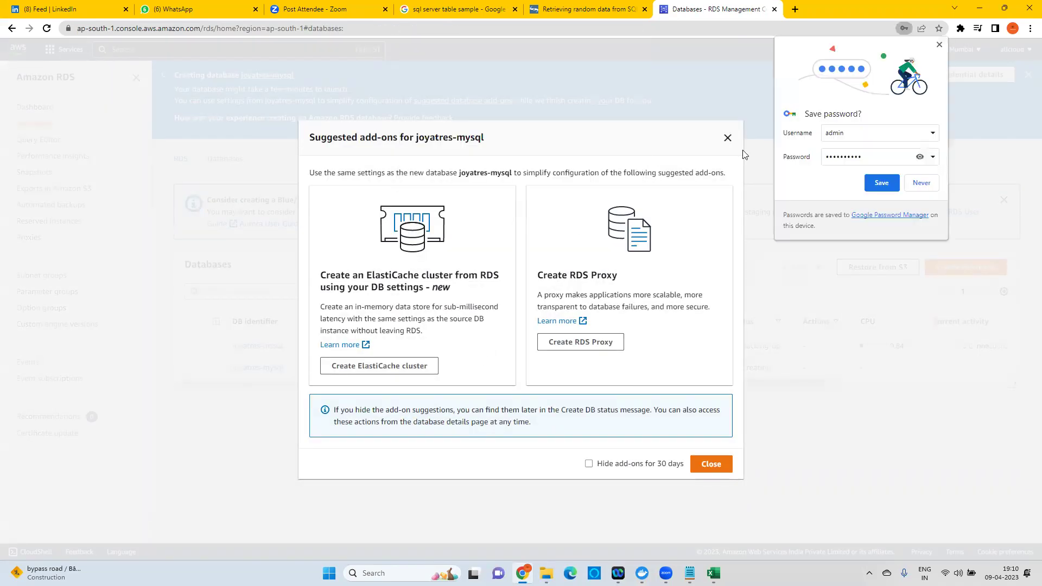
click(922, 184)
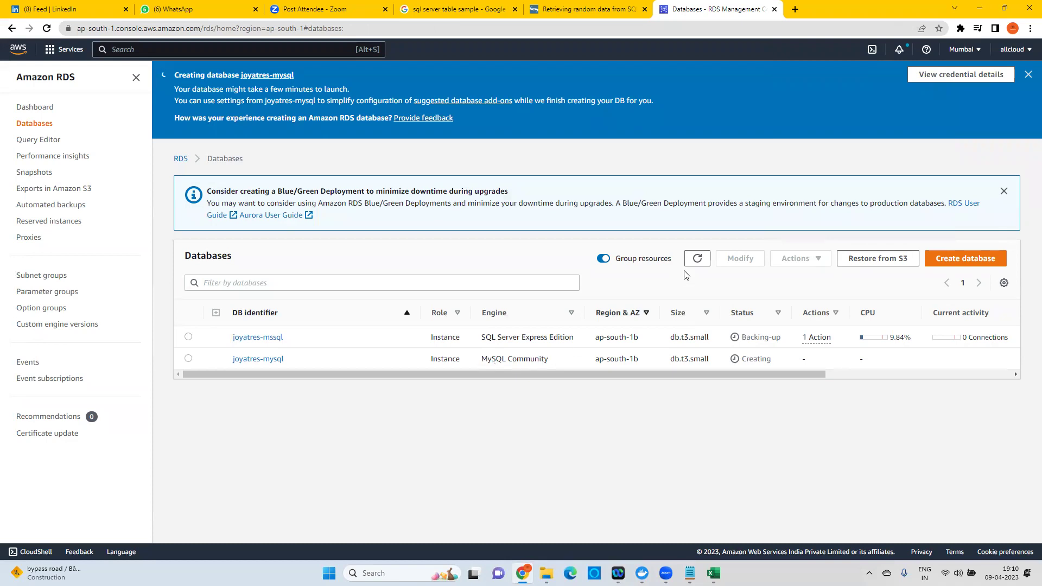
click(697, 259)
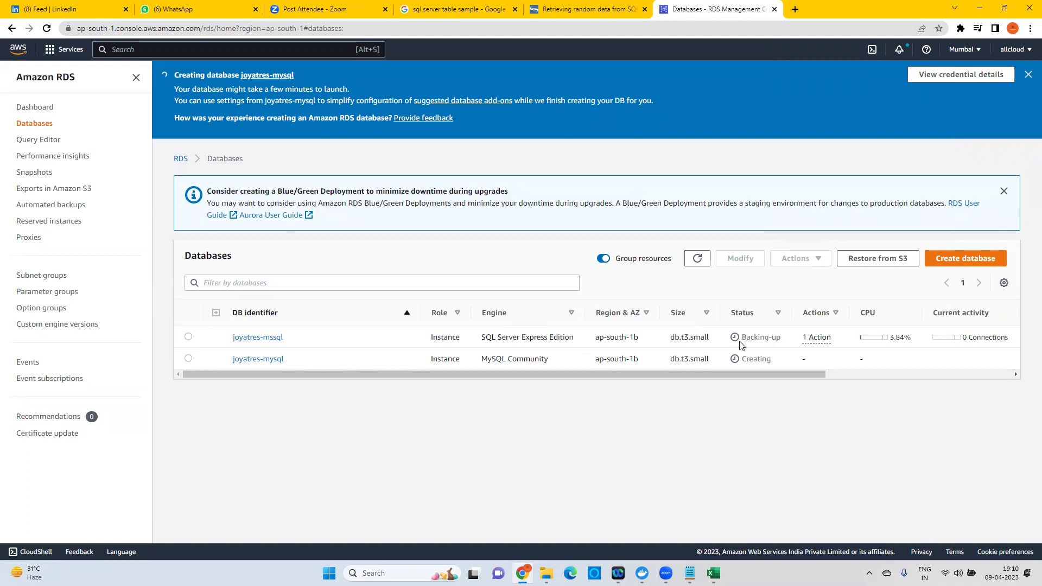
drag(763, 338, 780, 339)
click(652, 448)
click(1003, 192)
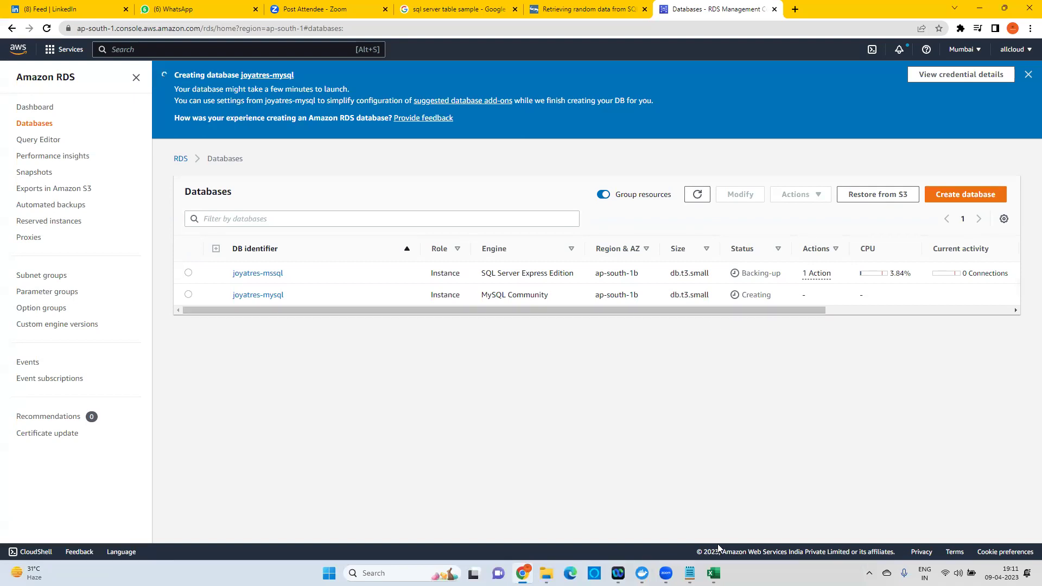
click(689, 573)
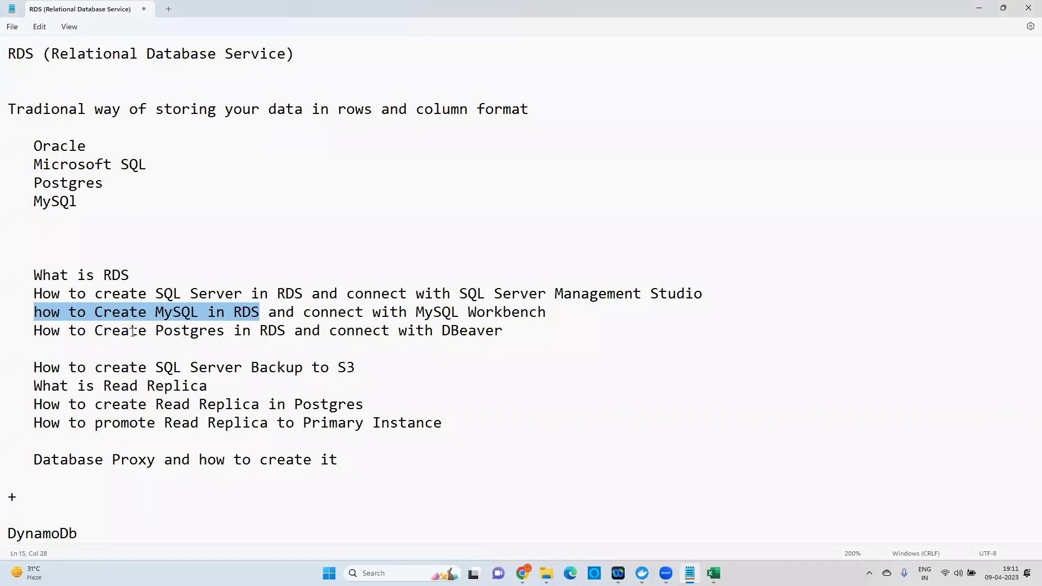
click(134, 331)
drag(34, 313, 269, 314)
drag(445, 307, 560, 307)
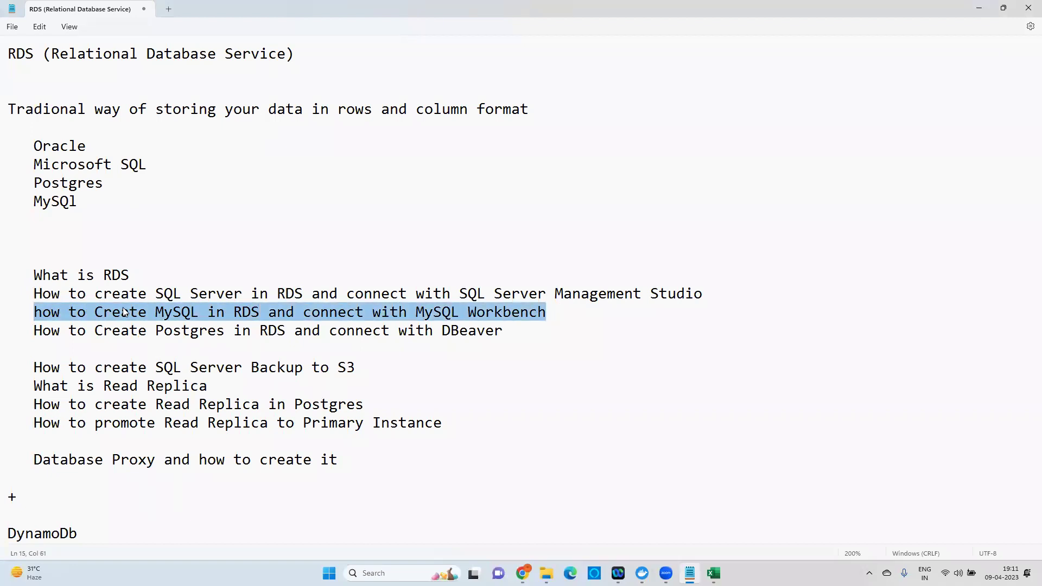
drag(34, 294, 553, 314)
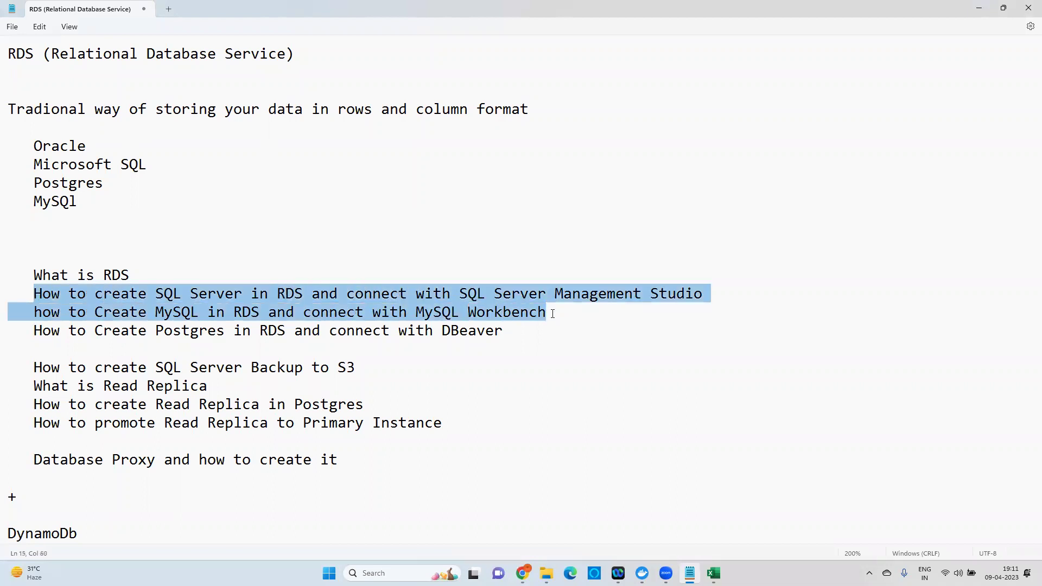
drag(33, 331, 288, 330)
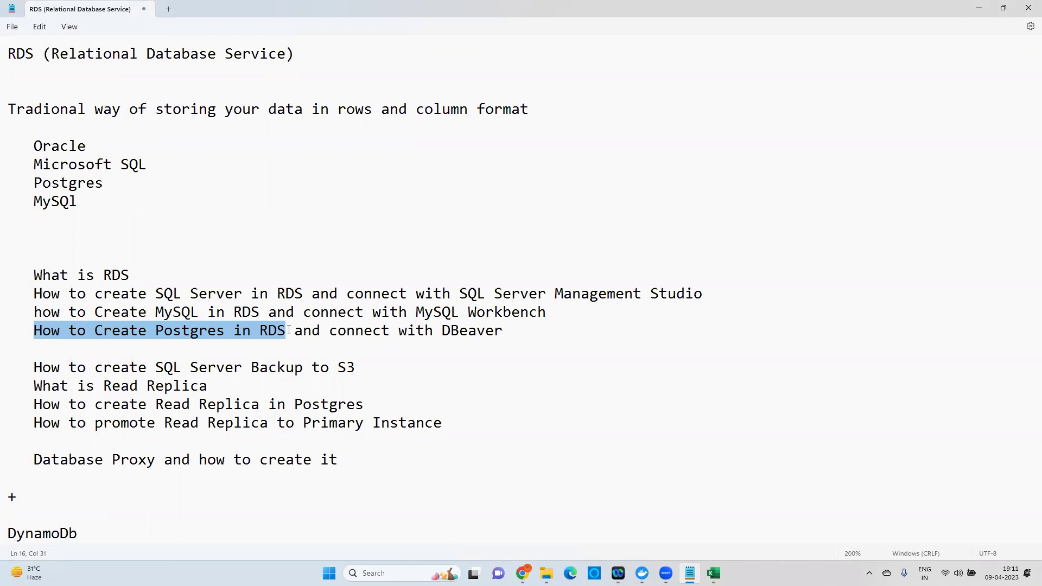
click(178, 354)
drag(156, 331, 223, 330)
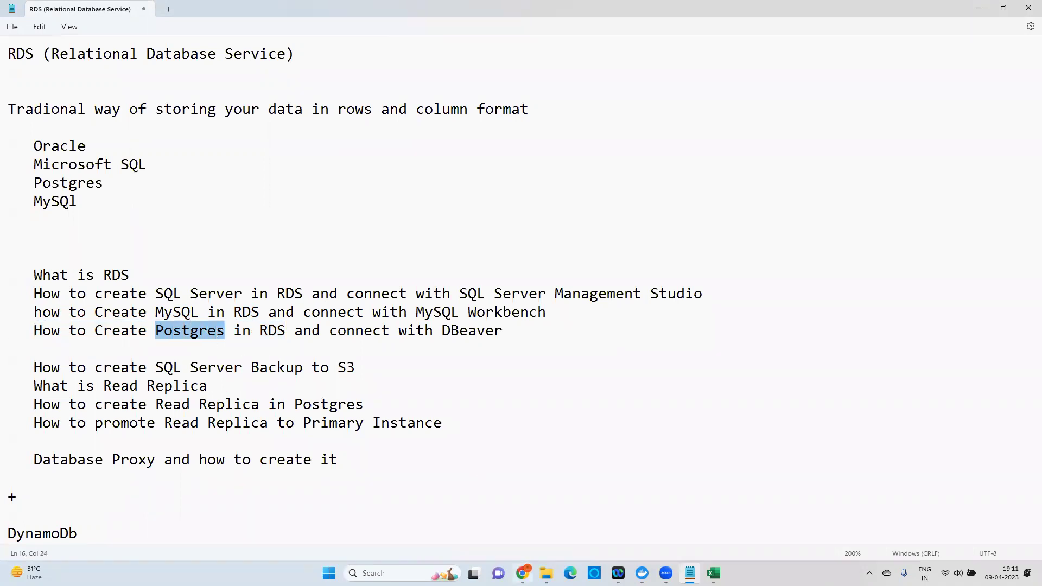
key(alt+Tab)
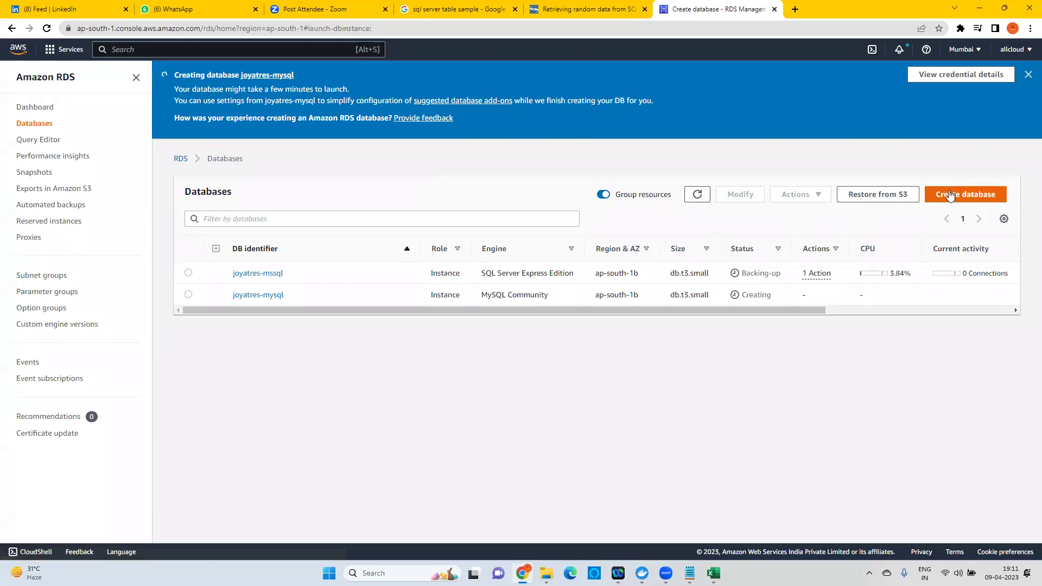
Start creating another database and choose PostgreSQL as the engine.
click(949, 196)
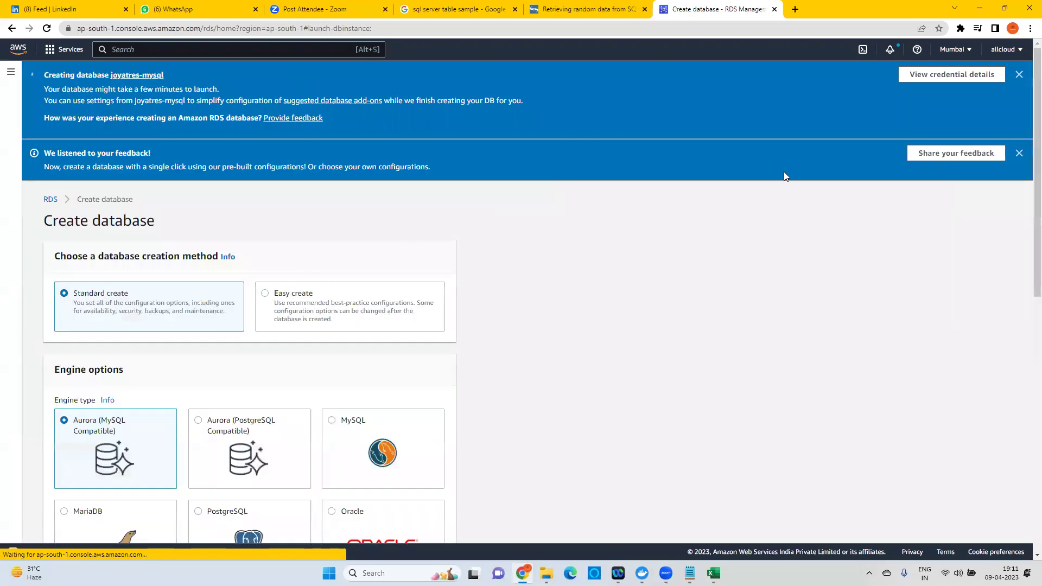
click(1020, 74)
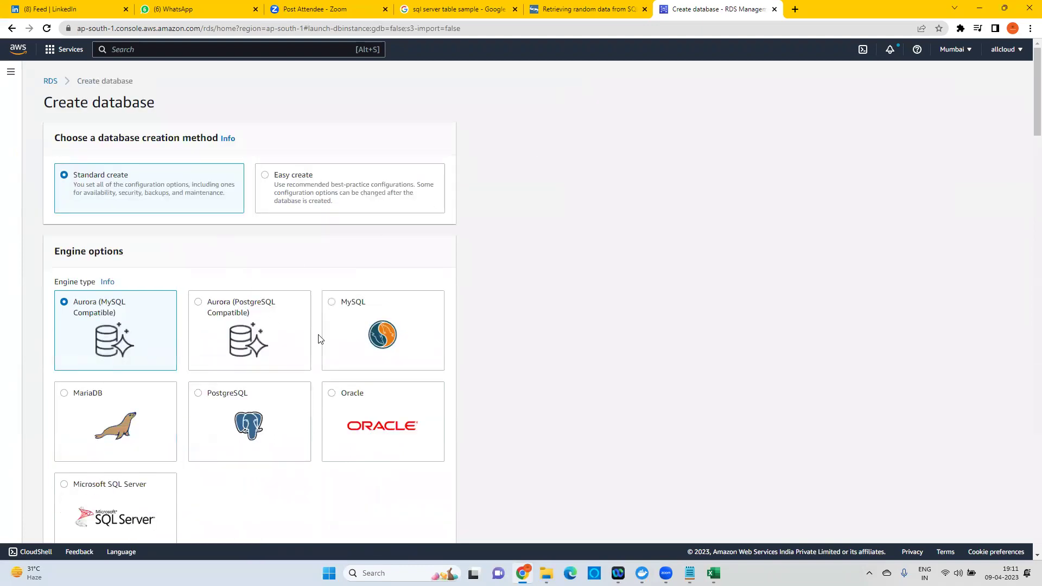
scroll(318, 338, down, 2)
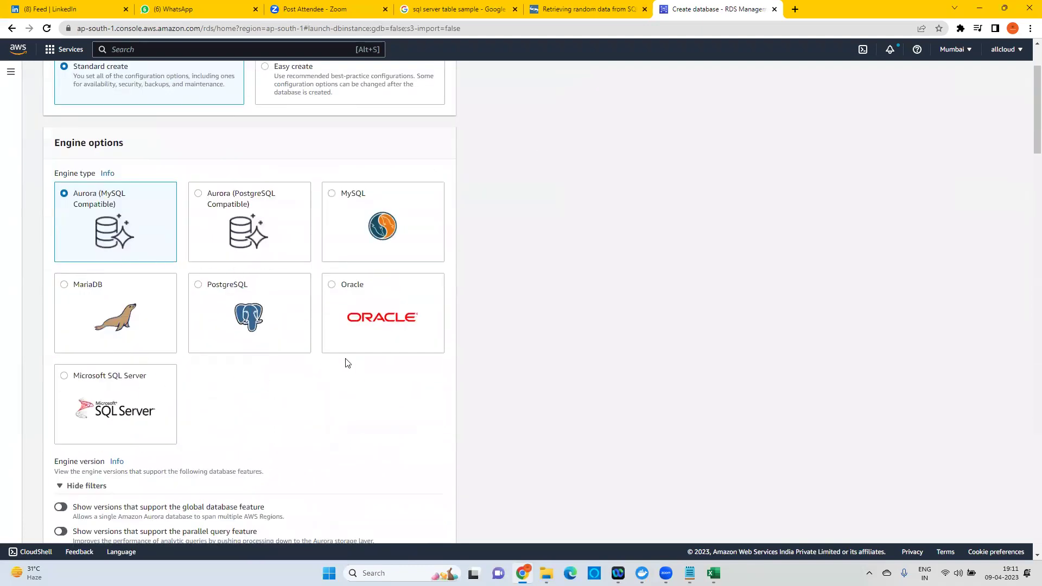
click(210, 310)
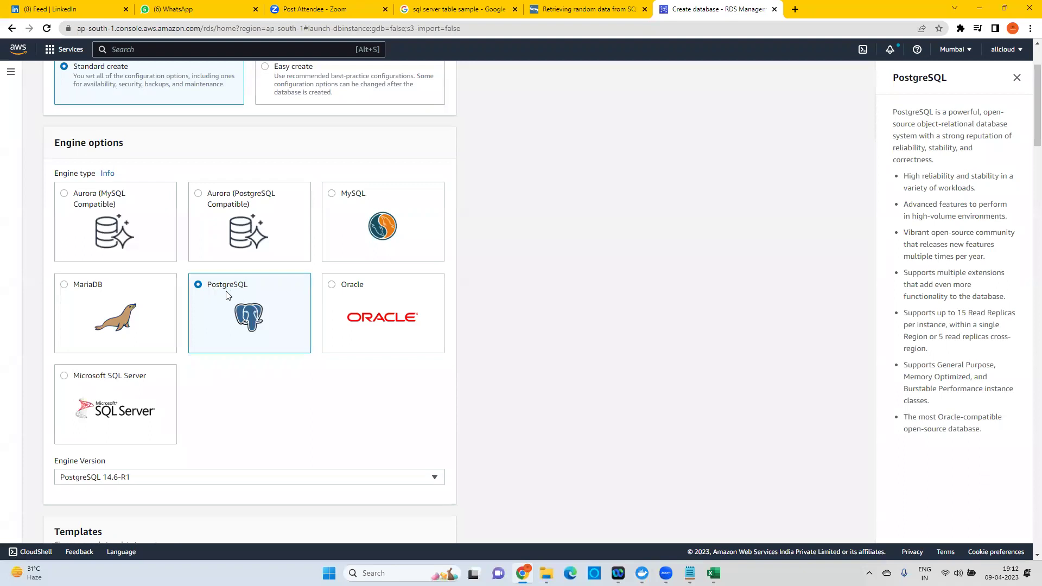
click(1017, 80)
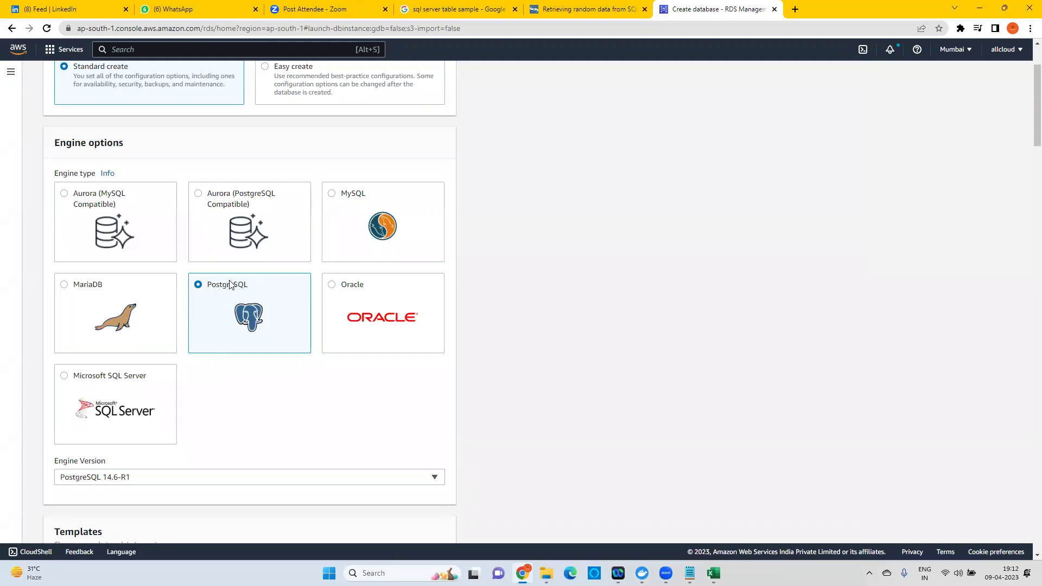
scroll(511, 338, down, 1)
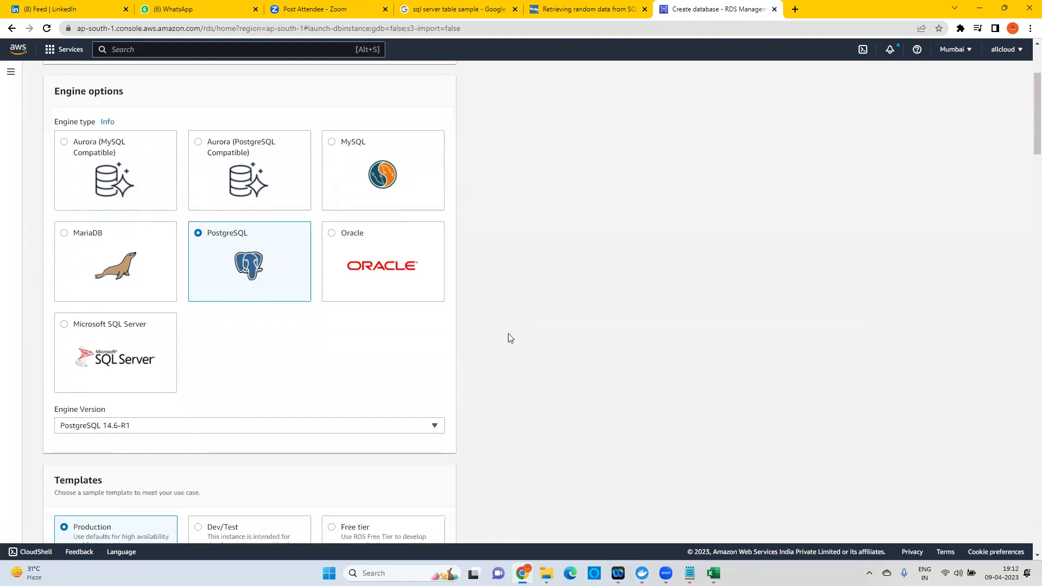
scroll(510, 334, down, 2)
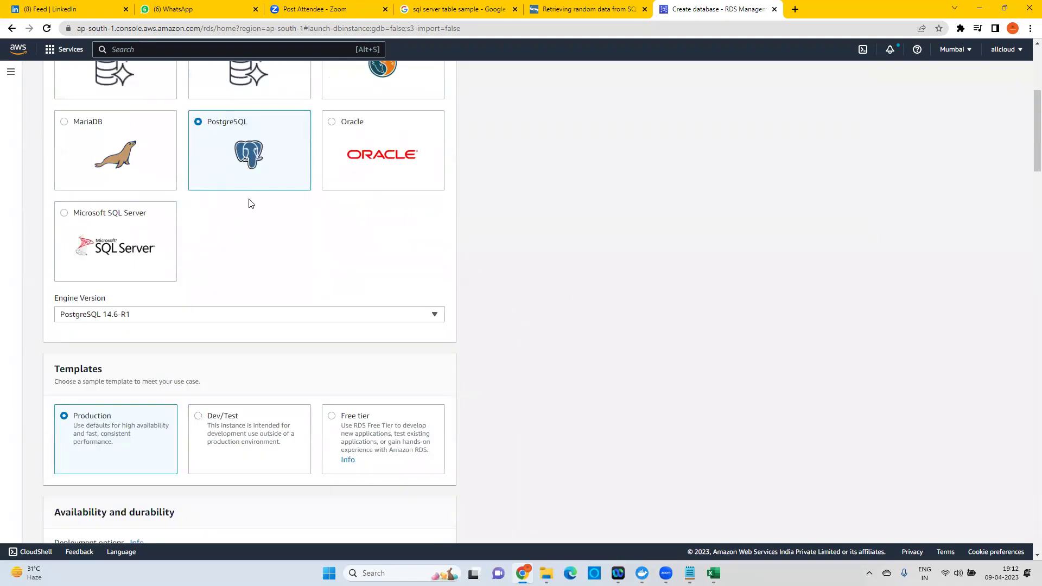
Select PostgreSQL 14.6-R1 as the engine version.
click(133, 317)
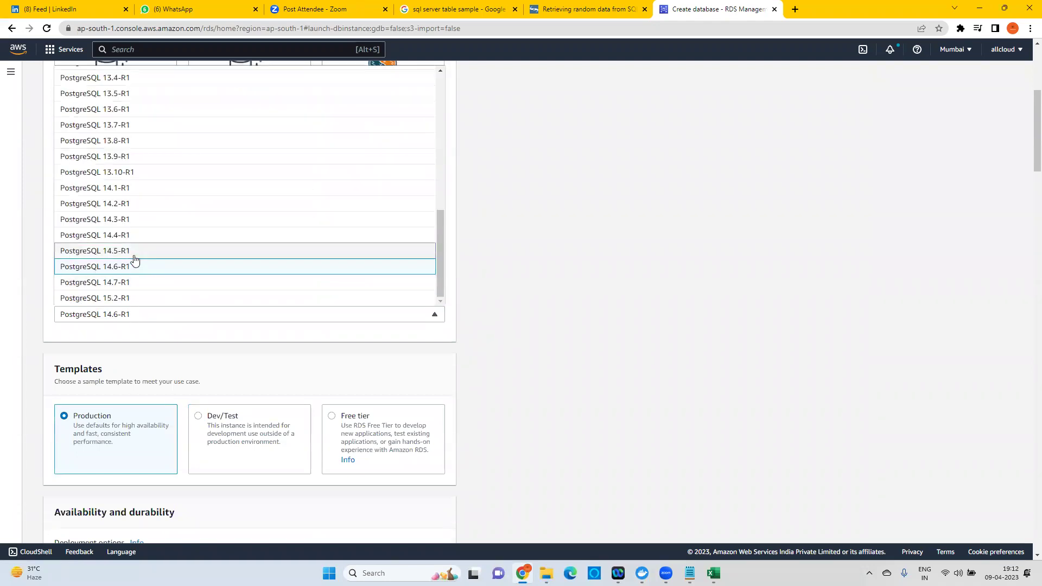
click(117, 272)
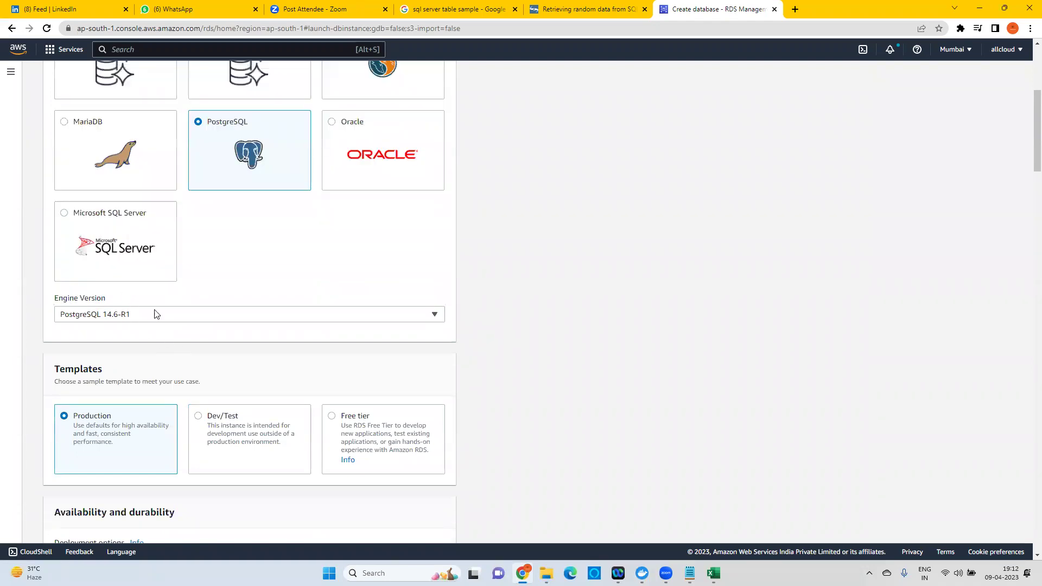
click(226, 319)
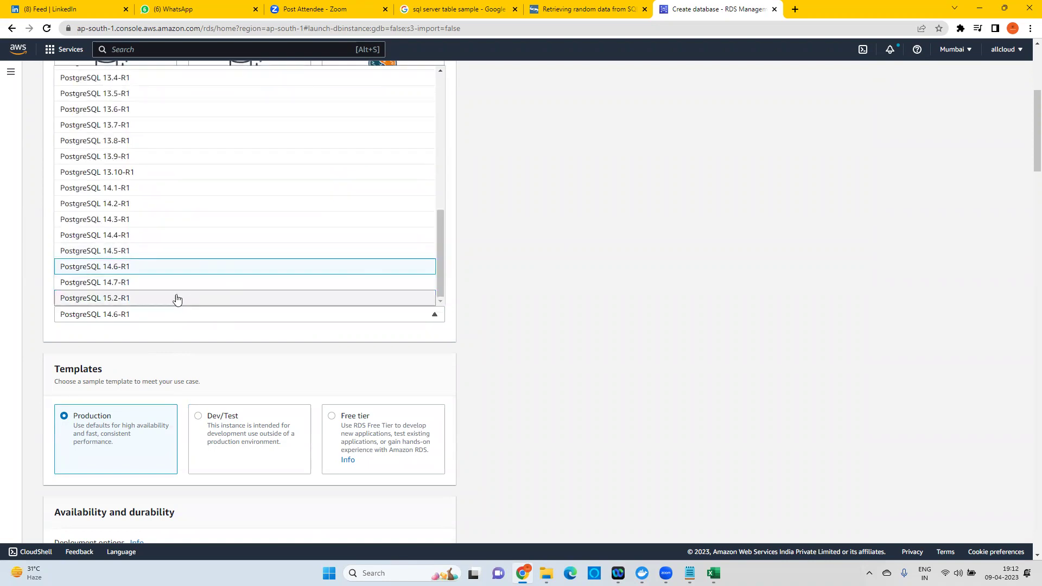
click(128, 270)
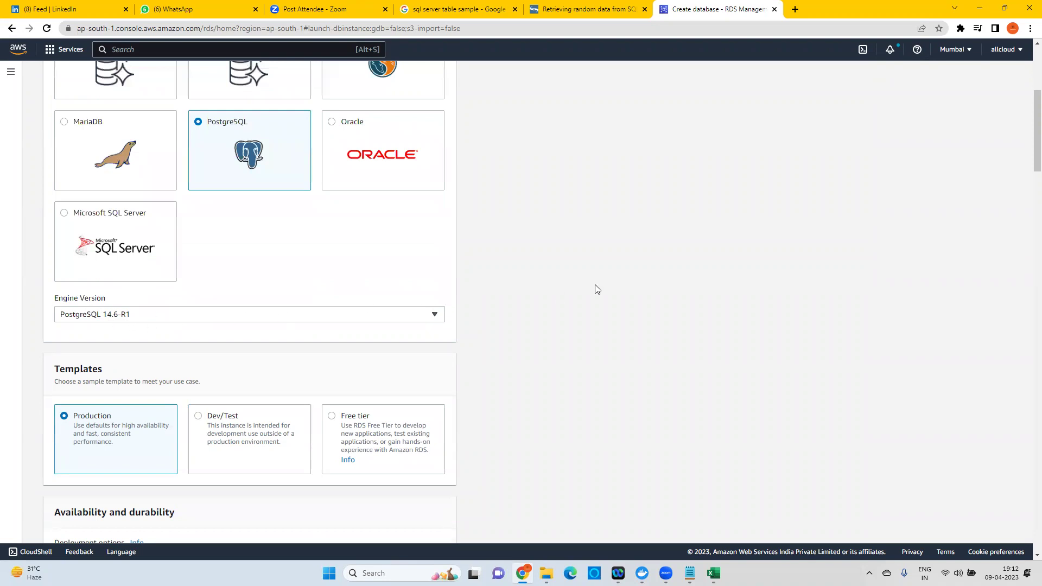
scroll(595, 285, down, 4)
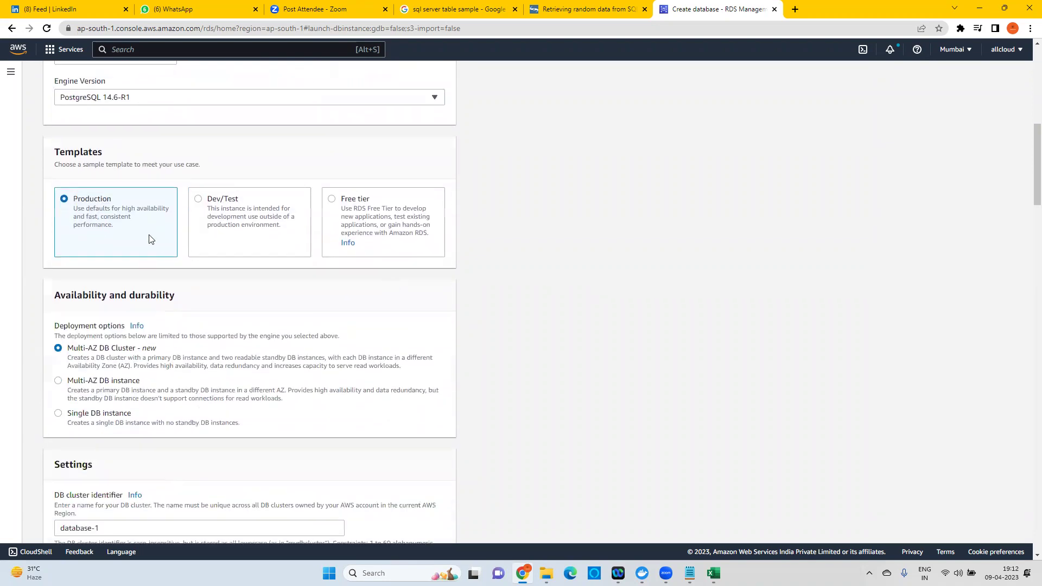
Choose Dev/Test with Single DB instance and rename the identifier to a name ending '-postgres'.
click(228, 202)
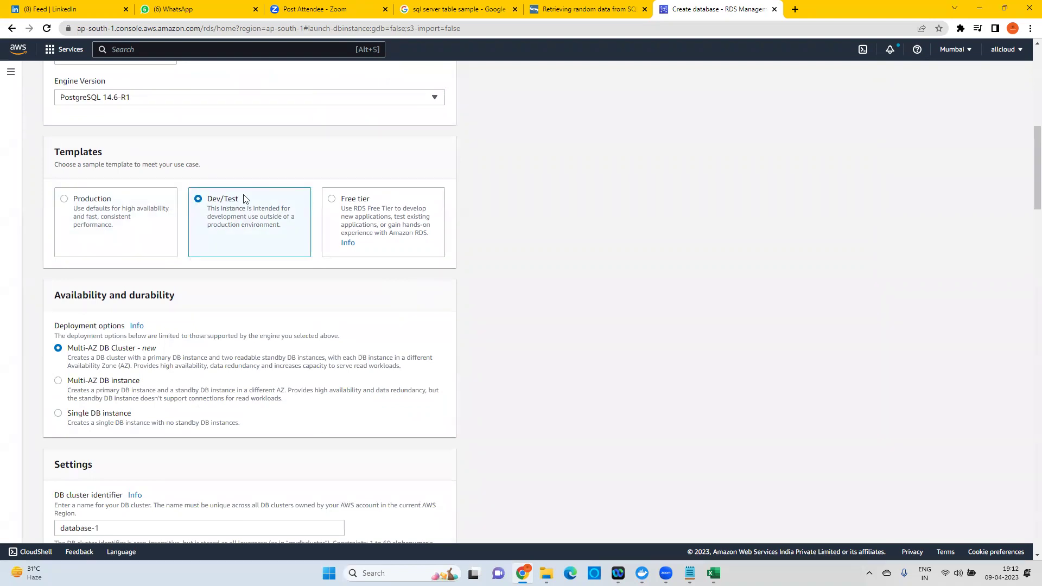
scroll(315, 358, down, 4)
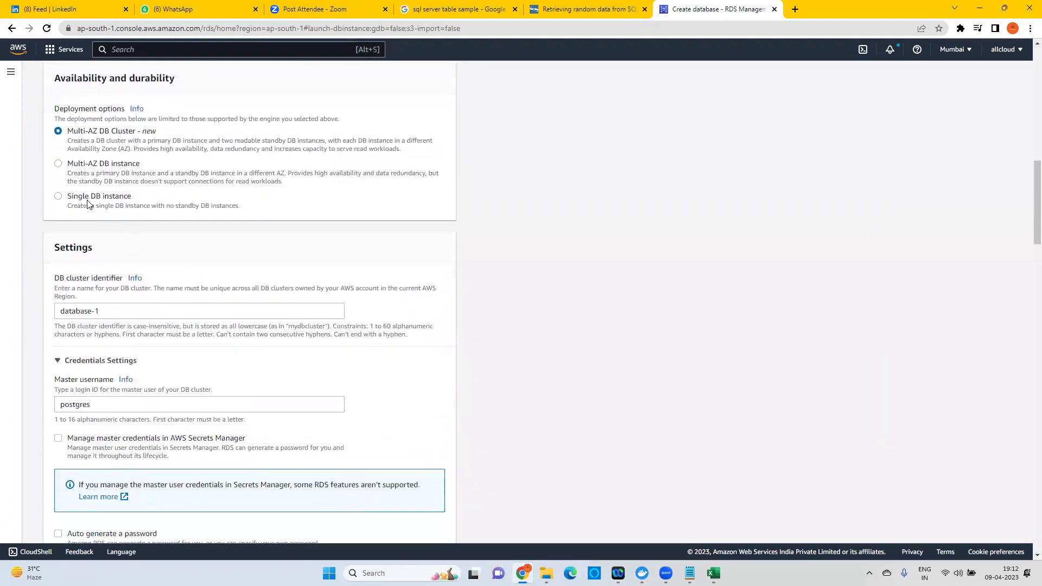
click(100, 197)
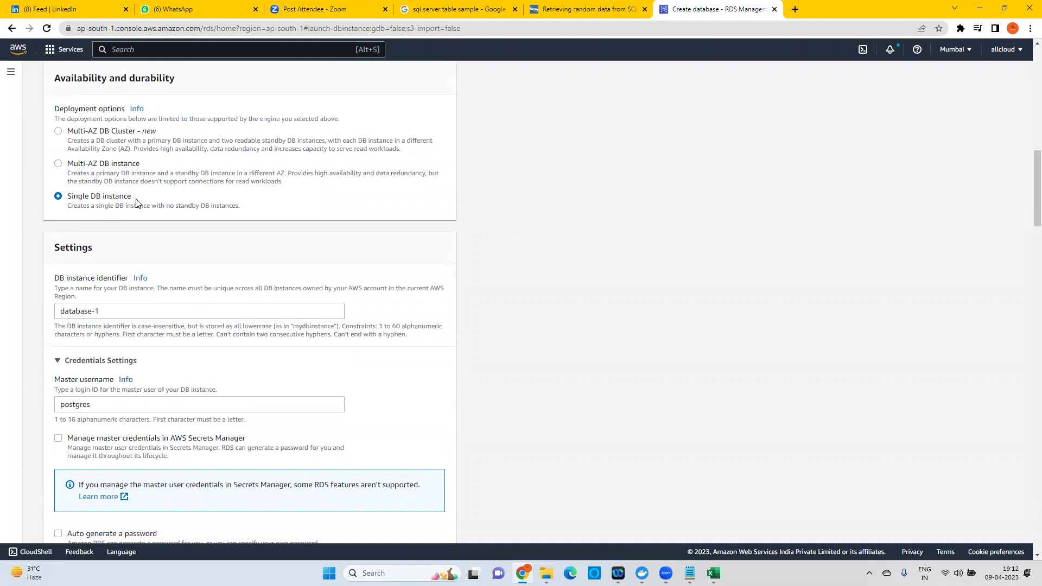
triple_click(59, 311)
text(joyat)
text(res)
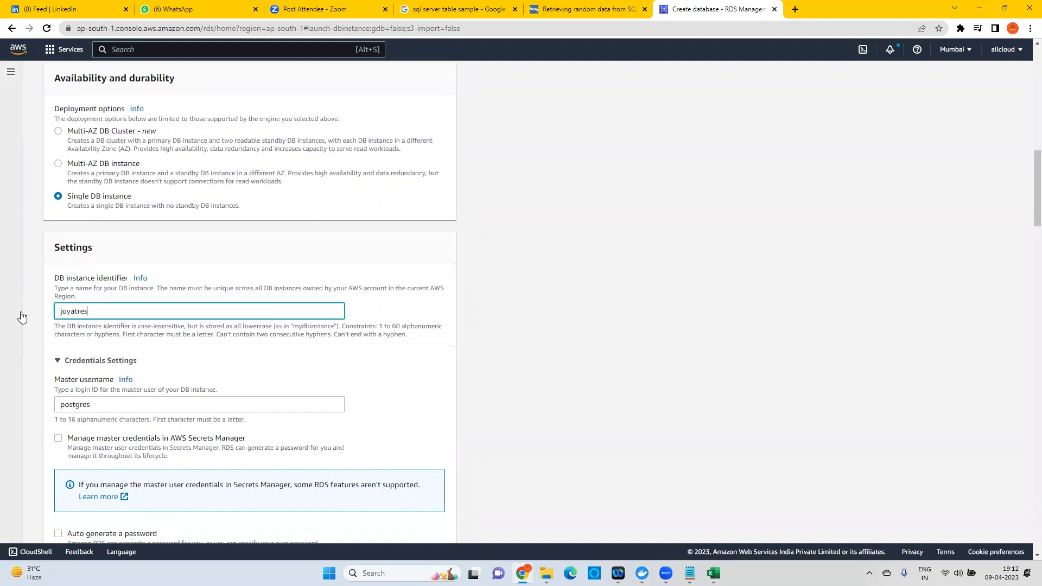
text(-postg)
key(ctrl+z)
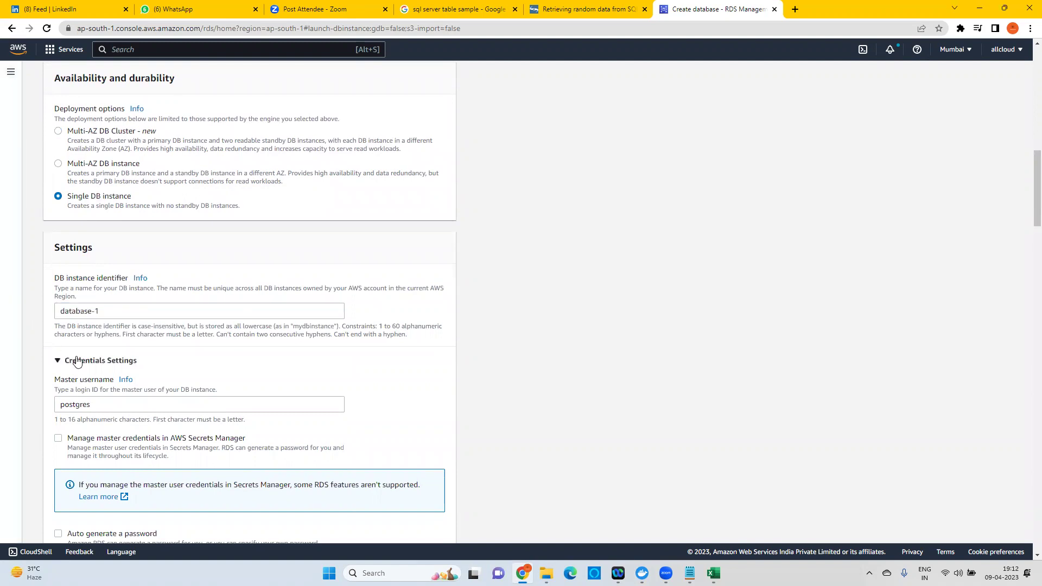
drag(108, 312, 6, 314)
text(joyatres-postgres)
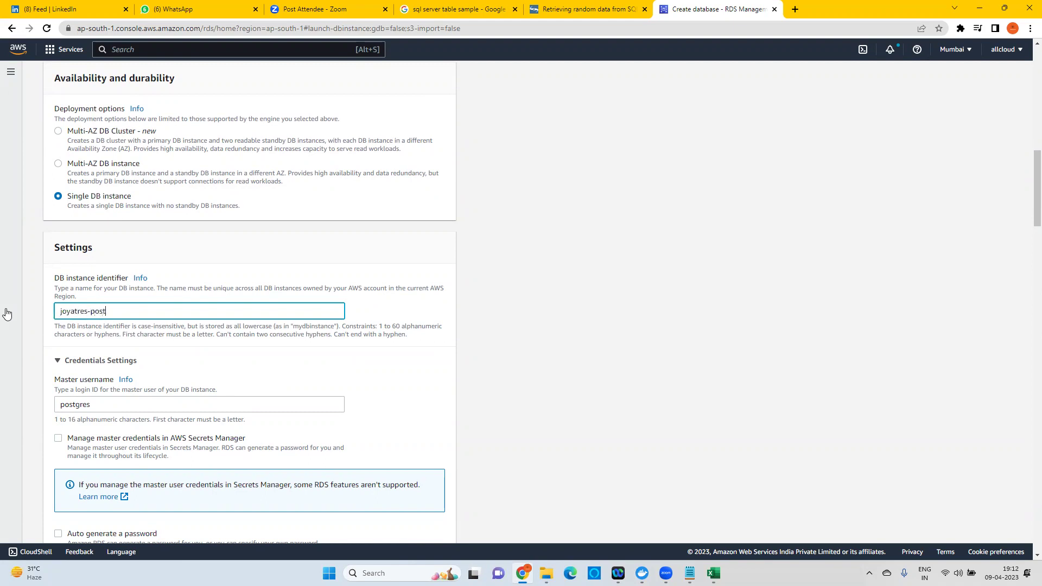
click(504, 331)
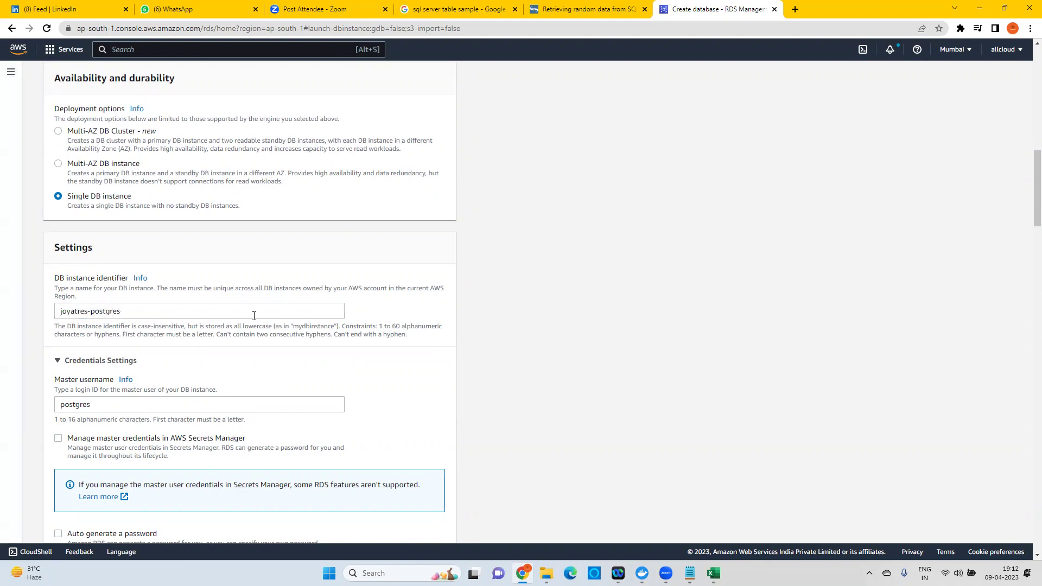
scroll(163, 282, down, 3)
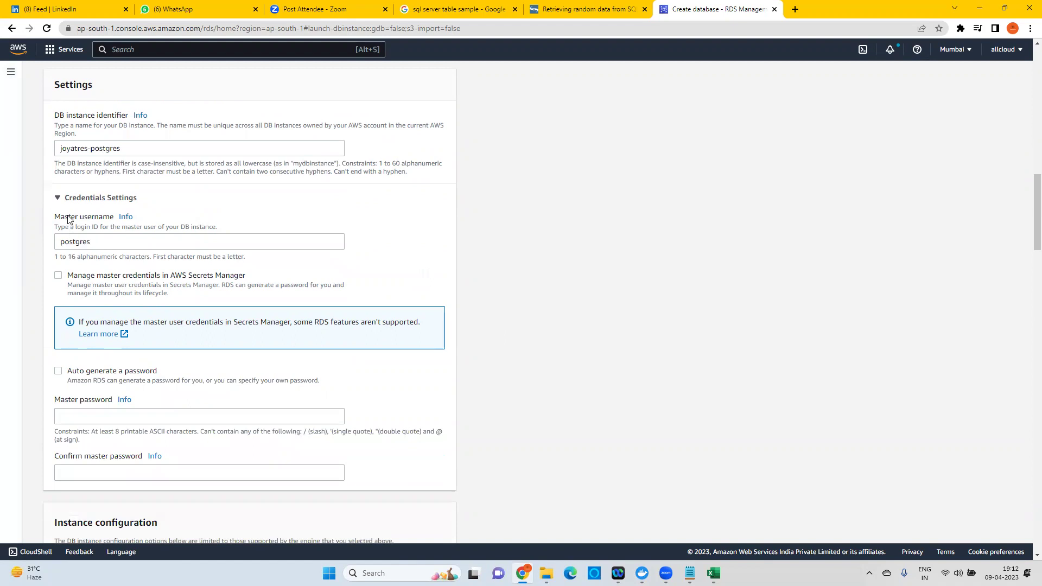
Enter the master password and its confirmation.
click(81, 415)
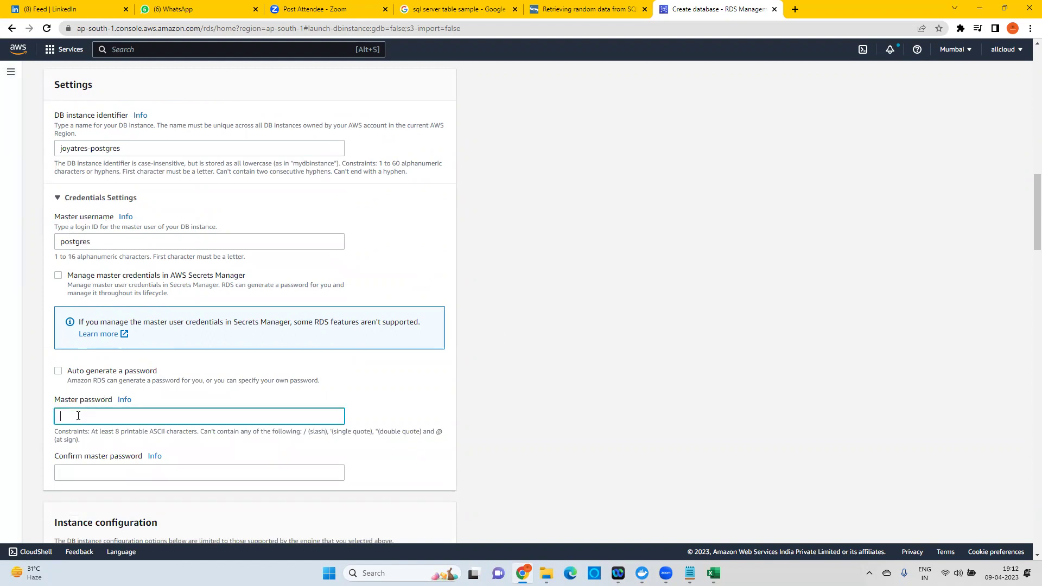
text(po)
click(95, 470)
text(po)
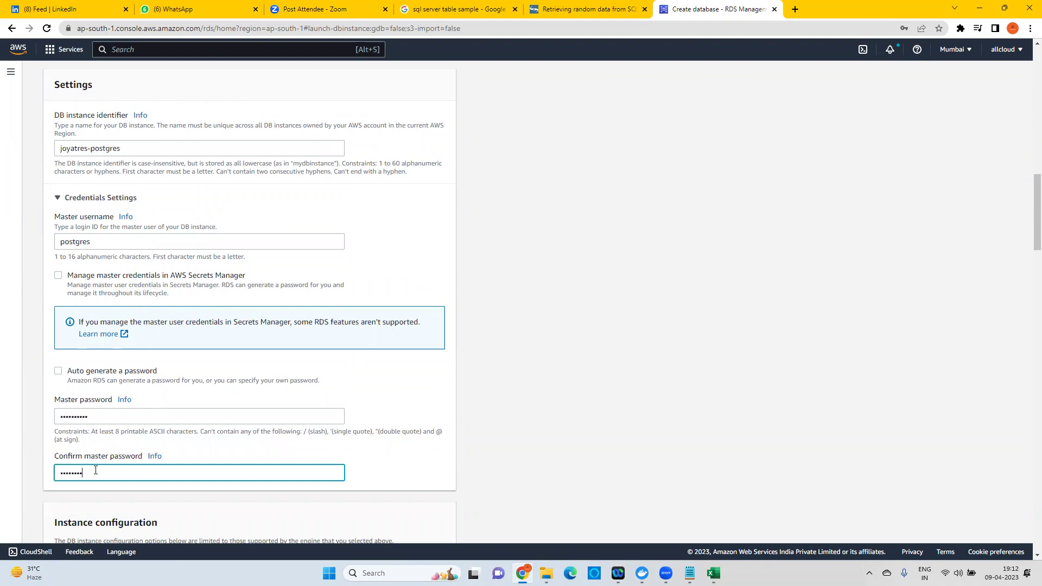
click(535, 287)
scroll(488, 261, down, 5)
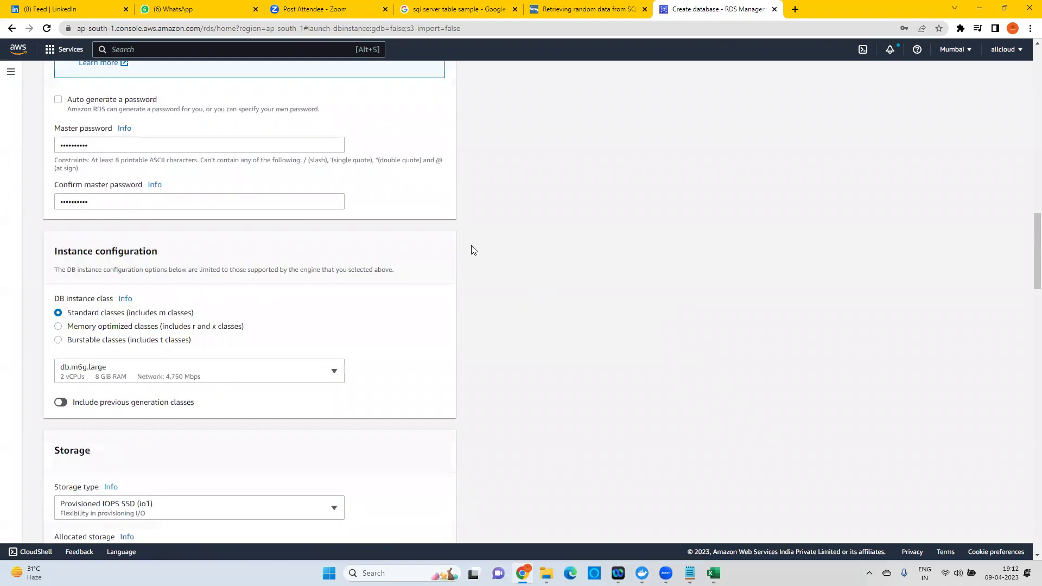
Pick the Burstable db.t3.small class and set allocated storage to 100 GiB.
click(93, 340)
click(157, 376)
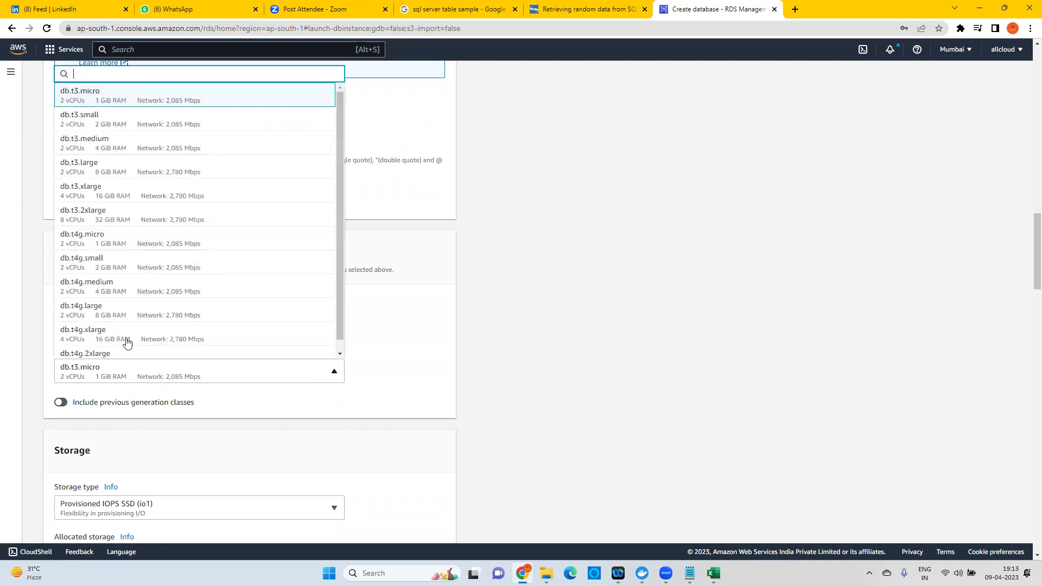
click(109, 120)
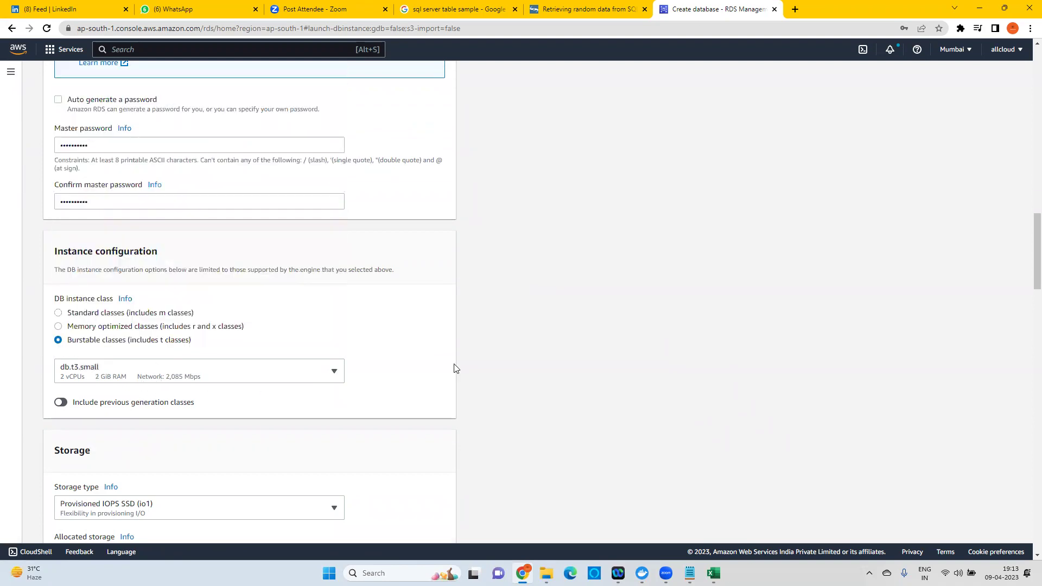
scroll(454, 375, down, 1)
scroll(455, 374, down, 5)
drag(89, 232, 25, 229)
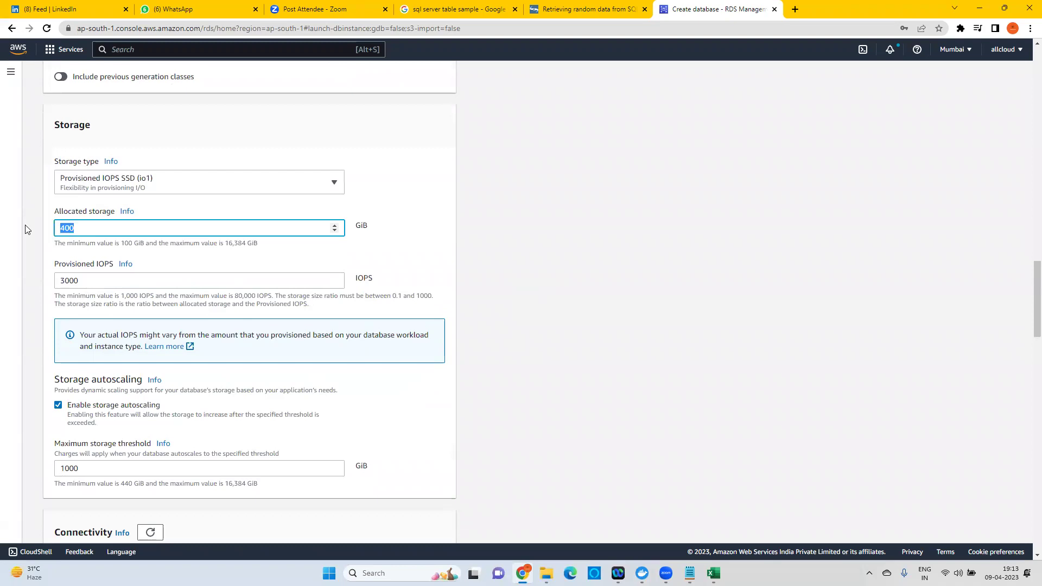
text(100)
scroll(173, 296, down, 1)
Turn off storage autoscaling and set Public access to Yes.
scroll(173, 295, down, 3)
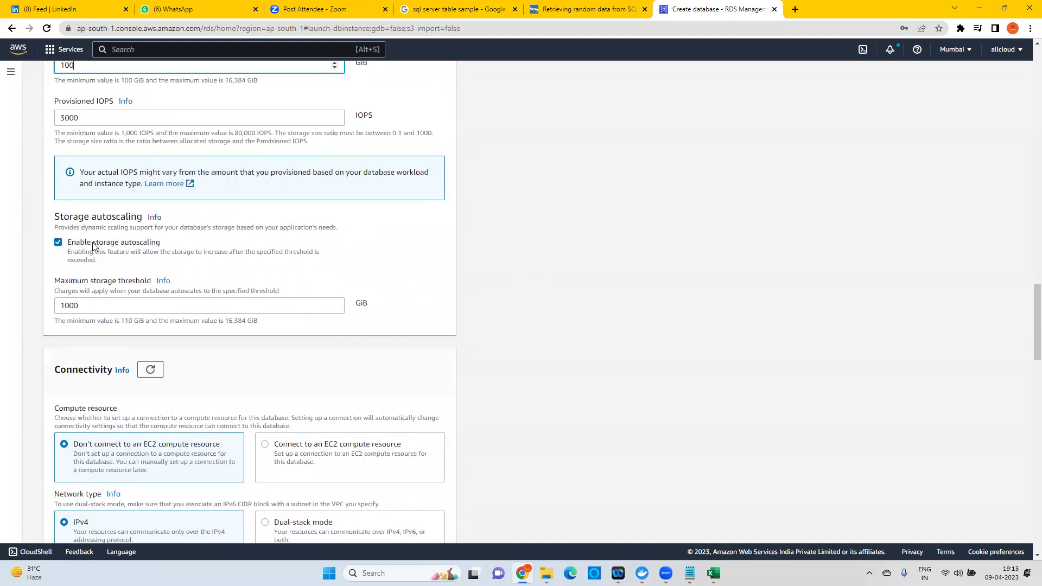
click(93, 246)
scroll(362, 279, down, 4)
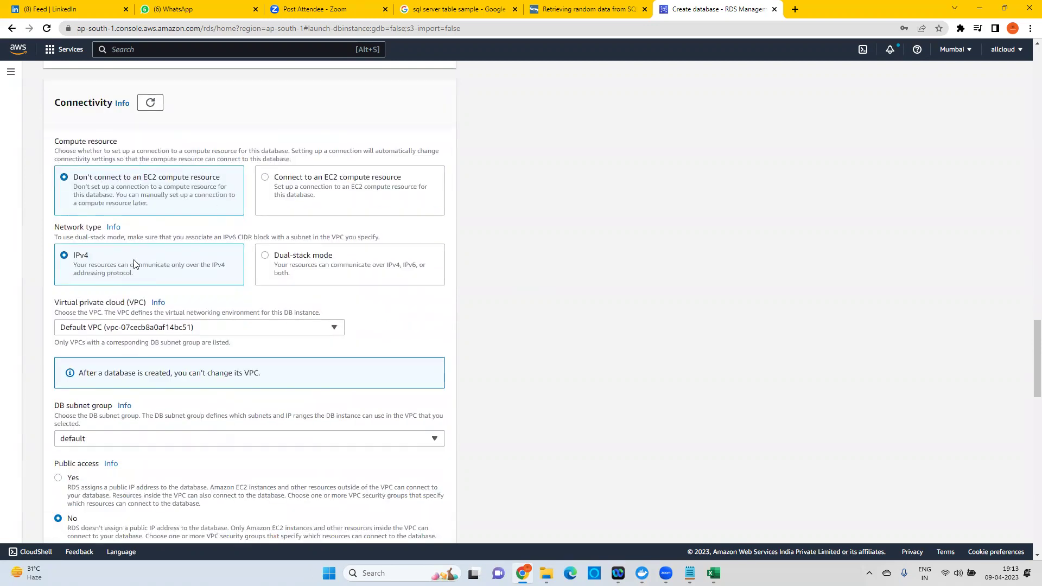
scroll(138, 263, down, 4)
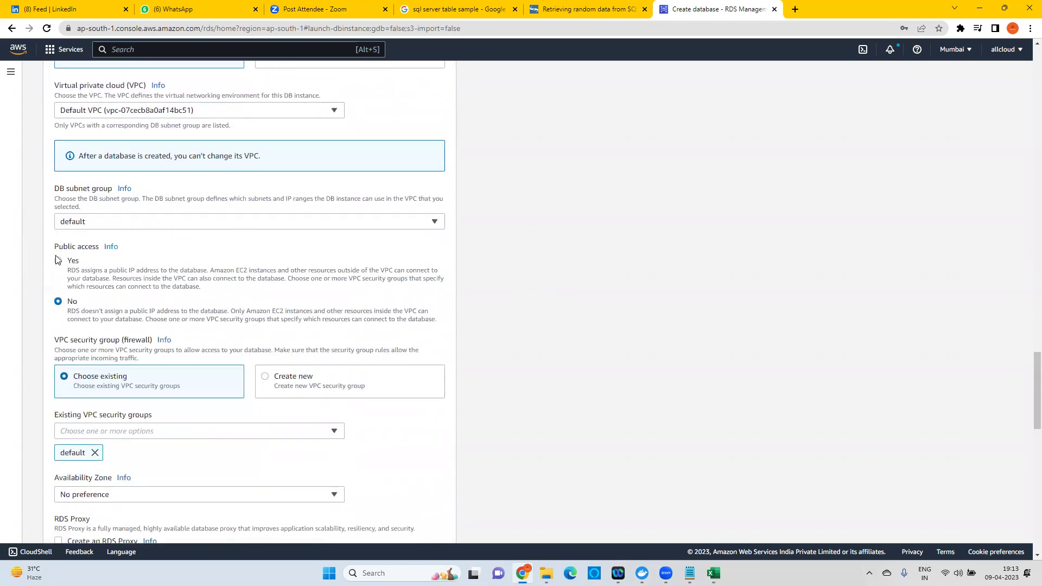
click(58, 261)
Choose to create a new security group and type a name for it.
scroll(222, 230, down, 4)
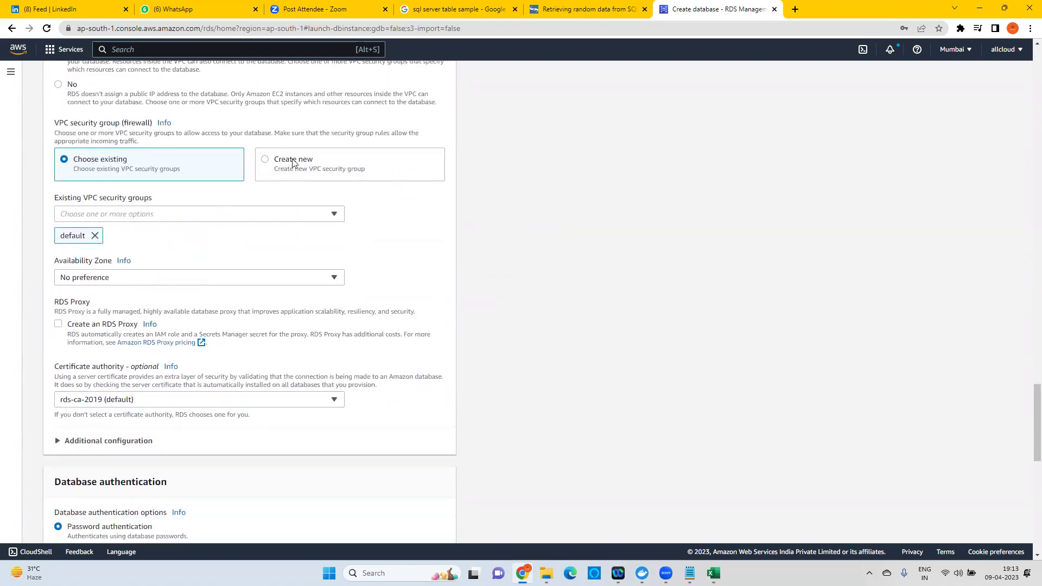
click(287, 165)
click(133, 214)
text(joya)
key(BackSpace)
key(BackSpace)
key(BackSpace)
text(joyatres)
key(BackSpace)
text(res-postgres)
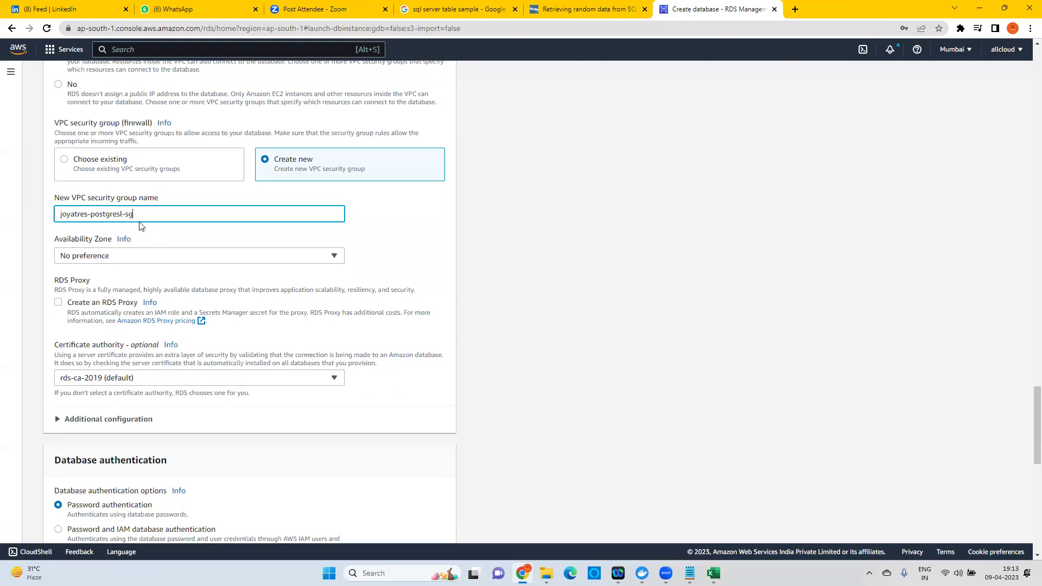
Put the database in zone ap-south-1b, turn off Performance Insights, and create it.
click(115, 257)
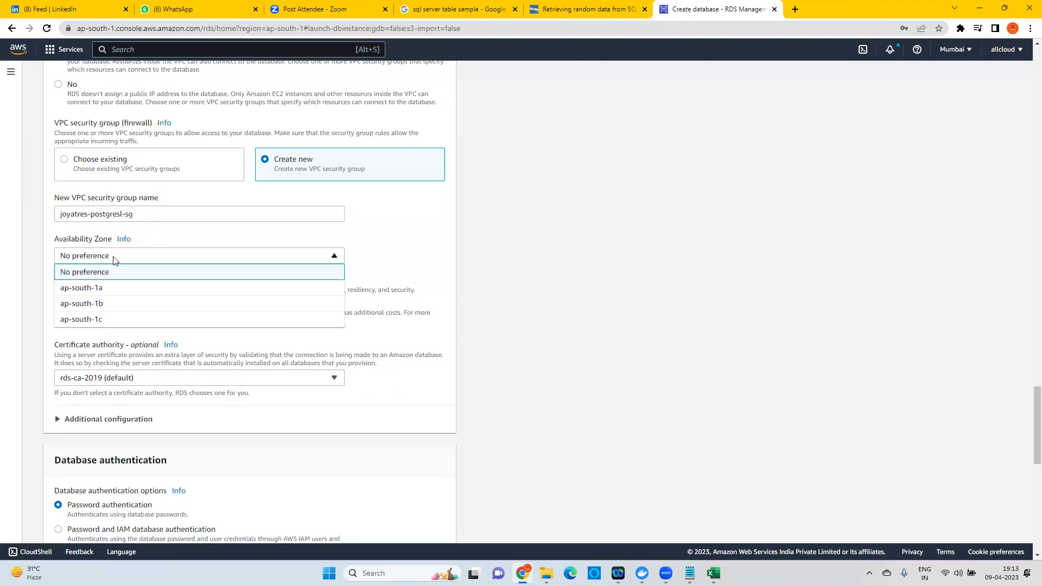
click(89, 305)
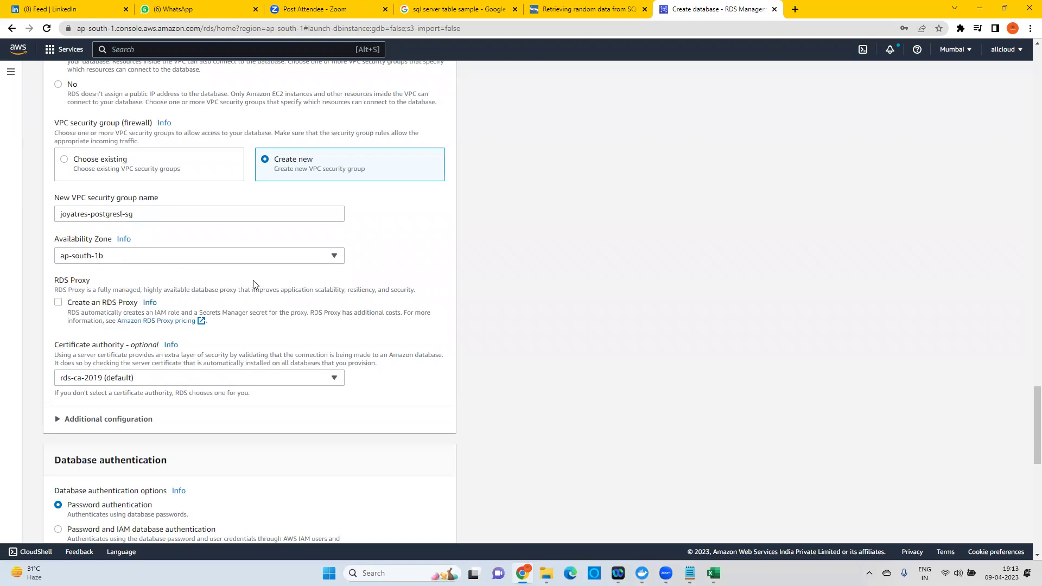
scroll(247, 356, down, 2)
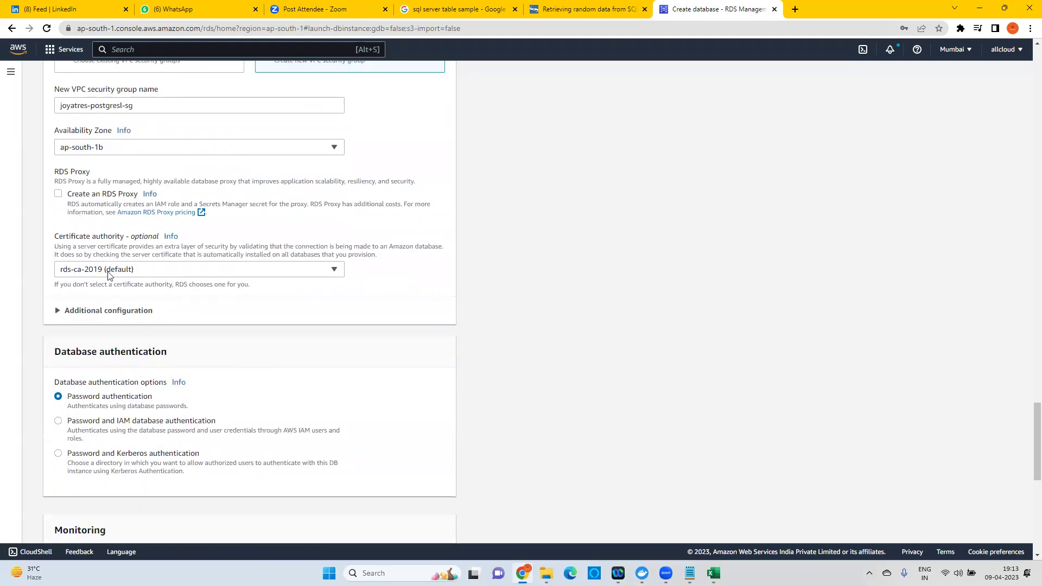
scroll(416, 353, down, 4)
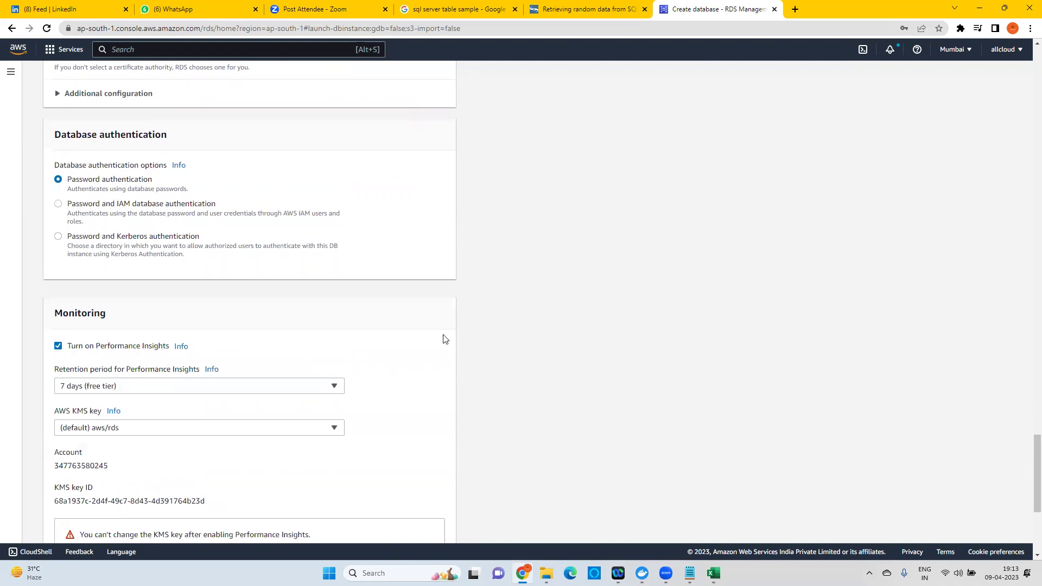
scroll(442, 340, down, 2)
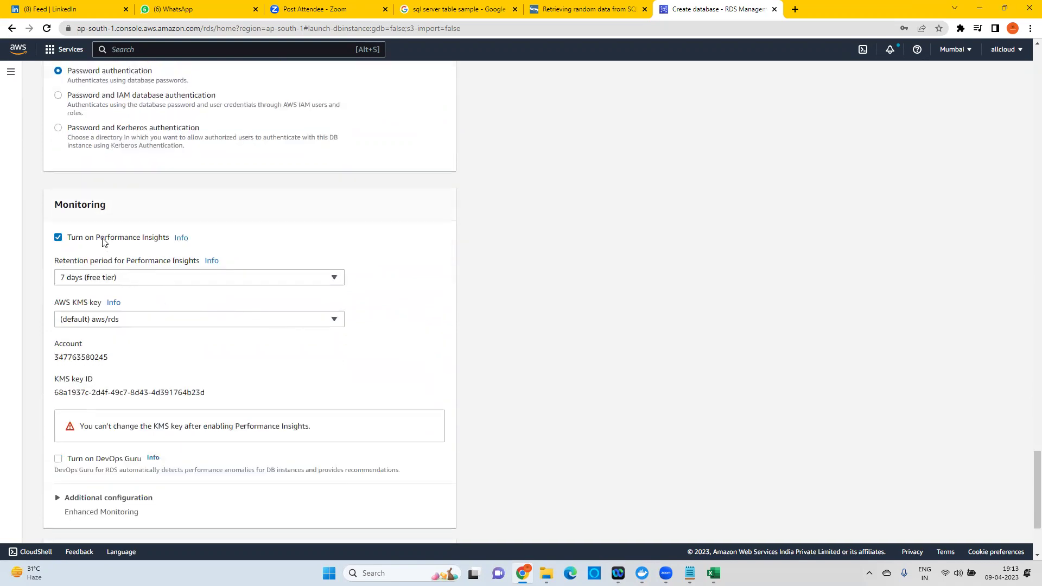
click(104, 242)
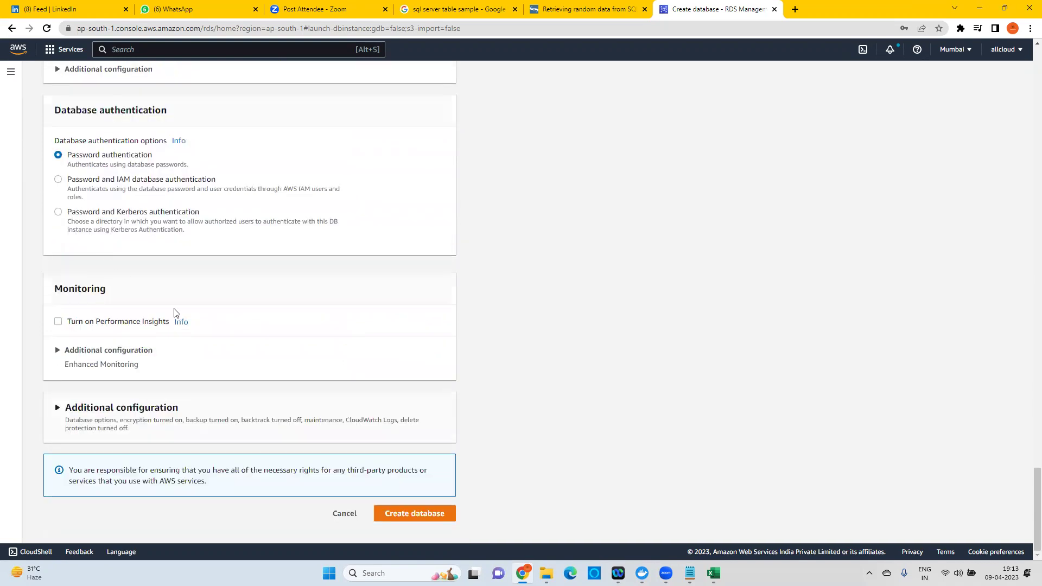
click(431, 515)
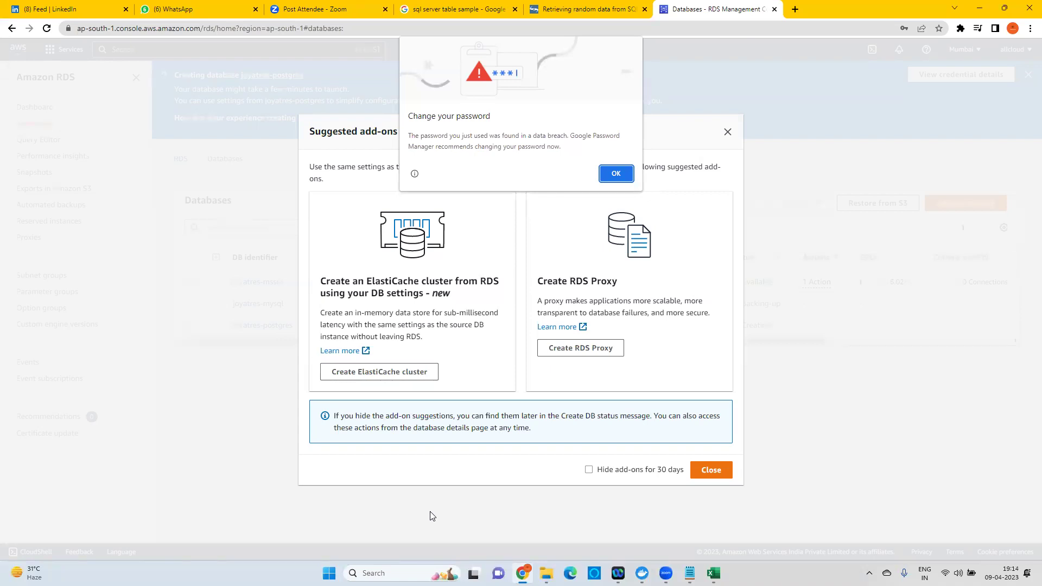
Dismiss the browser password prompts and add-ons dialog, refresh Databases, and close the creation banner.
click(623, 171)
click(882, 182)
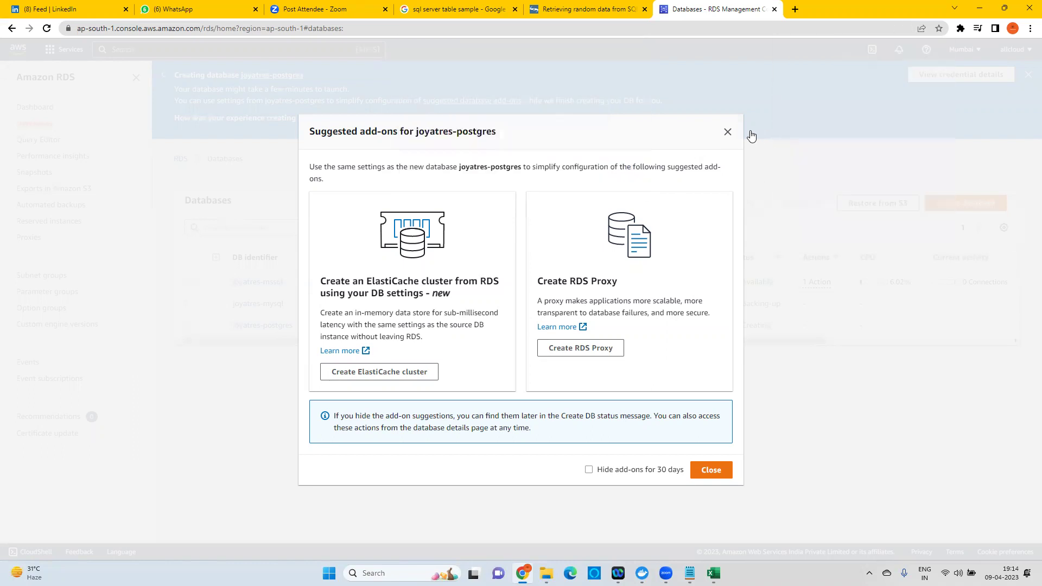
click(729, 133)
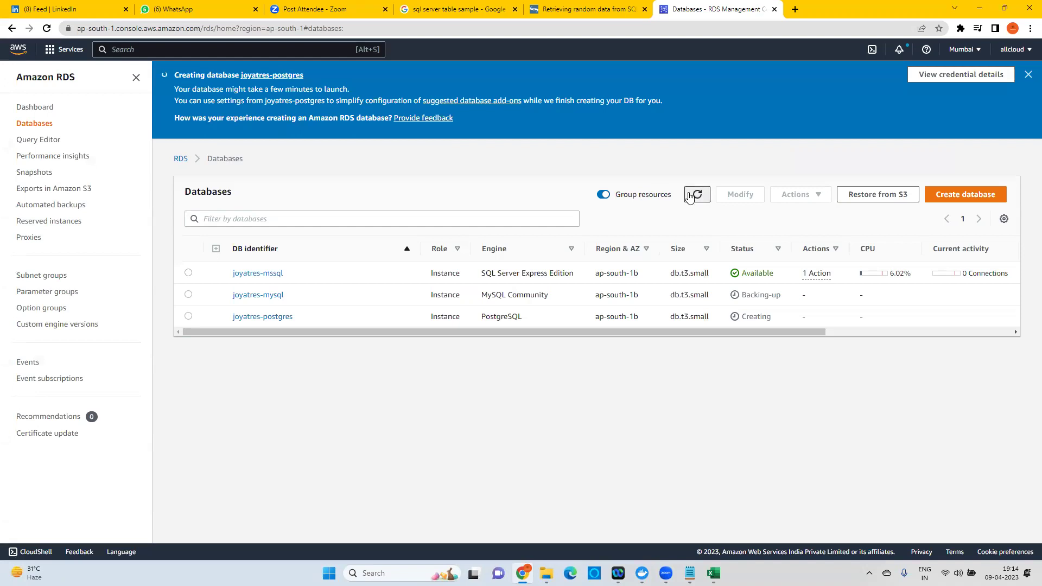
click(690, 197)
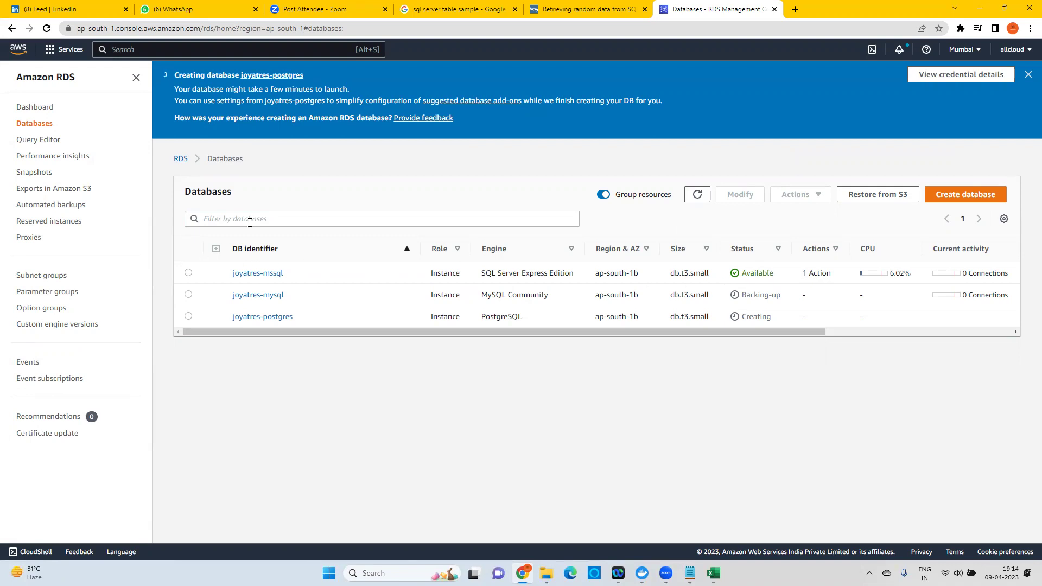
click(1028, 75)
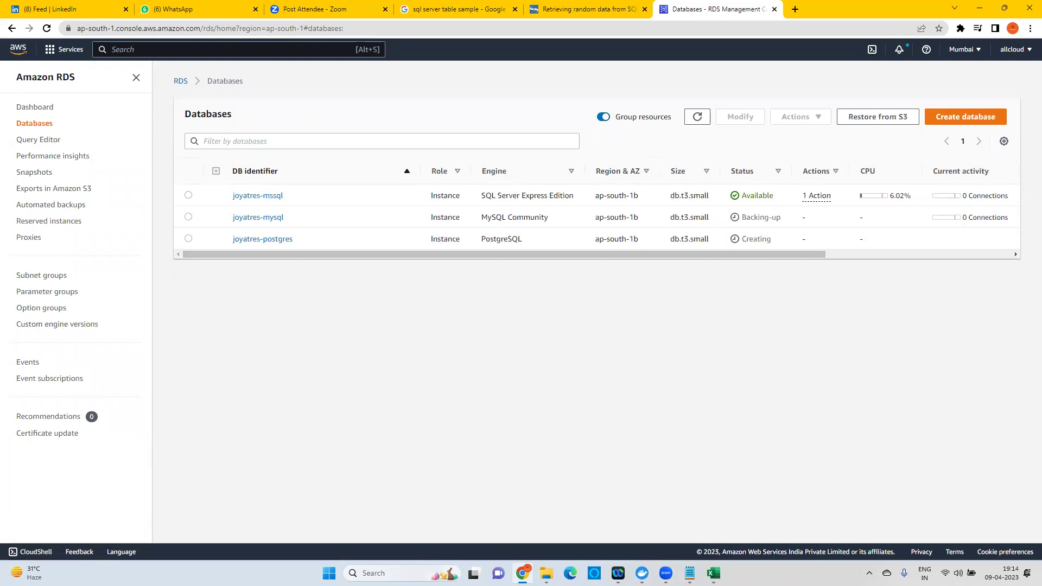
Launch SQL Server Management Studio 18 from Windows search.
click(380, 573)
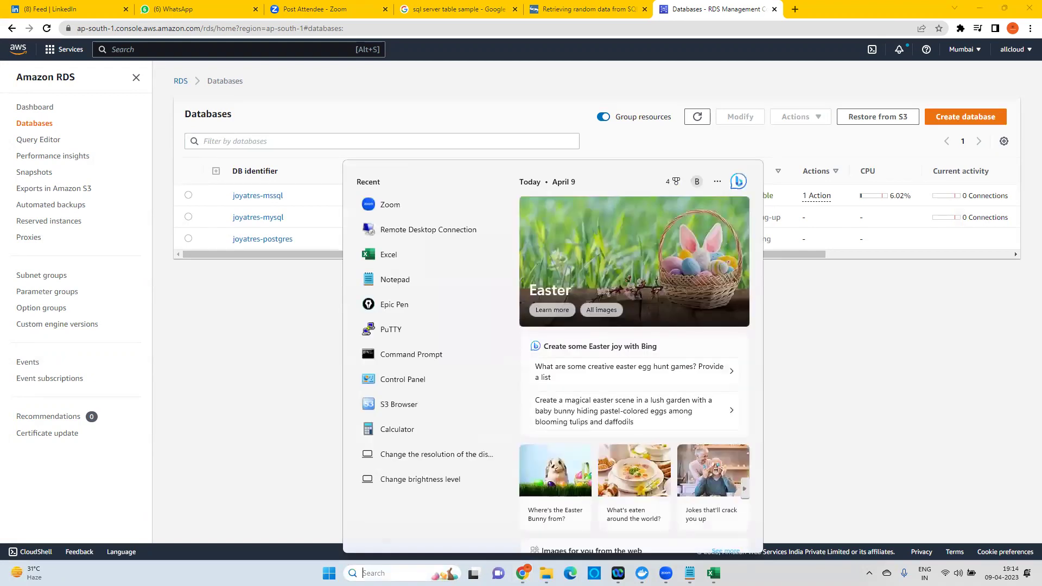
text(sql)
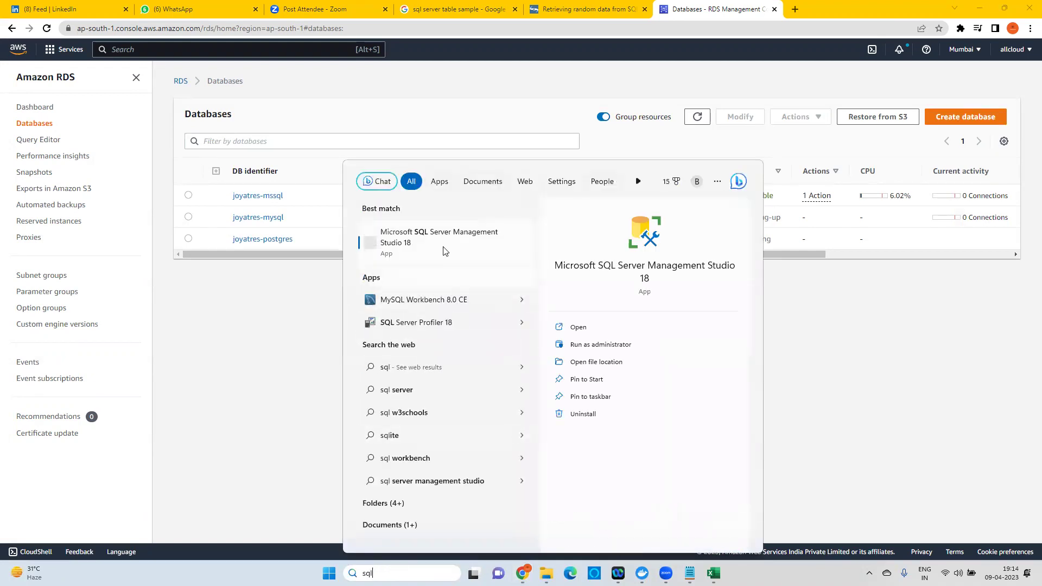
click(444, 251)
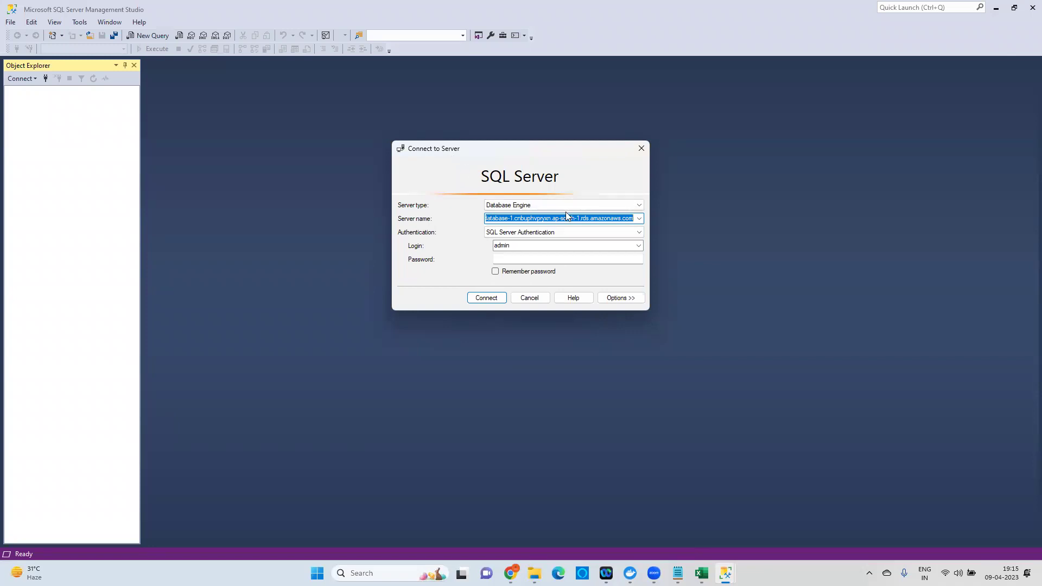
Reopen Connect to Server via File > Connect Object Explorer, clear Server name, and return to Chrome.
click(642, 147)
click(15, 25)
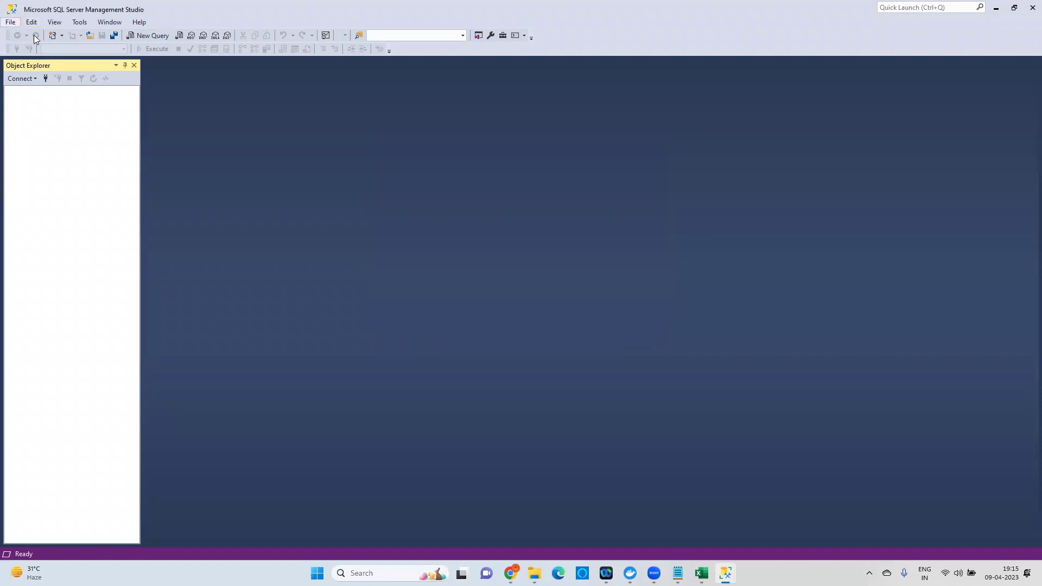
click(52, 37)
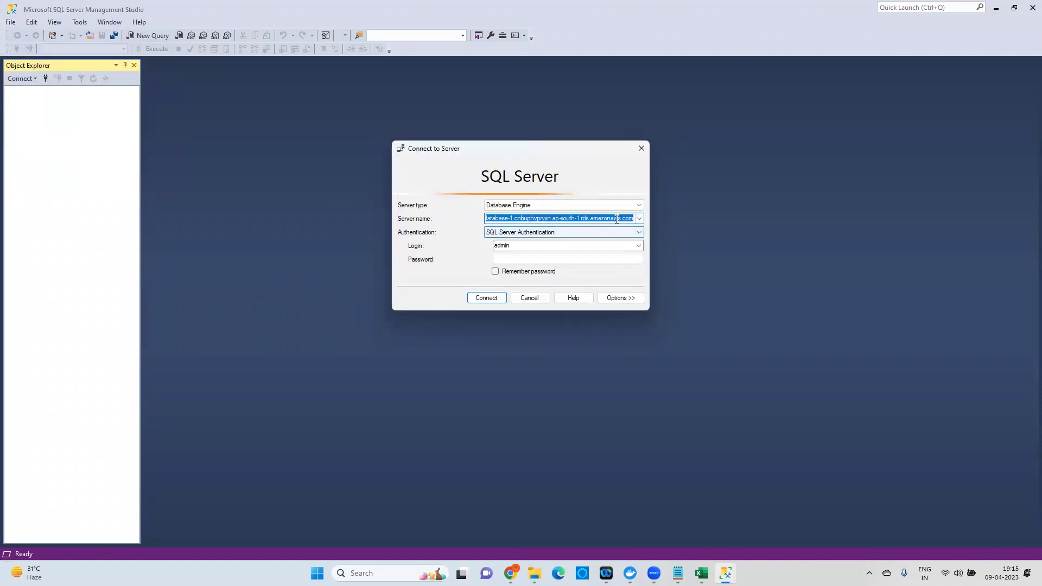
key(BackSpace)
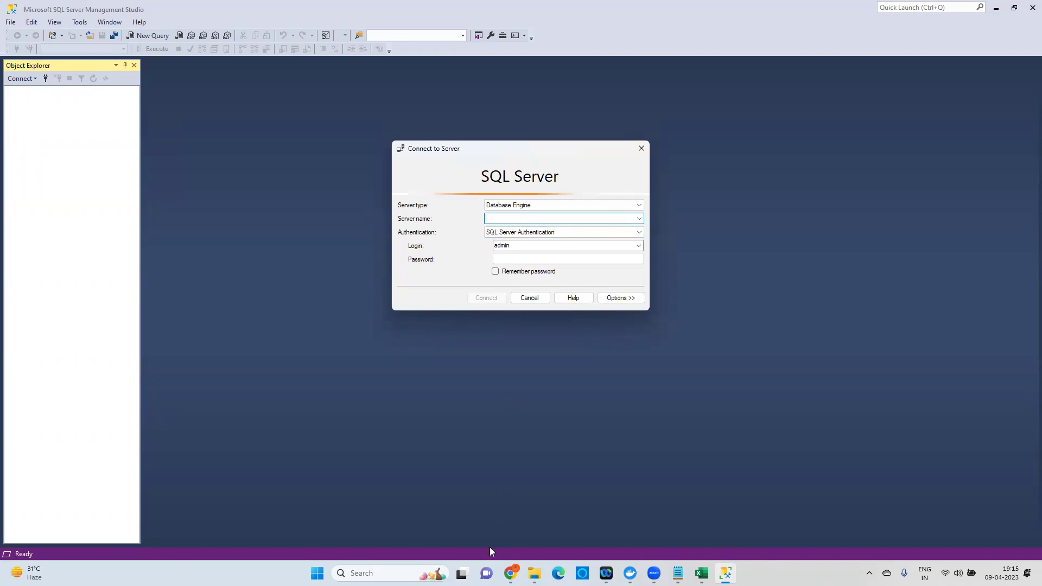
click(511, 573)
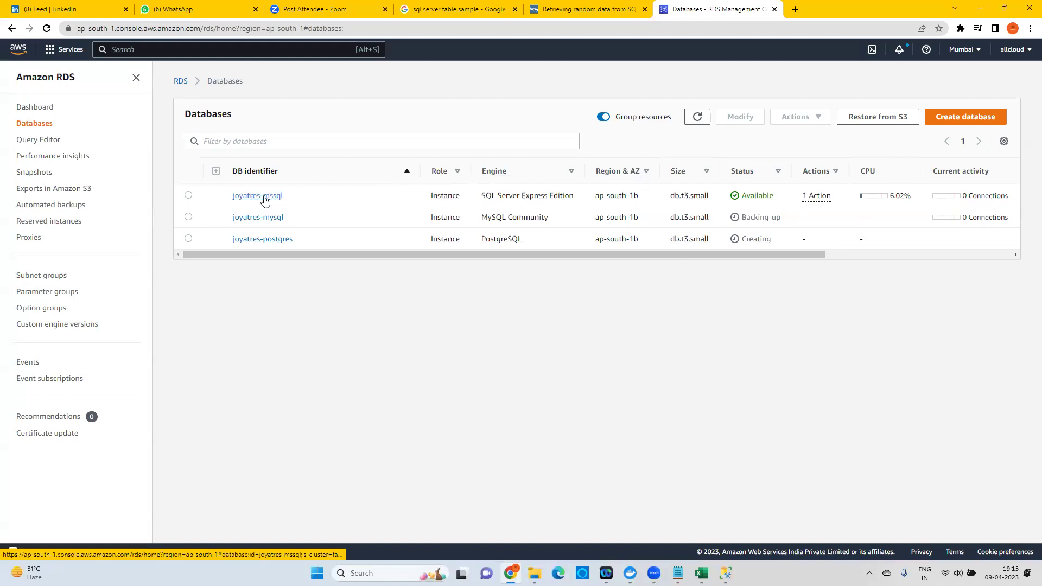
Copy the joyatres-mssql endpoint address from its Connectivity & security details.
click(264, 199)
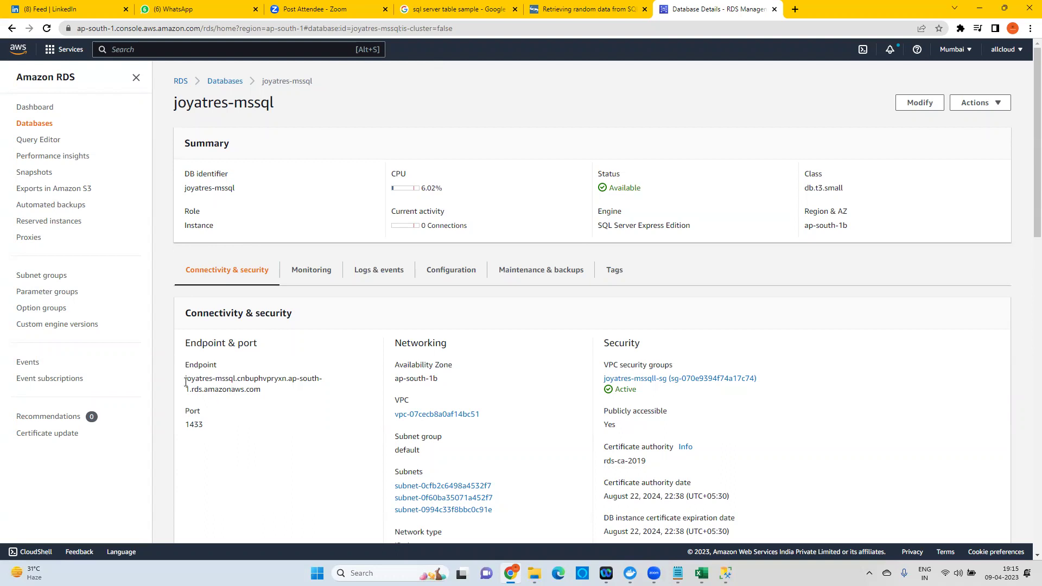
drag(186, 381, 266, 398)
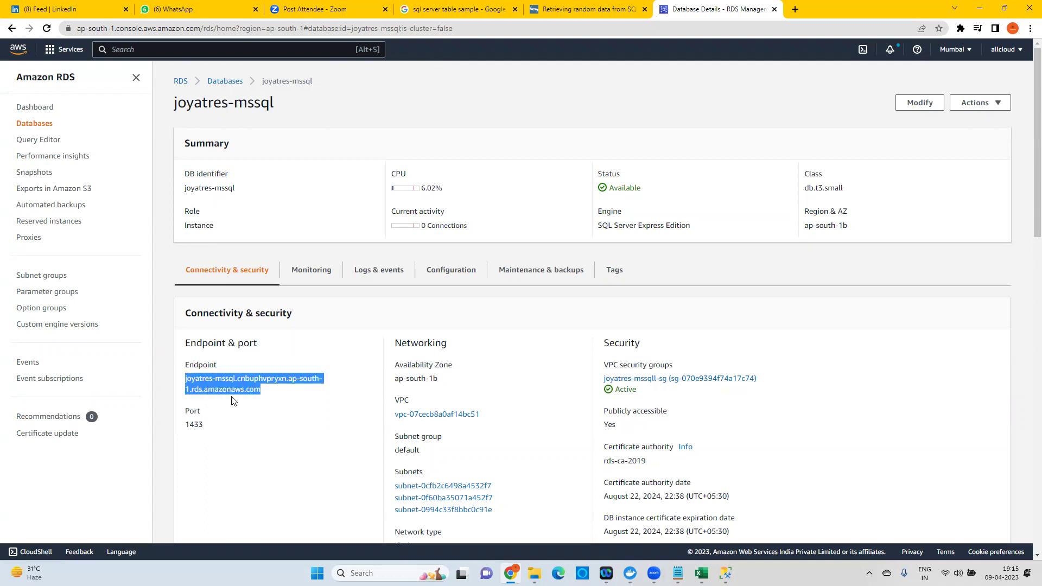
click(258, 392)
drag(261, 390, 185, 378)
key(ctrl+c)
click(725, 573)
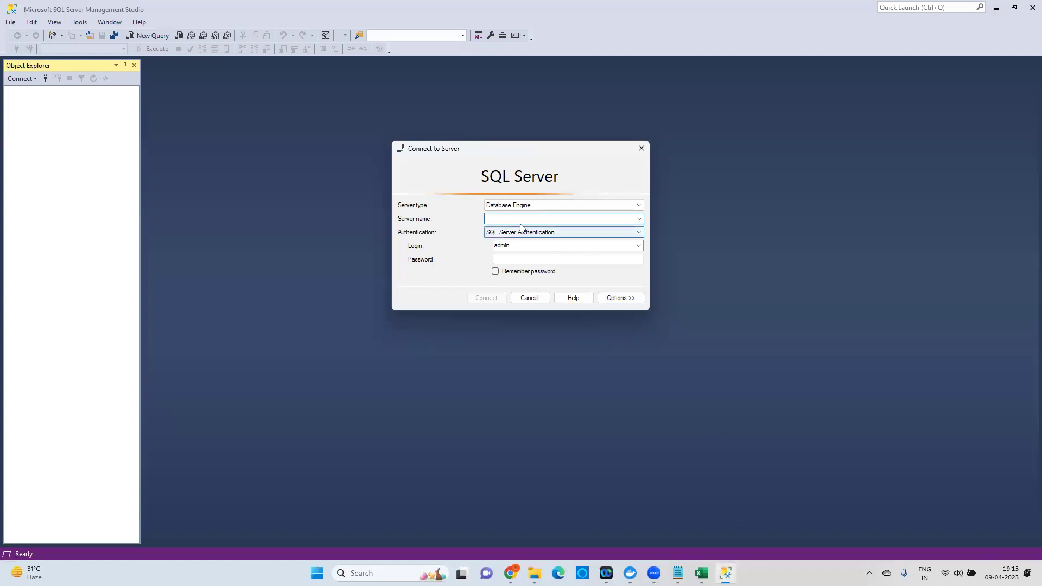
Paste the RDS endpoint as Server name and choose SQL Server Authentication.
key(ctrl+v)
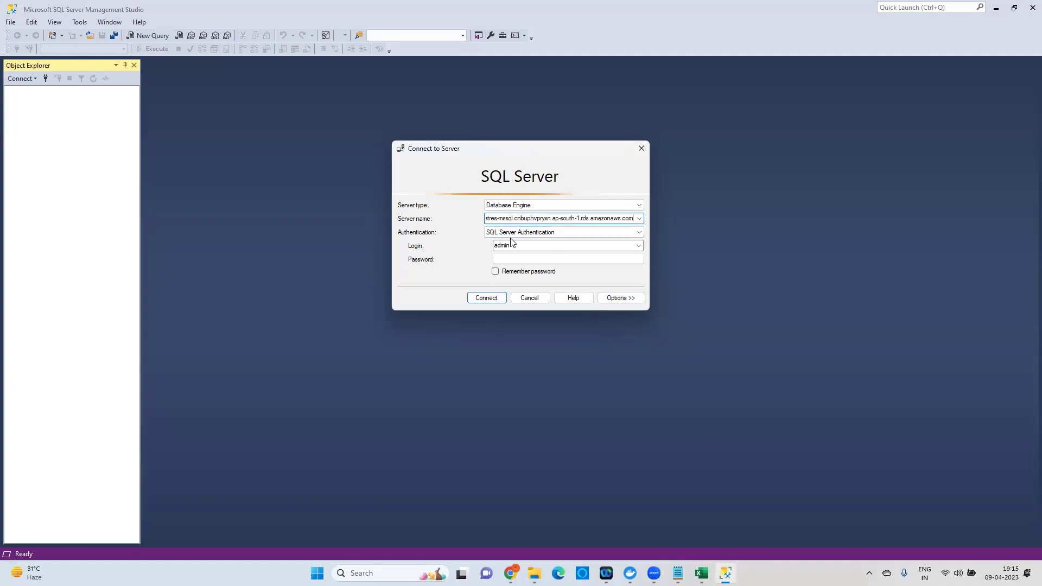
click(538, 233)
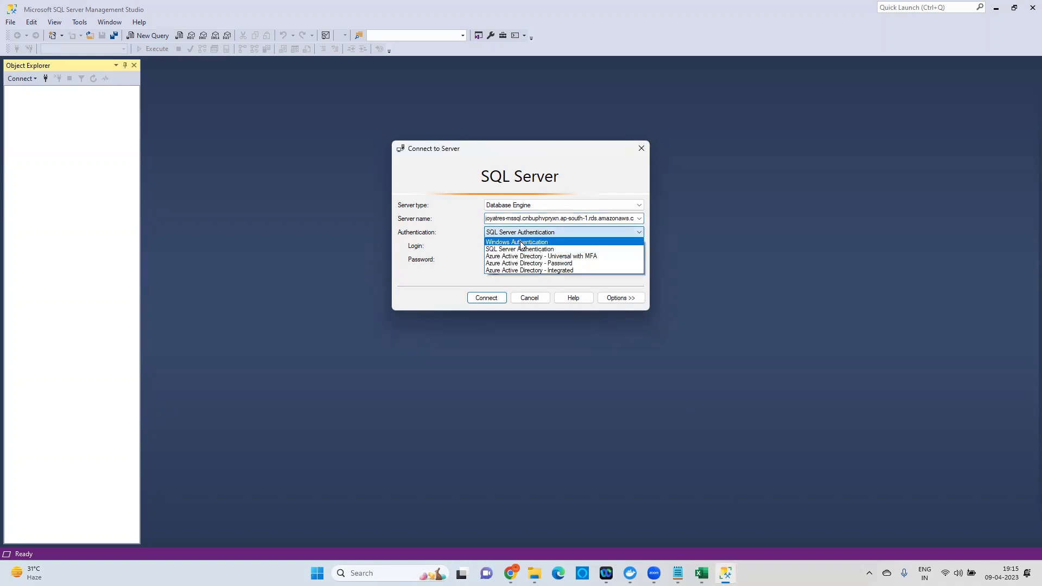
click(521, 242)
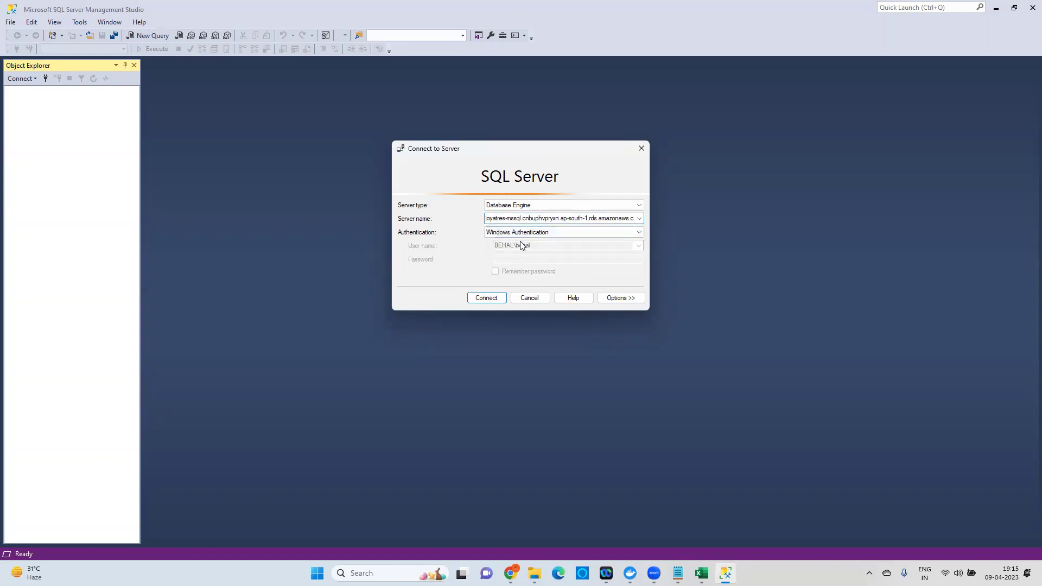
click(560, 233)
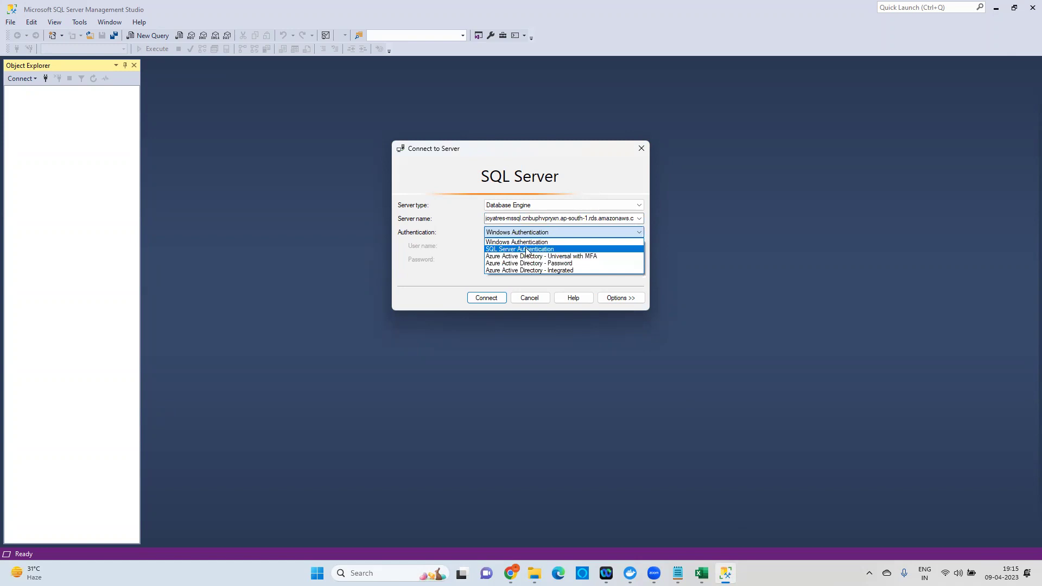
click(532, 249)
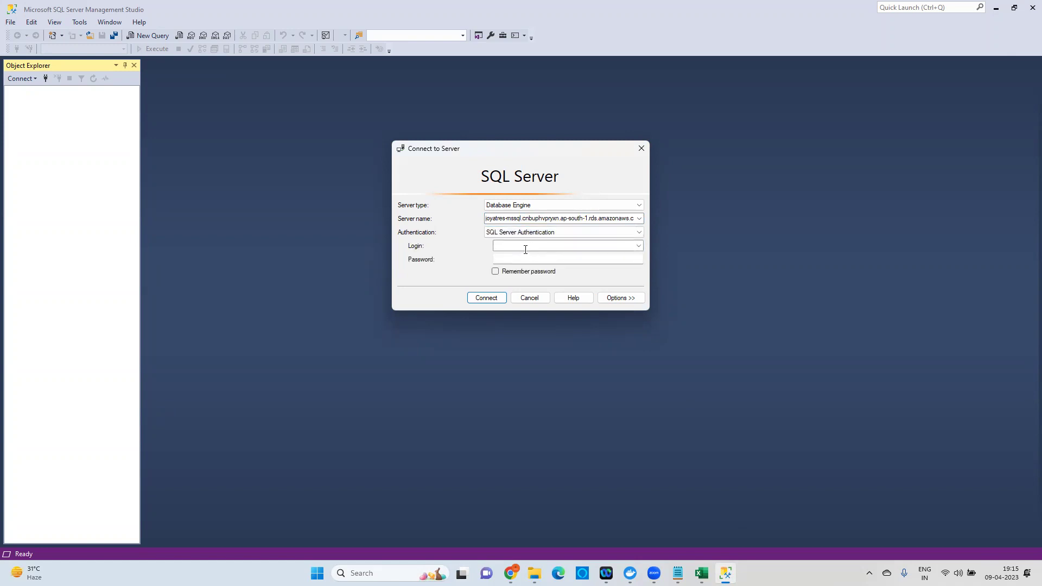
Log in as admin with the account password, remember it, and connect.
click(525, 245)
text(admin)
click(520, 258)
text(*)
click(495, 271)
click(486, 298)
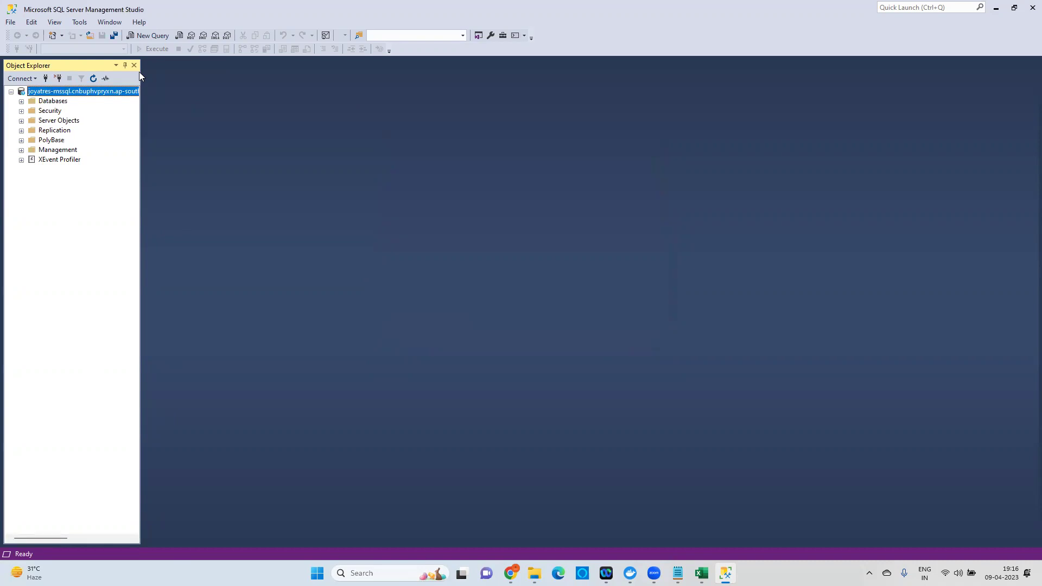
Create a new database named TestDatabase under the server's Databases folder.
drag(141, 77, 242, 82)
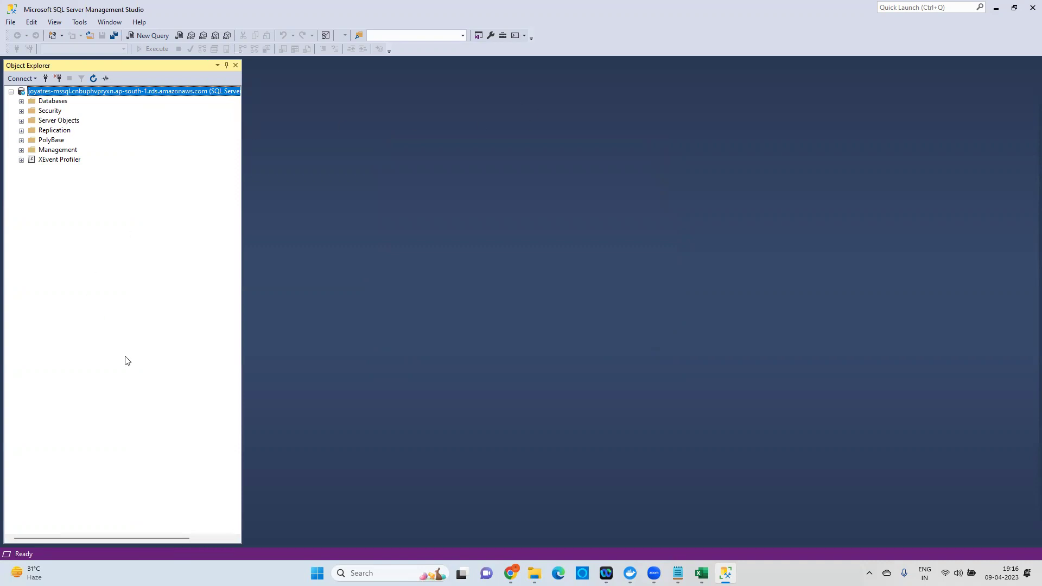
click(21, 101)
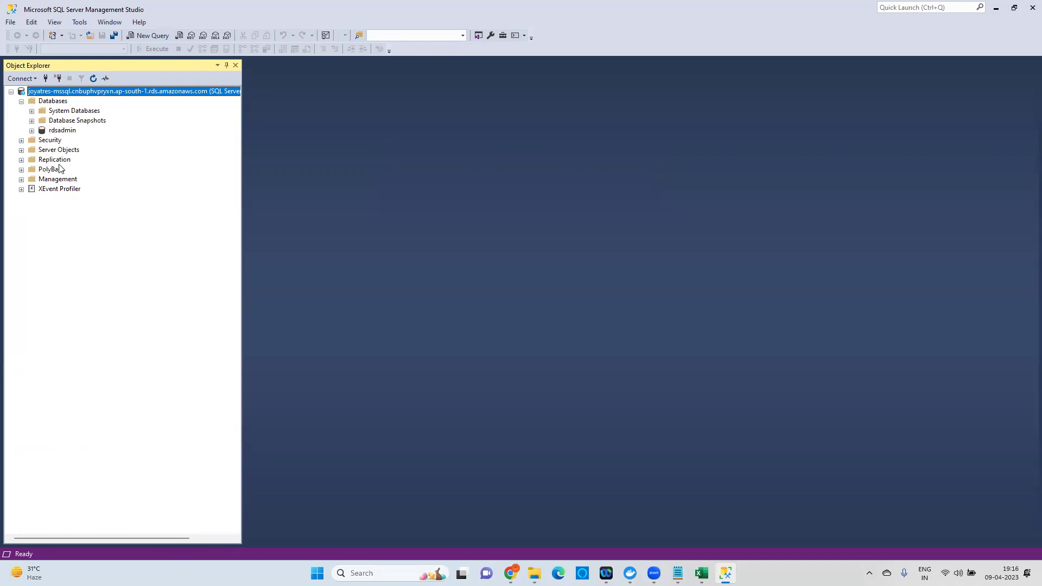
click(51, 101)
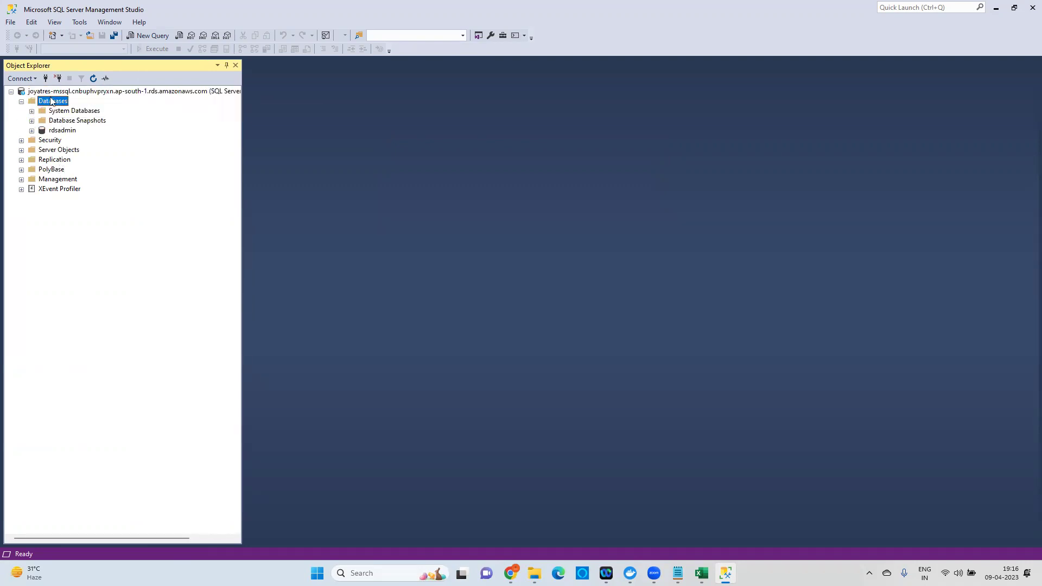
right_click(51, 100)
click(97, 104)
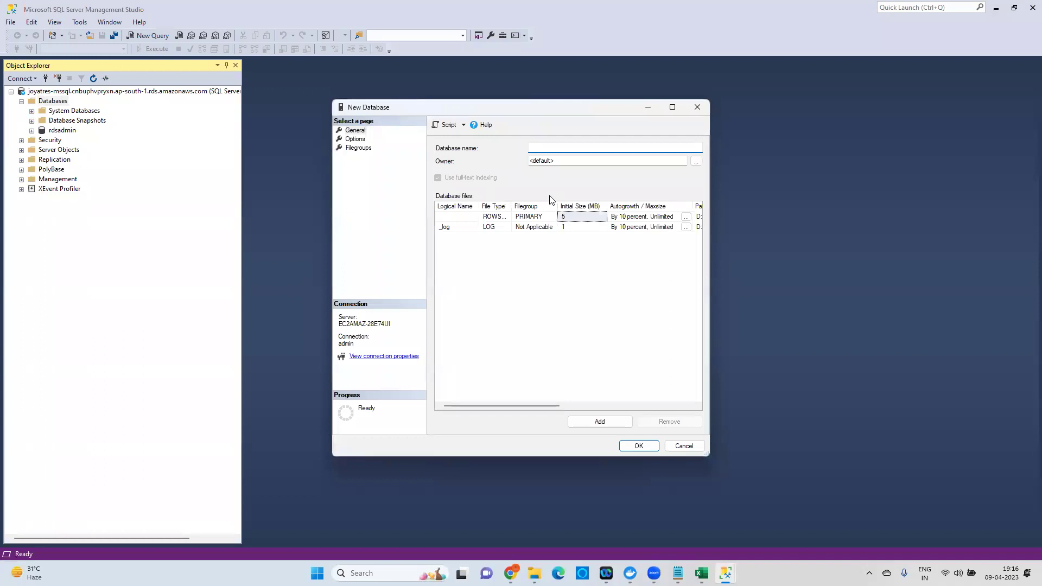
text(TestDatabase)
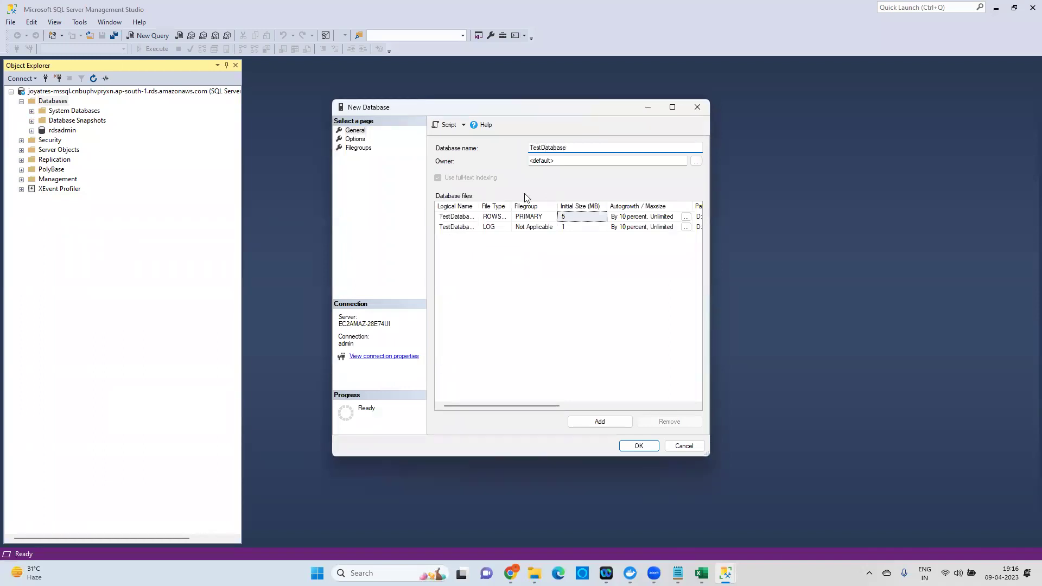
click(639, 446)
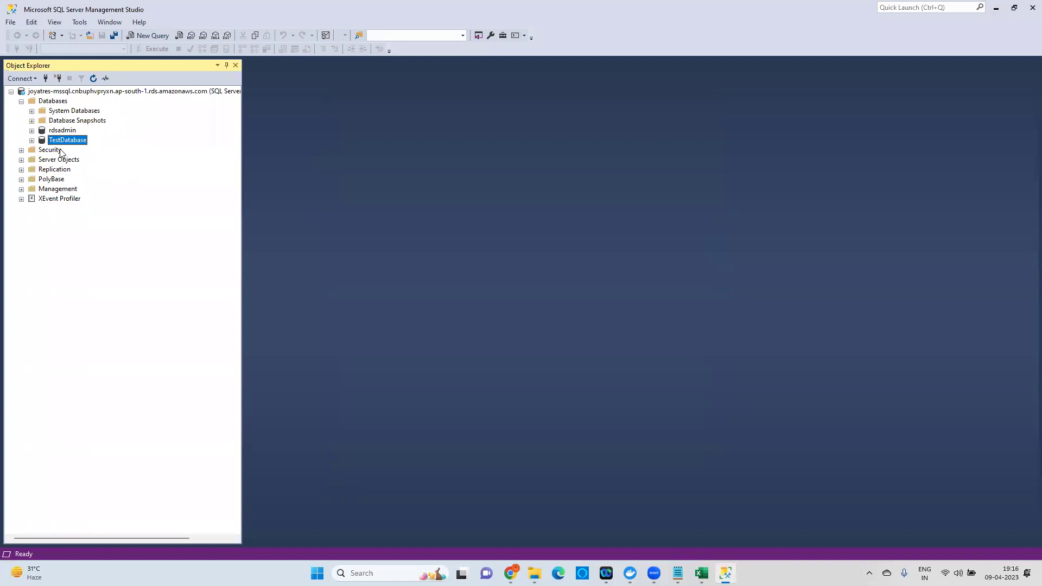
Open a new query window on TestDatabase, then start a Google search in a new Chrome tab.
right_click(70, 143)
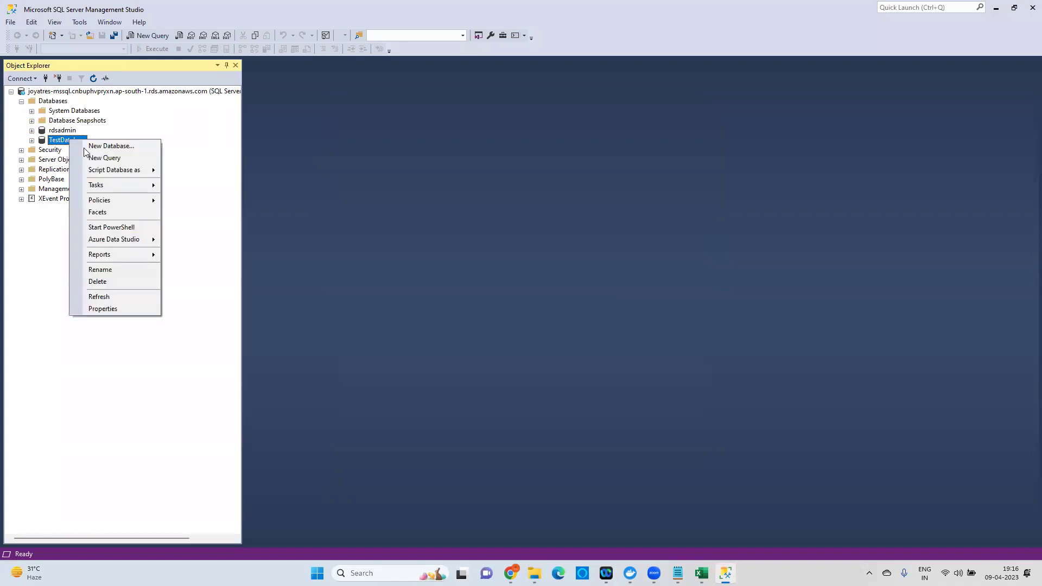
click(115, 158)
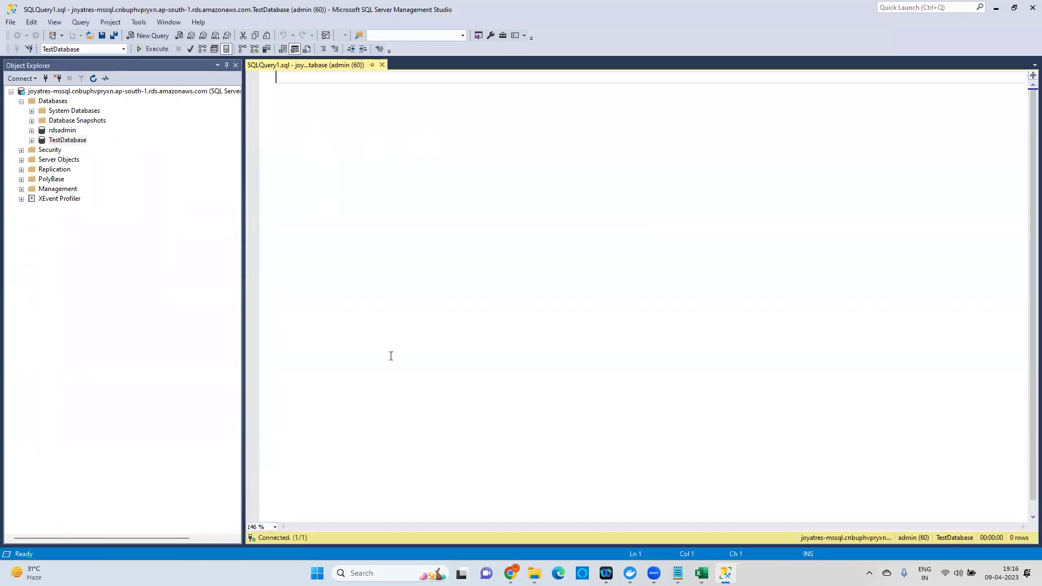
click(510, 573)
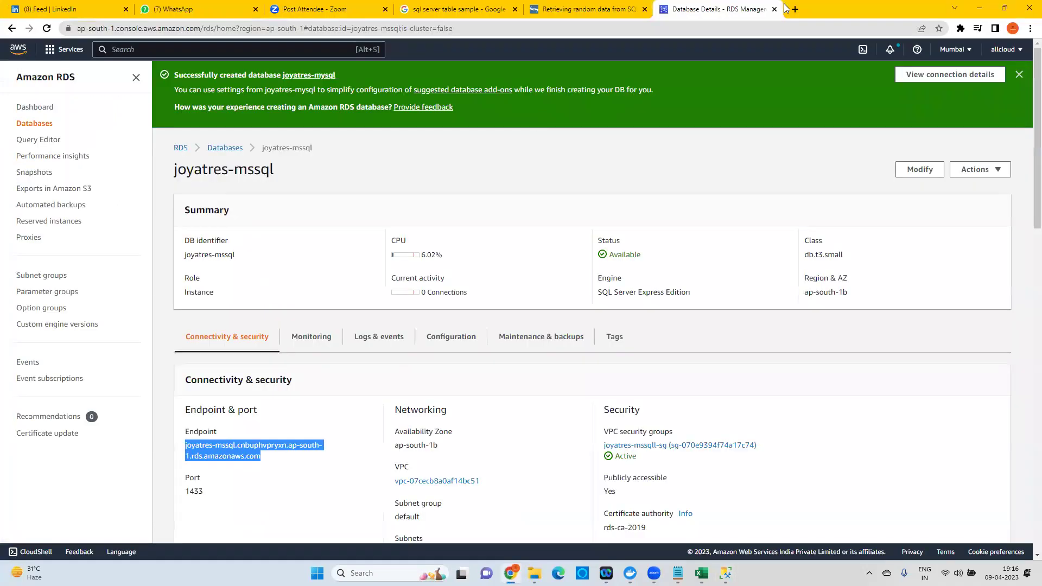
click(795, 8)
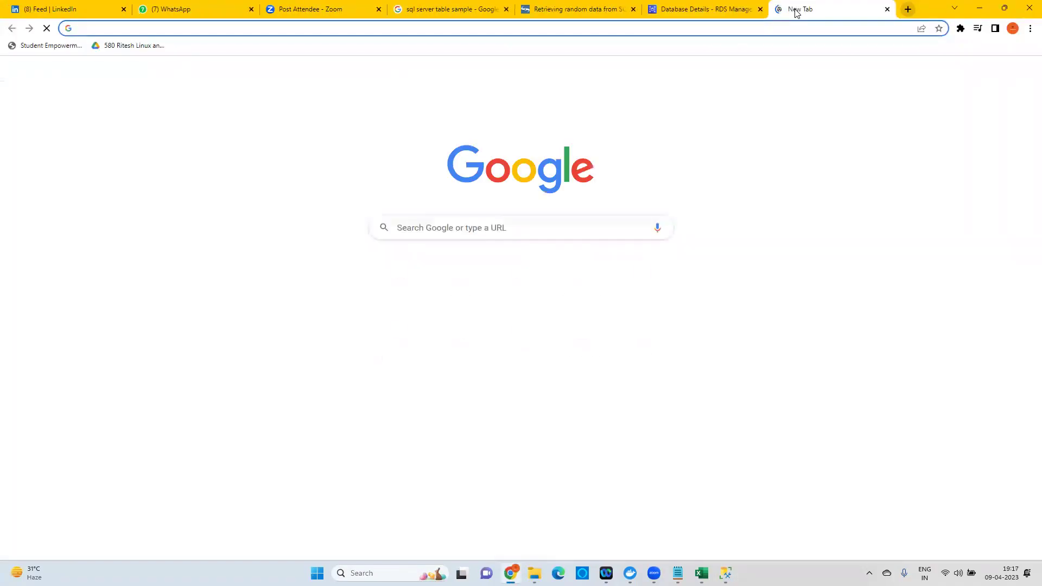
text(goo)
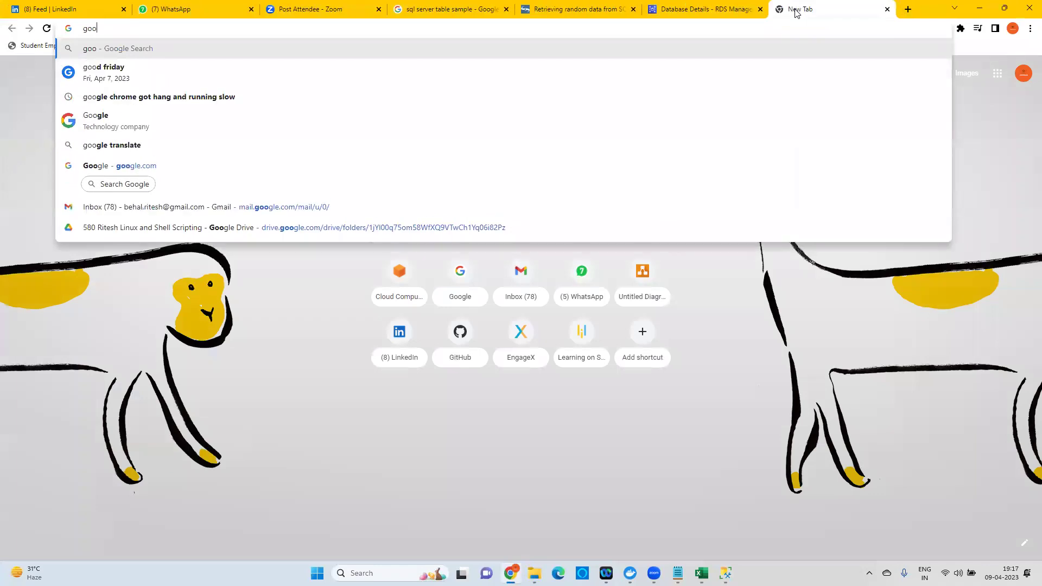
text(gle)
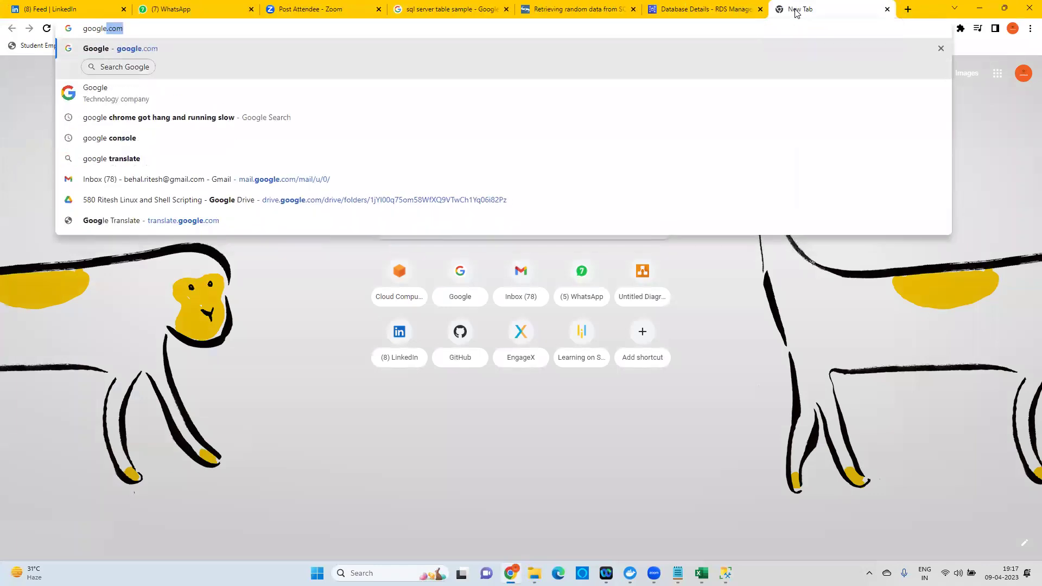
Search how to create an MSSQL table and copy Data to Fish's CREATE TABLE products statement.
key(Return)
text(create)
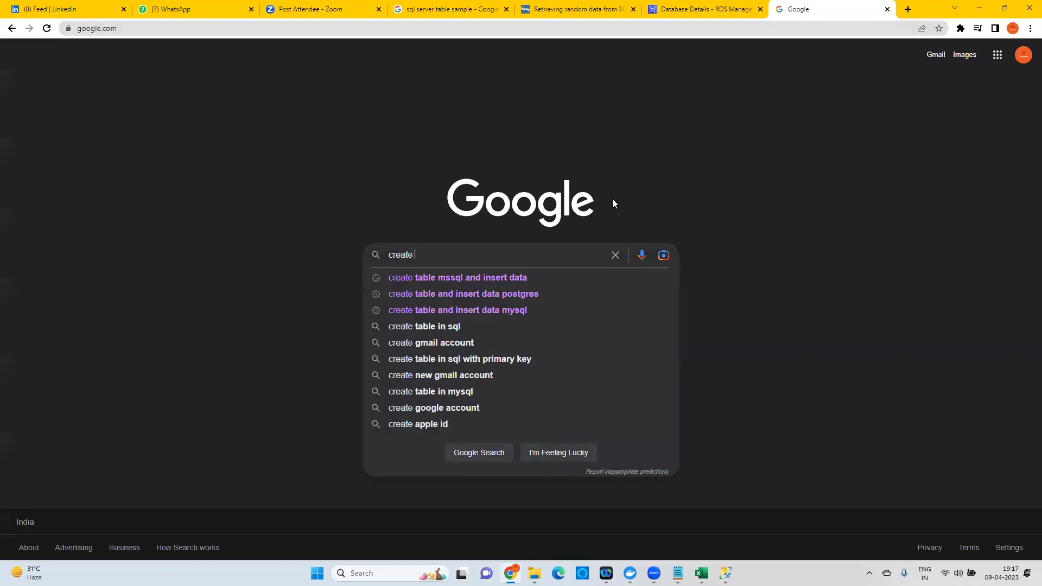
click(483, 278)
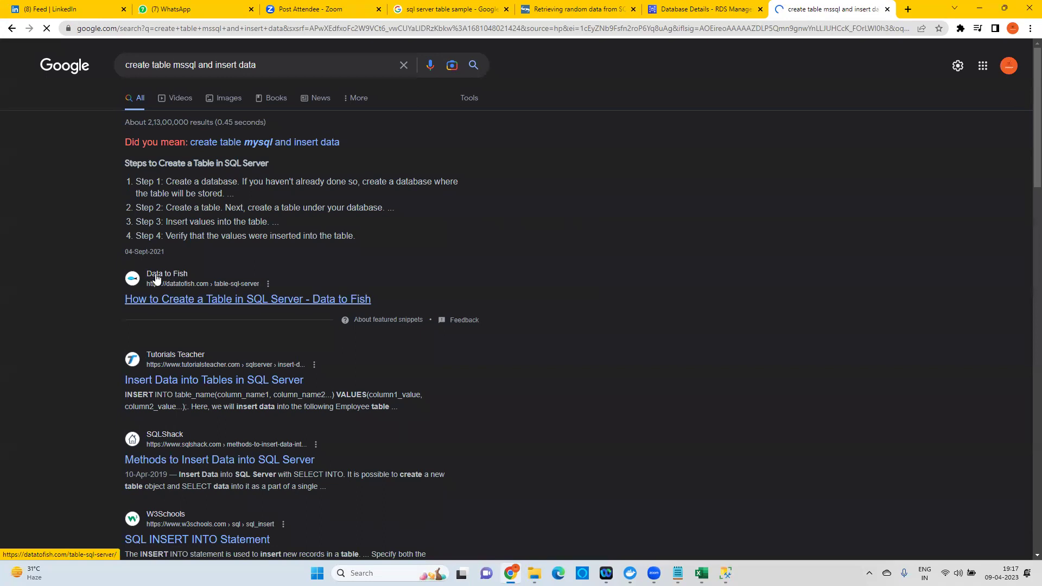
click(223, 299)
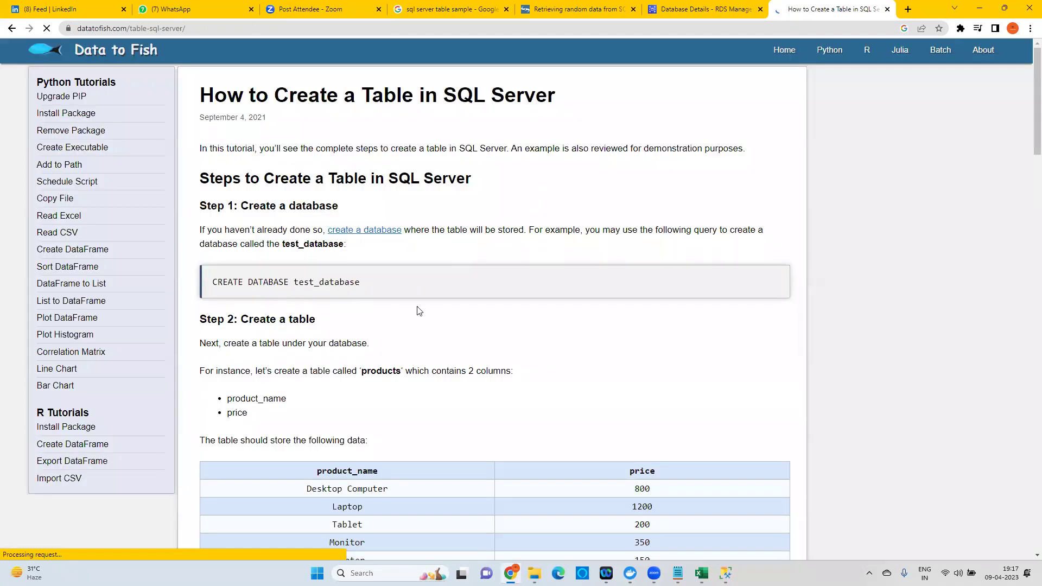
scroll(420, 309, down, 6)
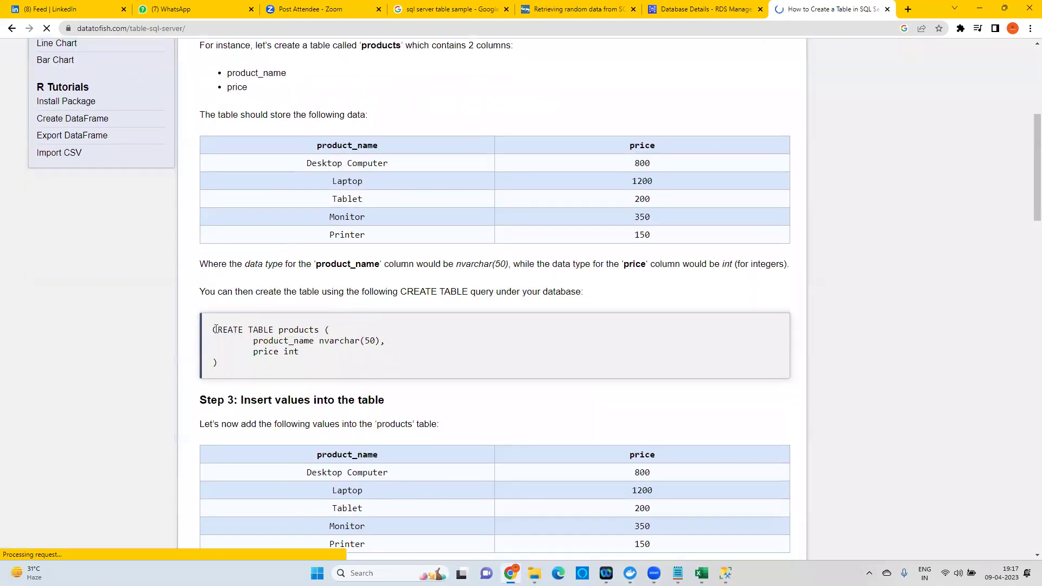
drag(213, 328, 222, 372)
key(ctrl+c)
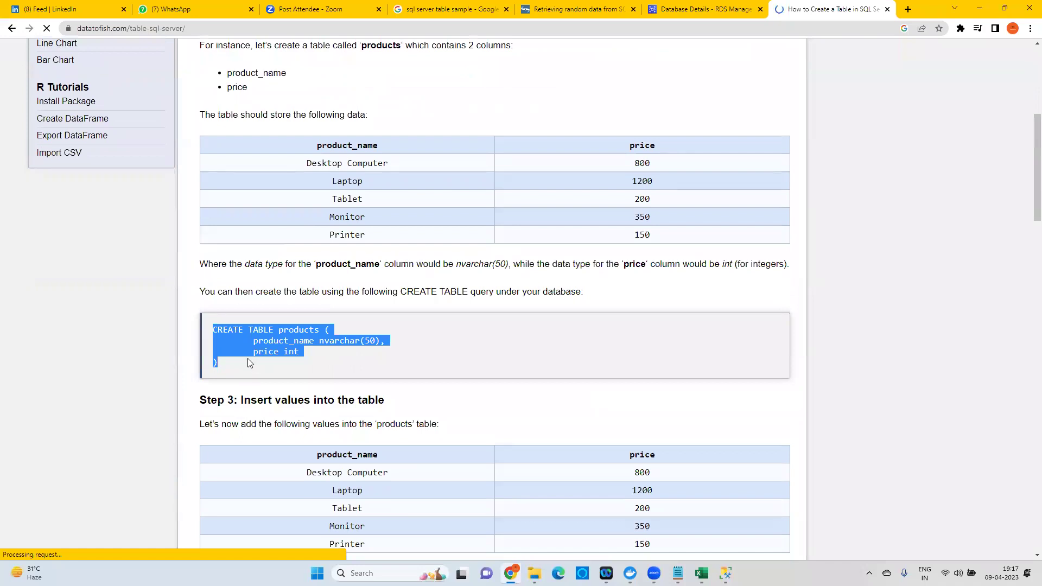
key(alt+Tab)
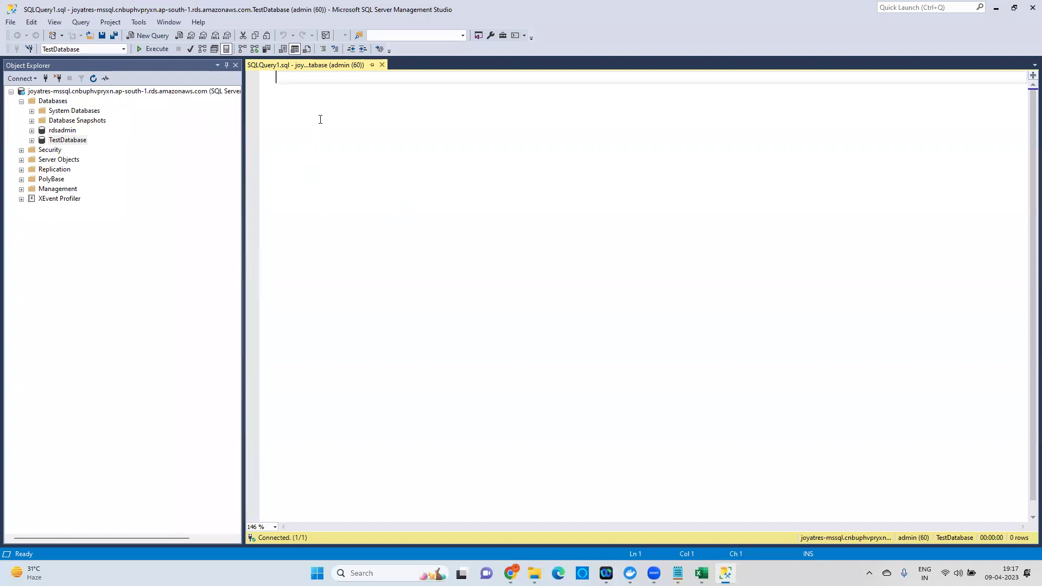
Paste the CREATE TABLE products statement, change nvarchar to varchar, and execute it.
key(ctrl+v)
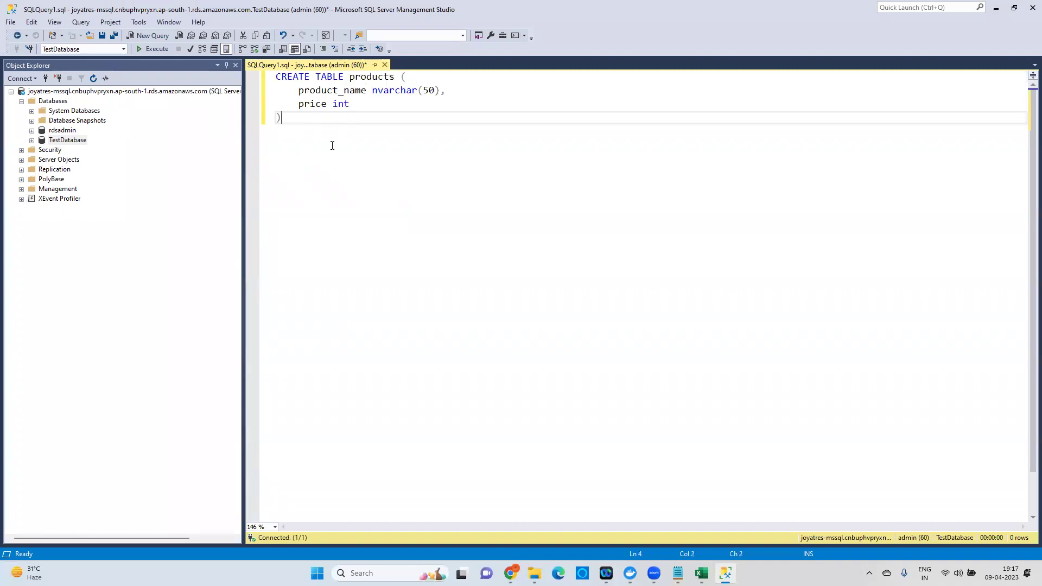
double_click(373, 78)
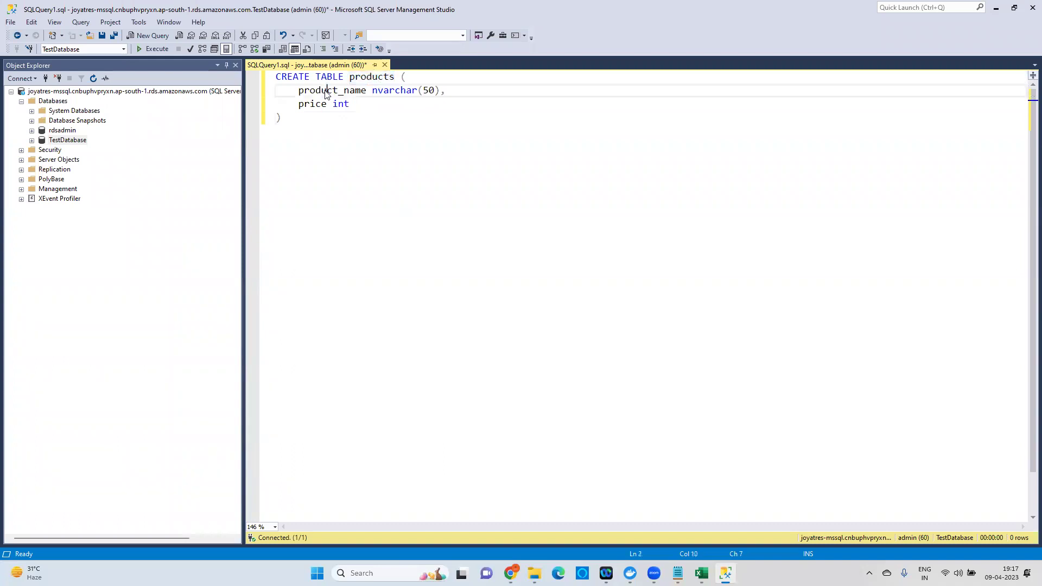
double_click(326, 92)
click(378, 91)
key(BackSpace)
click(277, 77)
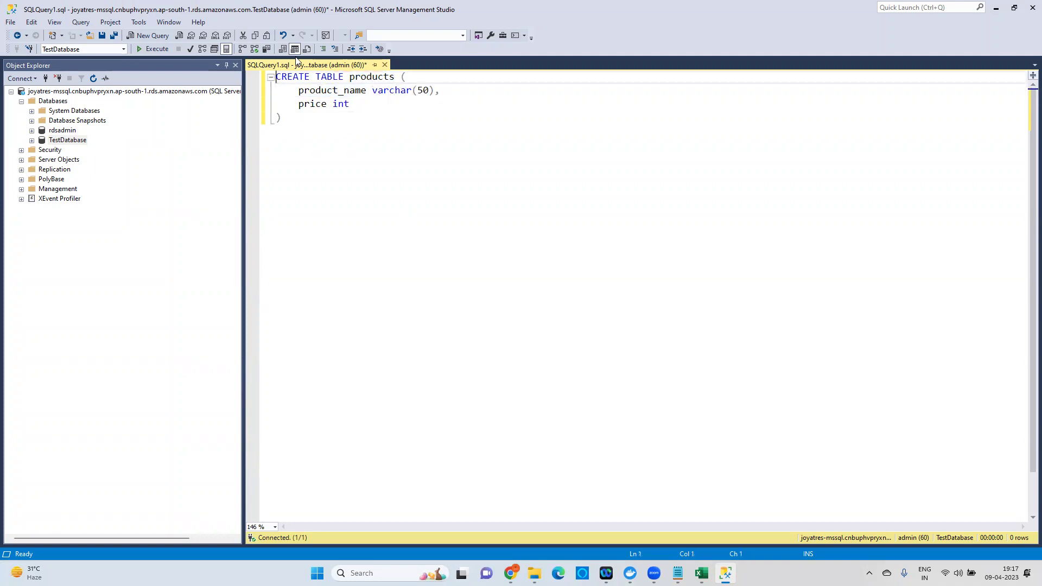
key(Return)
key(Return)
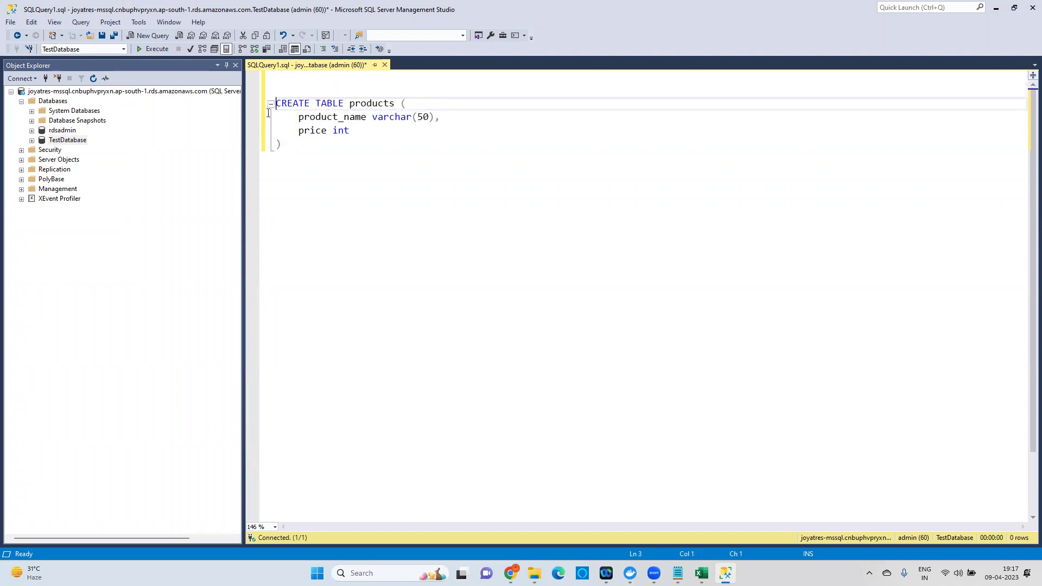
click(268, 113)
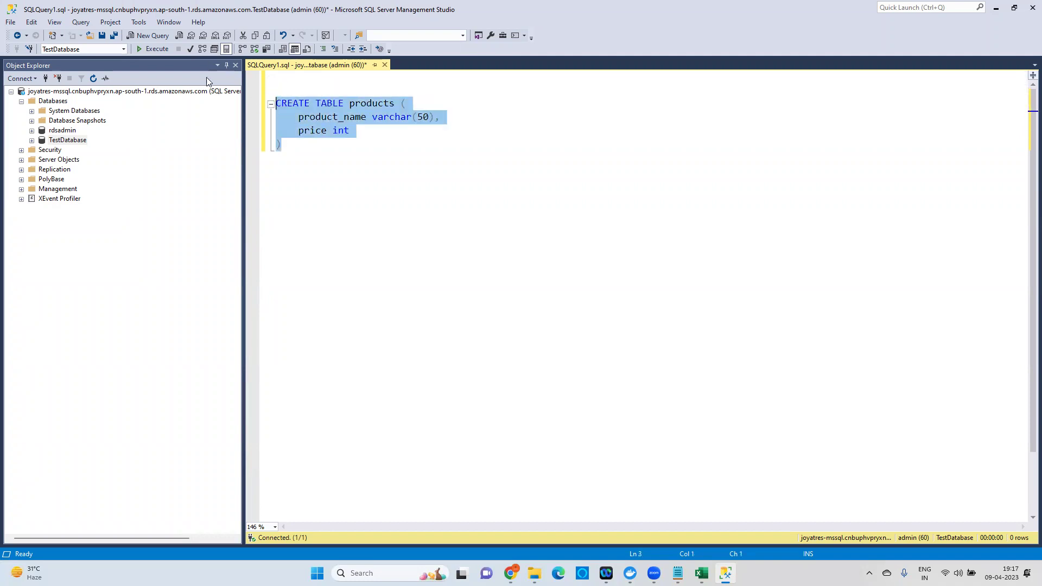
click(152, 49)
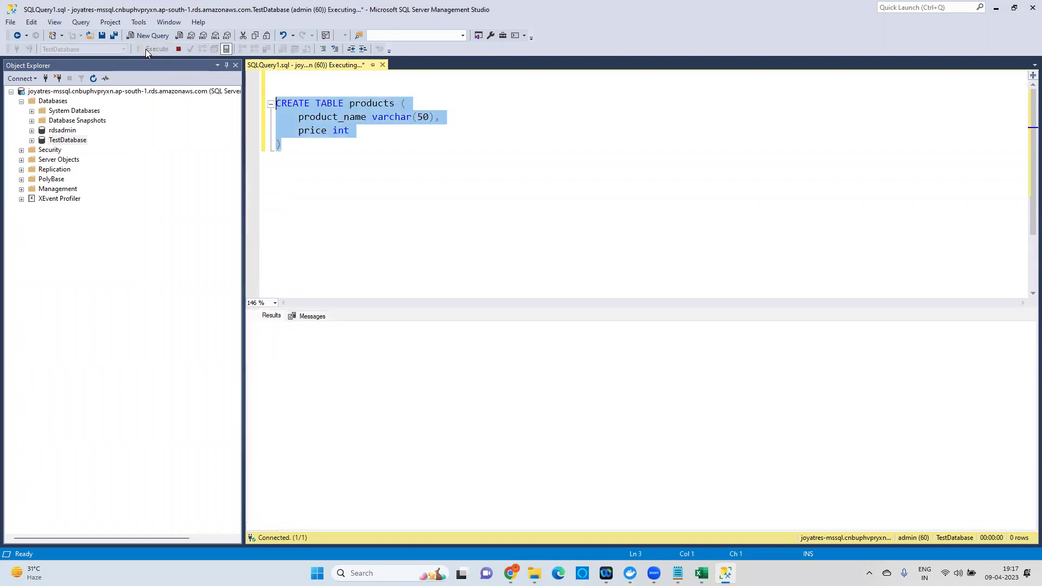
drag(270, 328, 409, 327)
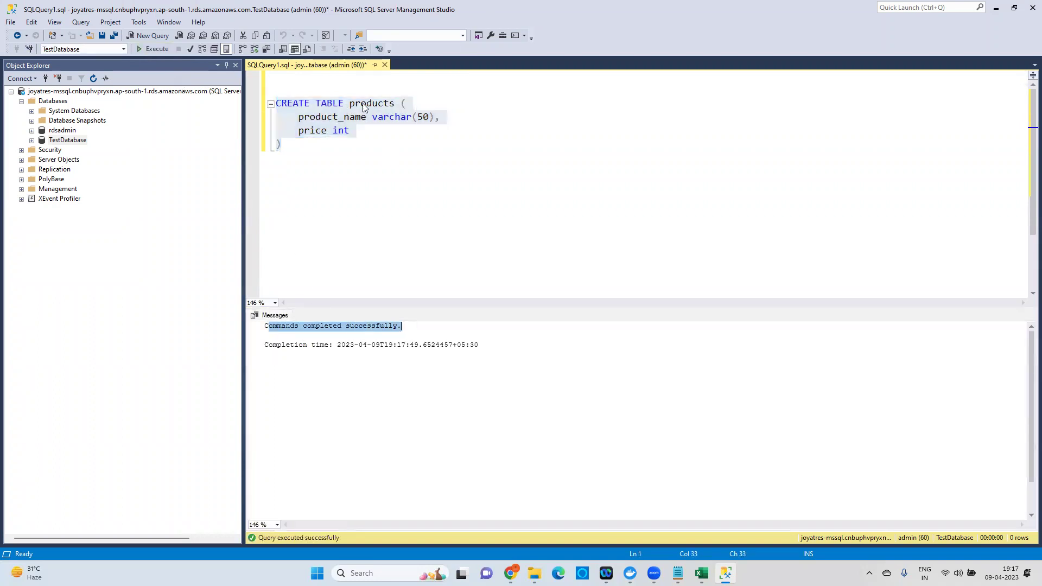
Add and run SELECT * from products, which returns empty product_name and price columns.
click(299, 149)
key(Return)
key(Return)
key(Return)
text(SELECT * from products)
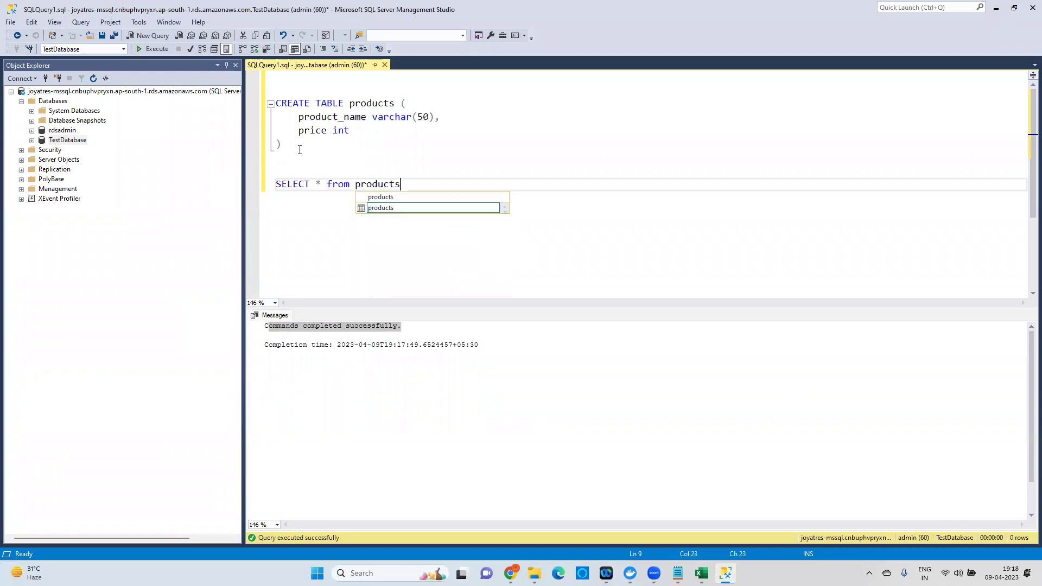
key(Escape)
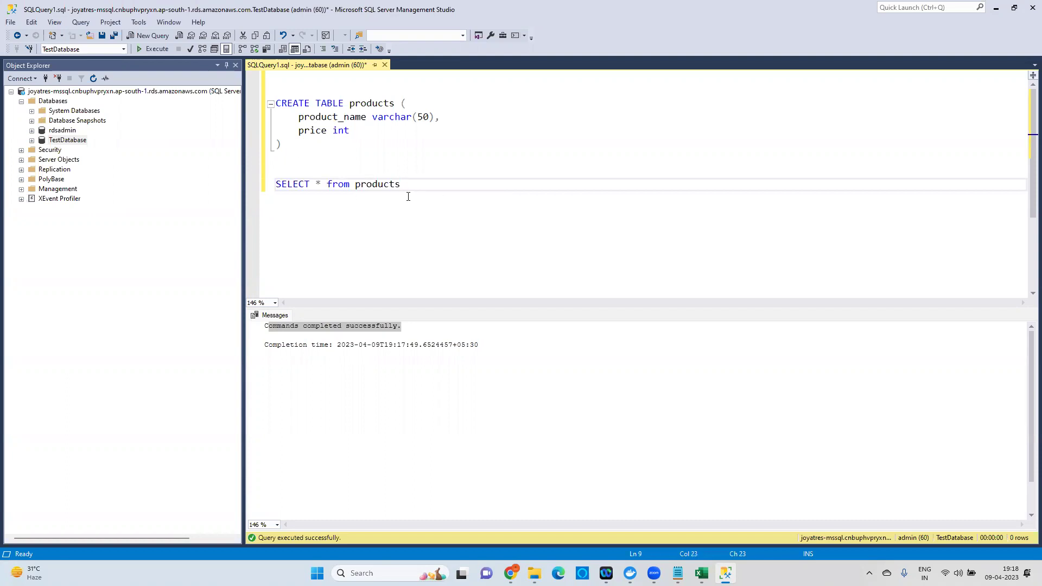
drag(404, 186, 276, 184)
click(153, 48)
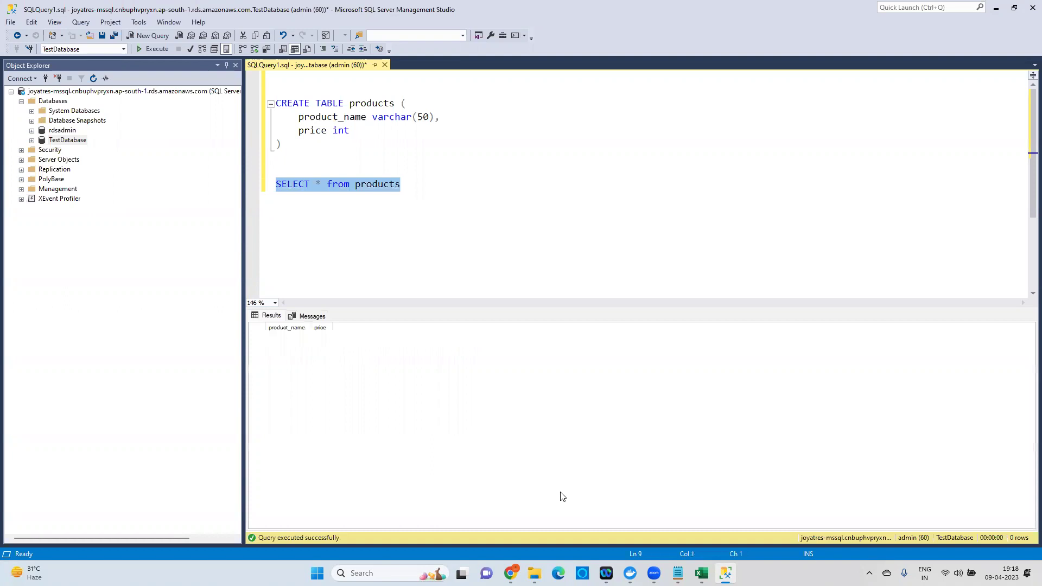
key(alt+Tab)
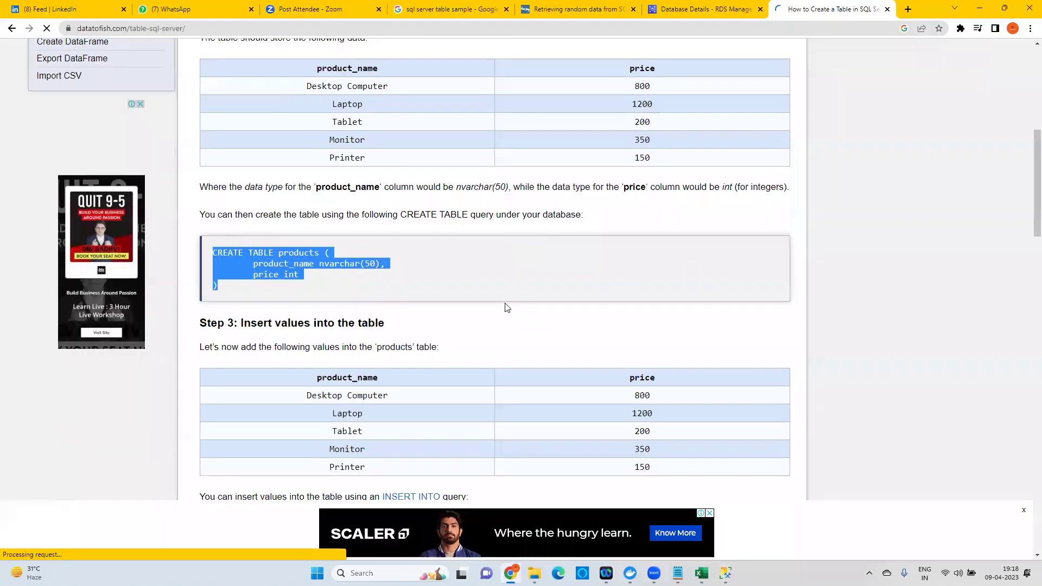
Copy the tutorial's five-row INSERT INTO products statement and paste it below CREATE TABLE.
scroll(506, 307, down, 5)
drag(213, 285, 297, 378)
key(ctrl+c)
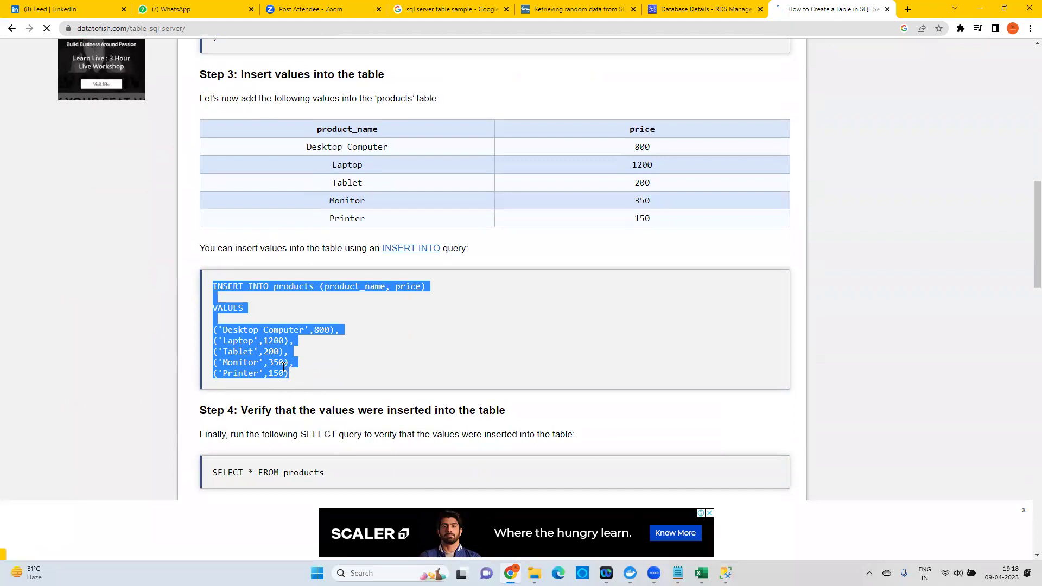
key(alt+Tab)
click(313, 145)
key(Return)
key(Return)
key(ctrl+v)
click(528, 175)
Remove the blank lines and execute the INSERT, adding 5 rows to products.
key(Delete)
key(Down)
key(Delete)
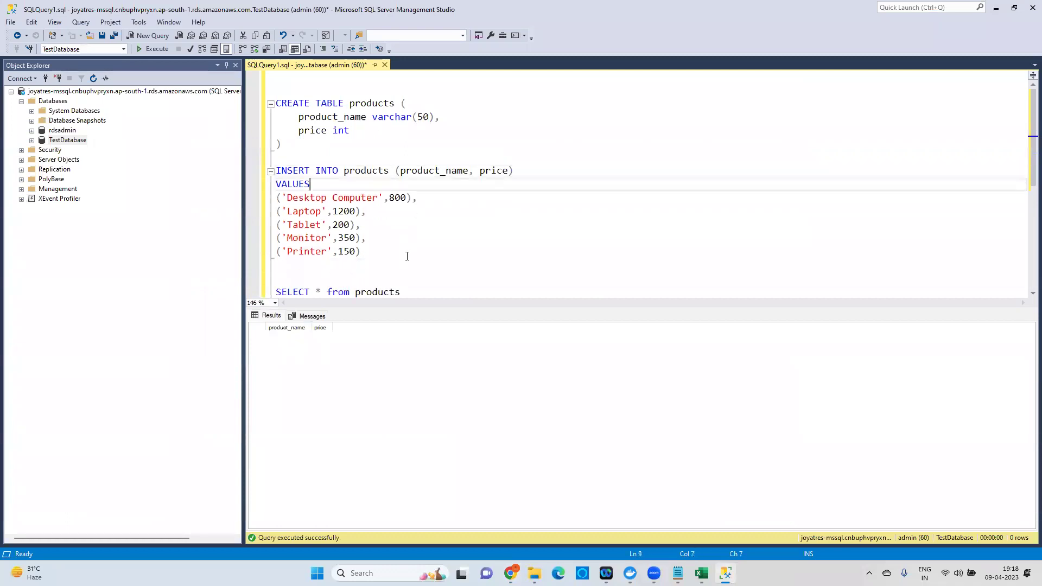
drag(407, 257, 252, 173)
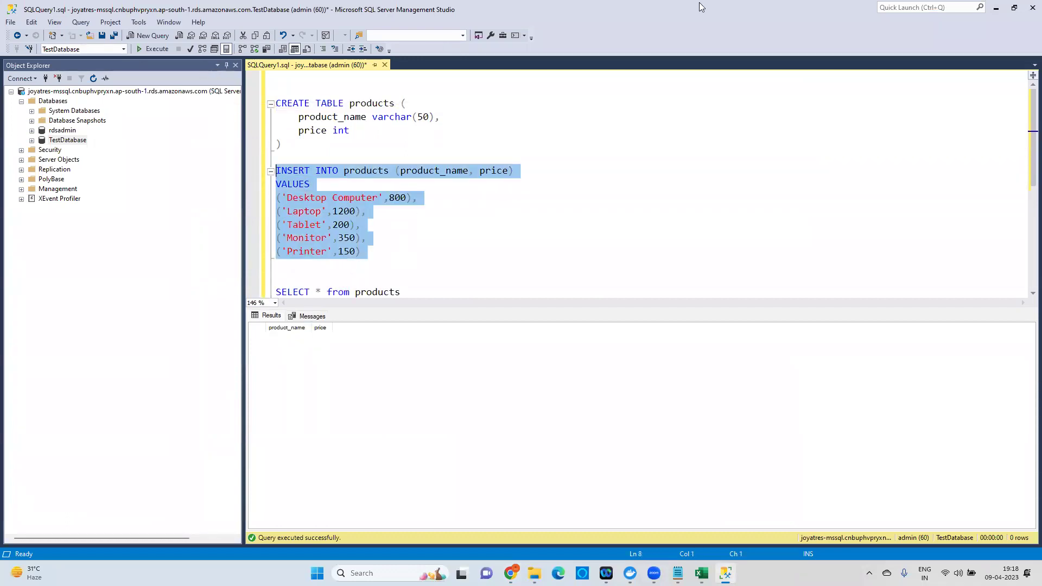
click(150, 50)
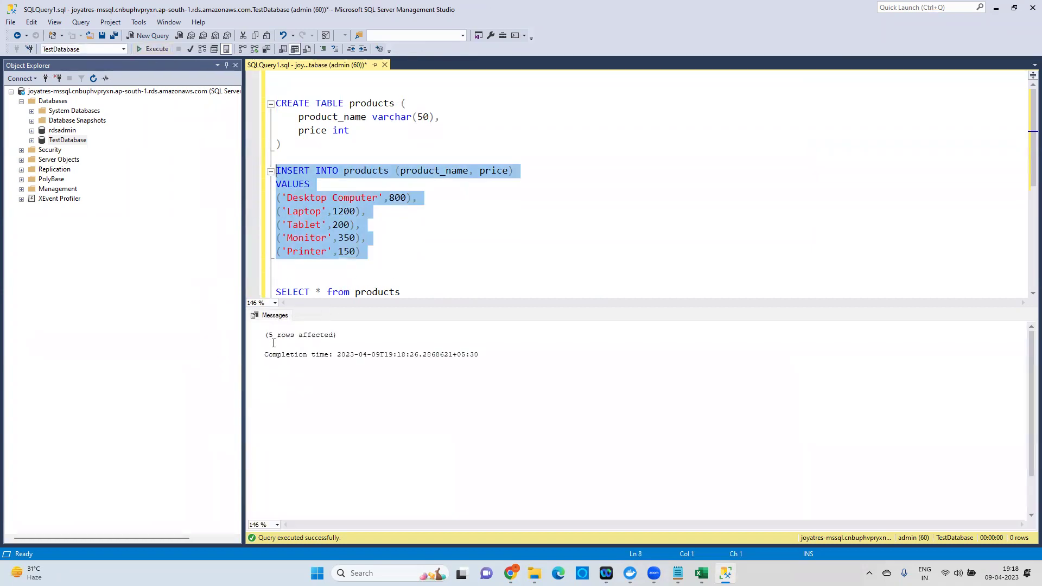
drag(270, 335, 347, 333)
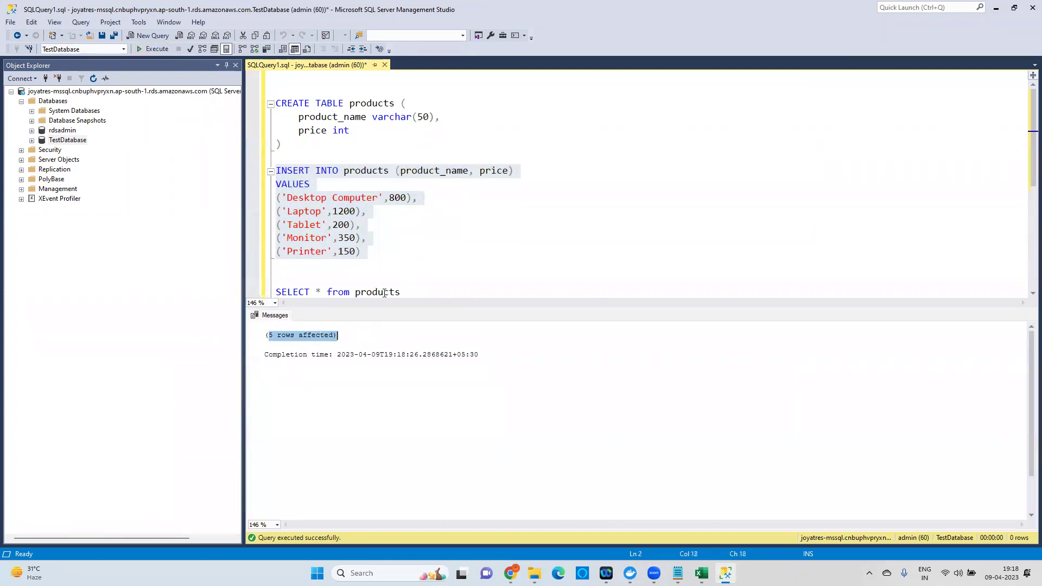
Run SELECT * from products to list Desktop Computer, Laptop, Tablet, Monitor and Printer.
drag(402, 292, 276, 291)
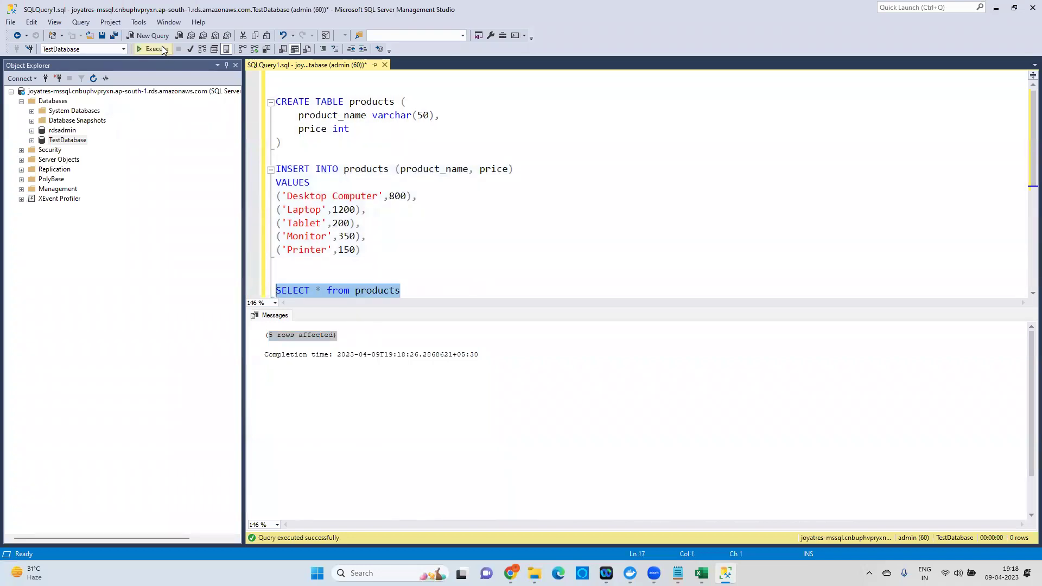
click(163, 49)
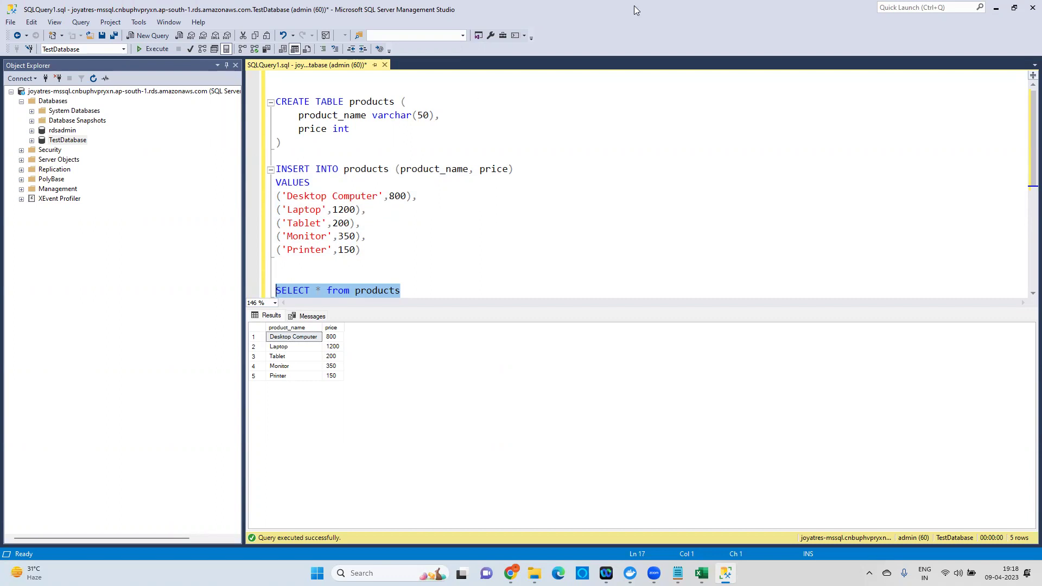
key(Left)
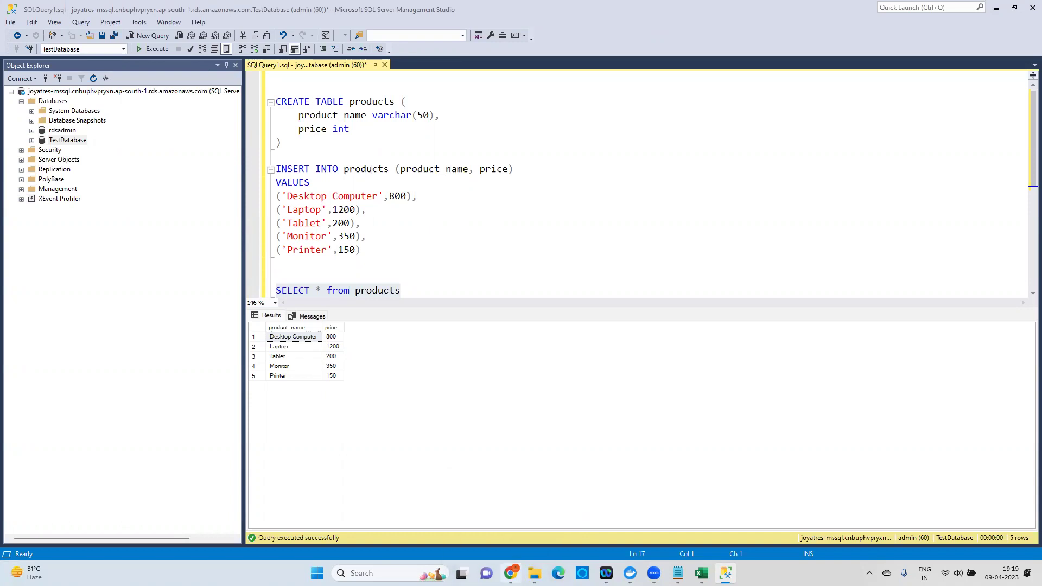
click(510, 573)
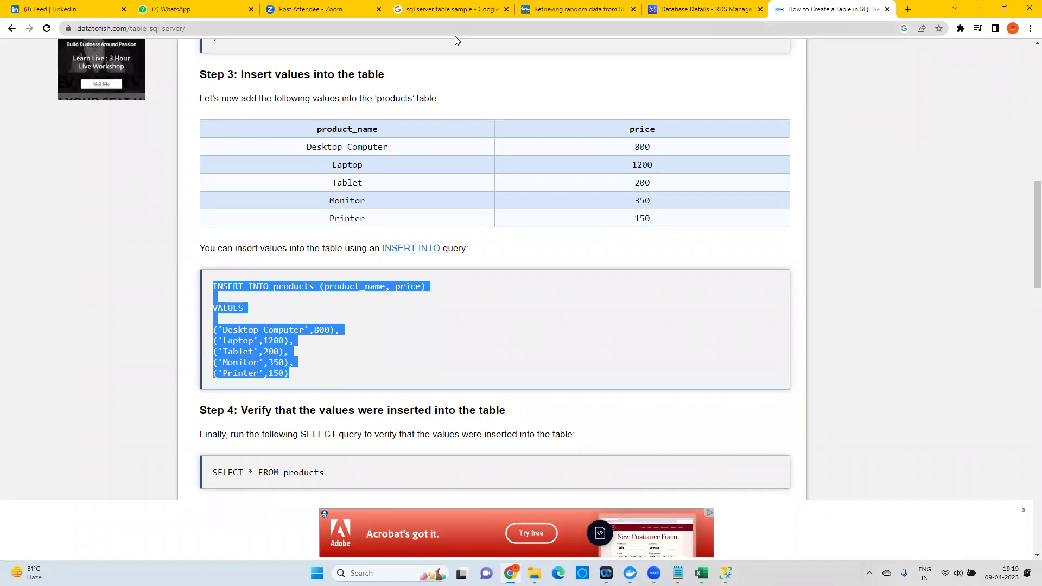
Return to the RDS Databases list, refresh it and dismiss the creation success banner.
click(708, 12)
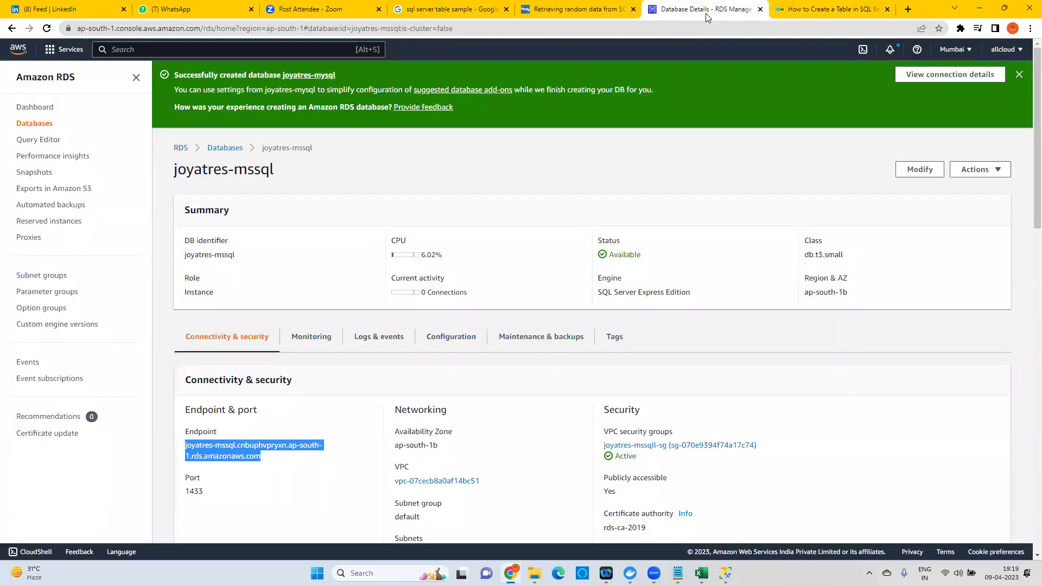
click(220, 152)
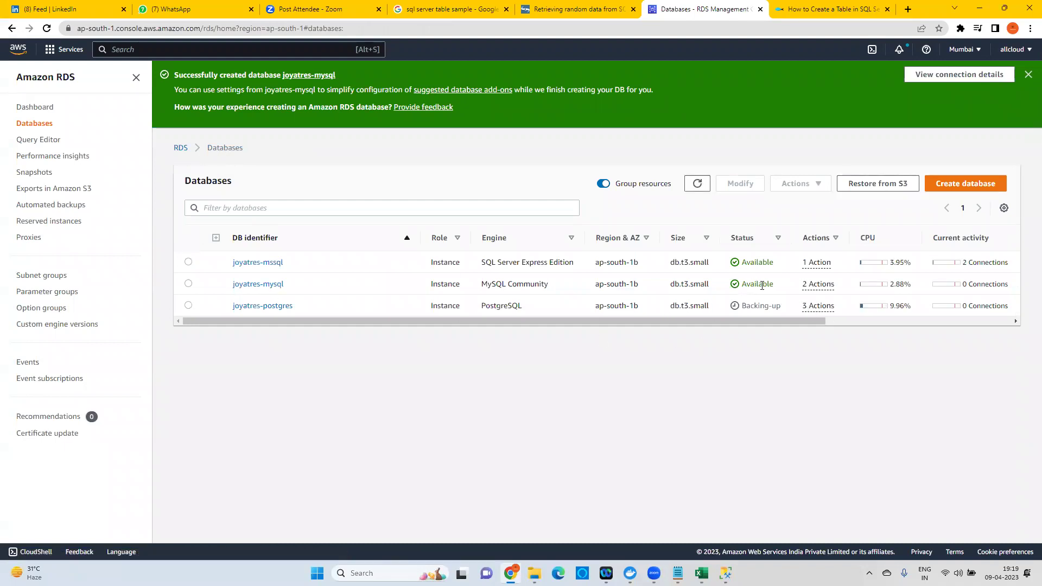
click(698, 183)
click(1028, 74)
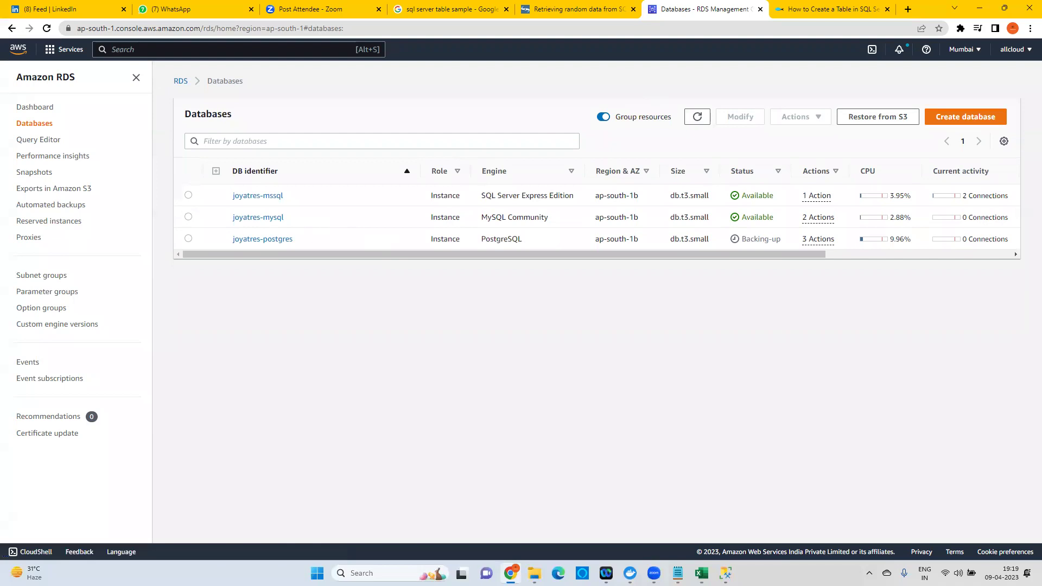
Find MySQL Workbench by searching 'mysql' in Windows search and launch it.
click(358, 573)
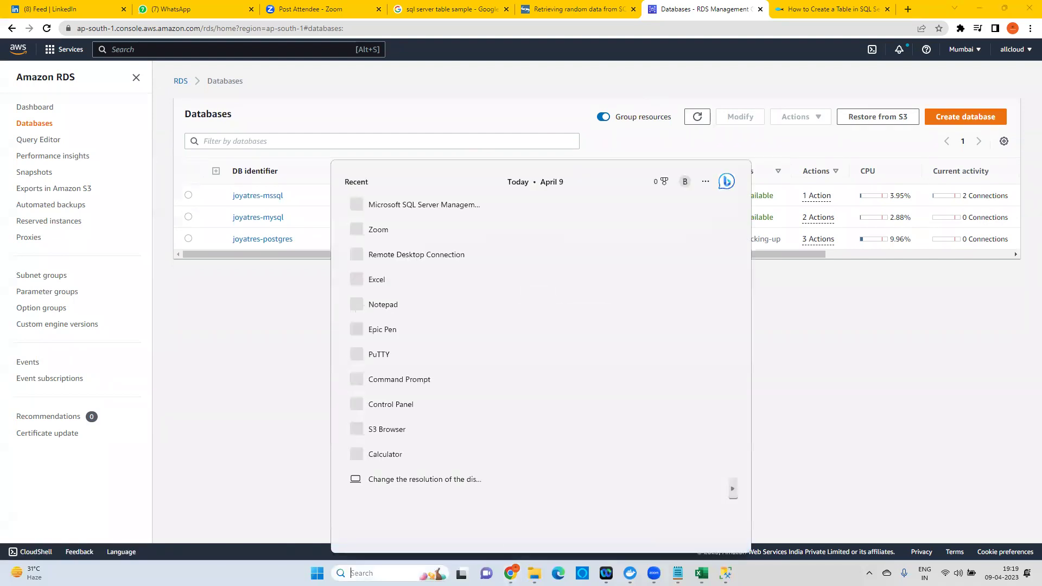
text(mysql)
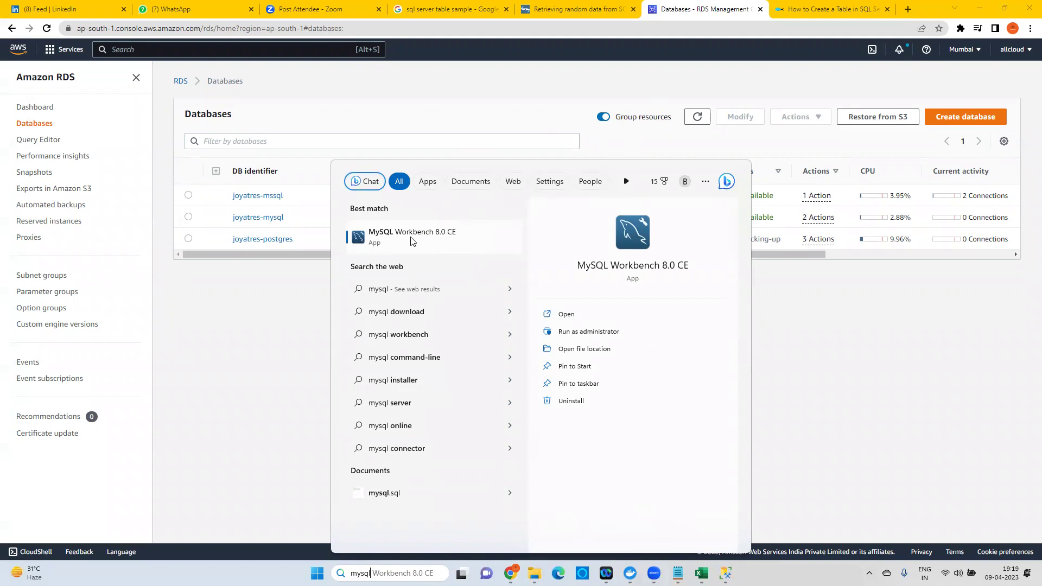
click(440, 239)
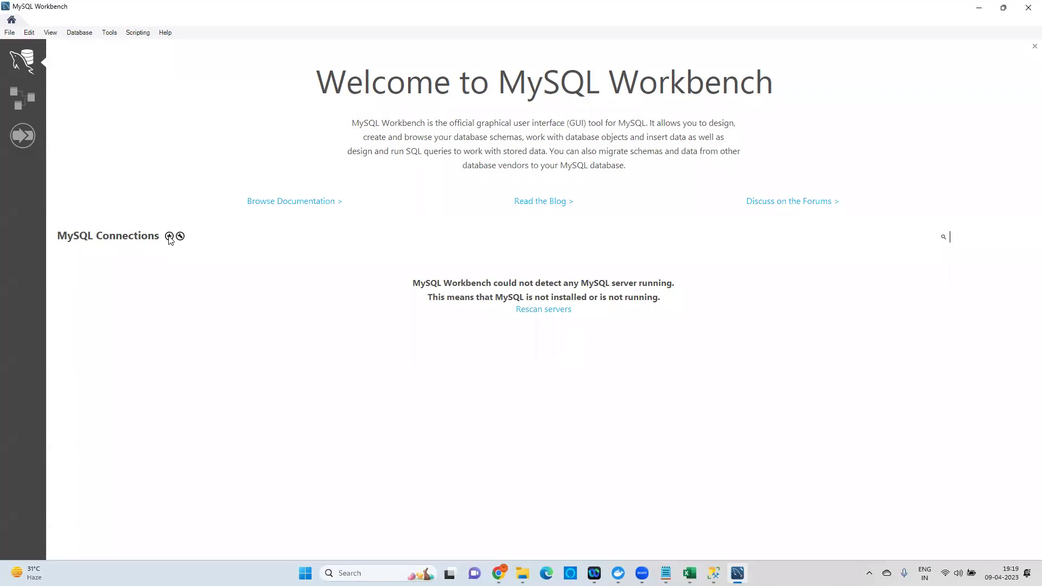
Create a new connection named mysqlConnection with the RDS MySQL endpoint as hostname.
click(169, 237)
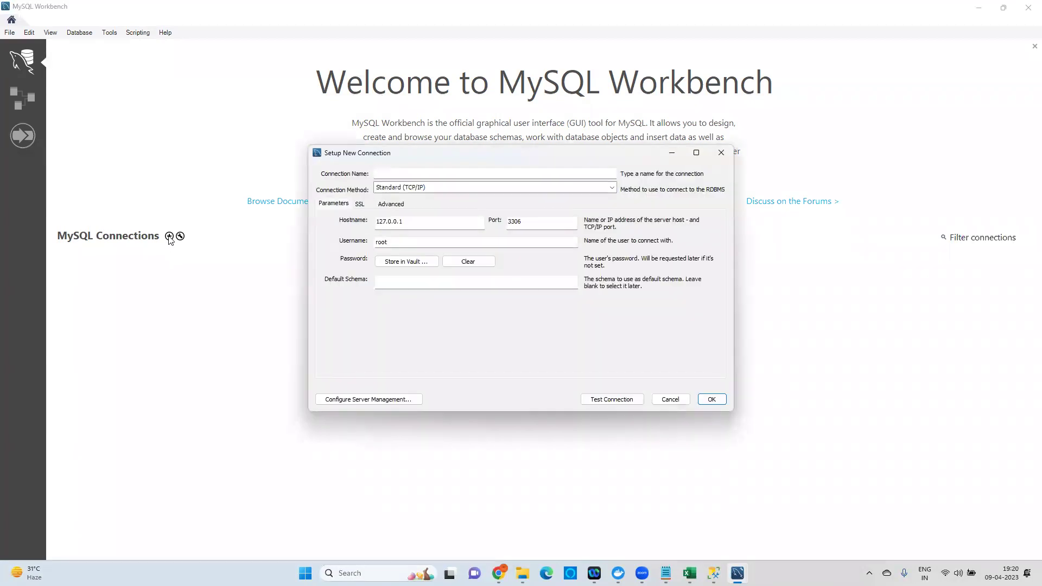
click(412, 174)
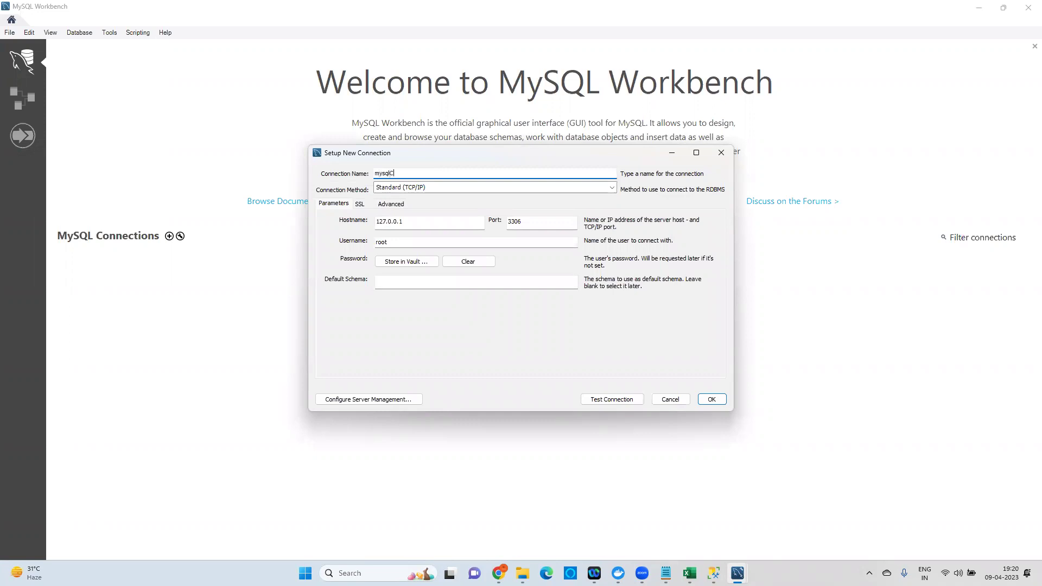
text(mysqlConnection)
double_click(379, 225)
click(499, 573)
click(263, 217)
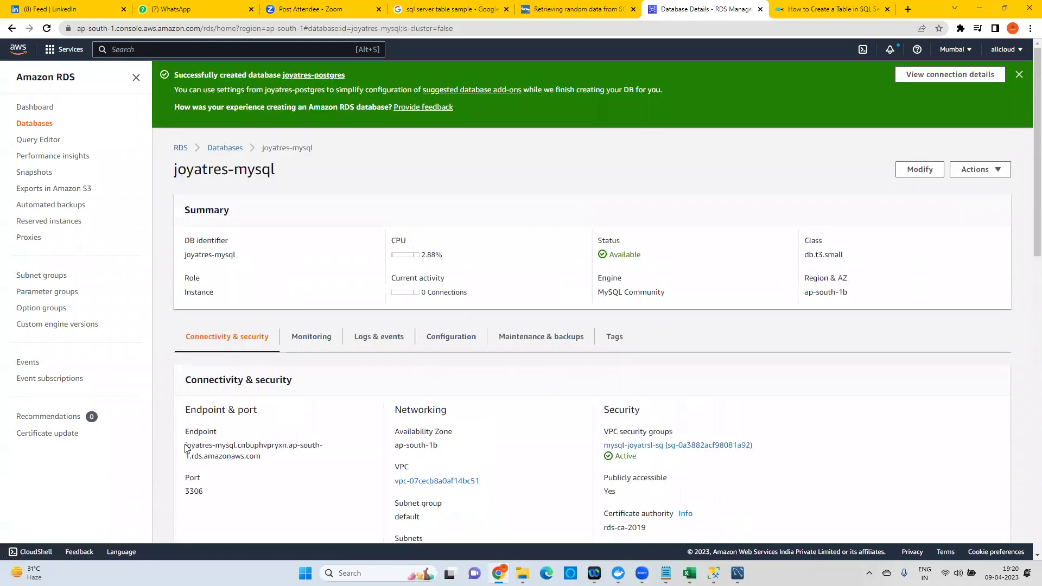
drag(184, 447, 263, 460)
key(ctrl+c)
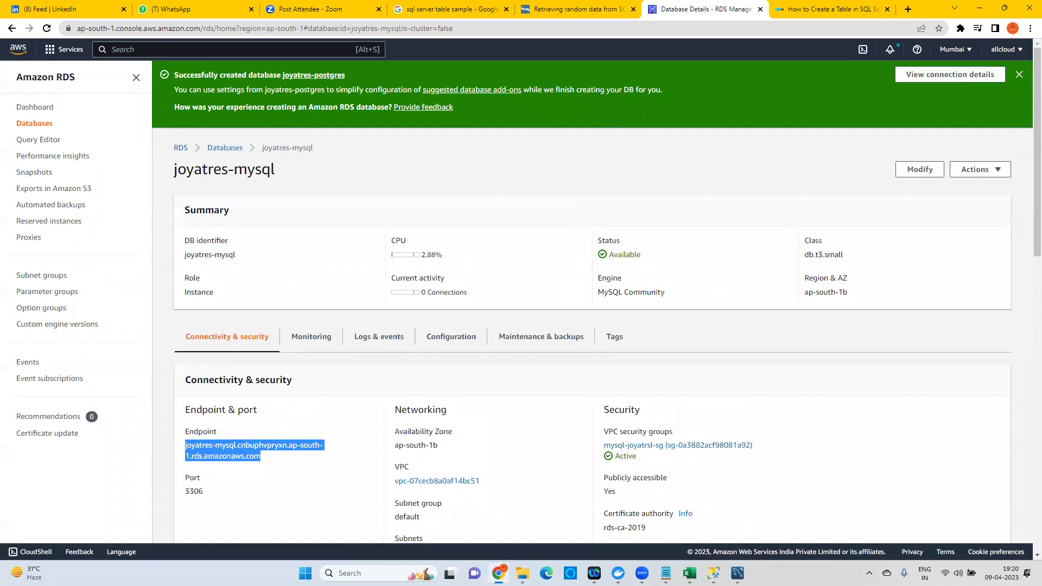
click(738, 573)
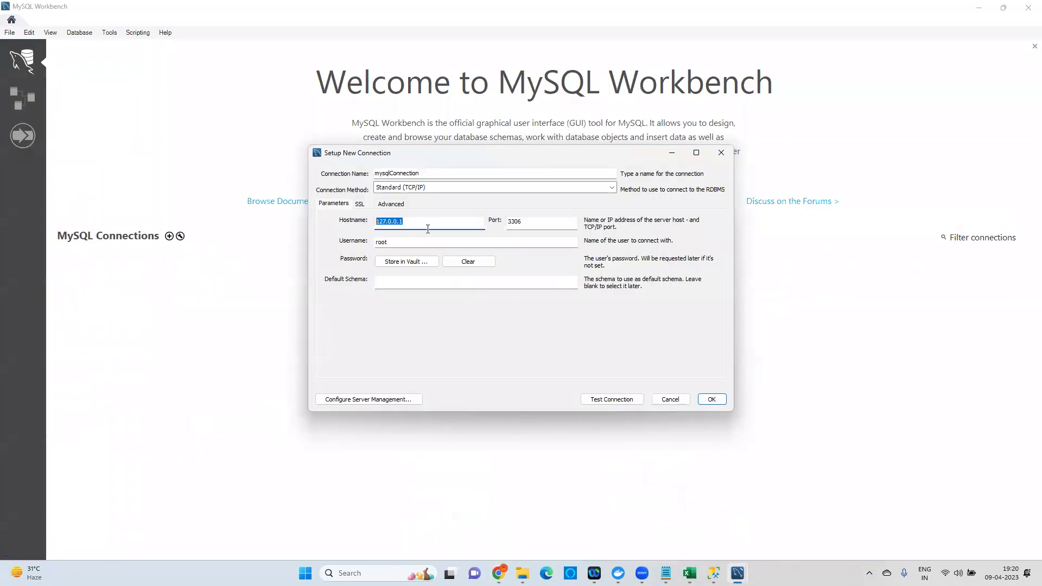
key(ctrl+v)
Keep port 3306, set username admin, store the password, test successfully and save.
double_click(508, 222)
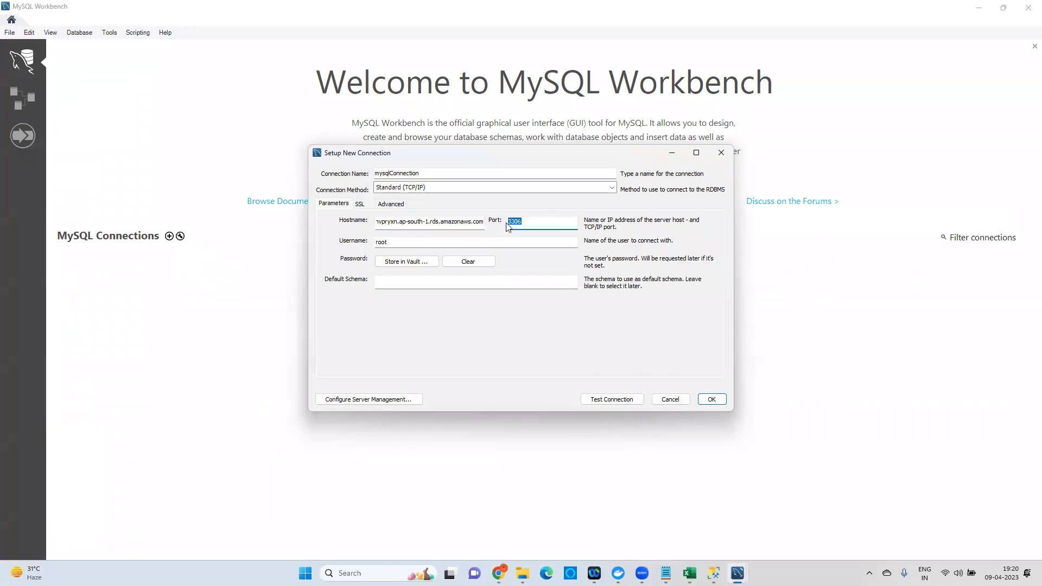
drag(399, 246, 372, 244)
text(admin)
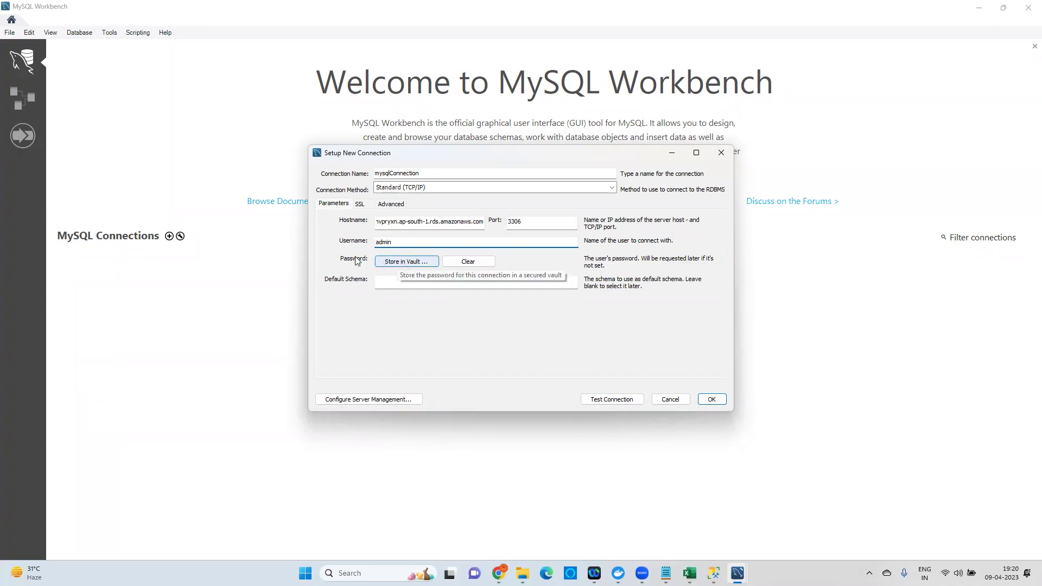
click(389, 263)
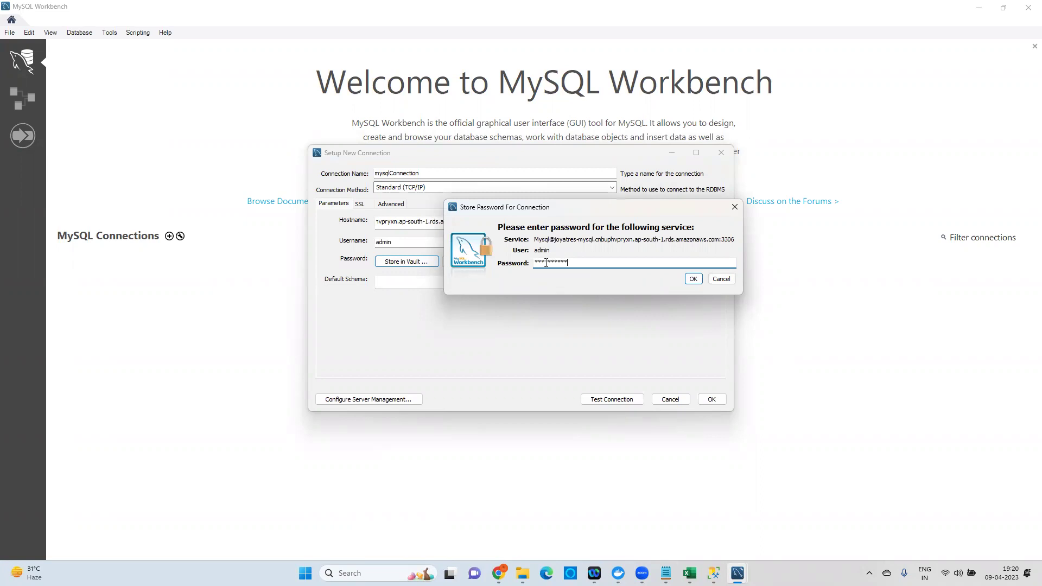
click(691, 279)
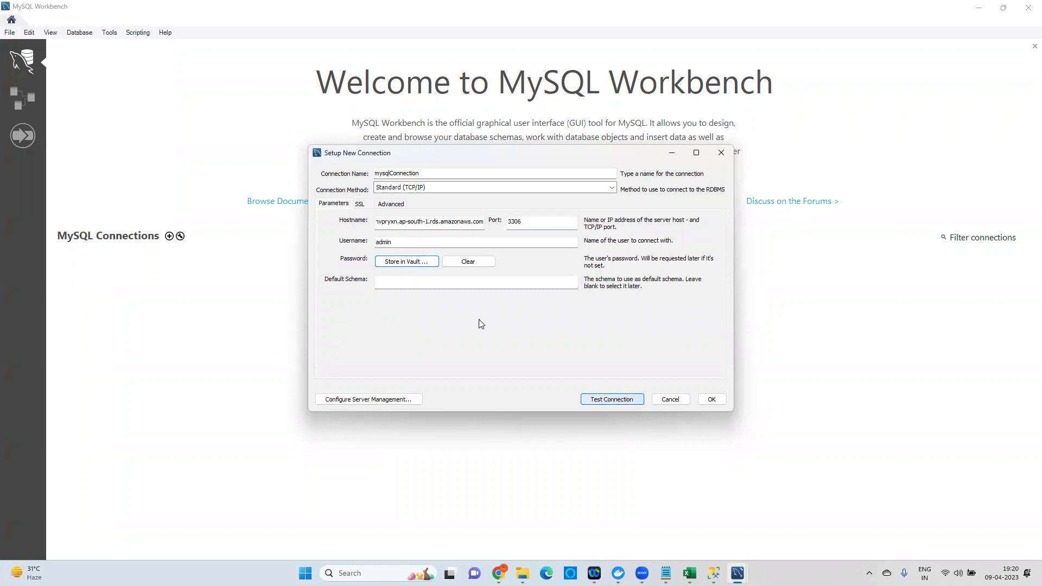
click(610, 400)
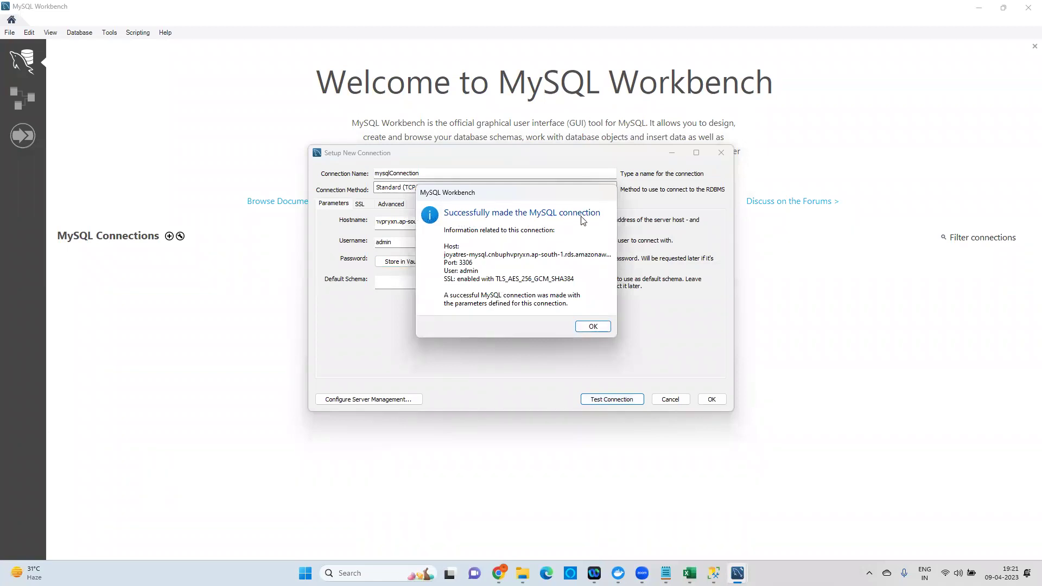
click(594, 326)
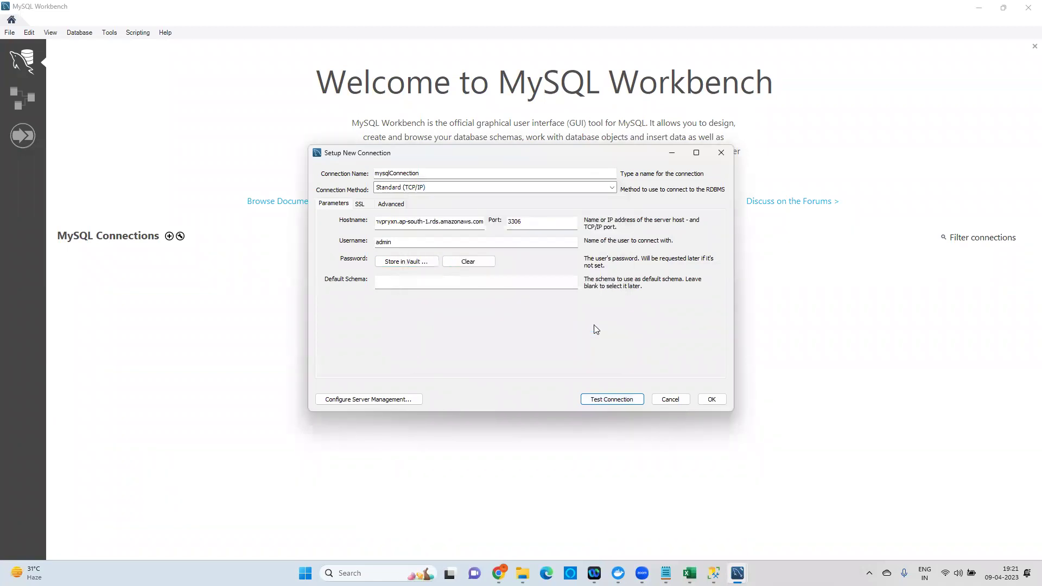
click(708, 400)
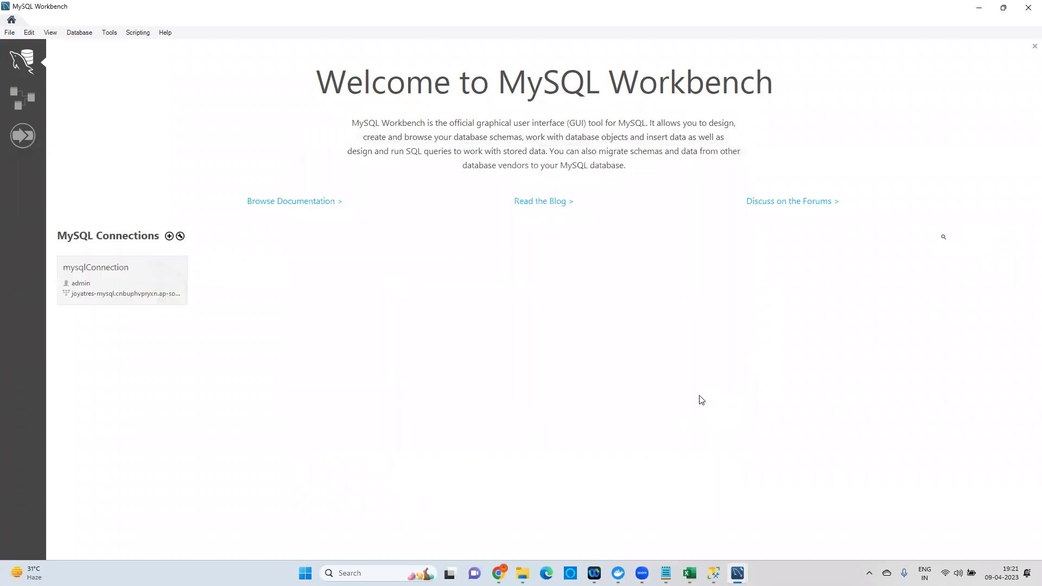
Open the mysqlConnection session and paste the SSMS products CREATE/INSERT/SELECT script into Query 1.
click(117, 297)
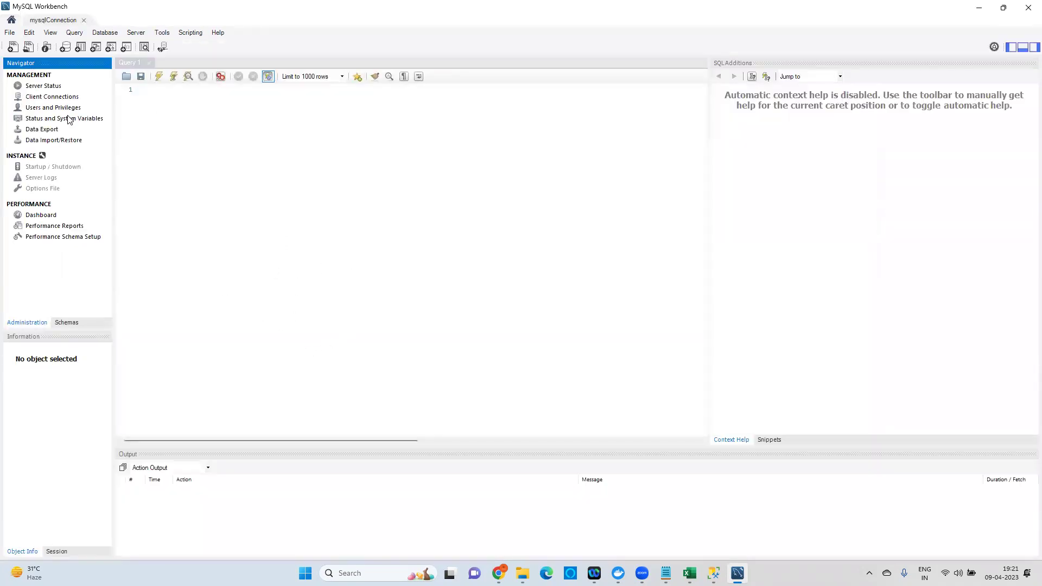
click(181, 106)
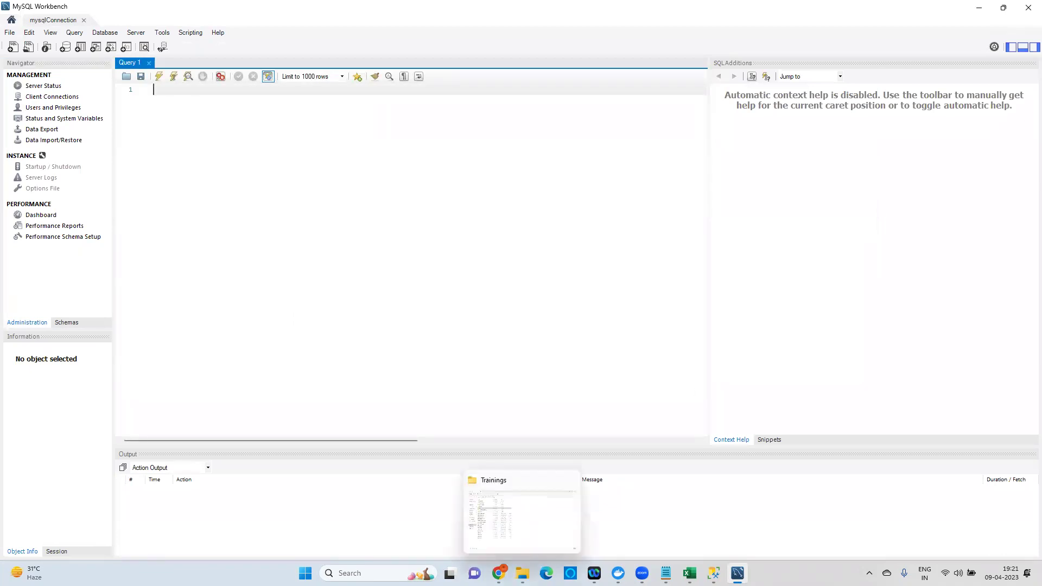
click(713, 572)
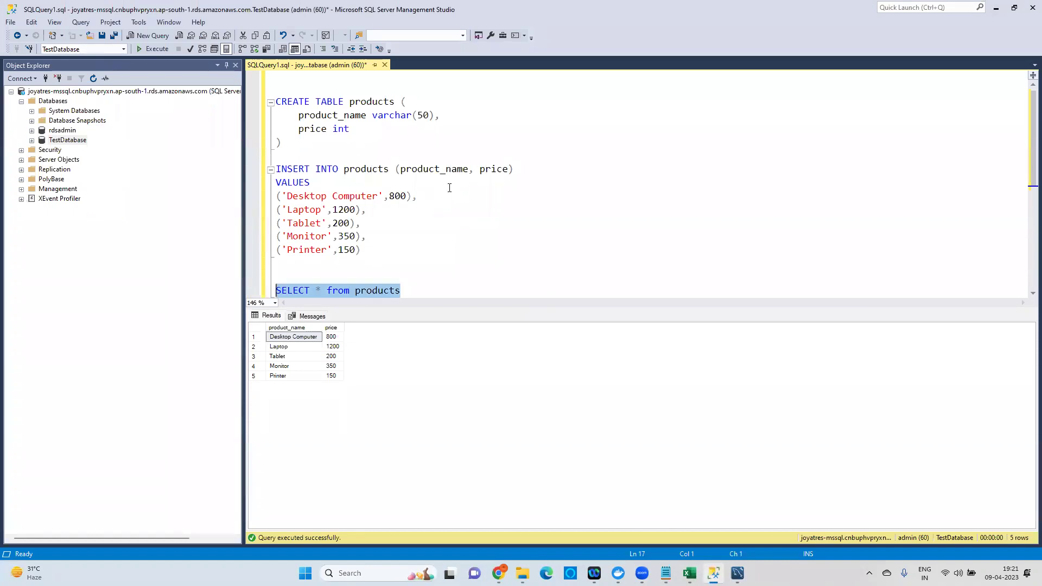
drag(402, 290, 252, 106)
key(ctrl+c)
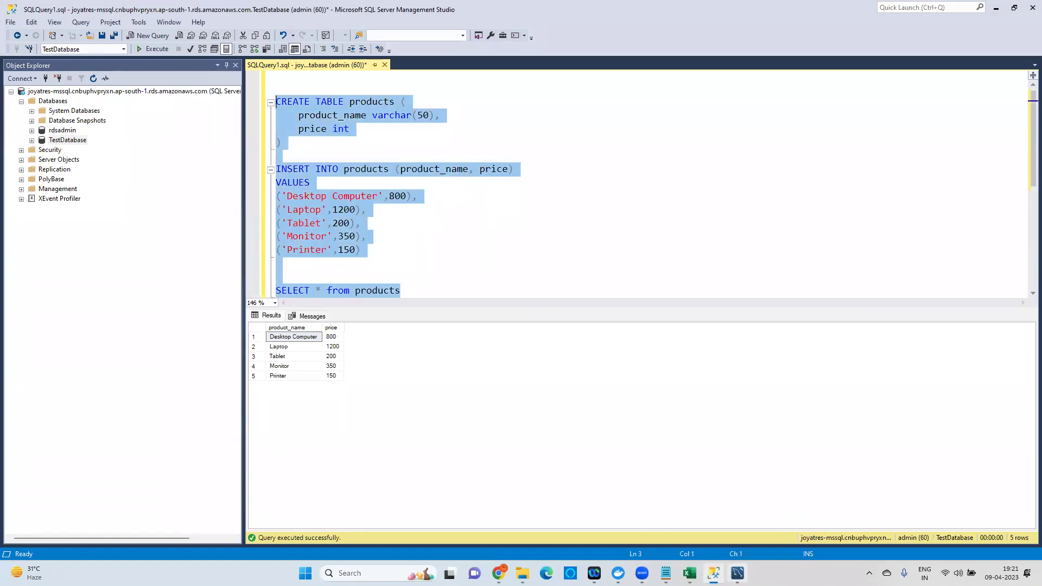
click(737, 573)
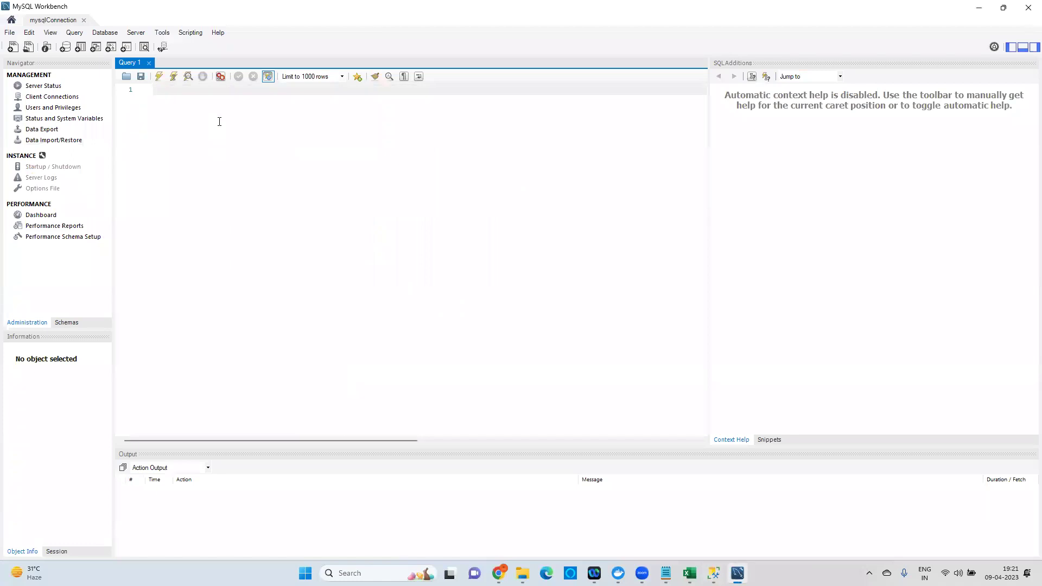
key(Return)
key(Return)
key(ctrl+v)
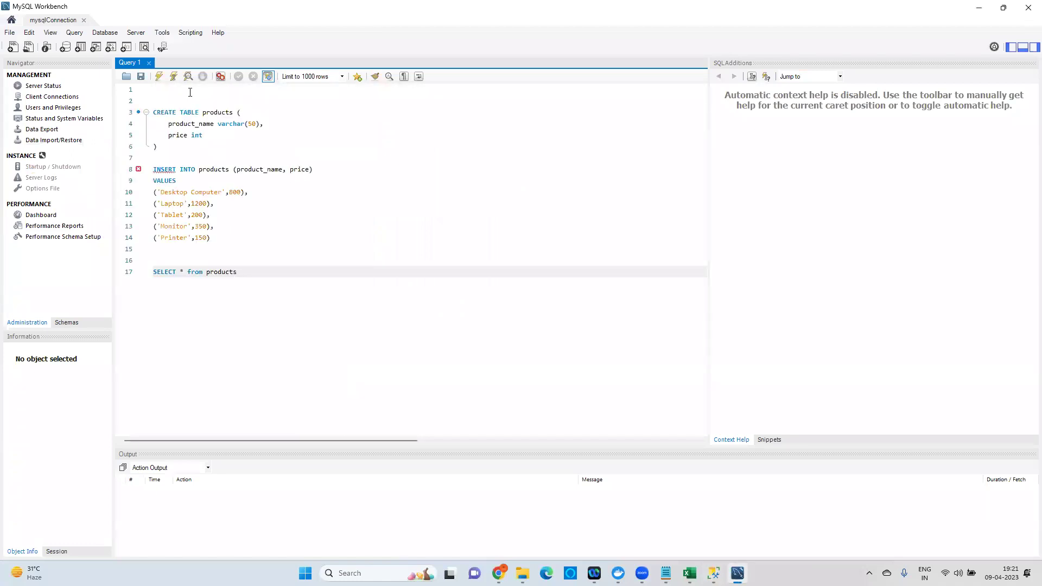
click(190, 92)
Add and run 'create database Test_Database', then attempt the CREATE TABLE products statement.
key(Return)
text(c)
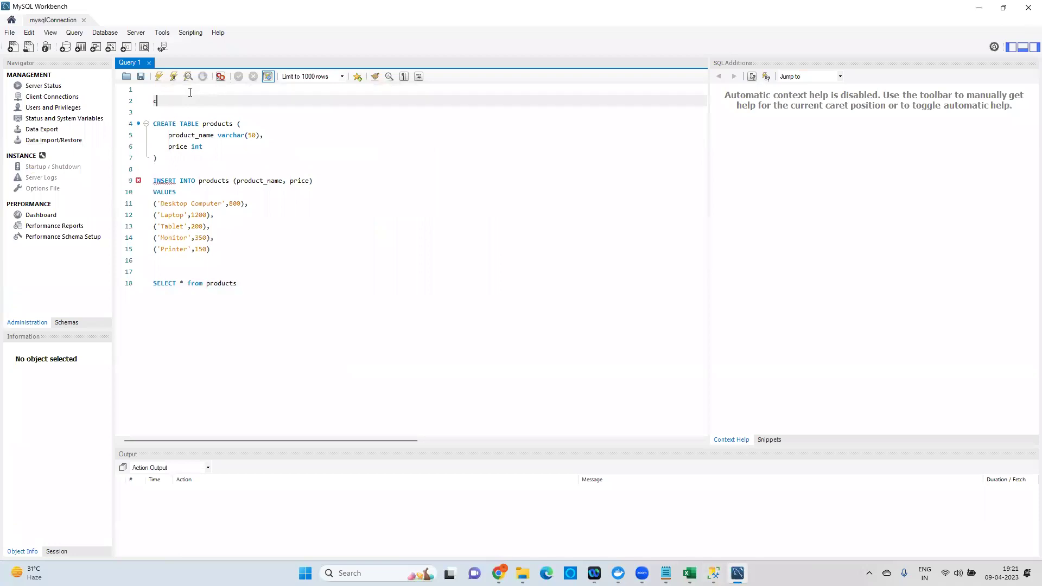
text(reate database Test_Database)
click(227, 126)
drag(263, 101, 153, 101)
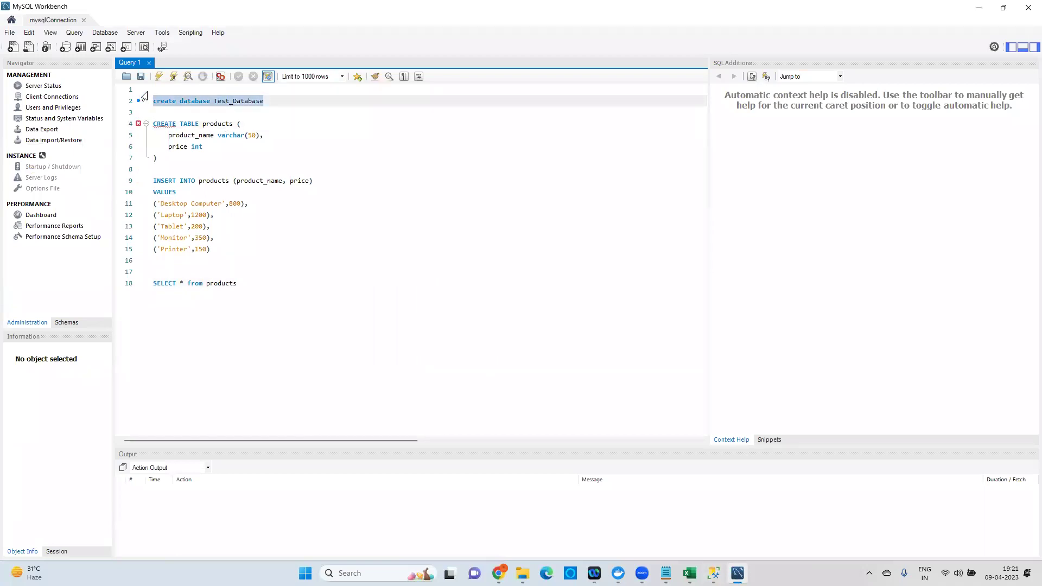
click(159, 77)
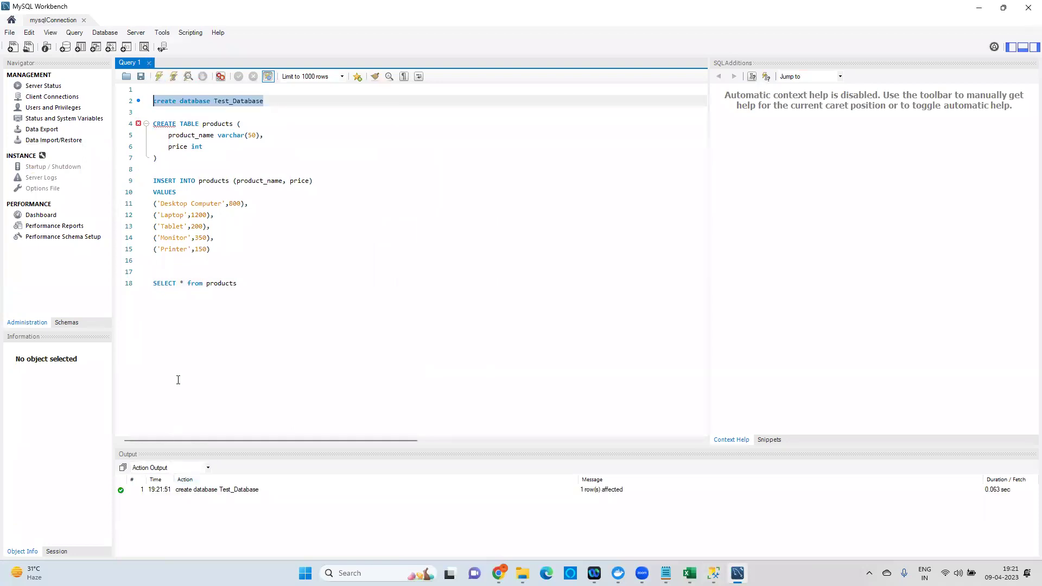
drag(163, 159, 153, 123)
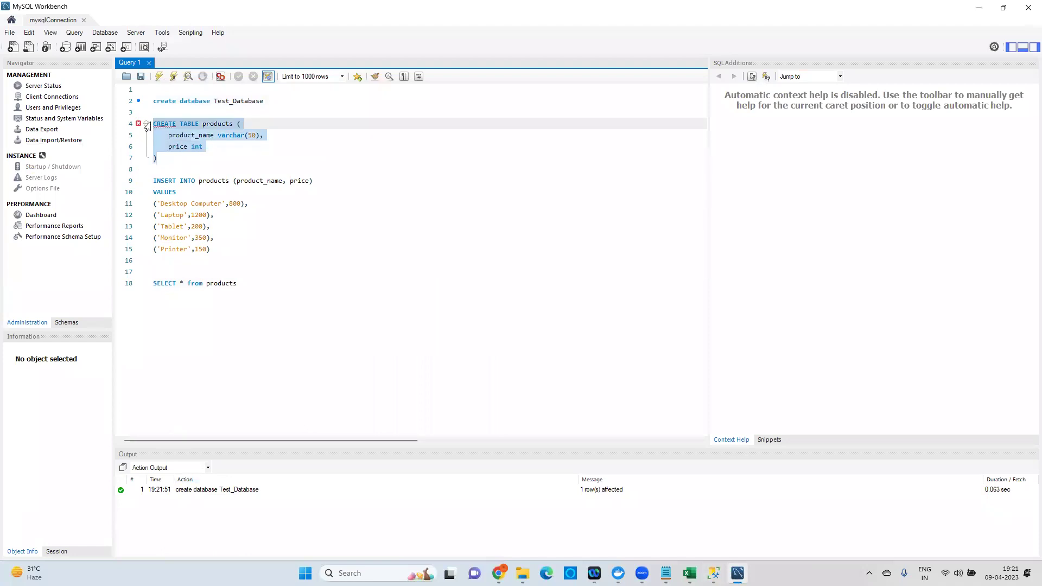
click(159, 77)
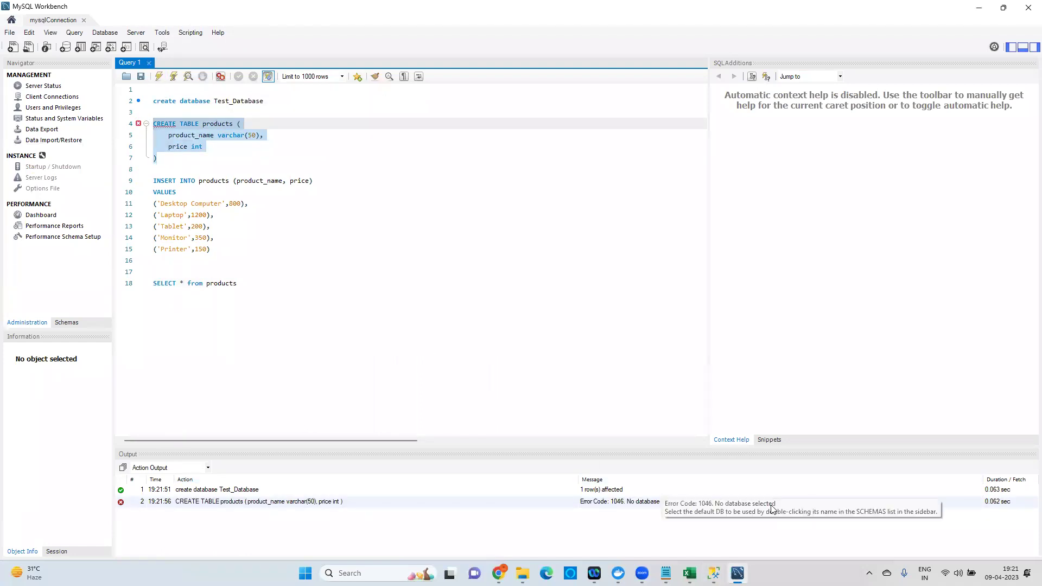
Add and run 'use Test_Database' to select the new database.
click(272, 102)
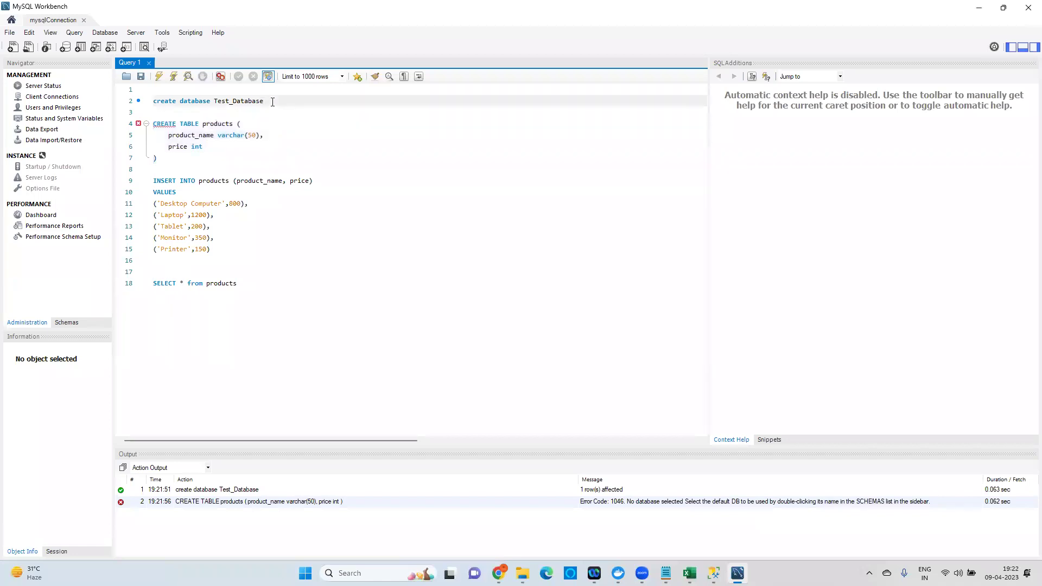
key(Return)
key(Return)
text(use Tes)
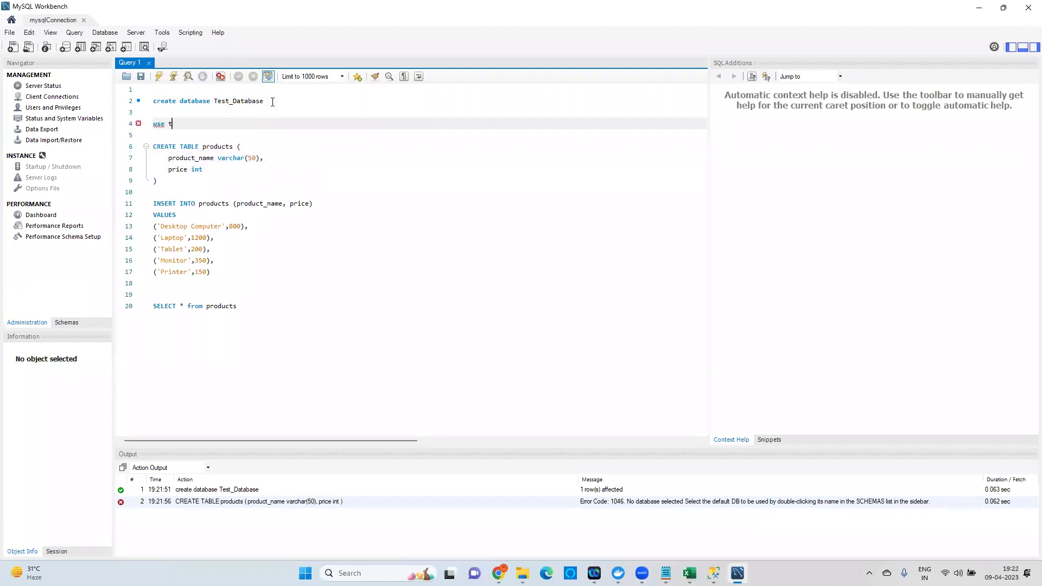
key(BackSpace)
key(BackSpace)
key(BackSpace)
text(Test_Database)
drag(261, 124, 154, 124)
click(158, 78)
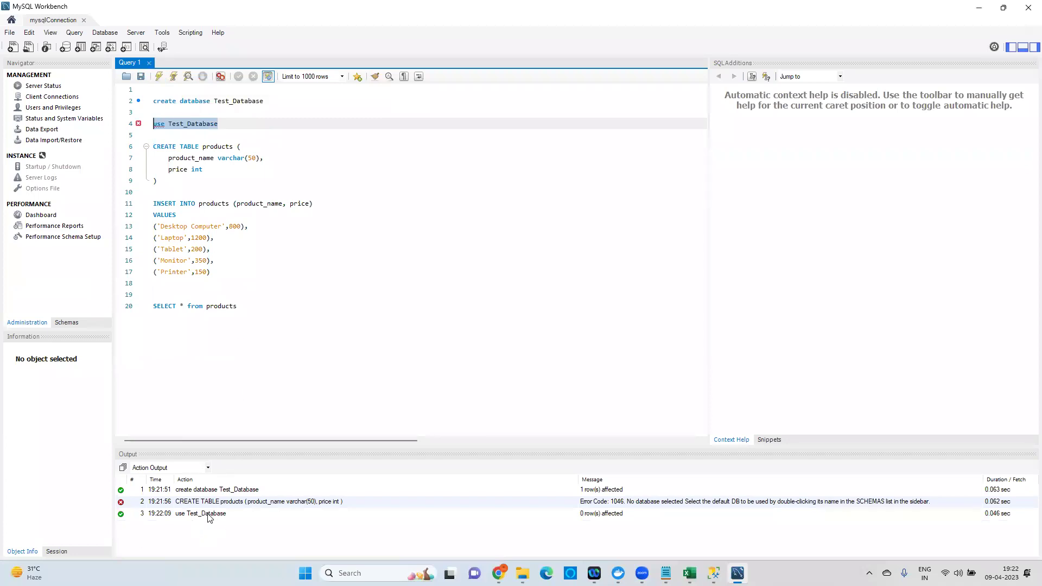
Run CREATE TABLE products and the INSERT of five product rows, then select the SELECT query.
drag(185, 183, 142, 147)
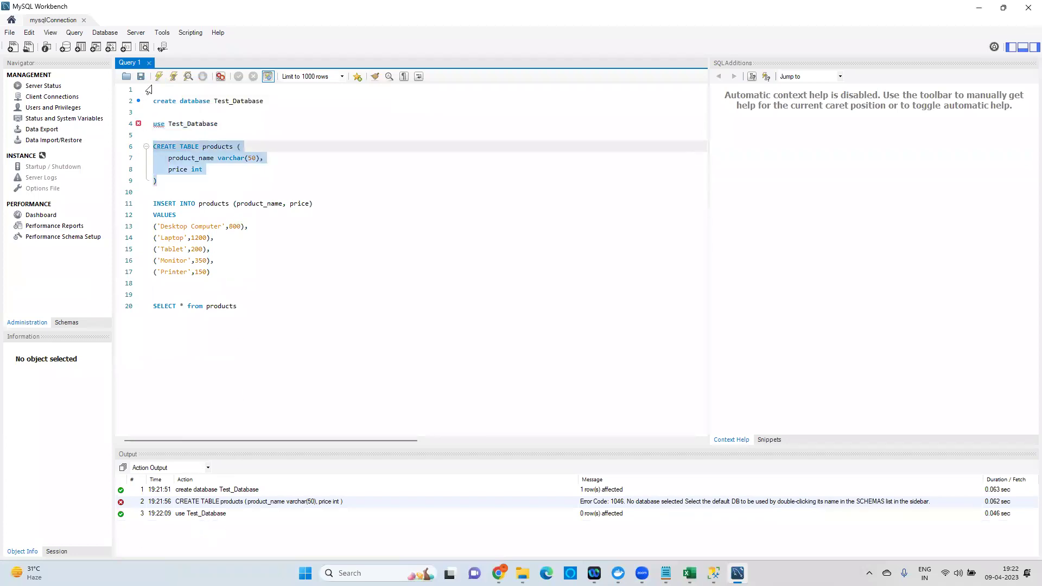
click(159, 77)
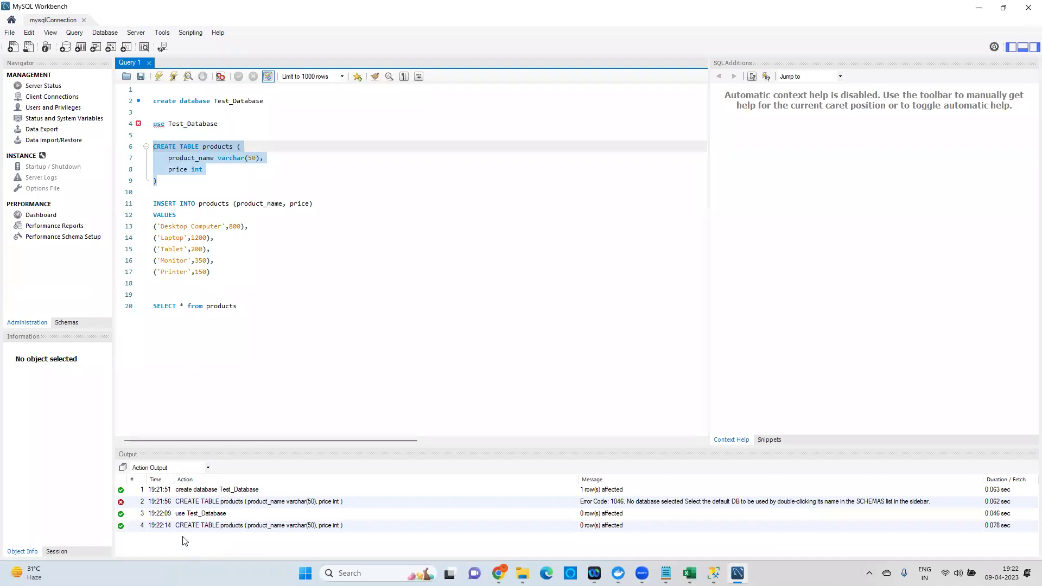
drag(211, 272, 156, 203)
click(159, 77)
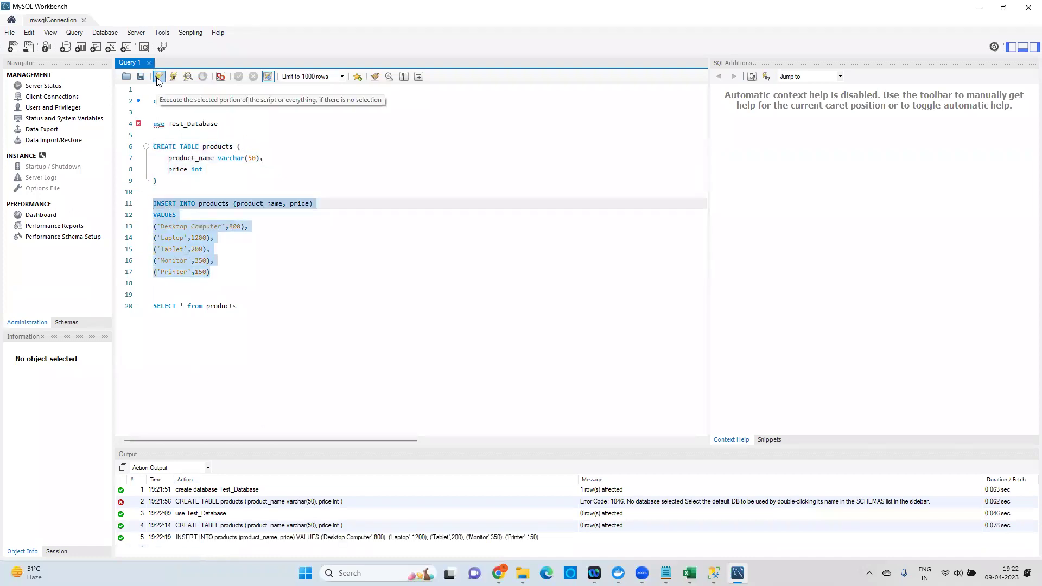
drag(242, 305, 144, 307)
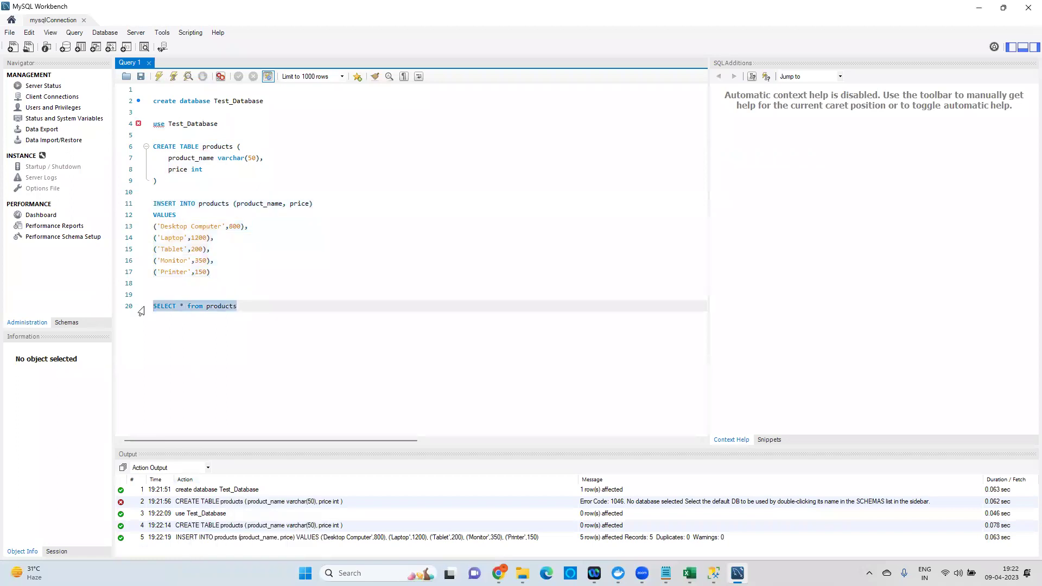
Run SELECT * from products, listing five products from Desktop Computer 800 to Printer 150.
click(159, 77)
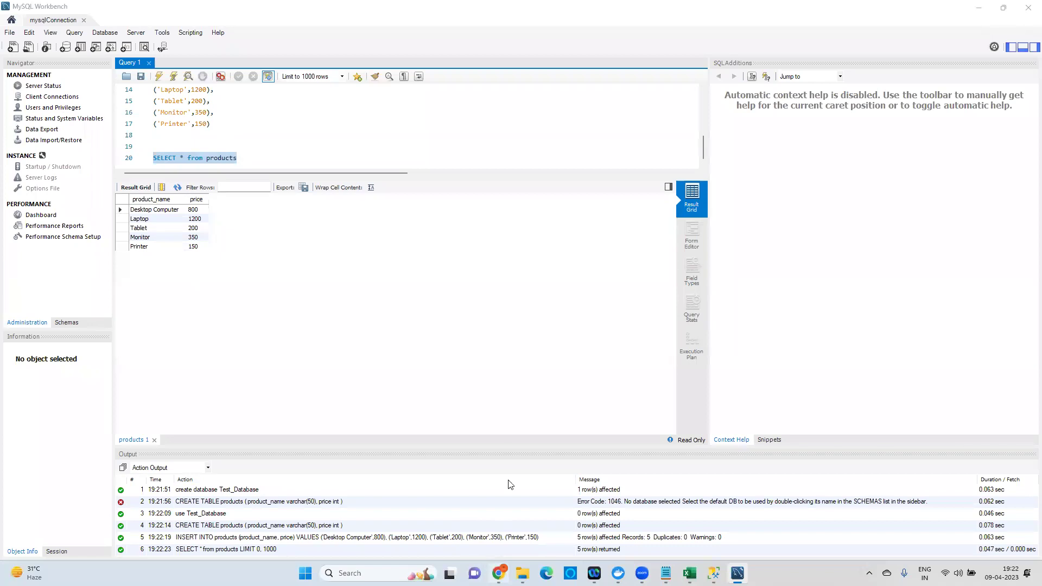
key(alt+Tab)
Open the joyatres-postgres RDS details page (port 5432) and search Windows for DBeaver with 'db'.
click(233, 149)
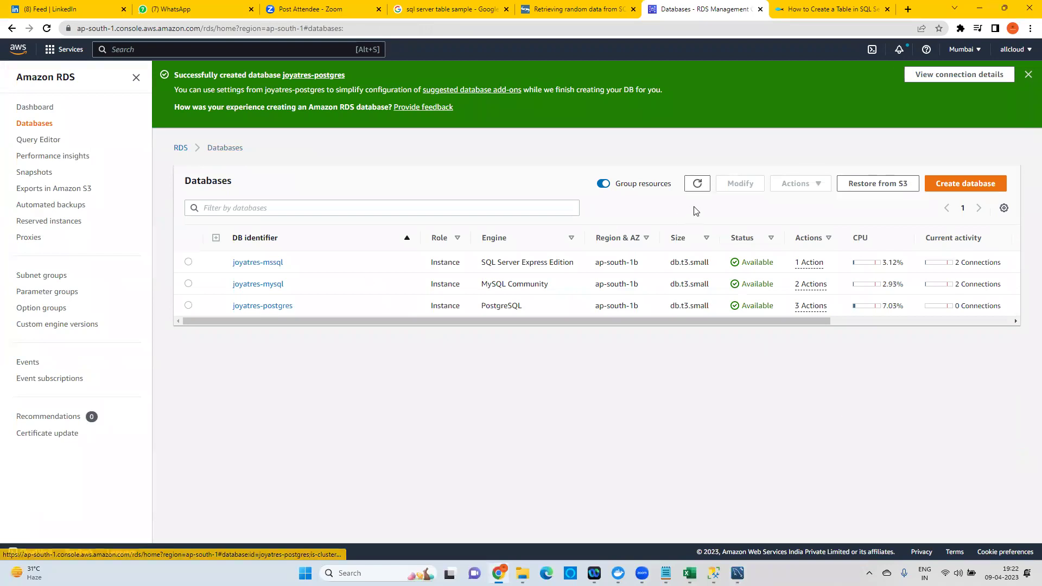
click(697, 183)
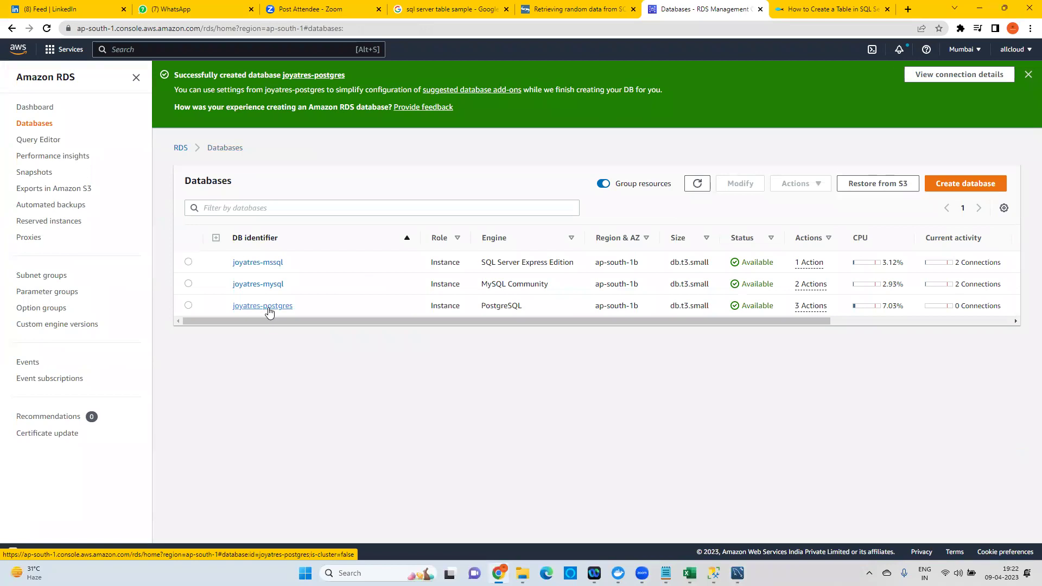
click(274, 307)
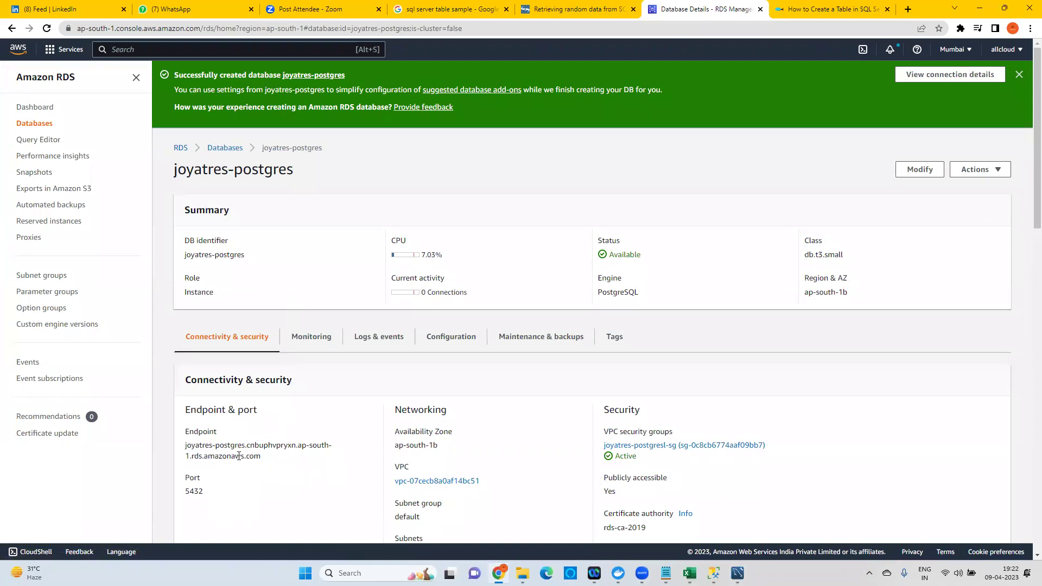
click(375, 573)
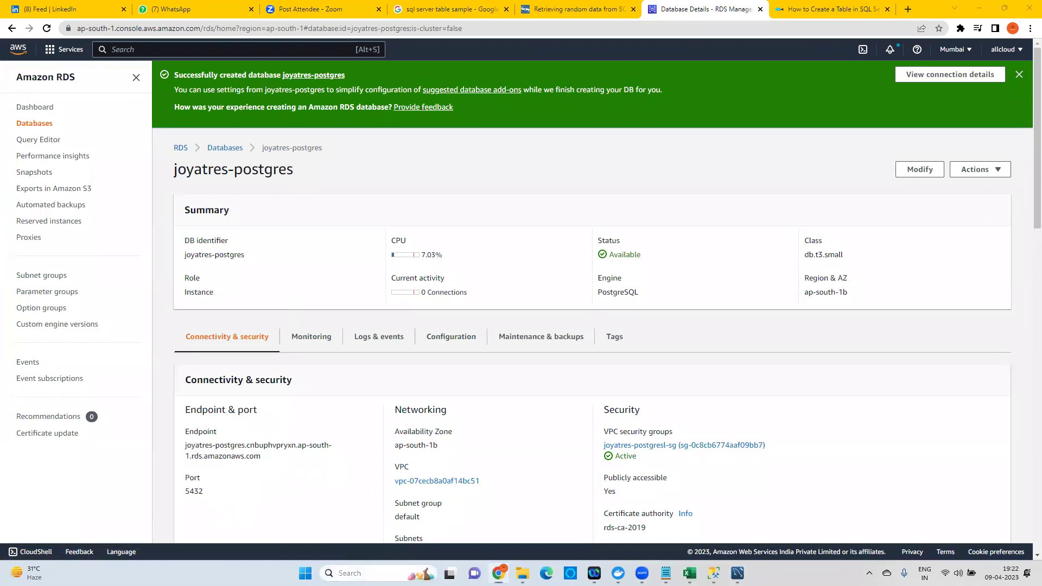
text(db)
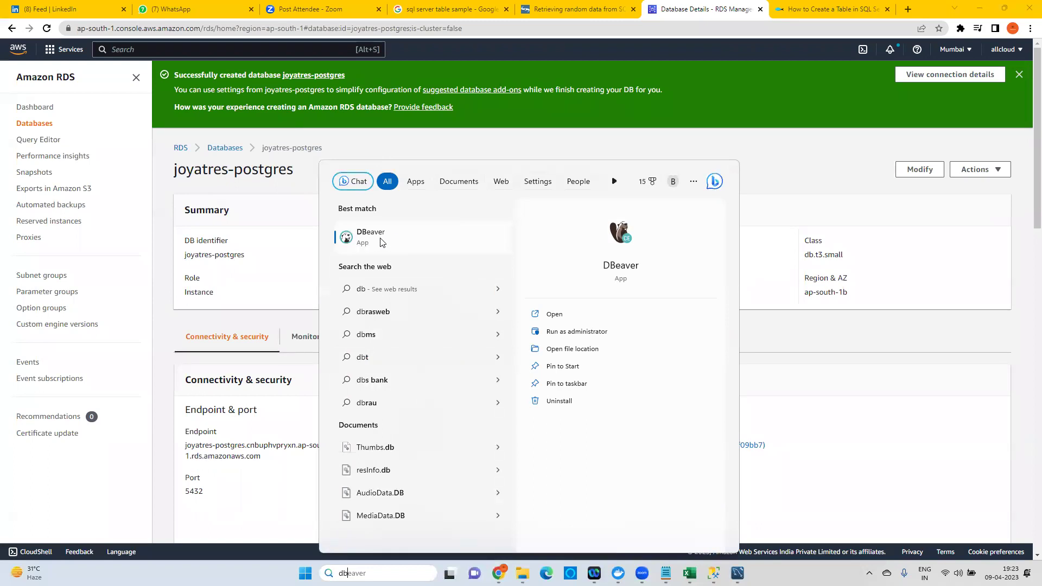
Launch DBeaver, dismiss the startup notices and delete the old postgres connection.
click(381, 242)
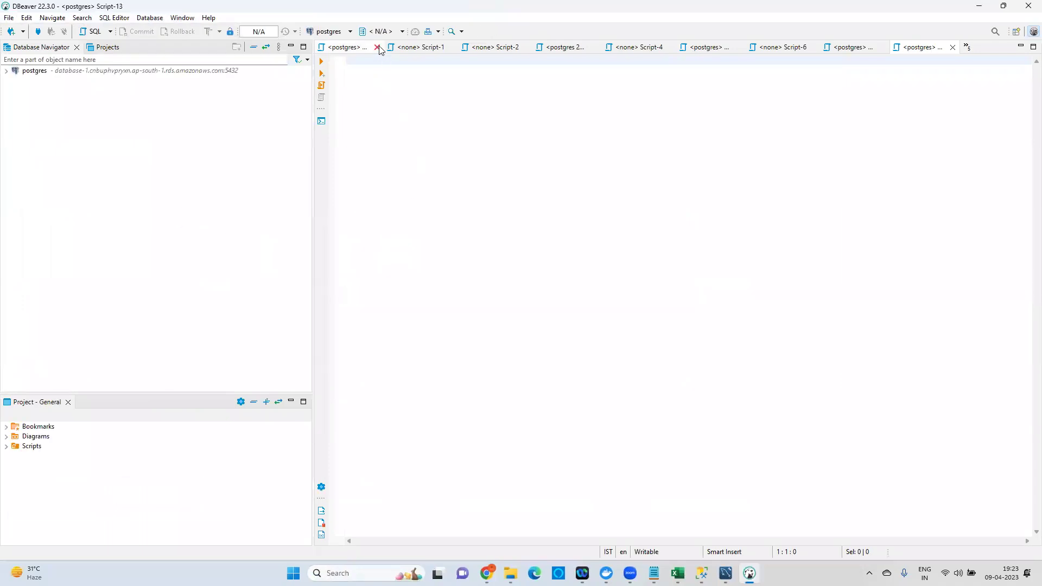
click(677, 369)
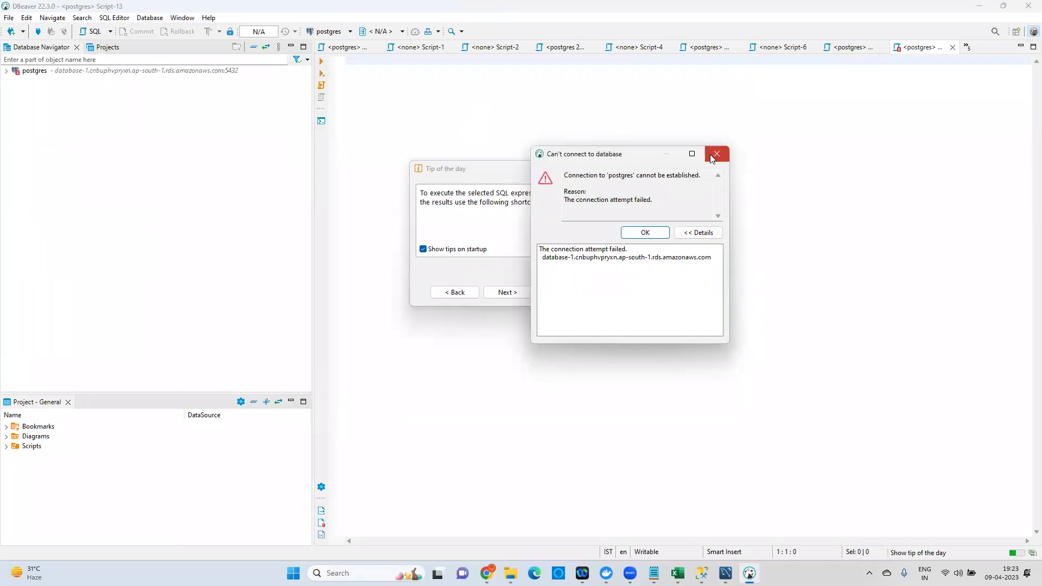
click(716, 155)
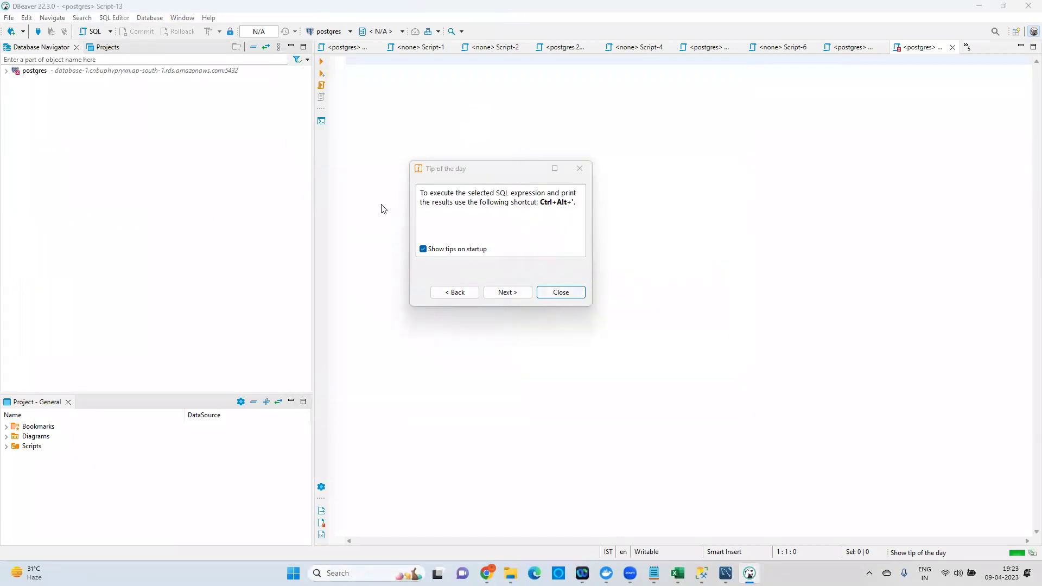
key(Escape)
right_click(59, 75)
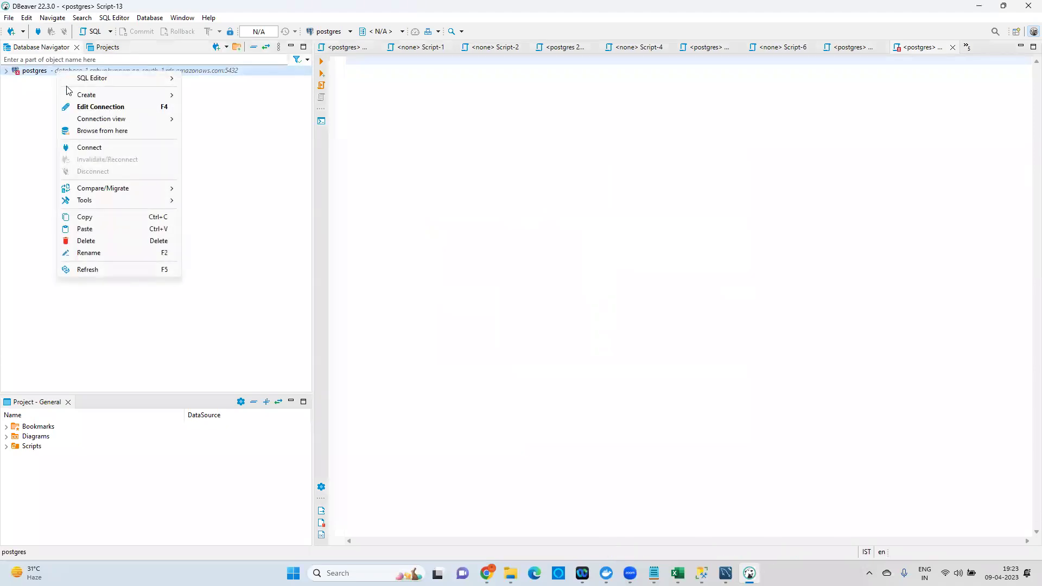
click(90, 245)
click(570, 296)
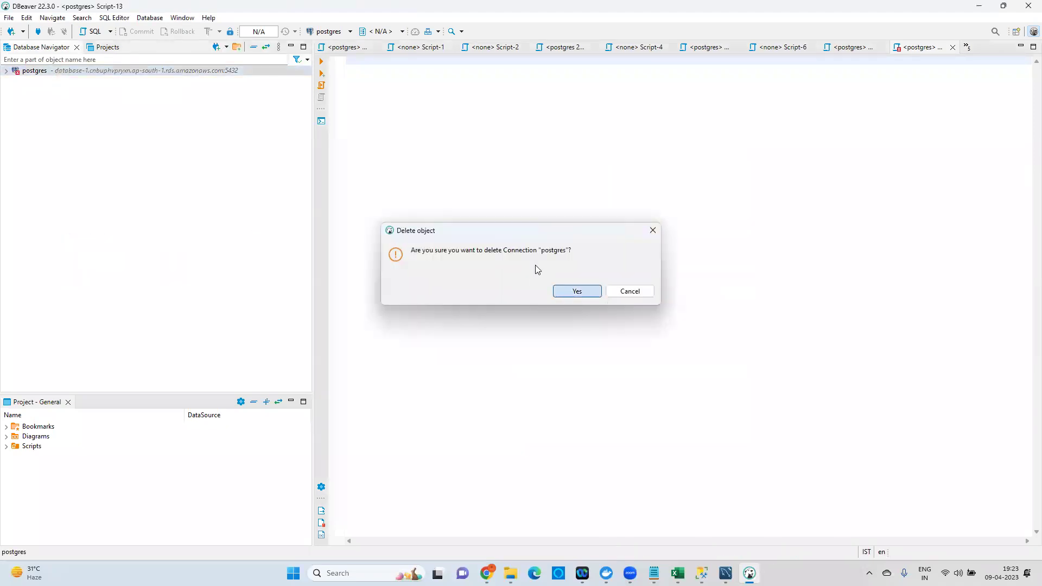
Close every leftover script tab, from the postgres script through Script-13.
click(380, 48)
click(382, 47)
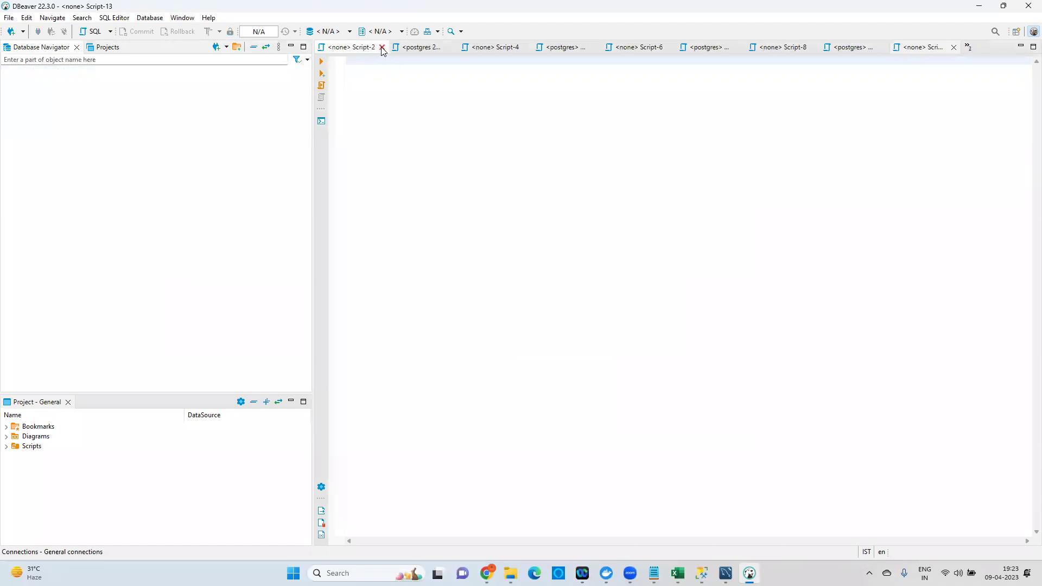
click(382, 48)
click(377, 48)
click(382, 48)
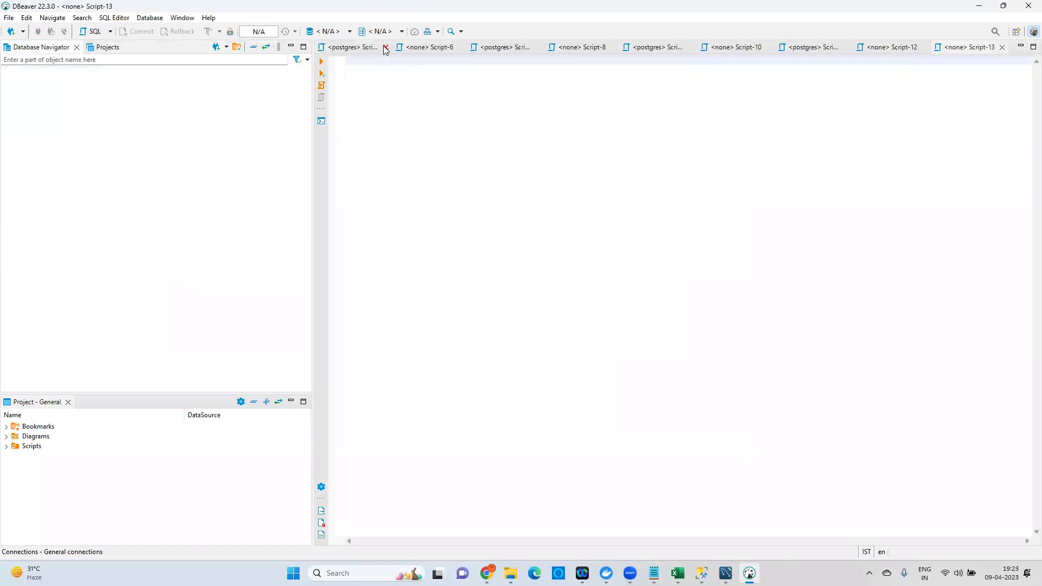
click(384, 47)
click(383, 48)
click(415, 48)
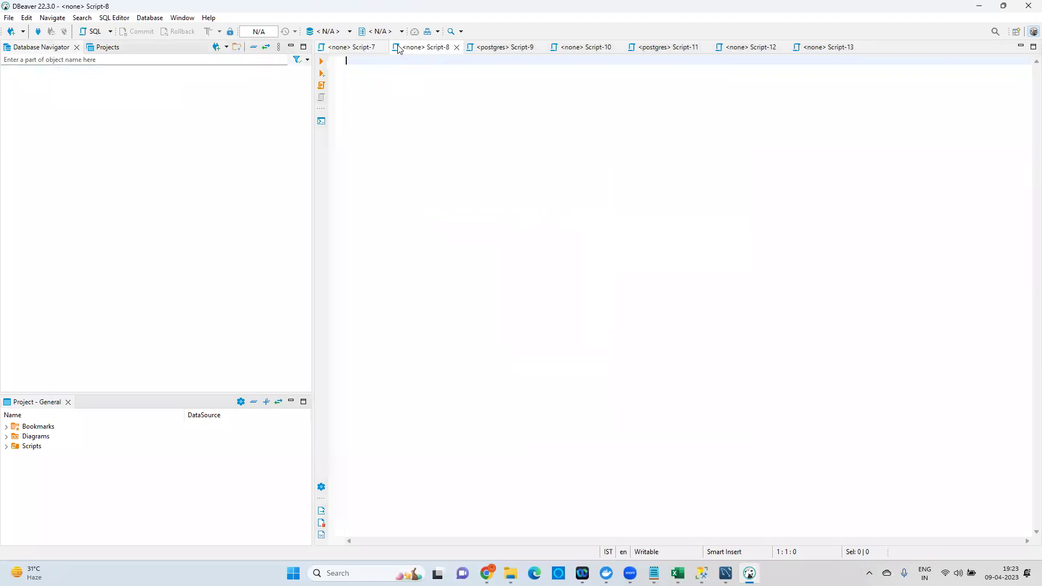
click(382, 48)
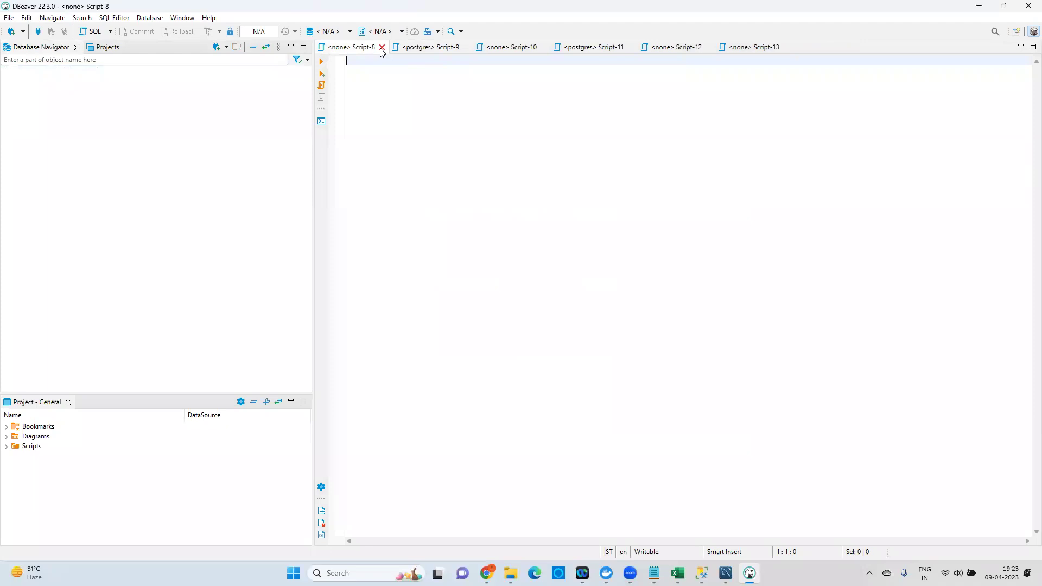
click(382, 48)
click(383, 48)
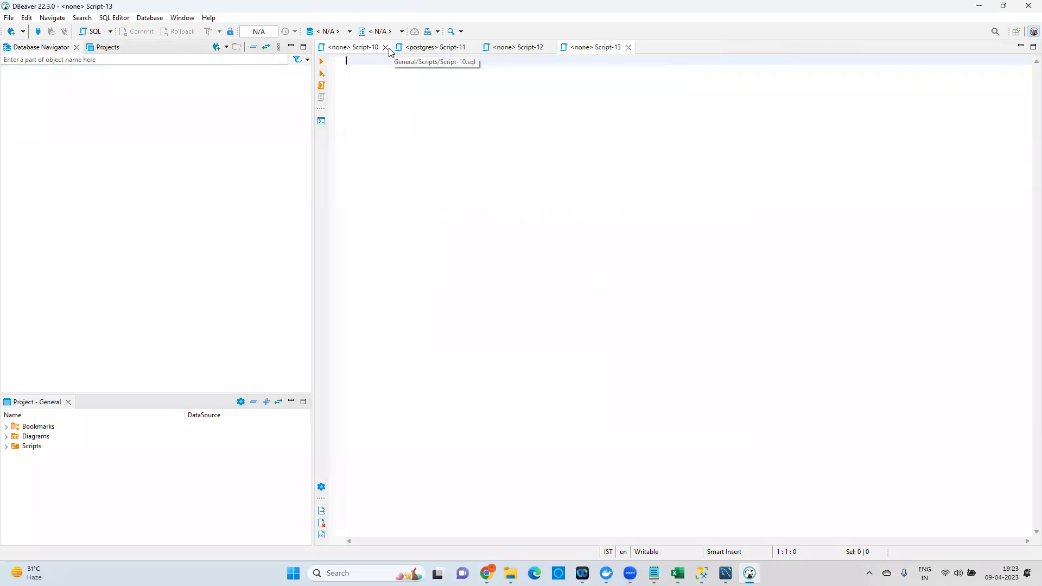
click(383, 48)
click(394, 48)
click(385, 47)
click(386, 48)
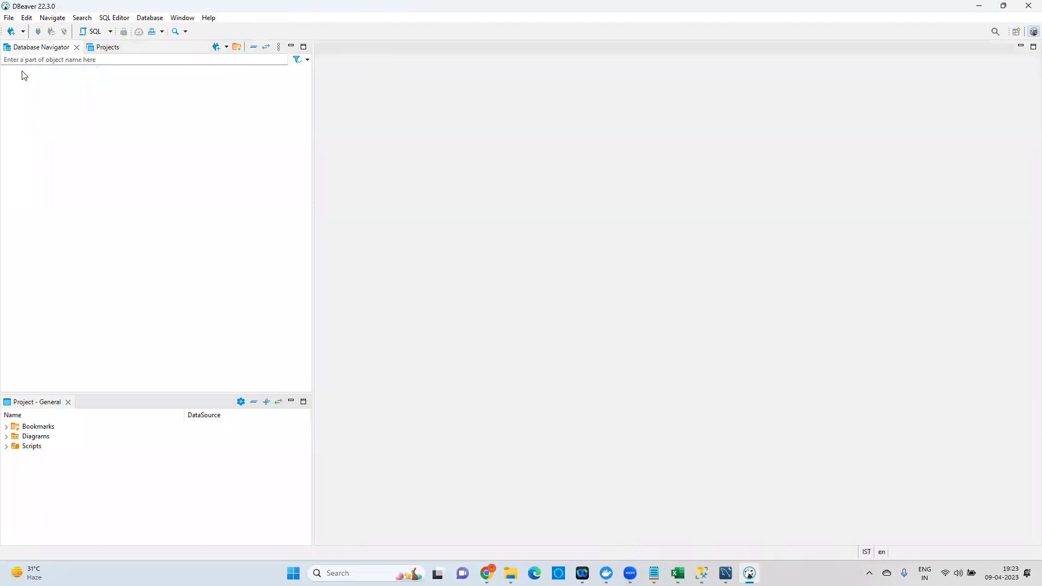
Start a new database connection and browse the Popular, Analytical, Timeseries and Embedded driver categories.
click(155, 19)
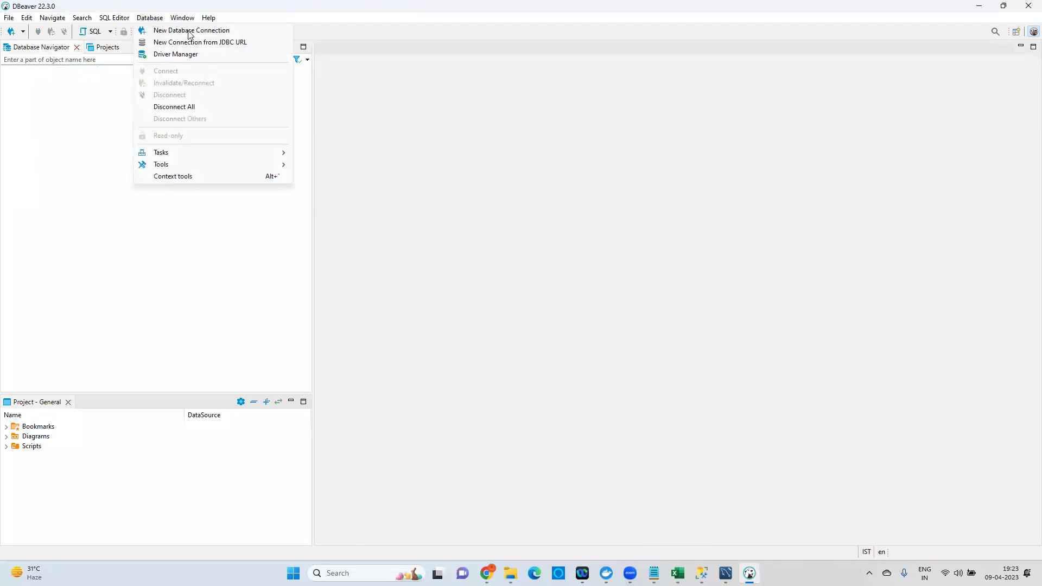
click(199, 32)
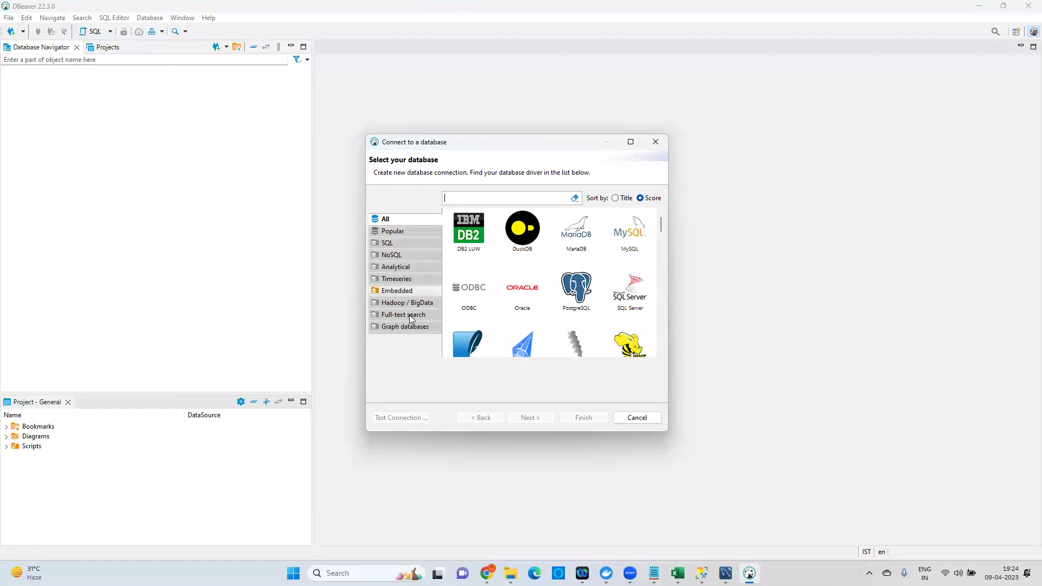
click(403, 230)
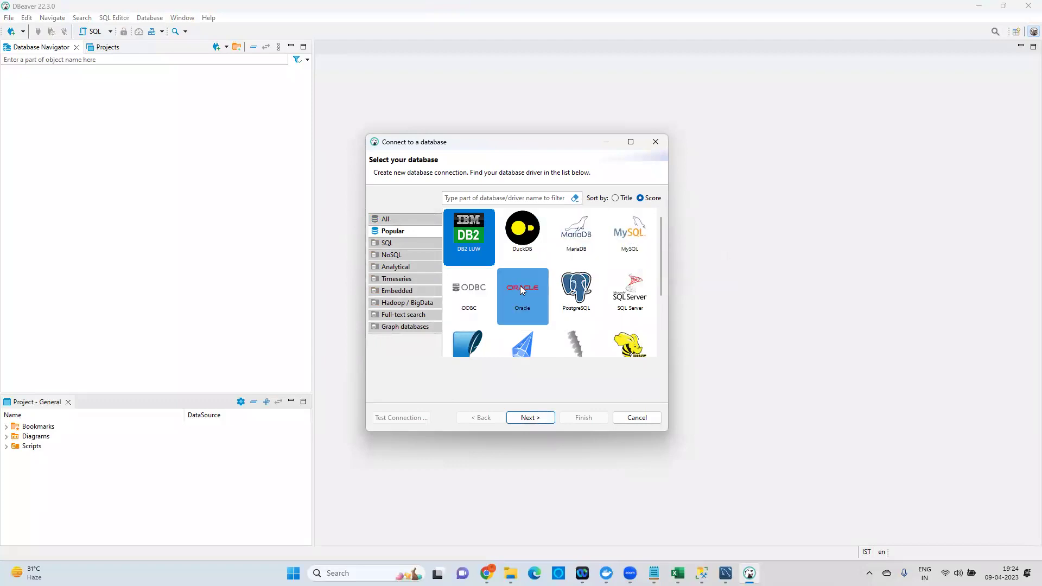
scroll(622, 295, down, 2)
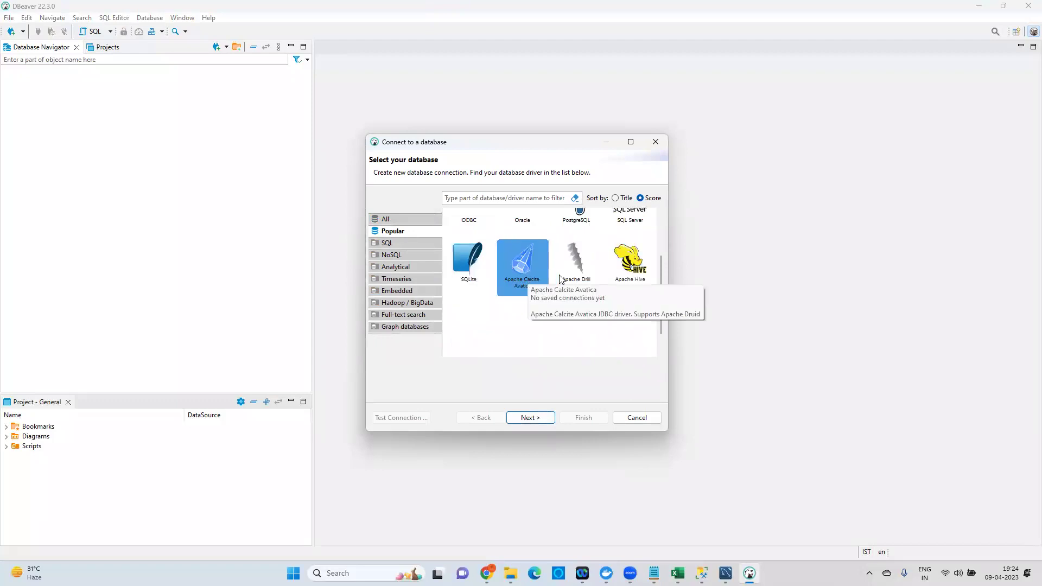
click(401, 267)
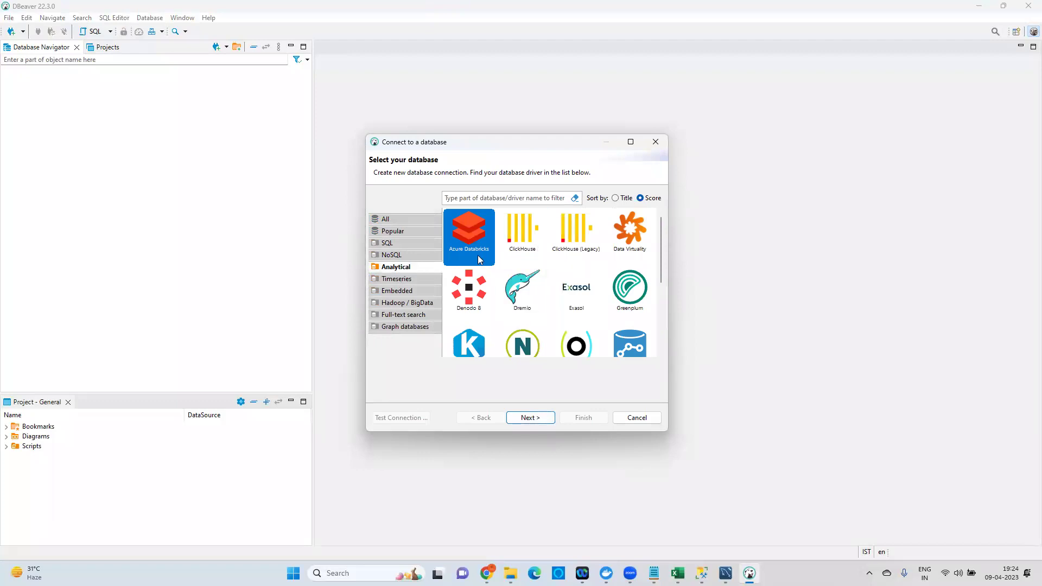
scroll(598, 268, down, 5)
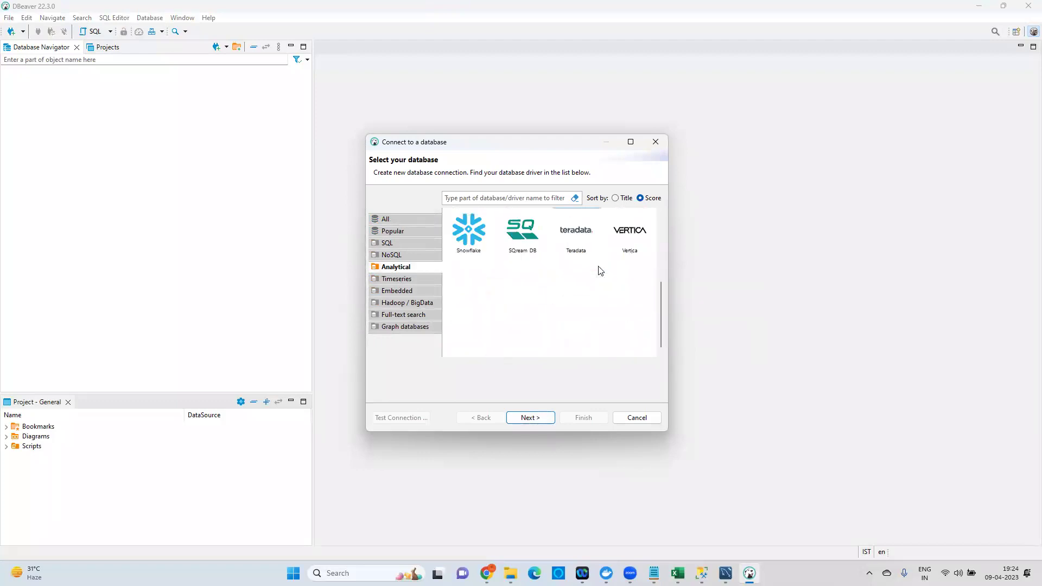
click(394, 280)
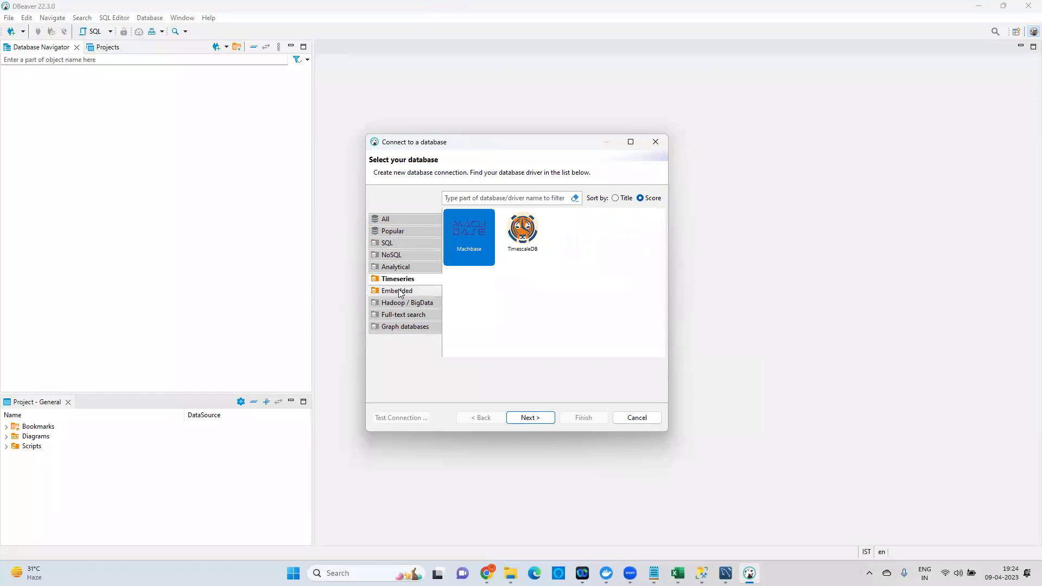
click(400, 292)
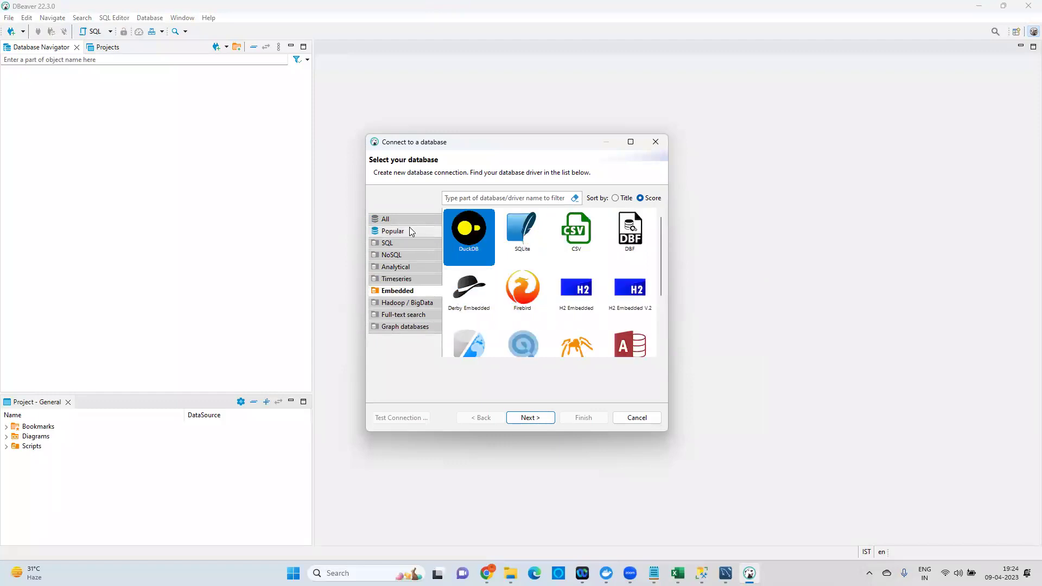
Browse NoSQL, SQL, Hadoop and Full-text drivers, then choose PostgreSQL under All and continue.
click(395, 255)
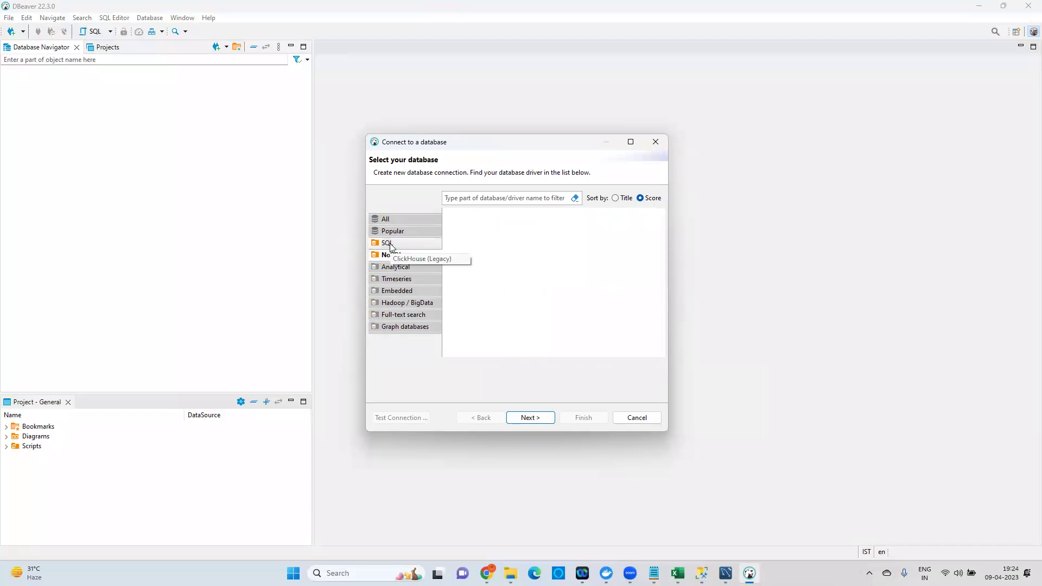
click(390, 245)
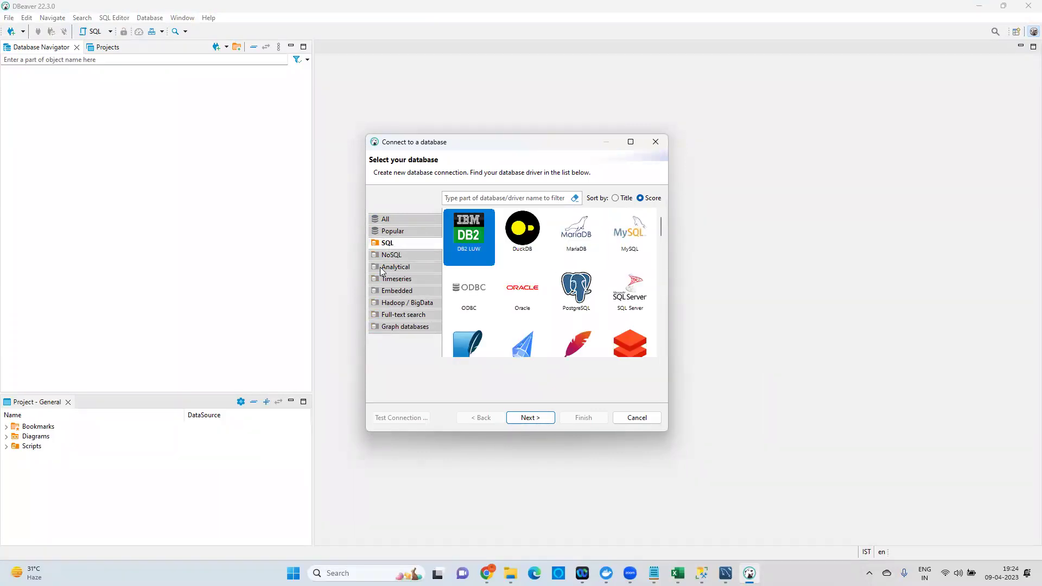
click(406, 306)
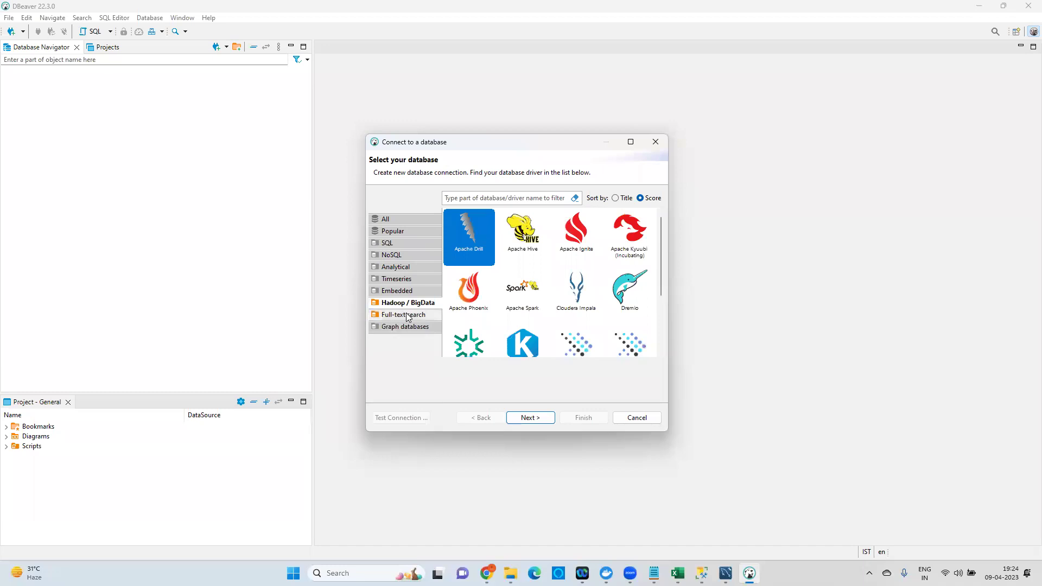
click(407, 316)
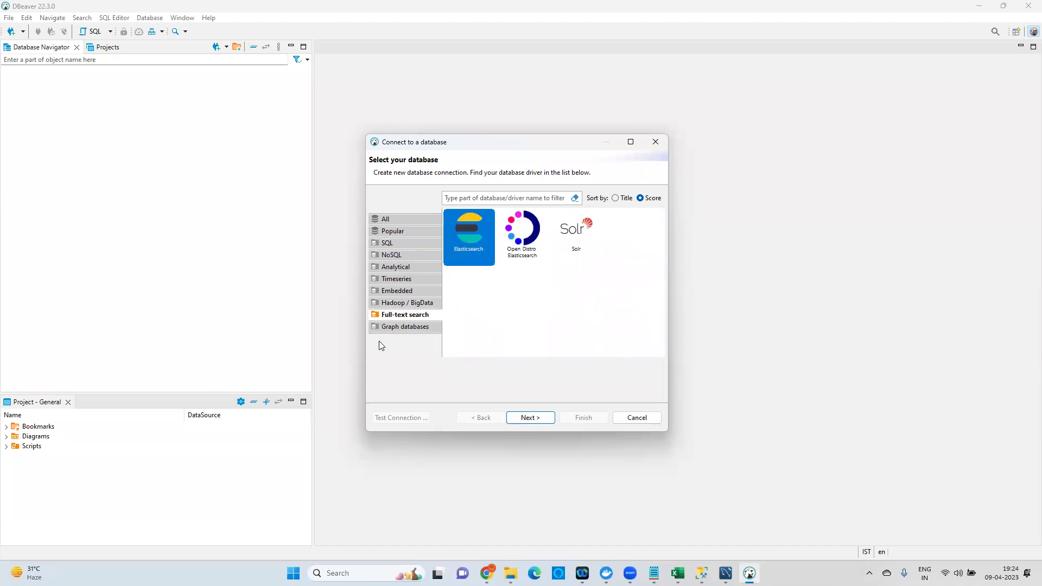
click(390, 219)
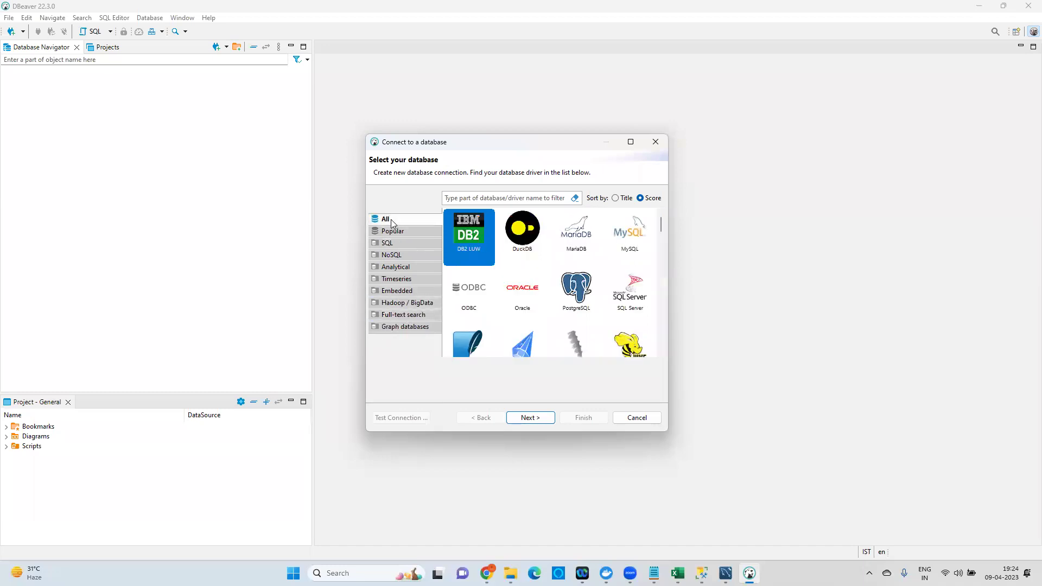
click(574, 319)
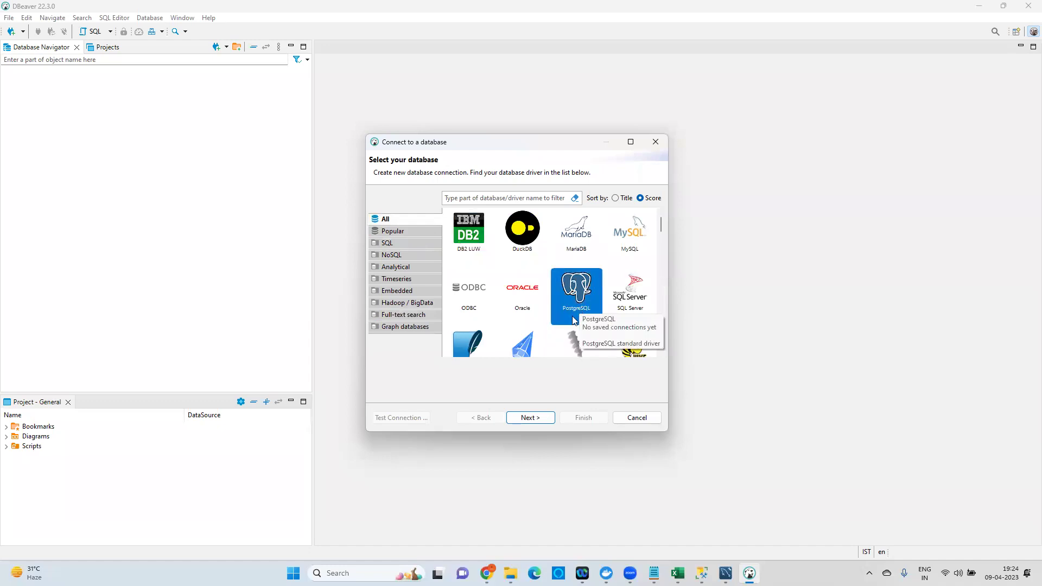
click(525, 416)
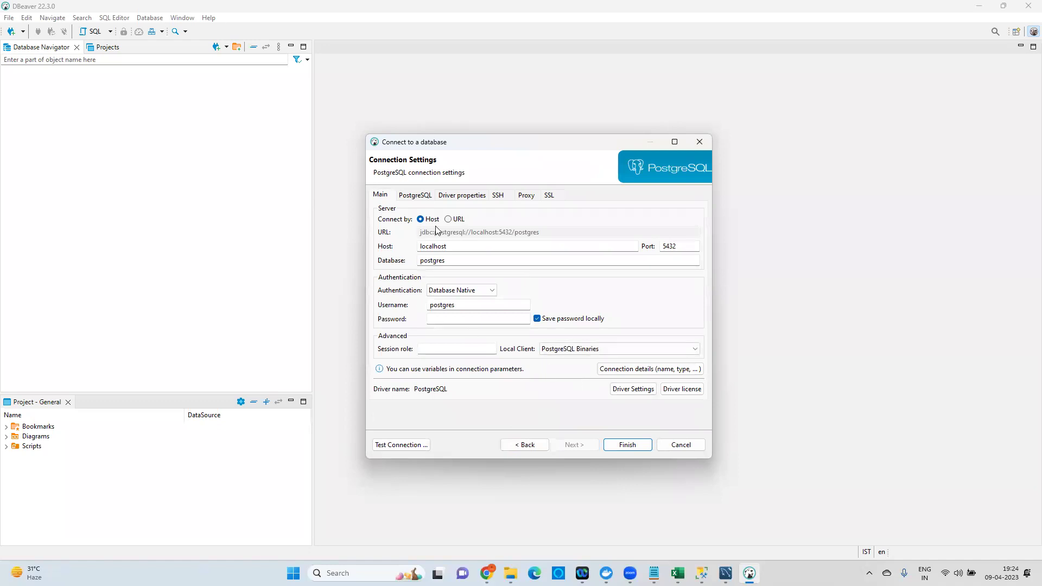
Replace the localhost host with the joyatres-postgres RDS endpoint copied from the console.
double_click(462, 245)
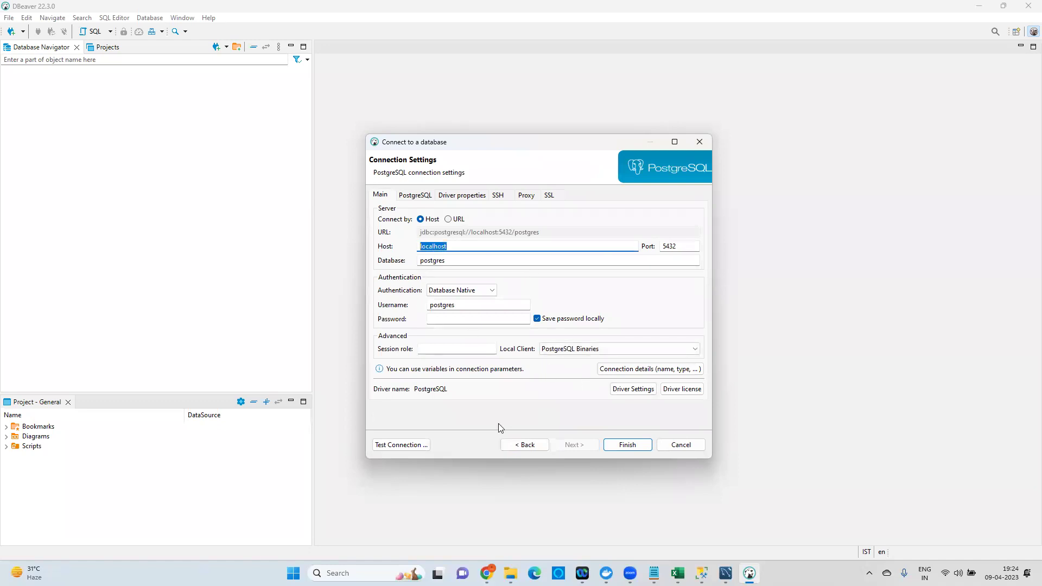
click(487, 573)
drag(185, 445, 260, 457)
right_click(246, 454)
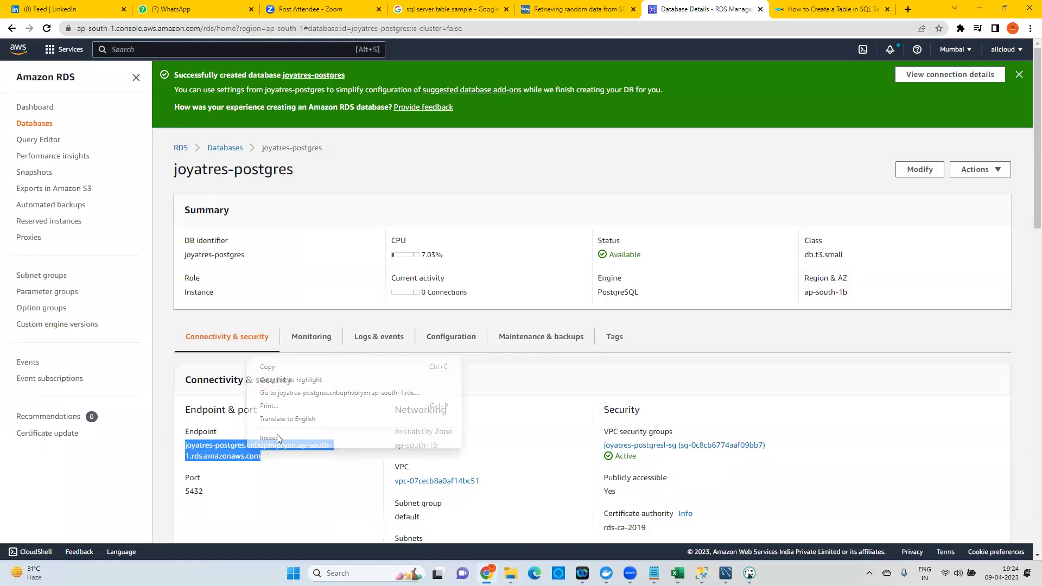
click(280, 367)
key(alt+Tab)
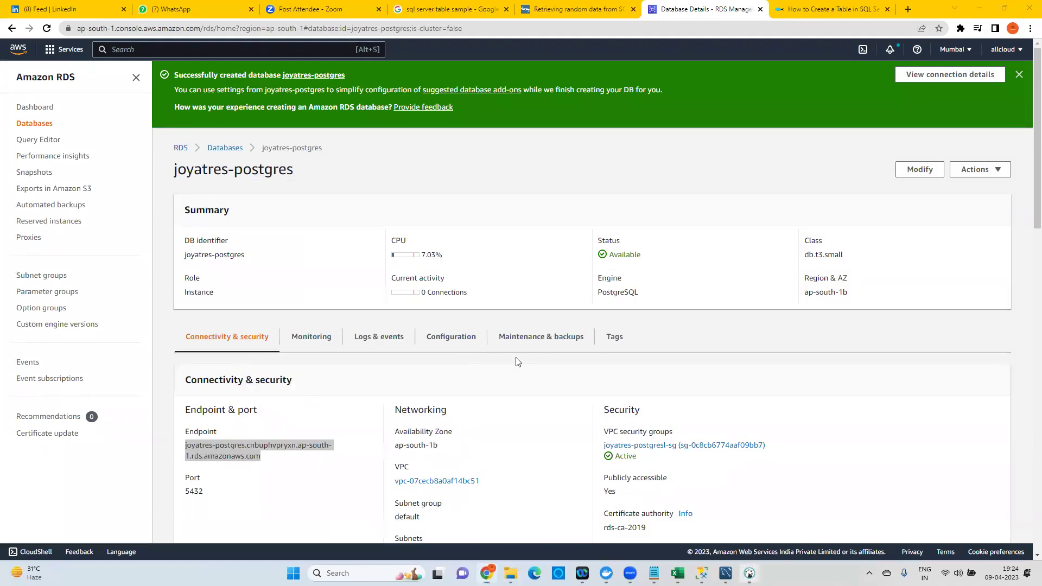
key(ctrl+v)
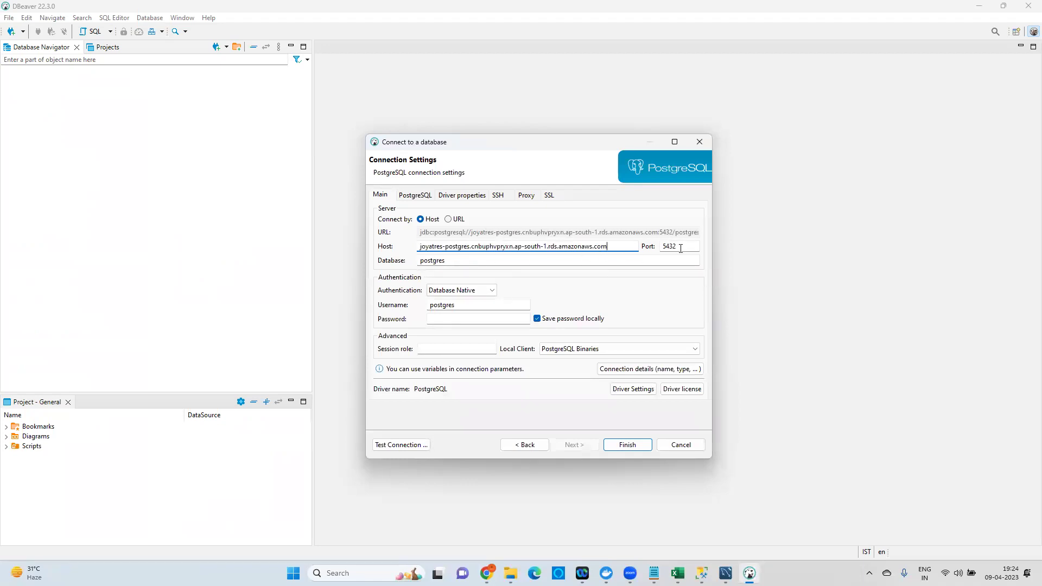
Keep port 5432, enter the password, test the connection successfully and finish.
double_click(661, 247)
click(454, 324)
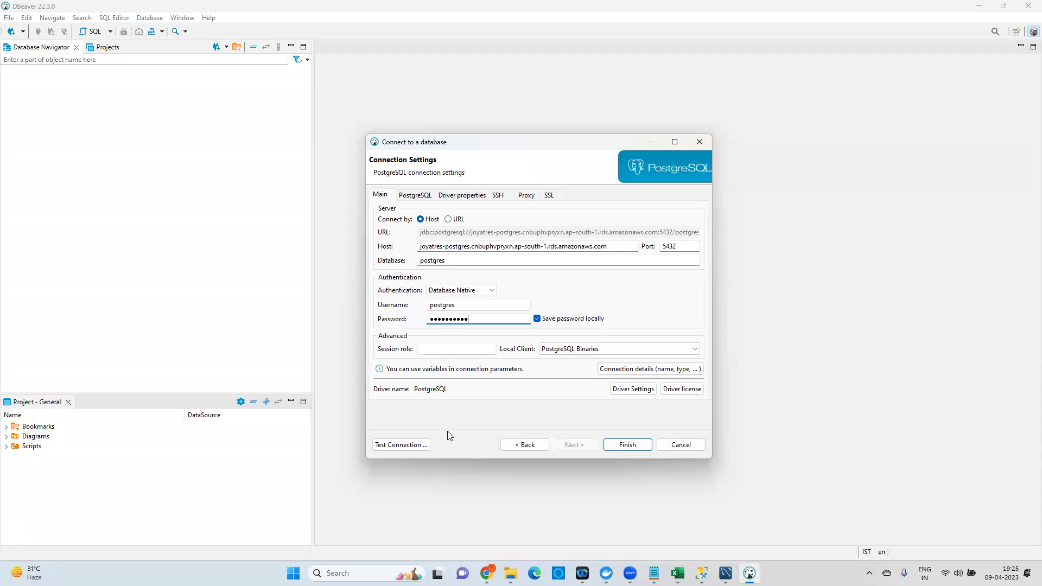
click(406, 443)
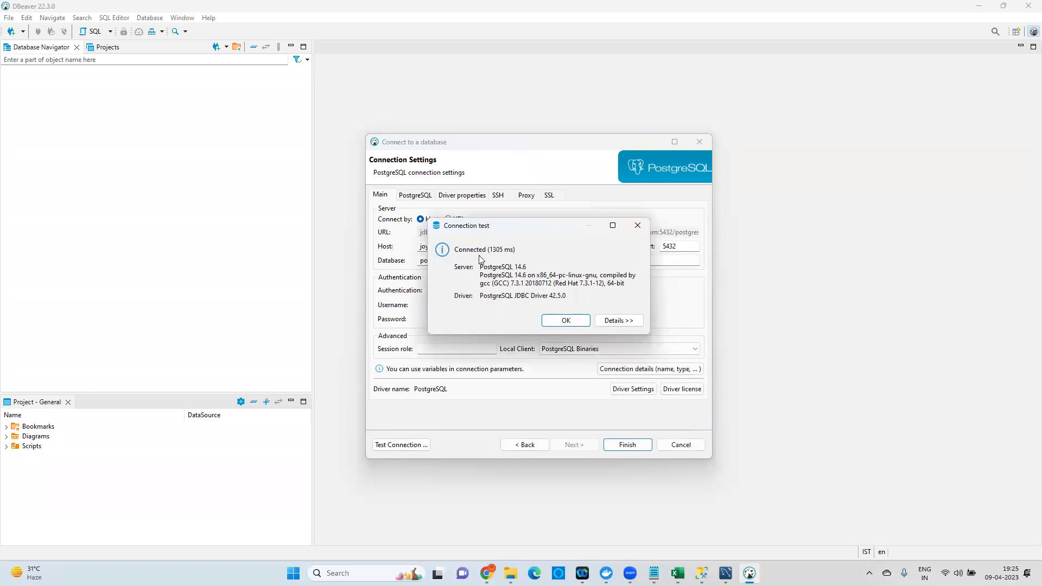
click(563, 320)
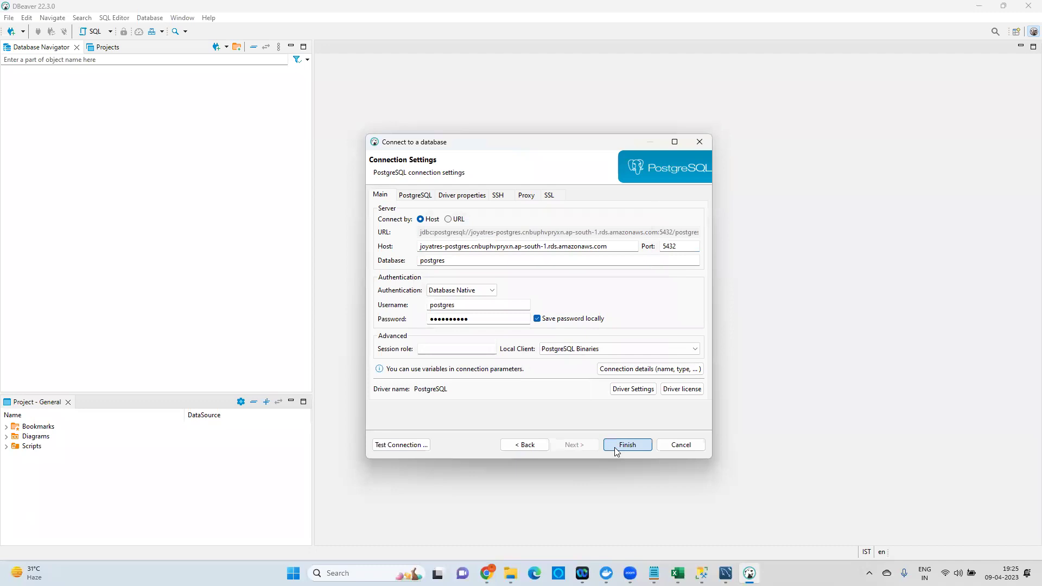
click(614, 447)
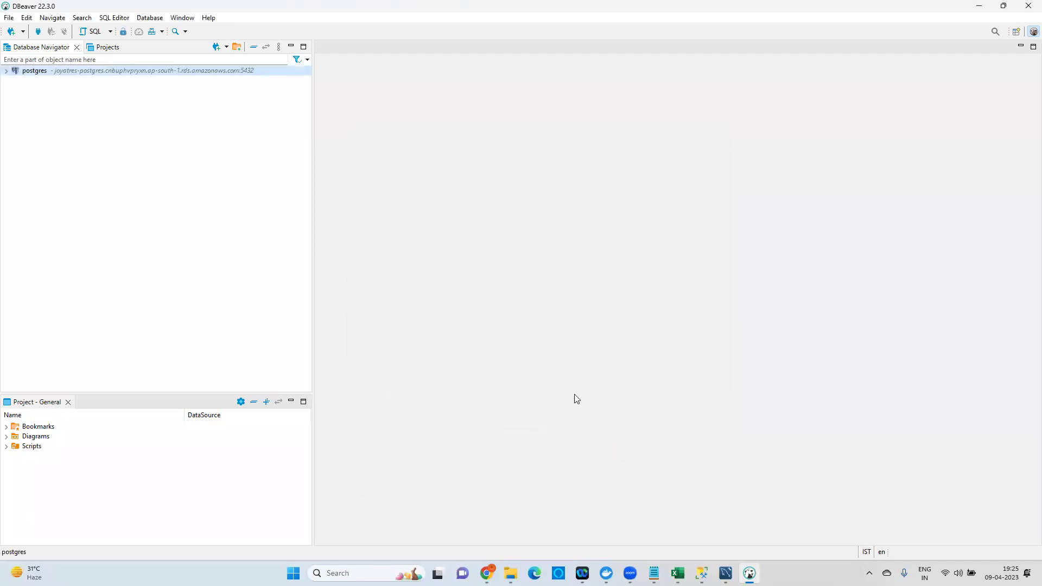
Expand postgres > Databases > postgres and create a new SQL script, Script-7, on it.
click(7, 72)
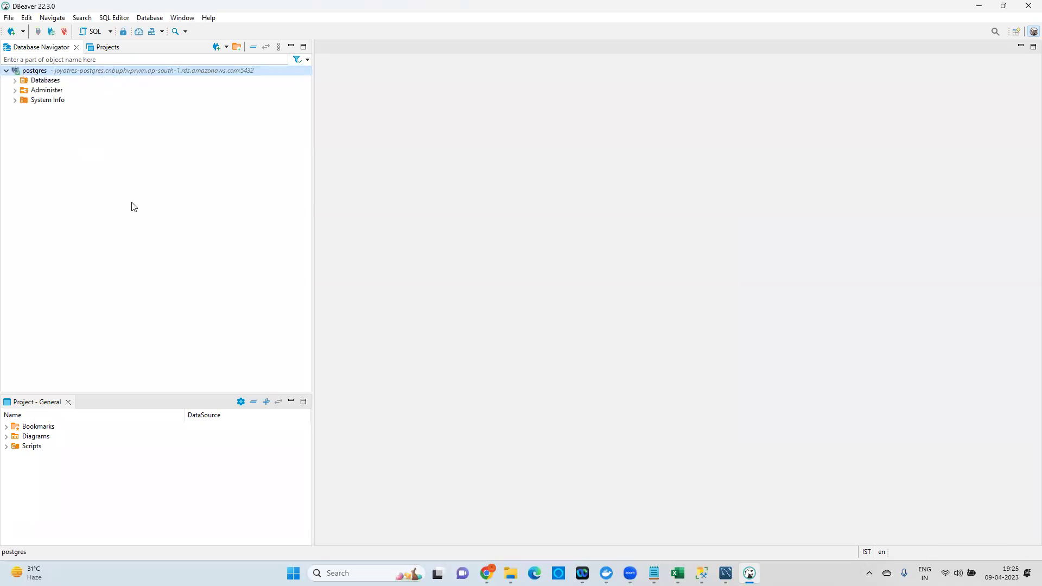
click(17, 81)
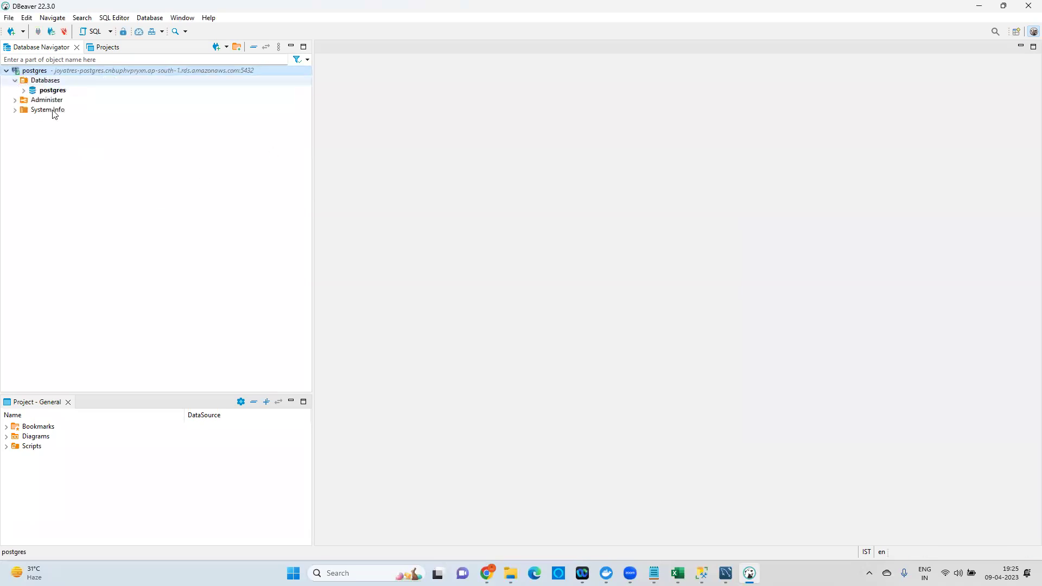
click(23, 91)
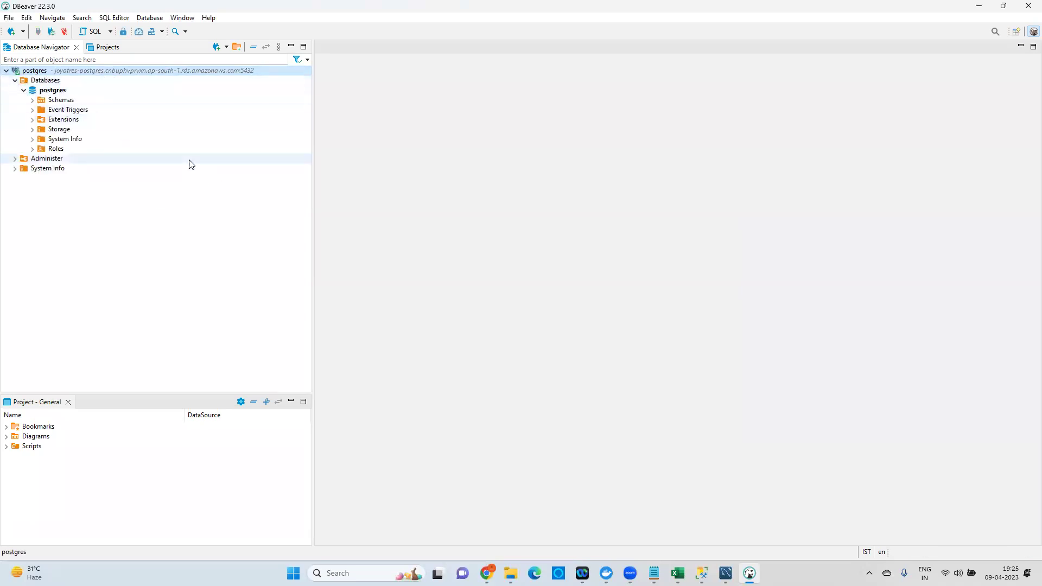
right_click(55, 91)
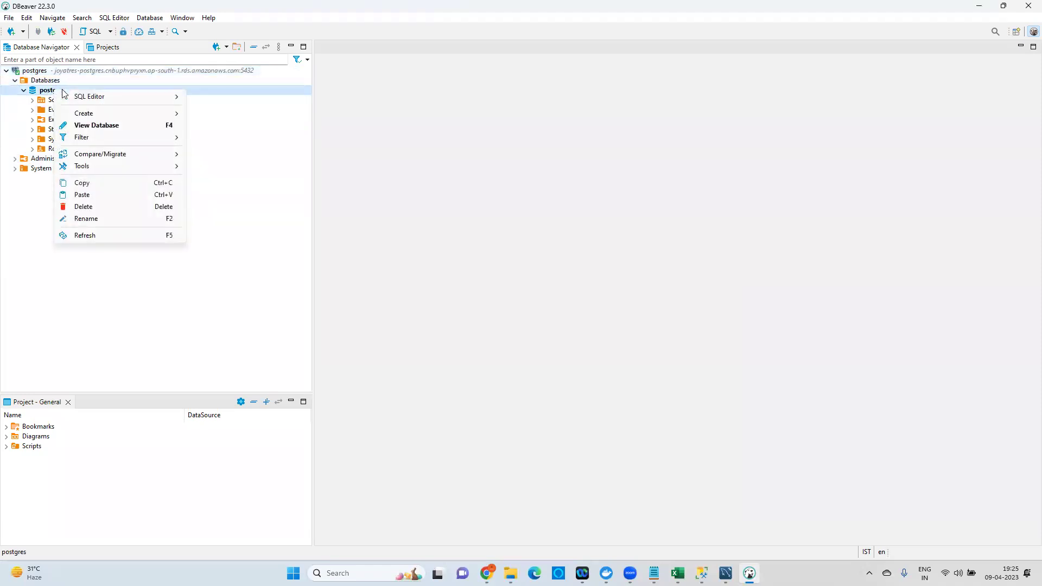
mouse_move(116, 104)
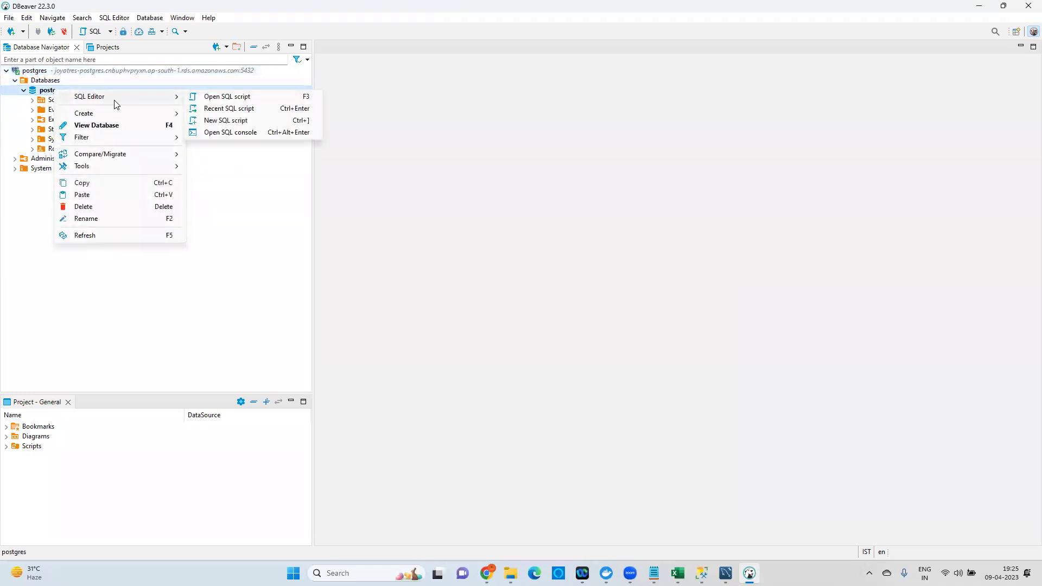
click(226, 120)
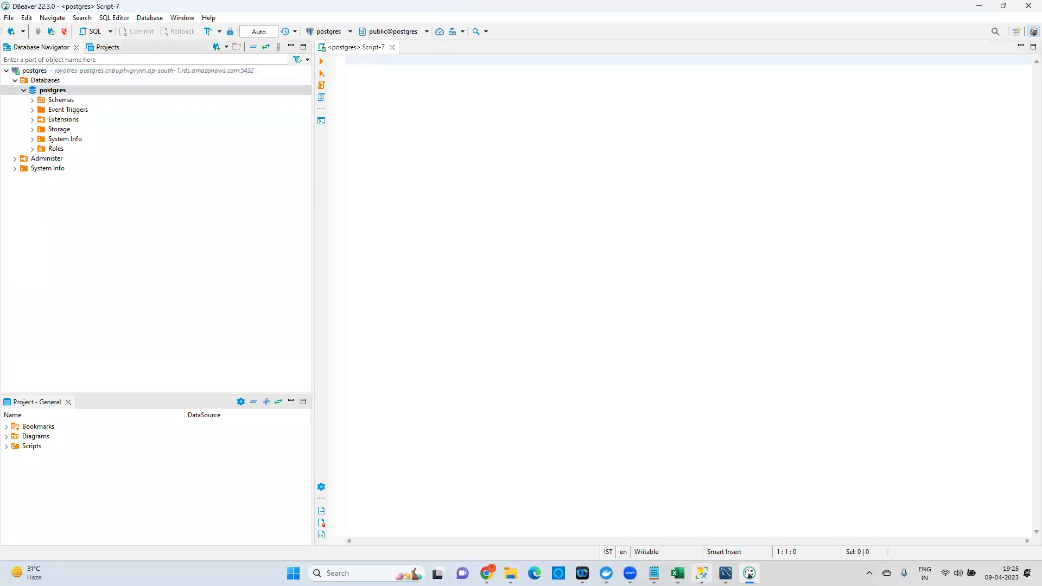
Paste the SSMS products script into DBeaver's Script-7 and run its CREATE TABLE statement.
click(702, 574)
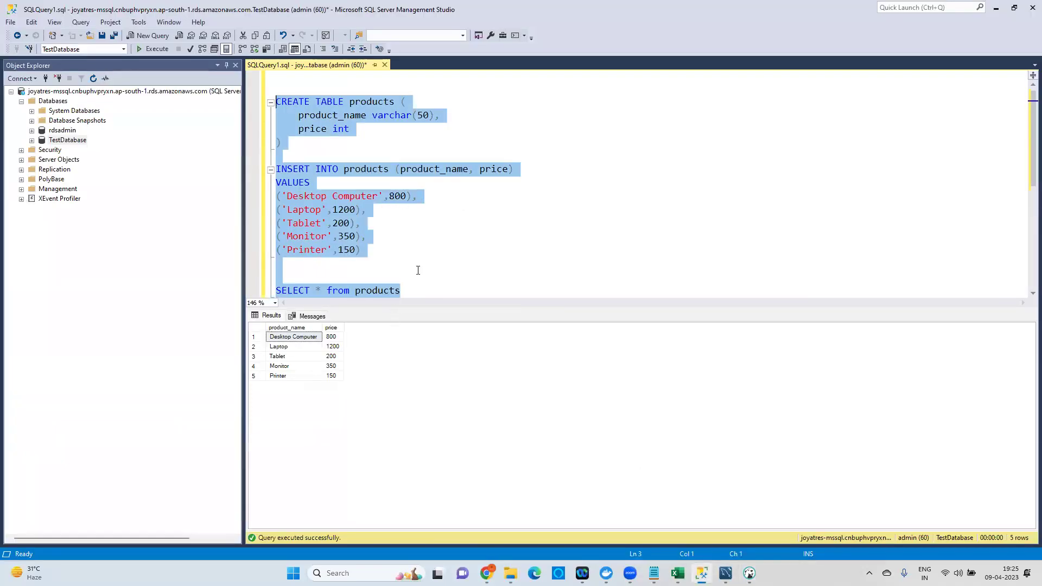
click(749, 573)
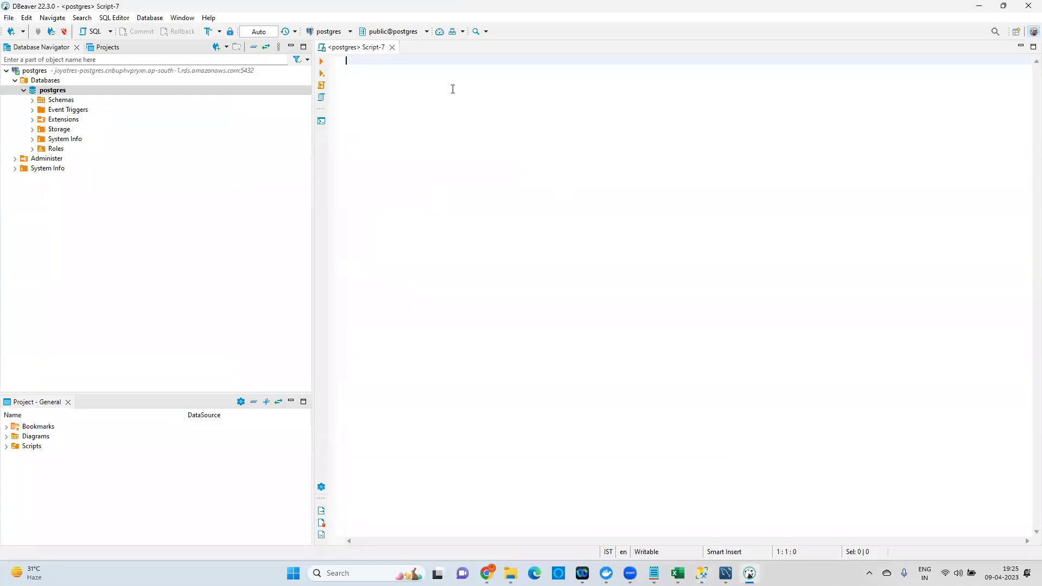
key(ctrl+v)
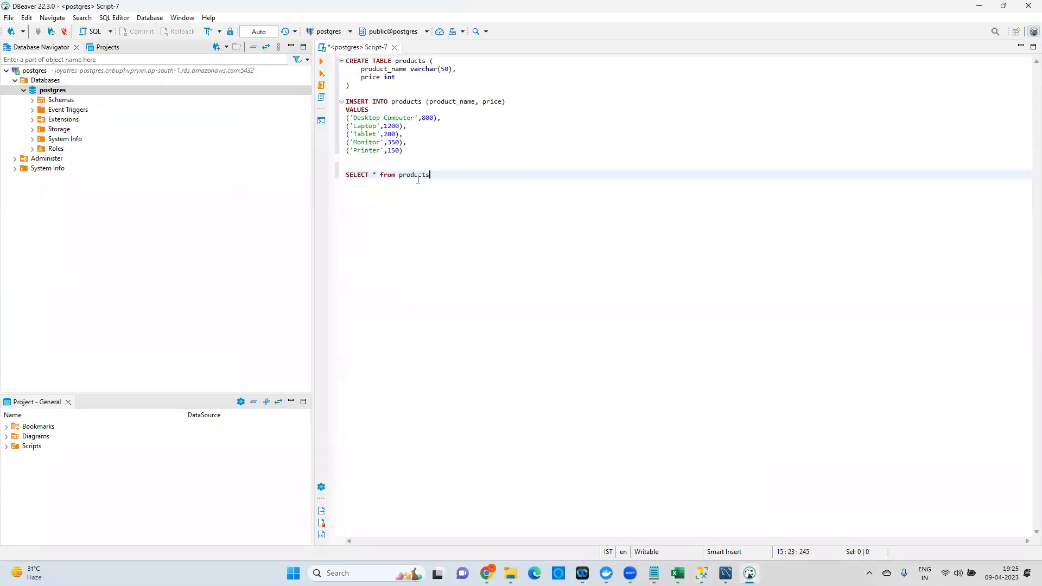
drag(368, 92, 332, 57)
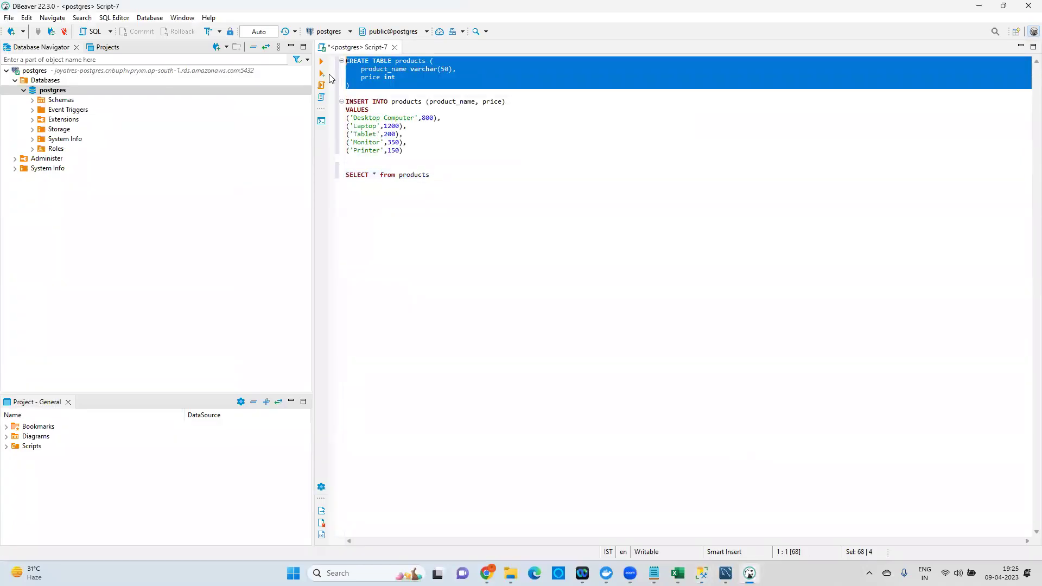
click(322, 64)
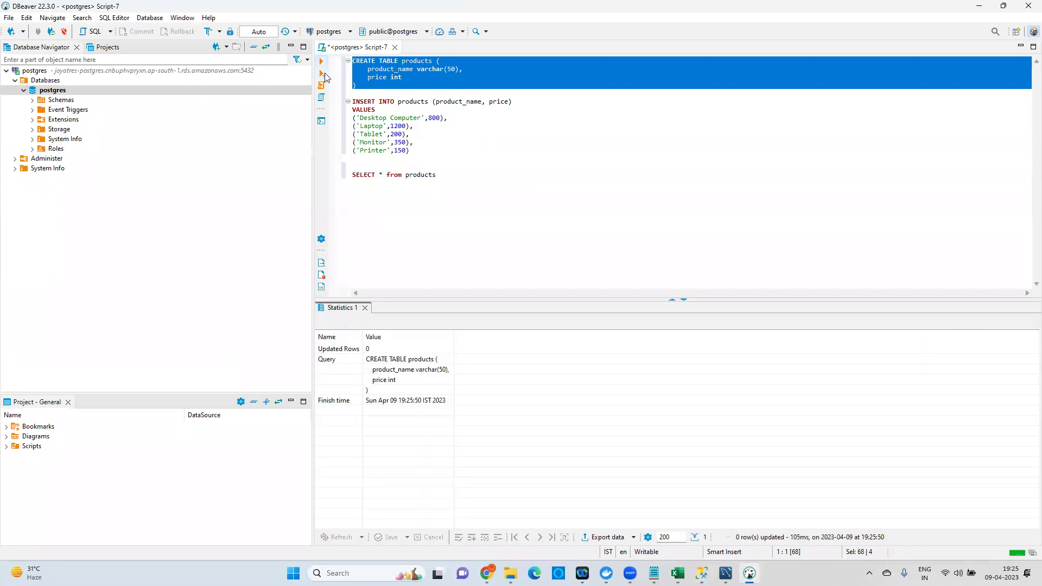
Run the INSERT adding five products, then query them with SELECT * FROM products.
drag(417, 152, 338, 98)
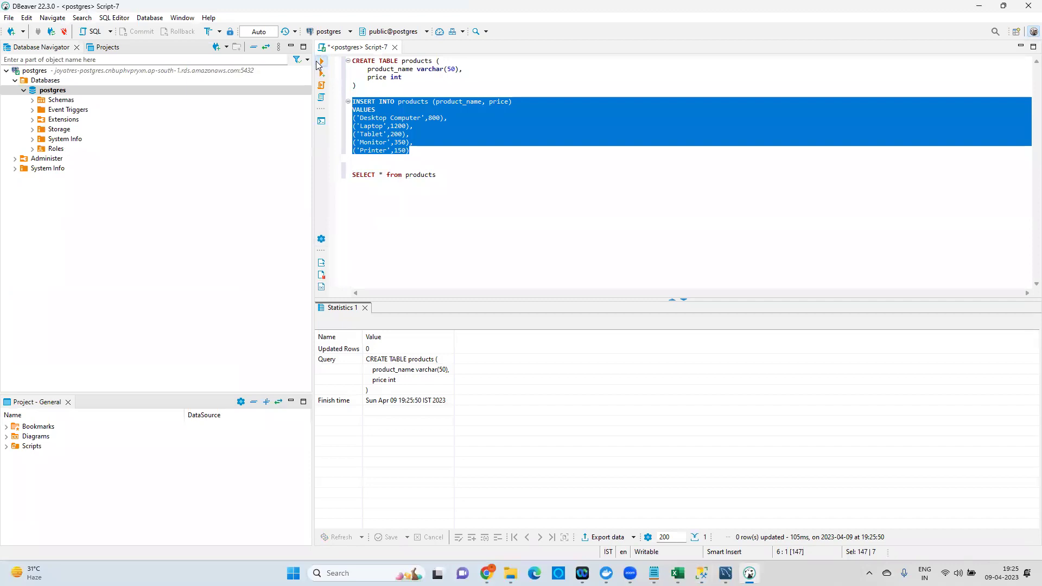
click(321, 61)
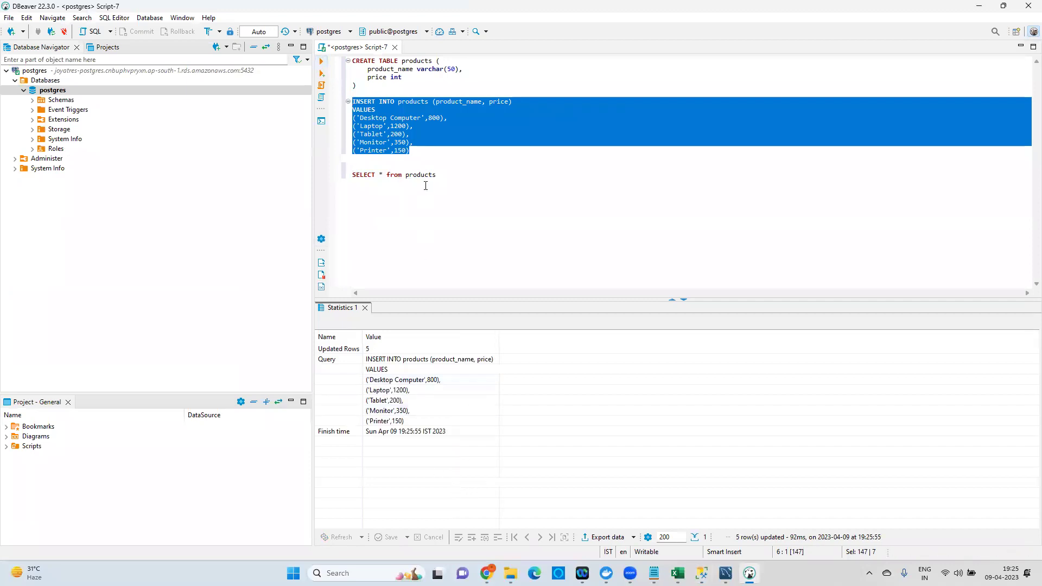
drag(450, 180, 350, 175)
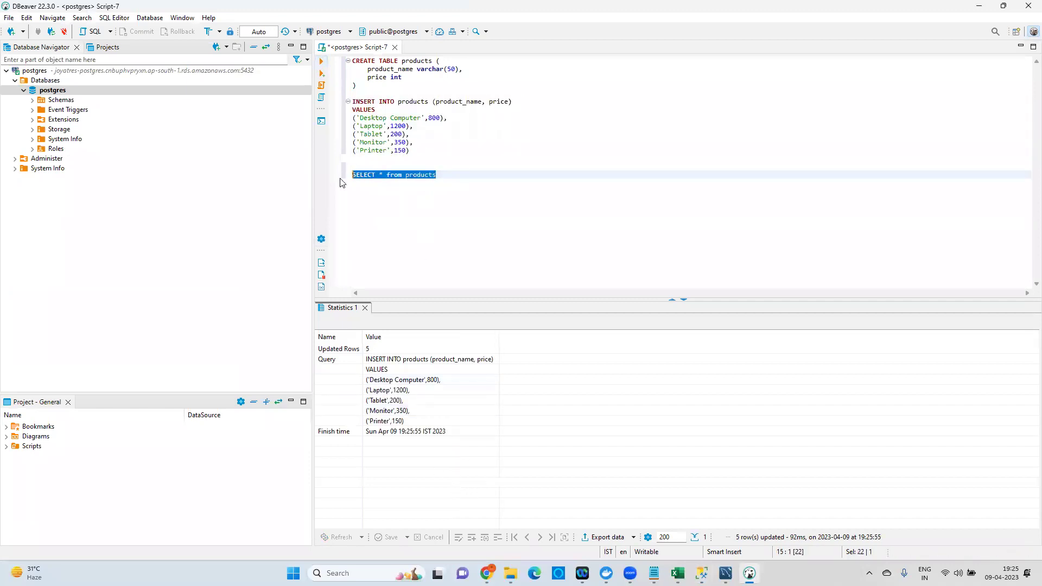
click(322, 62)
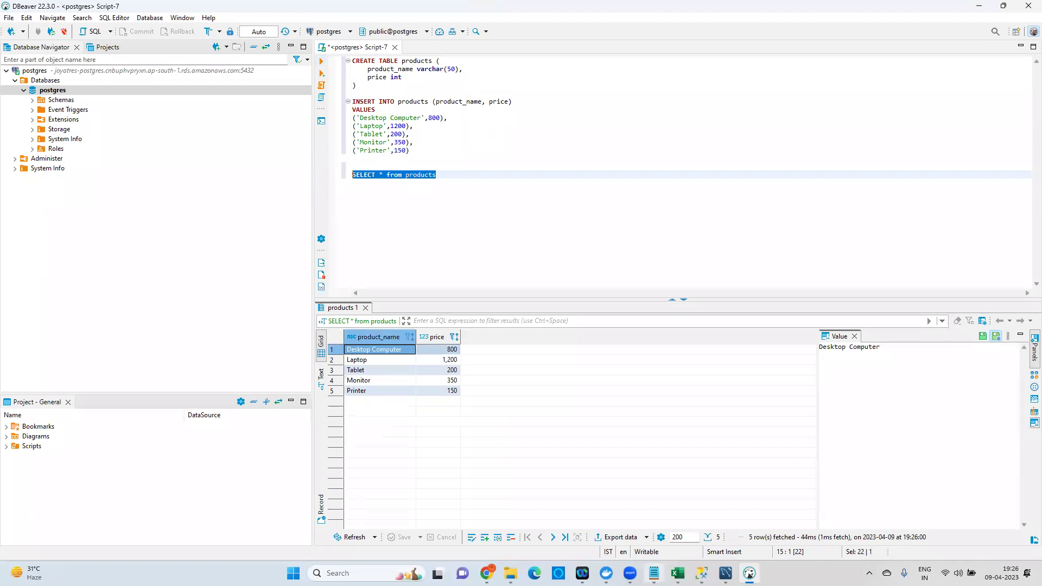
Bring the RDS notes in Notepad forward and highlight the SQL Server in RDS topic line.
click(654, 573)
drag(34, 293, 373, 291)
drag(702, 293, 548, 311)
click(47, 318)
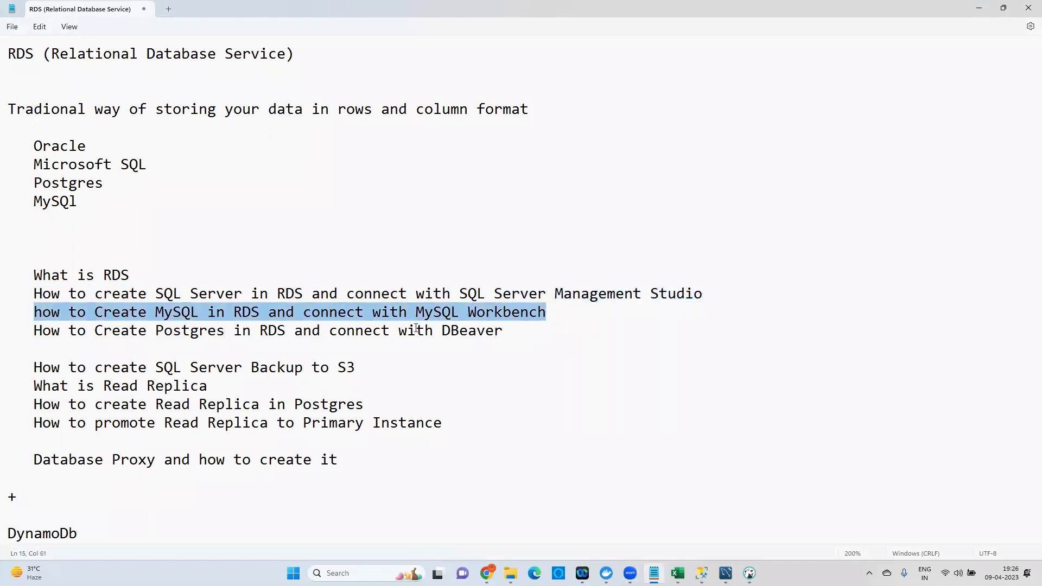
drag(39, 332, 515, 329)
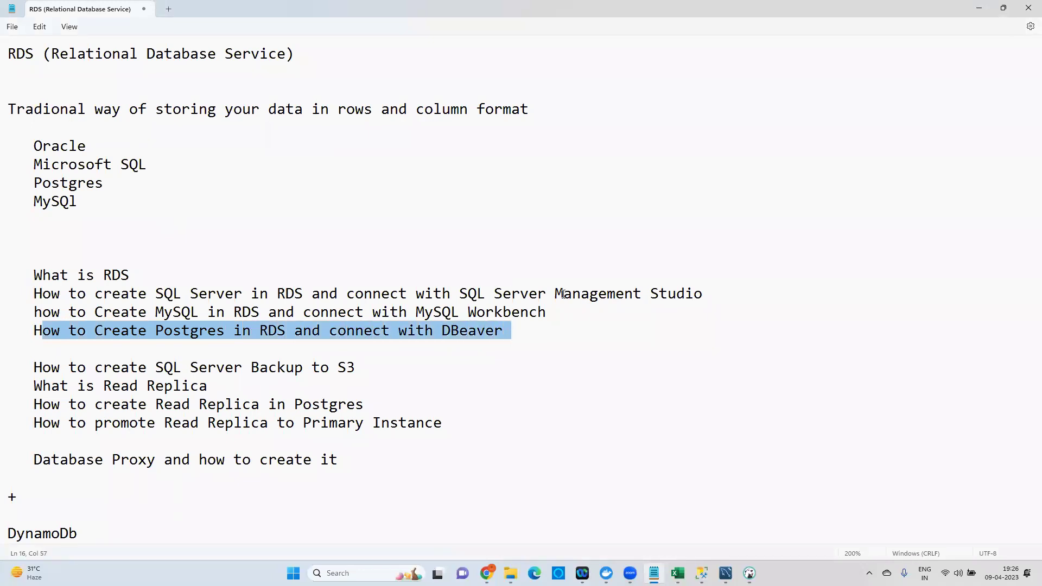
drag(147, 422, 356, 366)
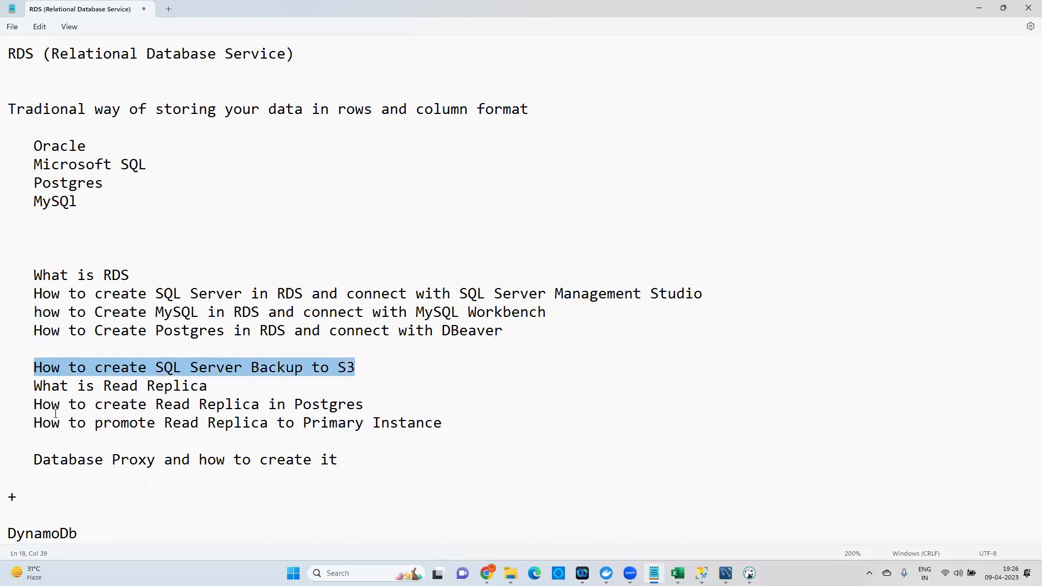
drag(34, 386, 226, 413)
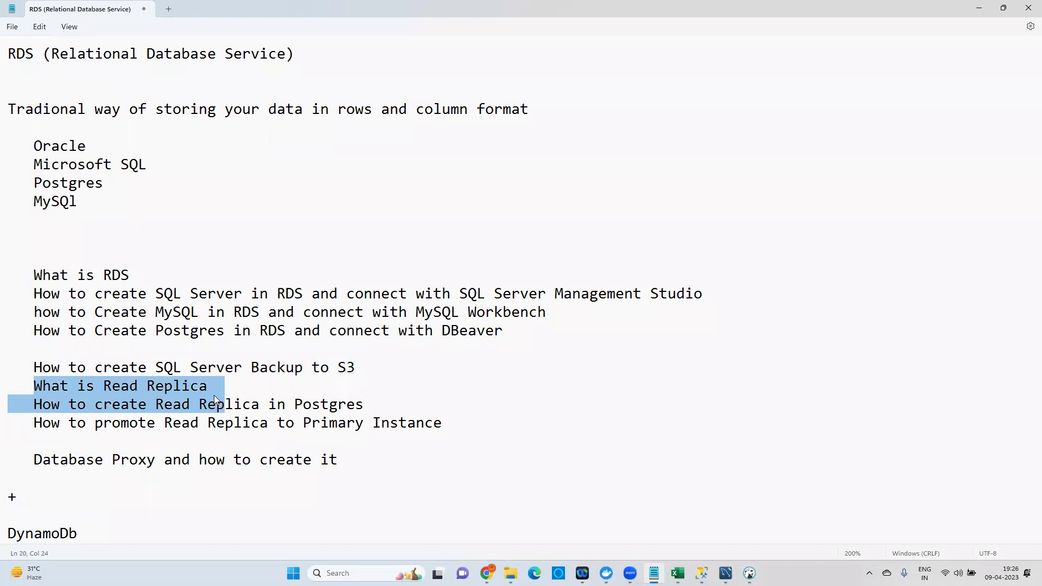
click(168, 388)
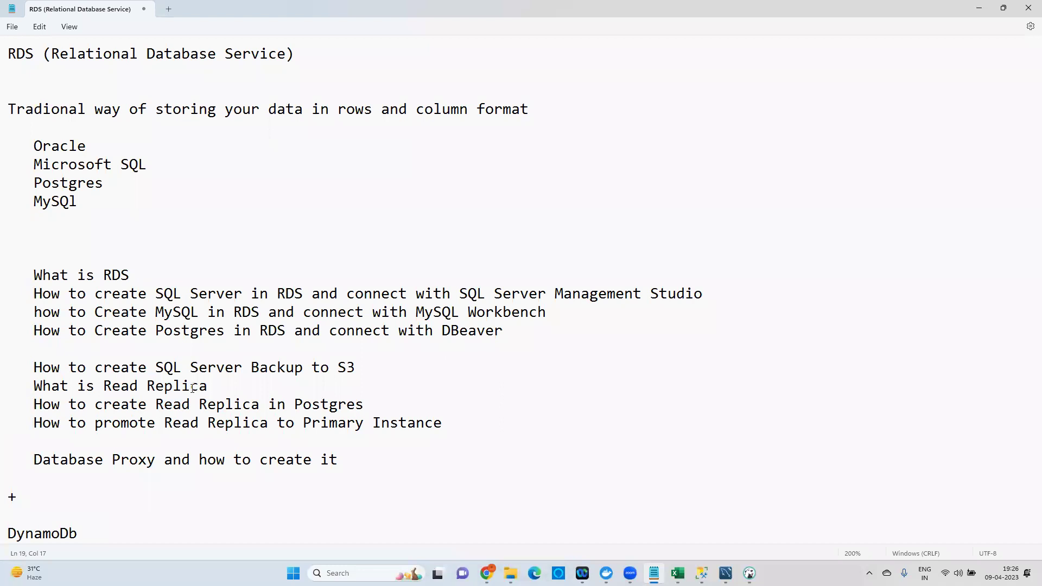
click(238, 388)
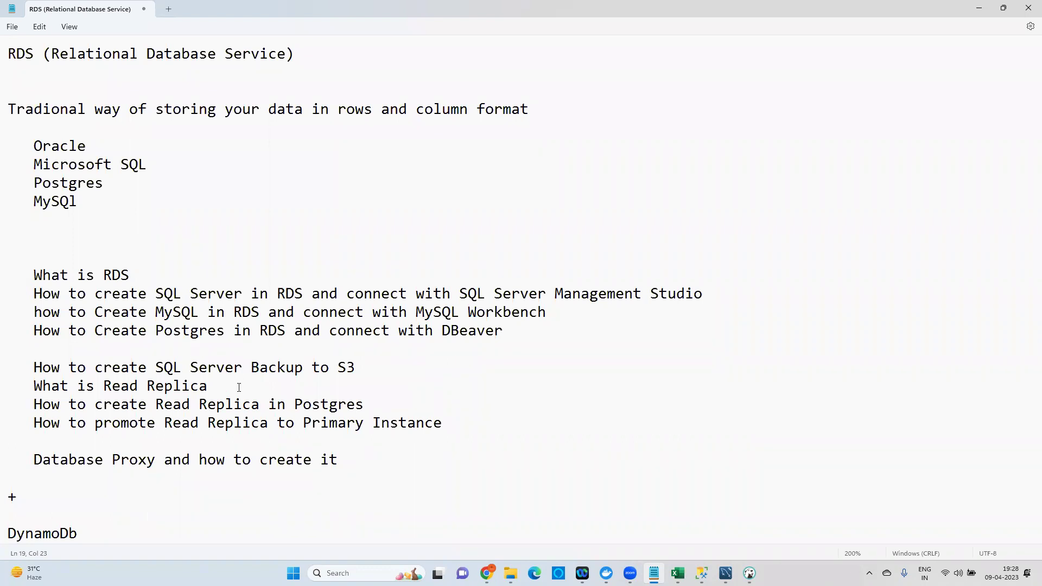
Highlight the 'Read Replica in Postgres' agenda line in Notepad, then bring the joyatres-postgres RDS page forward.
drag(156, 405, 320, 404)
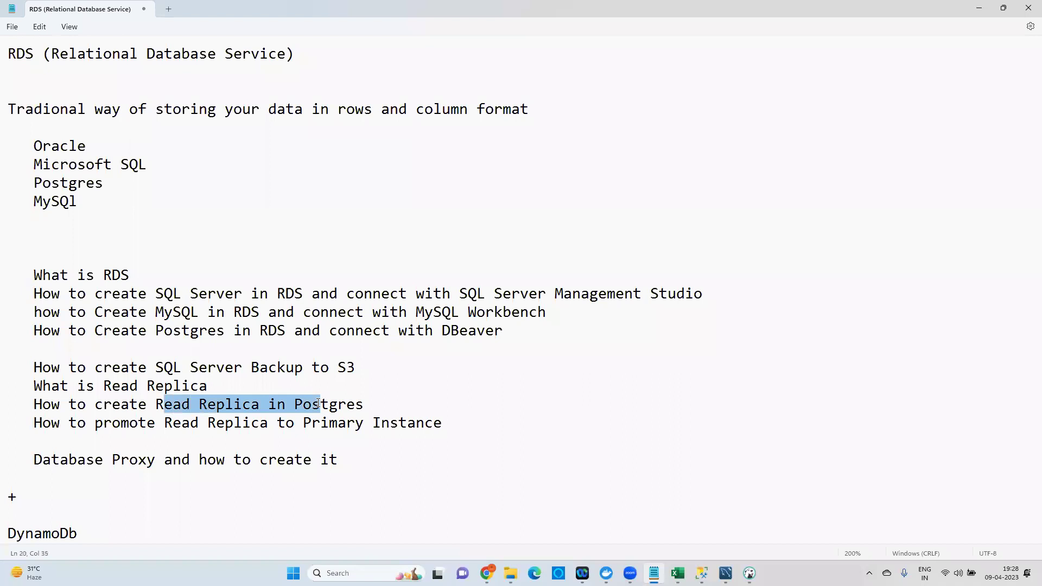
drag(130, 405, 121, 404)
drag(254, 408, 356, 406)
drag(139, 404, 374, 401)
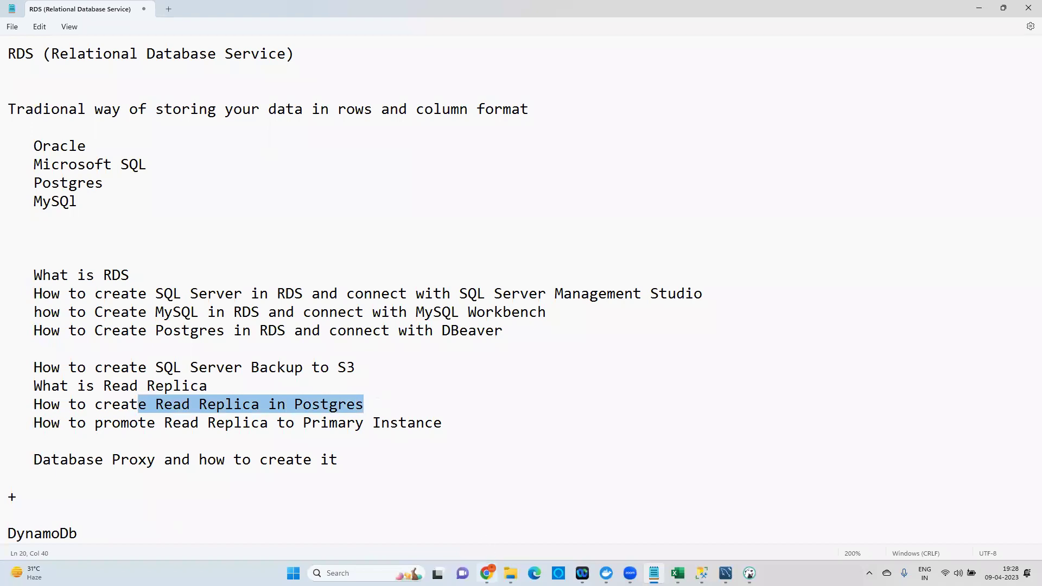
key(alt+Tab)
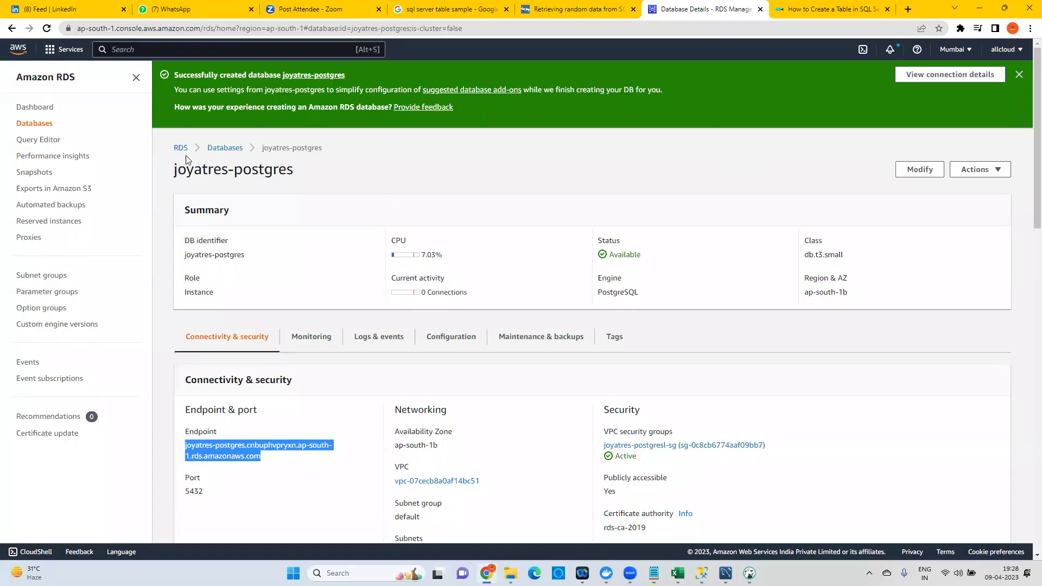
From the Databases list, select joyatres-postgres and choose Create read replica under Actions.
click(220, 149)
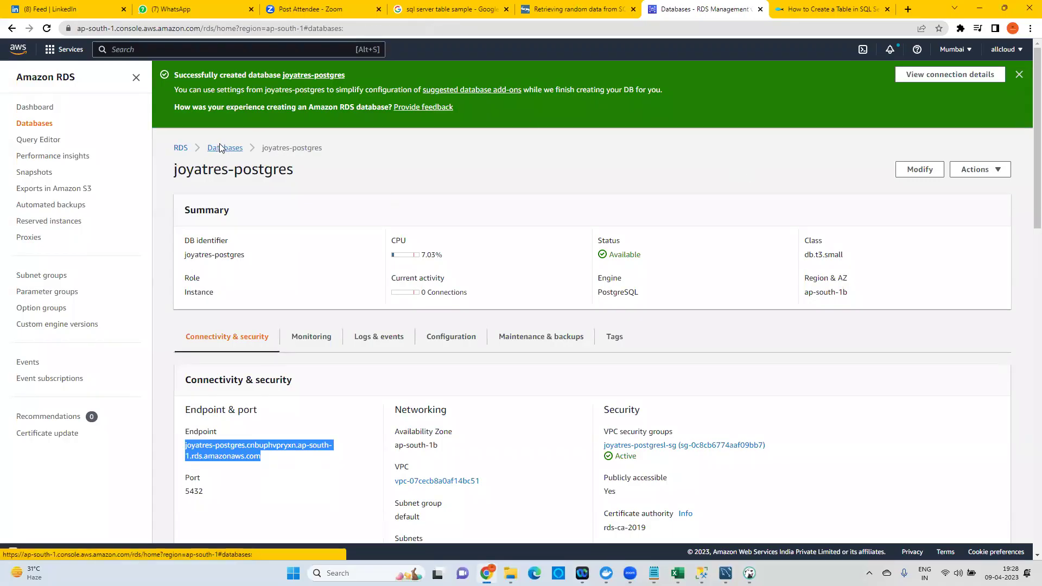
click(188, 306)
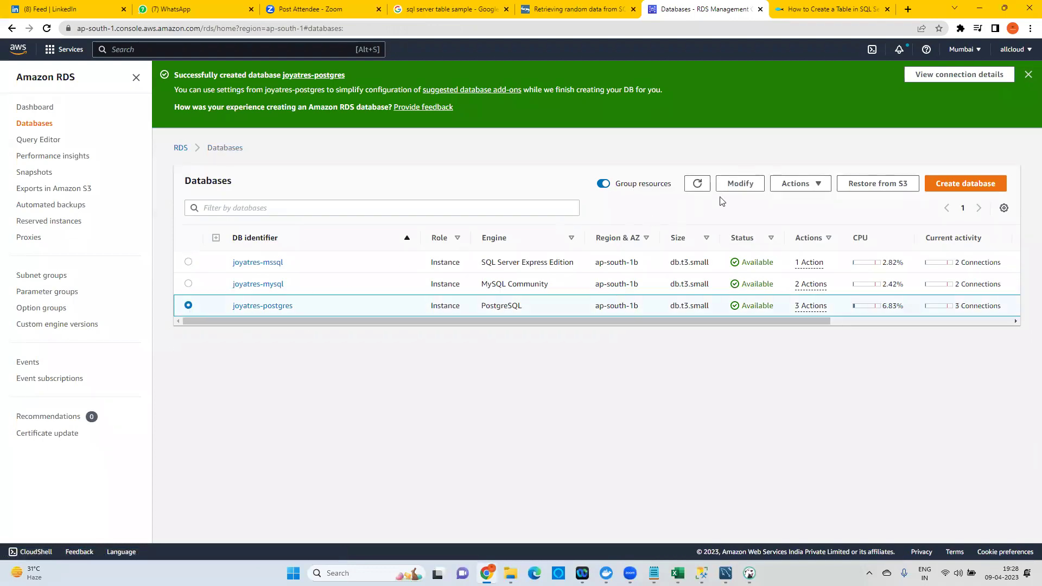
click(818, 184)
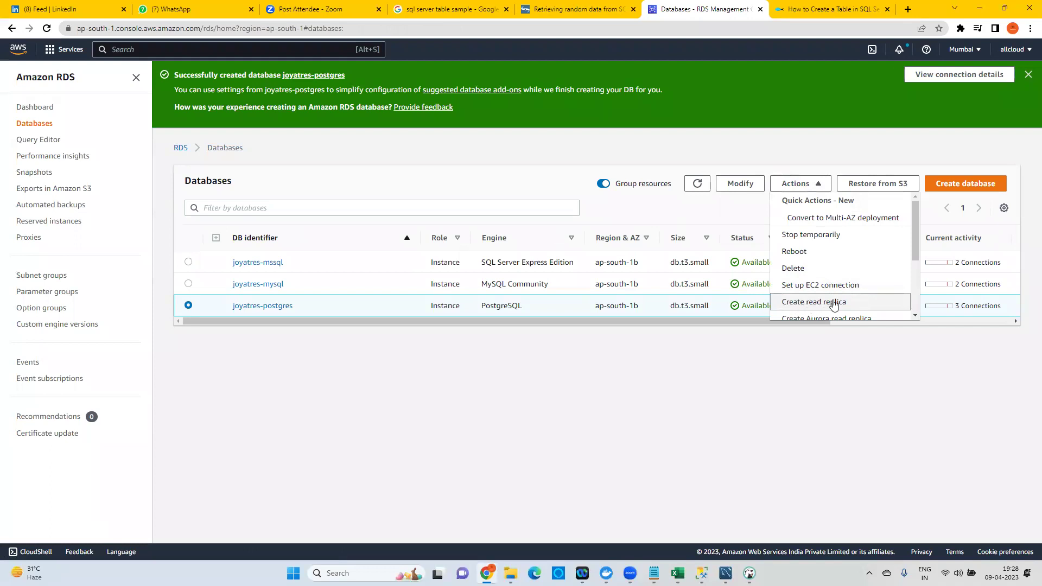
click(833, 303)
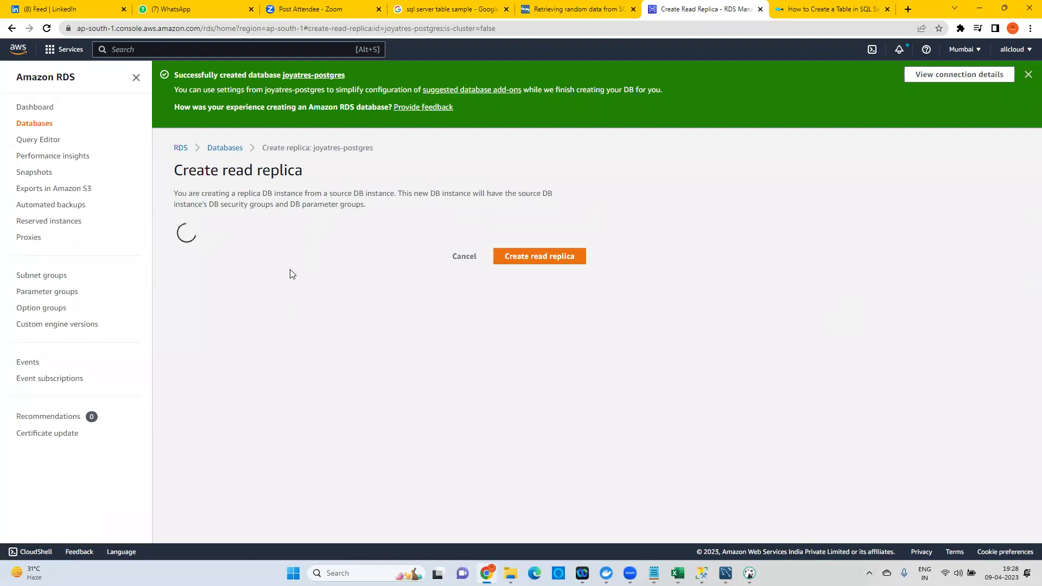
Dismiss the success banner and set the replica's DB instance identifier to joyatres-postgres-readonly.
click(1028, 77)
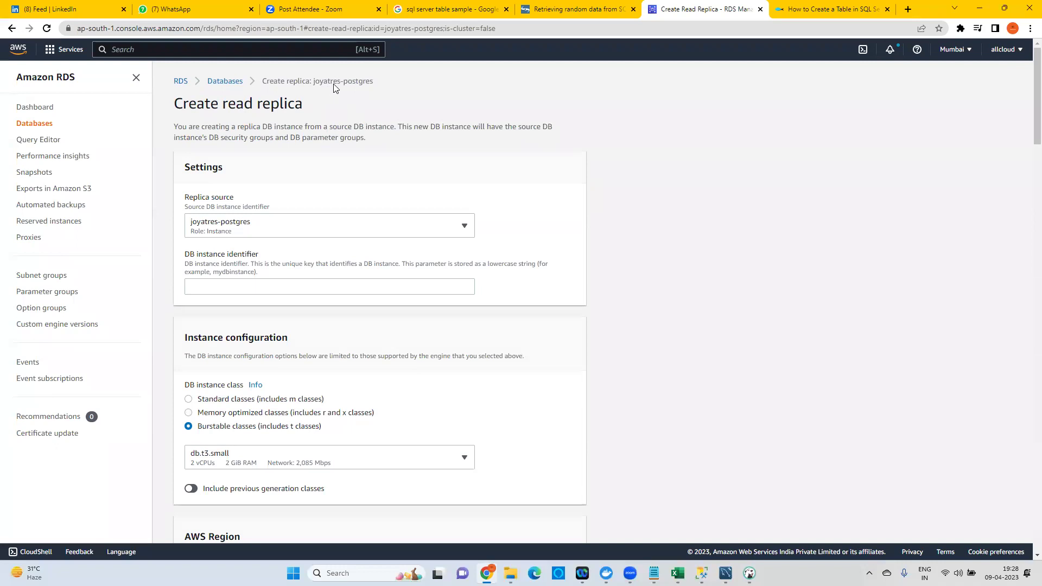
drag(323, 82, 372, 81)
click(211, 284)
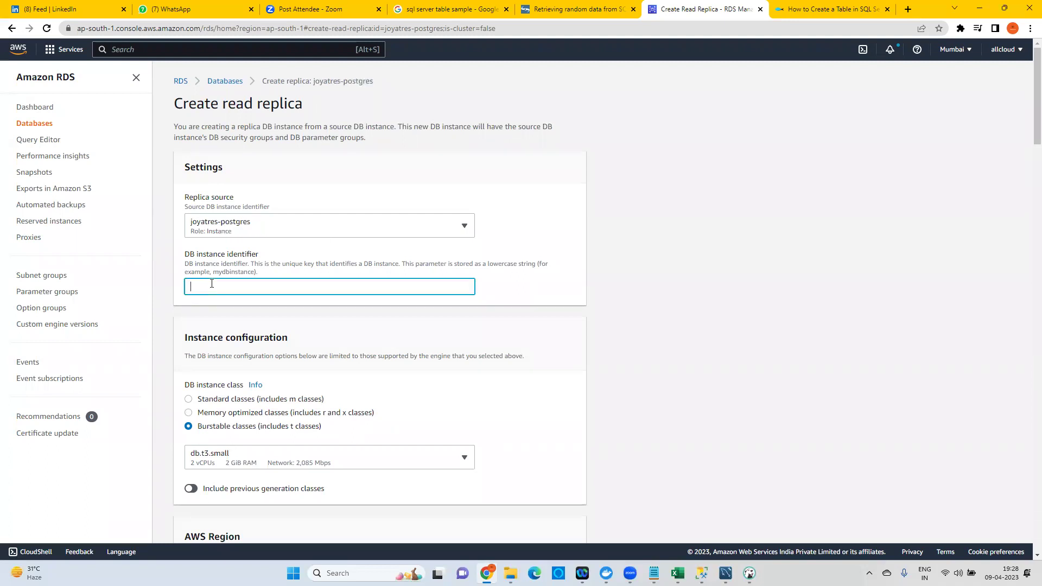
text(joyatres-postgres-readonly)
scroll(312, 320, down, 2)
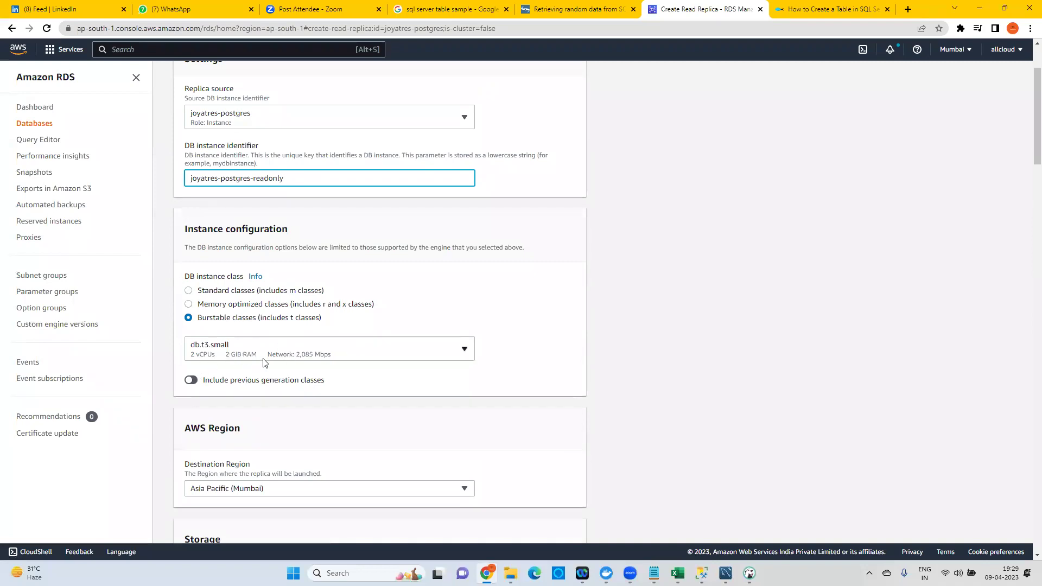
scroll(254, 324, down, 4)
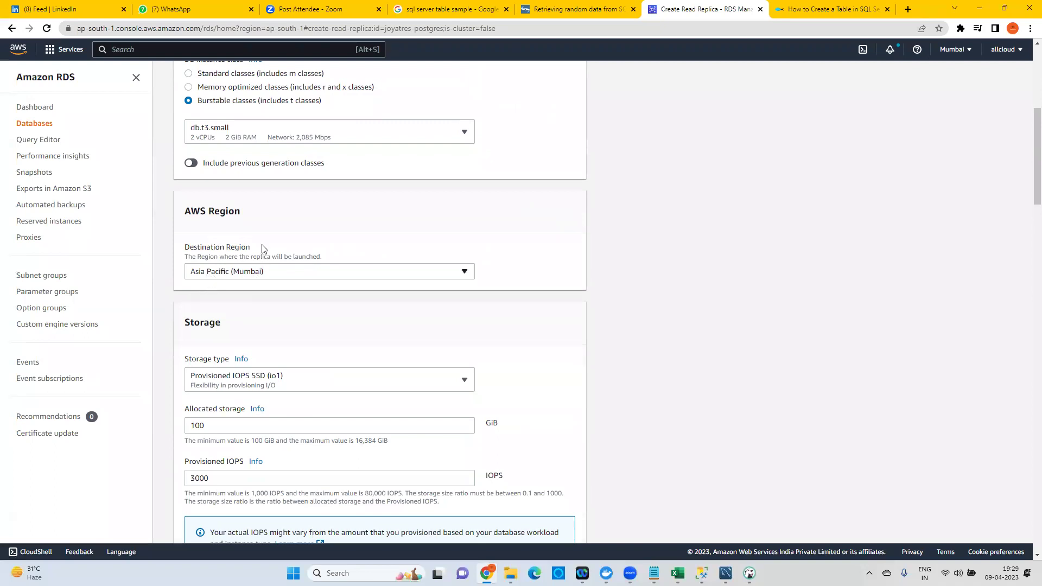
scroll(262, 248, down, 3)
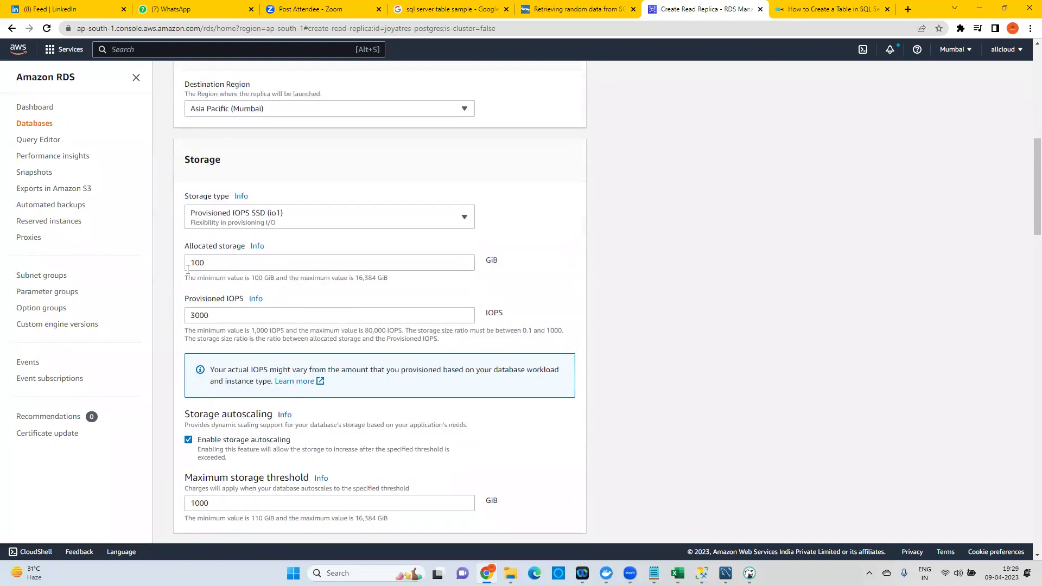
Turn off storage autoscaling, choose Single DB instance, and make the replica publicly accessible.
click(261, 445)
scroll(266, 297, down, 5)
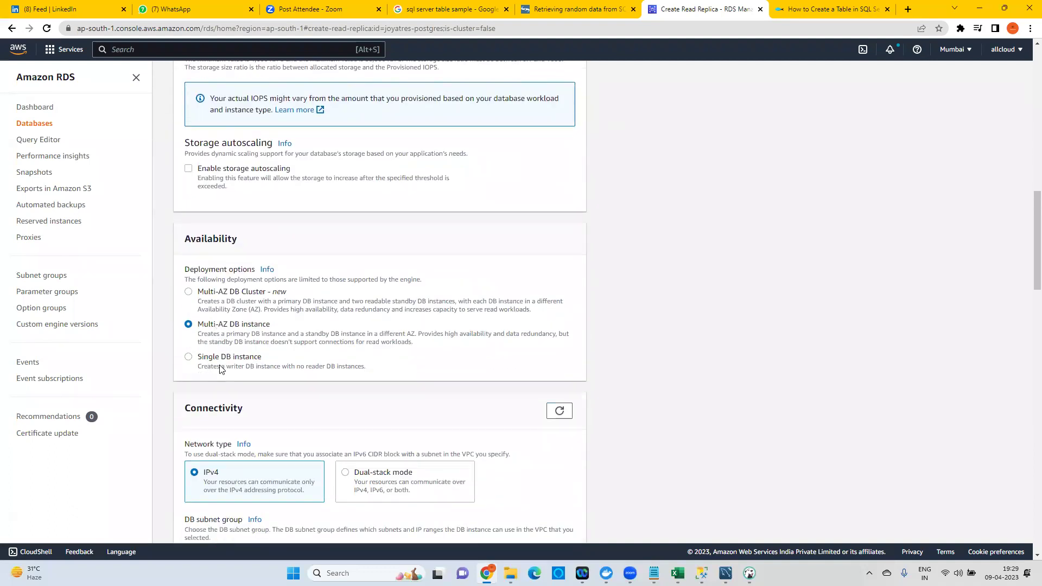
click(230, 361)
scroll(242, 236, down, 4)
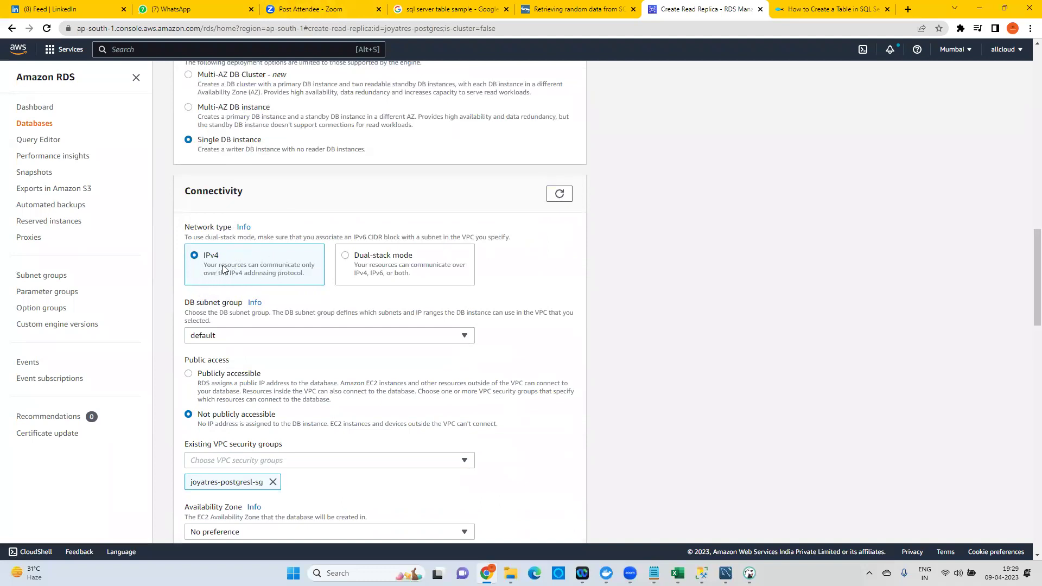
click(218, 376)
scroll(396, 92, down, 3)
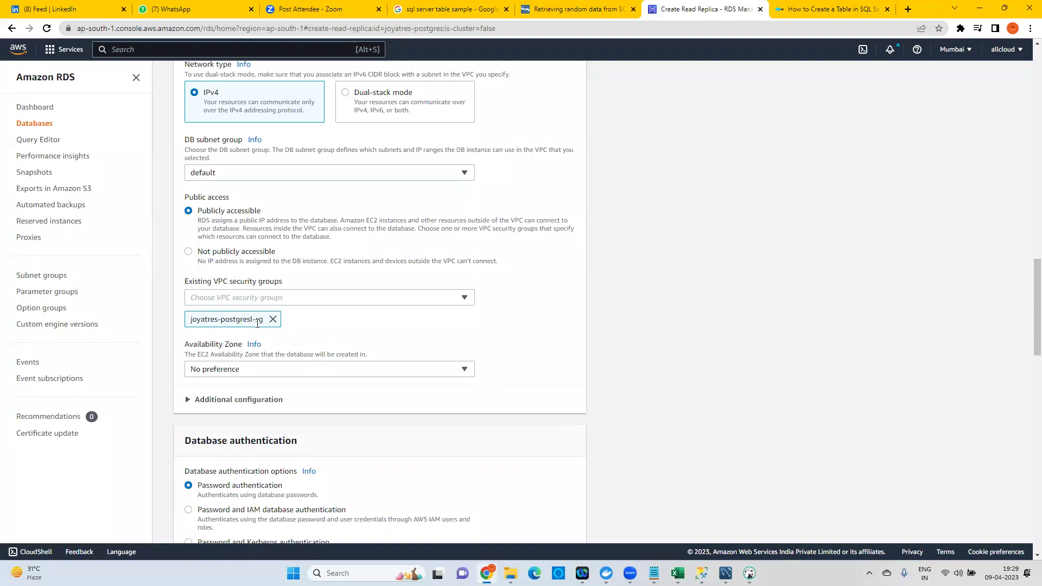
Place the replica in ap-south-1b, disable Performance Insights, and create the read replica.
click(262, 371)
click(231, 419)
scroll(311, 340, down, 4)
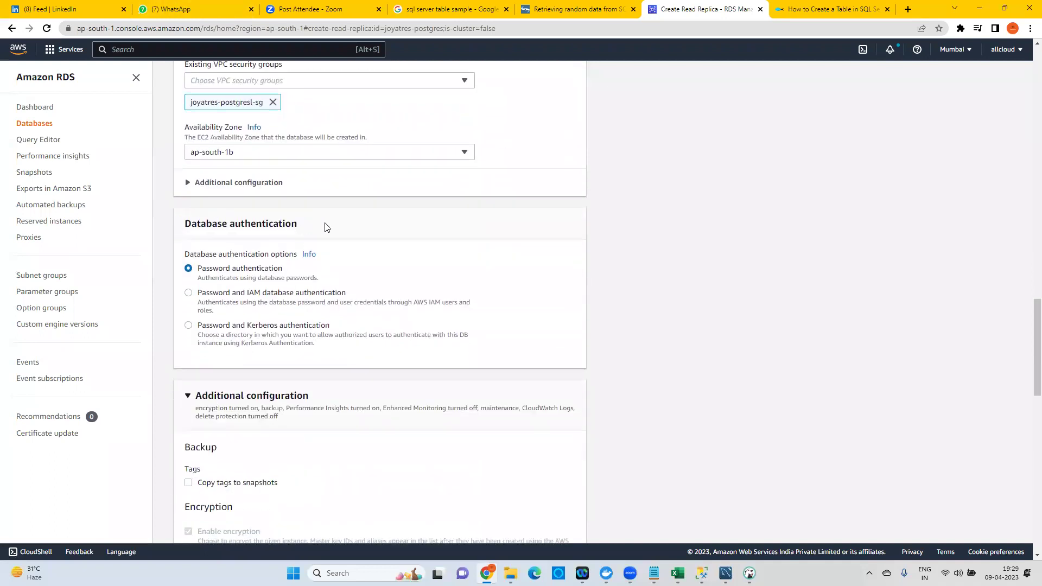
scroll(376, 305, down, 4)
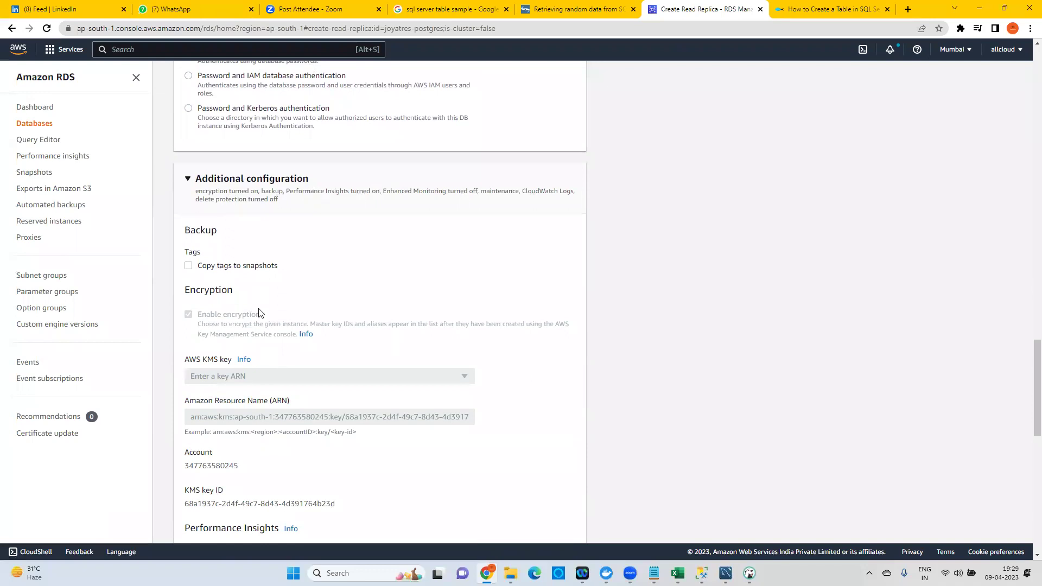
scroll(286, 339, down, 5)
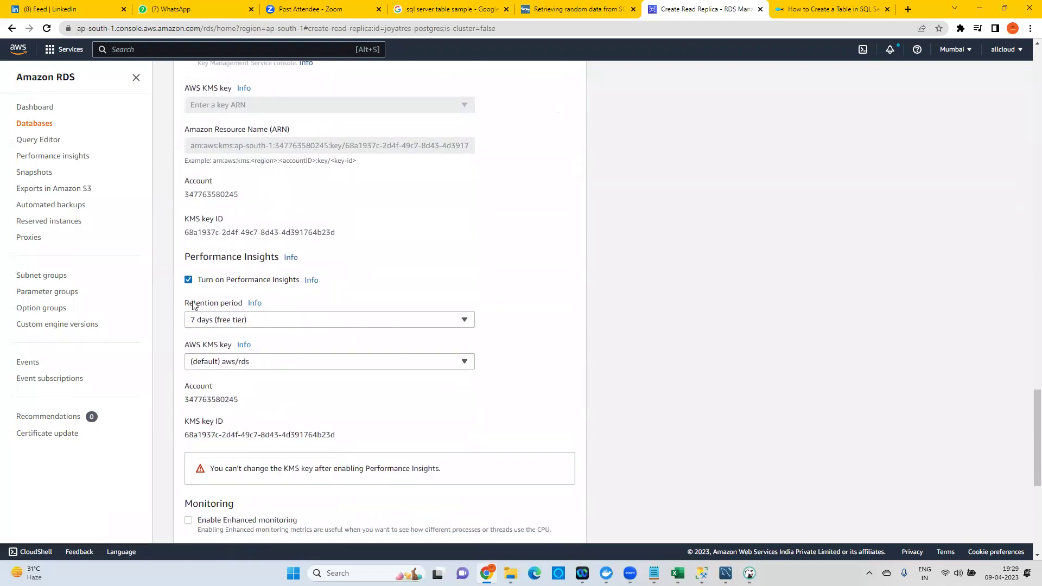
click(245, 285)
scroll(328, 277, down, 3)
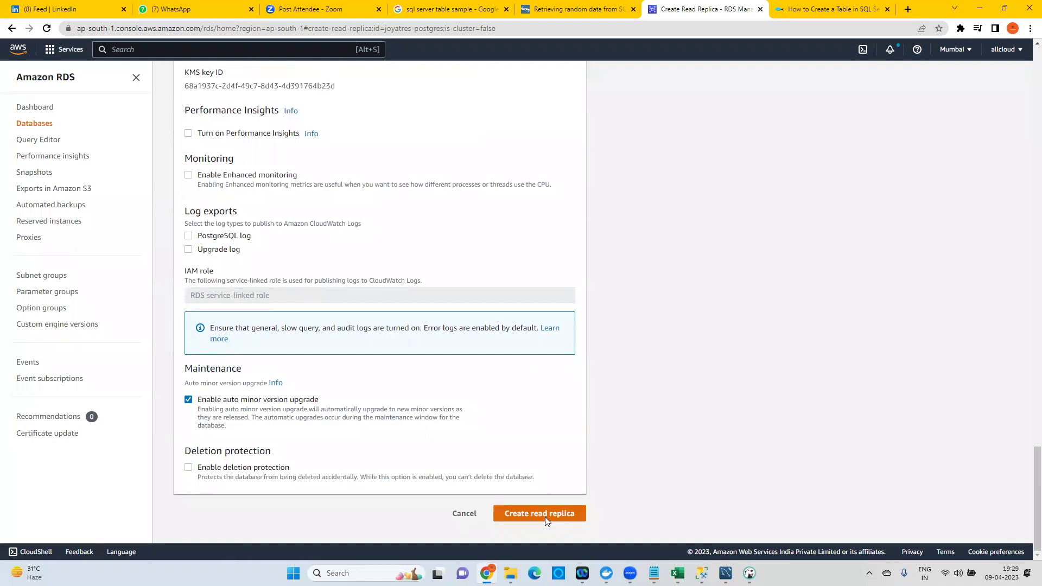
click(547, 520)
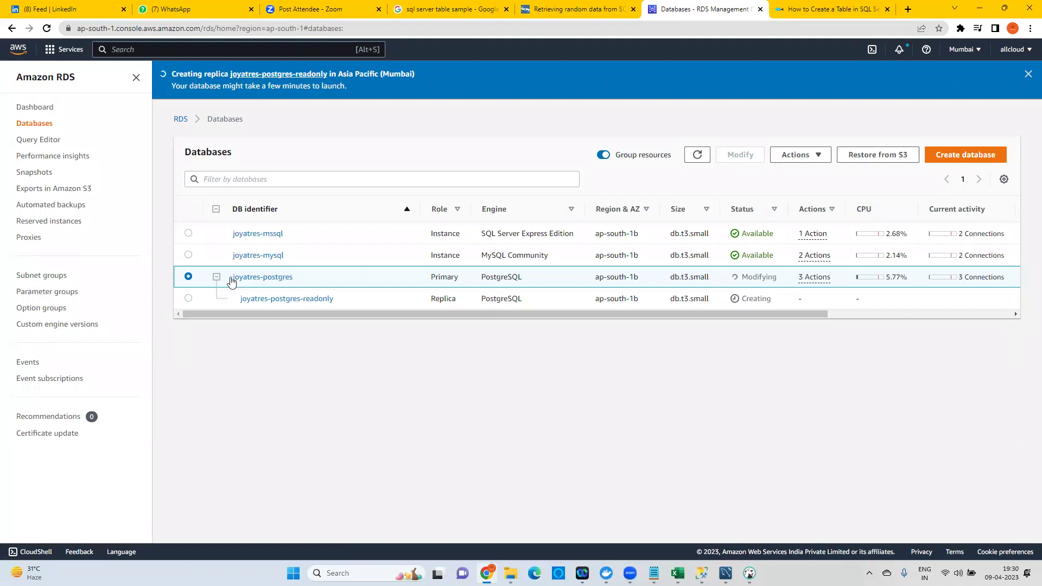
Start another read replica of joyatres-postgres from the Actions menu.
click(810, 157)
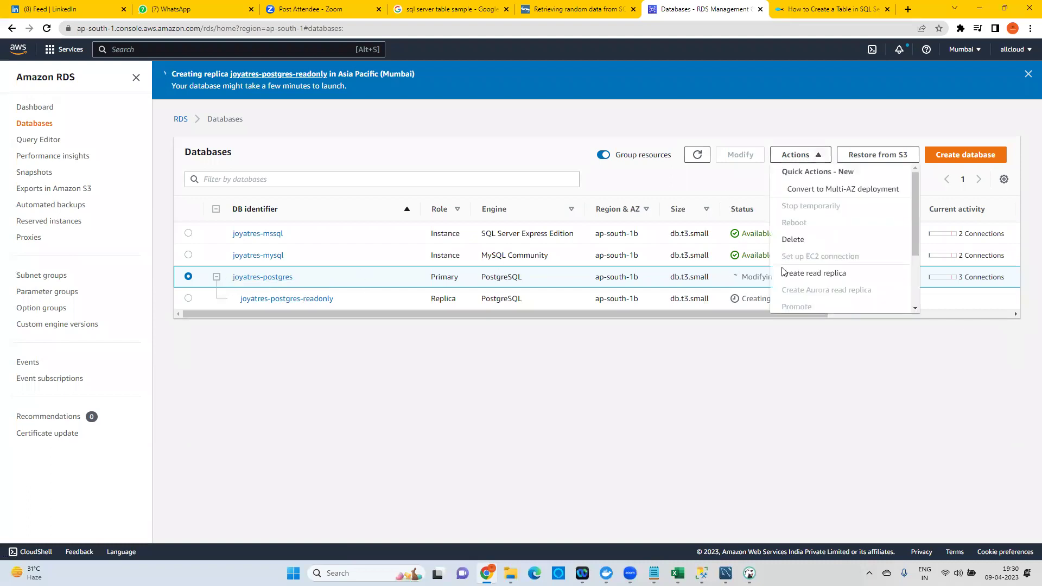
click(824, 276)
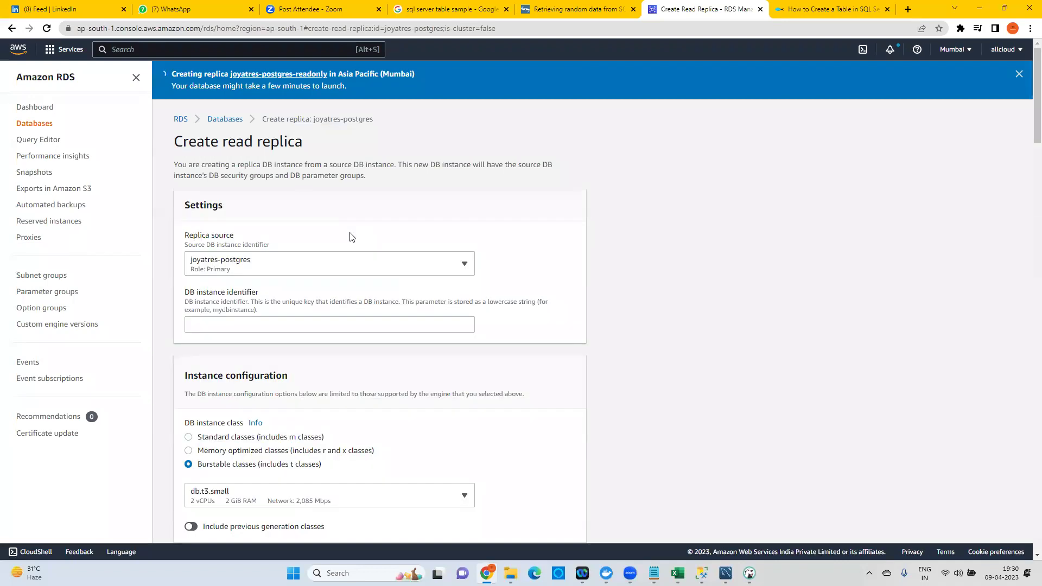
scroll(479, 282, down, 6)
scroll(477, 285, down, 3)
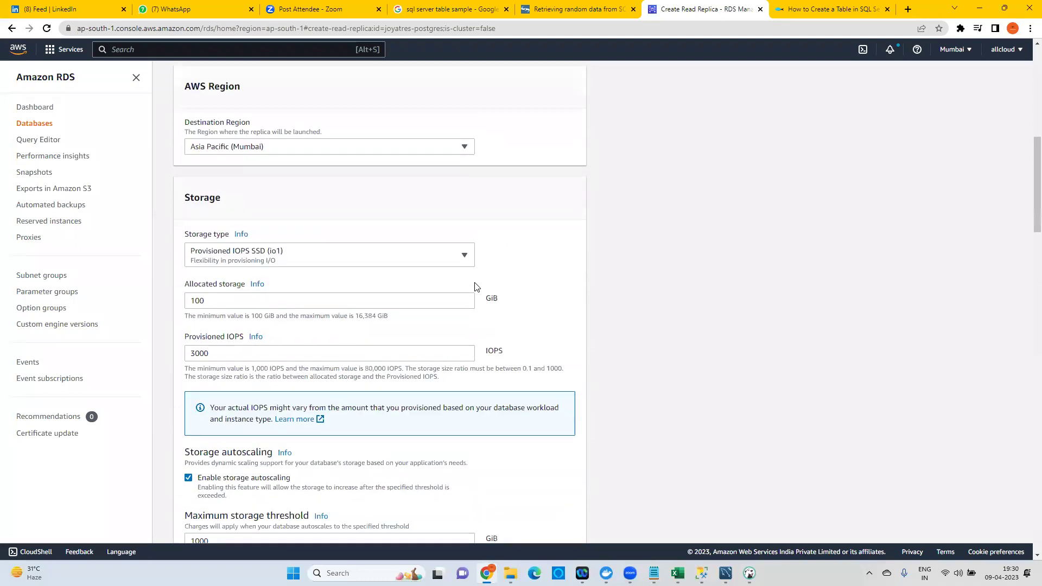
scroll(472, 289, down, 9)
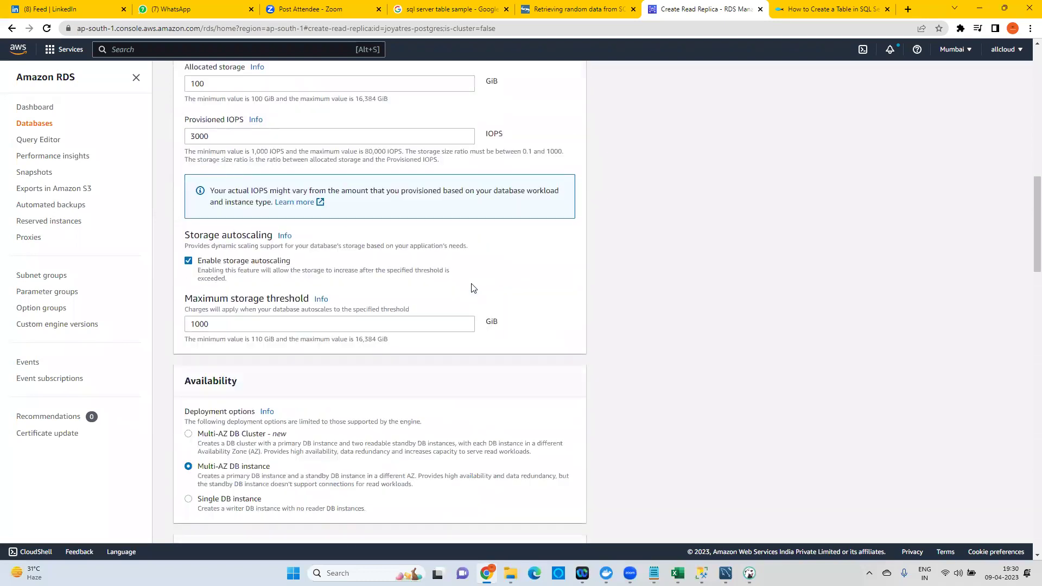
scroll(471, 291, down, 6)
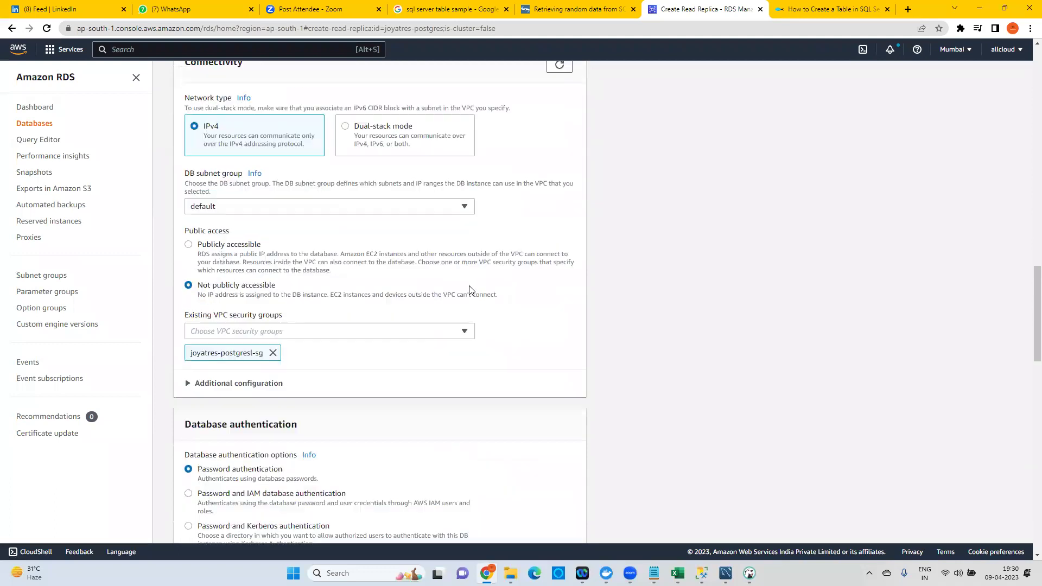
scroll(470, 291, down, 11)
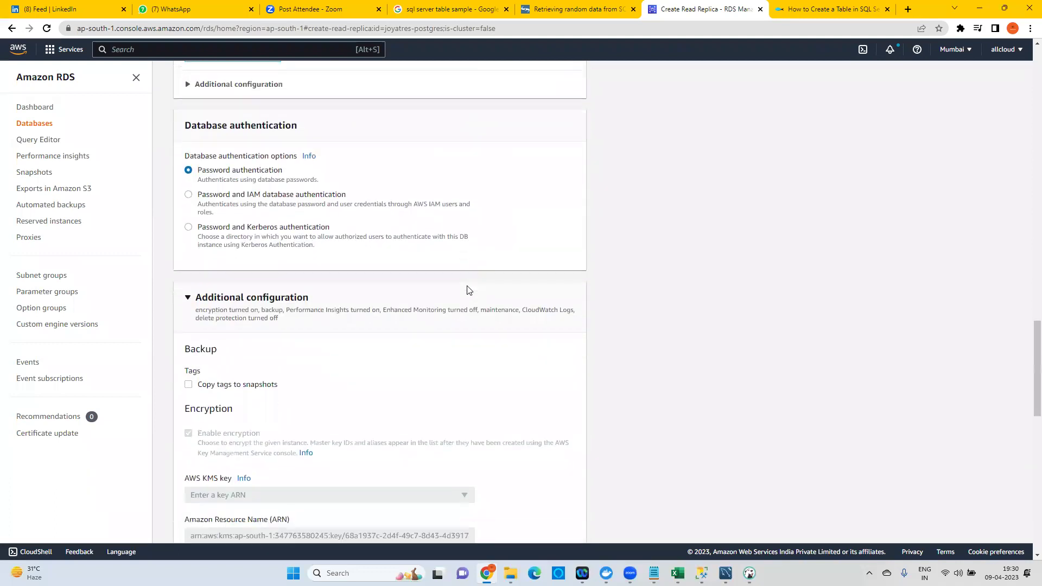
scroll(468, 290, down, 3)
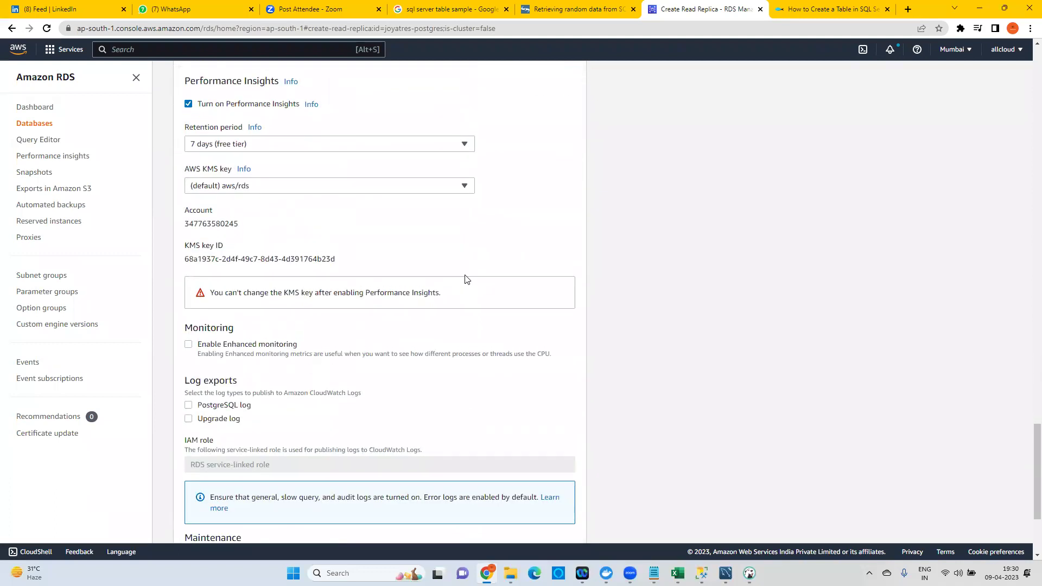
scroll(467, 282, up, 14)
scroll(465, 277, up, 3)
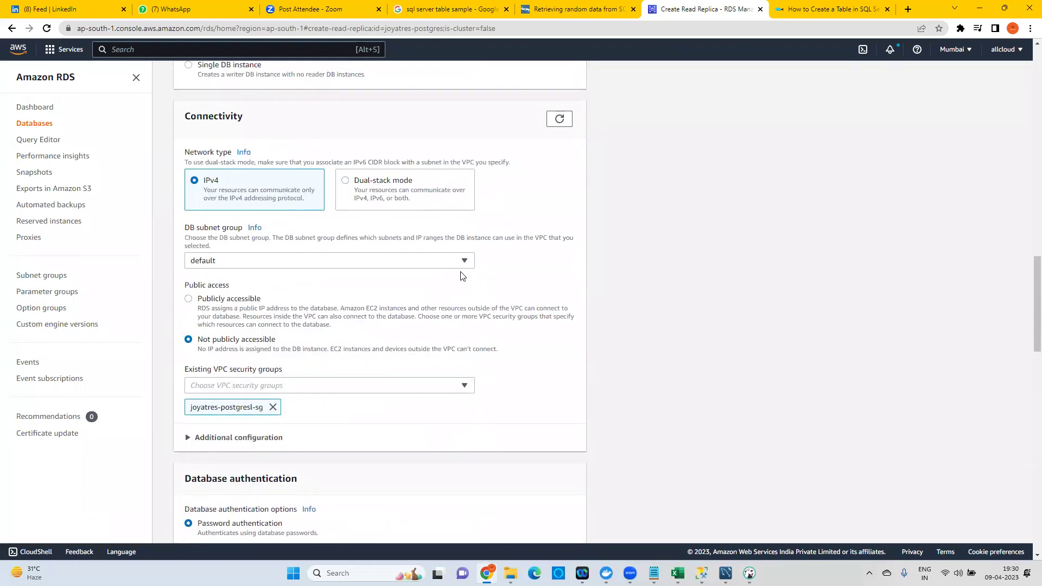
scroll(458, 275, up, 7)
scroll(449, 275, up, 12)
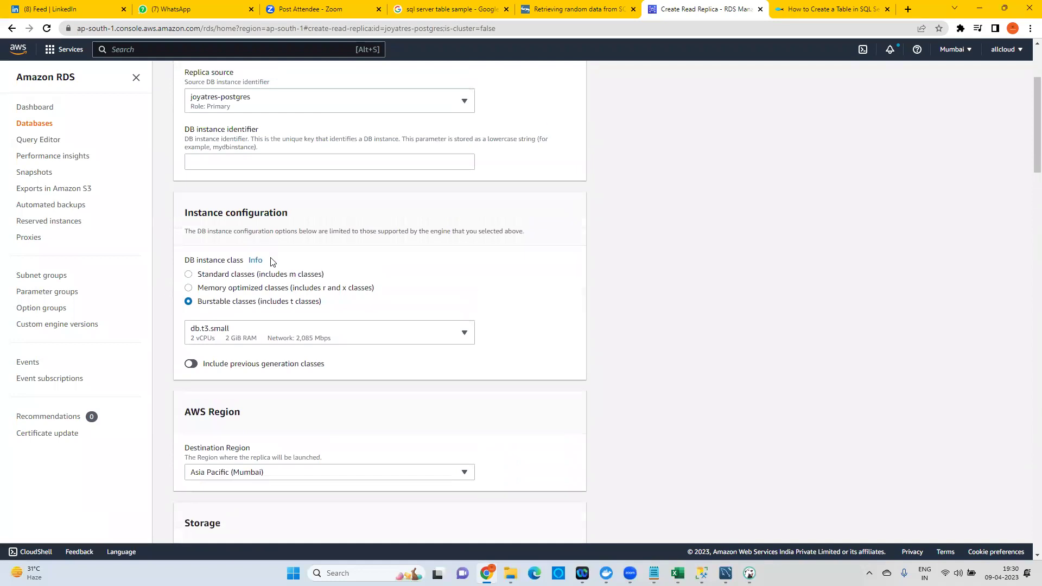
click(242, 279)
click(261, 340)
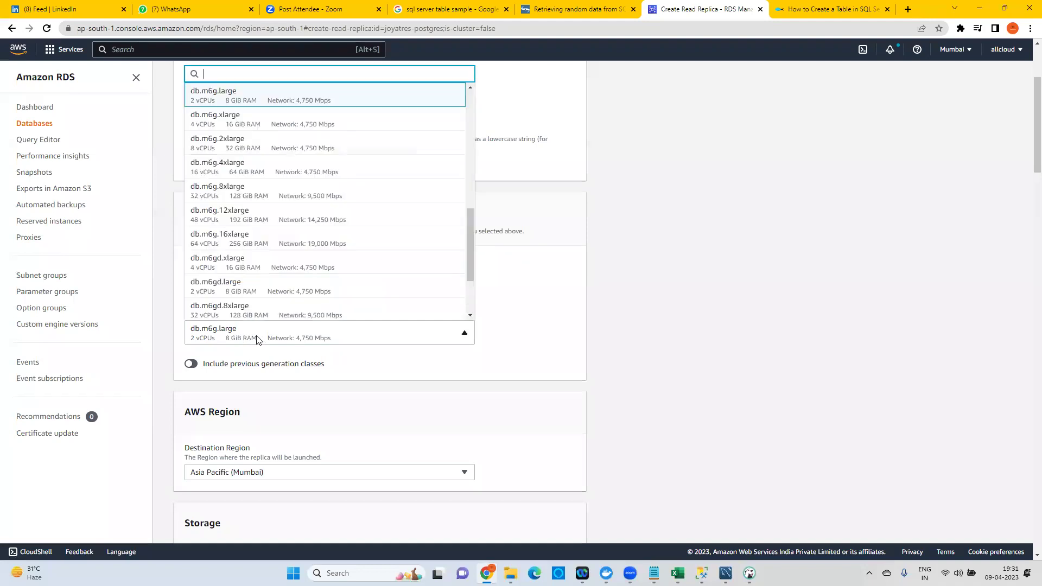
scroll(238, 215, down, 4)
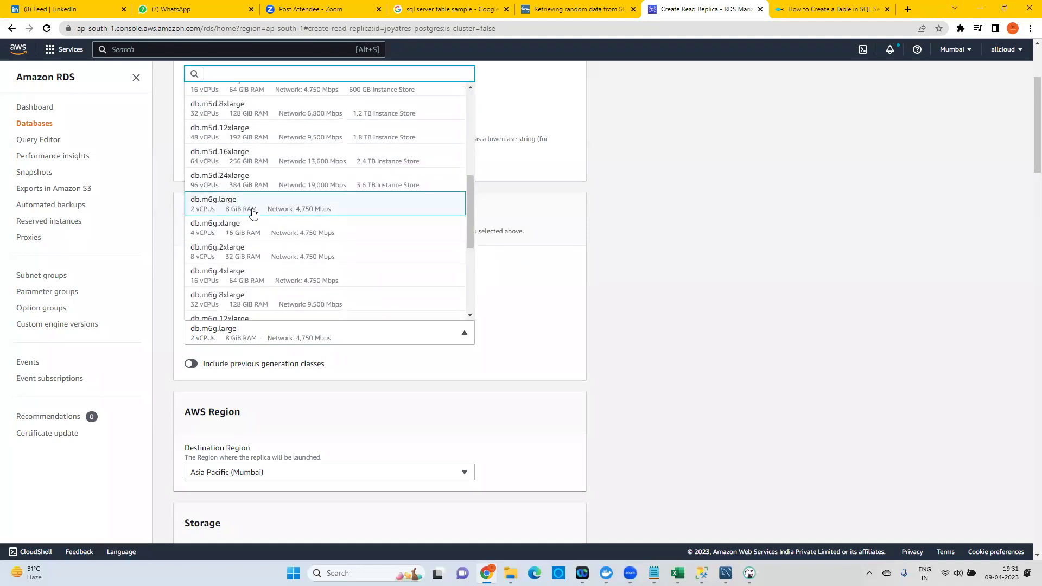
scroll(245, 215, up, 5)
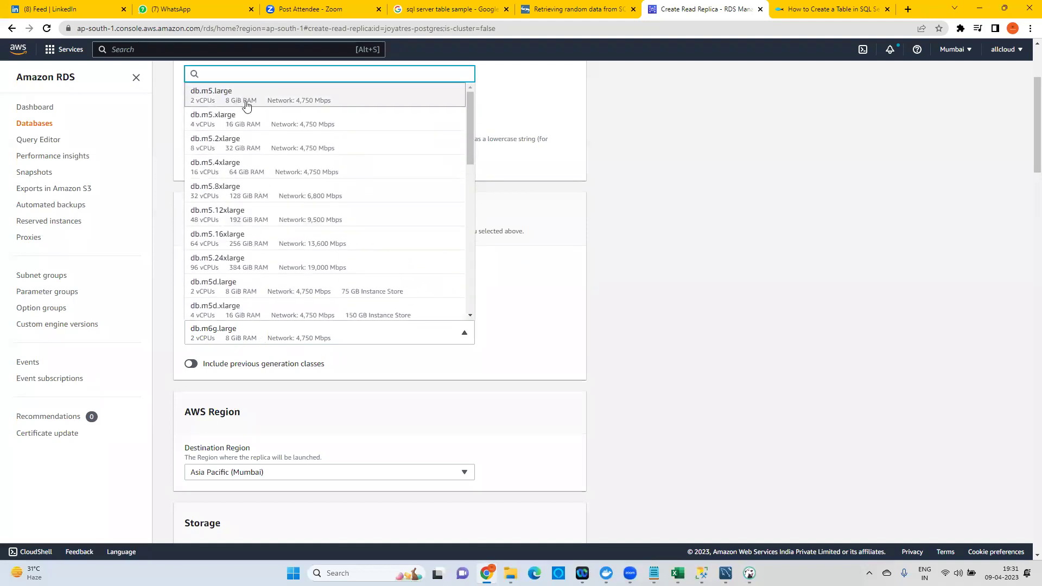
click(246, 105)
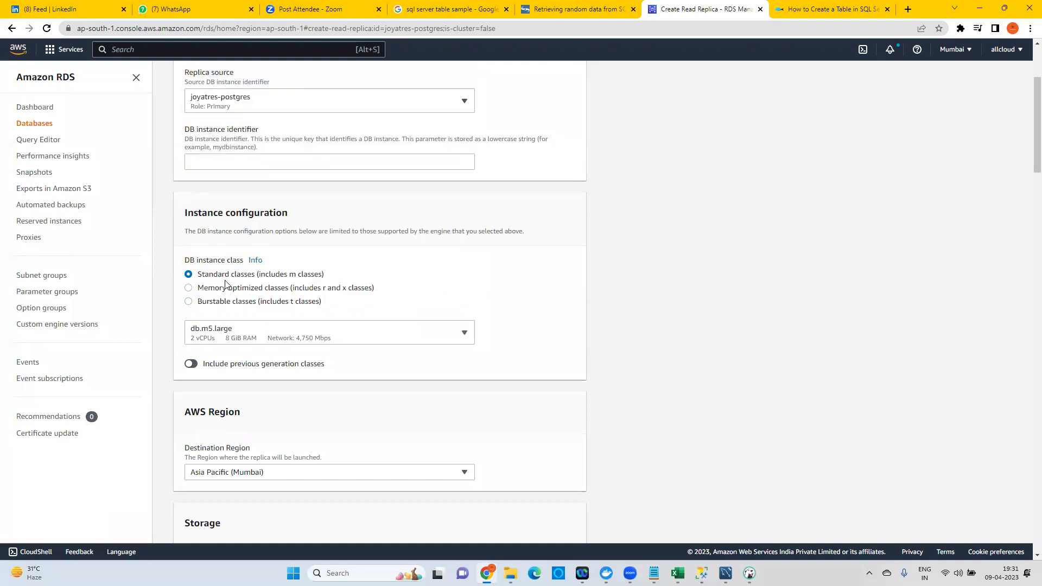
click(254, 291)
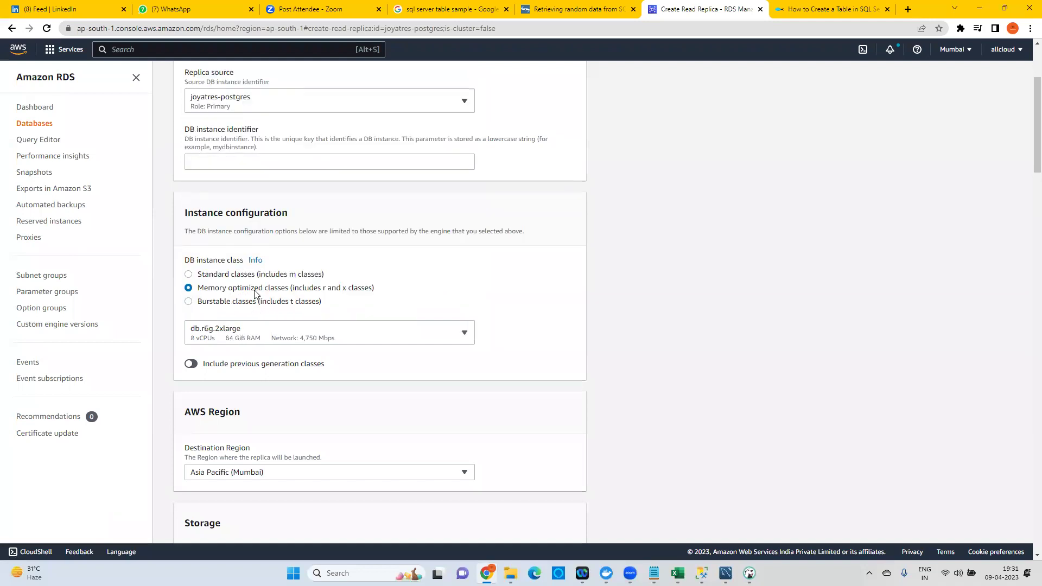
click(242, 339)
scroll(239, 162, up, 10)
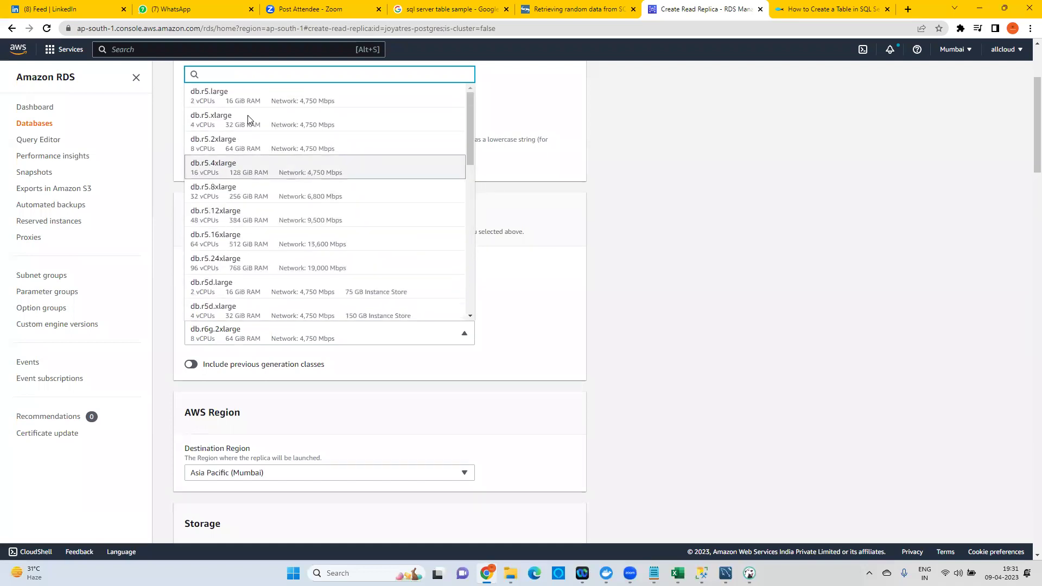
scroll(248, 115, up, 2)
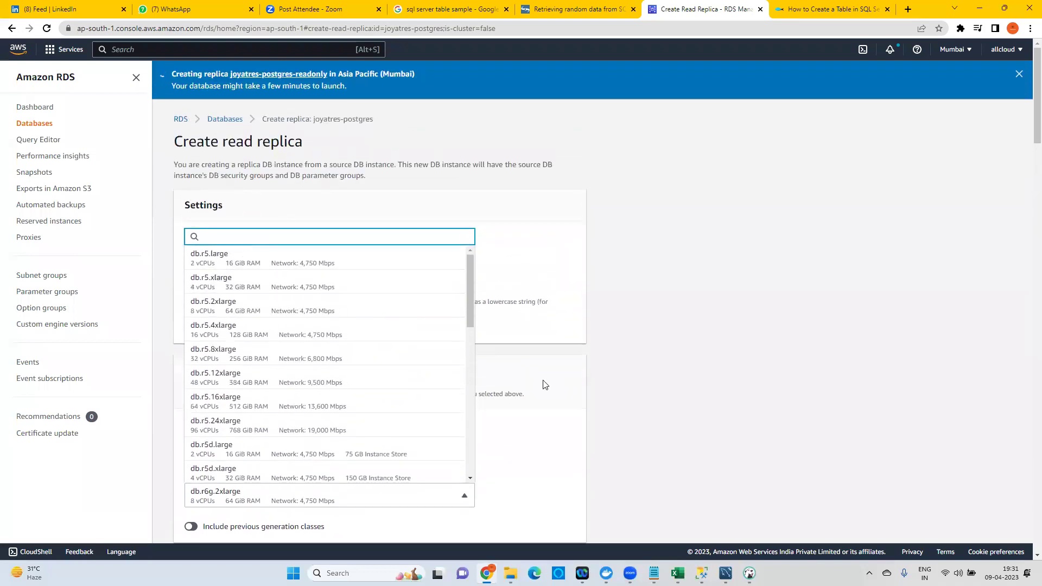
click(549, 380)
scroll(244, 337, down, 3)
click(231, 303)
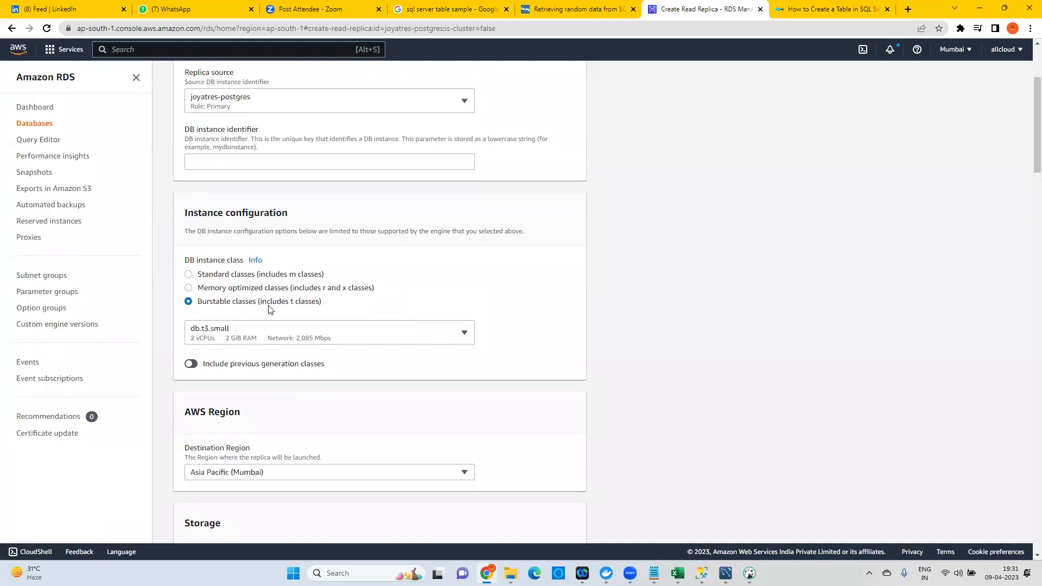
click(236, 334)
scroll(284, 185, up, 1)
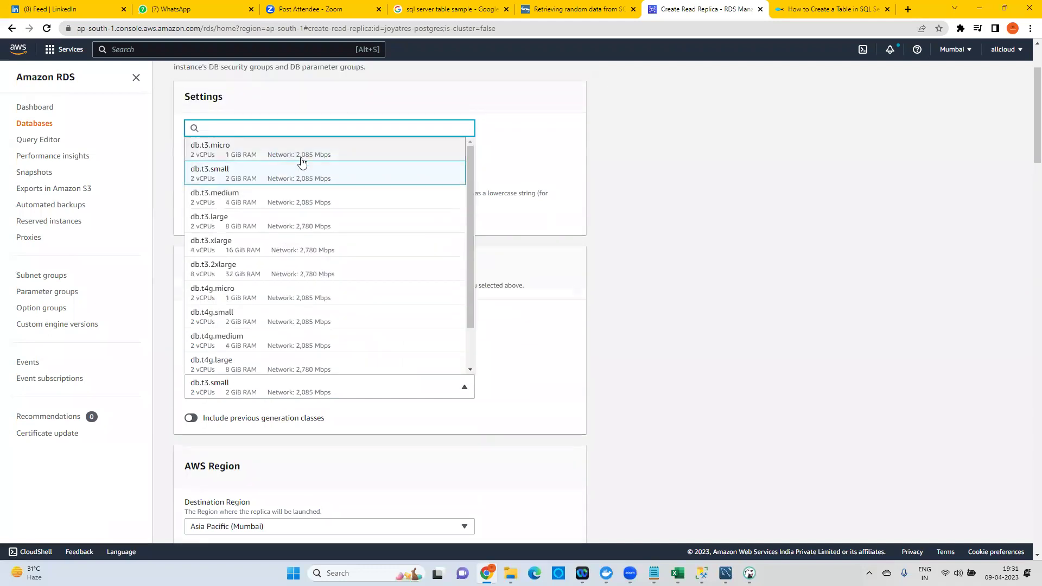
click(638, 371)
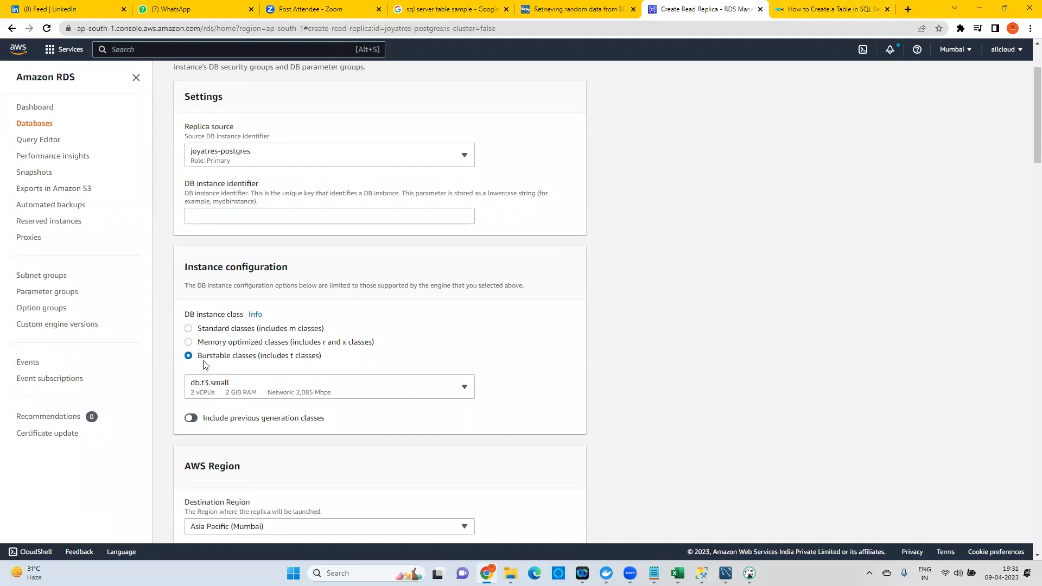
click(908, 9)
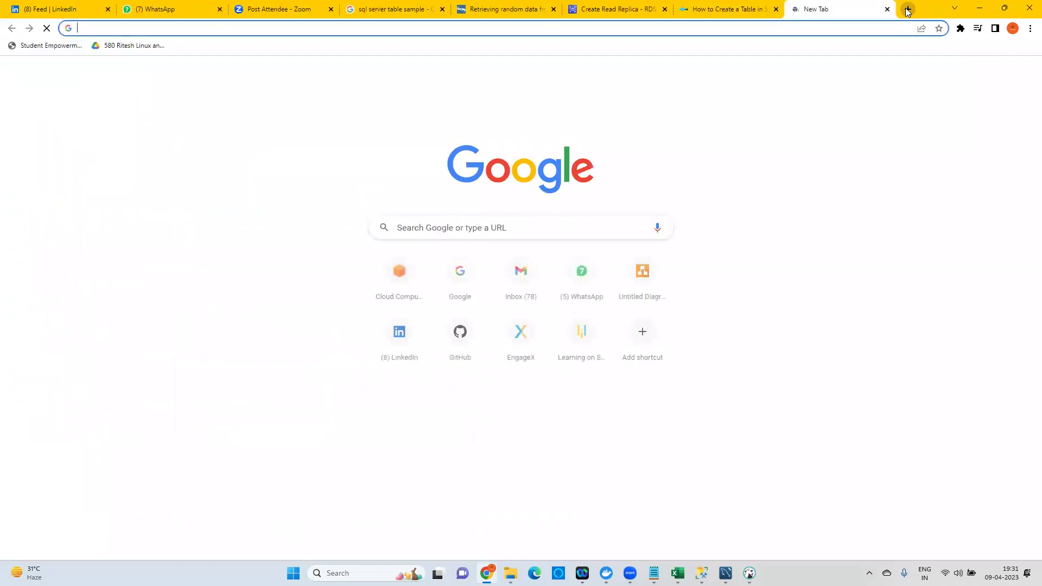
Go to google.com and search for 'burstable classes rds'.
text(google.com)
key(Return)
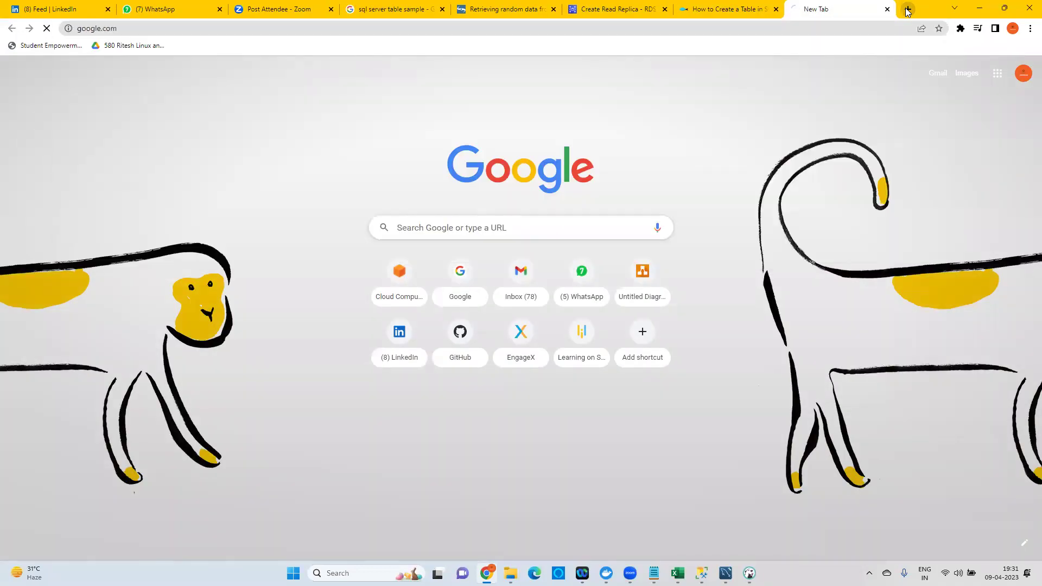
text(bu)
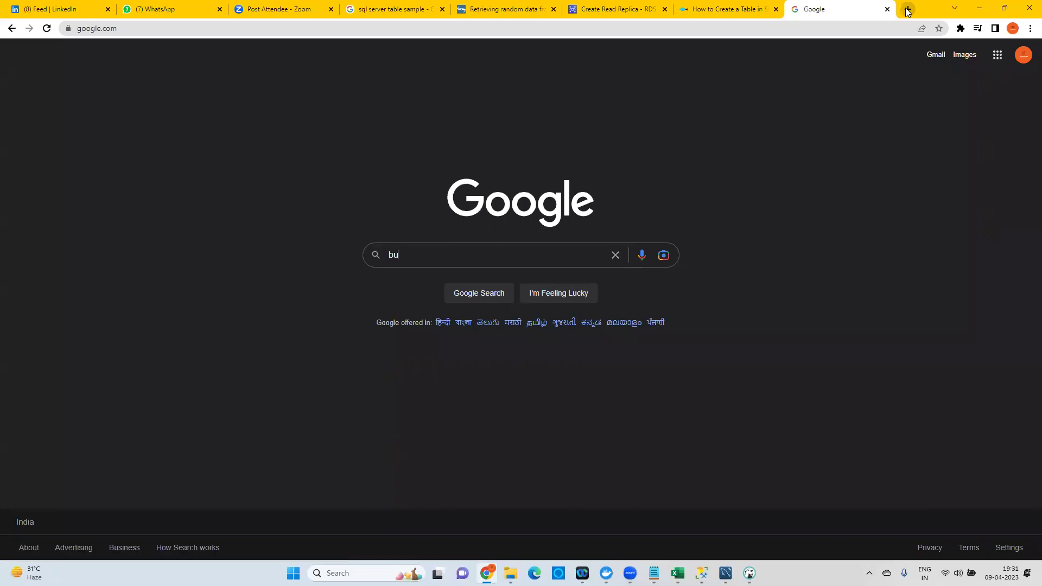
text(rst)
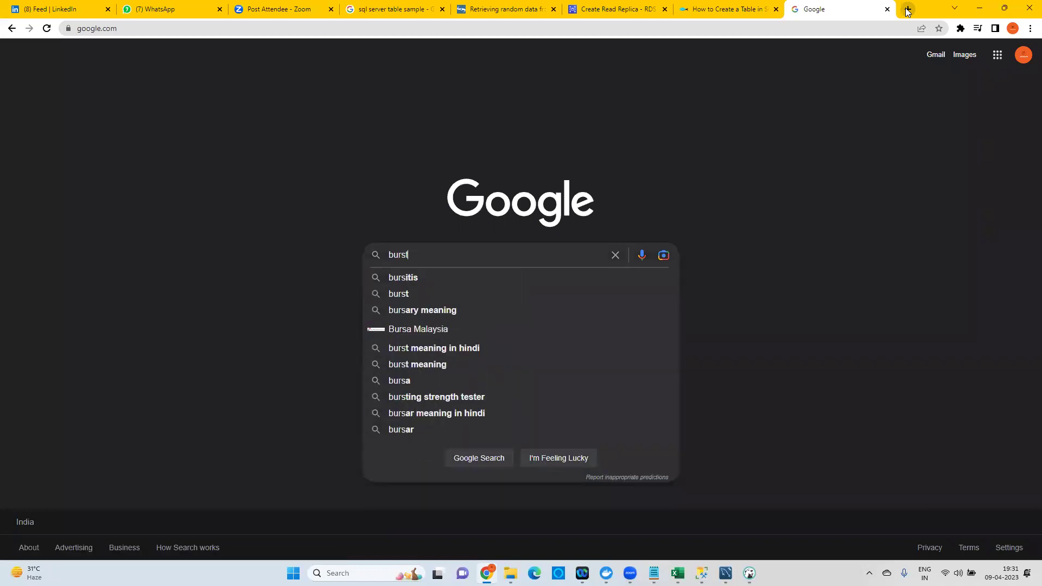
key(Return)
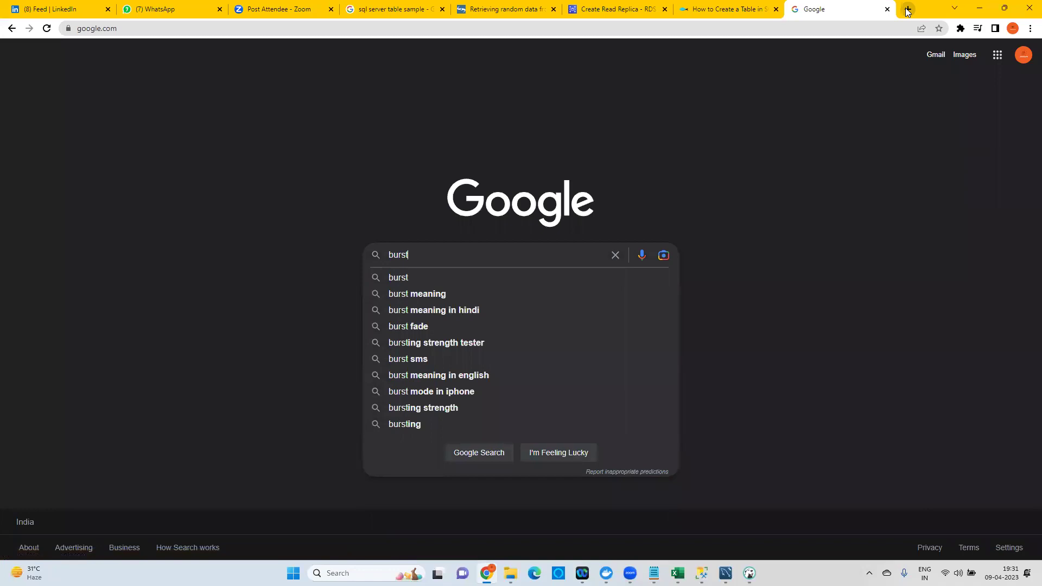
text(able class)
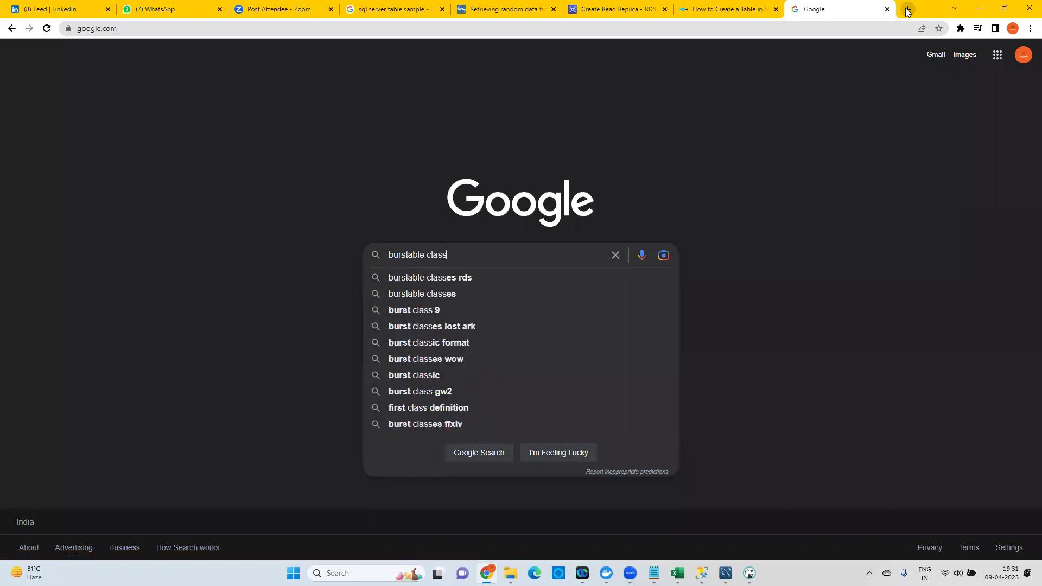
click(451, 277)
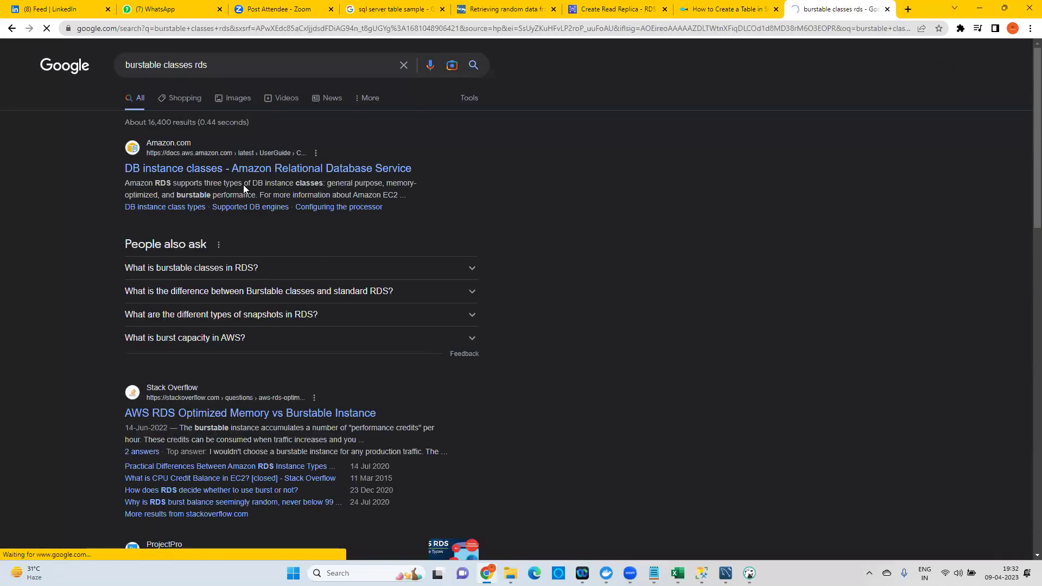
Open the DB instance classes result in a new tab and switch to it.
drag(217, 183, 336, 183)
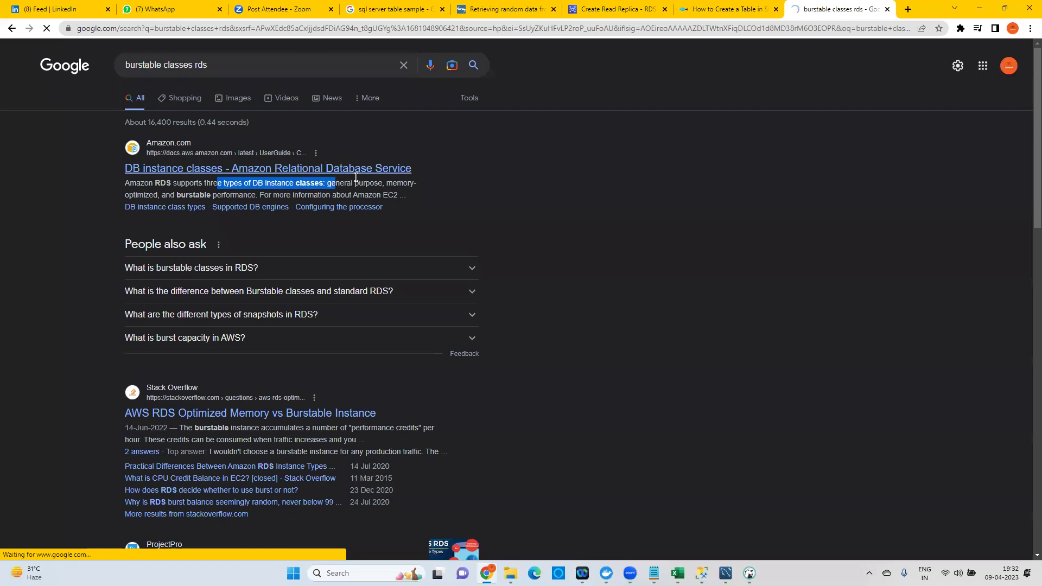
right_click(325, 168)
click(352, 178)
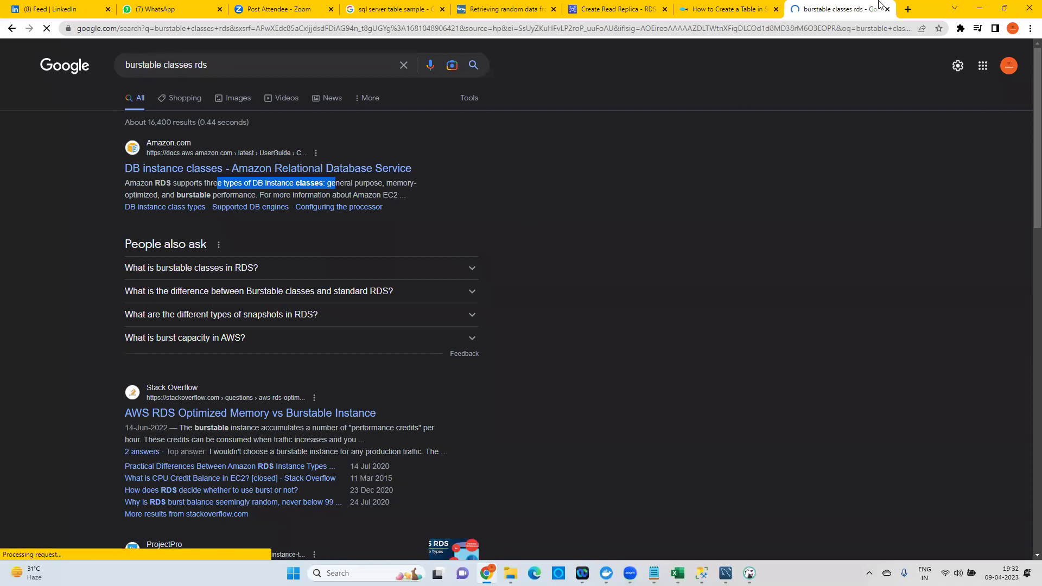
click(842, 10)
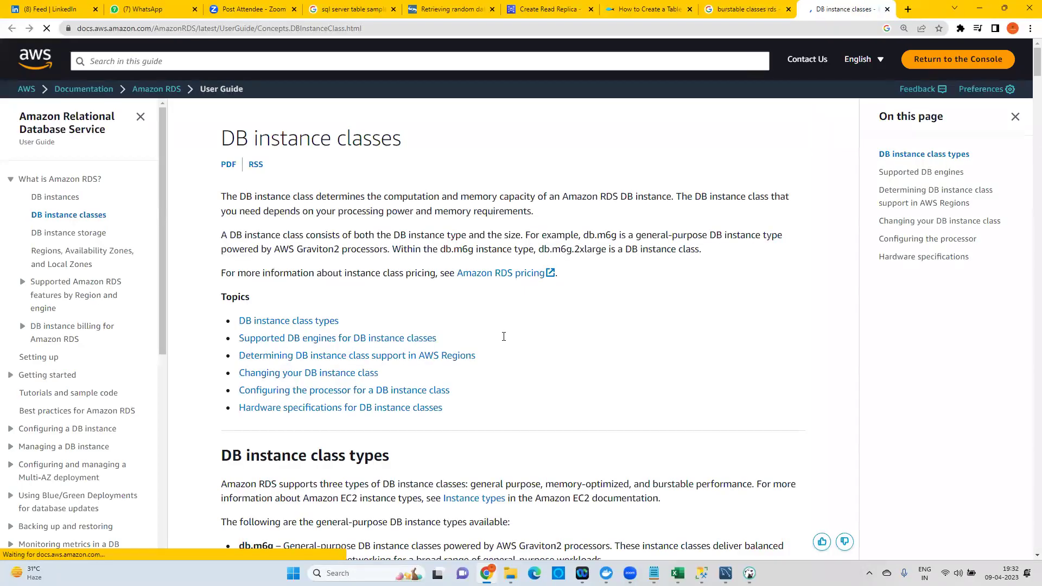
Skim the DB instance classes page, highlighting the line introducing general-purpose instance types.
scroll(504, 328, down, 8)
scroll(314, 313, up, 4)
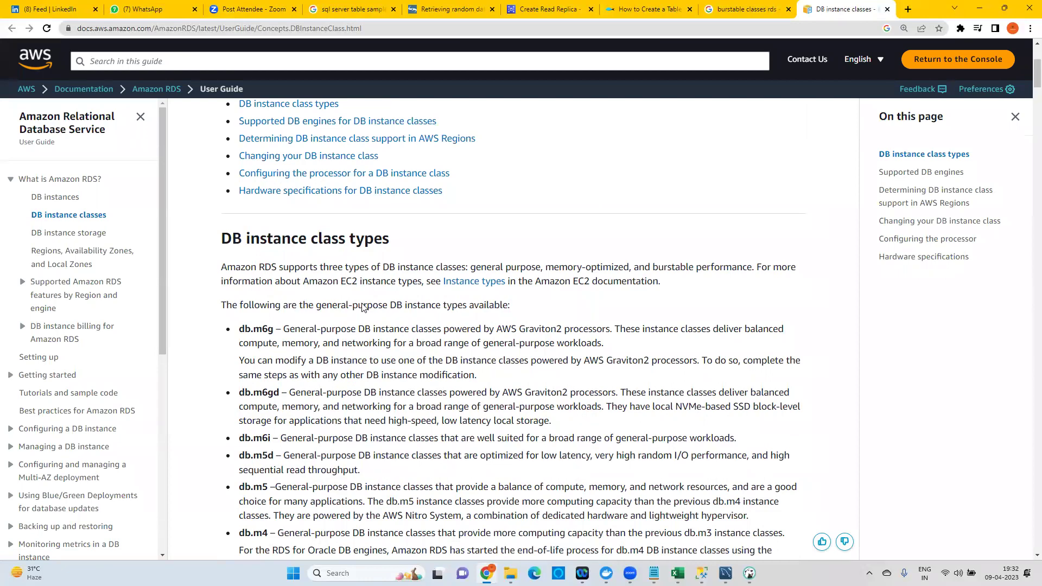
drag(364, 308, 518, 308)
scroll(503, 283, down, 8)
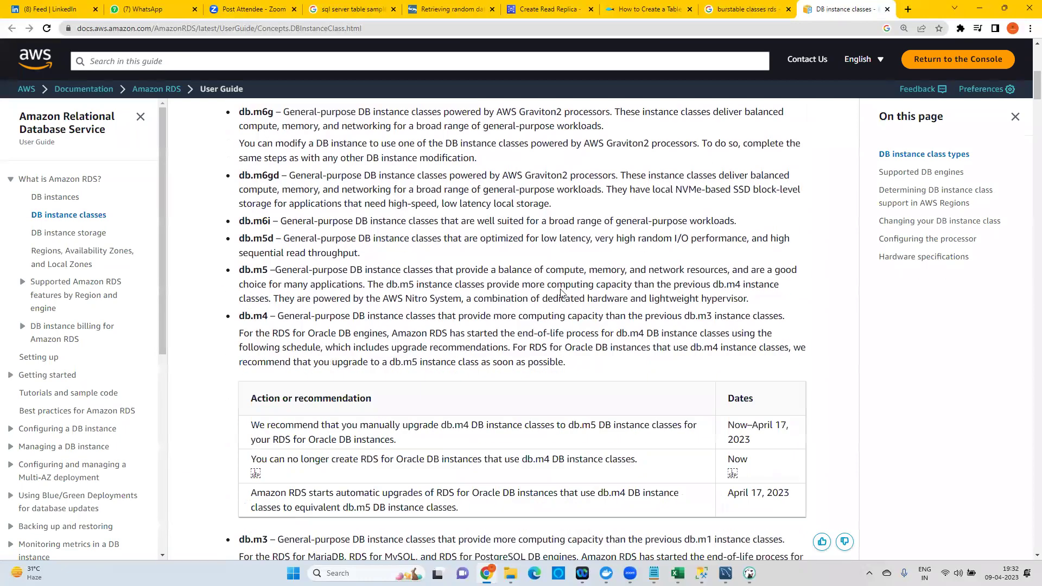
scroll(501, 280, down, 15)
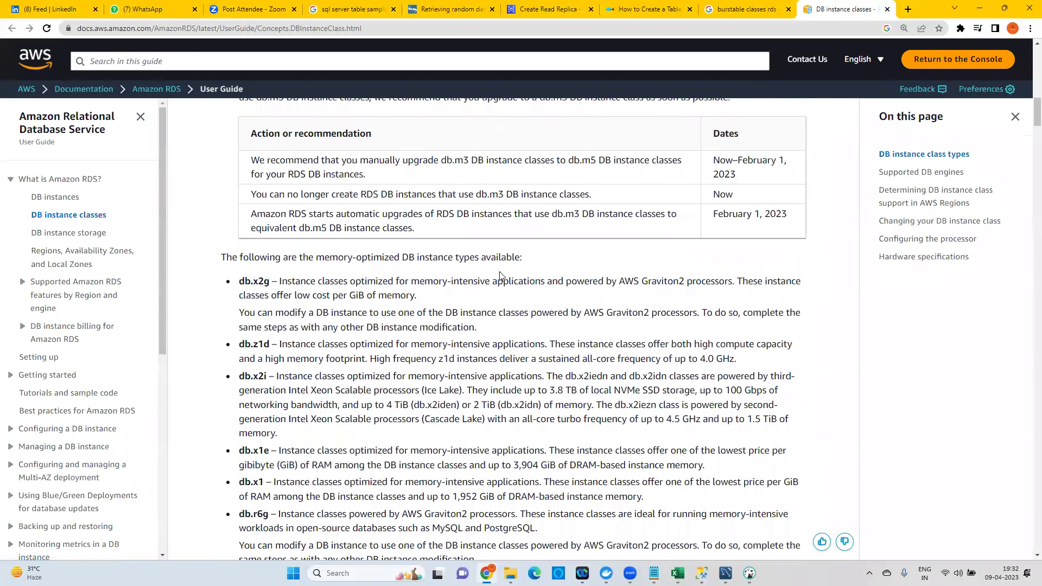
scroll(500, 272, down, 15)
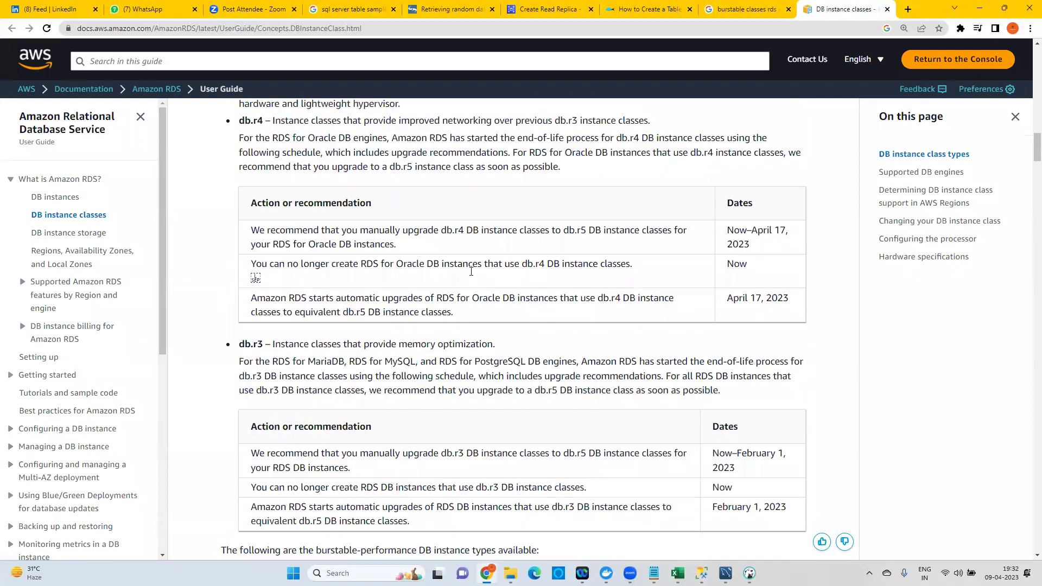
scroll(458, 272, down, 8)
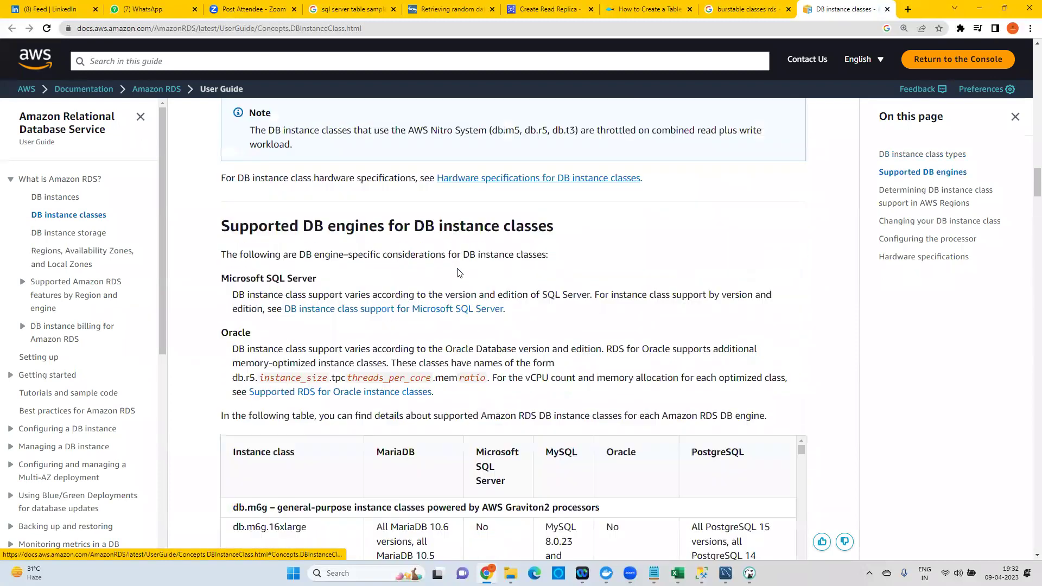
scroll(515, 252, down, 7)
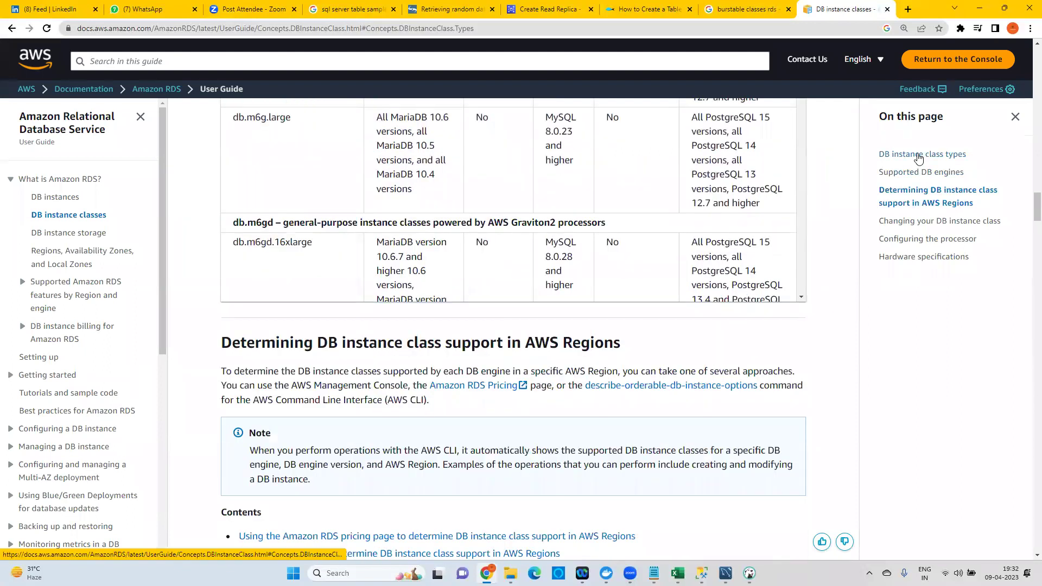
In DB instance class types, highlight the three-types and burstable mentions, then follow the Instance types link.
click(918, 155)
drag(257, 153, 423, 151)
drag(438, 153, 439, 154)
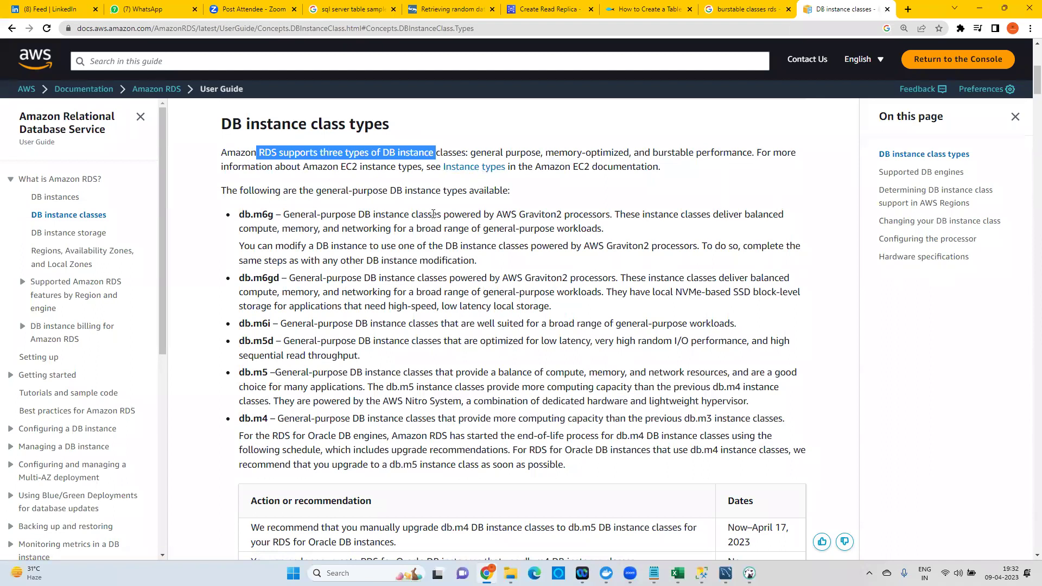
drag(644, 154, 754, 154)
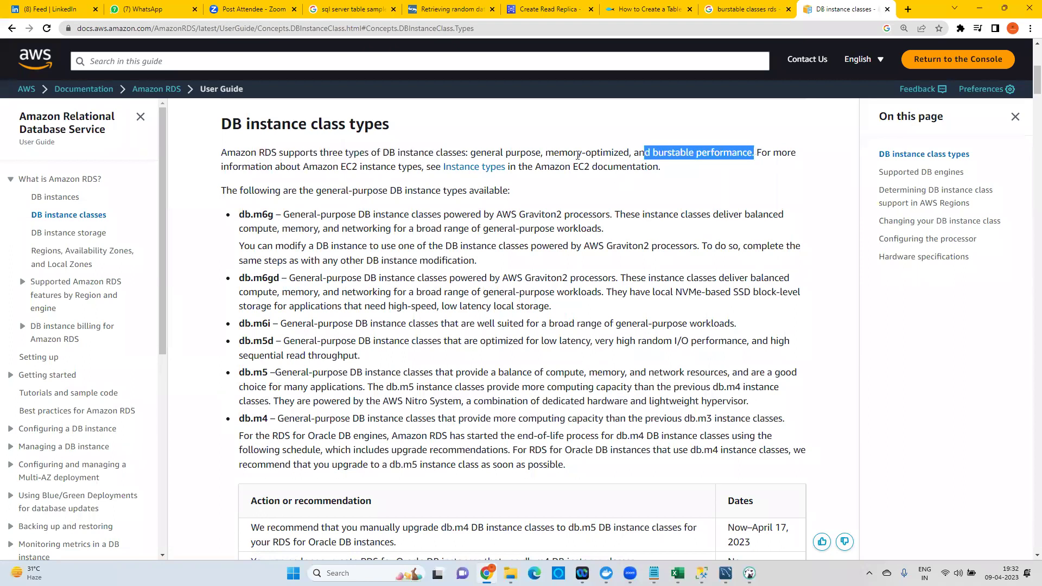
drag(255, 166, 392, 167)
click(478, 167)
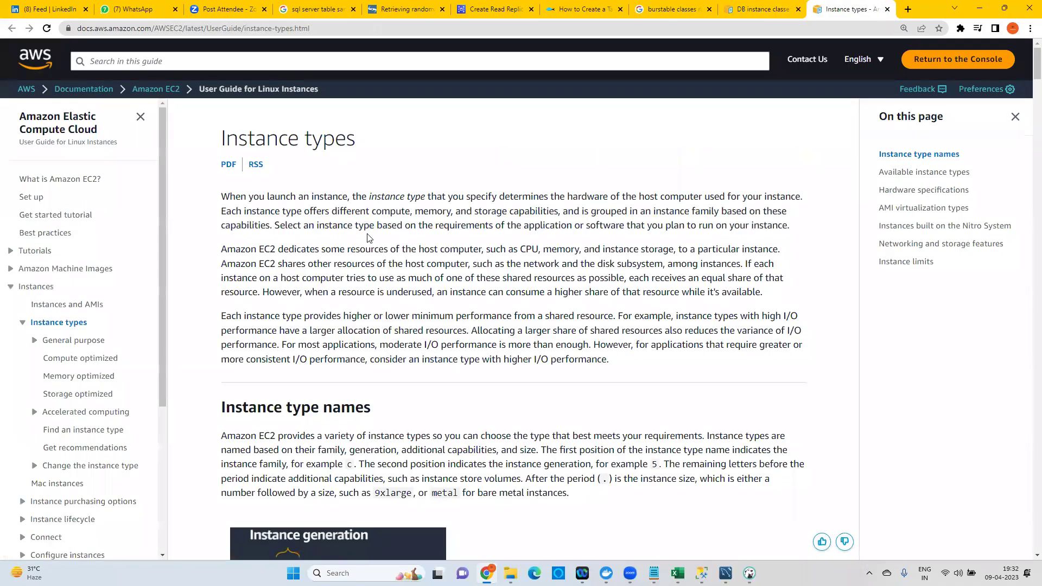
Read the EC2 Instance types page down to the General purpose table, then return to the Google results.
scroll(365, 228, down, 8)
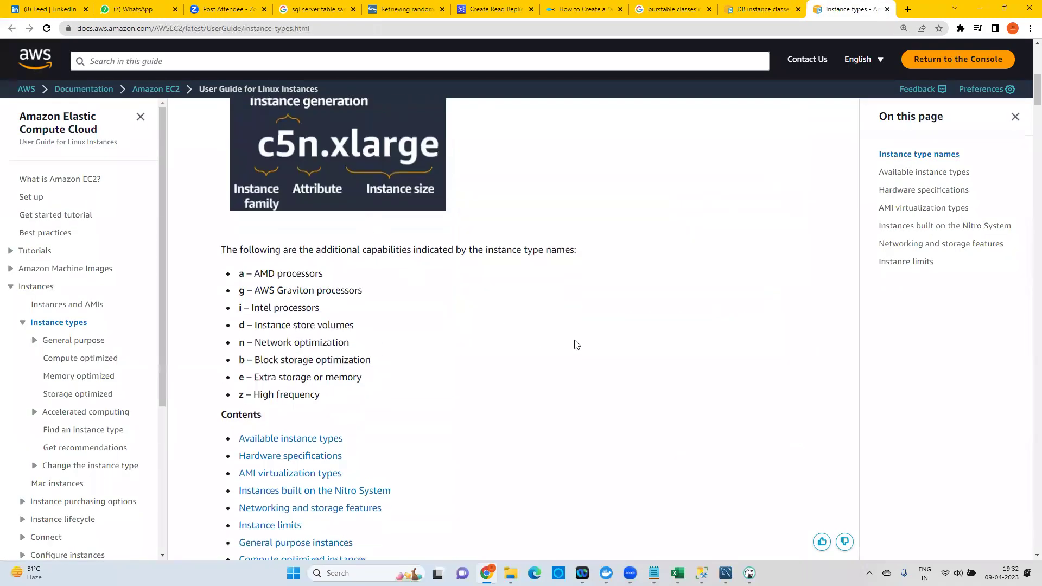
drag(290, 253, 534, 255)
scroll(476, 299, down, 2)
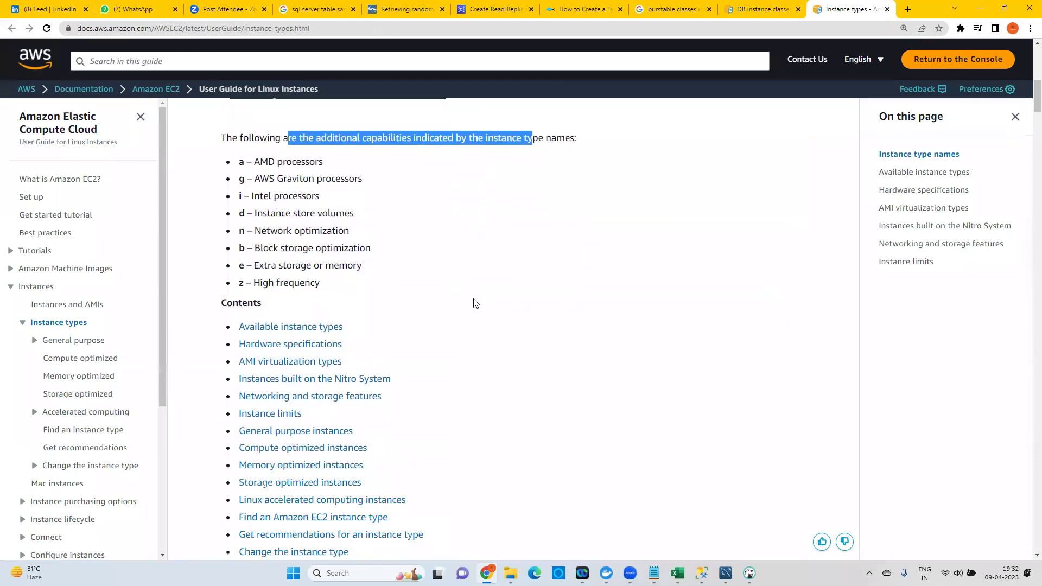
scroll(475, 301, down, 2)
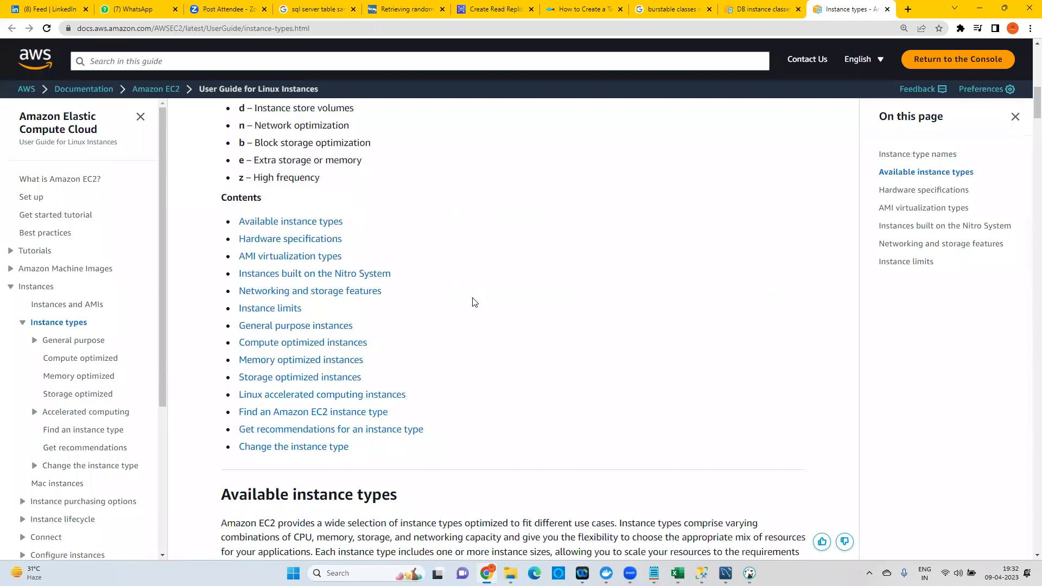
scroll(472, 302, down, 9)
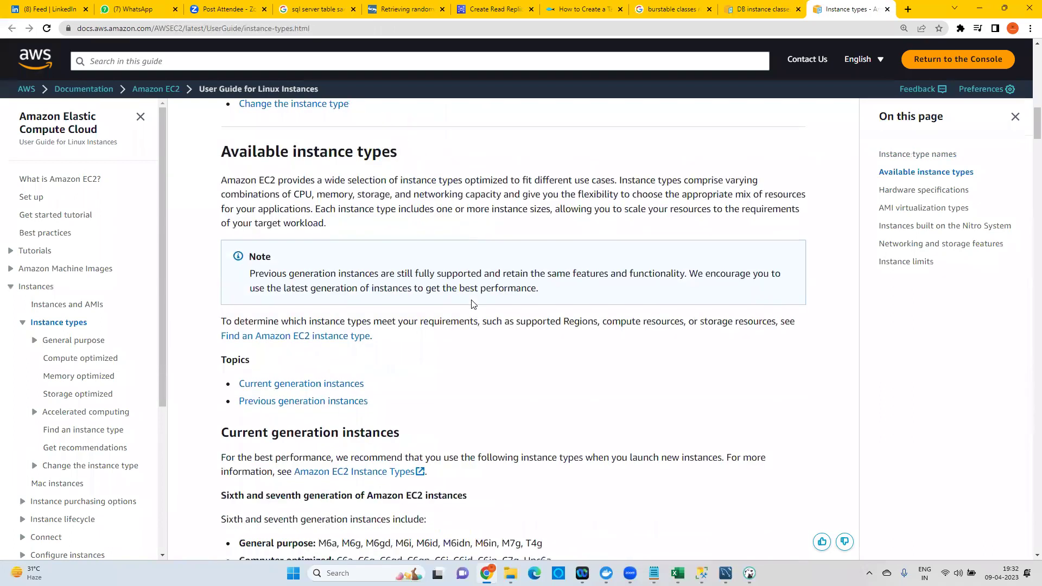
scroll(470, 305, down, 6)
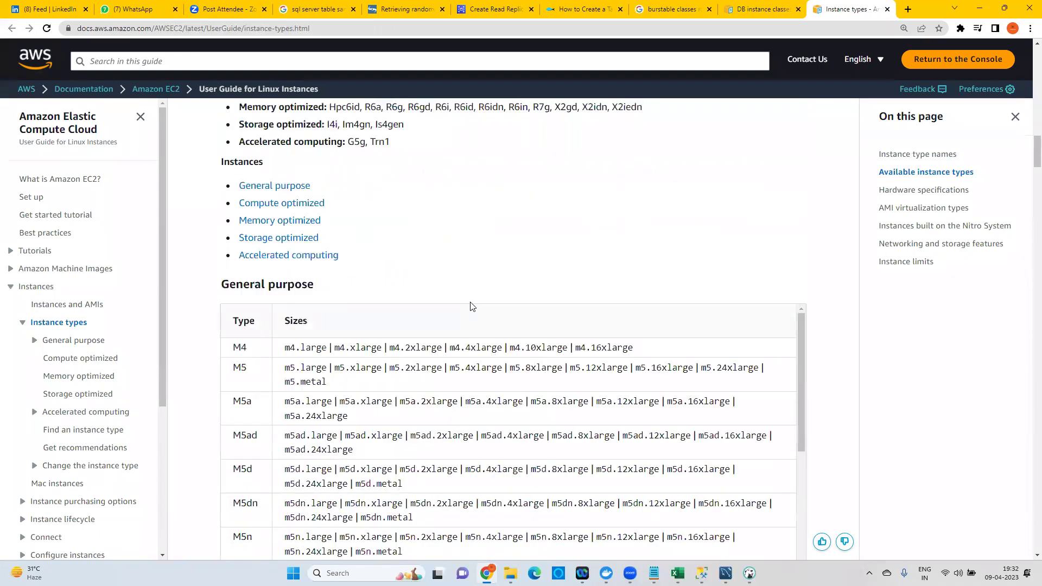
scroll(472, 305, down, 5)
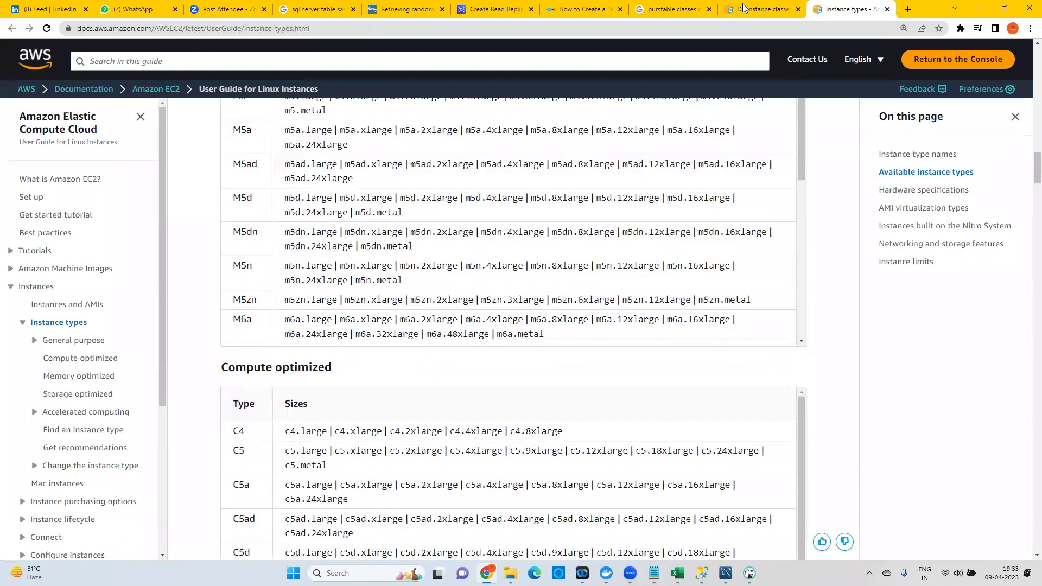
click(688, 6)
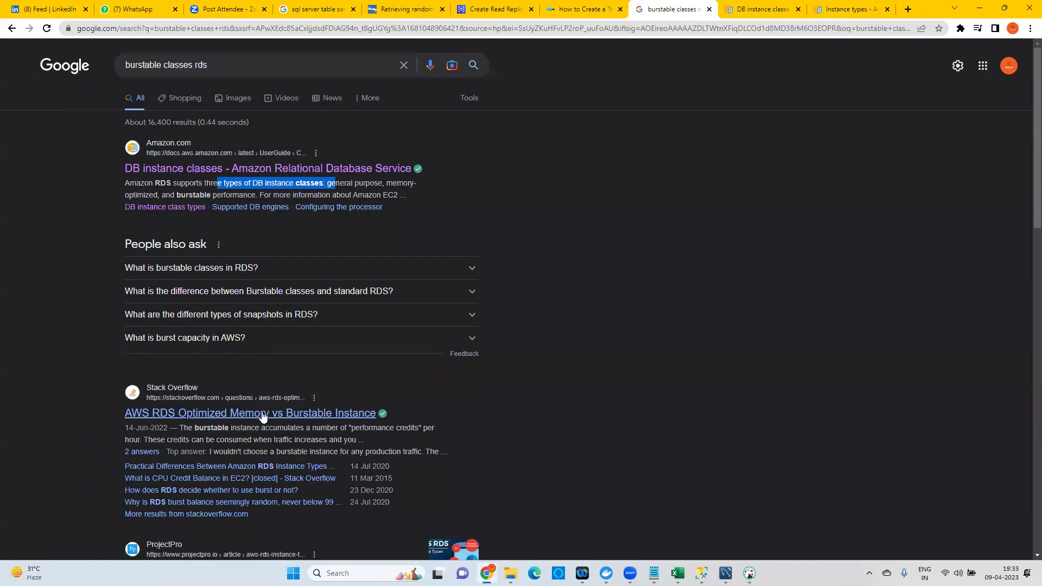
Open the 'AWS RDS Optimized Memory vs Burstable Instance' question and highlight the first answer's points on credits.
click(313, 415)
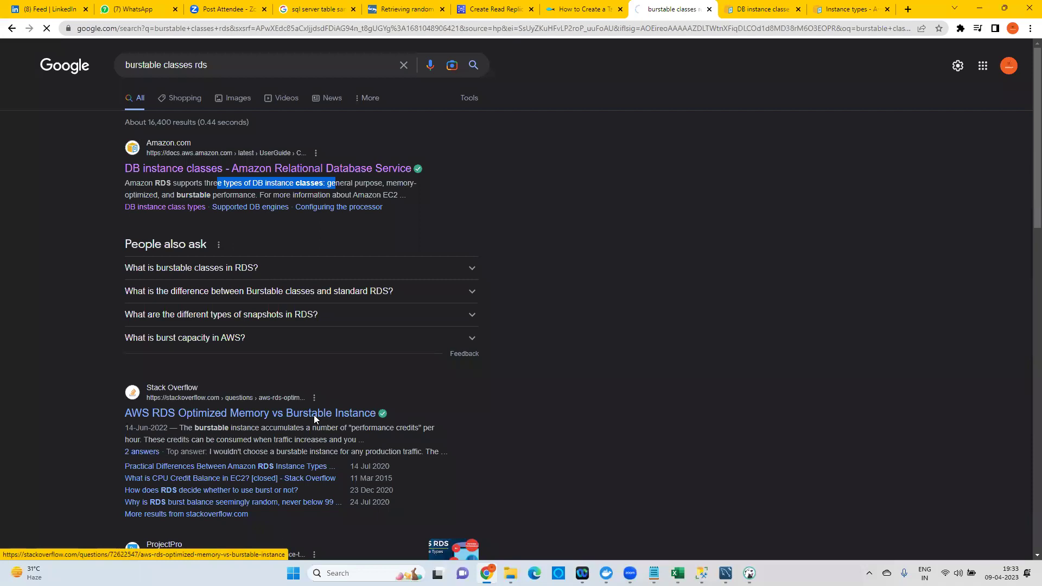
scroll(332, 245, down, 5)
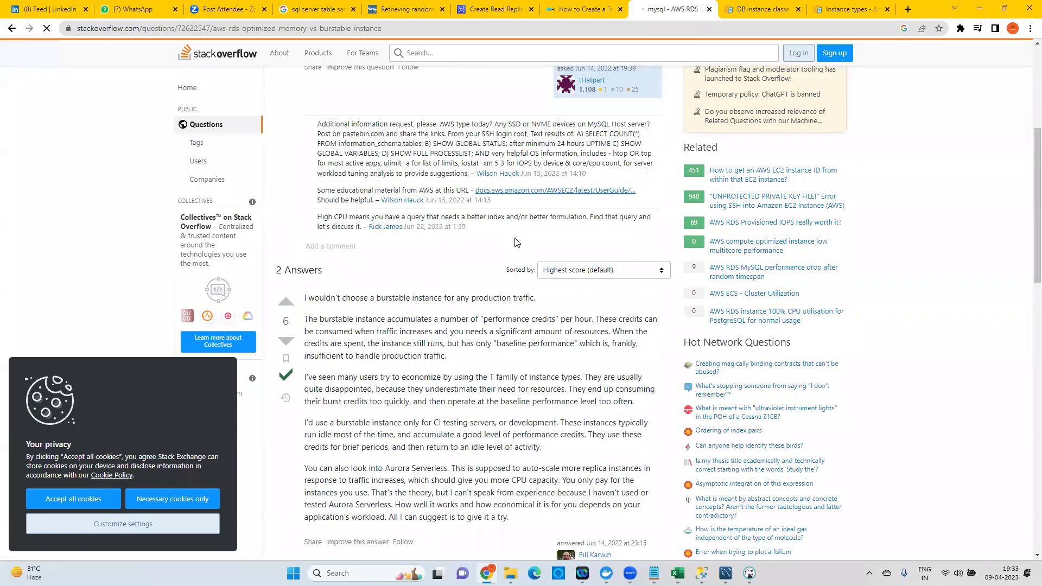
scroll(498, 287, down, 1)
drag(336, 211, 591, 209)
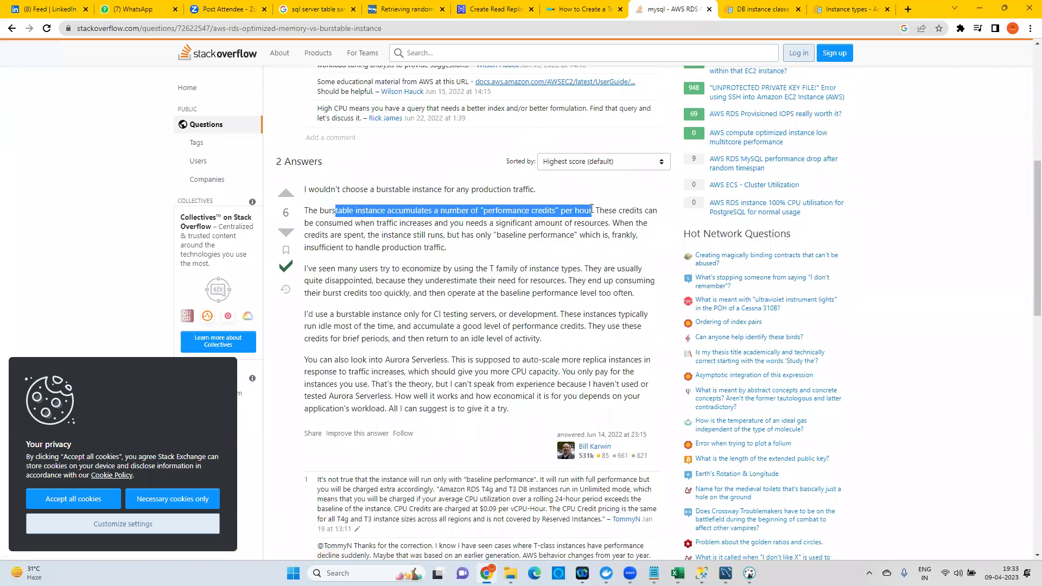
double_click(631, 210)
drag(336, 224, 438, 223)
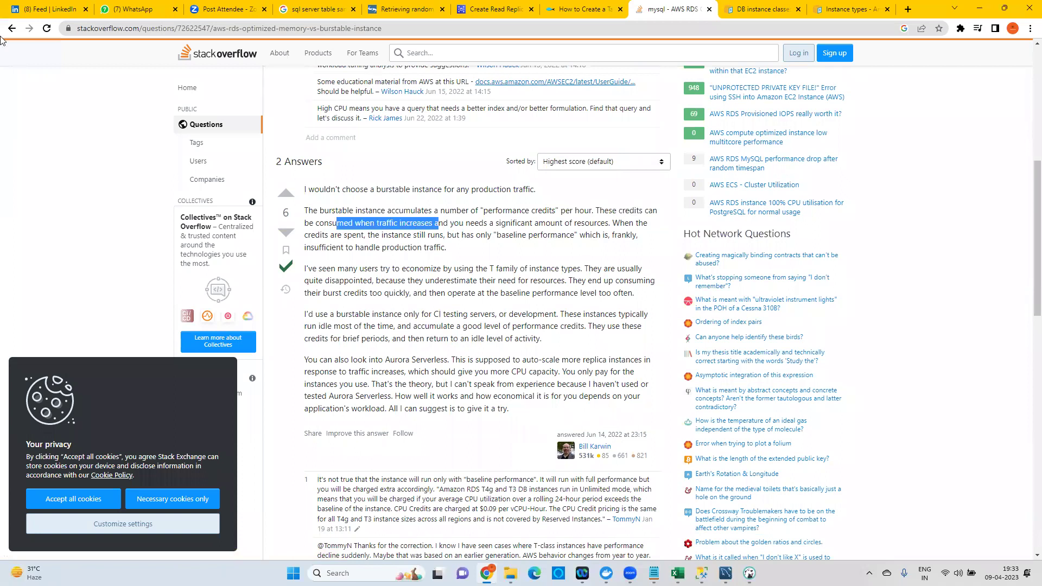
drag(622, 223, 494, 223)
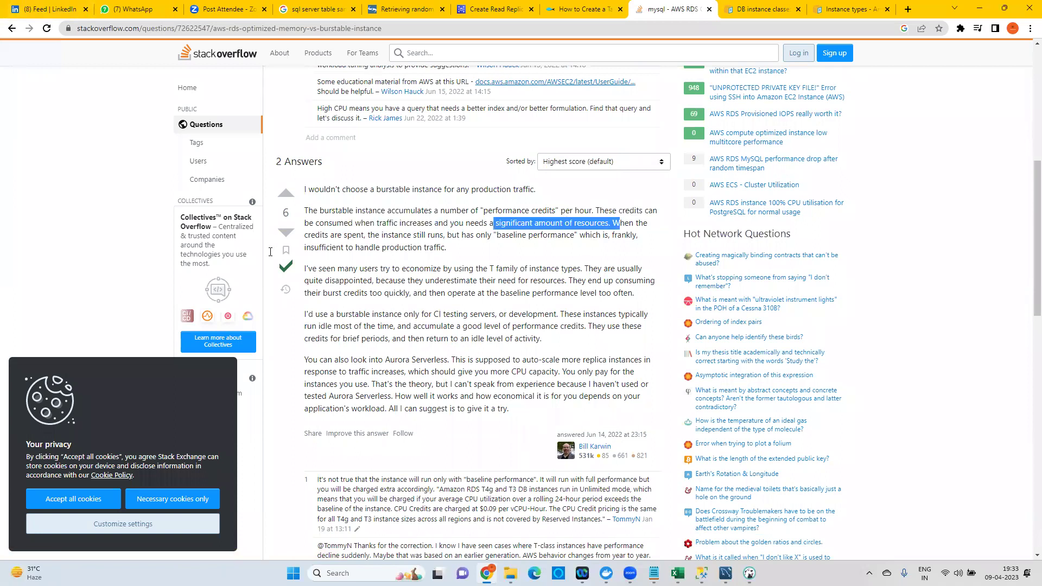
drag(321, 269, 554, 265)
drag(329, 280, 551, 280)
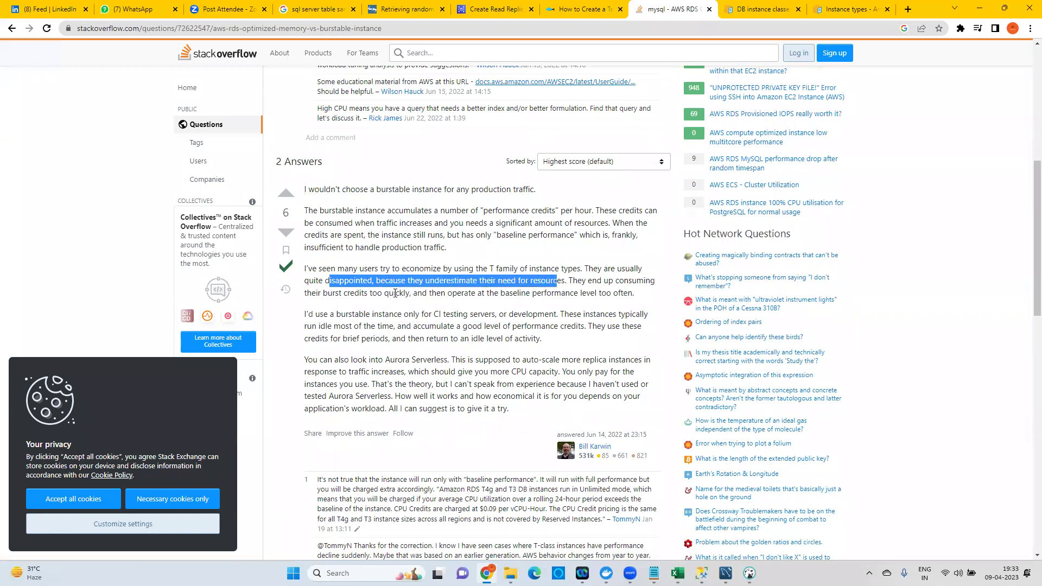
Highlight the second answer's vertical-scaling point, then go back to the DB instance classes docs.
scroll(326, 294, down, 7)
drag(321, 295, 610, 297)
scroll(421, 263, down, 9)
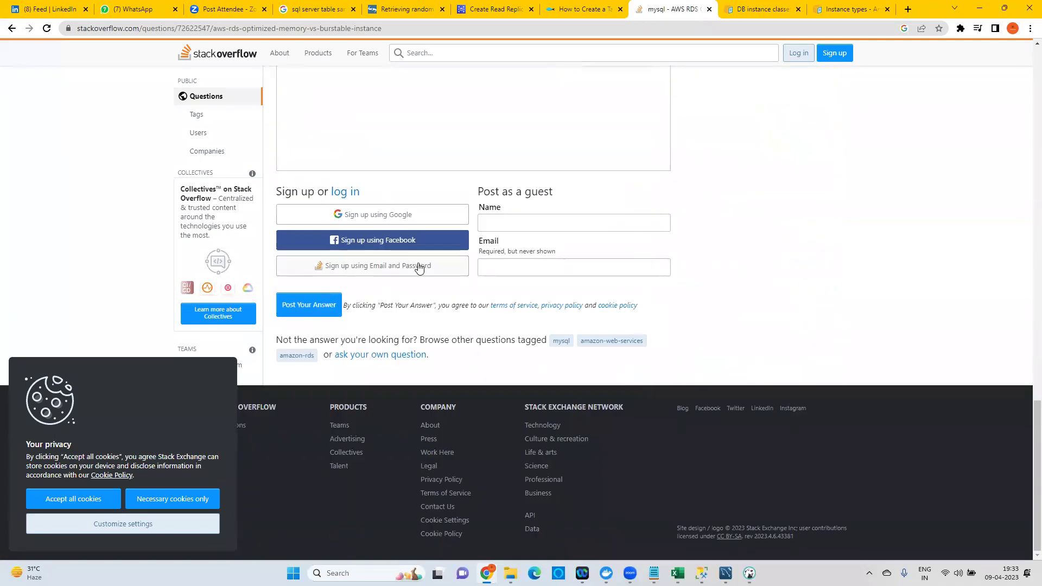
scroll(359, 239, up, 10)
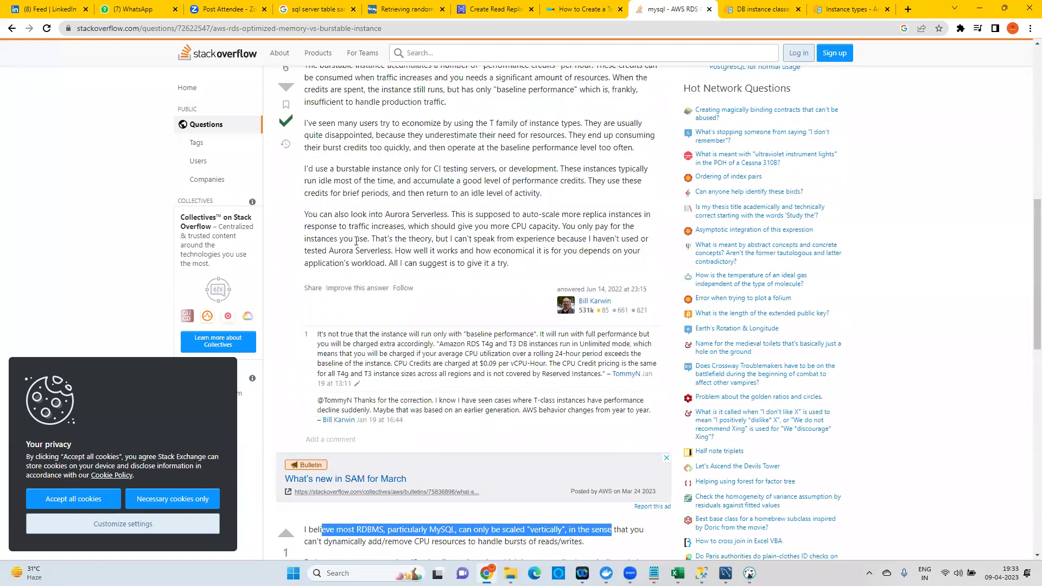
scroll(356, 241, up, 10)
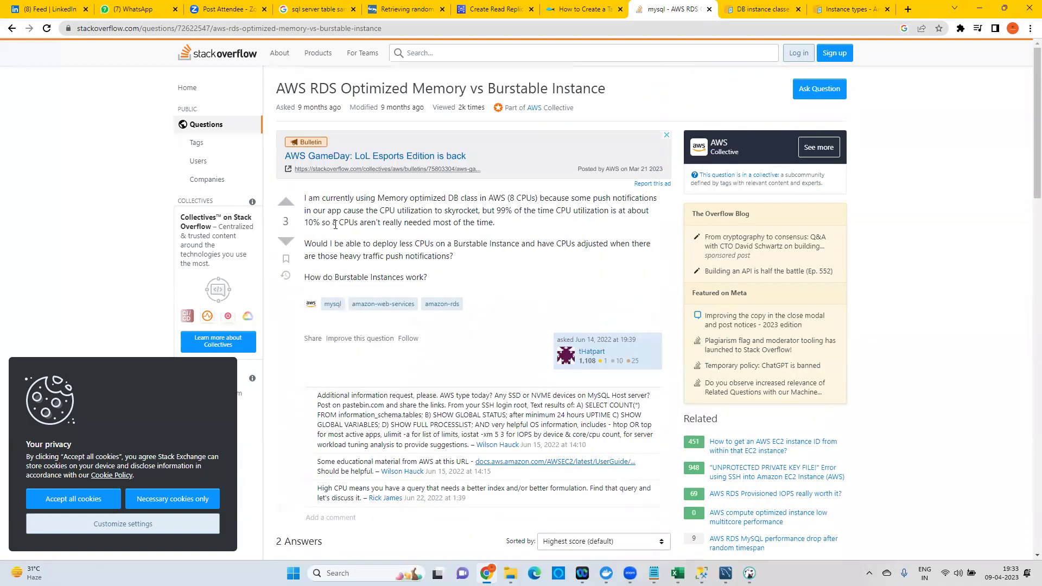
click(732, 11)
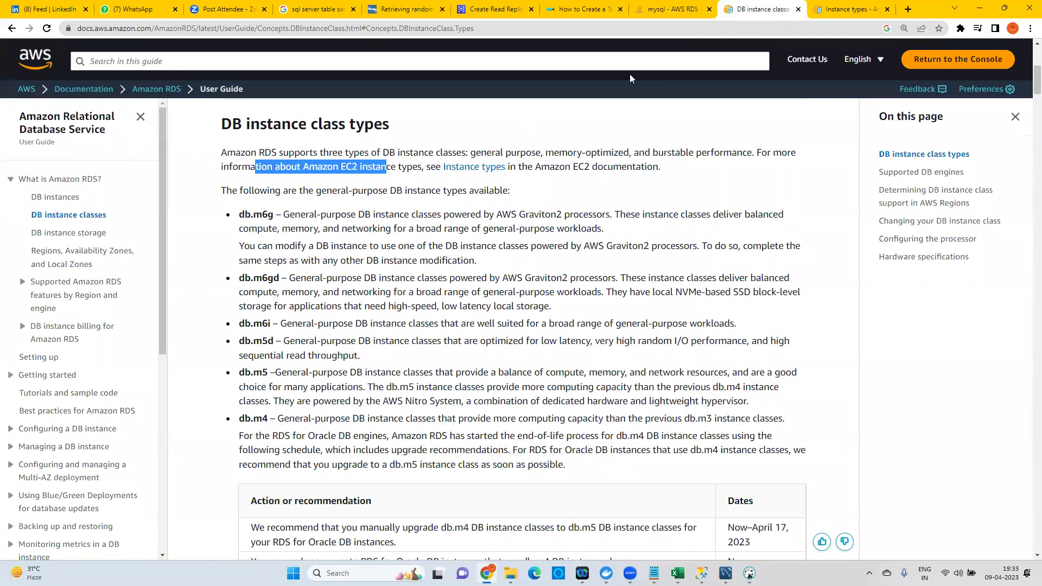
Review the instance-name capability letters on the EC2 Instance types page, then revisit the Stack Overflow question.
click(844, 11)
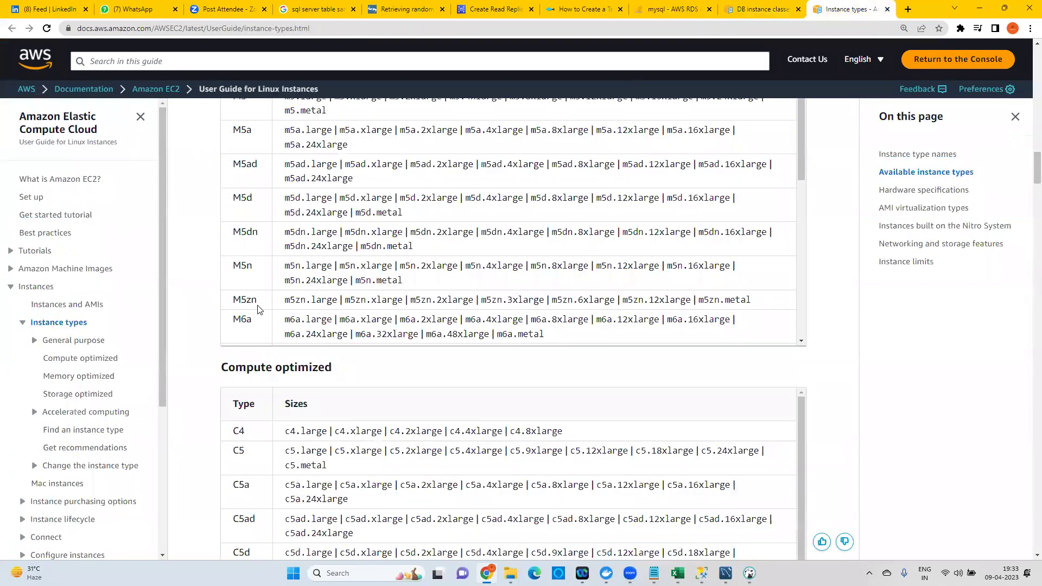
scroll(259, 310, up, 15)
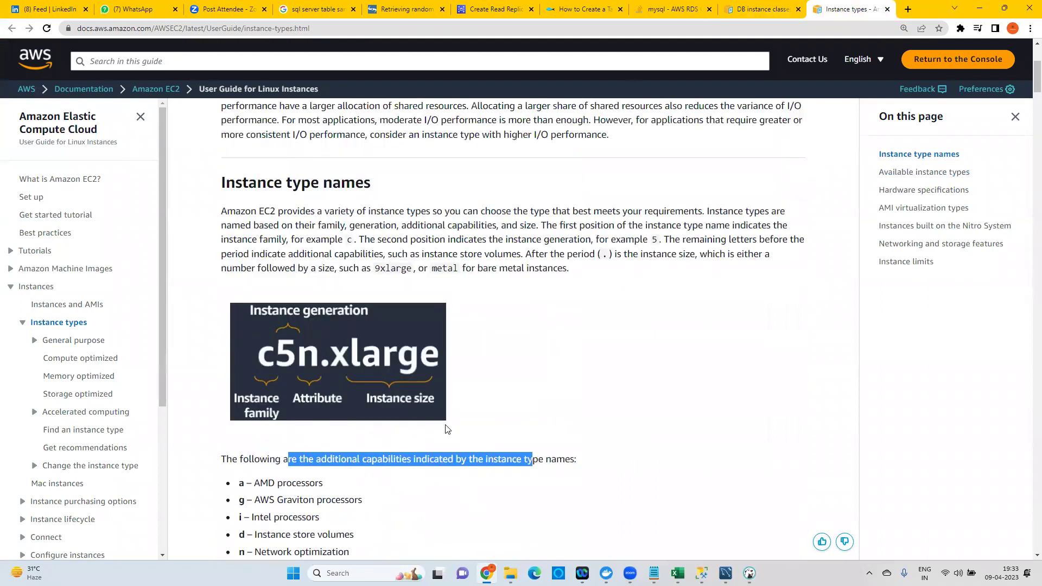
scroll(447, 429, up, 3)
scroll(391, 349, down, 11)
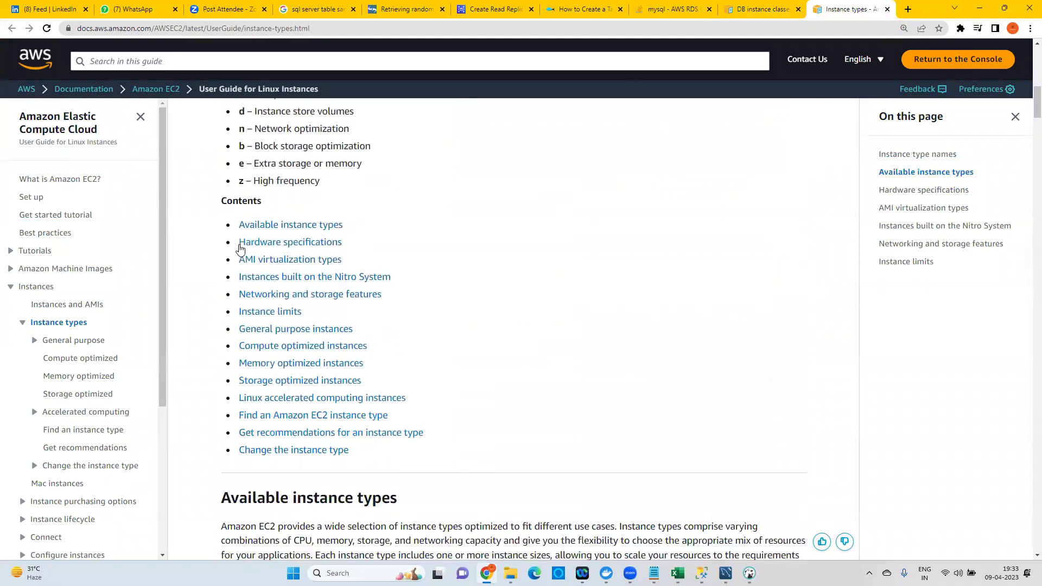
scroll(240, 249, up, 2)
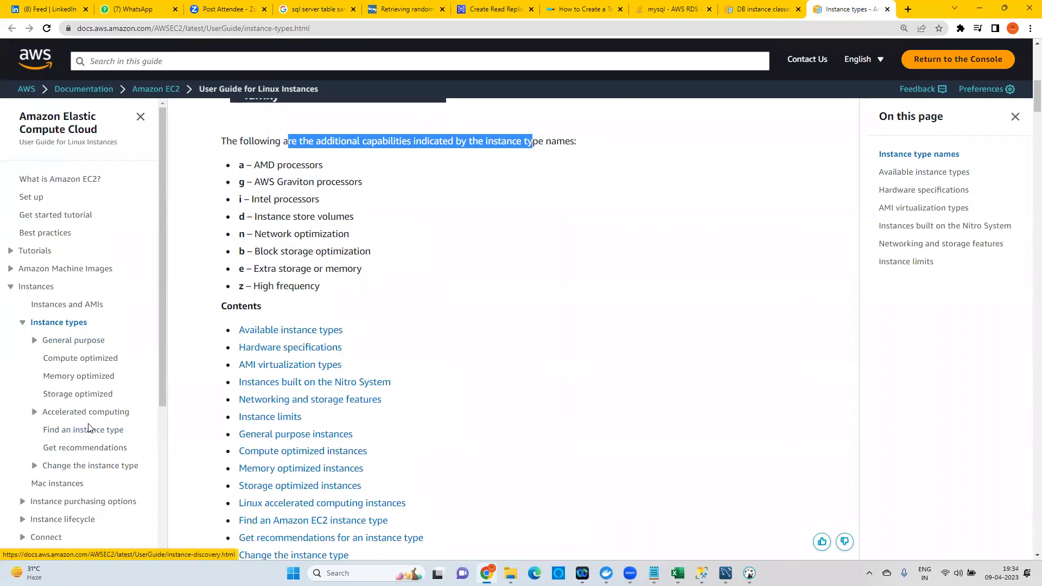
click(687, 4)
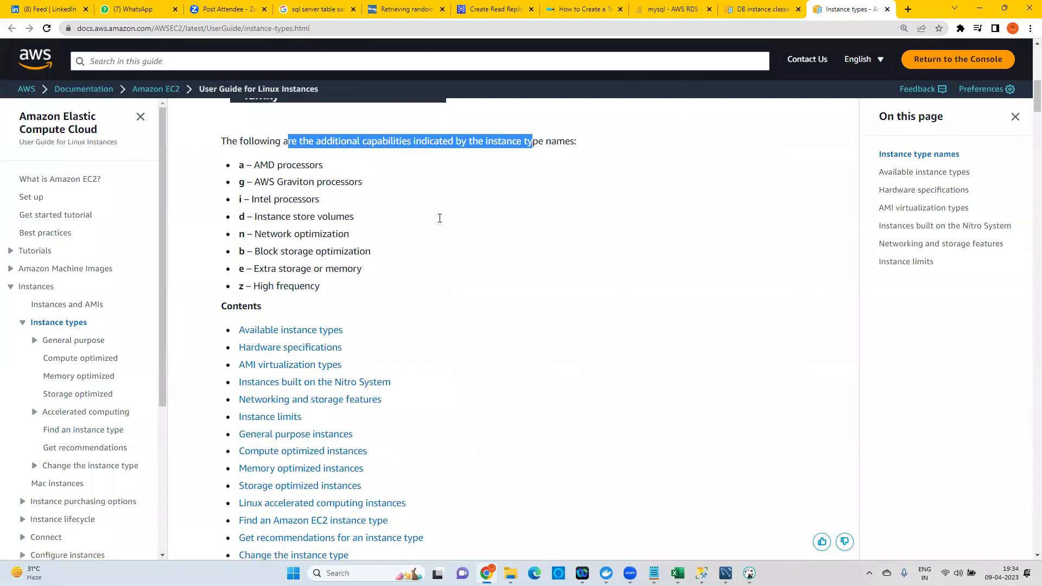
scroll(479, 307, down, 6)
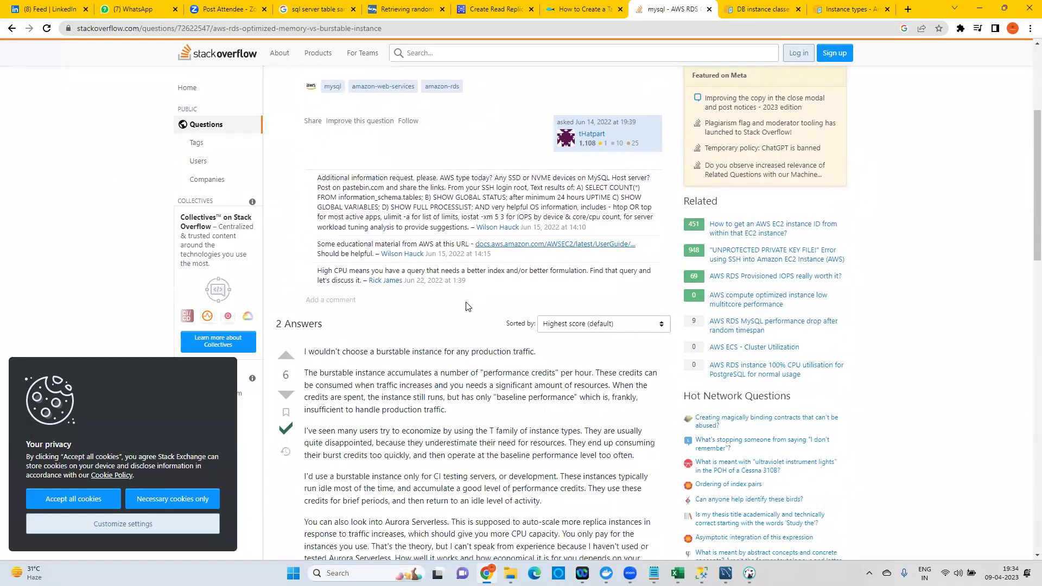
Cycle through the datatofish, DB instance classes and EC2 instance types tabs, then open a new tab.
drag(345, 264, 444, 266)
scroll(445, 266, down, 6)
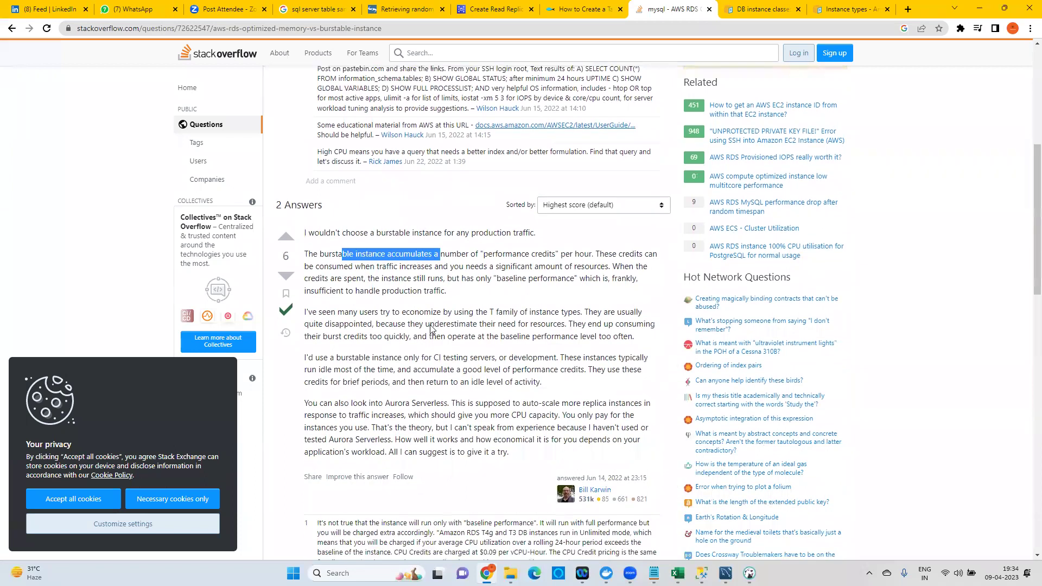
click(598, 4)
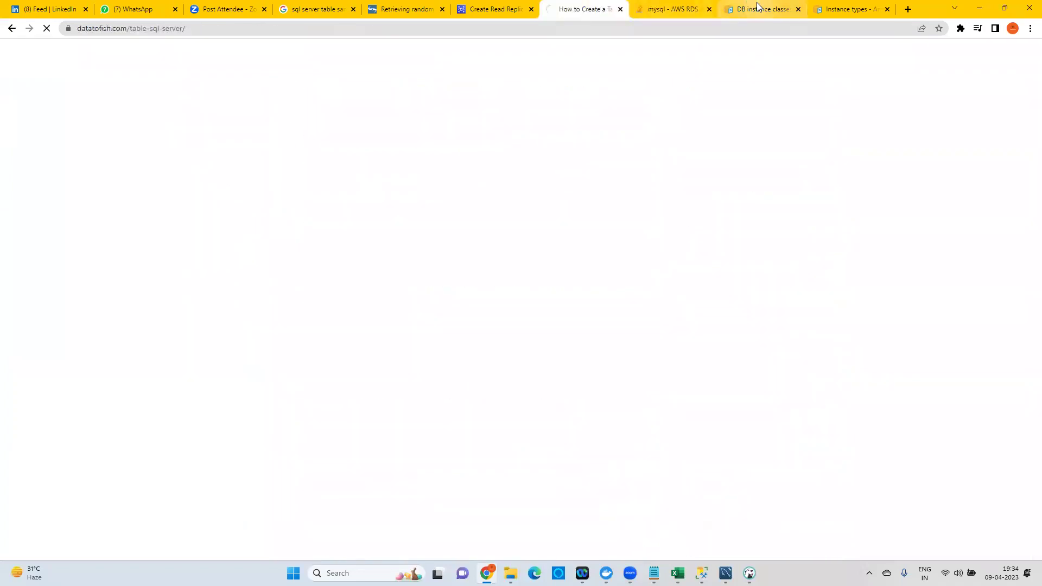
click(760, 8)
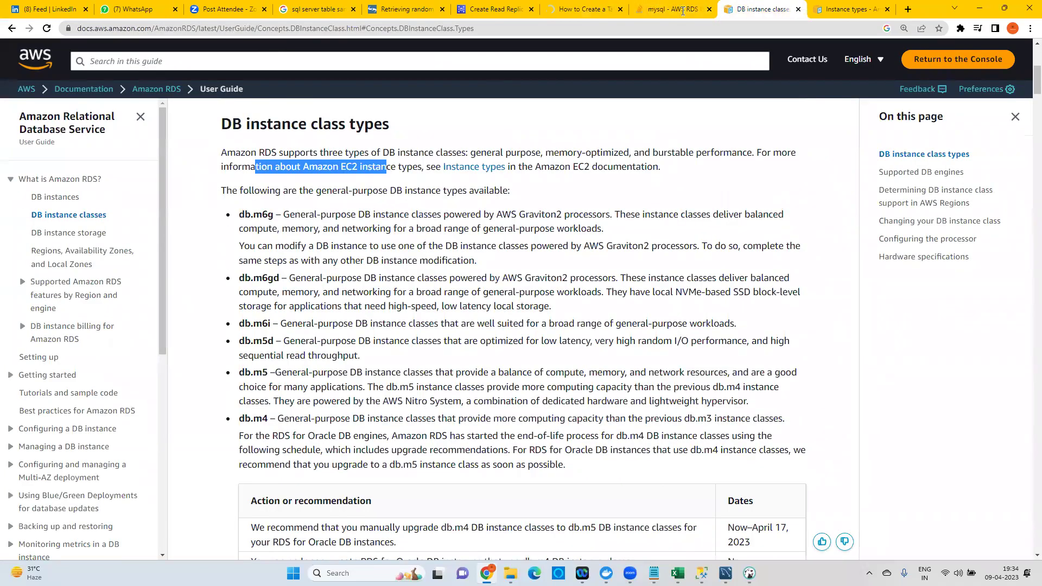
key(ctrl+Tab)
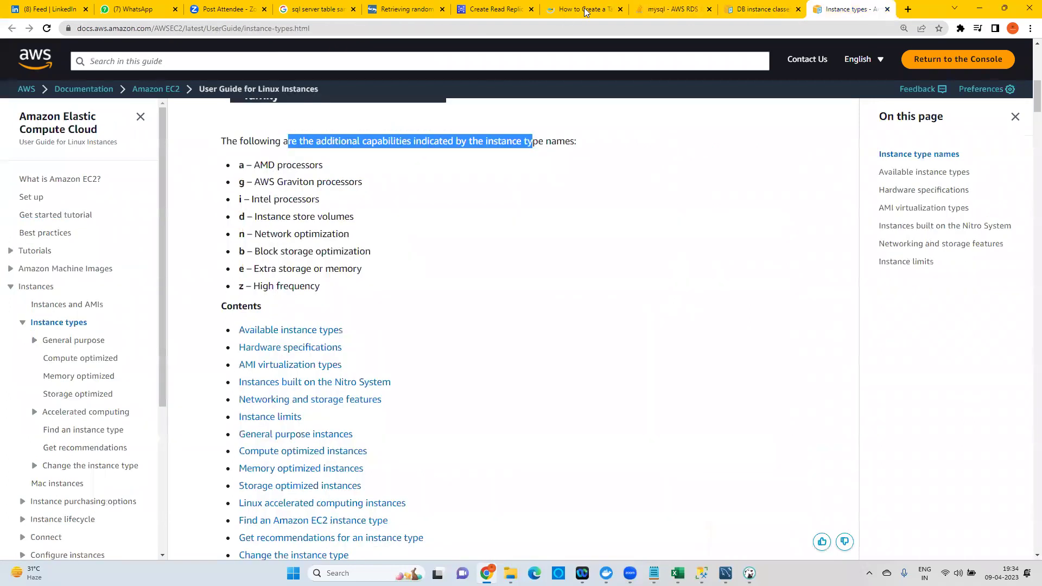
click(585, 10)
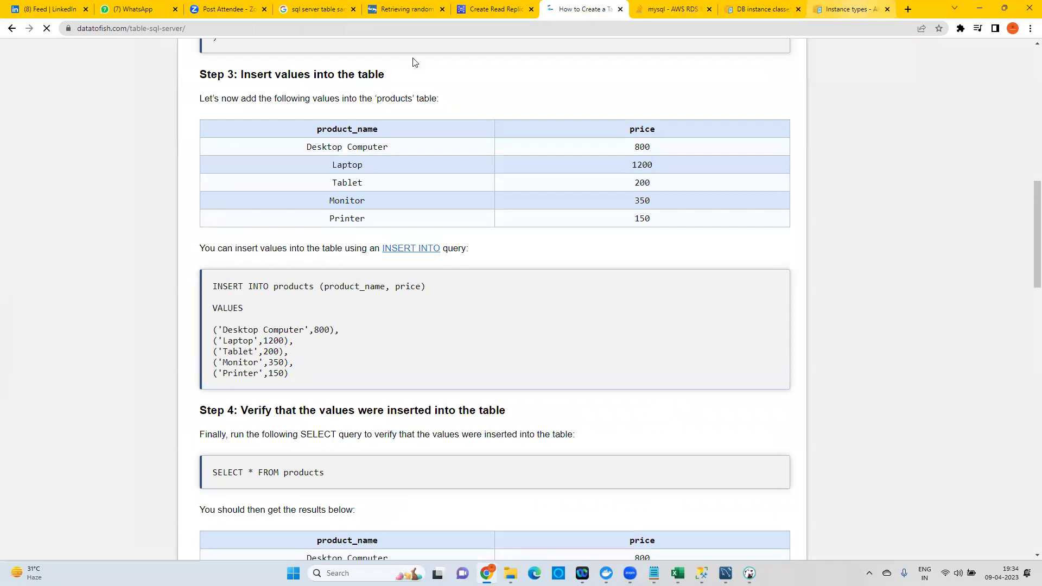
key(ctrl+9)
key(ctrl+t)
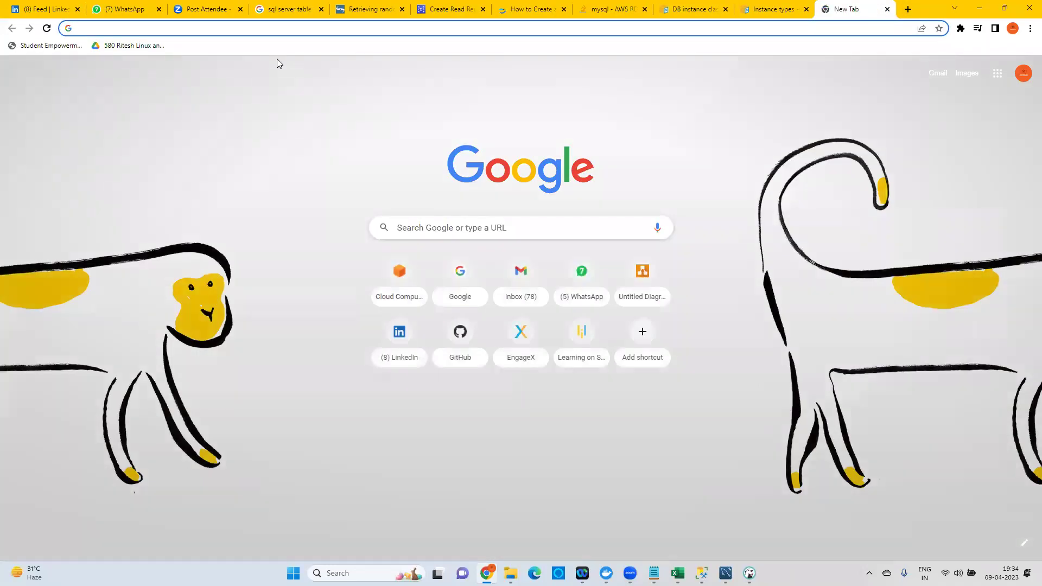
Load google.com and pick the 'burstable classes' search suggestion.
text(go)
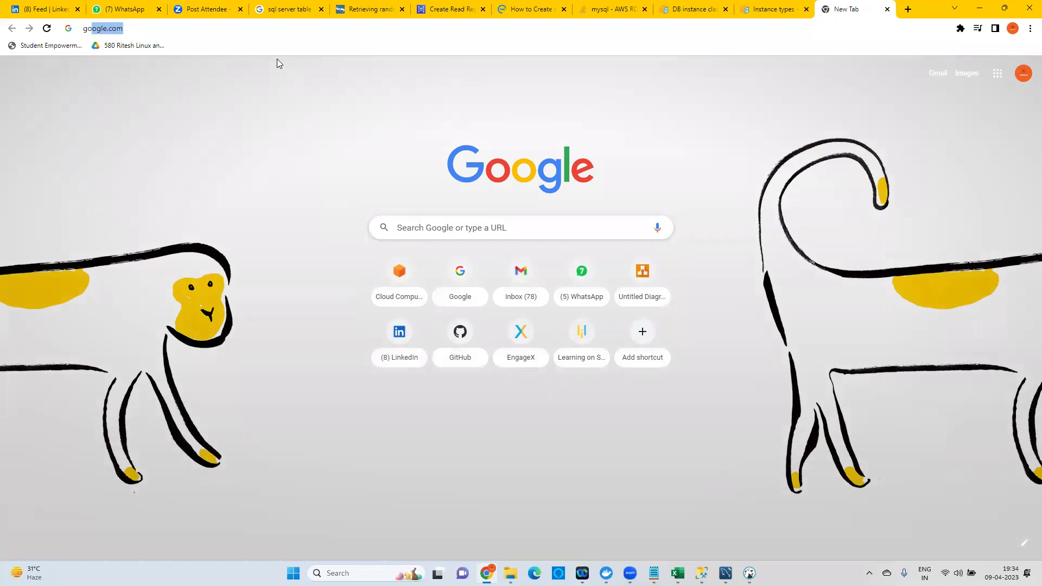
text(o)
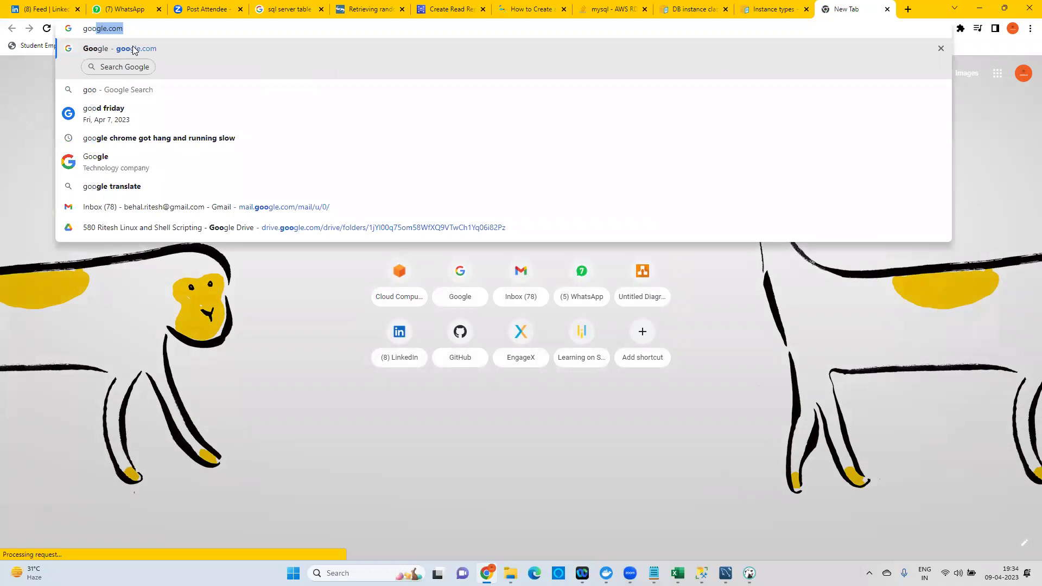
key(Return)
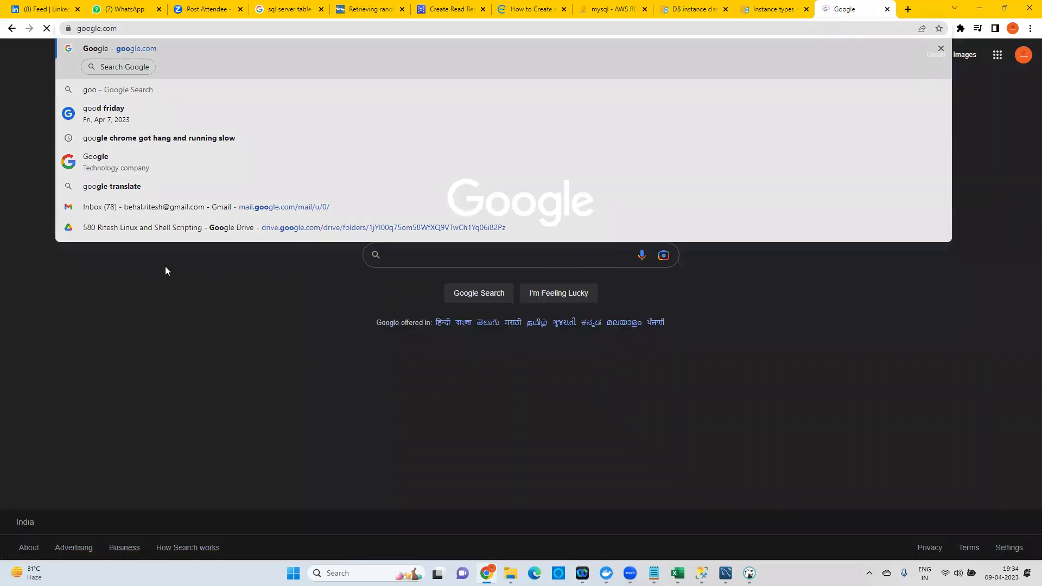
click(412, 256)
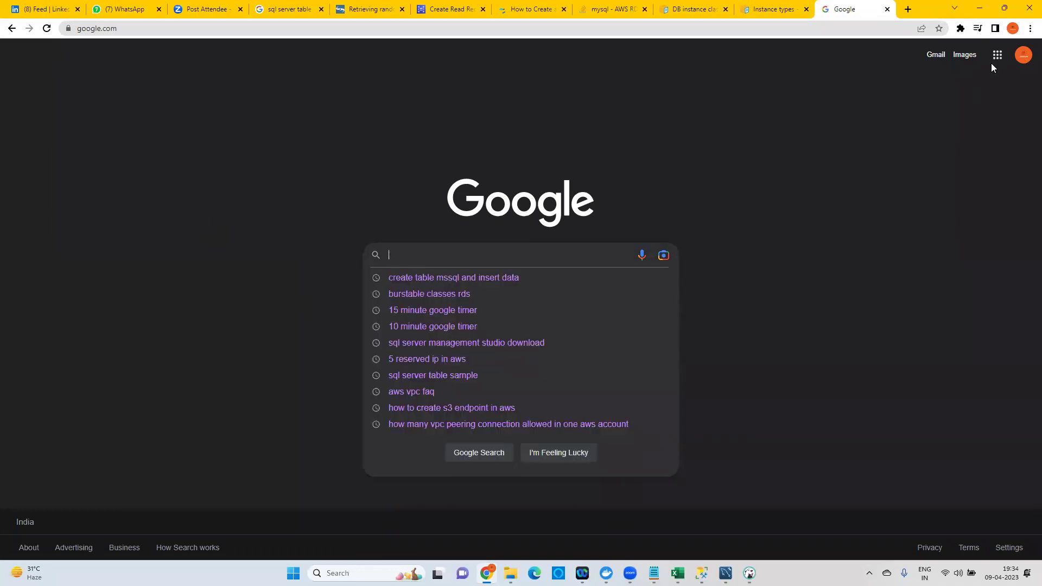
text(burs)
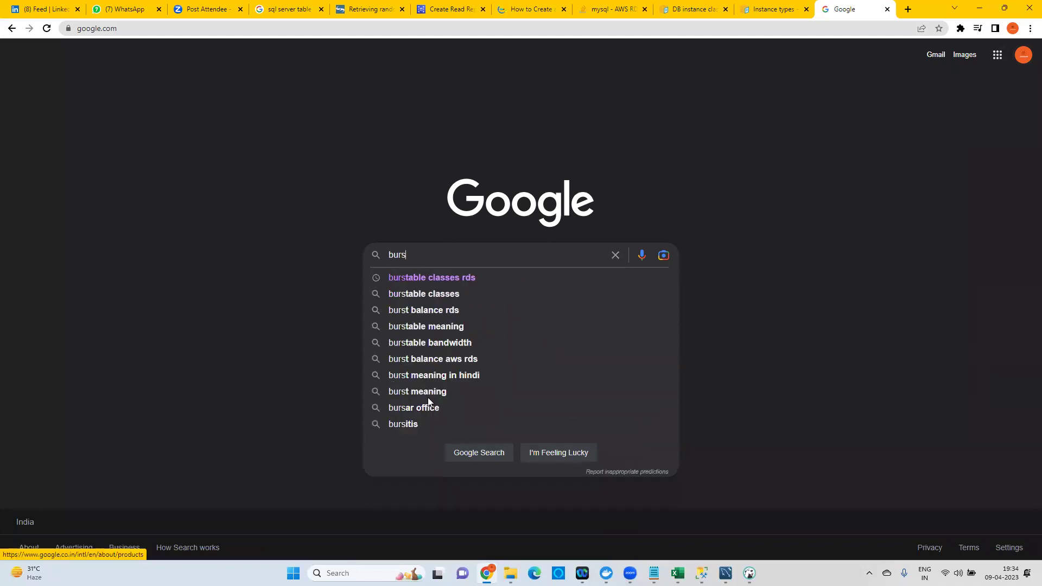
click(445, 296)
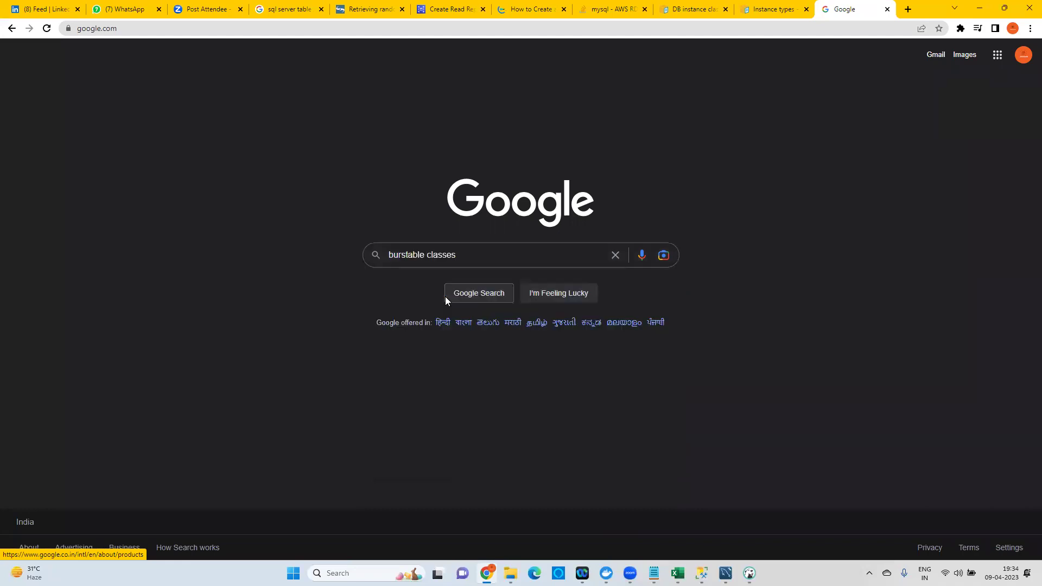
Search 'burstable classes' and highlight the burstable instance definition and bursting explanation.
click(446, 296)
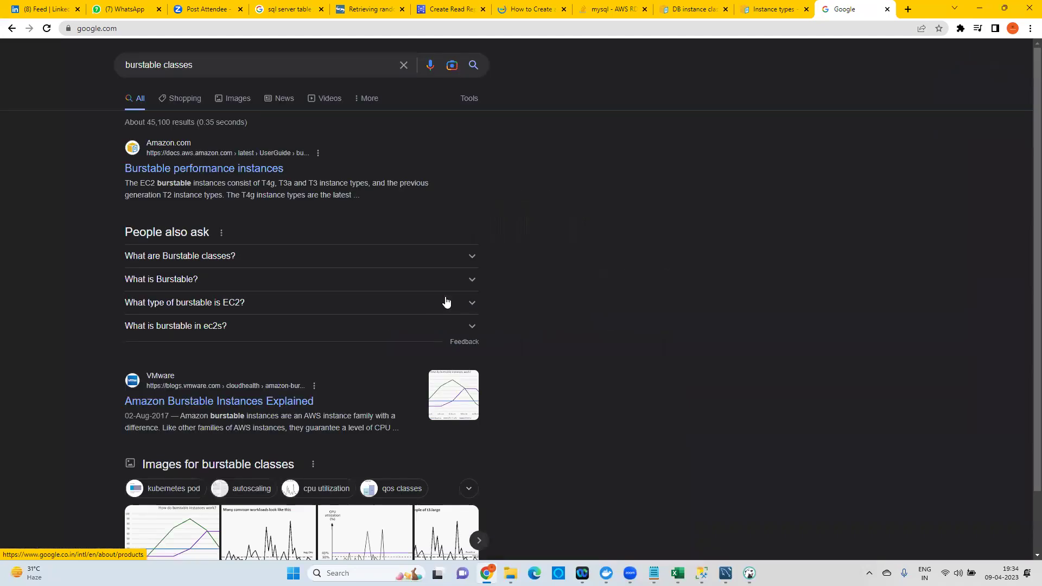
drag(144, 182, 192, 182)
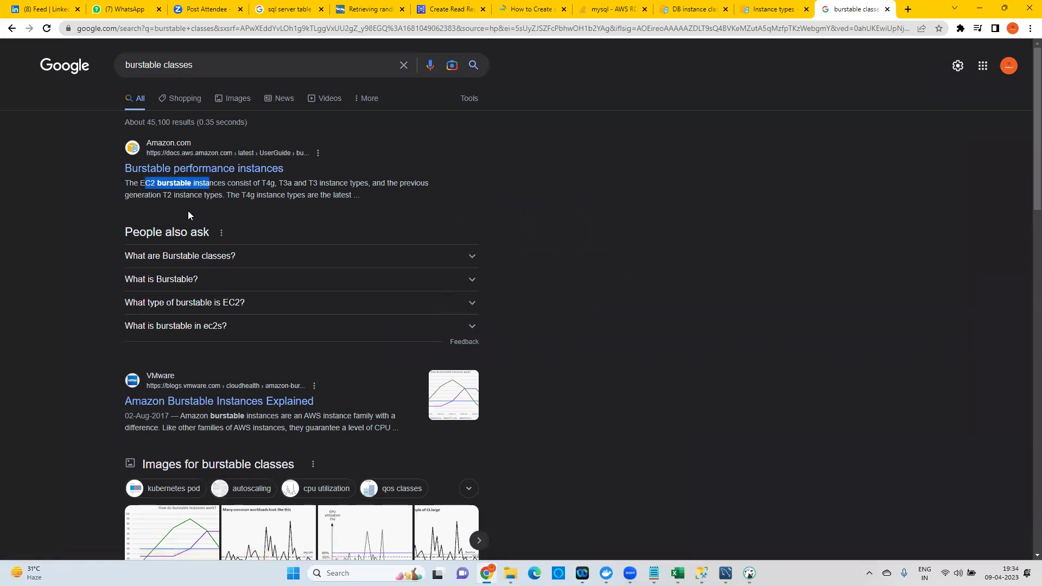
click(170, 261)
drag(138, 274, 383, 284)
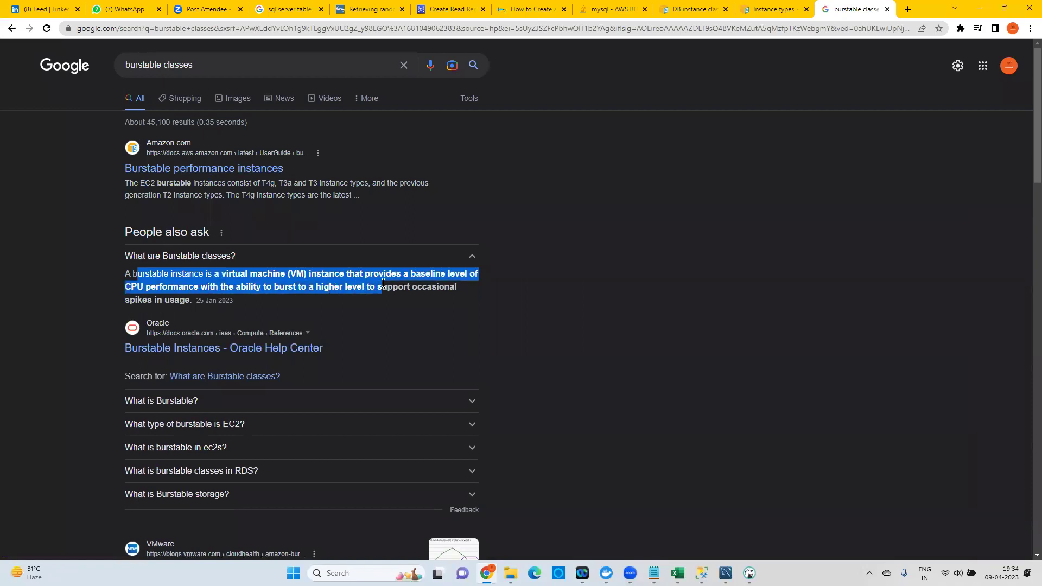
click(172, 275)
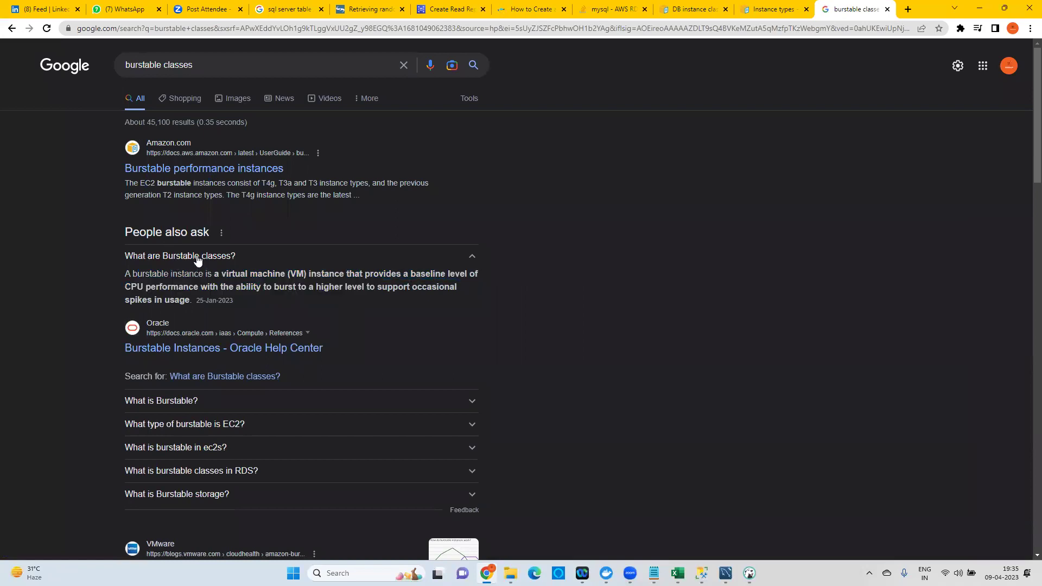
drag(149, 274, 444, 278)
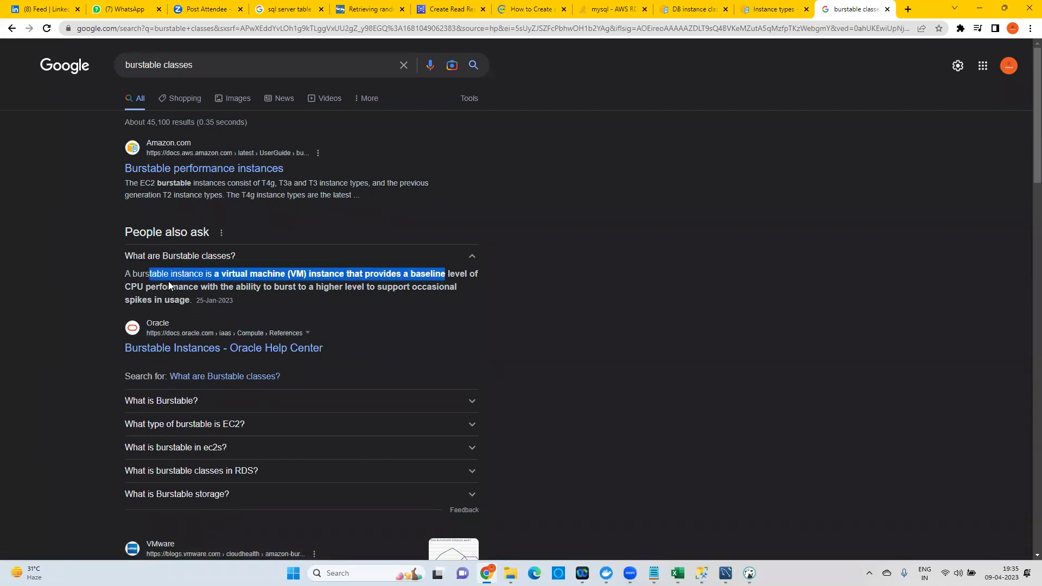
drag(150, 287, 189, 300)
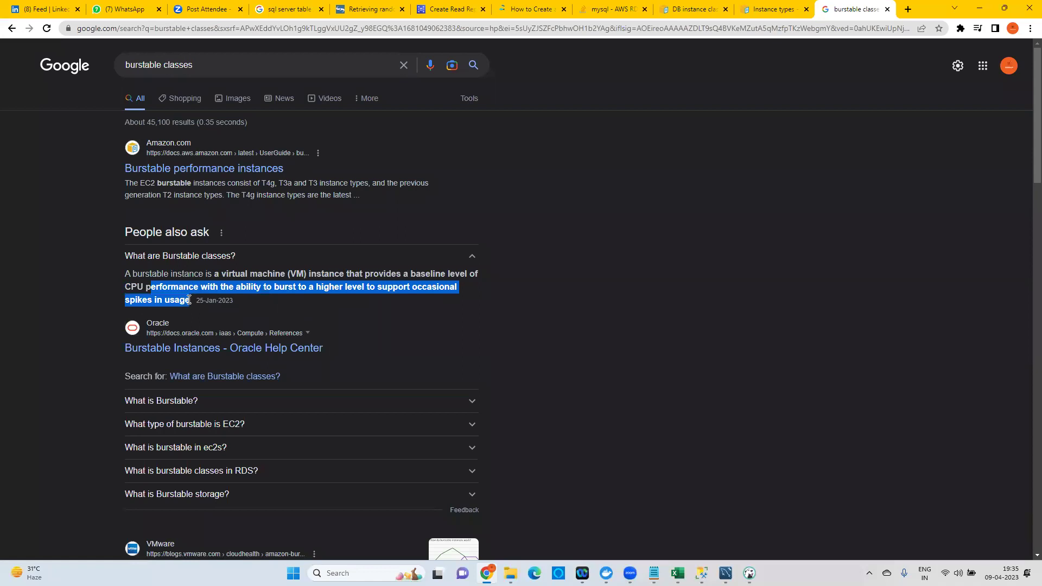
Expand 'What is Burstable?' and highlight its key phrases and the Oracle Burstable Instances snippet.
click(181, 404)
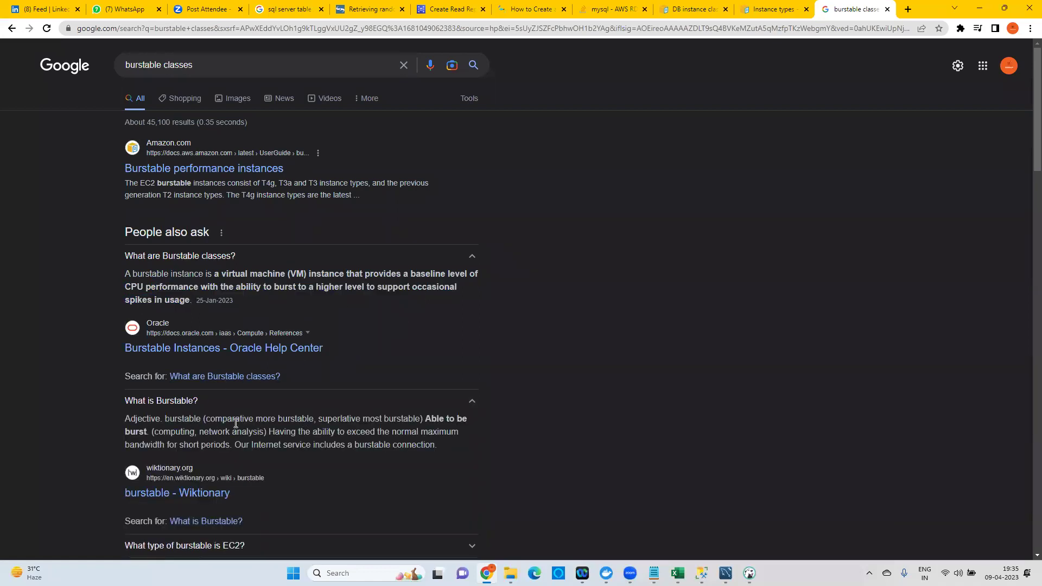
drag(263, 419, 425, 419)
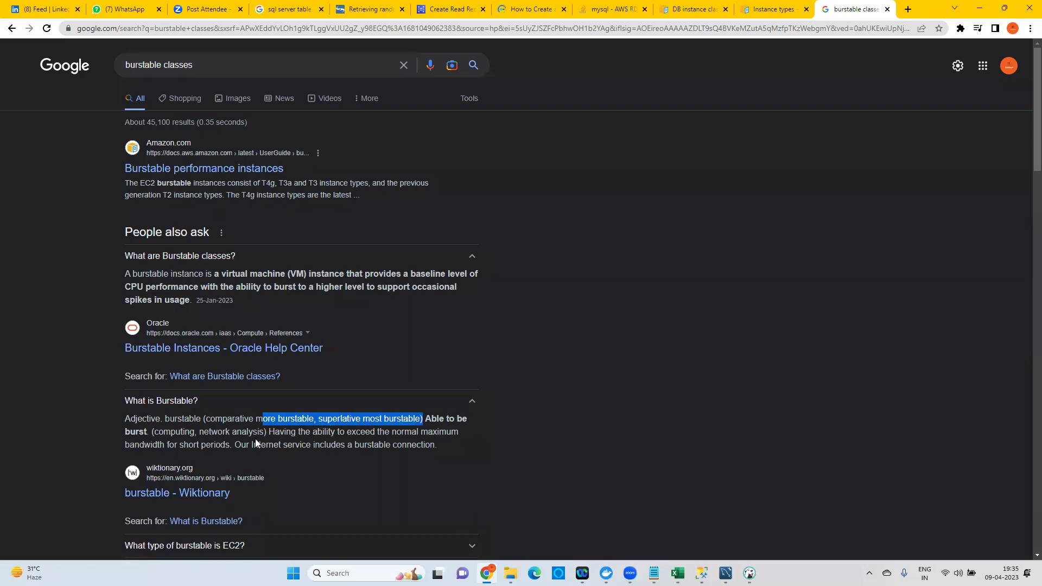
drag(291, 432, 450, 430)
drag(158, 444, 233, 443)
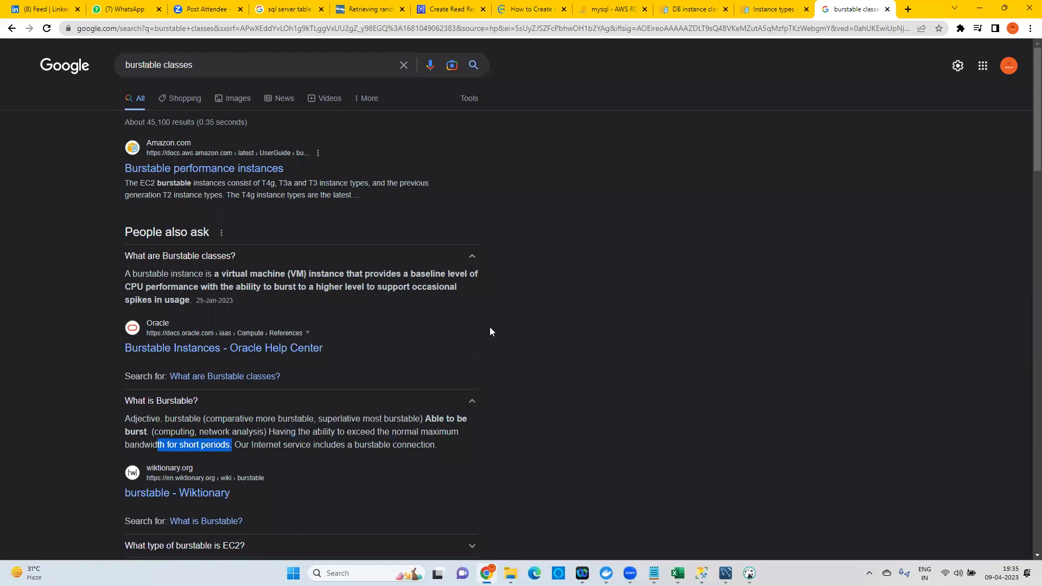
scroll(477, 335, down, 4)
scroll(477, 337, down, 3)
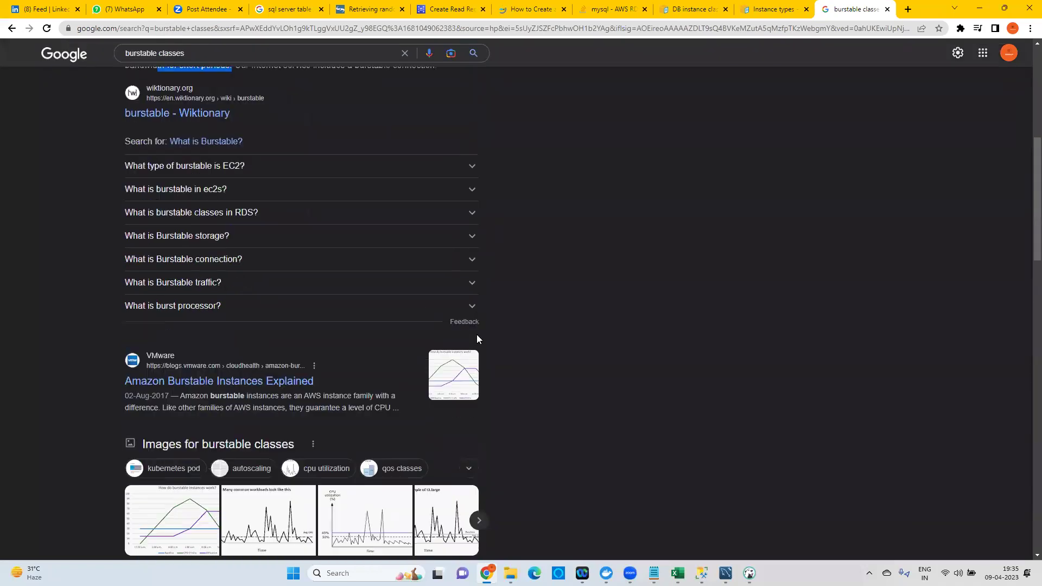
scroll(493, 301, down, 3)
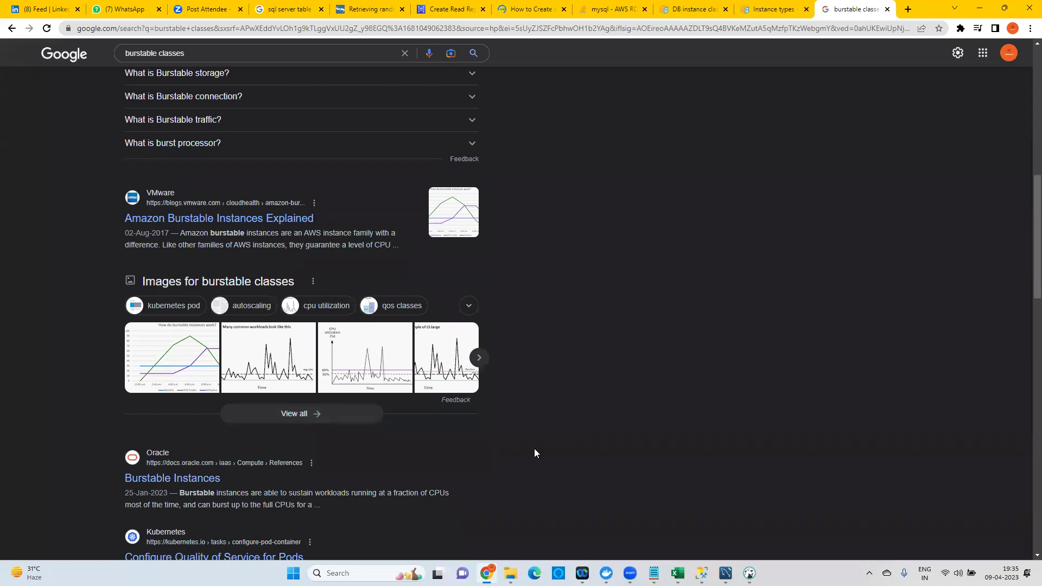
drag(216, 492, 341, 493)
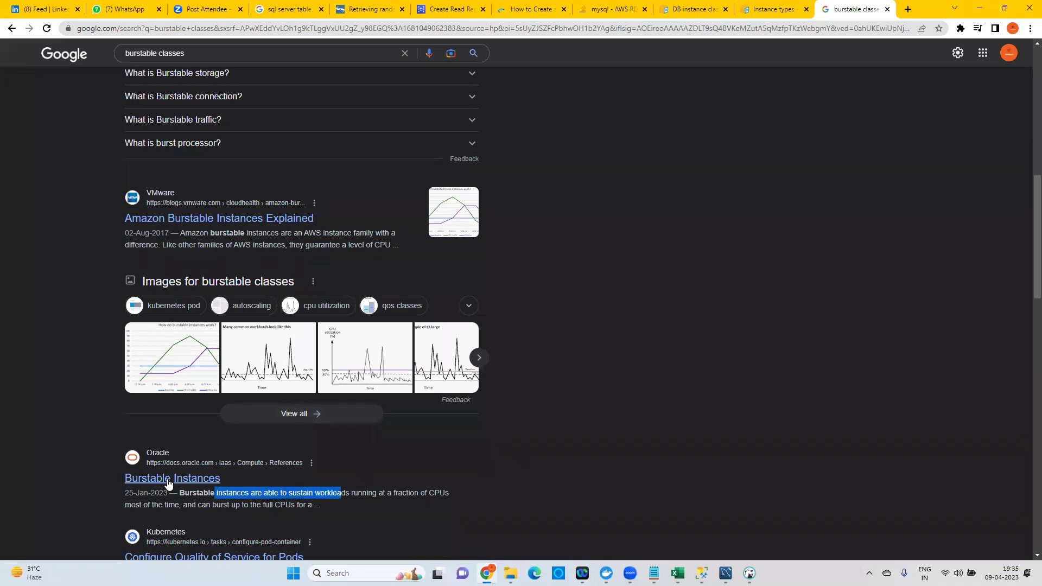
drag(227, 483, 121, 482)
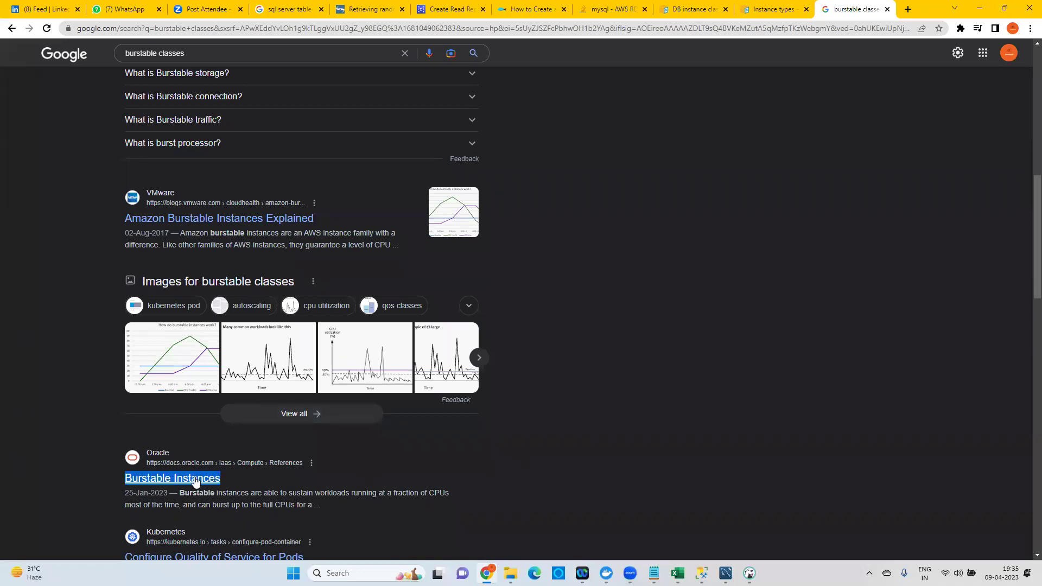
Return to the top of the results and close the burstable classes tab.
scroll(222, 510, down, 1)
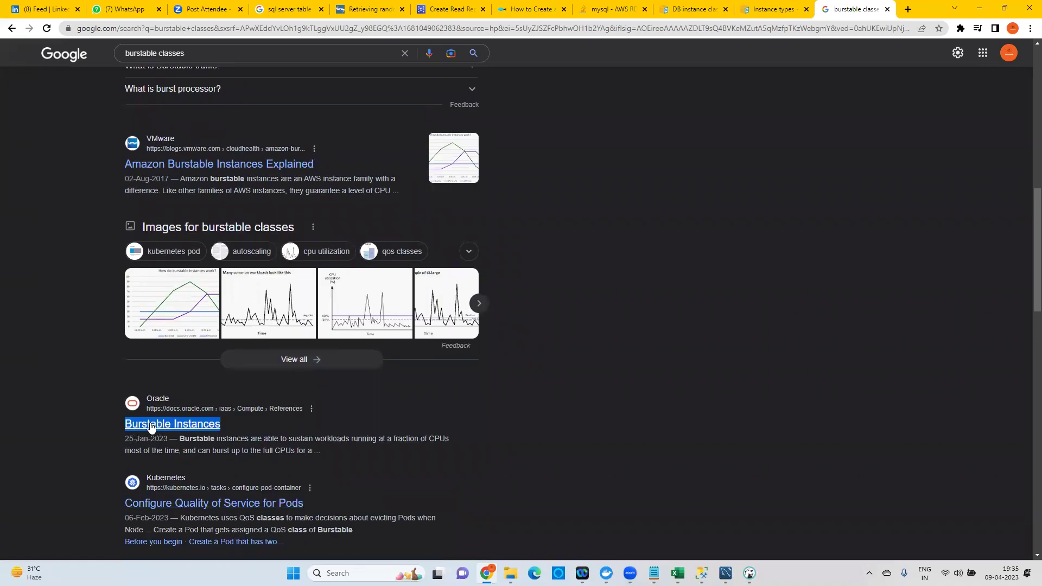
scroll(180, 234, up, 1)
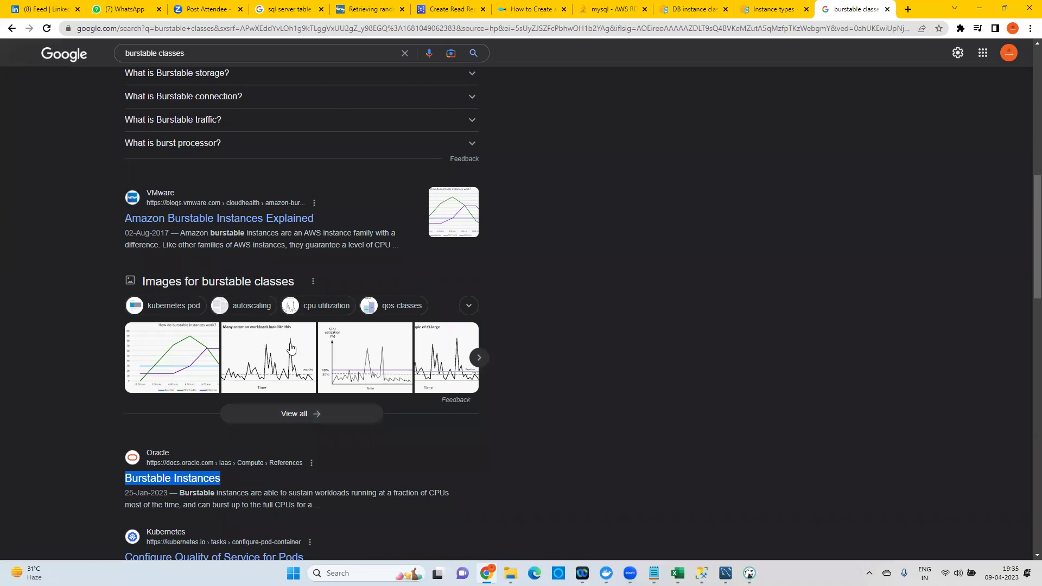
scroll(451, 407, up, 4)
scroll(453, 407, up, 6)
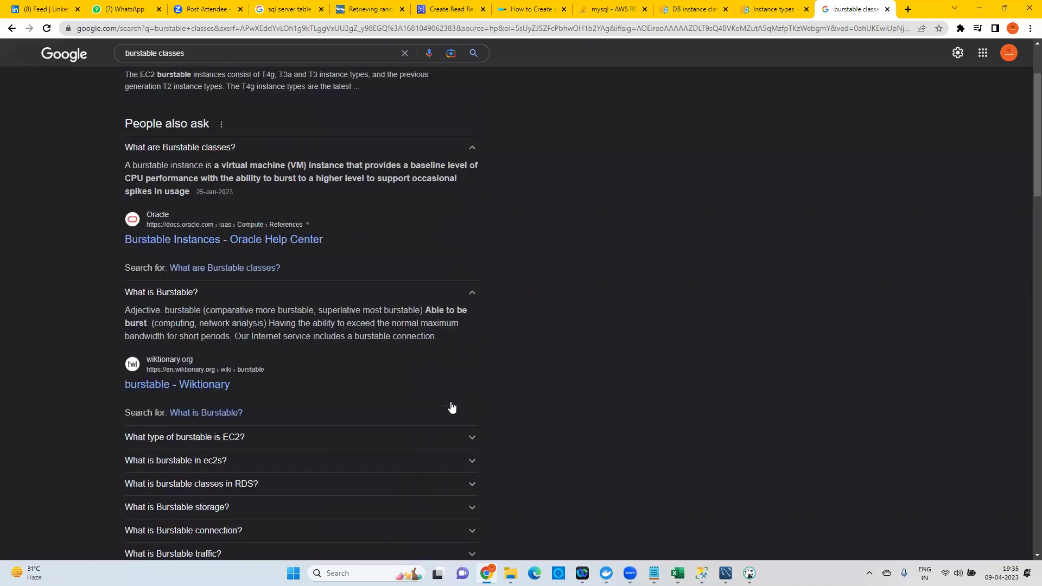
click(886, 9)
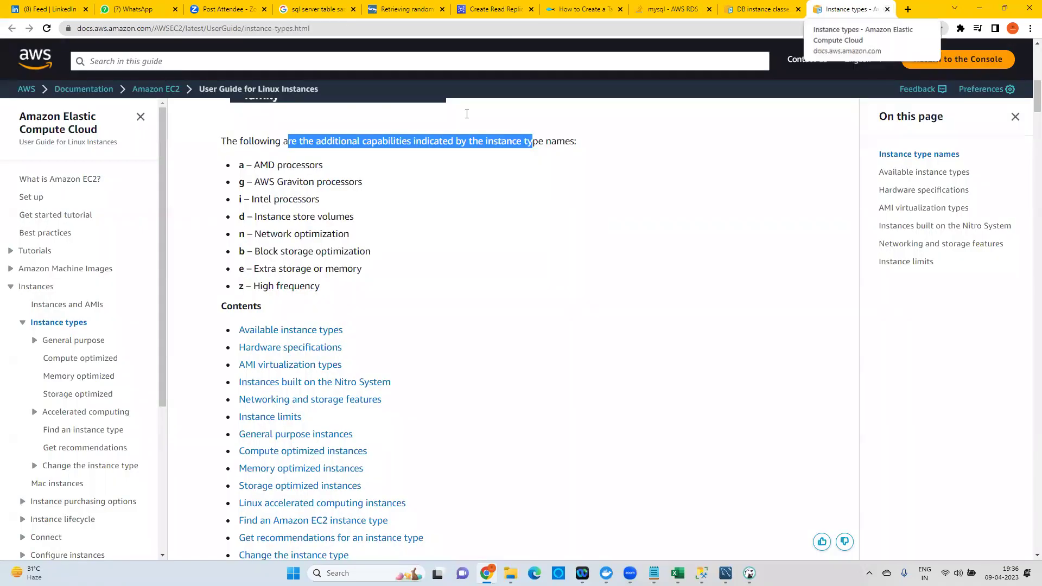
Glance at DBeaver, return to the Create read replica page, then go back to the Databases list.
click(749, 573)
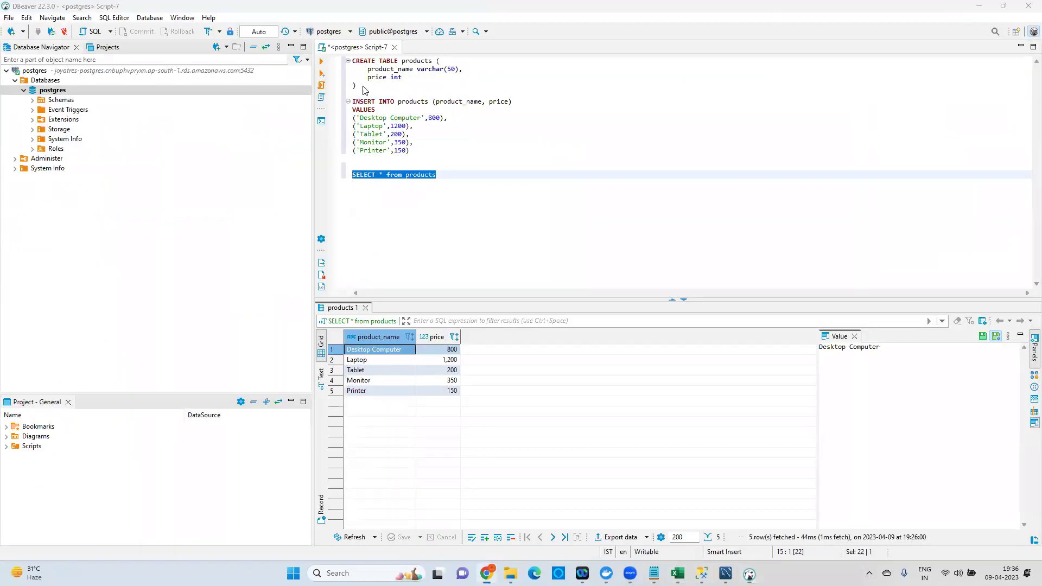
key(alt+Tab)
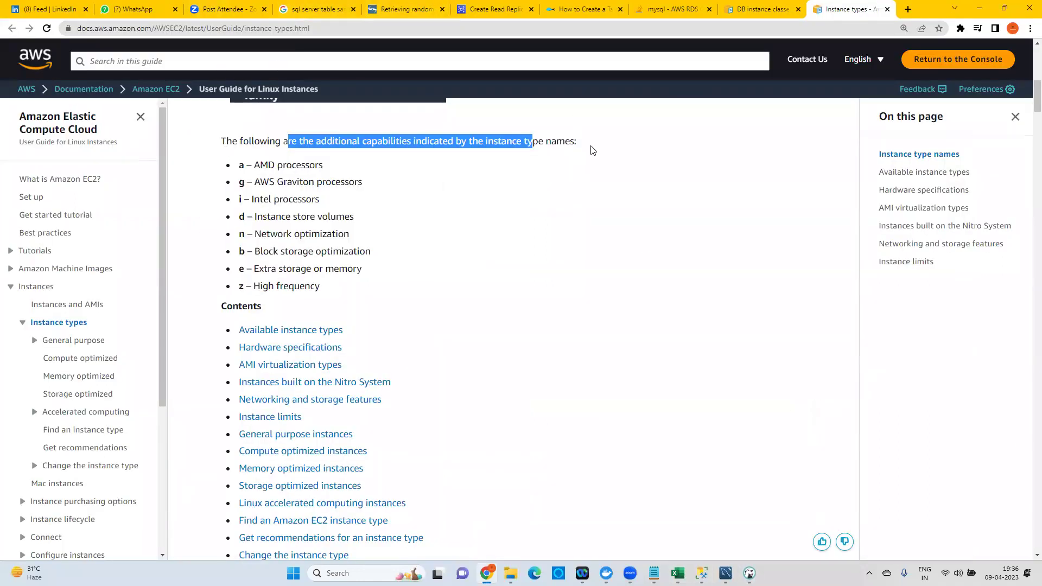
click(489, 8)
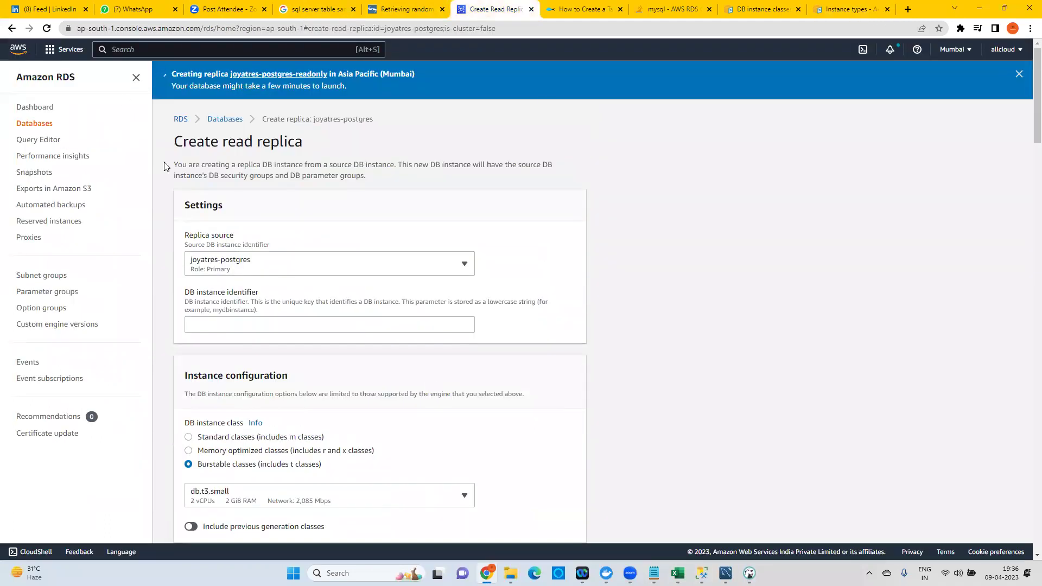
click(220, 120)
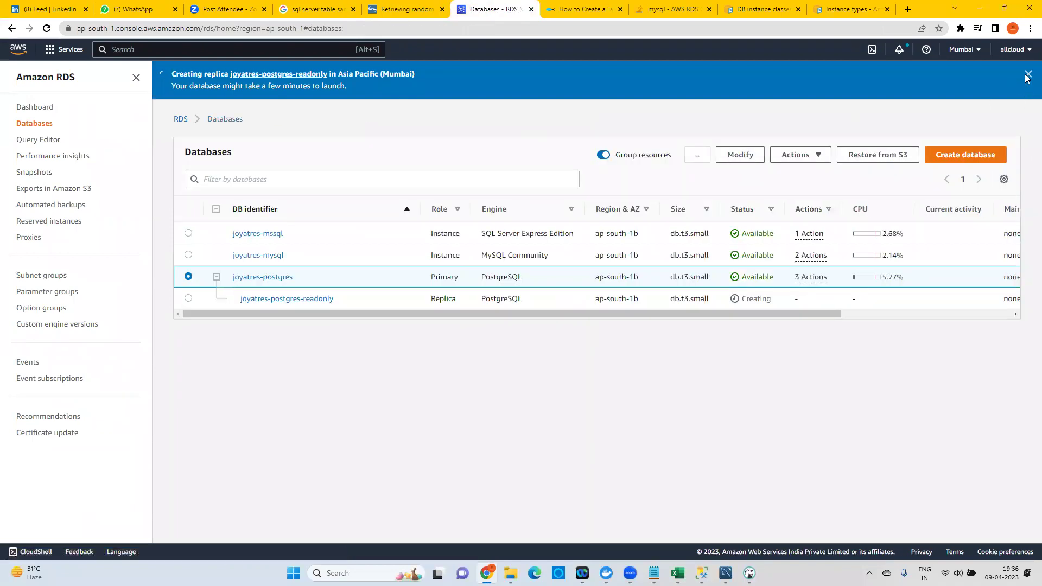
Dismiss the replica creation banner, refresh, and check joyatres-postgres-readonly's status under primary joyatres-postgres.
click(1028, 76)
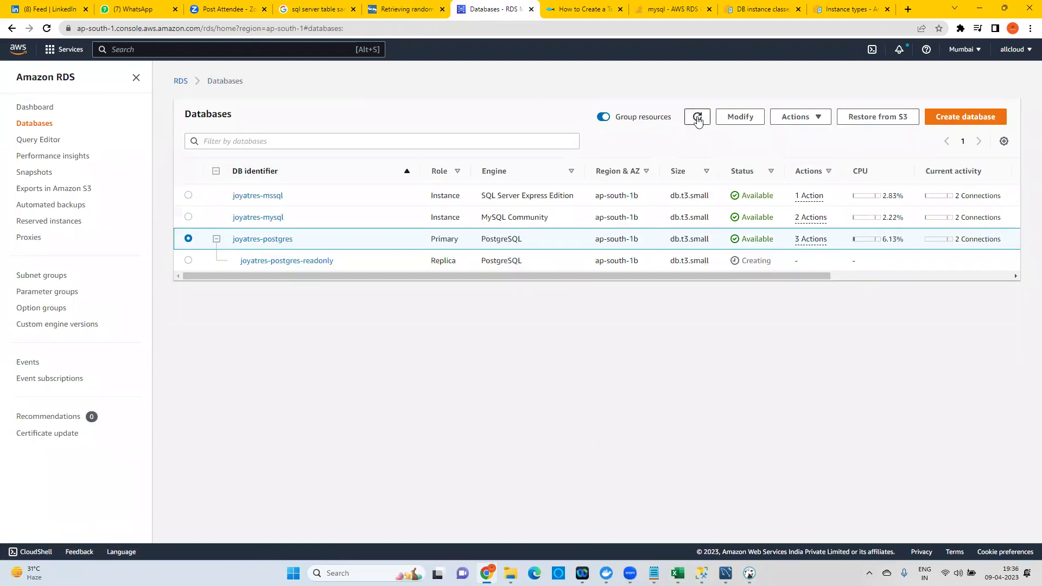
click(698, 119)
double_click(454, 238)
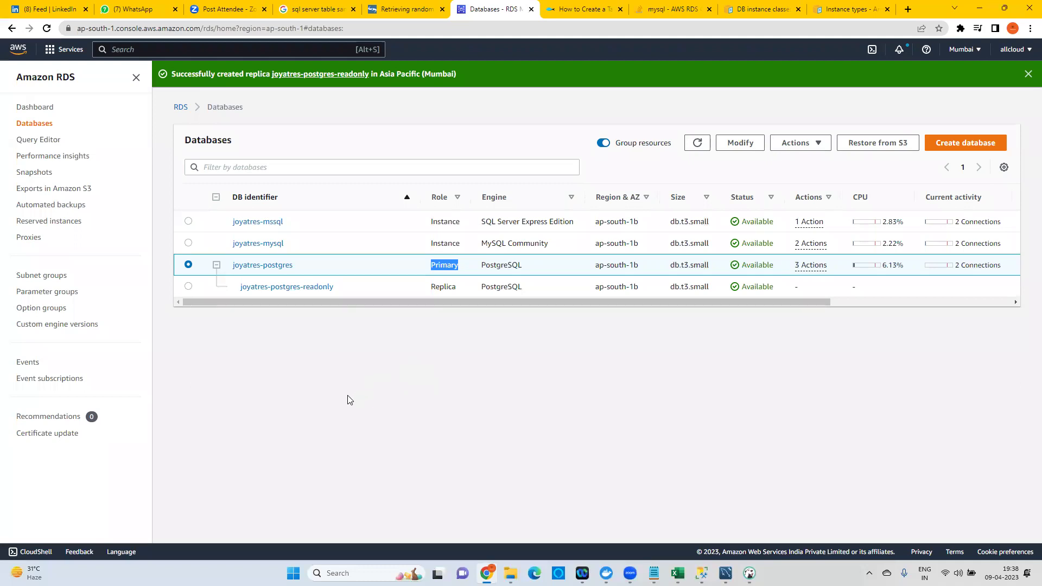
Refresh the list, open joyatres-postgres-readonly's details and copy its endpoint hostname.
click(685, 152)
click(696, 144)
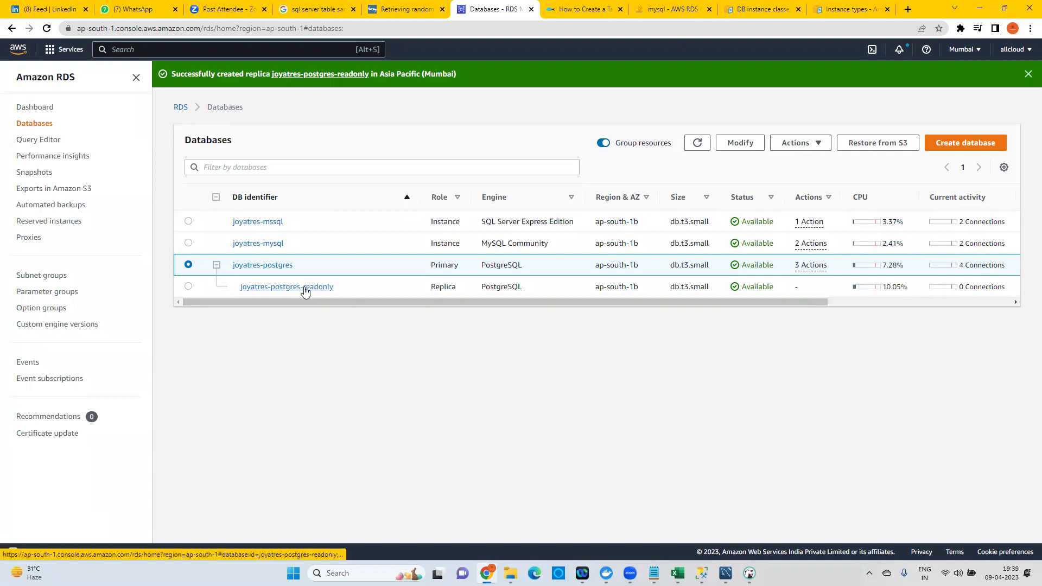
click(303, 291)
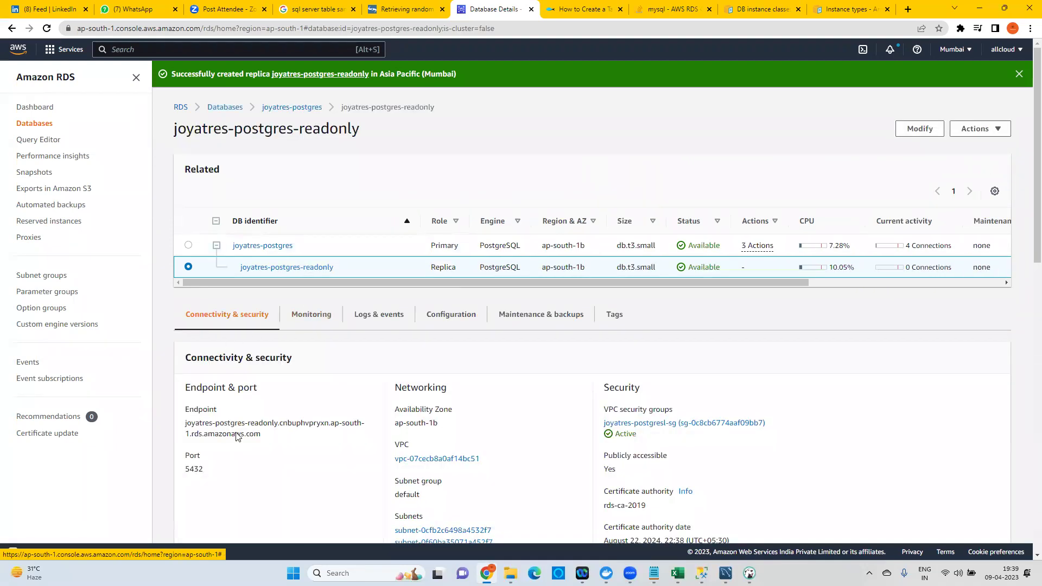
triple_click(255, 434)
key(ctrl+c)
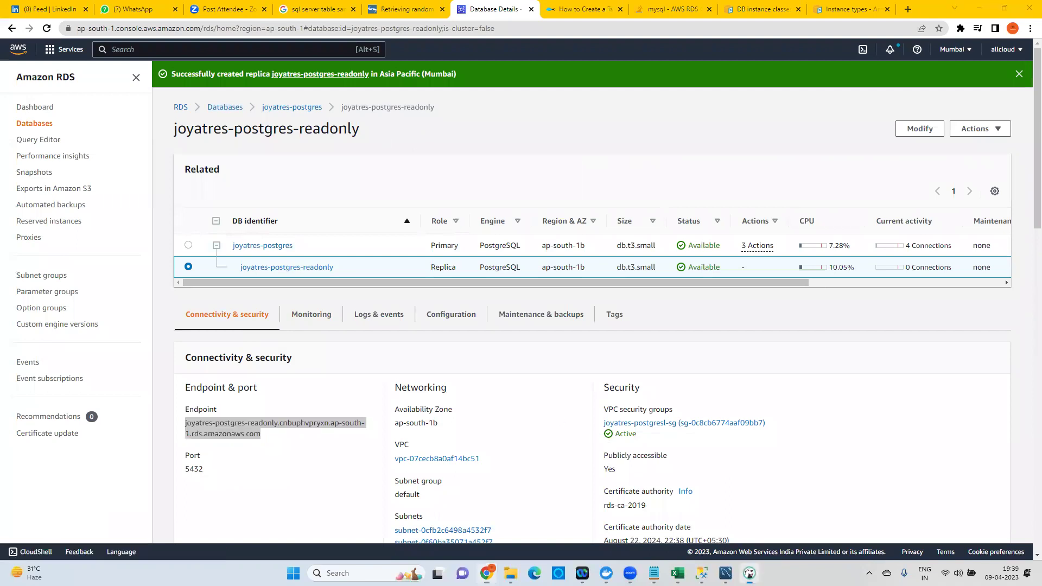
click(750, 573)
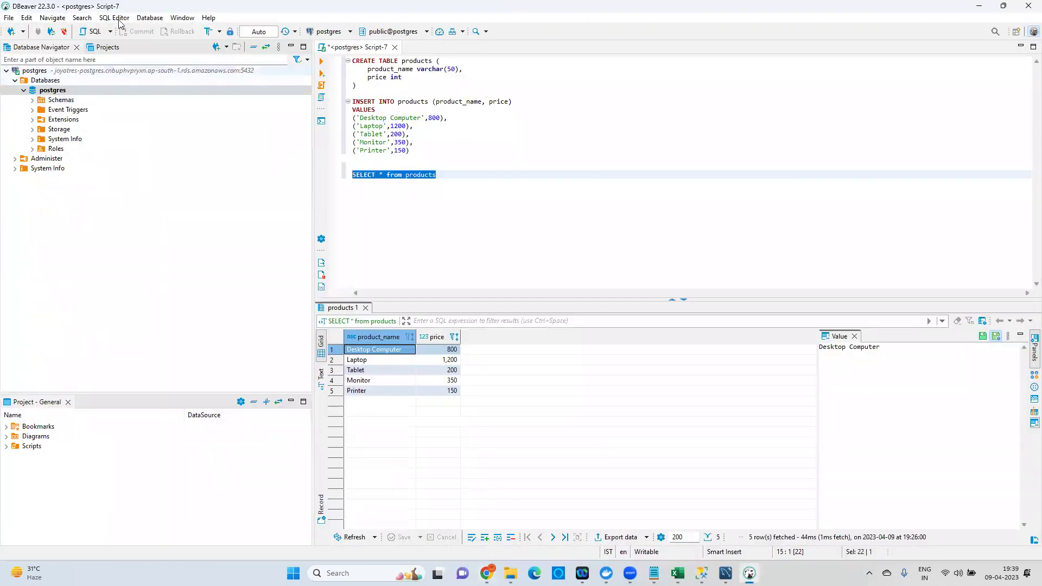
Create a PostgreSQL connection using the replica endpoint as host and the account password, testing it successfully.
click(149, 18)
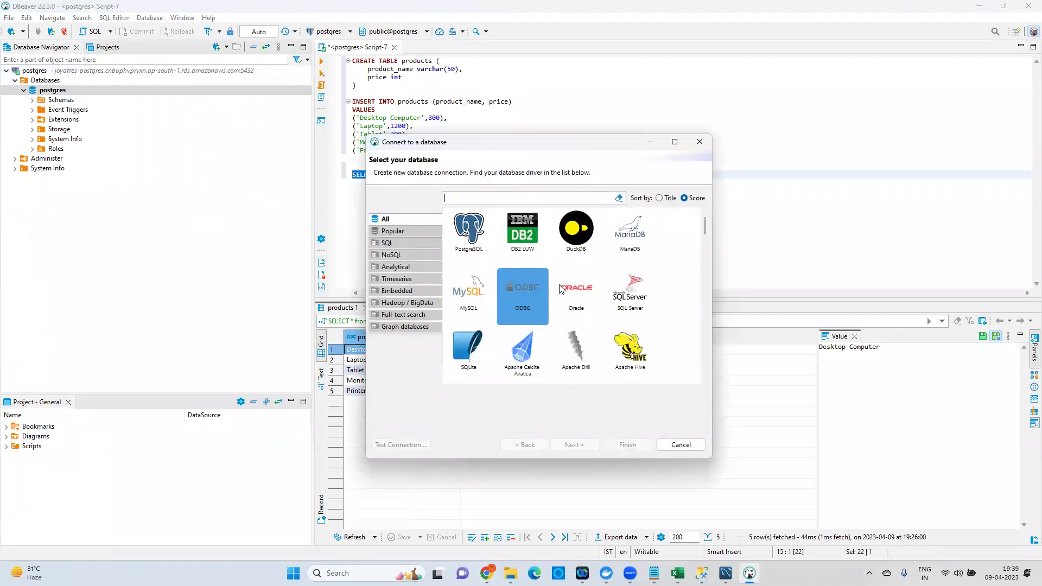
click(570, 445)
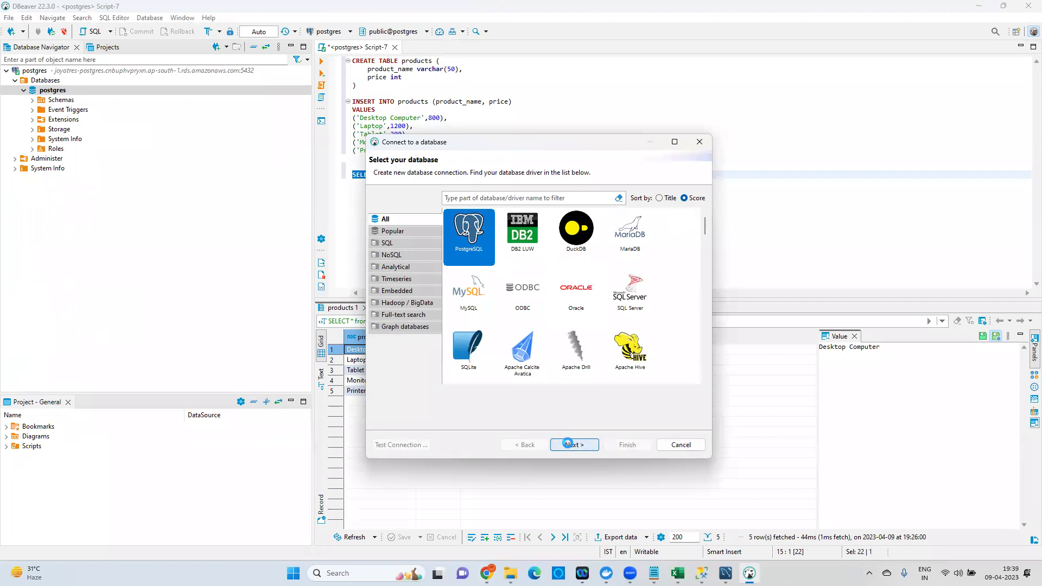
double_click(434, 246)
key(ctrl+v)
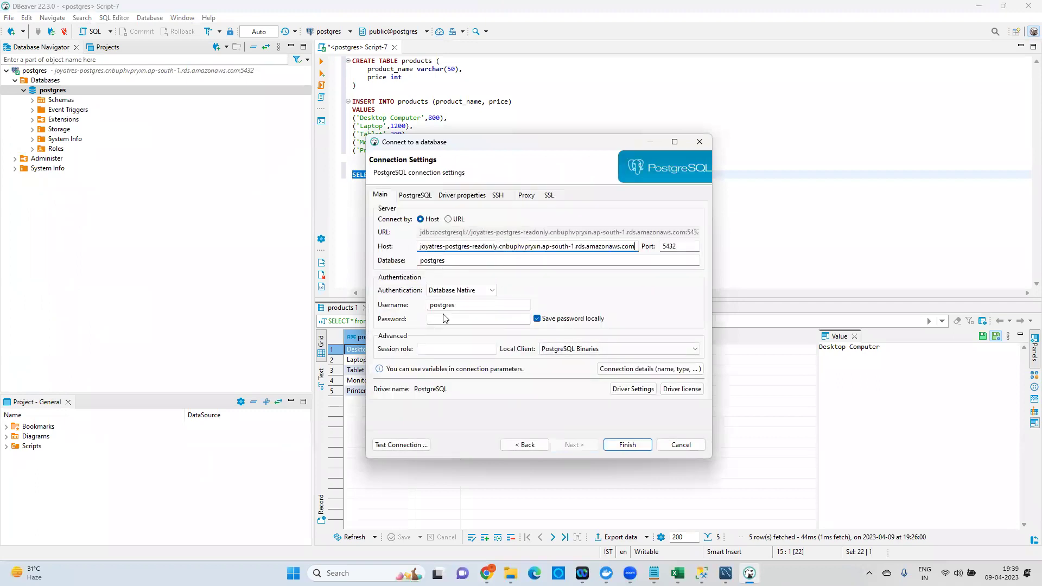
click(446, 322)
text(••••••••••)
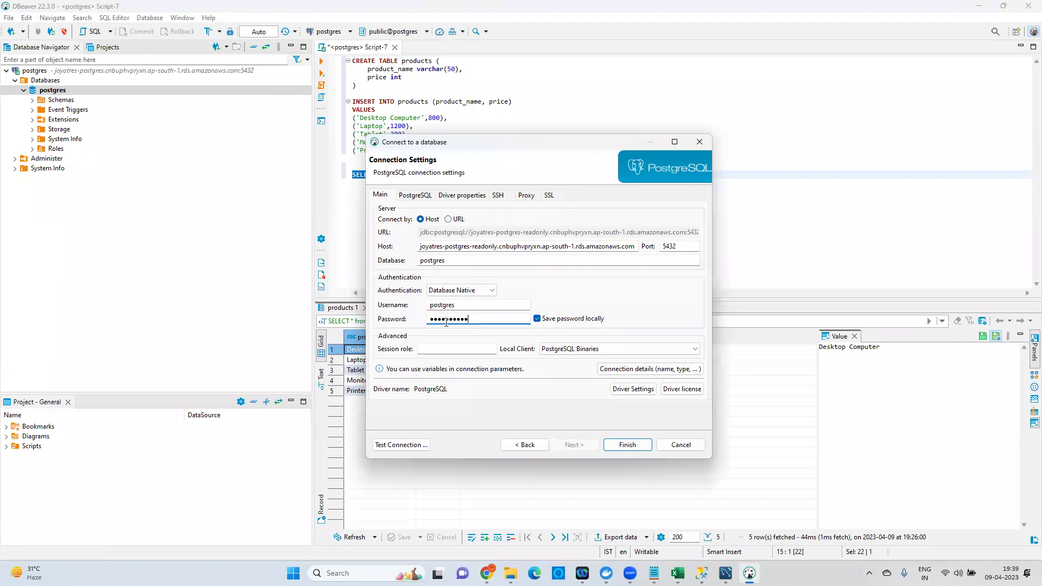
click(410, 445)
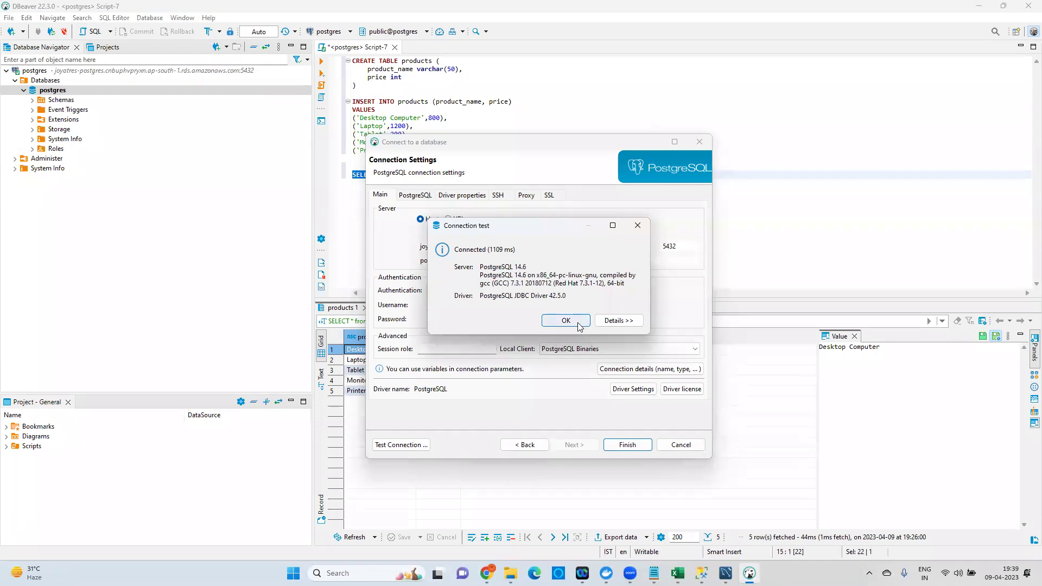
click(577, 322)
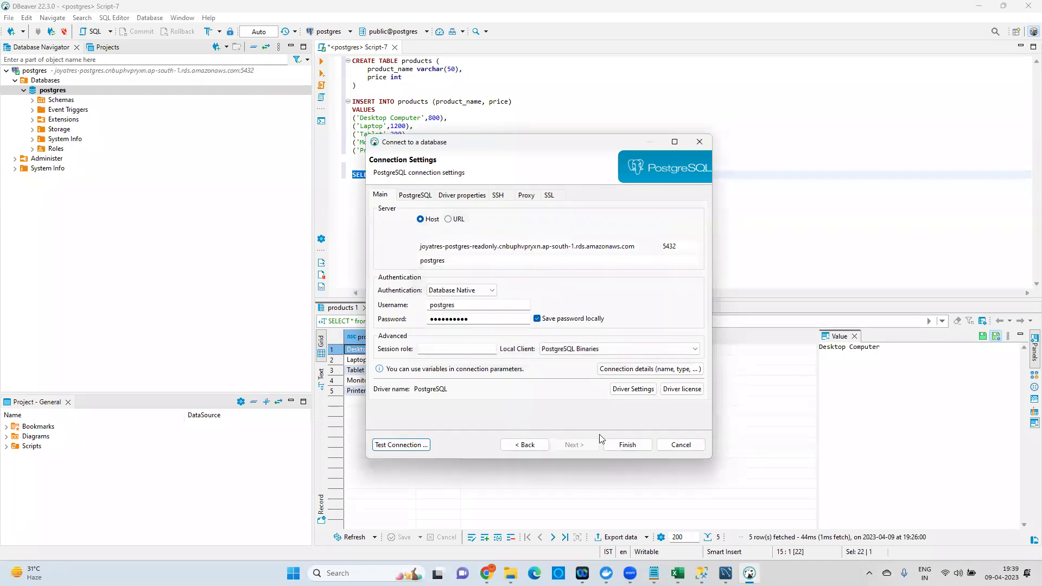
click(627, 445)
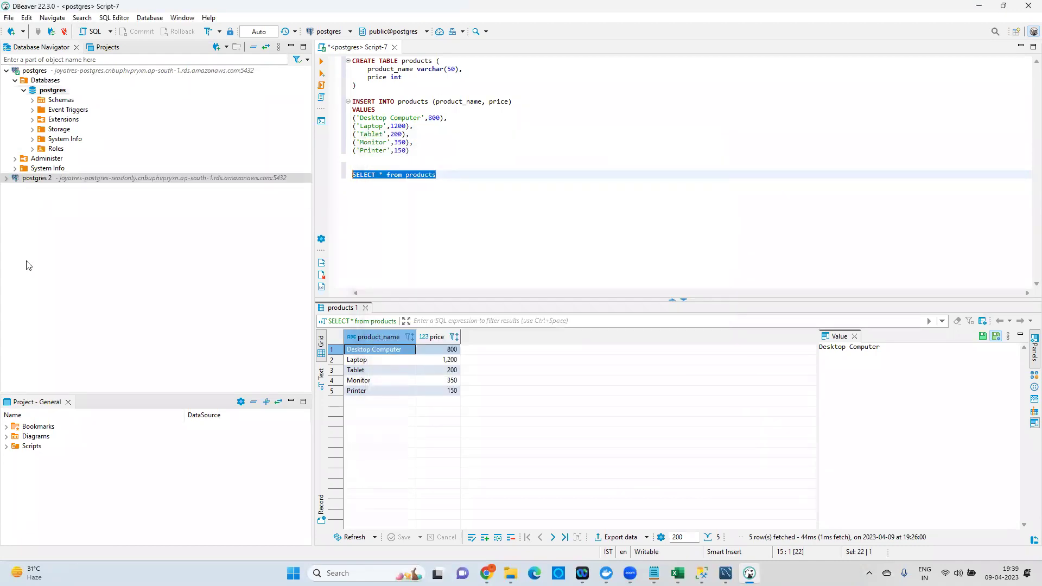
Open a new SQL script on the postgres 2 connection's postgres database.
click(6, 179)
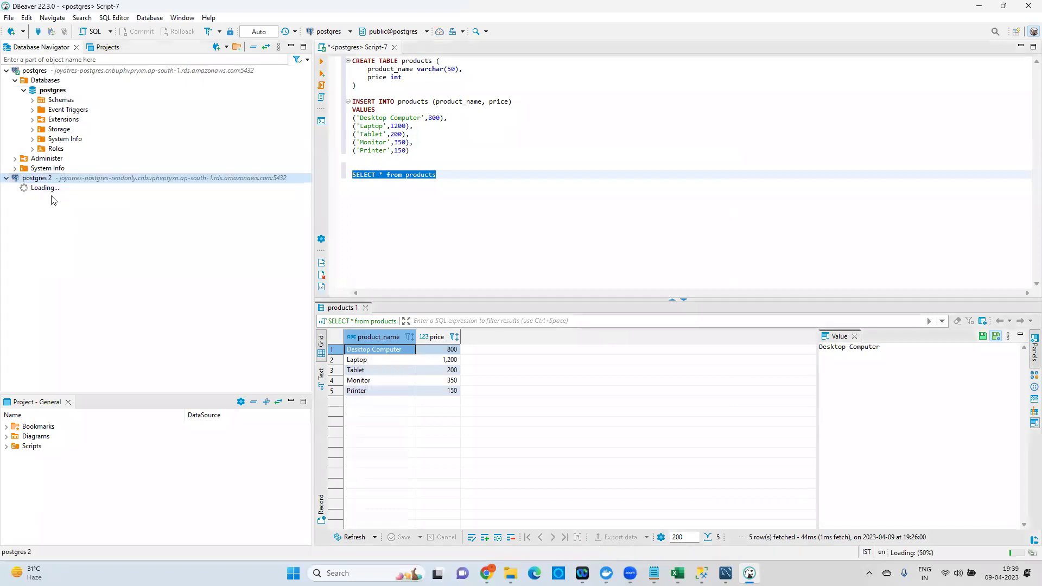
click(15, 188)
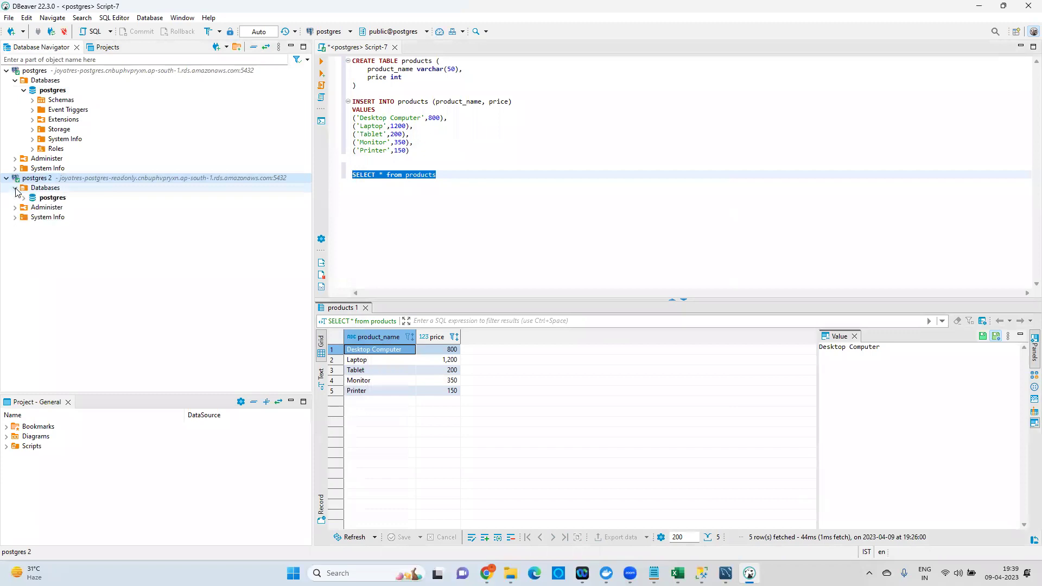
right_click(52, 199)
mouse_move(111, 206)
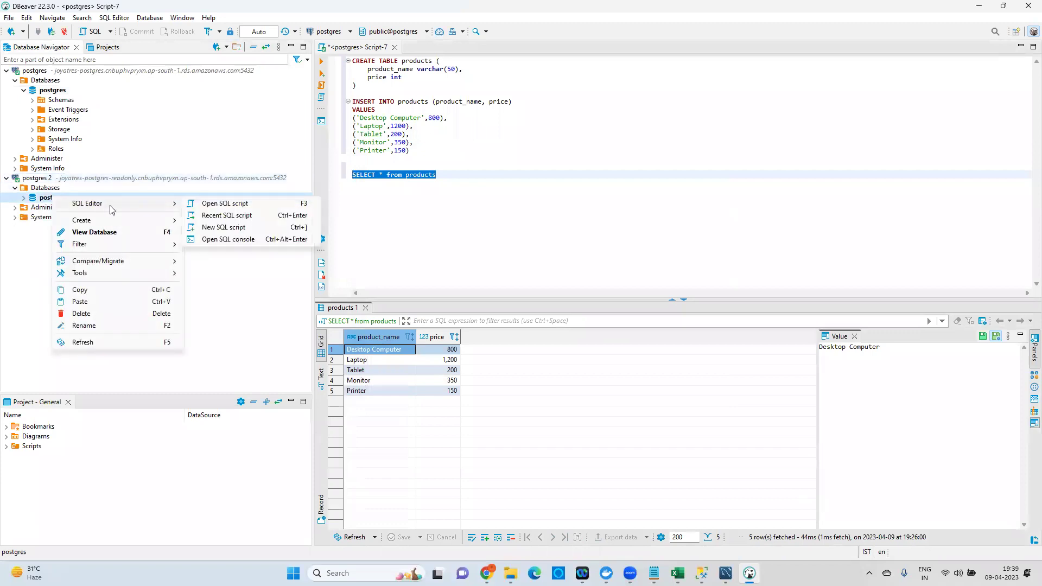
click(217, 226)
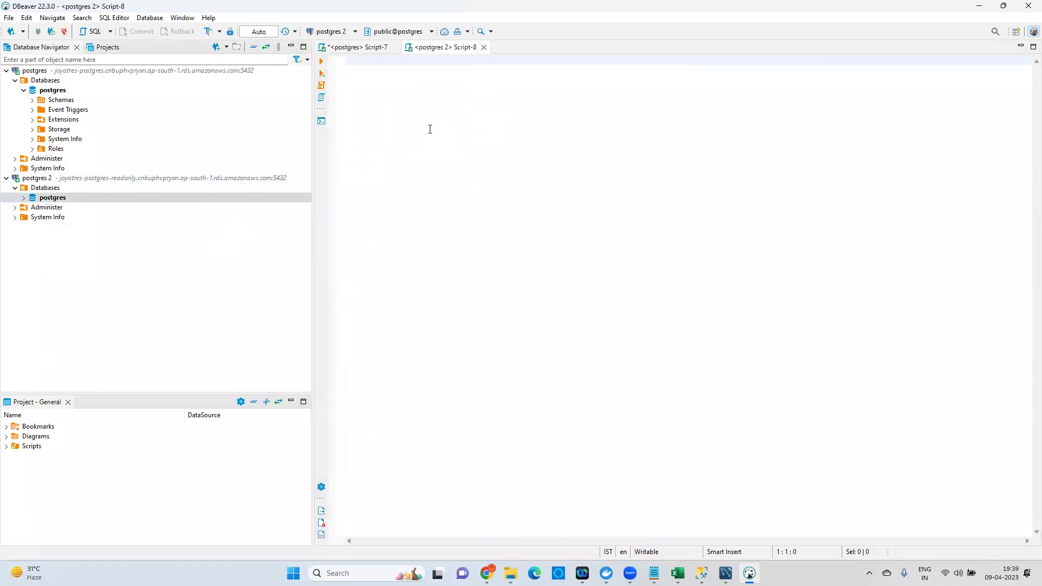
Copy the SELECT * from products query from Script-7 into Script-8 and run it on the replica.
click(368, 51)
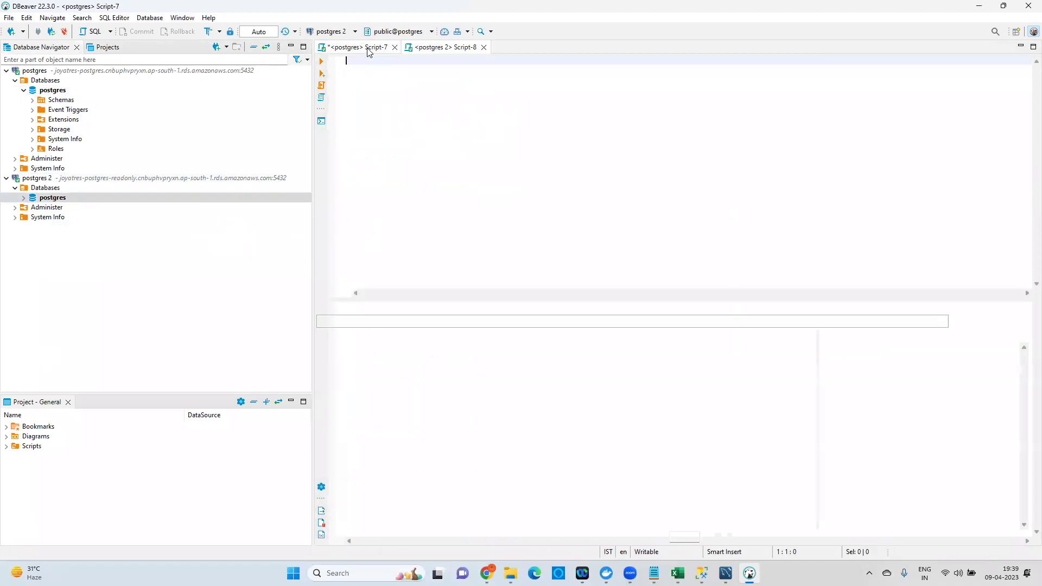
click(457, 175)
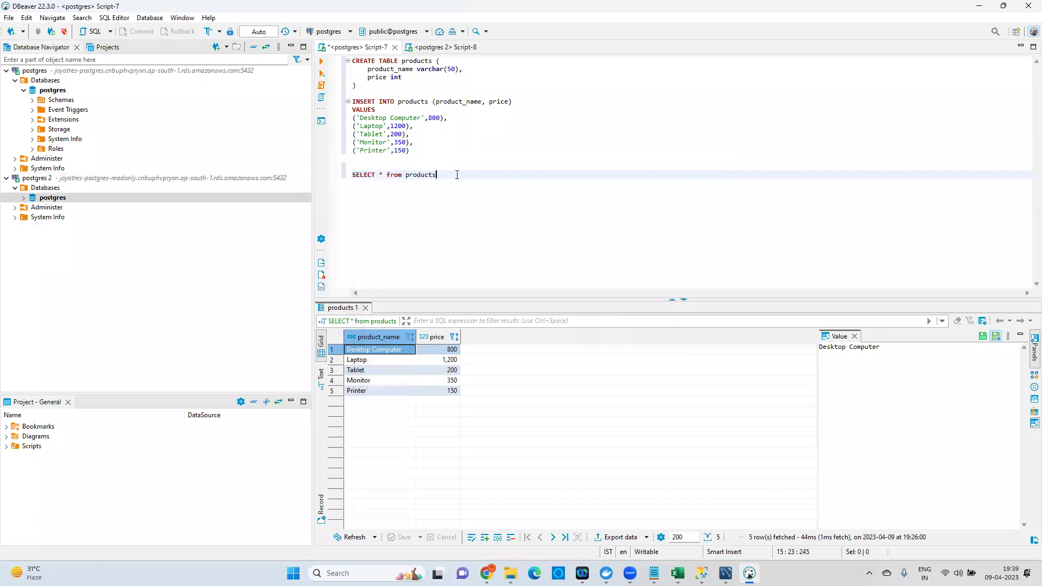
key(shift+Home)
key(ctrl+c)
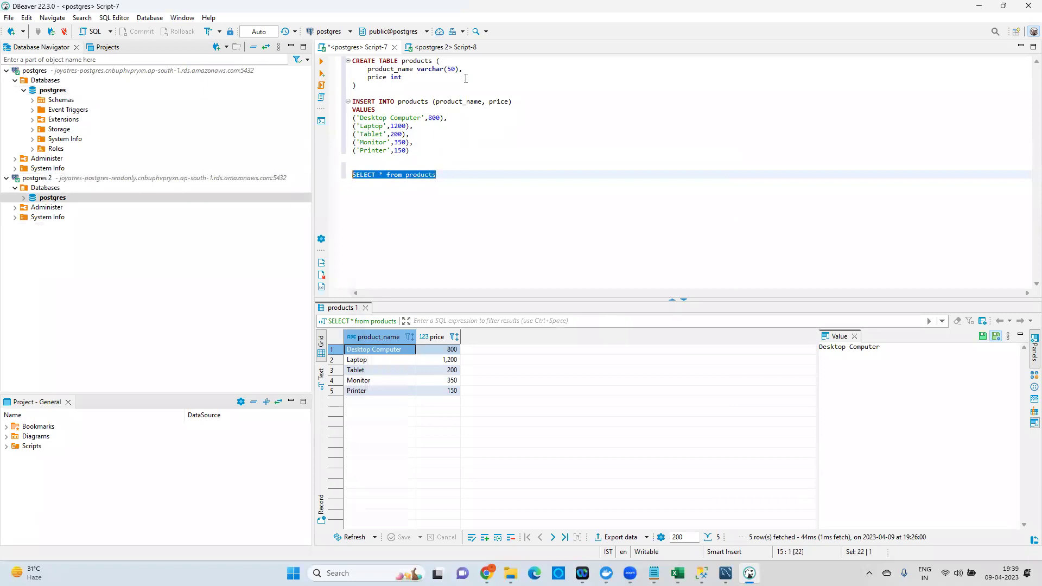
click(444, 47)
key(Return)
key(Return)
key(ctrl+v)
key(ctrl+shift+Left)
key(ctrl+shift+Left)
key(ctrl+shift+Left)
key(ctrl+shift+Left)
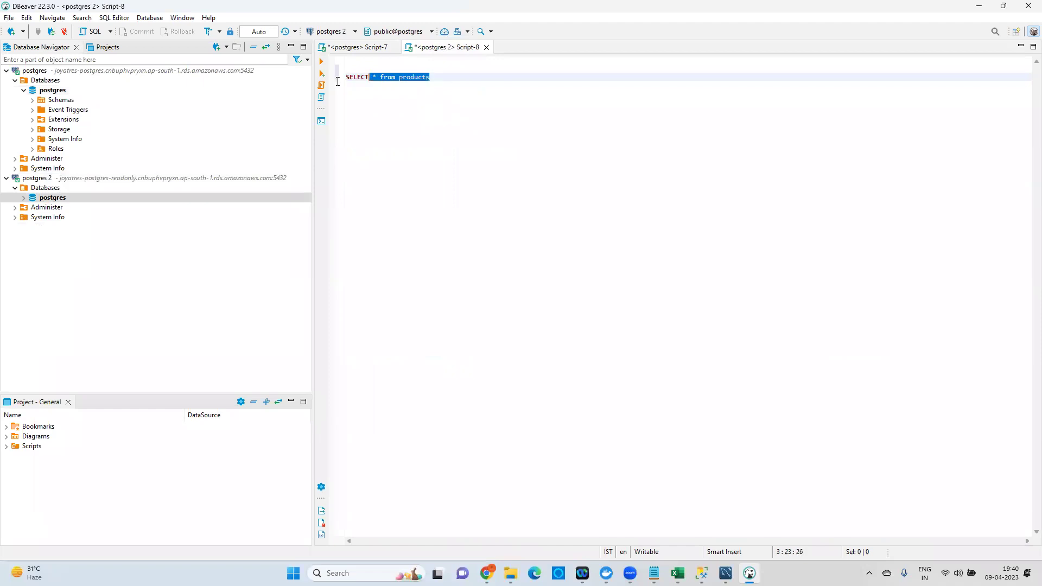
click(320, 62)
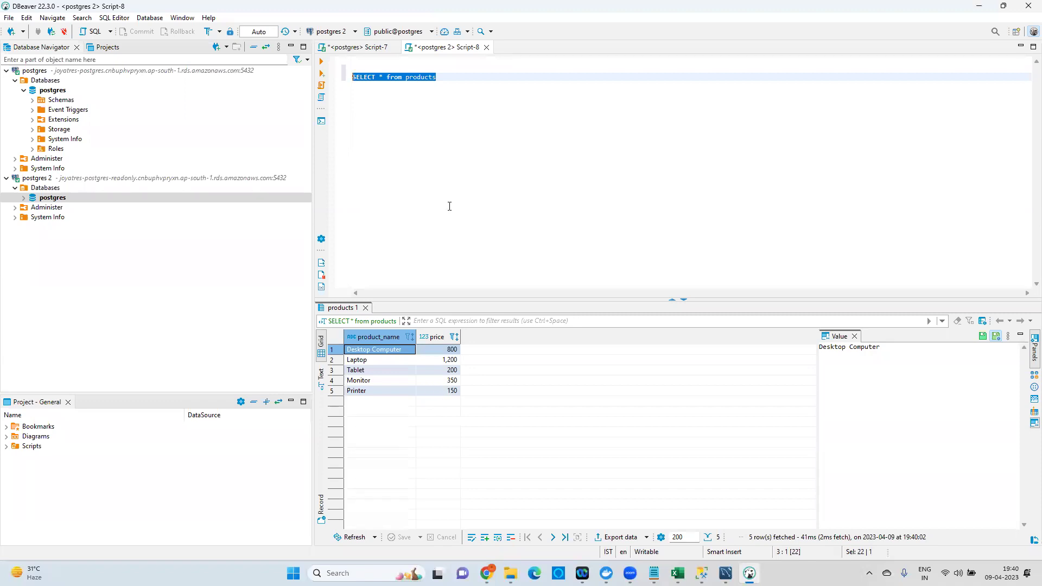
In Script-7, reduce the INSERT to a single row with values 'Wire' and 140.
click(365, 50)
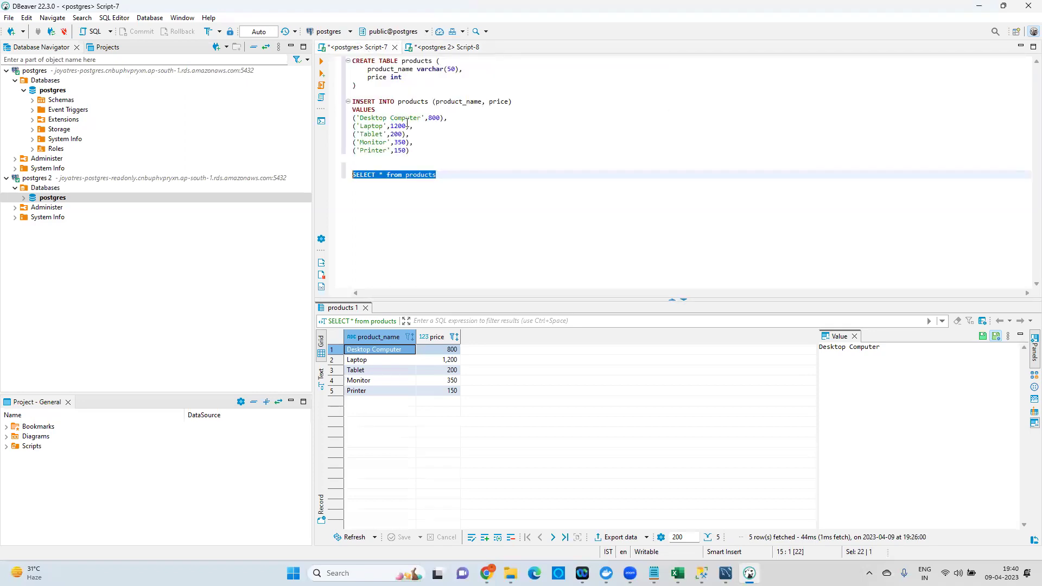
click(415, 149)
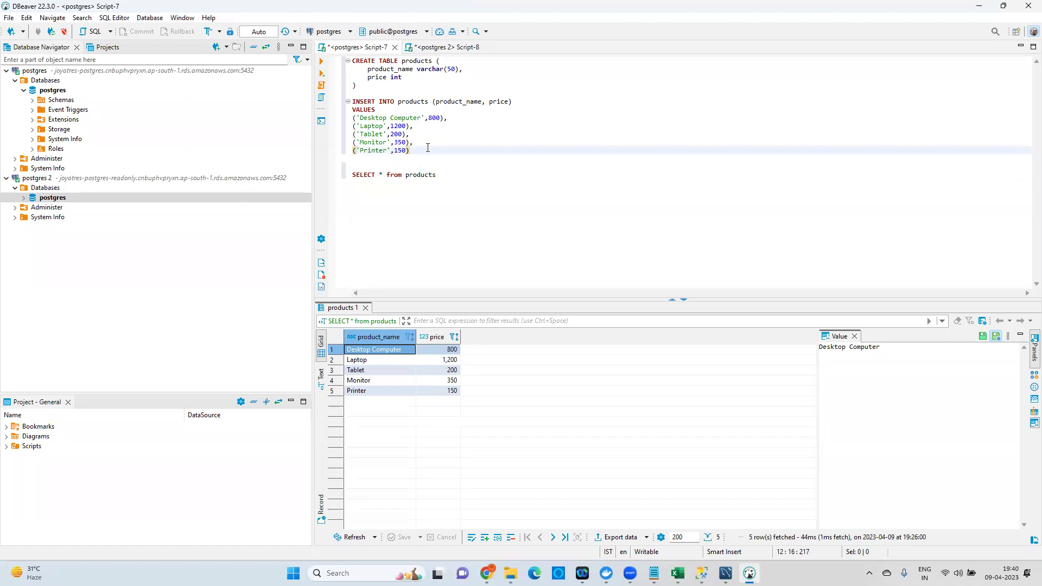
drag(428, 150, 335, 129)
key(Delete)
key(BackSpace)
key(BackSpace)
double_click(381, 117)
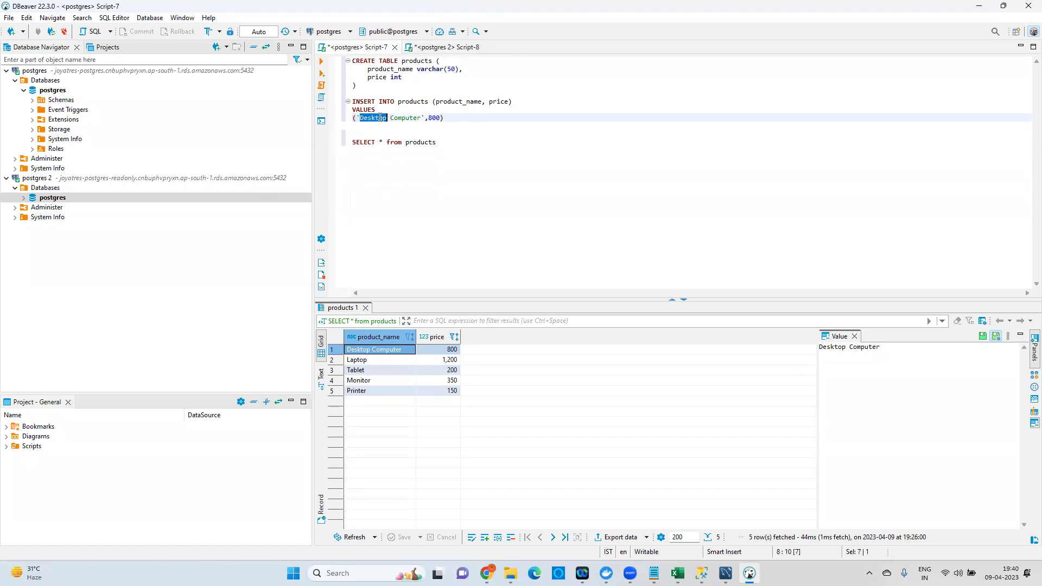
shift+click(422, 118)
key(BackSpace)
key(BackSpace)
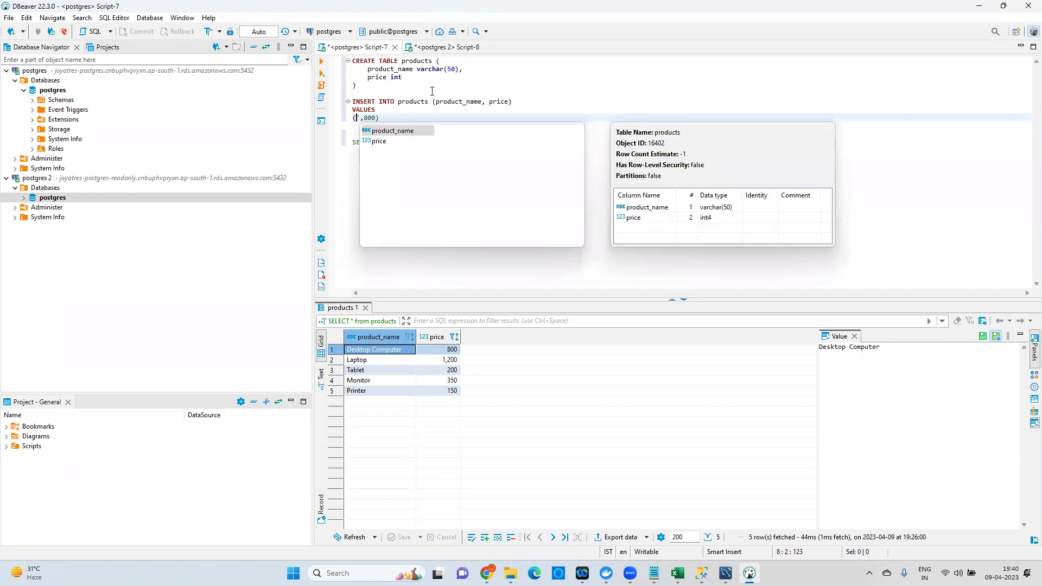
text(')
text(K)
key(BackSpace)
key(BackSpace)
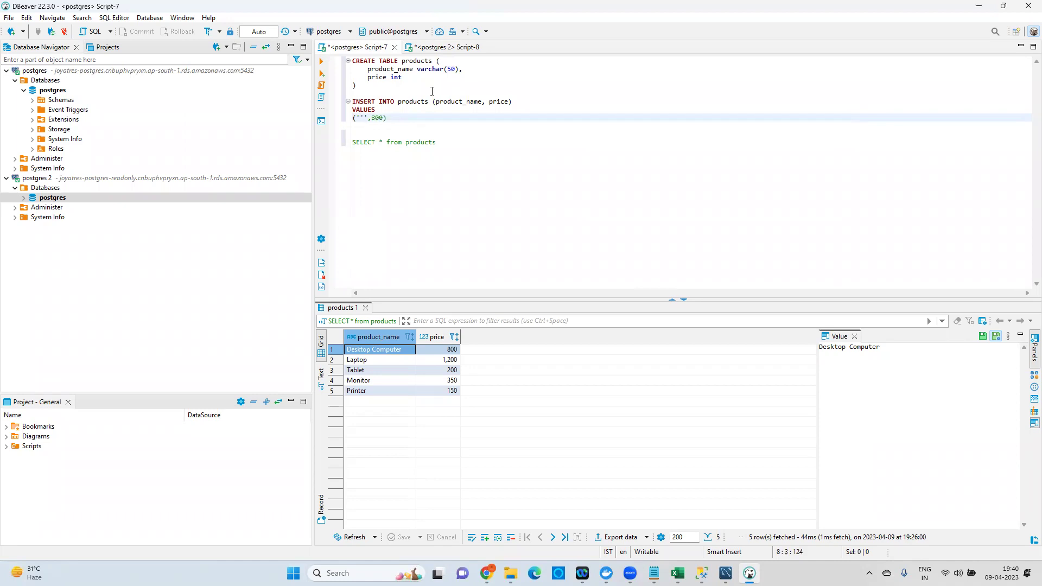
text(Wire)
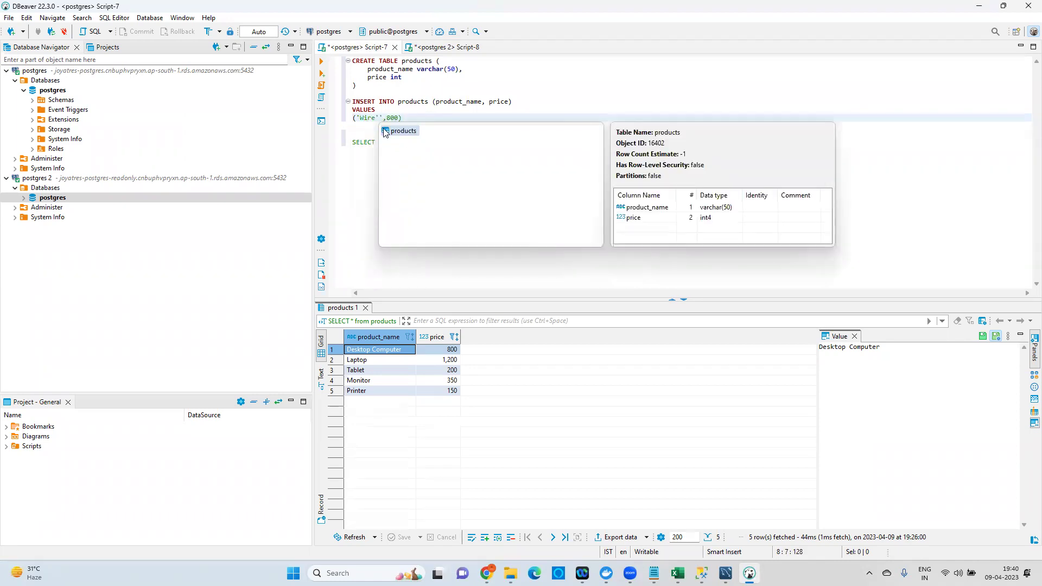
double_click(393, 118)
text(14)
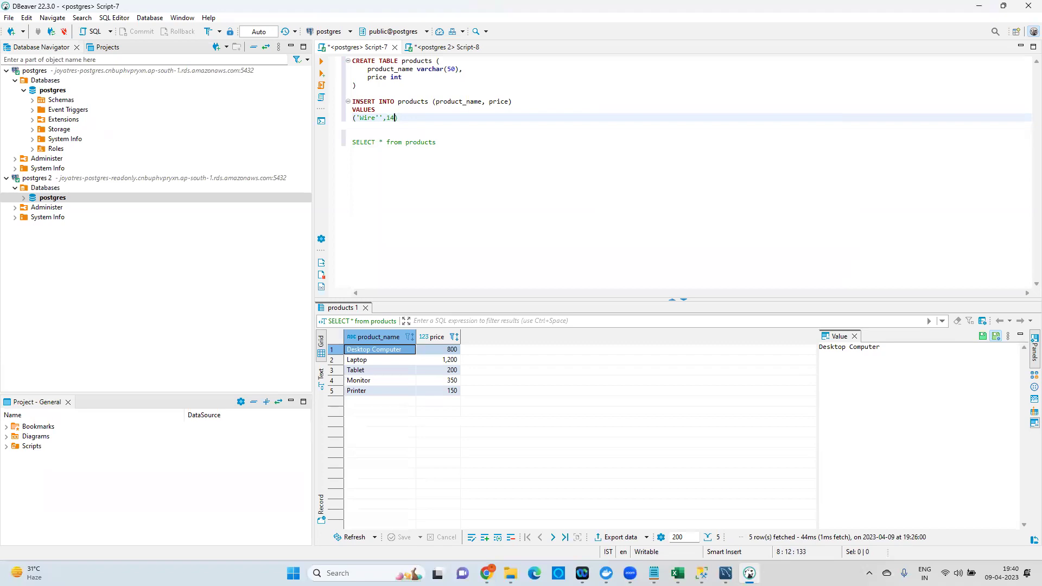
text(0)
Run the INSERT, remove the extra quote after Wire, and run the corrected statement.
drag(450, 121, 347, 101)
click(322, 65)
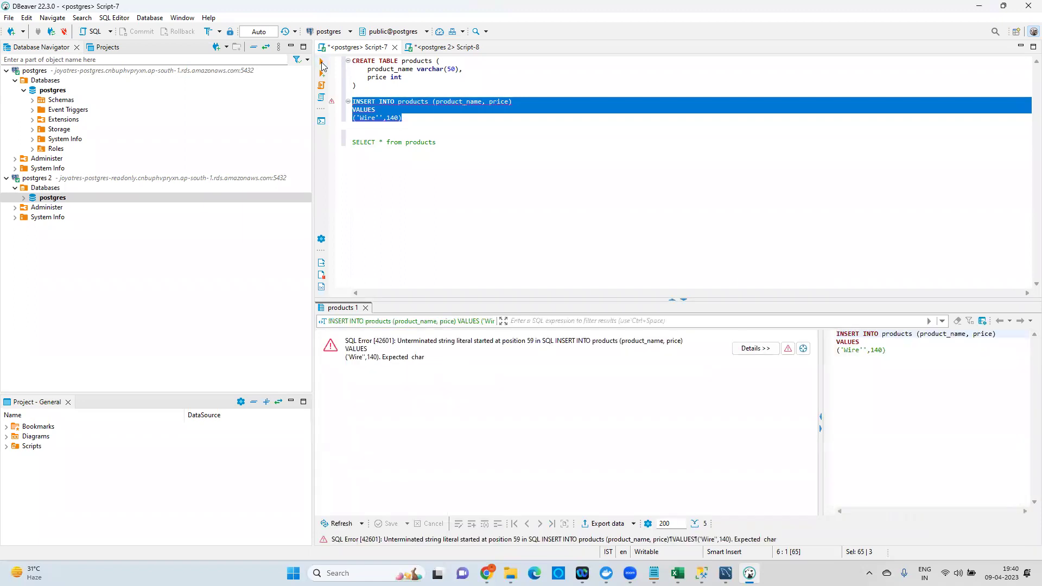
click(381, 134)
click(381, 118)
key(BackSpace)
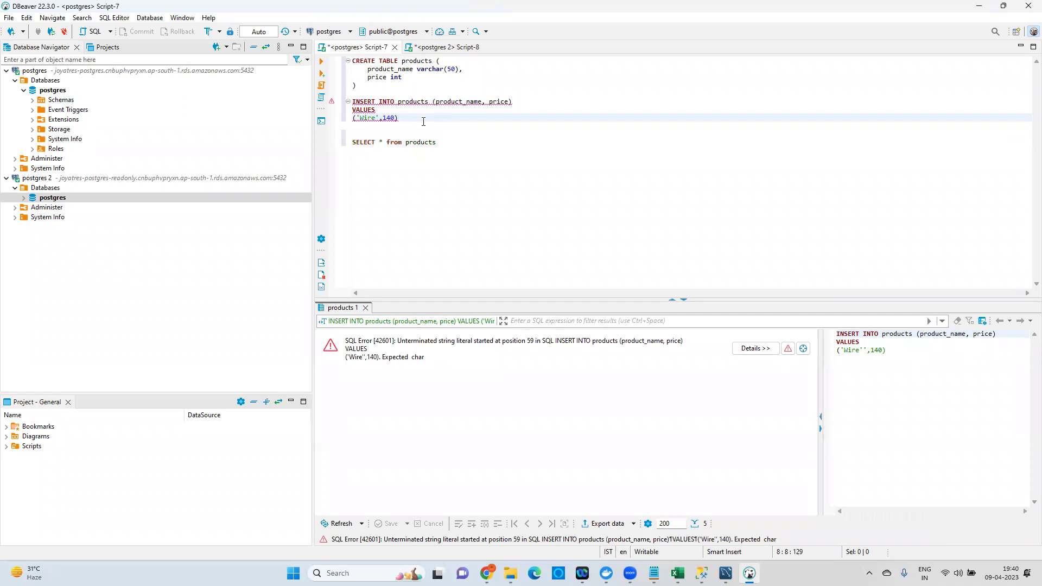
drag(380, 121, 345, 97)
click(321, 61)
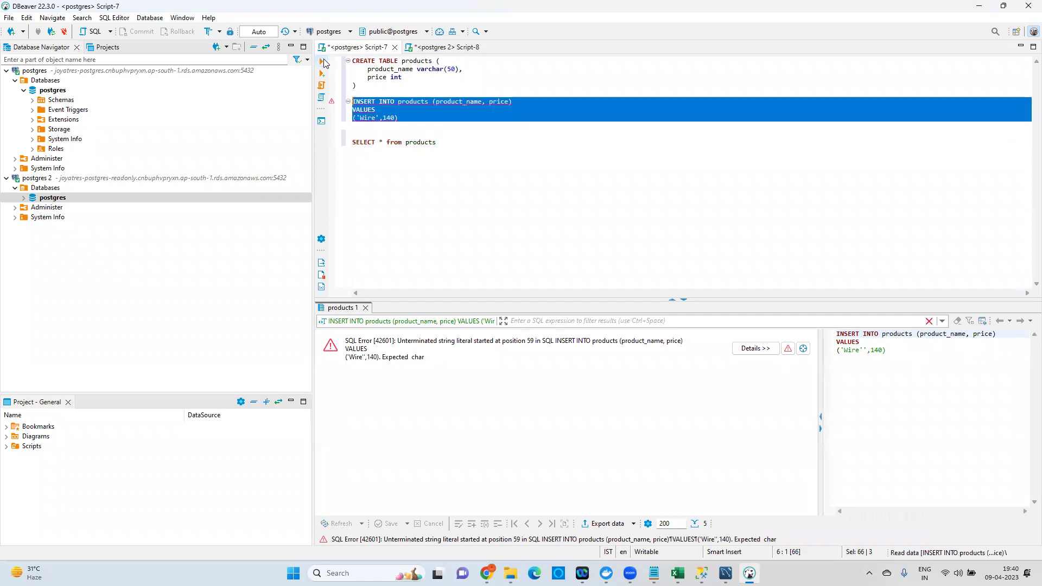
Run the products query on the primary and verify the new Wire row priced 140.
drag(456, 144, 349, 143)
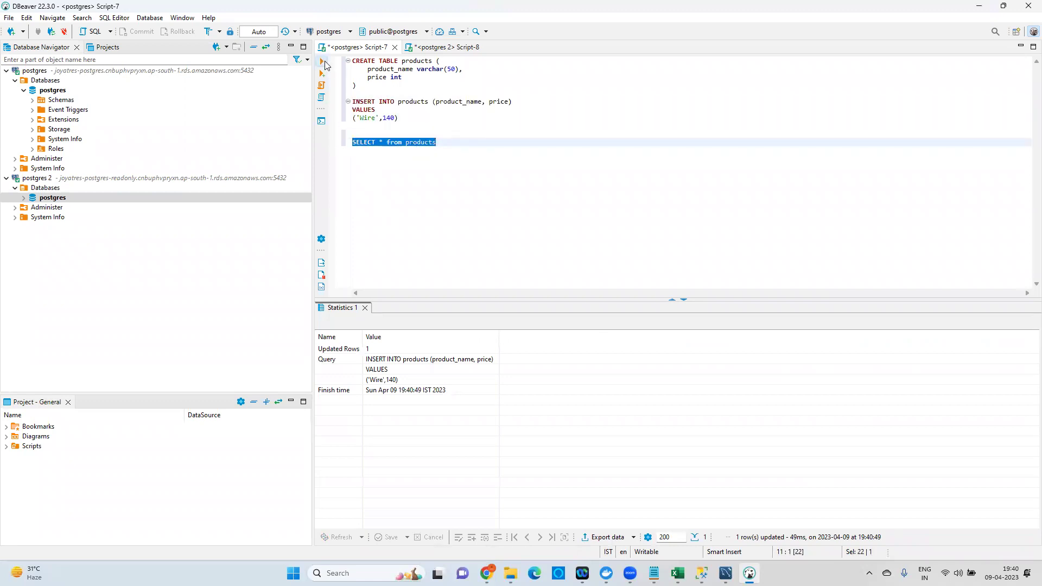
click(322, 62)
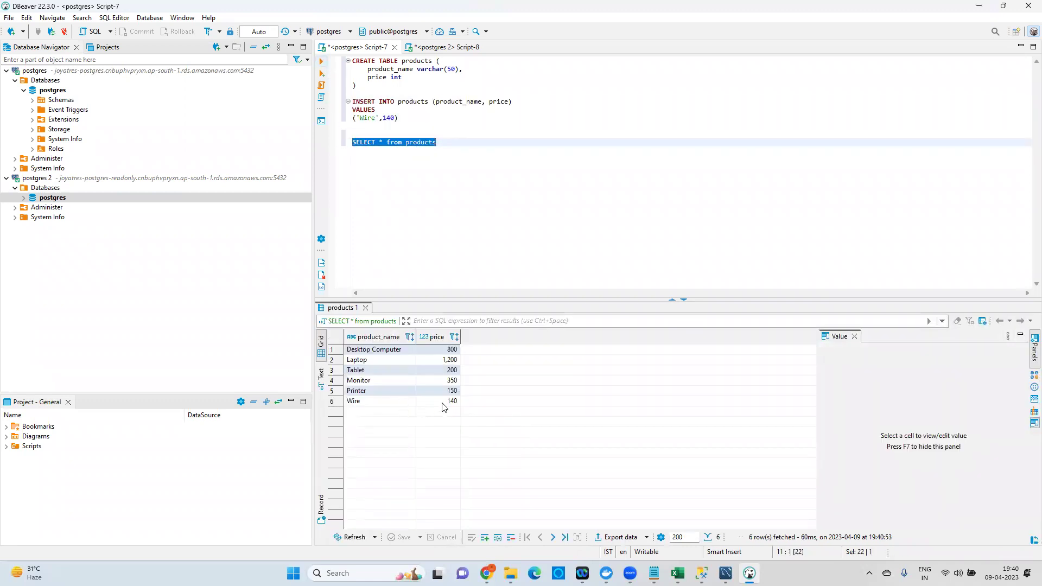
click(445, 403)
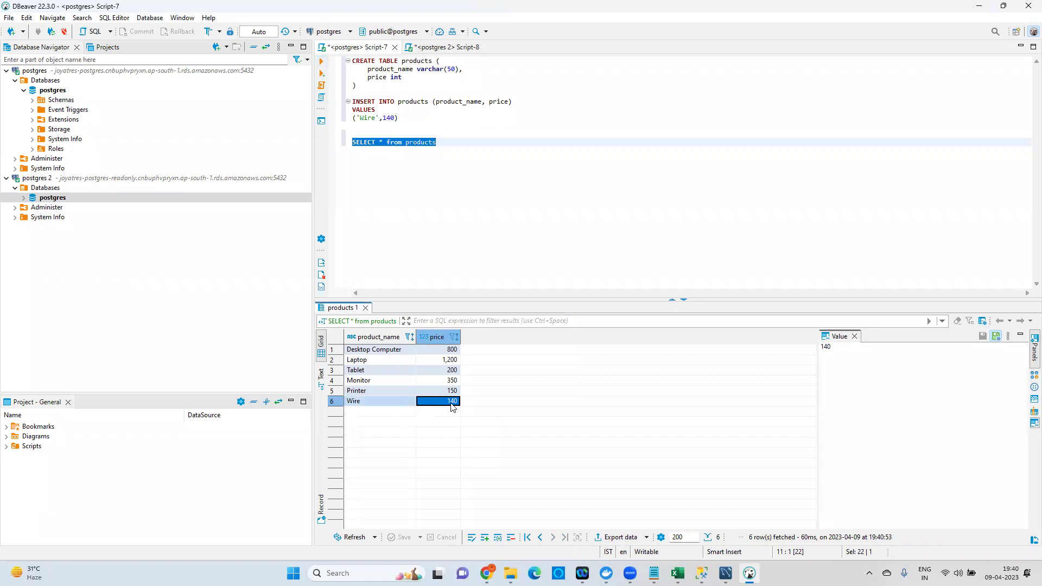
Re-run the products query in Script-8 to confirm Wire at 140, then reselect Script-7's INSERT.
click(447, 48)
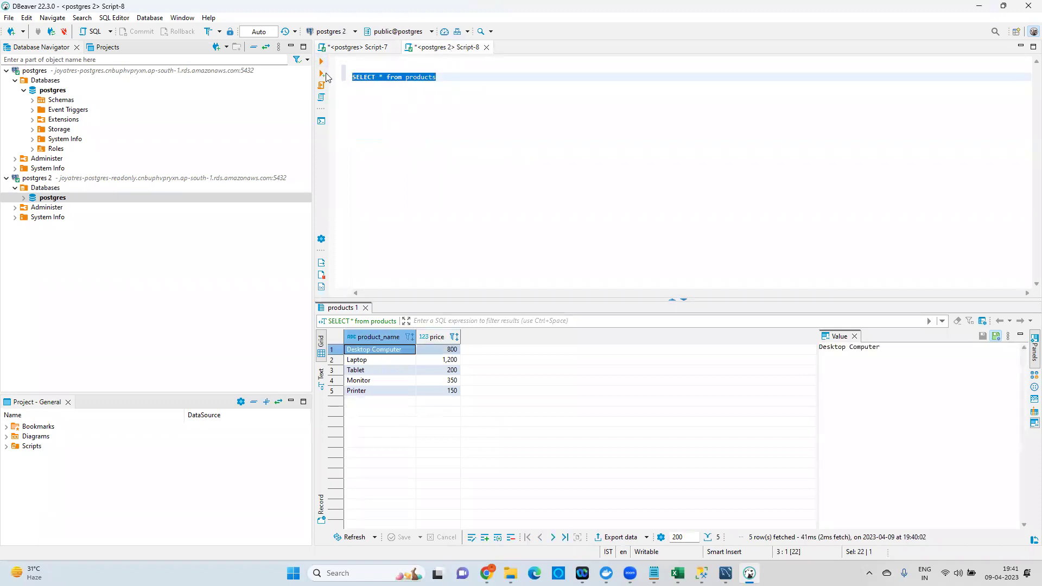
click(321, 61)
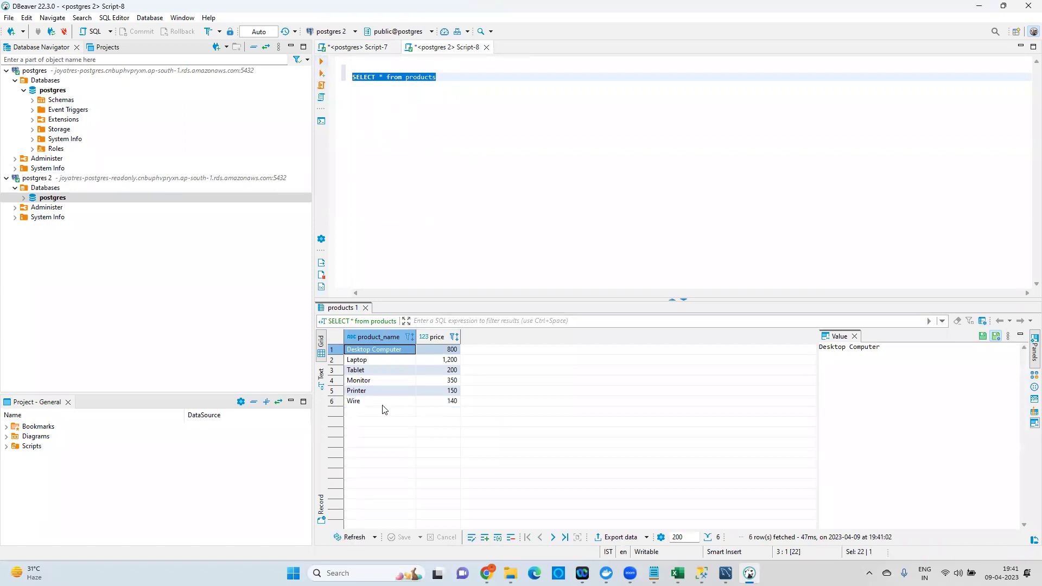
drag(367, 402, 450, 404)
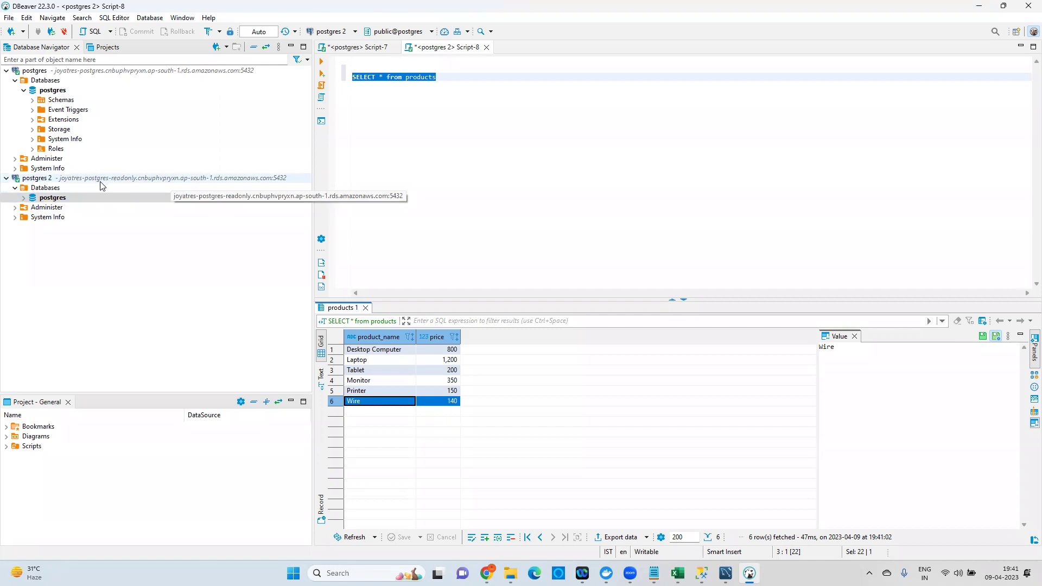
click(358, 48)
mouse_move(335, 94)
mouse_down()
mouse_move(334, 118)
mouse_move(334, 99)
mouse_up()
key(ctrl+c)
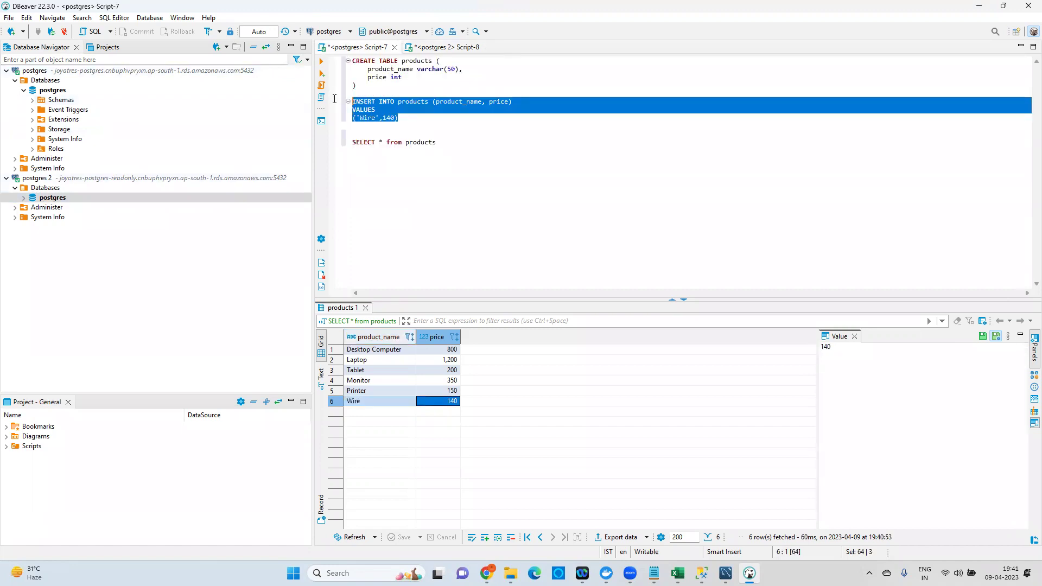
Paste the INSERT into the replica's Script-8 and change its values to ('Buttons', 170).
click(442, 47)
click(478, 75)
key(Return)
key(Return)
key(Return)
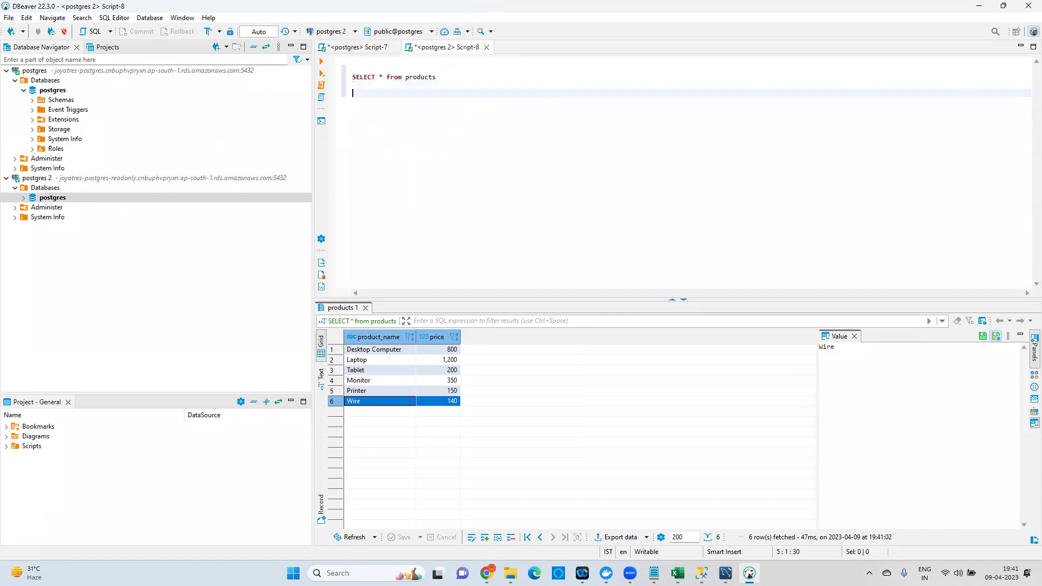
key(ctrl+v)
double_click(374, 120)
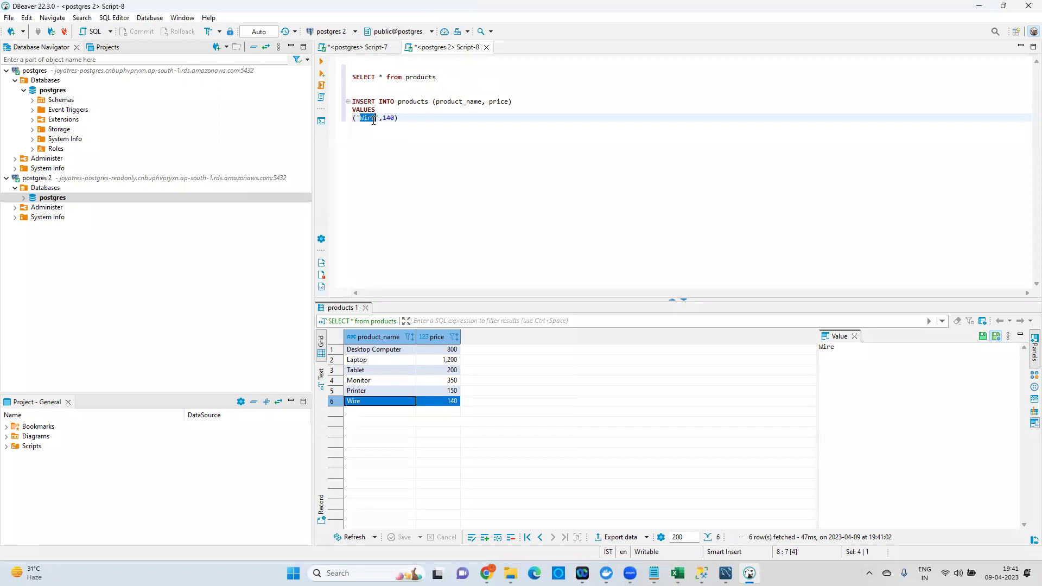
text(Buttons)
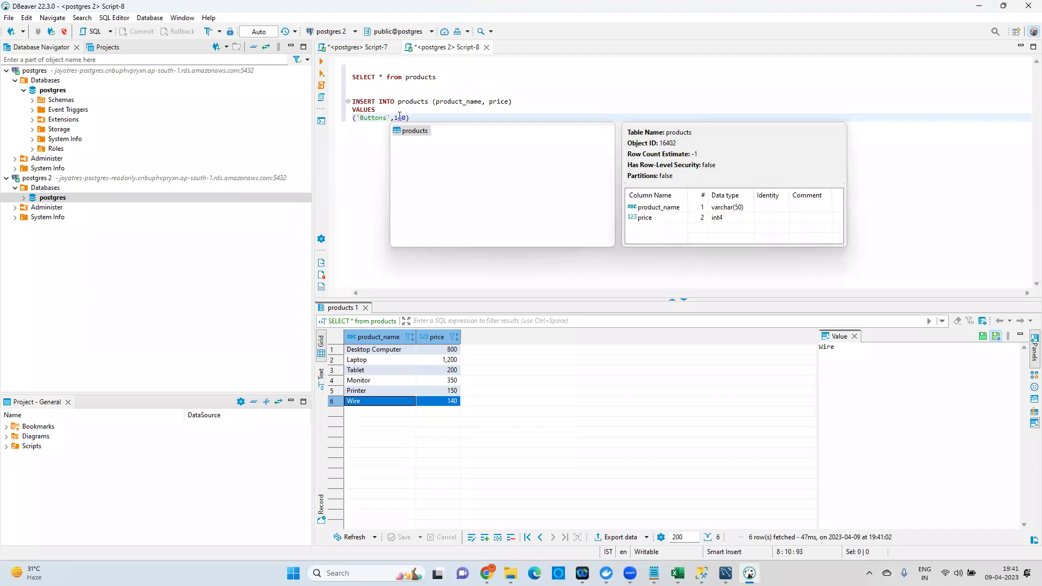
double_click(399, 116)
text(170)
Run the Buttons INSERT on the replica and read the read-only transaction error.
drag(422, 124, 331, 102)
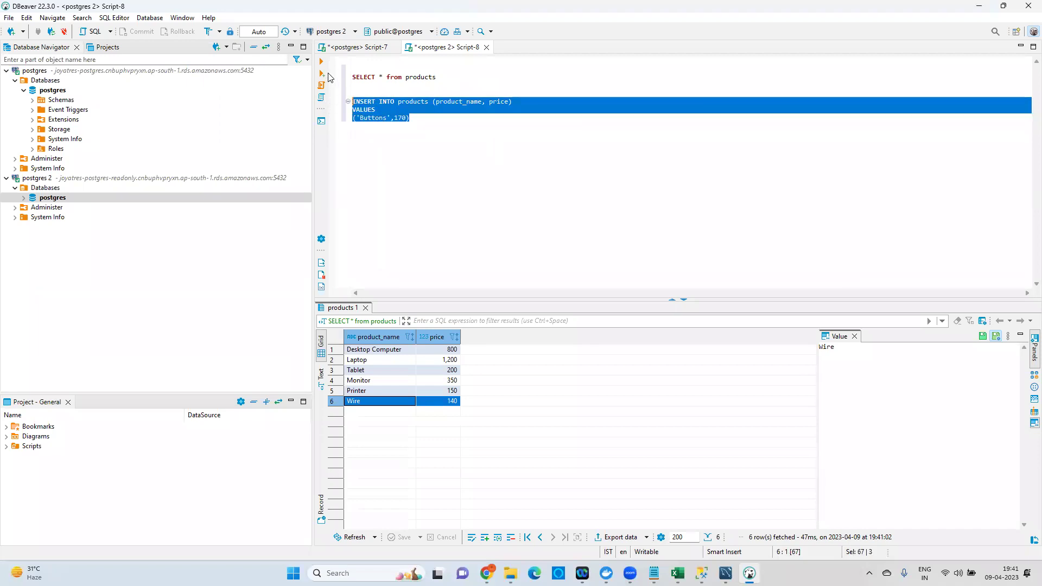
click(322, 62)
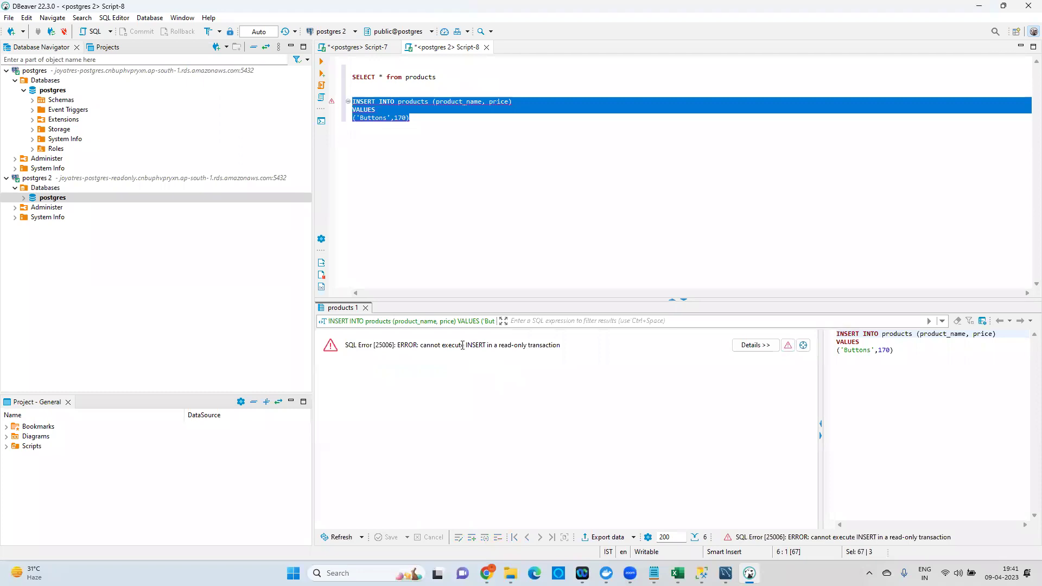
drag(462, 345, 553, 352)
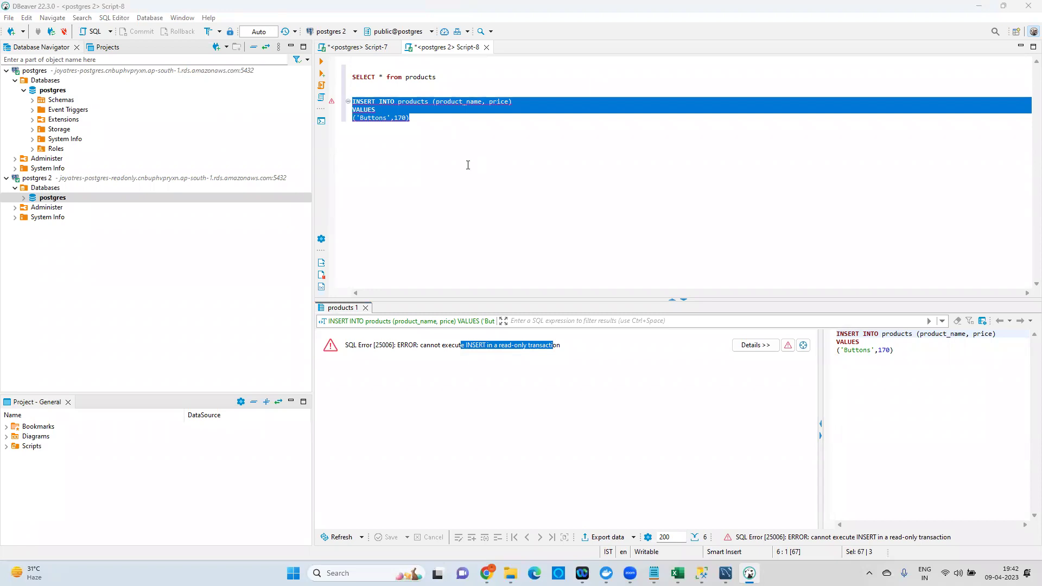
Insert product ABC priced 120 on the primary database from Script-7.
click(358, 47)
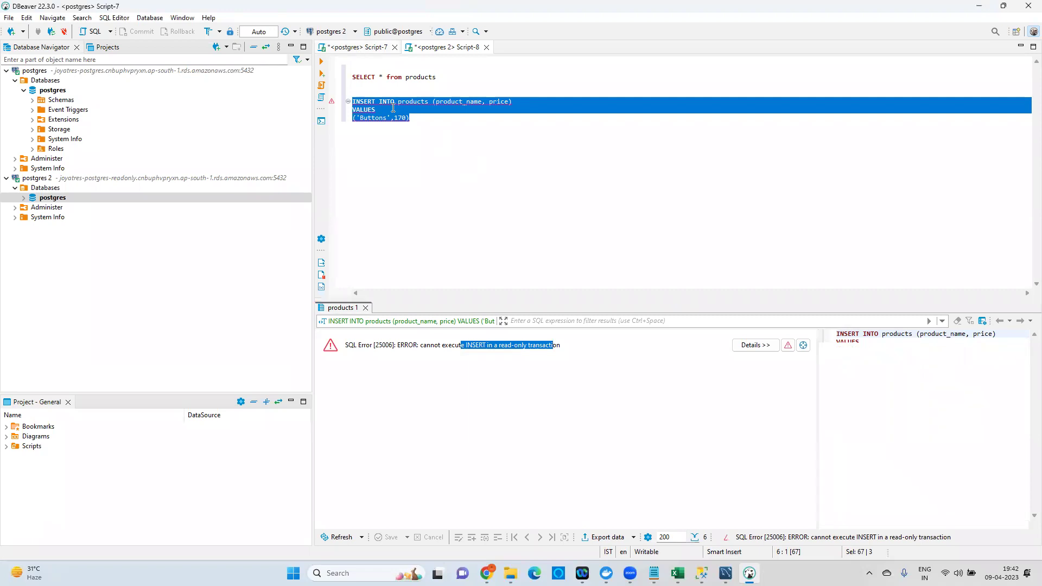
double_click(368, 118)
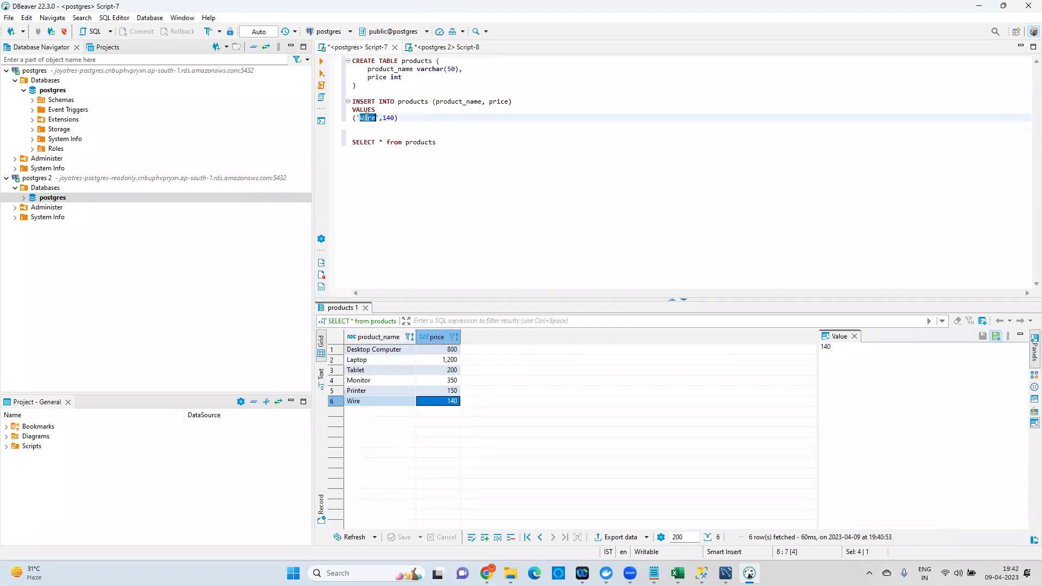
text(ABC)
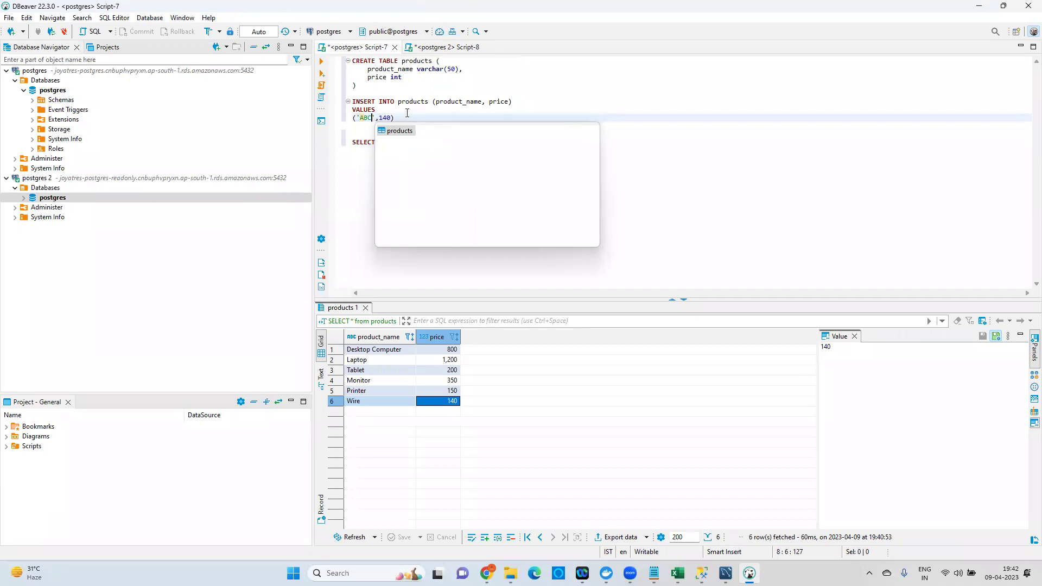
click(388, 118)
key(BackSpace)
key(BackSpace)
text(20)
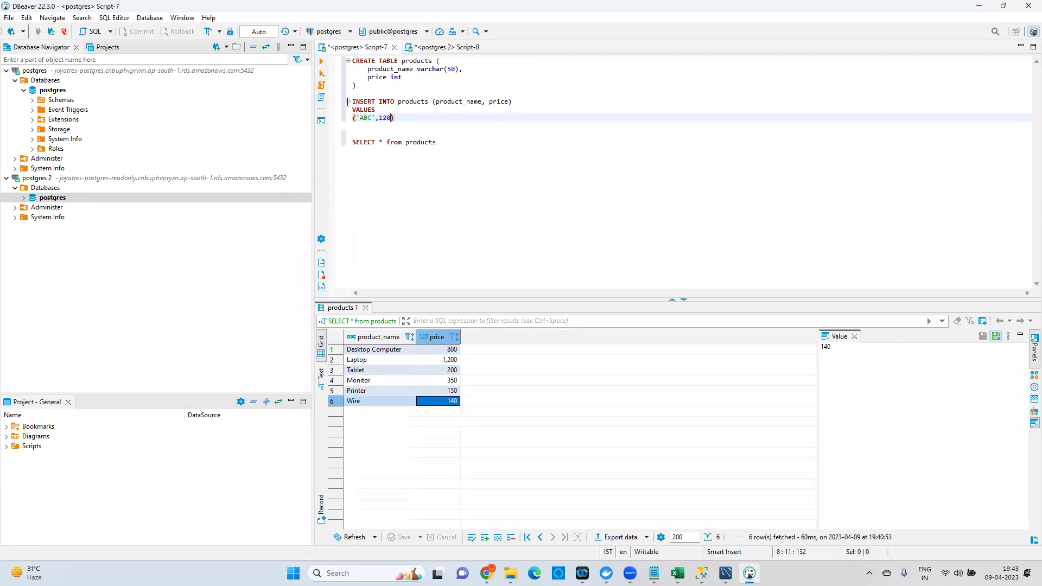
key(alt+shift+Up)
click(323, 63)
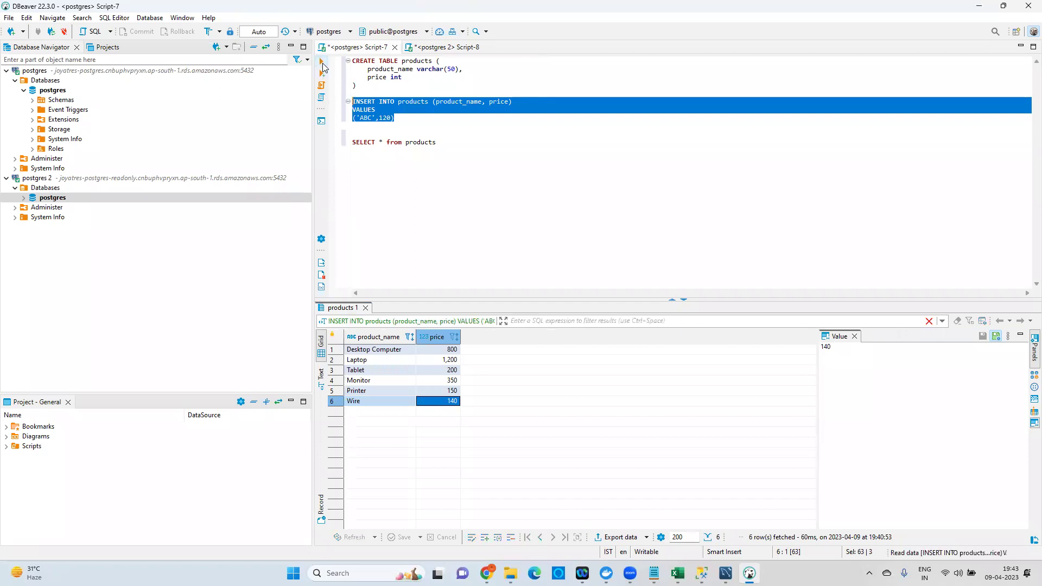
Run SELECT * from products on the replica to see ABC among 7 rows.
click(436, 47)
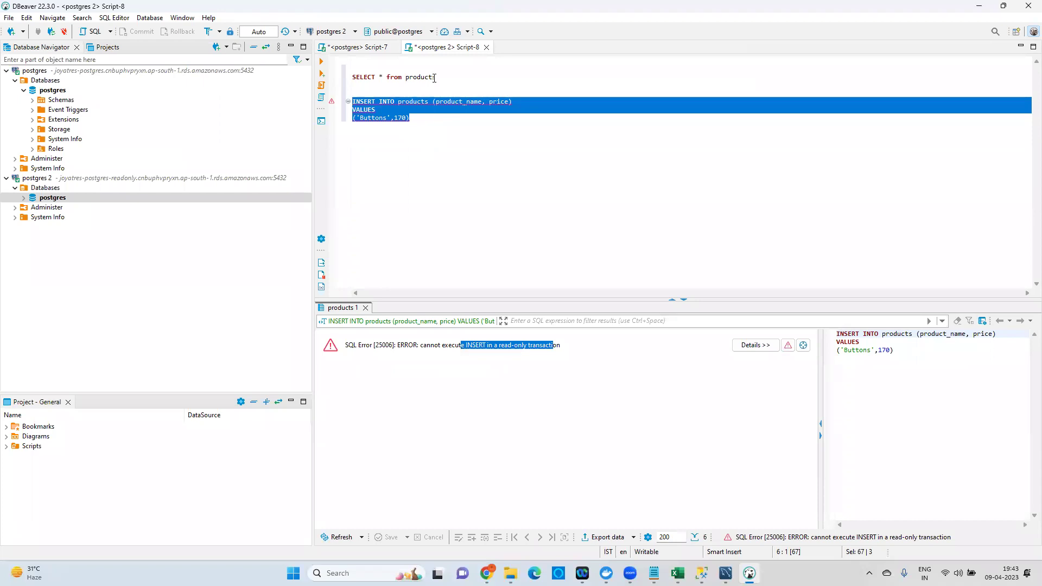
drag(436, 77, 348, 77)
click(322, 63)
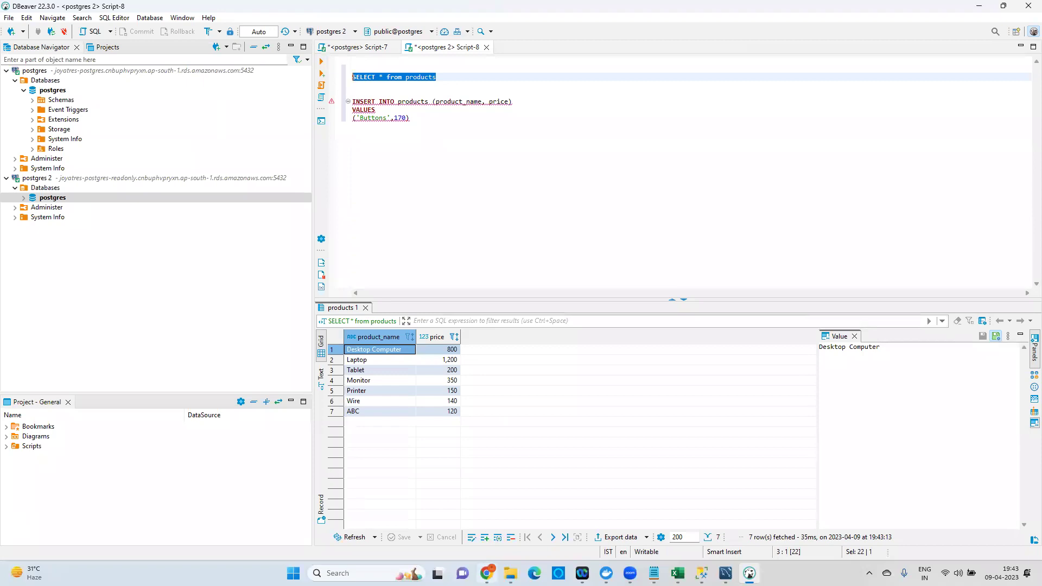
Return Chrome to the RDS dashboard showing 4 of 20 DB instances in Mumbai.
click(487, 573)
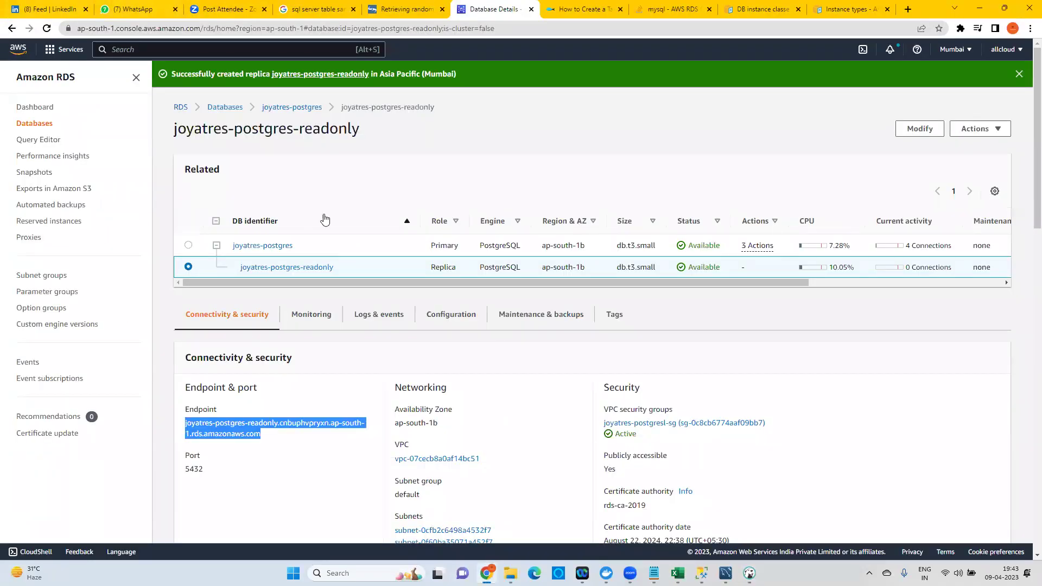
click(233, 108)
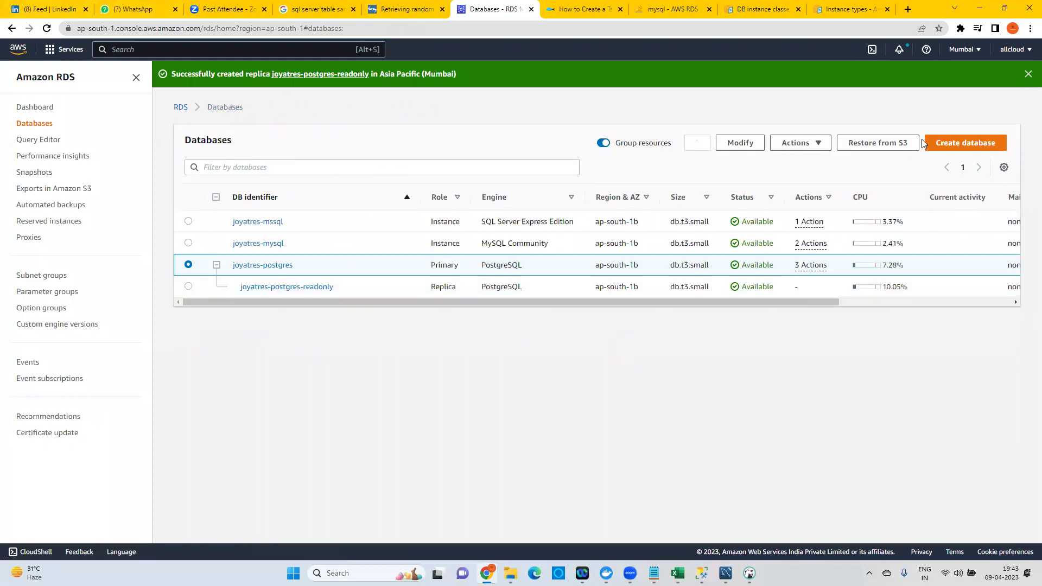
click(966, 142)
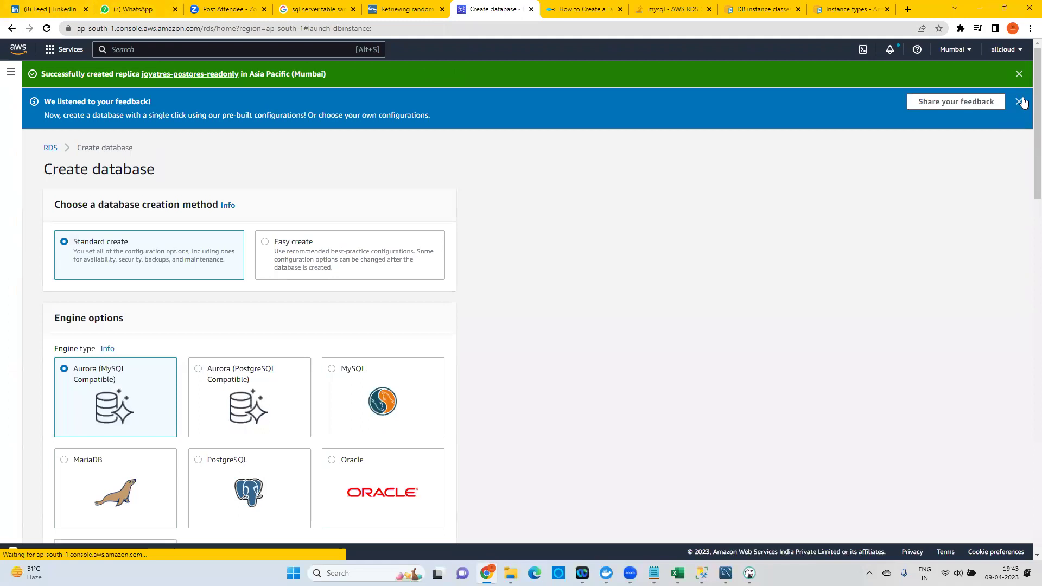
click(1019, 74)
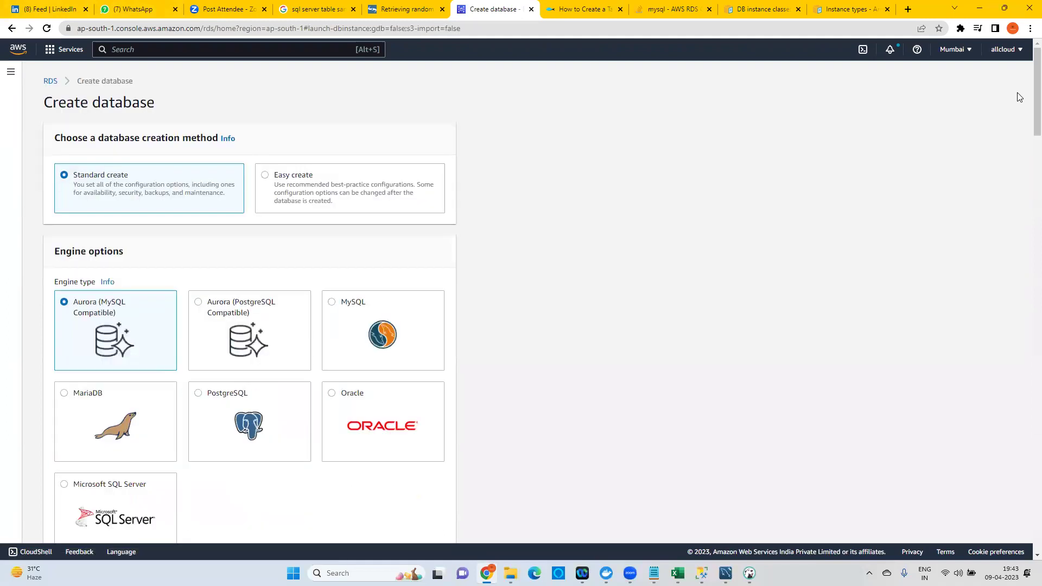
click(48, 82)
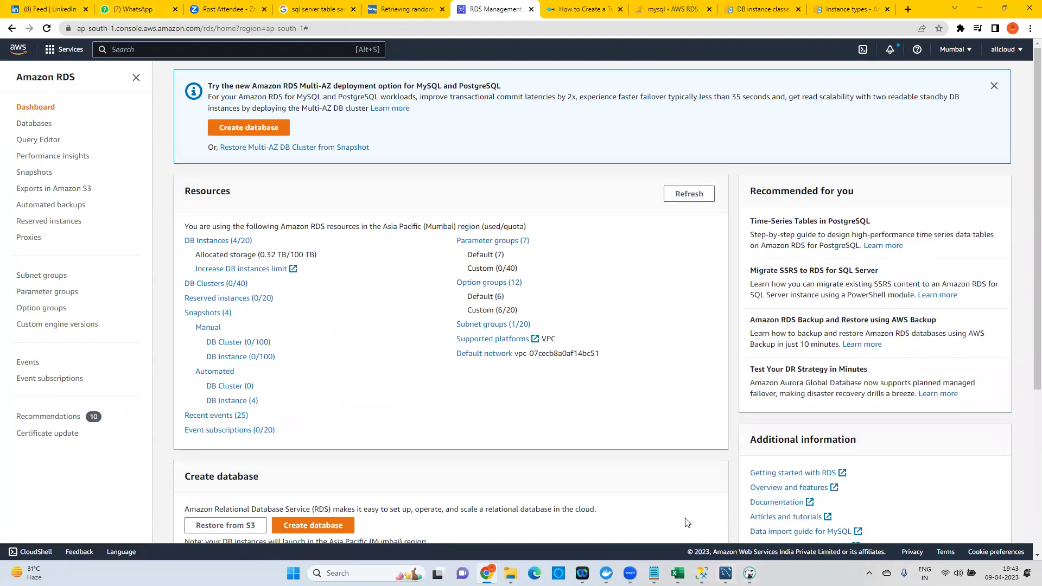
Switch back to DBeaver to view the replica's 7-row products result ending in ABC.
key(alt+Tab)
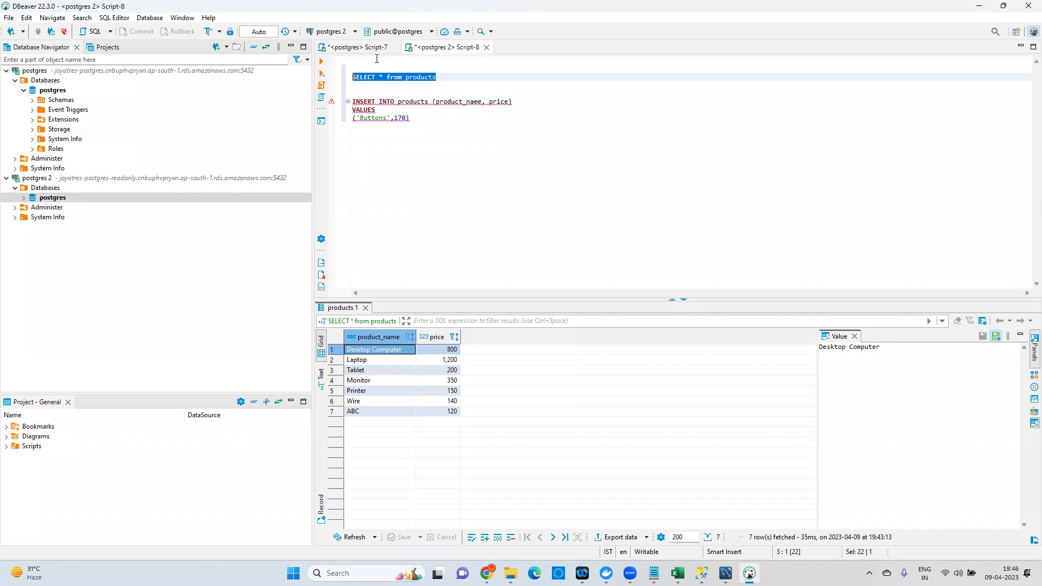
click(357, 48)
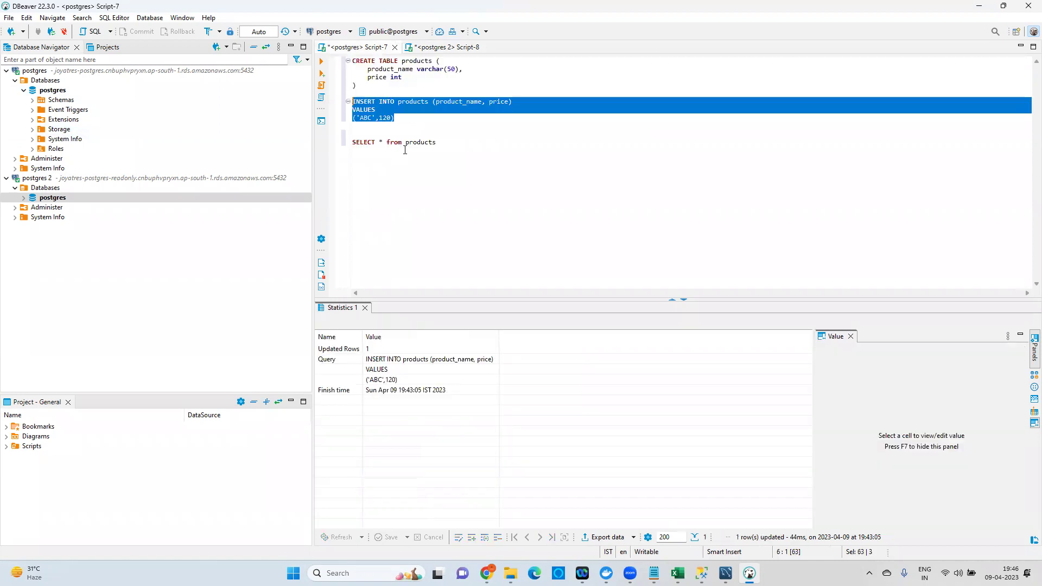
click(443, 48)
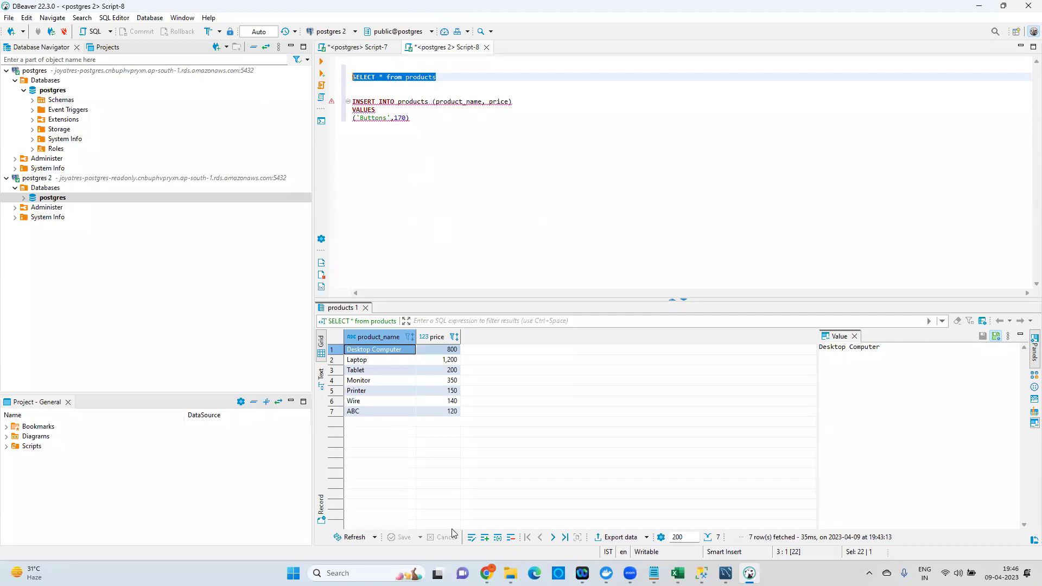
mouse_move(479, 575)
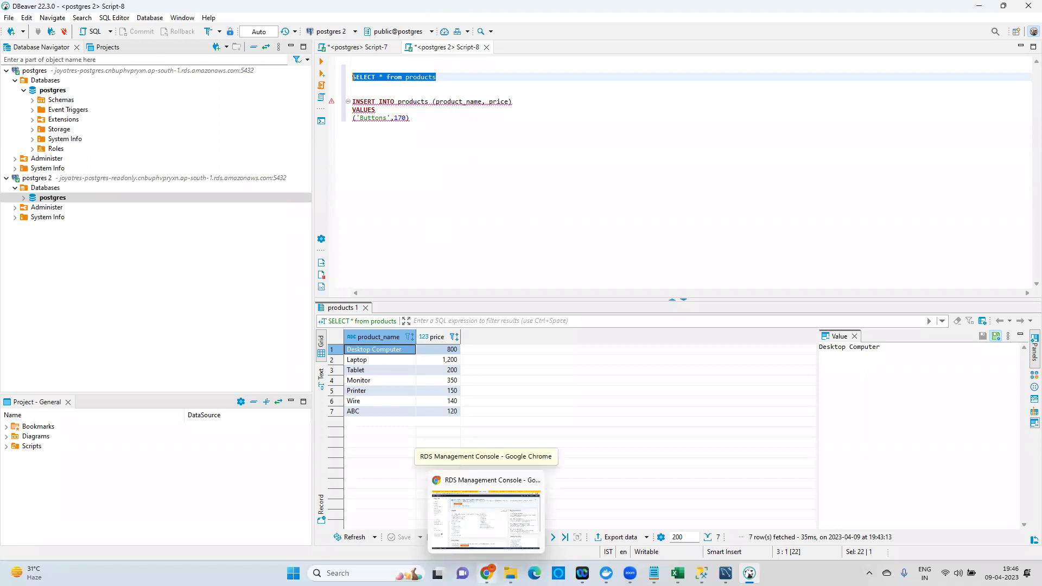
Choose Promote for the joyatres-postgres-readonly replica from the Databases list's Actions.
click(486, 518)
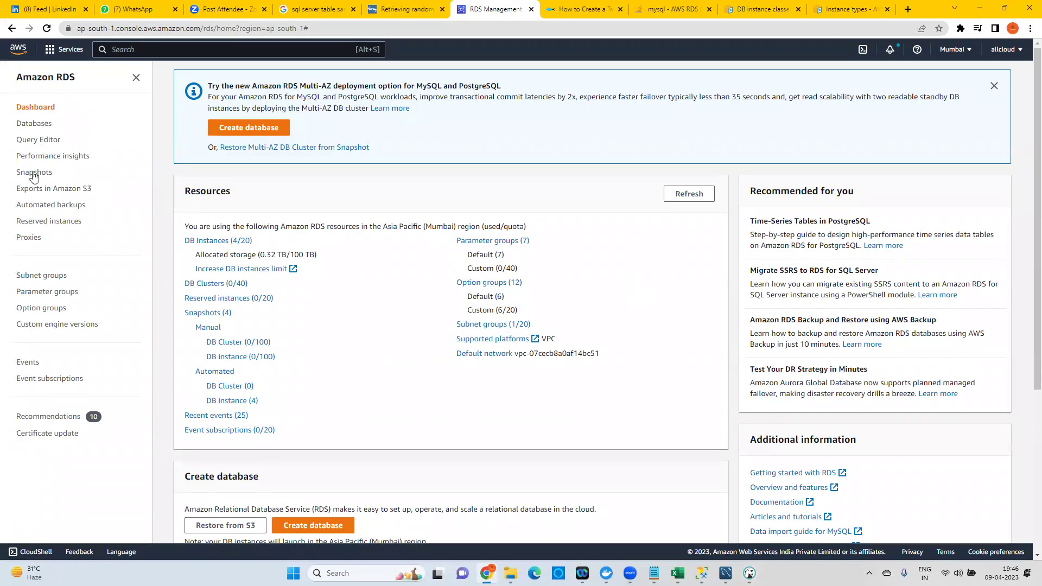
click(35, 126)
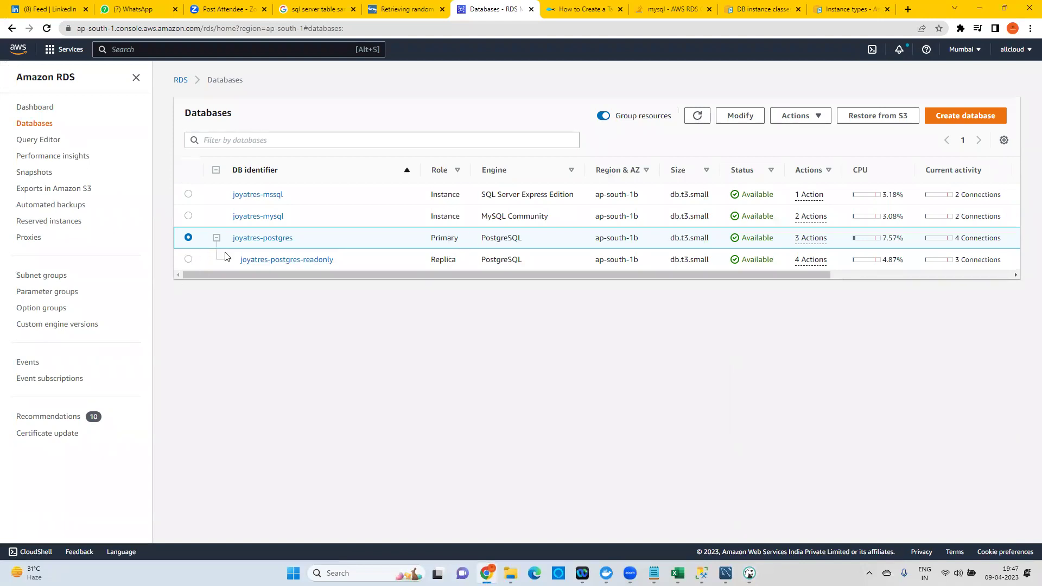
click(188, 262)
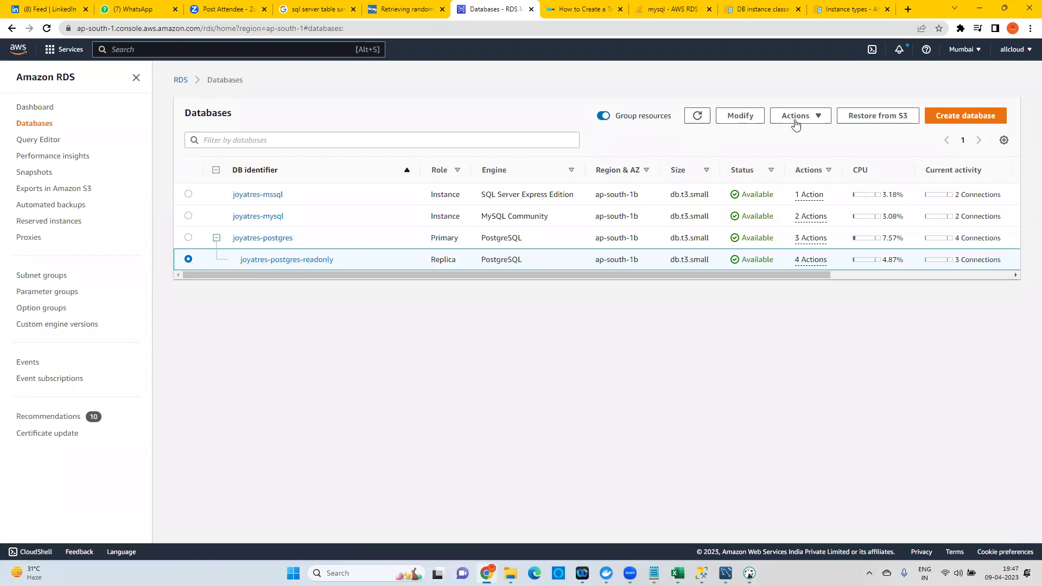
click(819, 118)
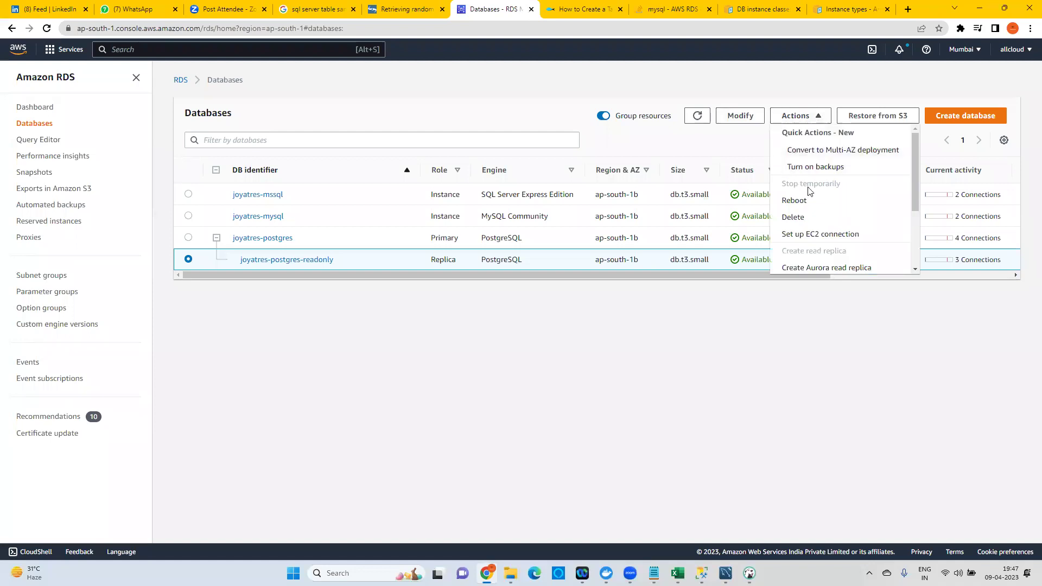
scroll(824, 213, down, 1)
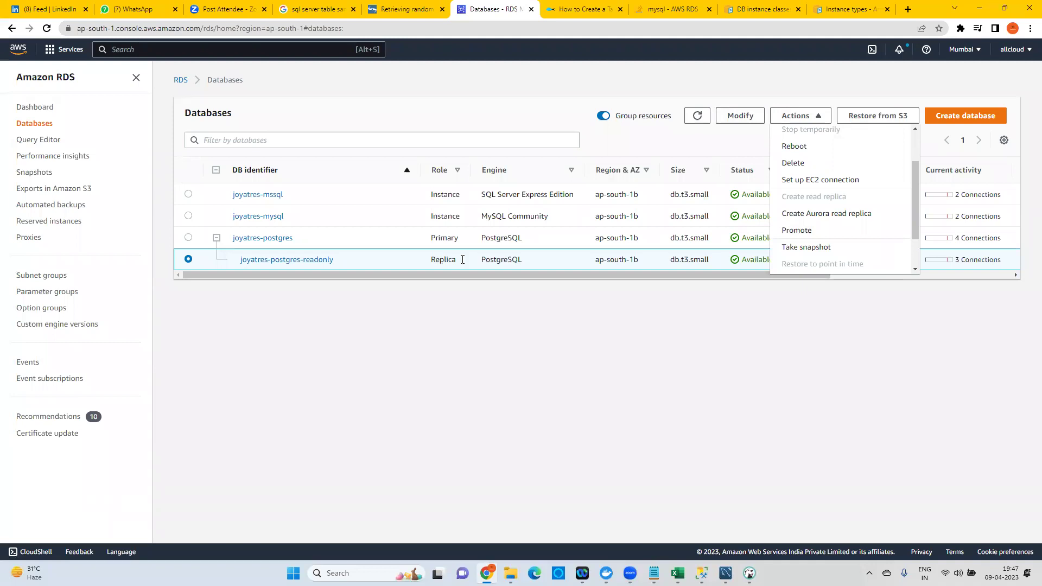
click(820, 231)
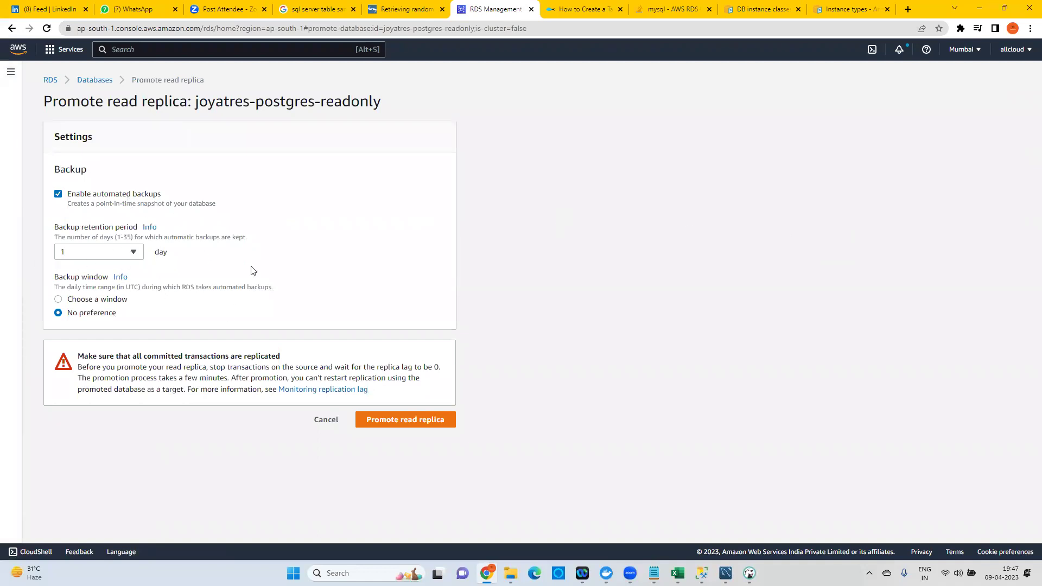
Turn off automated backups and confirm promoting joyatres-postgres-readonly.
click(100, 197)
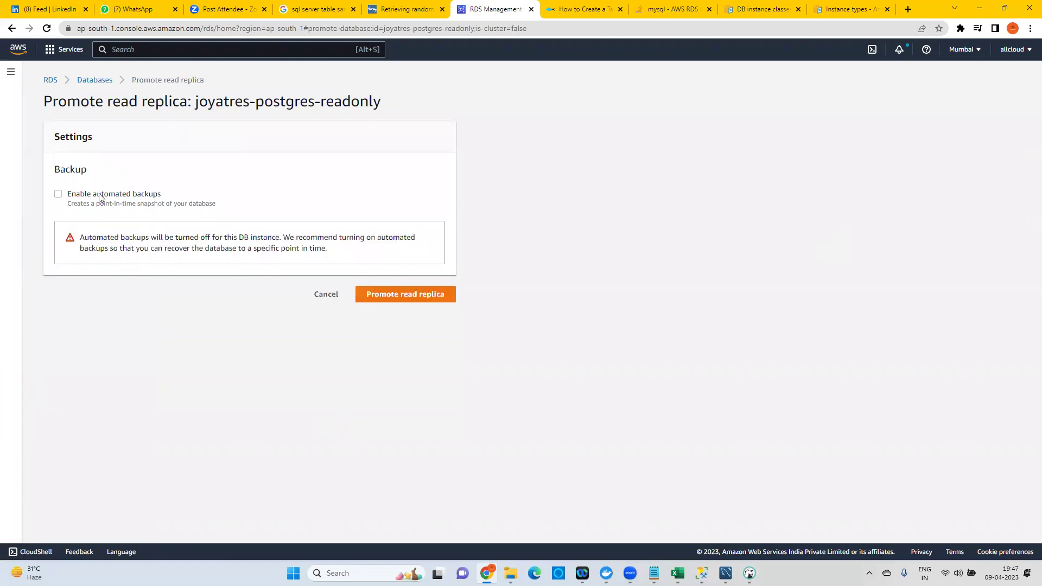
click(424, 298)
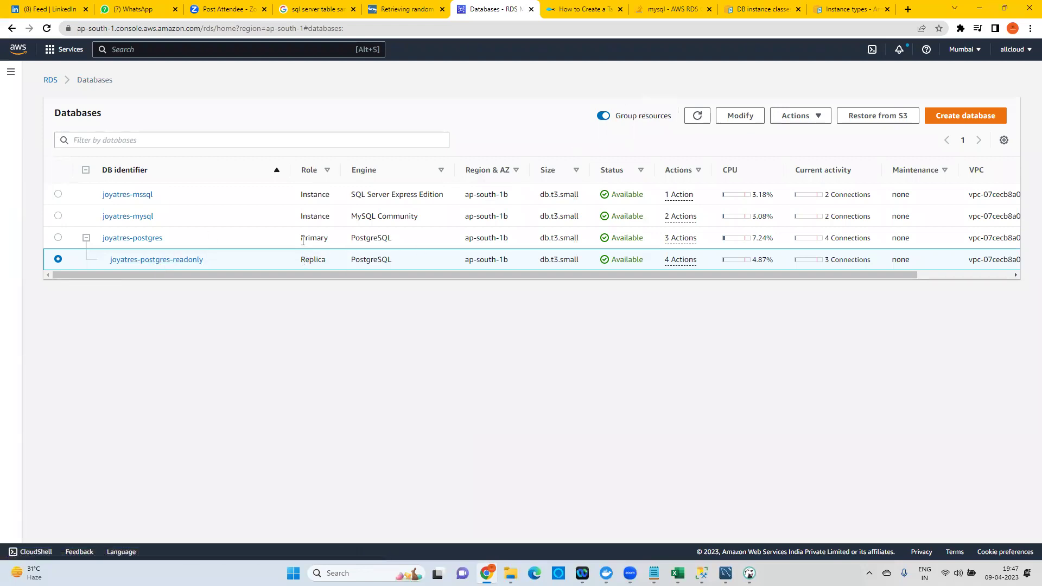
Refresh the Databases list until joyatres-postgres-readonly shows as an Instance and both read Modifying.
drag(300, 263, 330, 261)
click(698, 115)
click(689, 117)
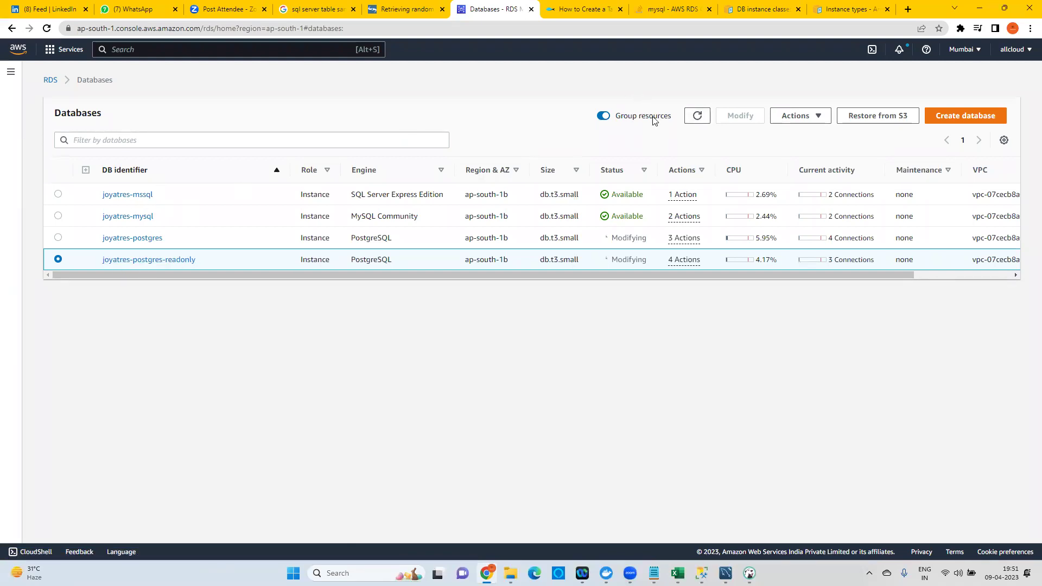
Refresh the Databases list twice until joyatres-postgres shows Available and the read-only replica Rebooting.
click(697, 116)
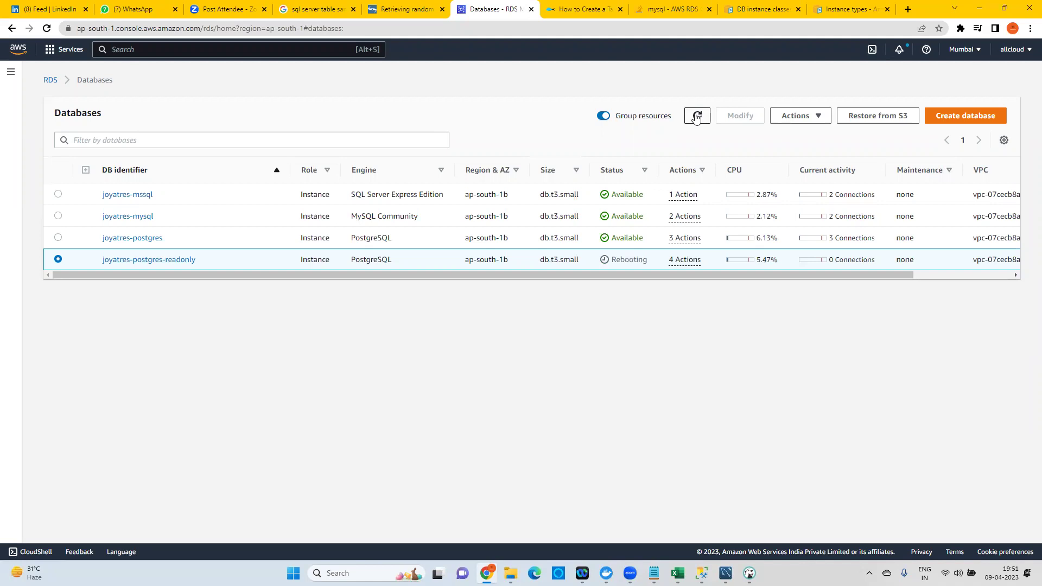
click(697, 116)
Start a new database and choose the MySQL engine.
click(973, 119)
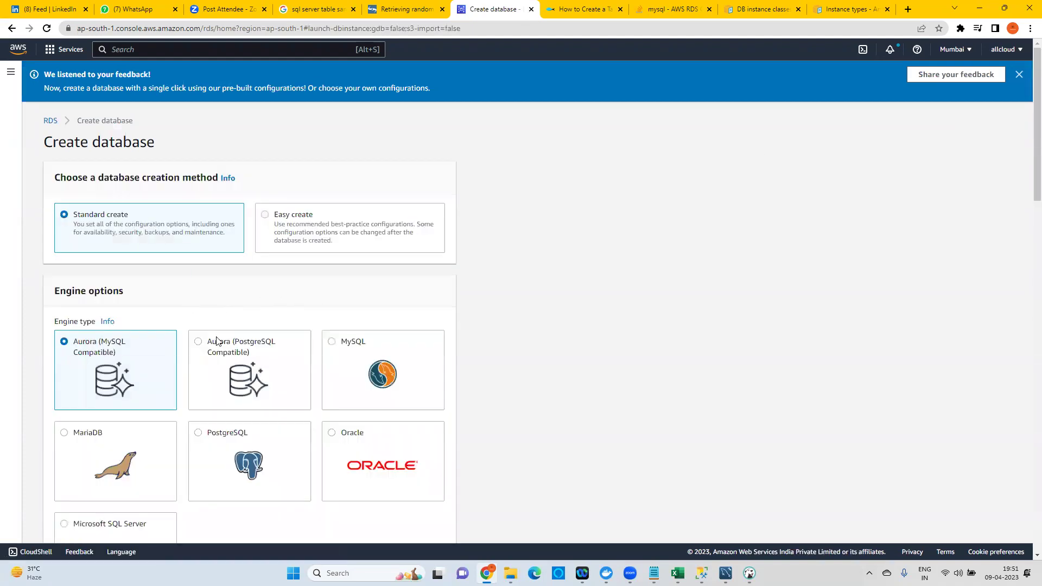
scroll(142, 349, down, 5)
scroll(157, 337, down, 5)
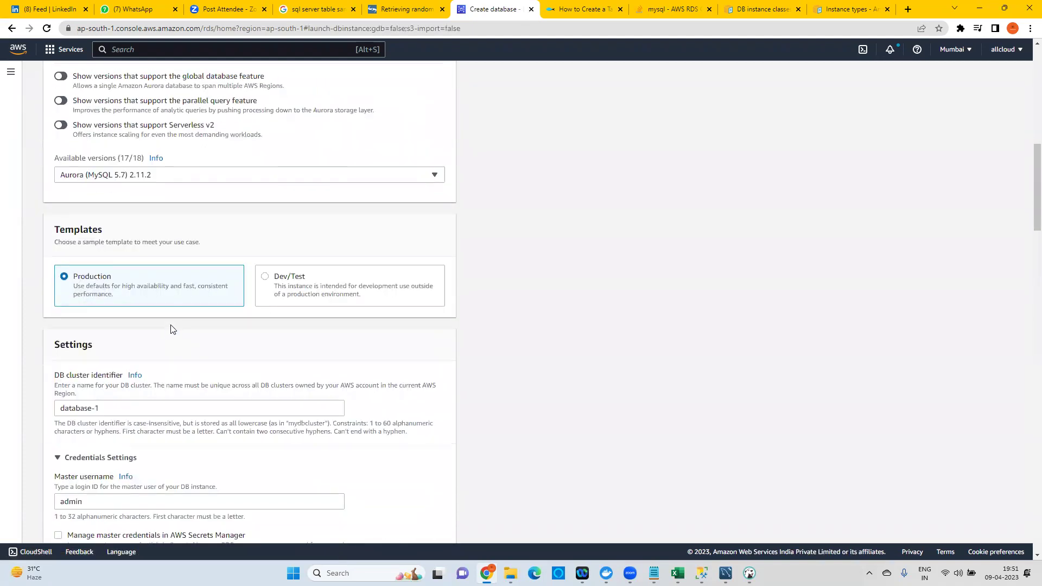
scroll(163, 304, up, 9)
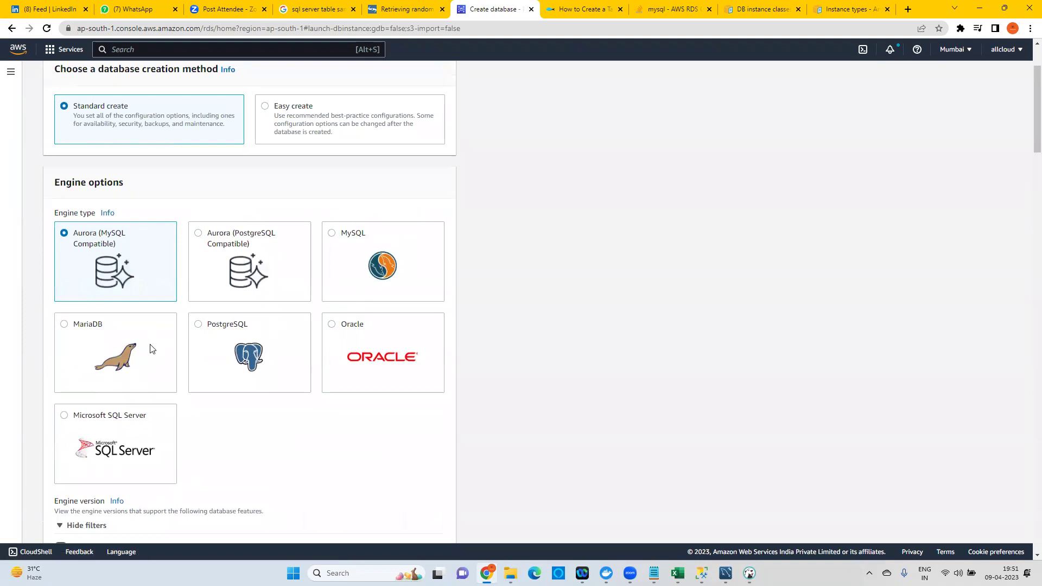
click(342, 248)
Pick the Multi-AZ DB instance deployment option, then return to the RDS dashboard.
scroll(318, 328, down, 7)
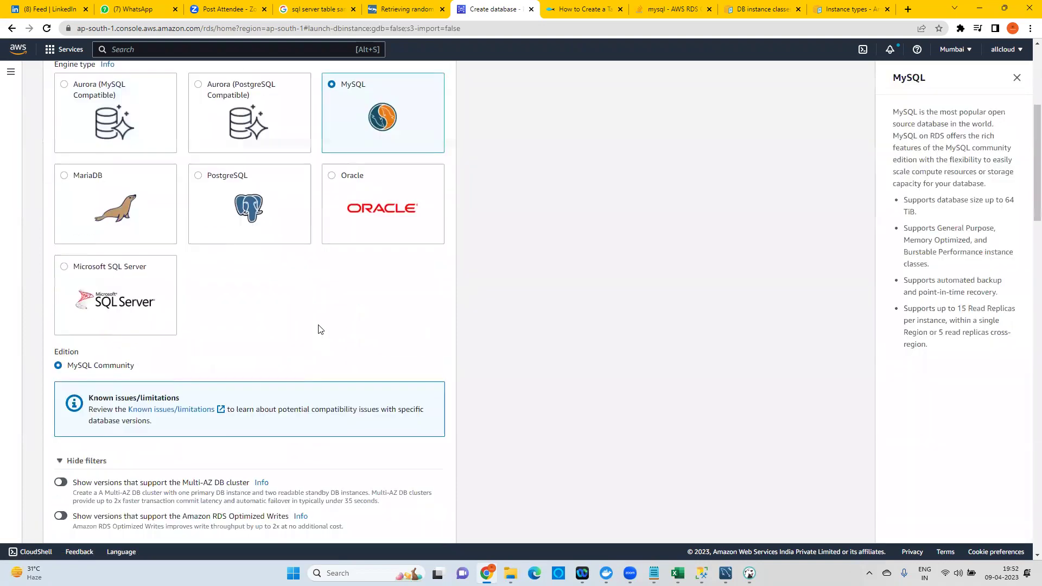
scroll(319, 327, down, 3)
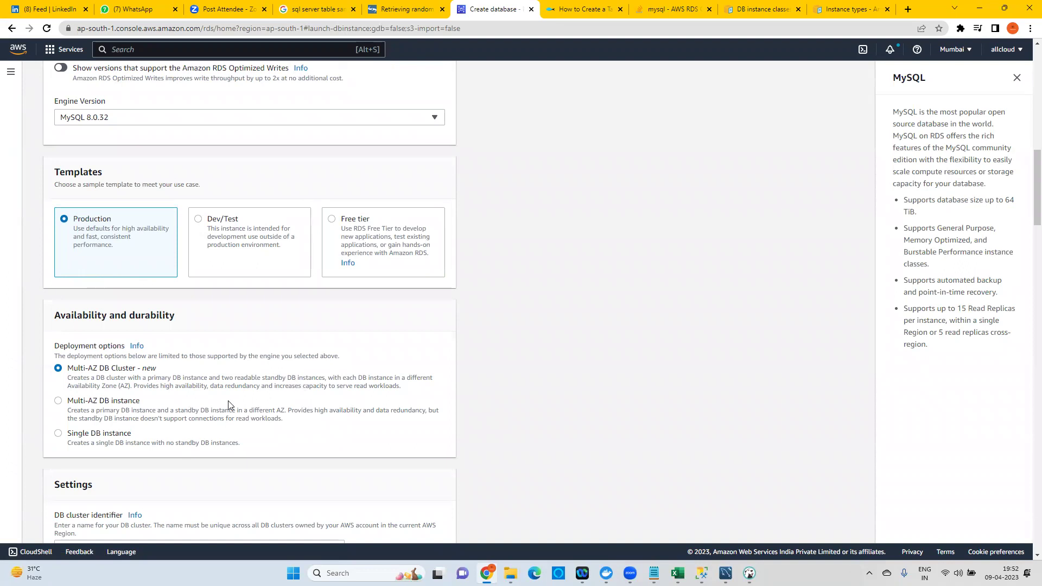
click(99, 405)
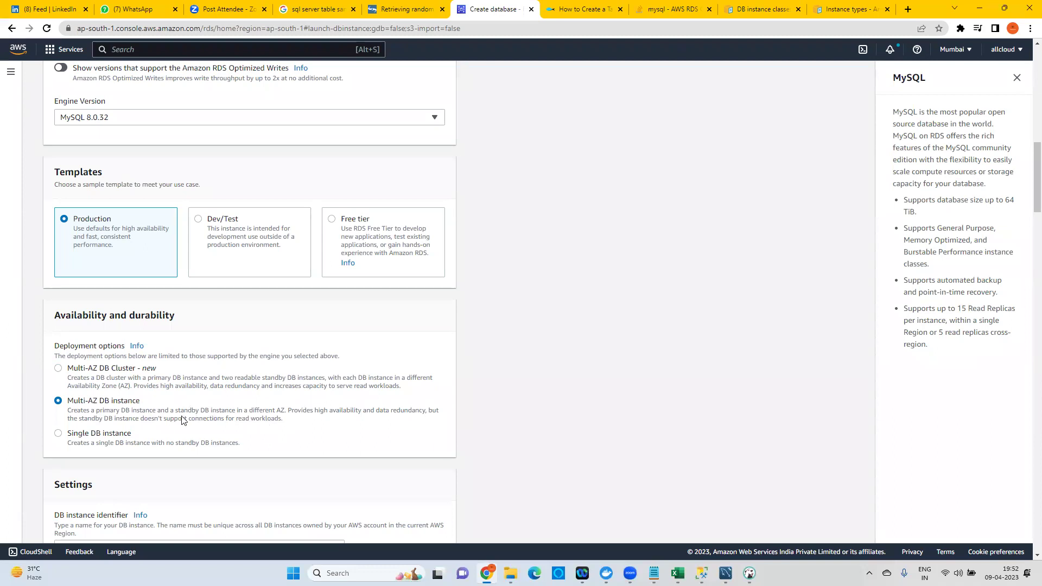
scroll(181, 419, up, 10)
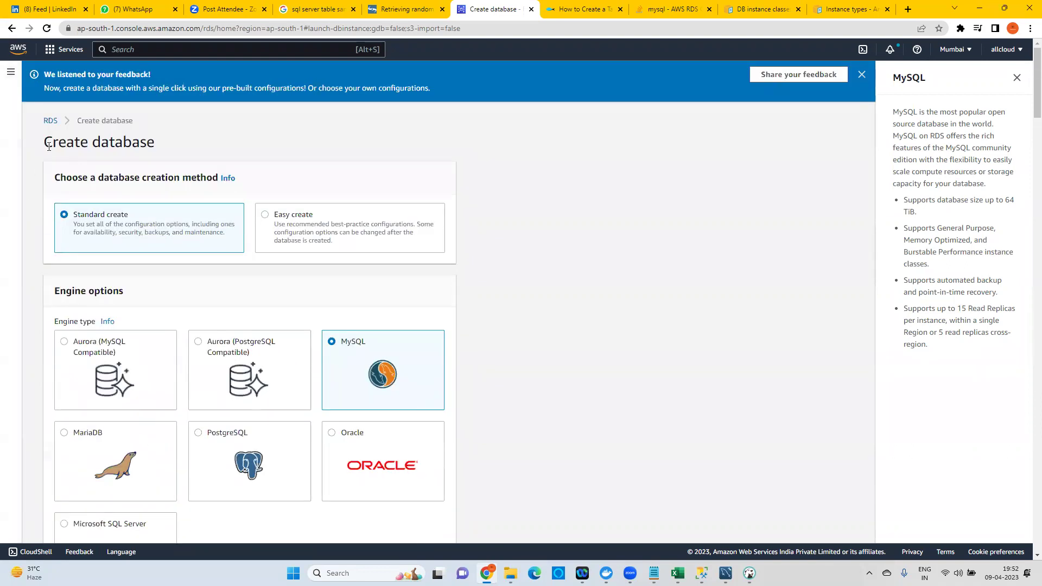
click(48, 124)
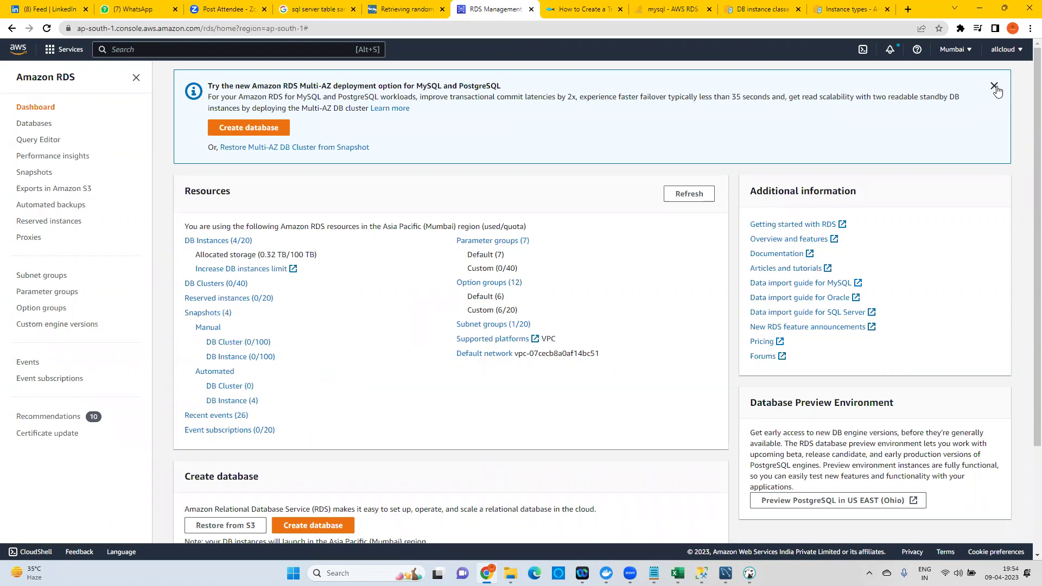
click(908, 9)
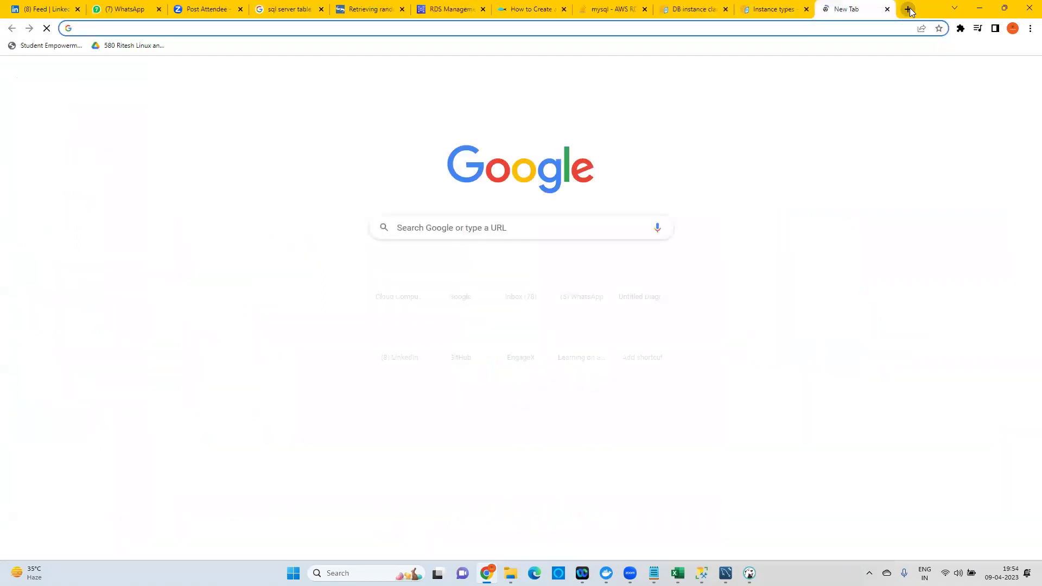
text(blue gree)
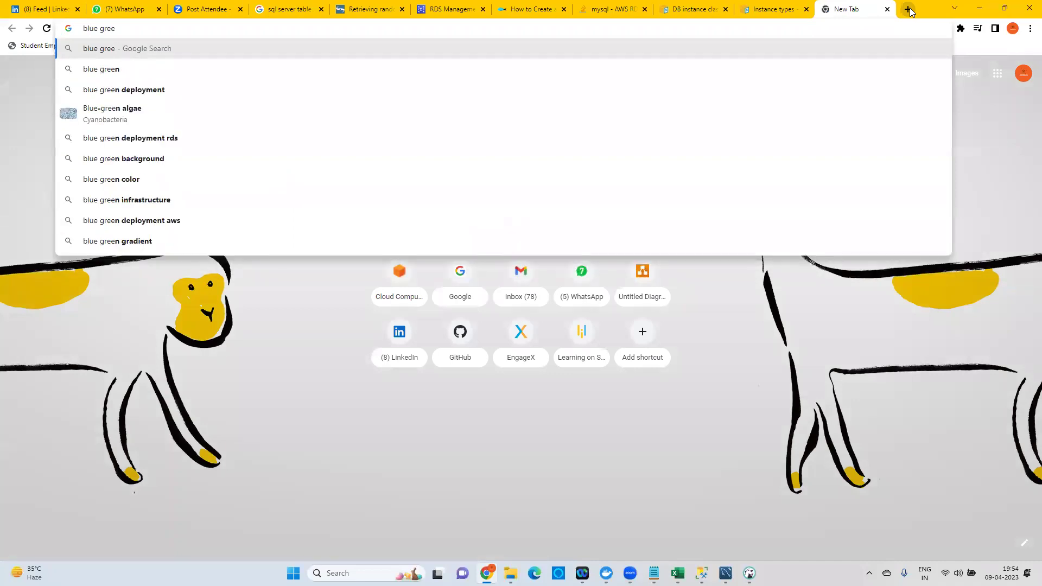
key(Down)
key(Down)
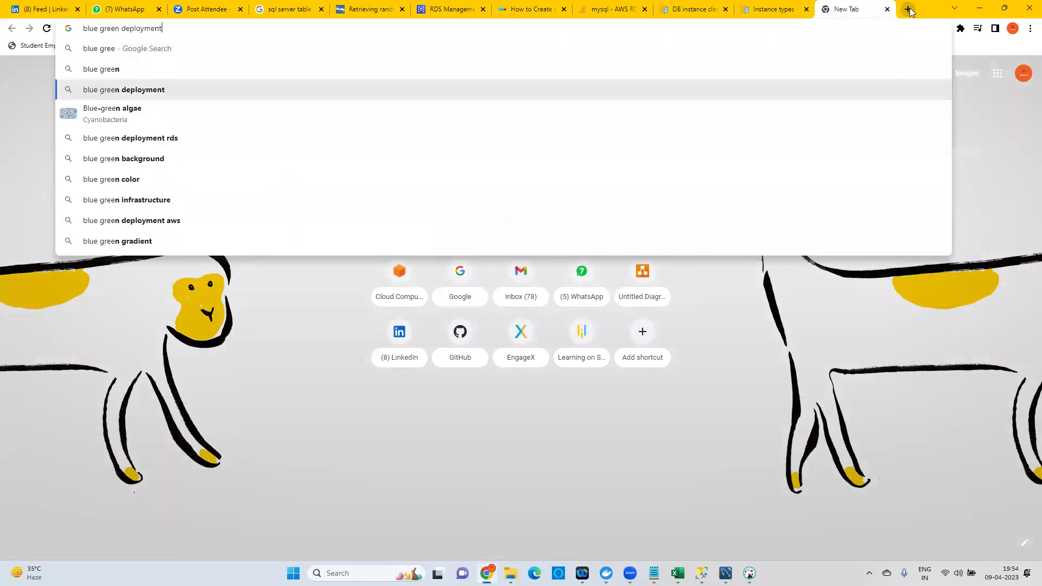
key(Return)
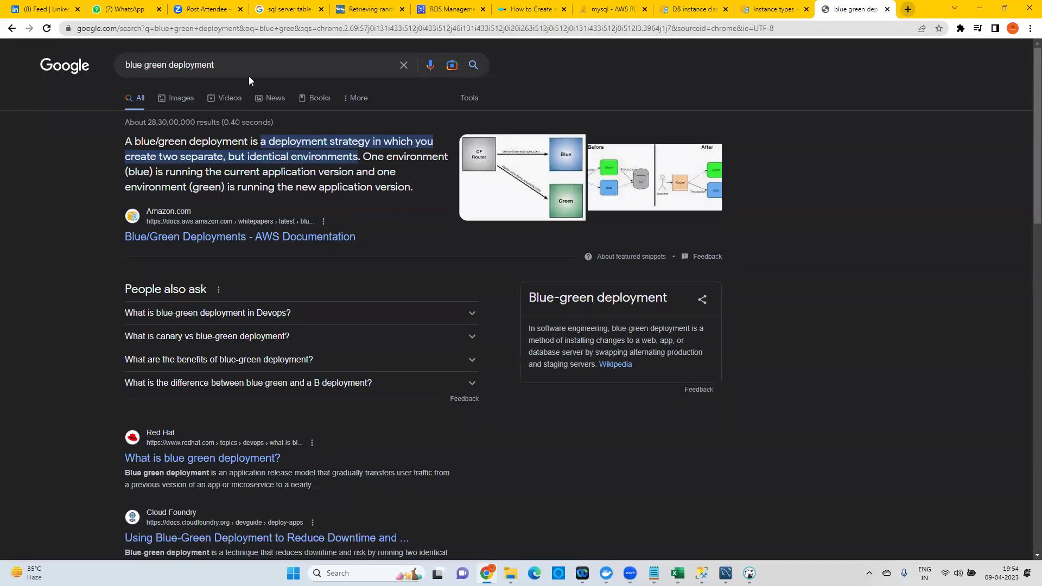
click(252, 64)
text(aws)
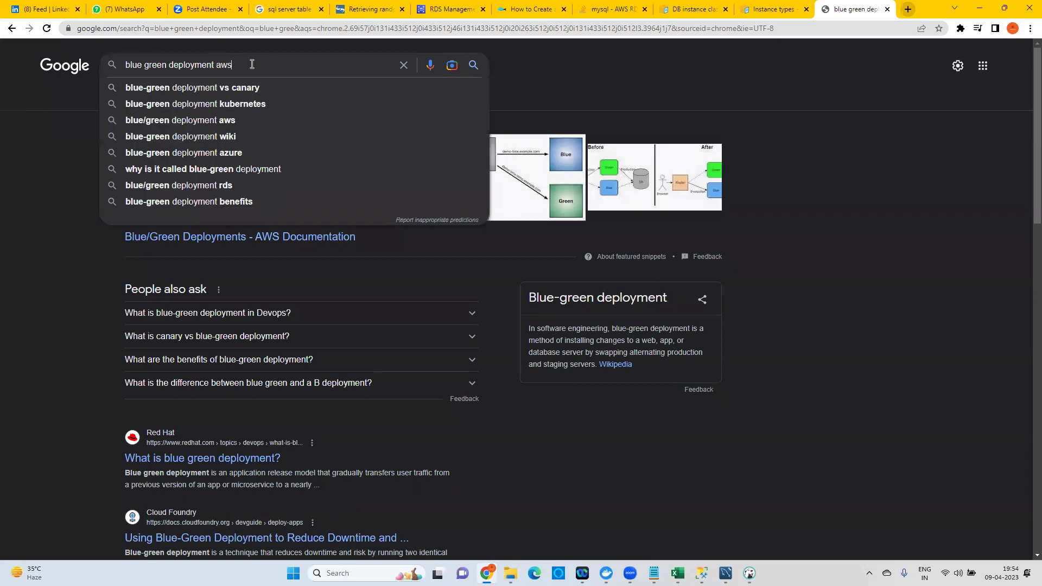
key(Return)
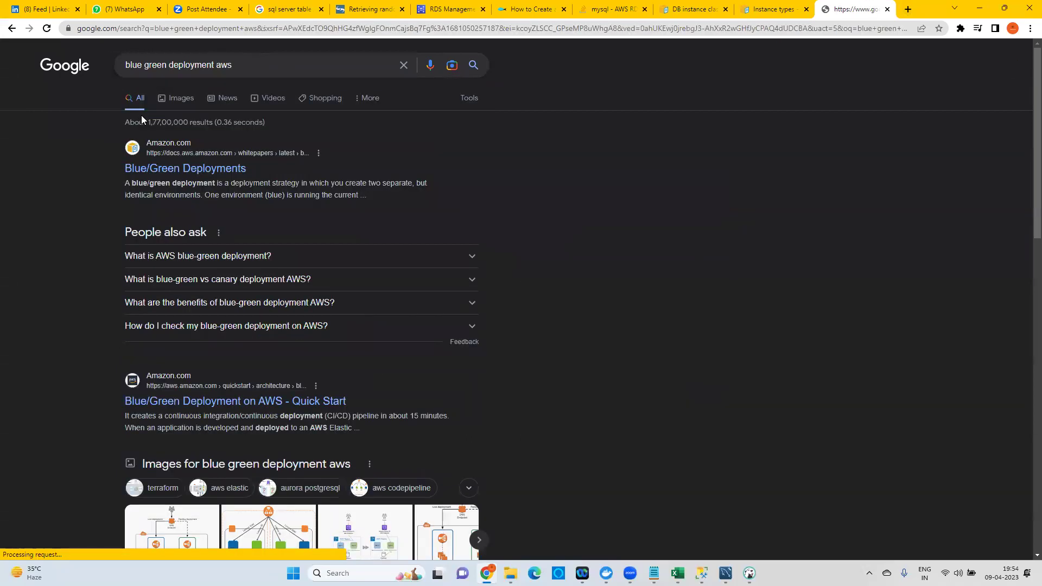
click(202, 169)
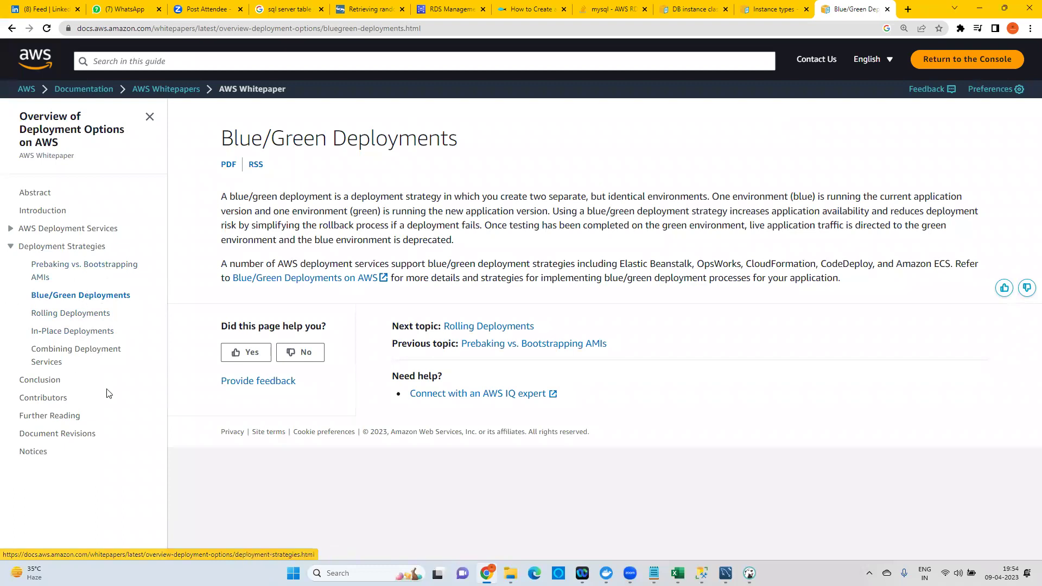
click(11, 228)
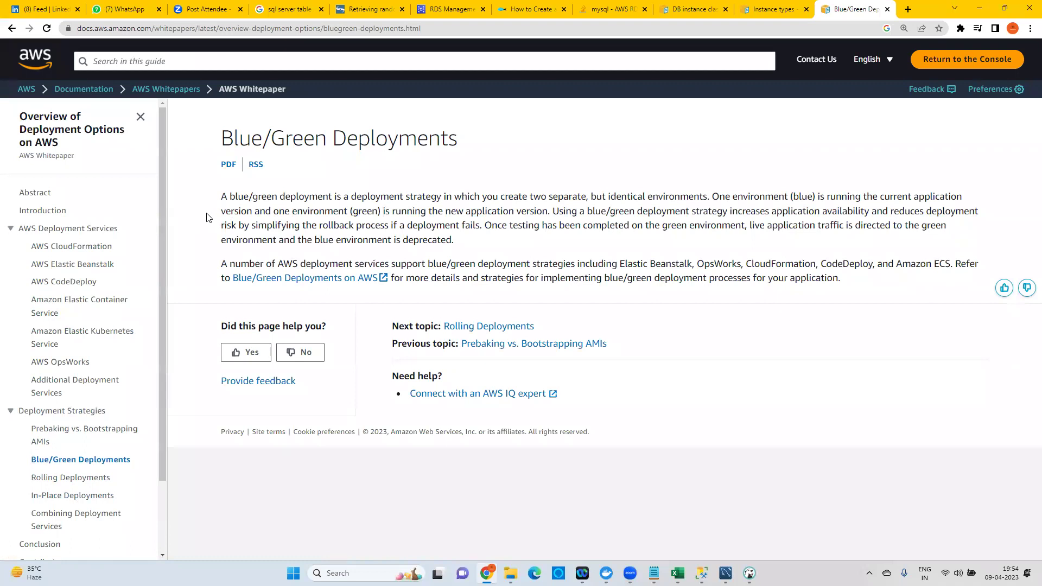
click(888, 10)
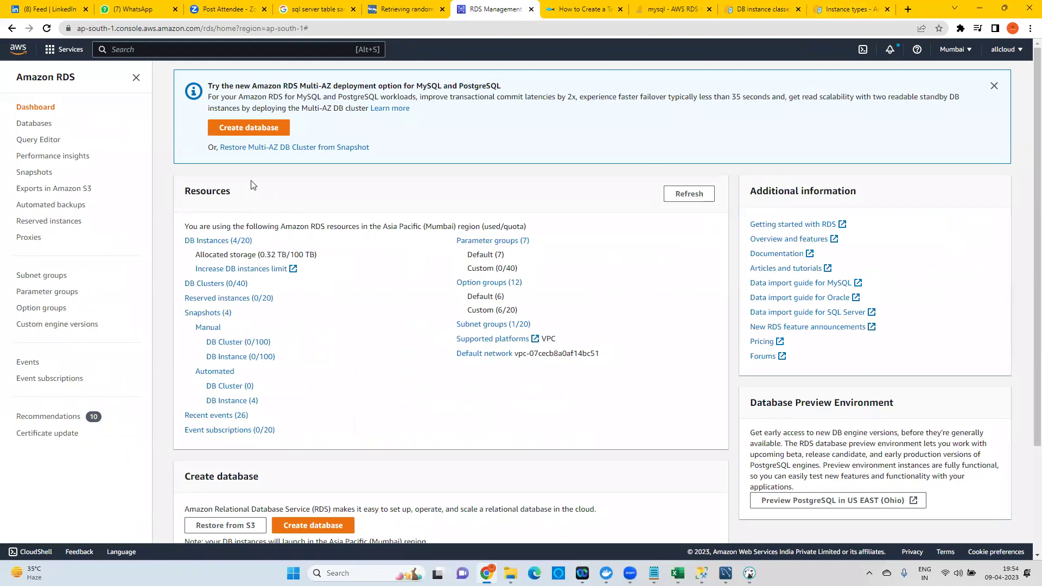
Open DB Instances (4/20) from the dashboard and refresh the Databases list.
click(207, 242)
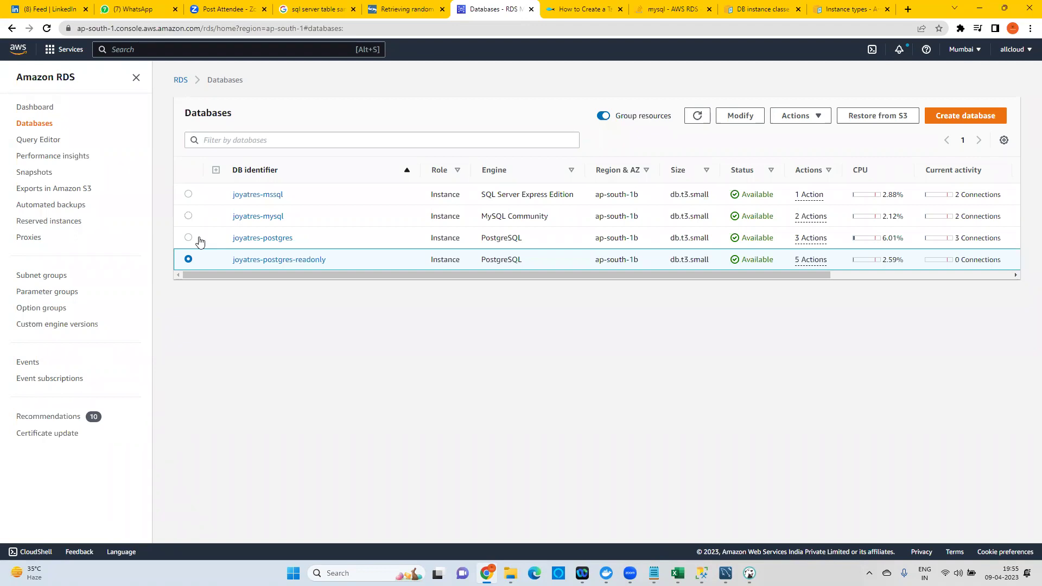
click(704, 115)
In DBeaver's Script-8, run the INSERT adding product Buttons priced 170.
drag(430, 260, 455, 260)
key(alt+Tab)
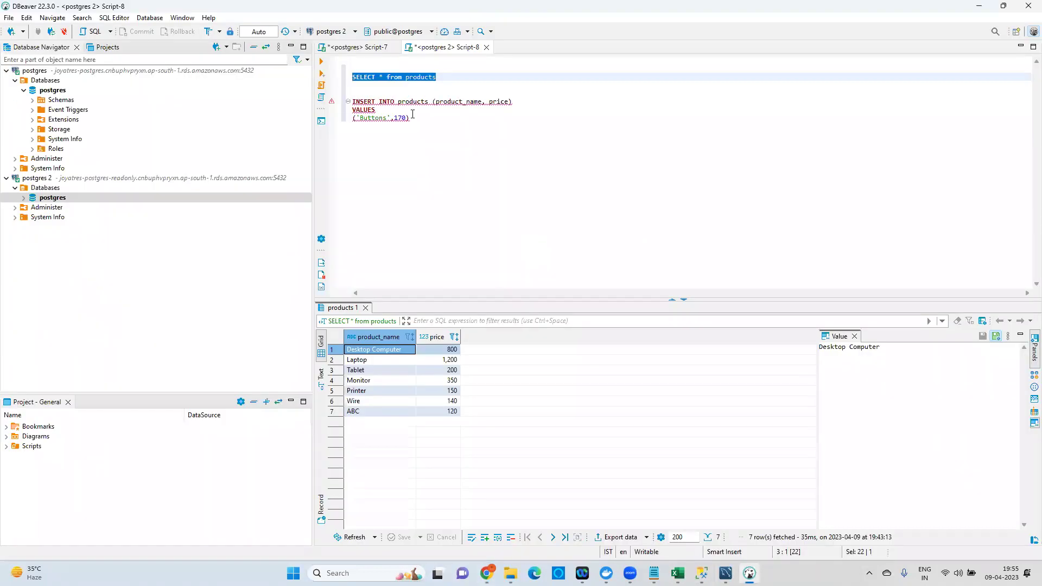
click(411, 118)
key(shift+Up)
key(shift+Up)
key(shift+Home)
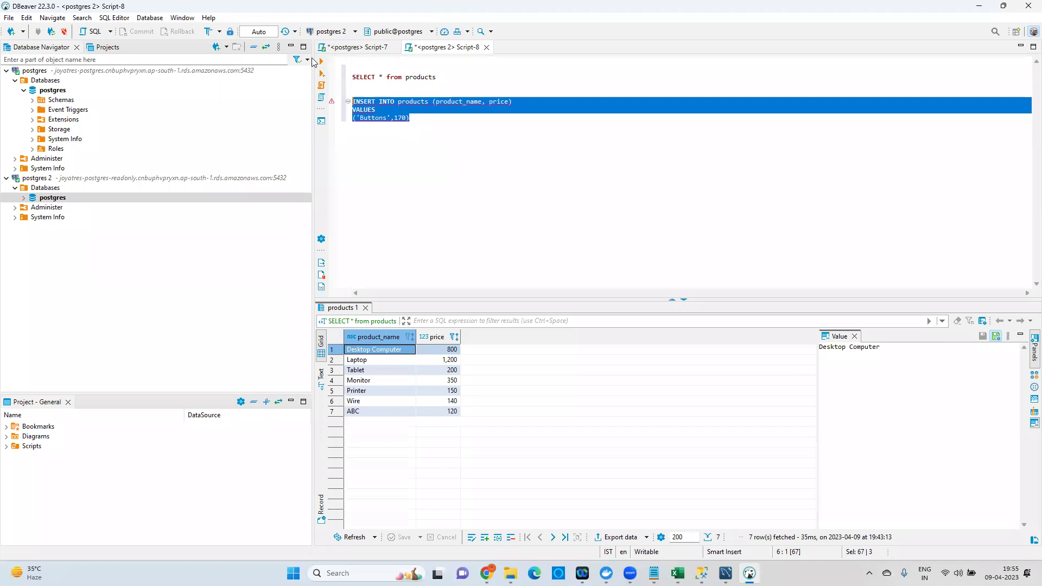
click(322, 61)
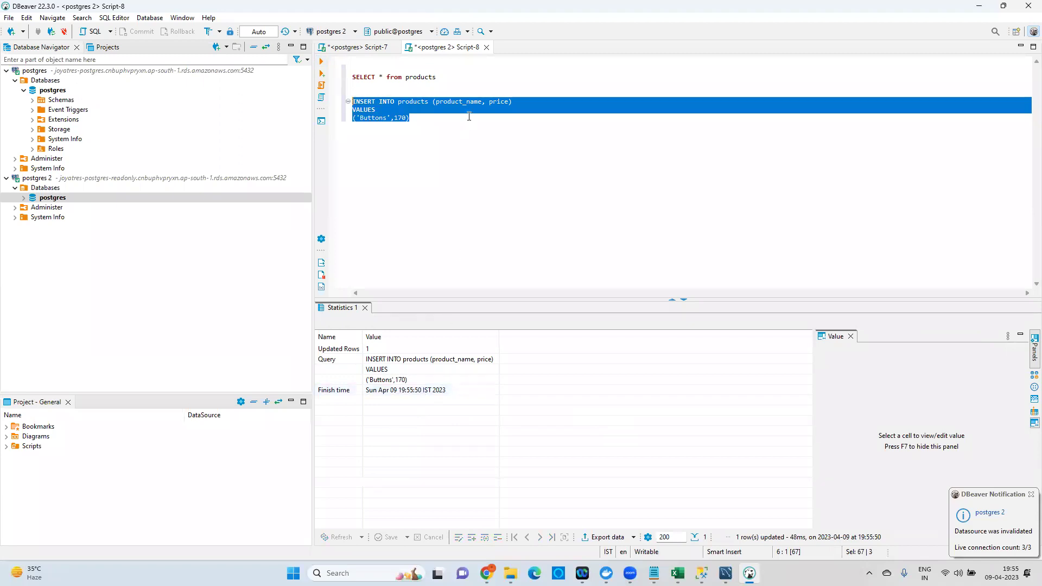
Run SELECT * from products to confirm the new eighth Buttons row, then return to Chrome.
drag(436, 77, 347, 77)
click(321, 61)
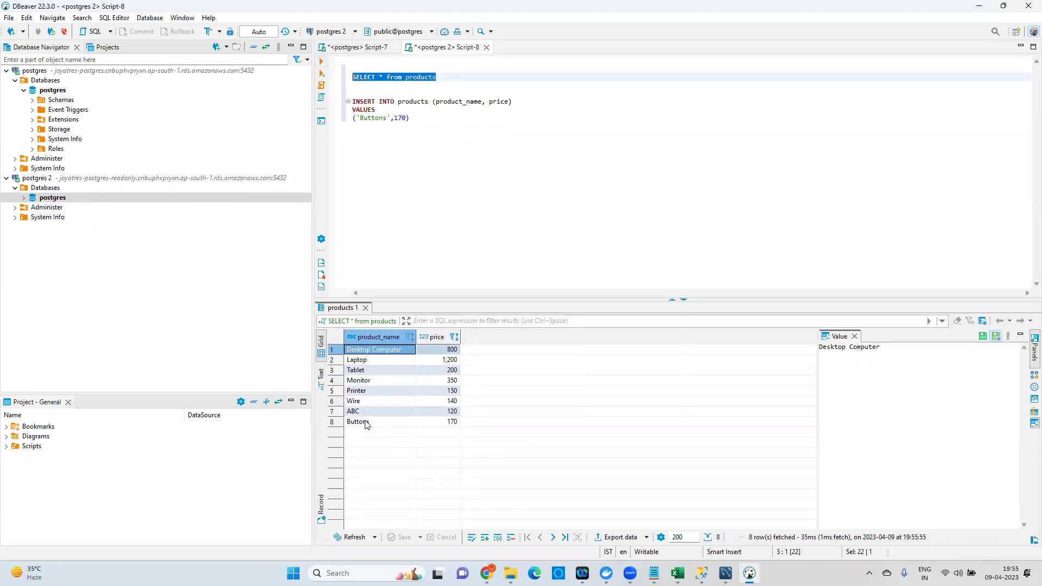
drag(413, 422, 450, 422)
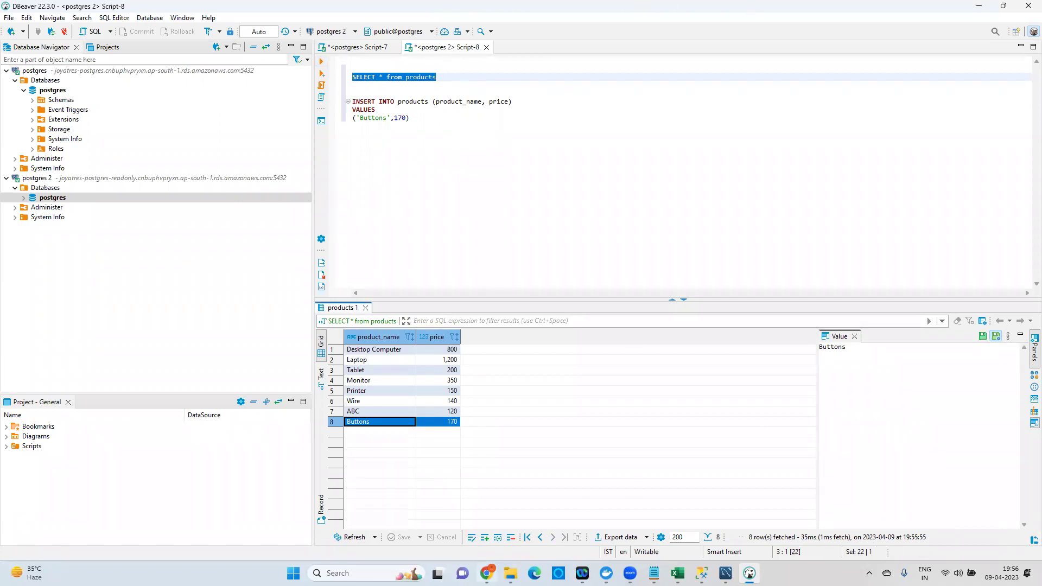
click(487, 573)
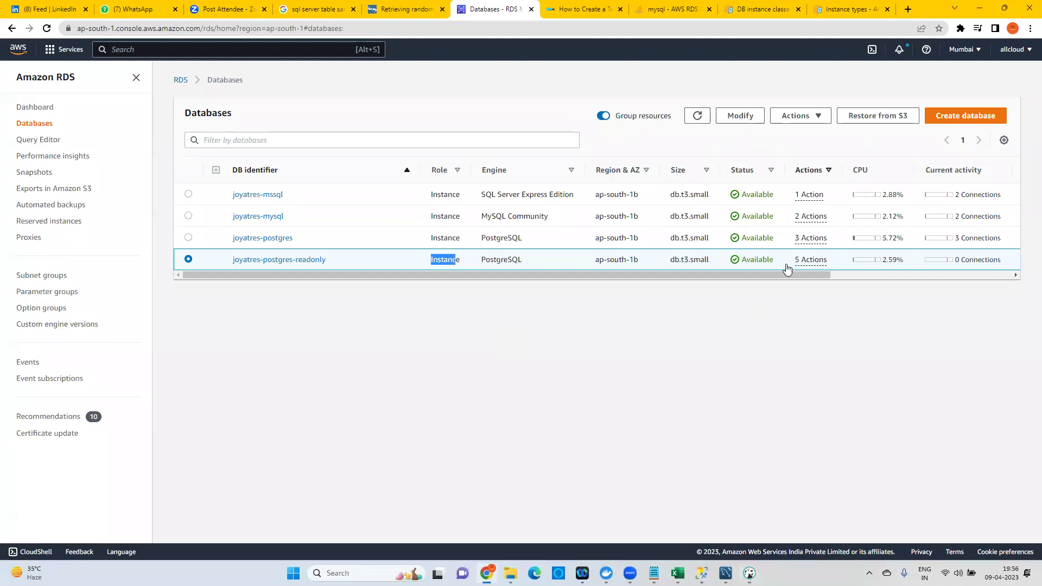
Refresh the RDS Databases list, then bring up the Notepad list of RDS topics.
click(699, 115)
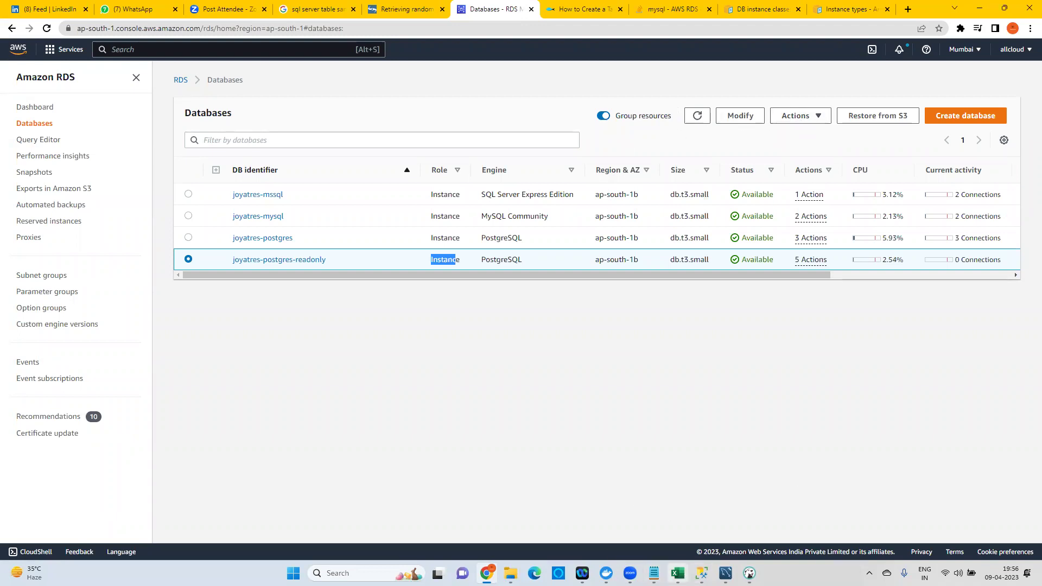
click(652, 516)
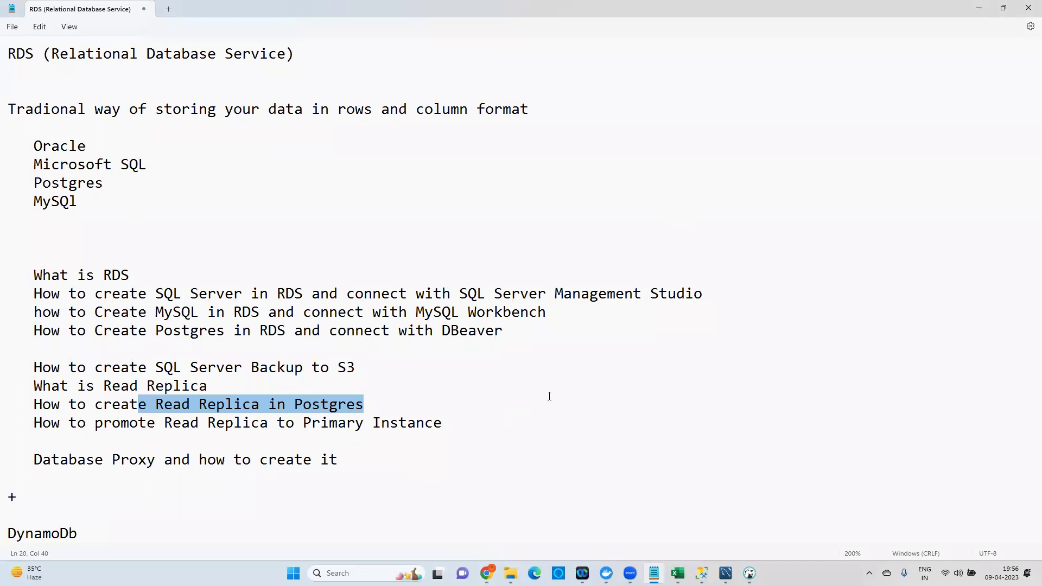
Highlight the 'SQL Server Backup to S3' topic in the Notepad notes, then switch to SSMS.
click(120, 385)
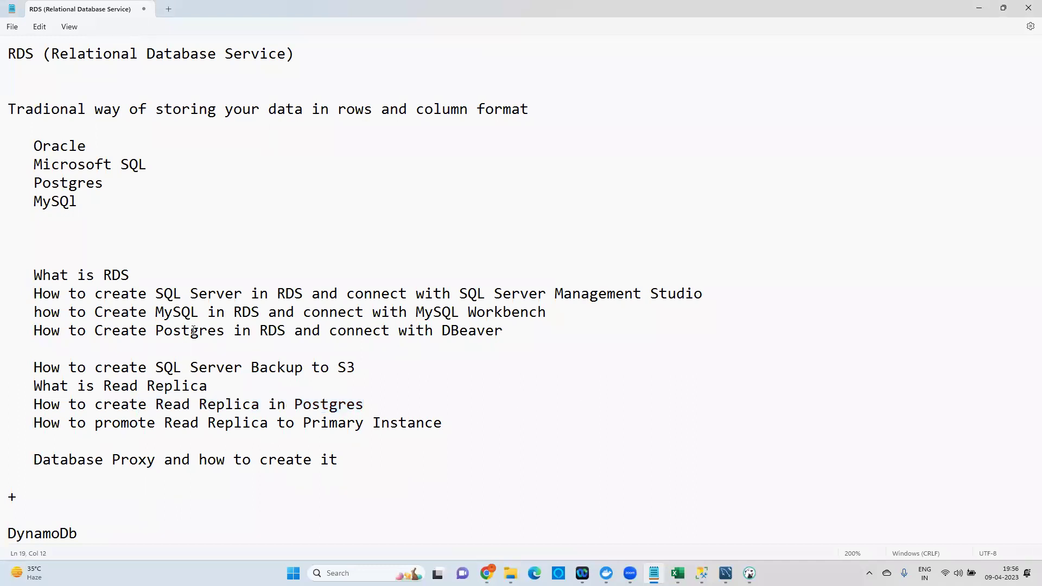
drag(48, 294, 307, 292)
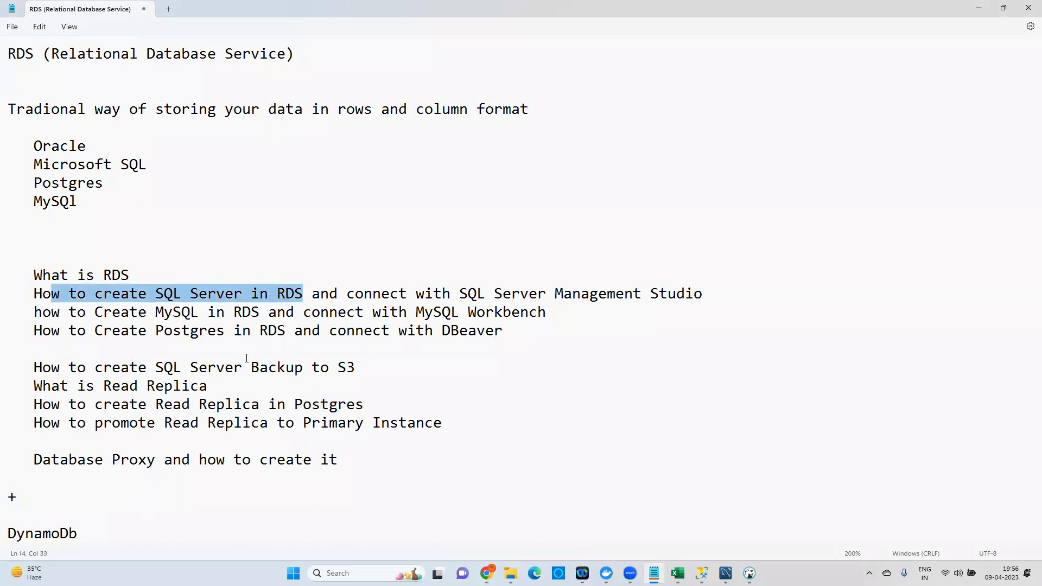
drag(42, 369, 358, 368)
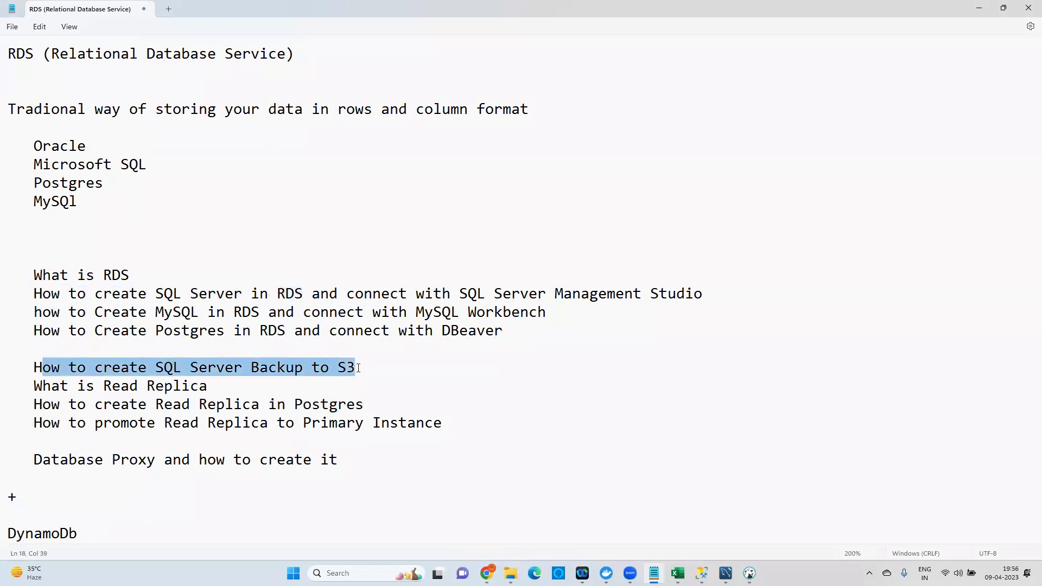
drag(42, 369, 373, 363)
click(230, 367)
double_click(228, 367)
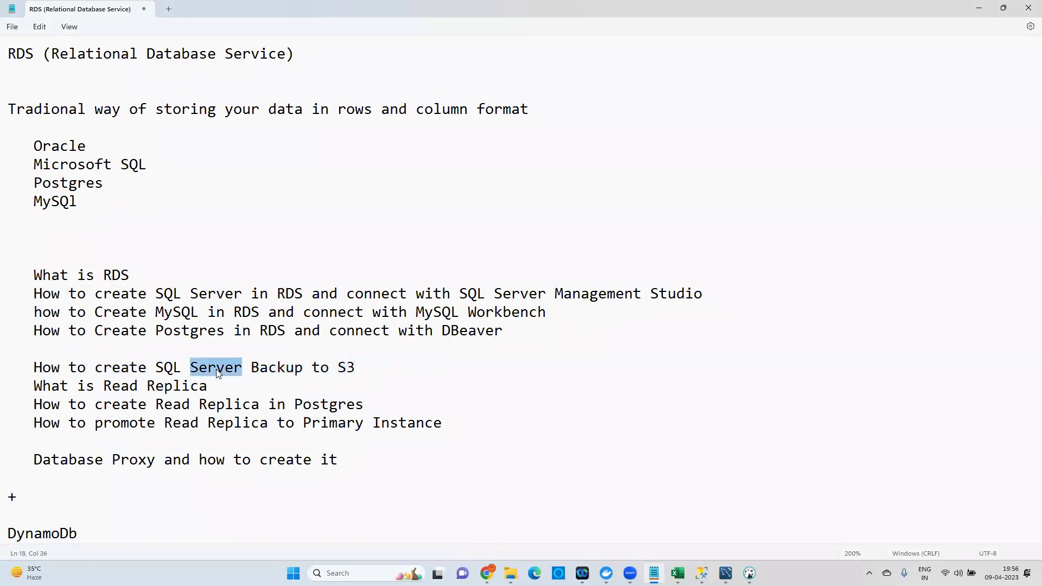
drag(268, 368, 277, 368)
mouse_move(702, 573)
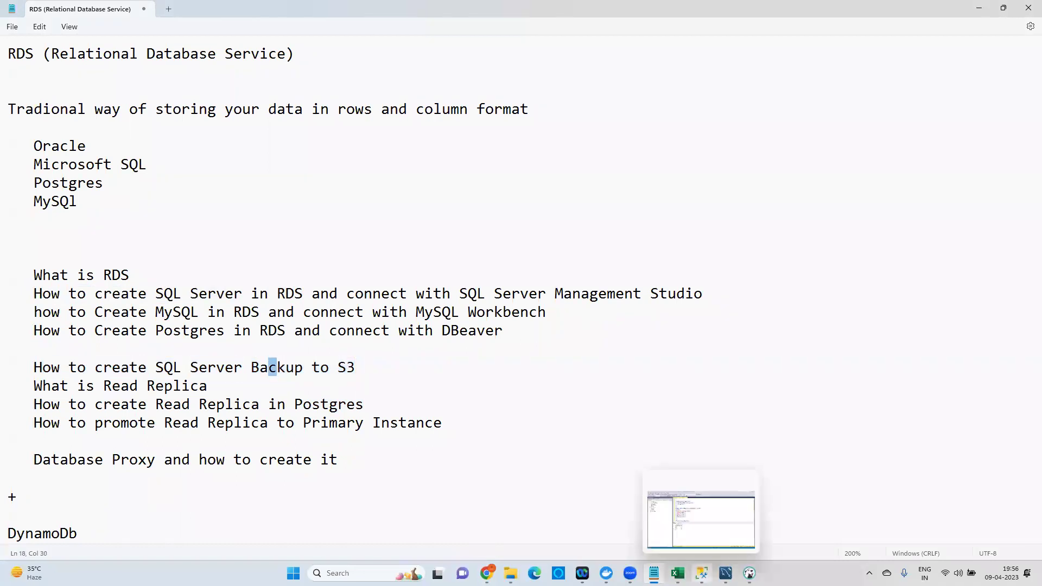
click(700, 515)
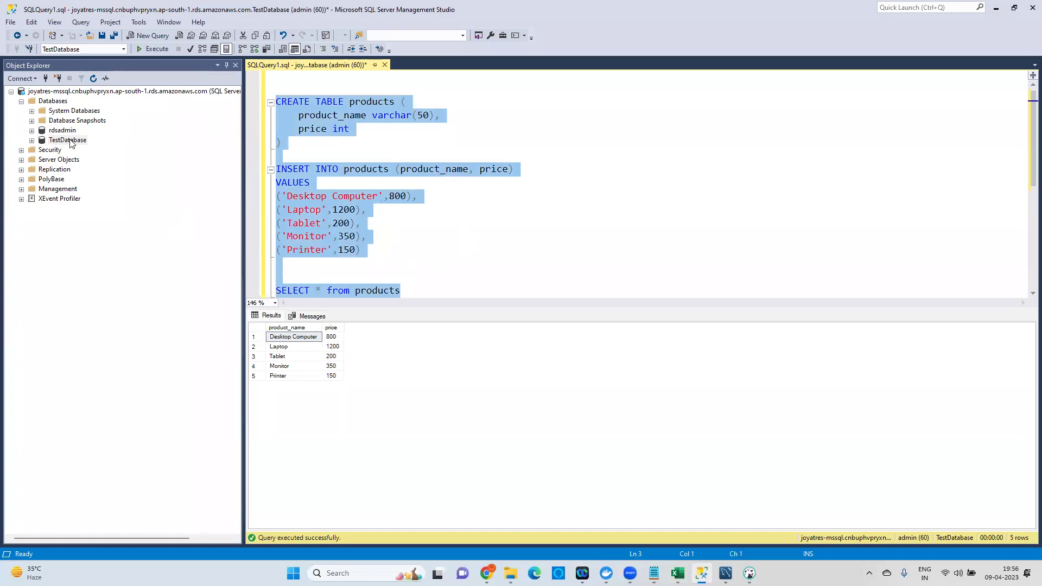
Open the Trainings > Assignments folder in File Explorer and browse its files.
click(510, 574)
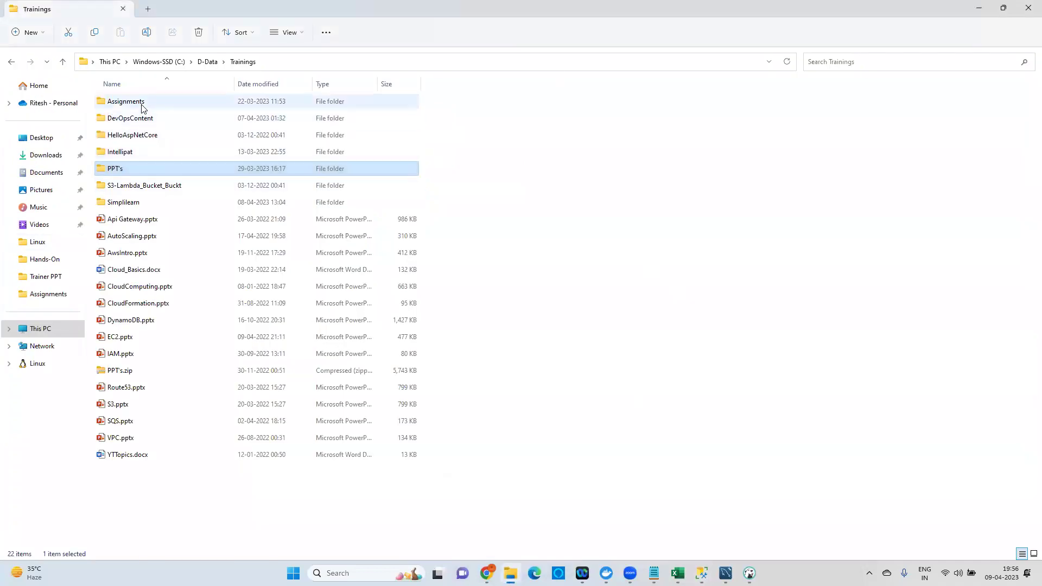
click(142, 102)
double_click(142, 101)
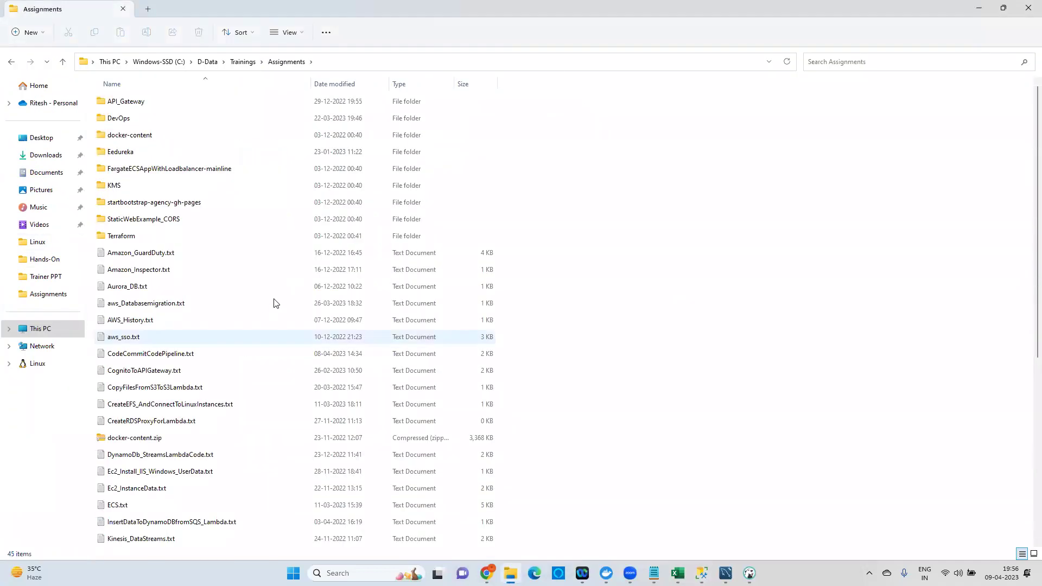
scroll(237, 315, down, 6)
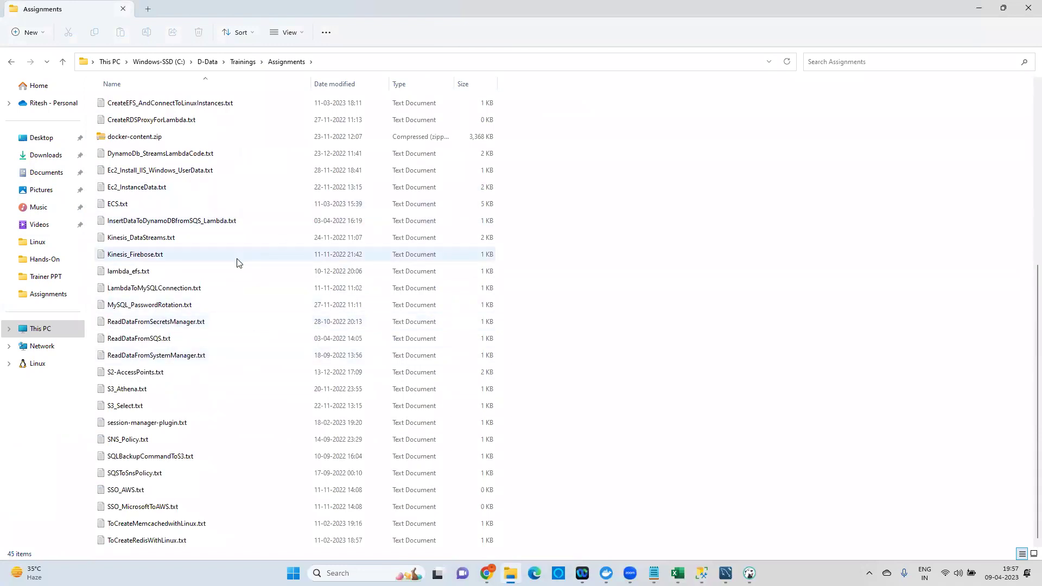
click(163, 288)
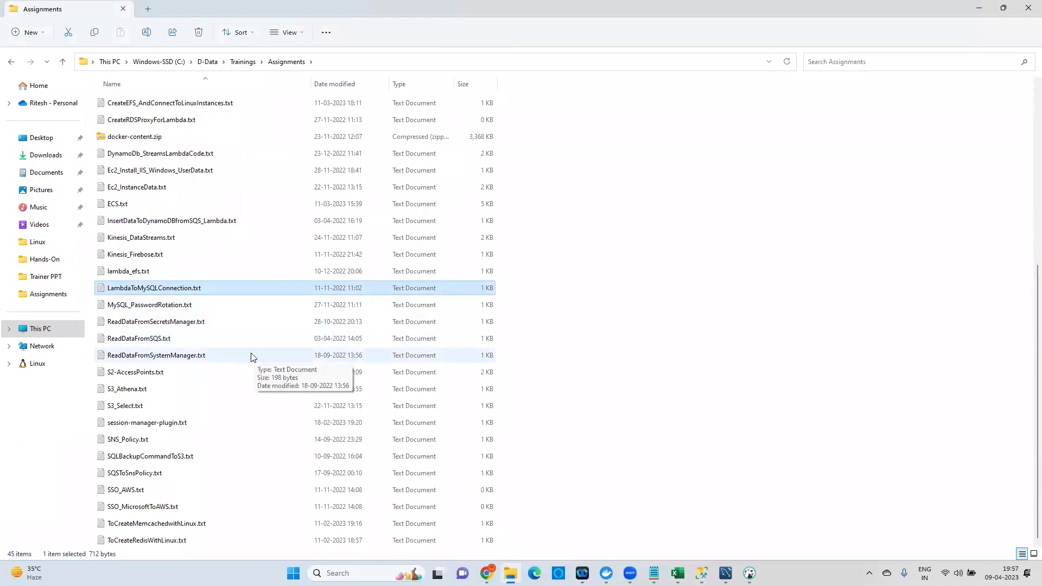
scroll(251, 356, up, 2)
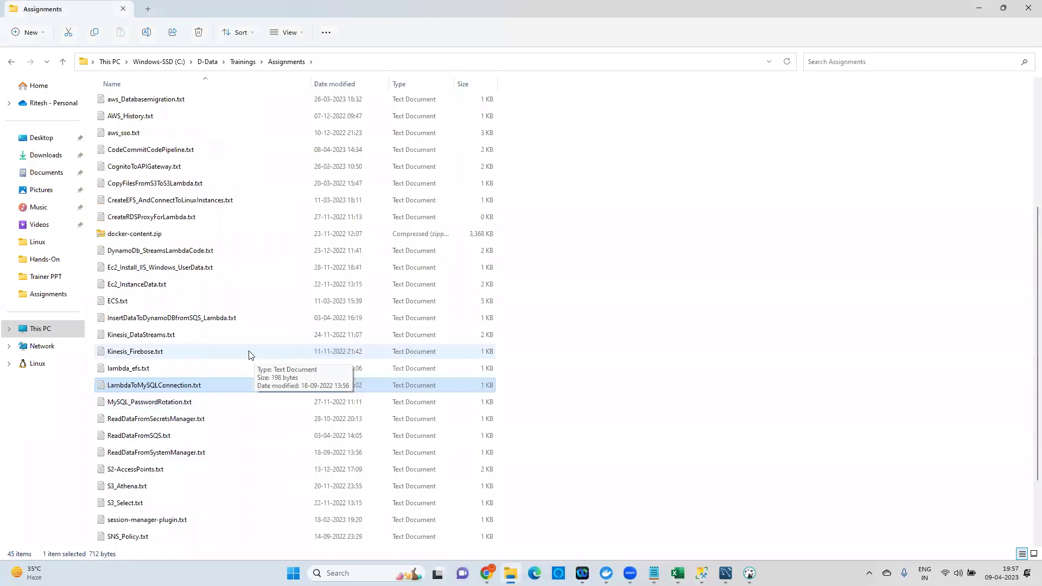
scroll(234, 298, up, 4)
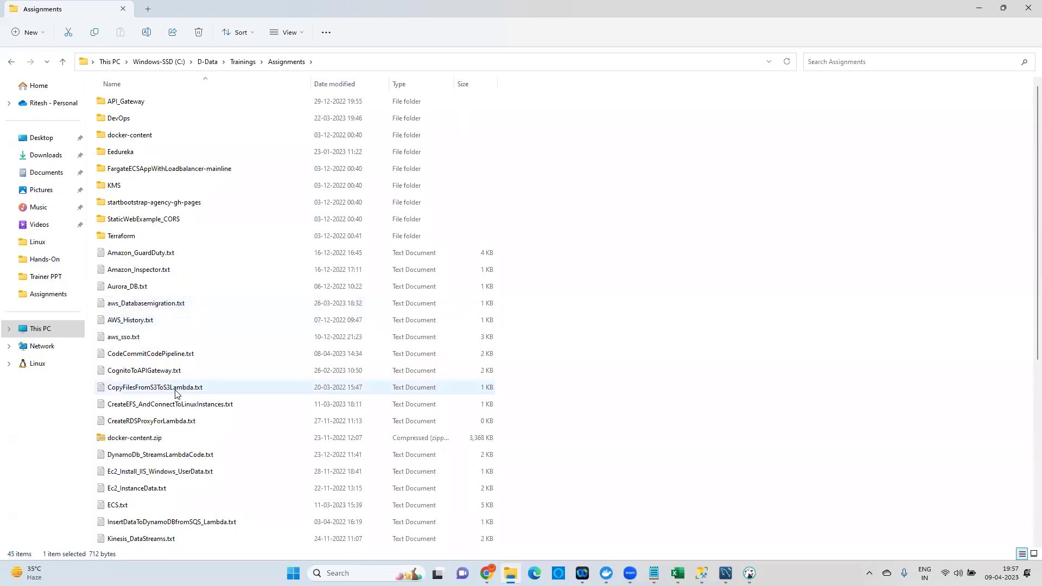
scroll(179, 392, down, 1)
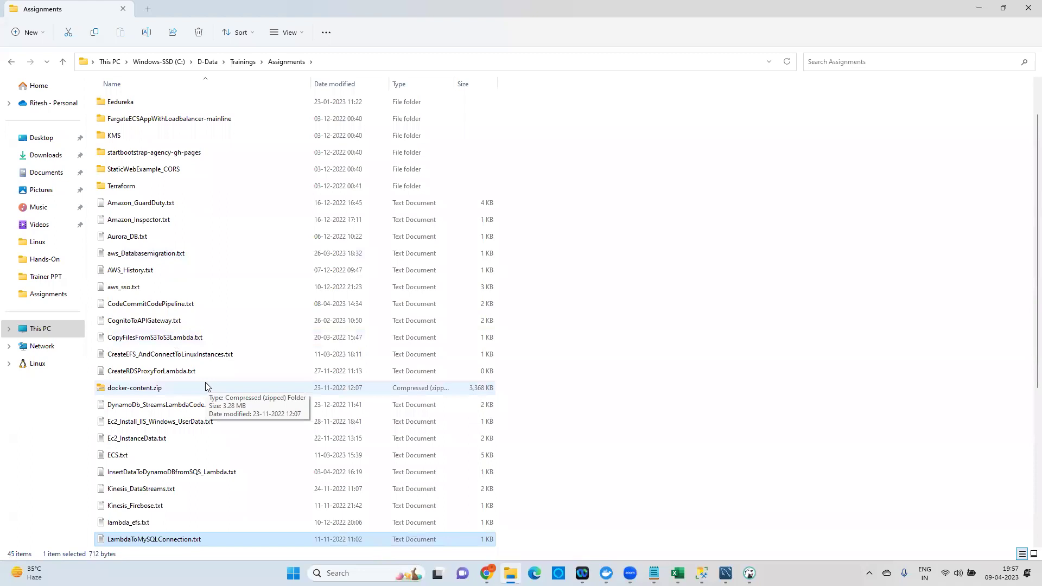
scroll(206, 383, down, 1)
scroll(206, 387, down, 1)
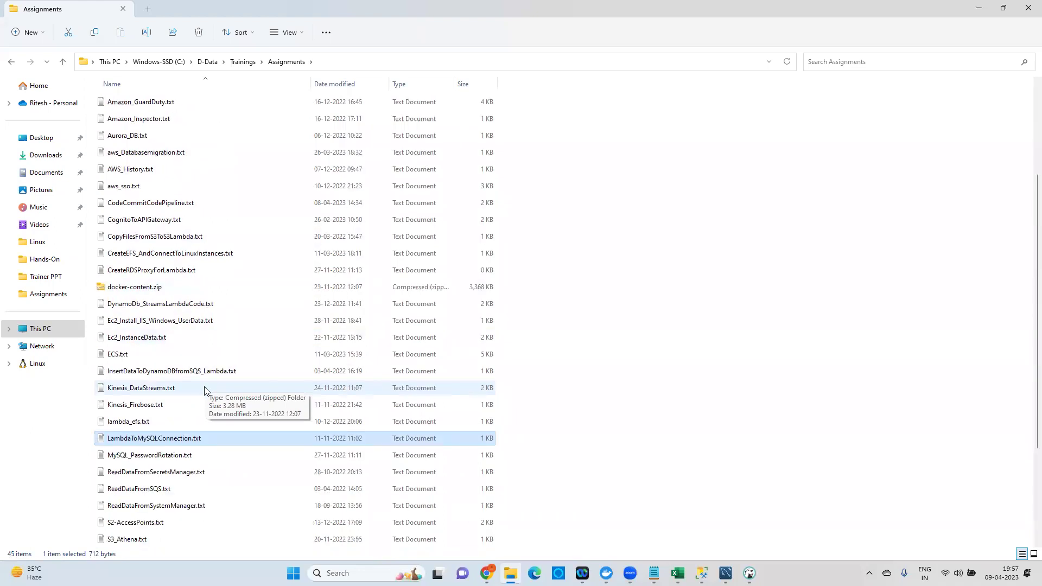
scroll(237, 465, down, 1)
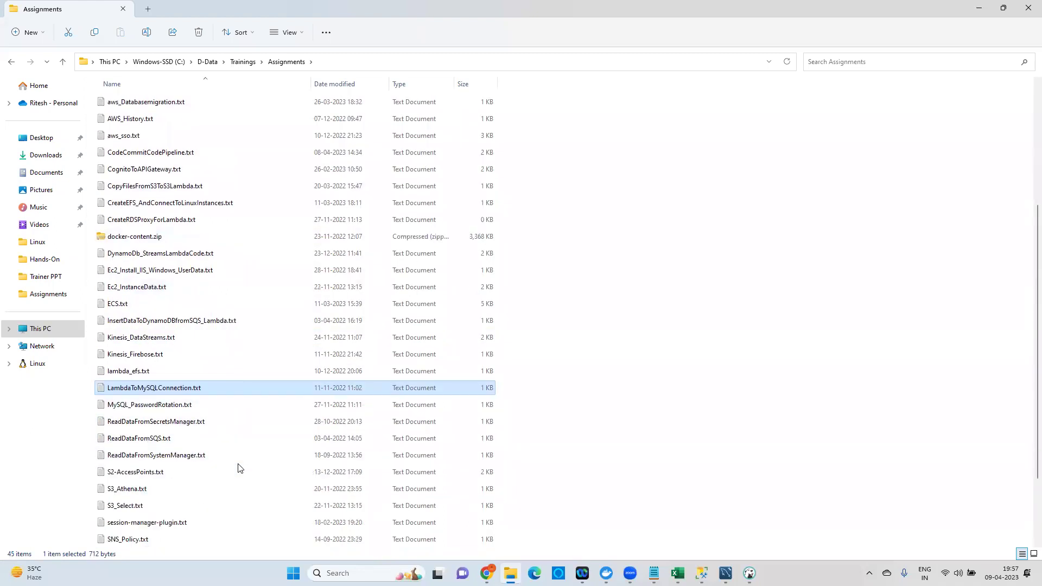
scroll(239, 463, down, 2)
Open SQLBackupCommandToS3.txt, copy all its backup commands, and return to the SSMS query.
click(165, 452)
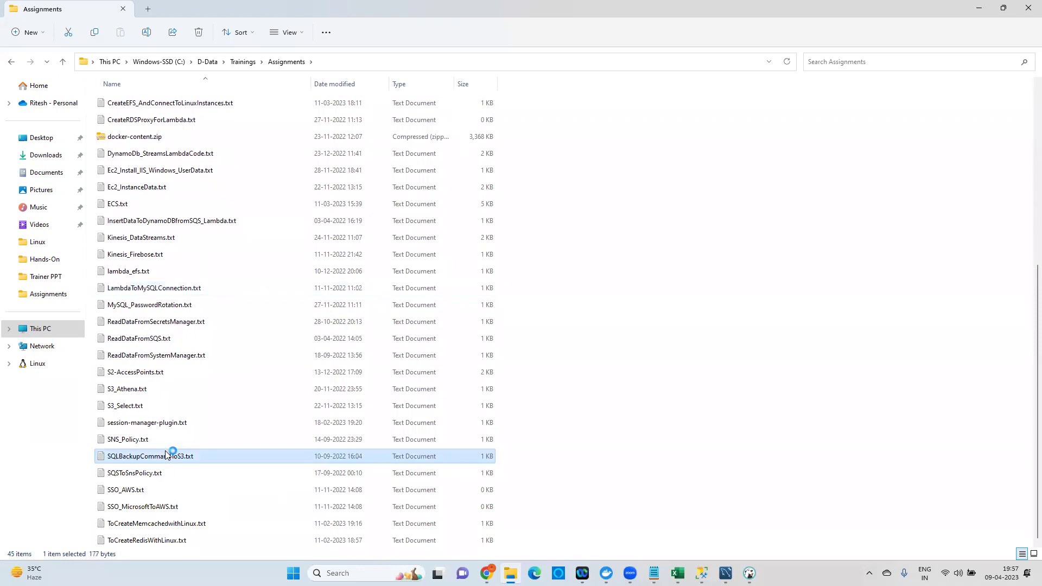
key(alt+Tab)
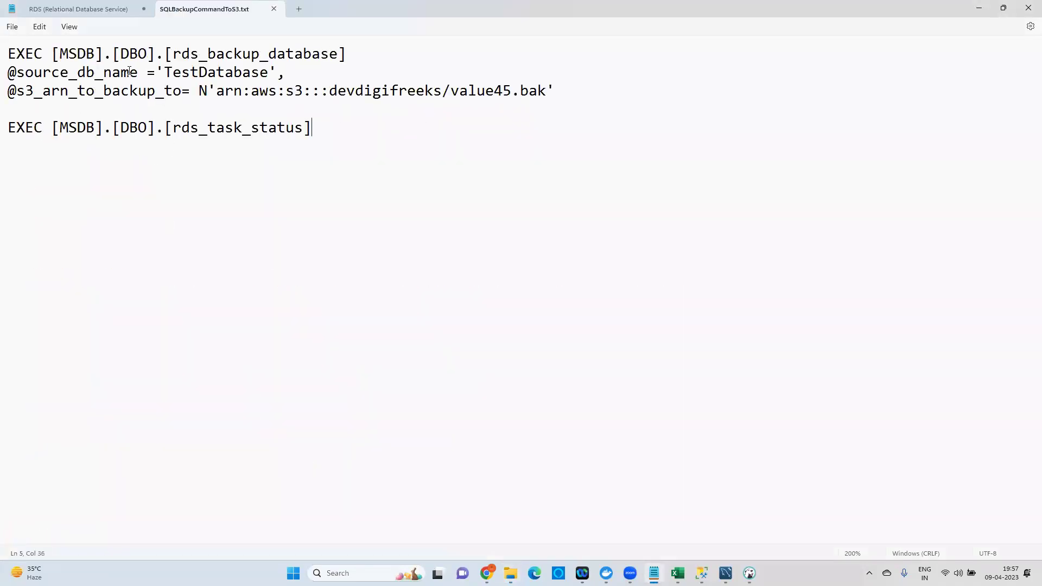
drag(310, 127, 5, 6)
key(ctrl+c)
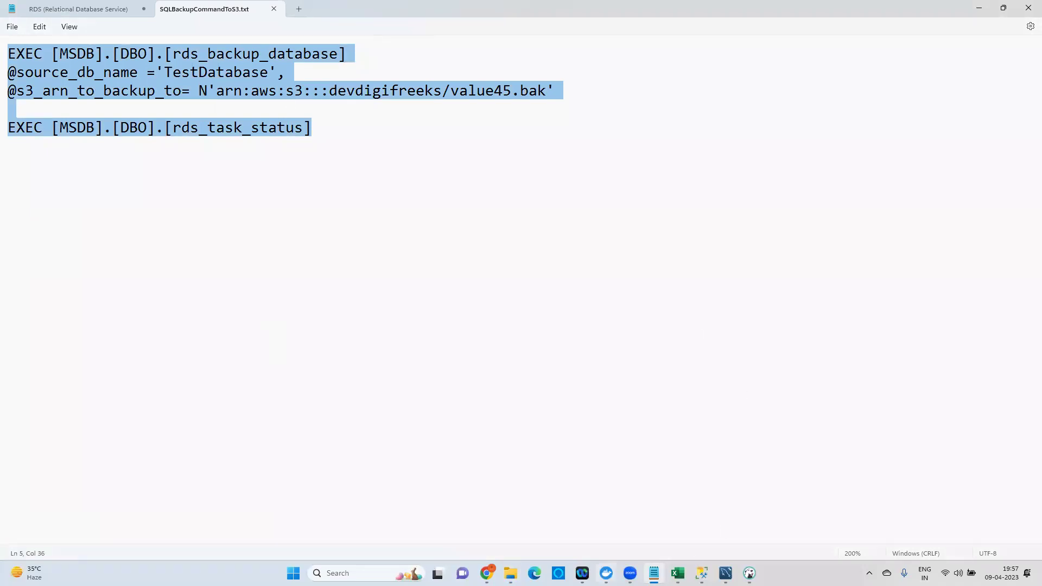
click(702, 573)
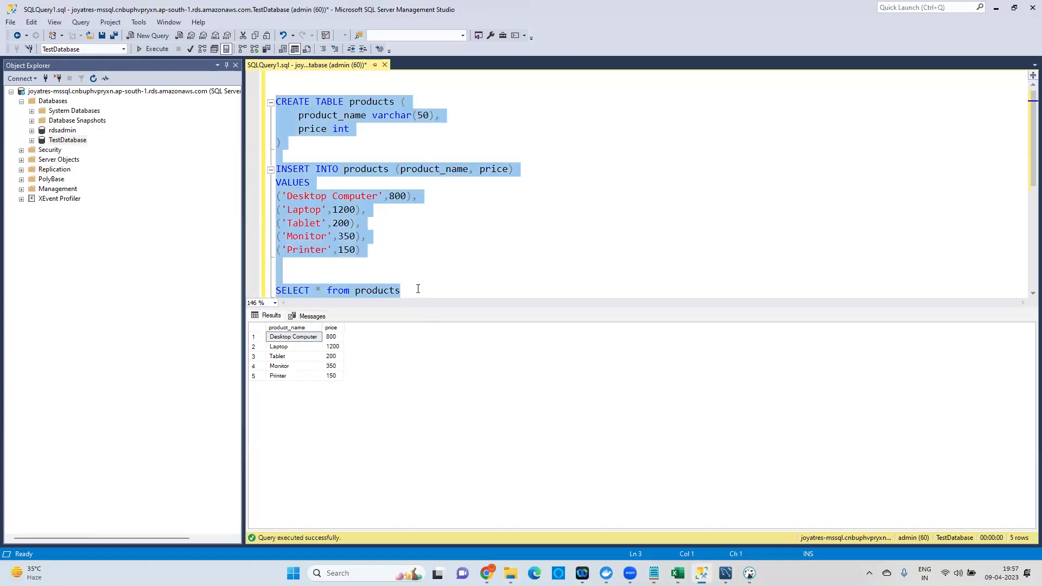
click(417, 287)
Paste the rds_backup_database and rds_task_status commands on a new line below the SELECT query.
key(Return)
key(Return)
key(Return)
key(Return)
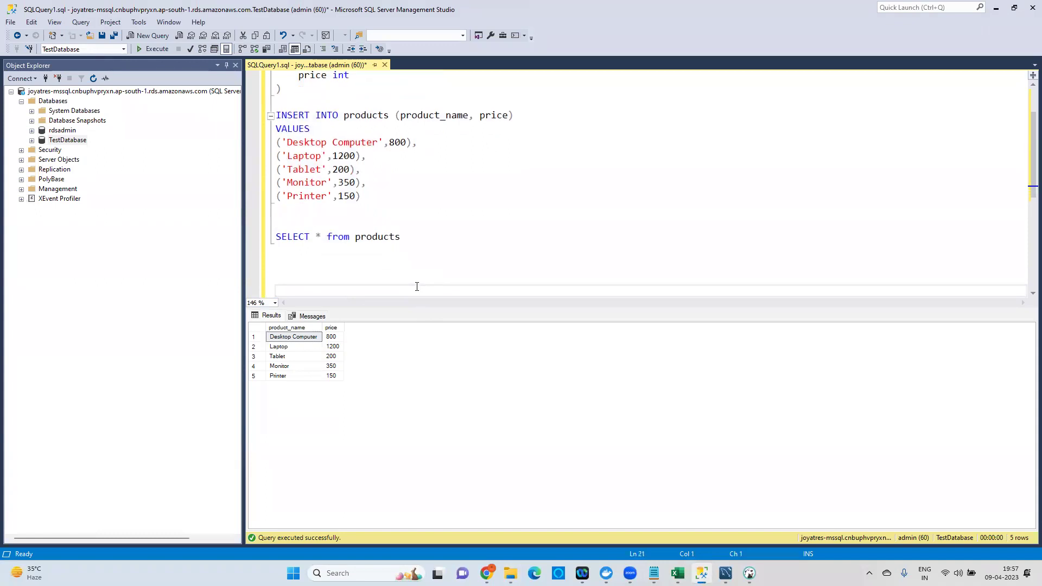
key(ctrl+v)
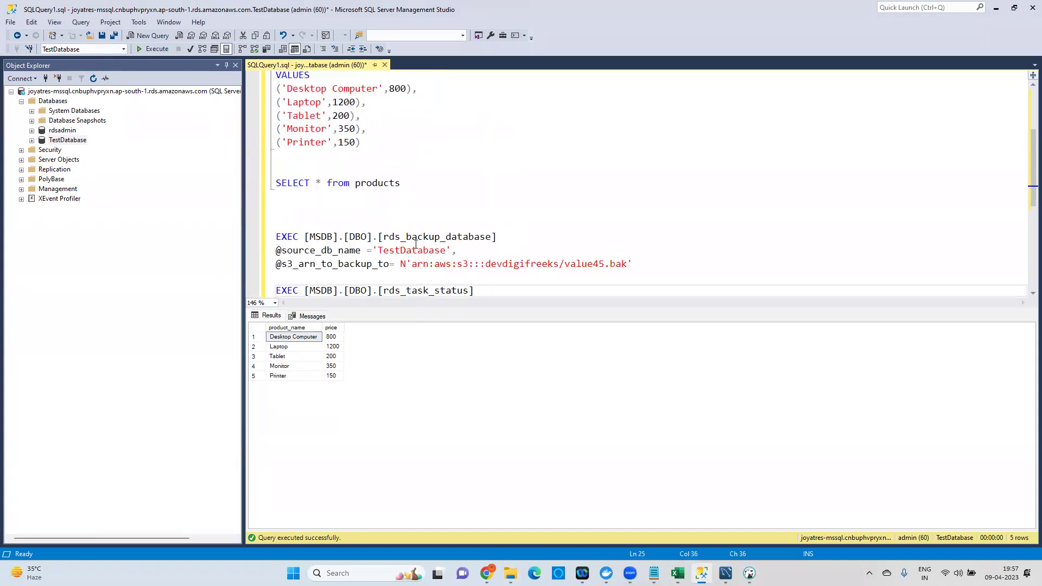
click(282, 236)
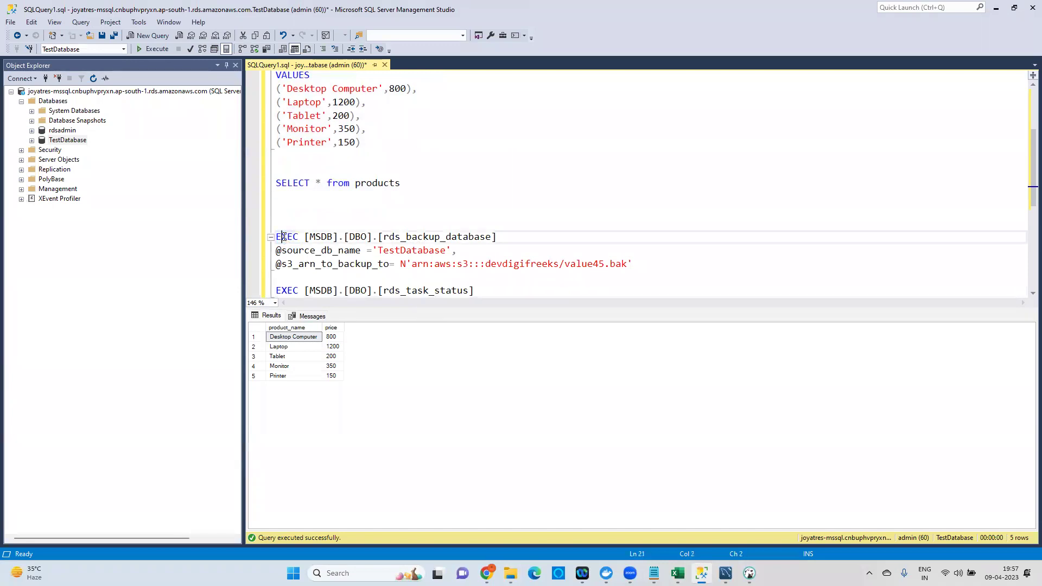
double_click(357, 237)
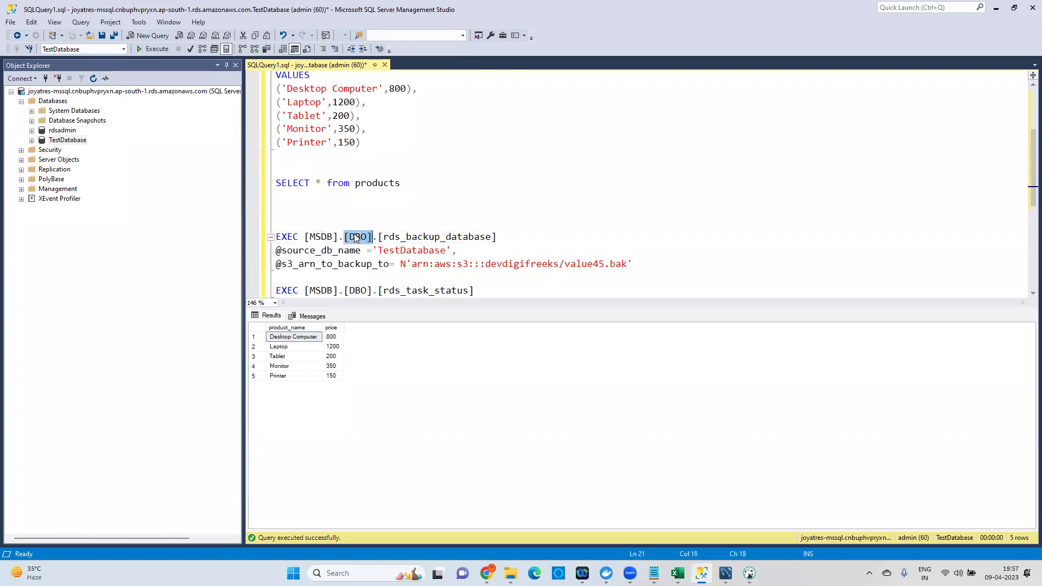
click(410, 239)
double_click(411, 239)
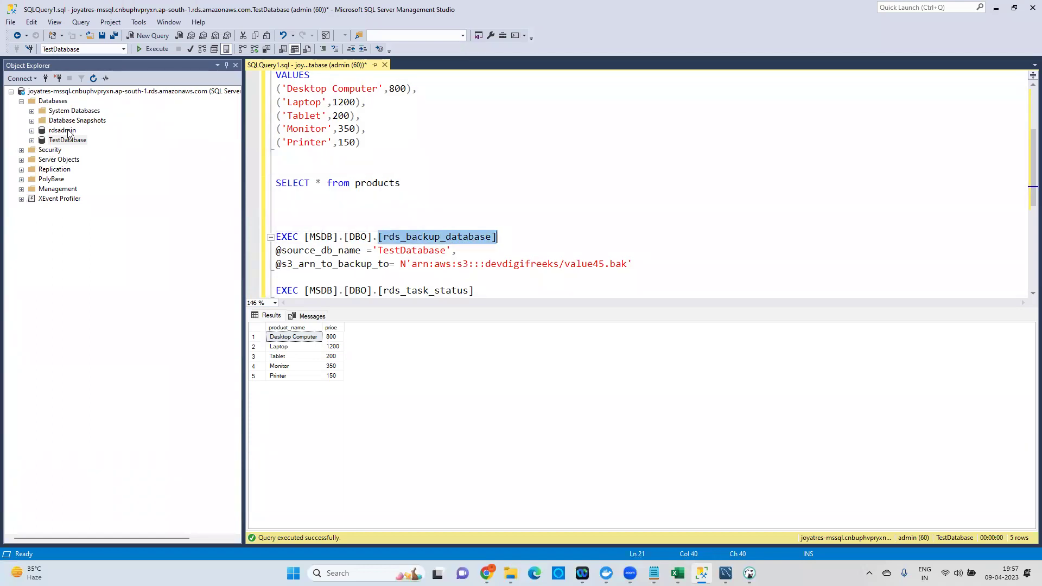
Expand System Databases > msdb and review the TestDatabase source and S3 ARN backup parameters.
click(32, 111)
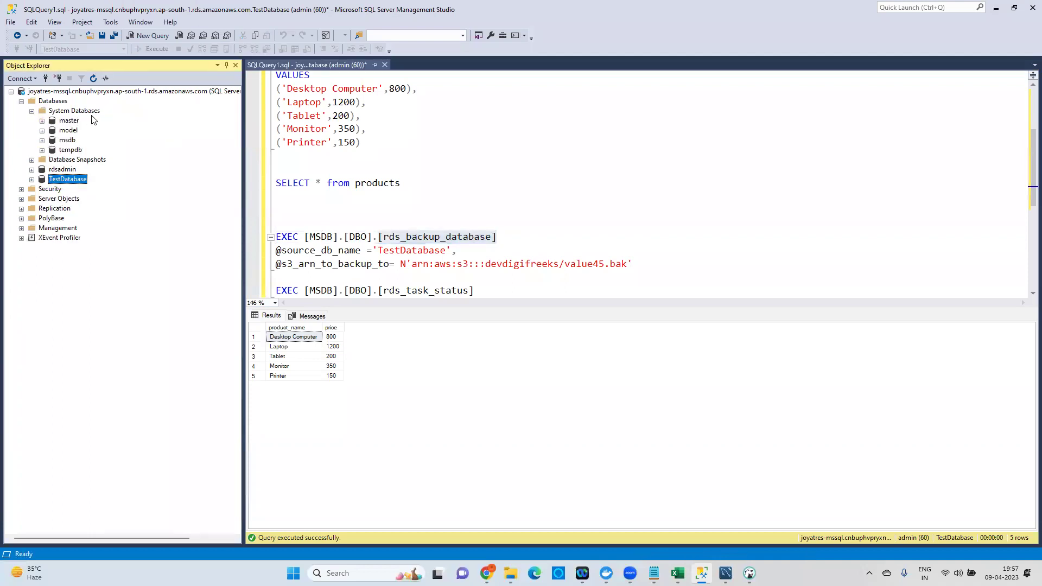
click(42, 140)
mouse_move(436, 241)
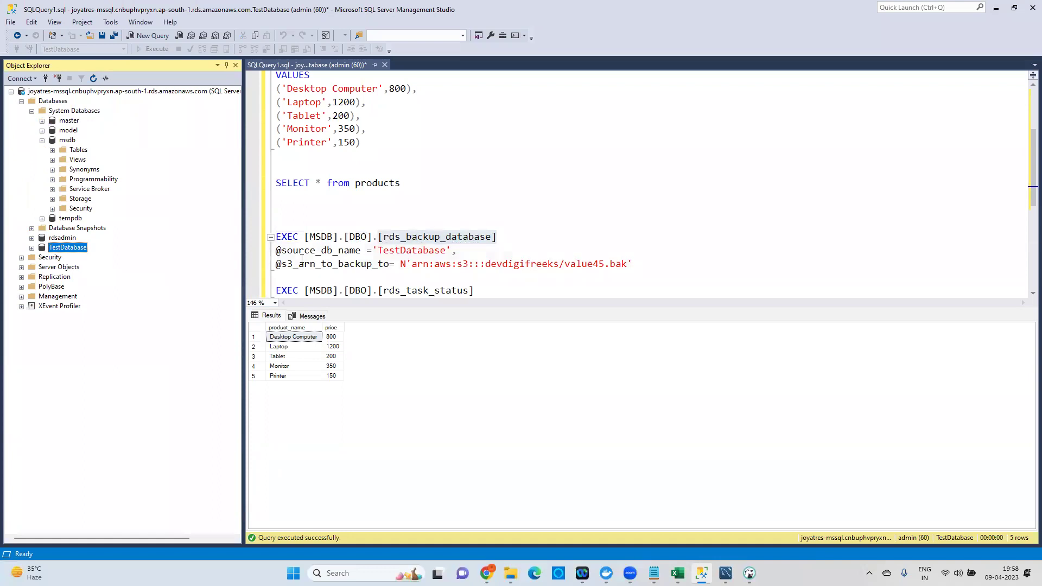
double_click(337, 250)
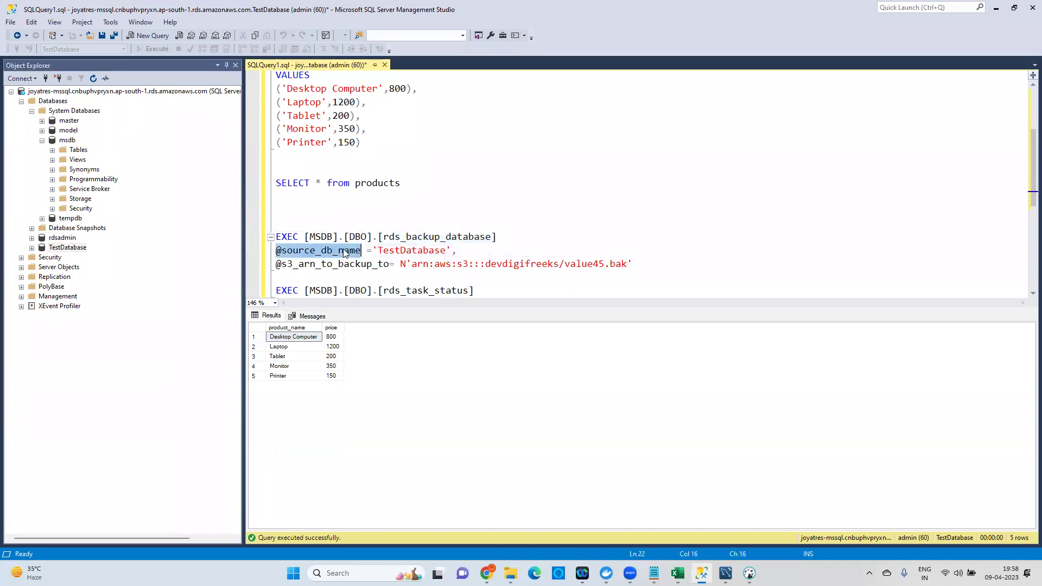
scroll(367, 206, up, 1)
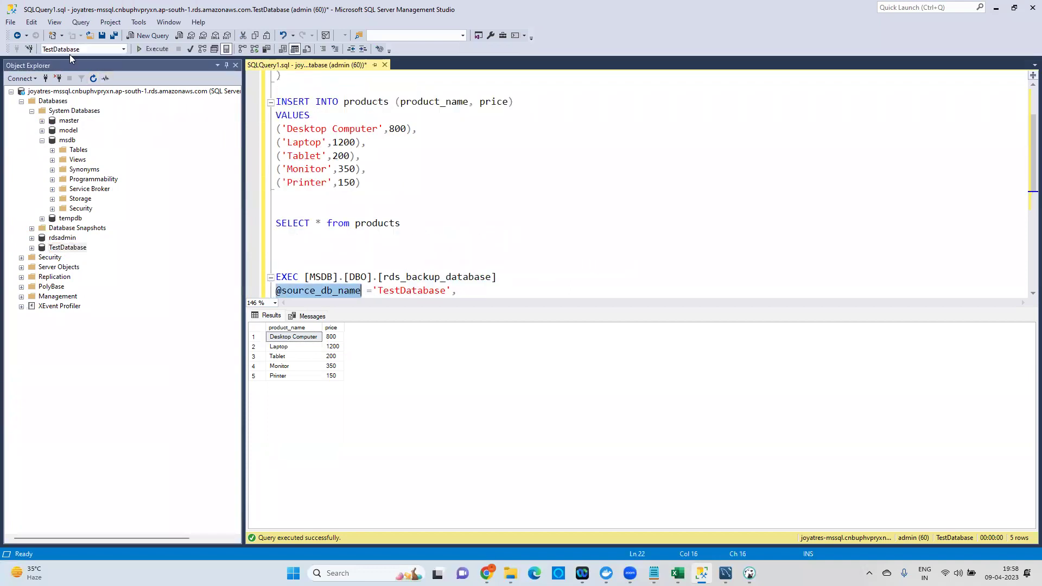
double_click(410, 291)
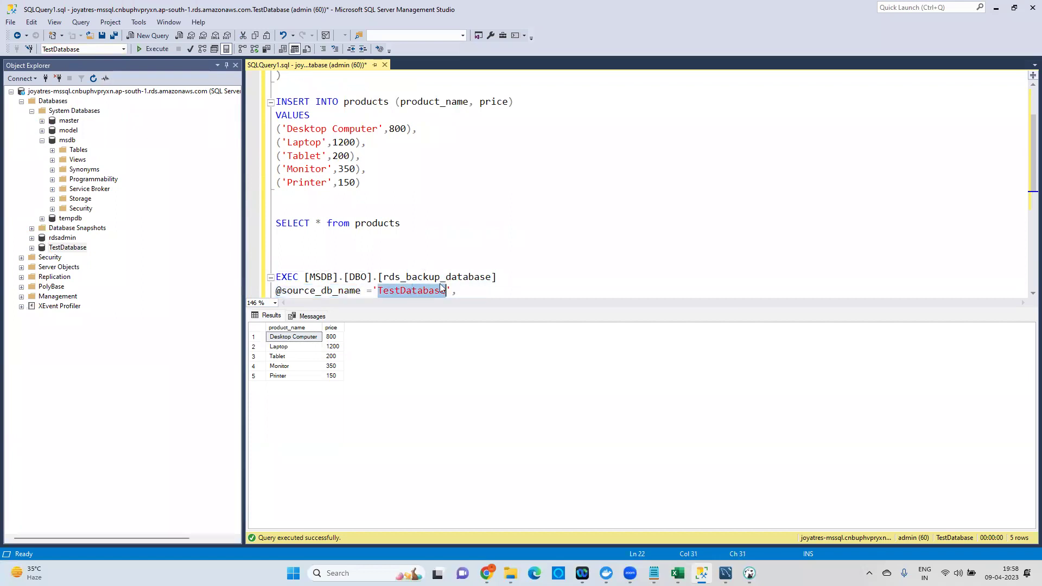
scroll(504, 263, down, 3)
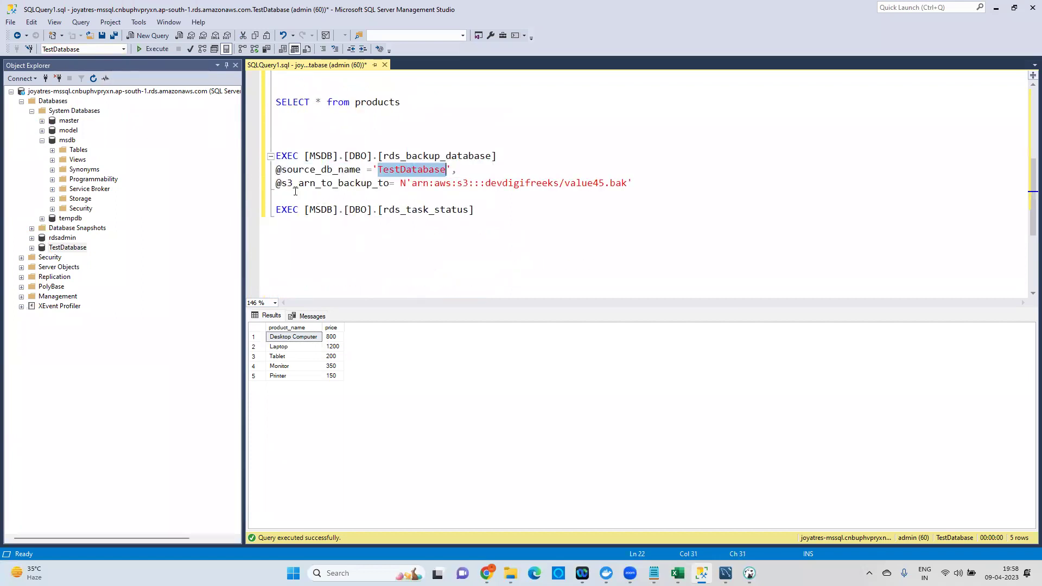
double_click(324, 183)
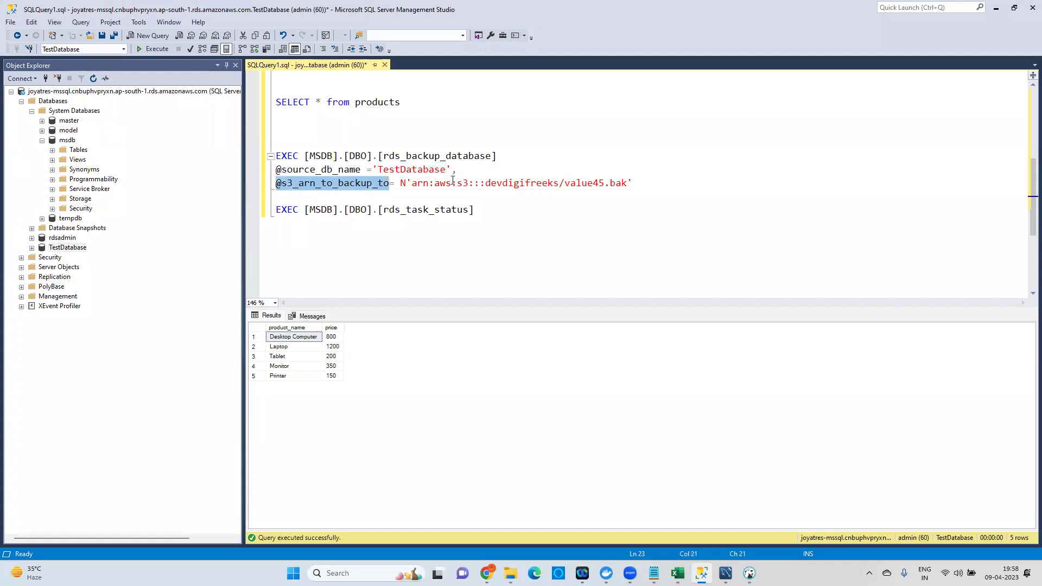
click(393, 185)
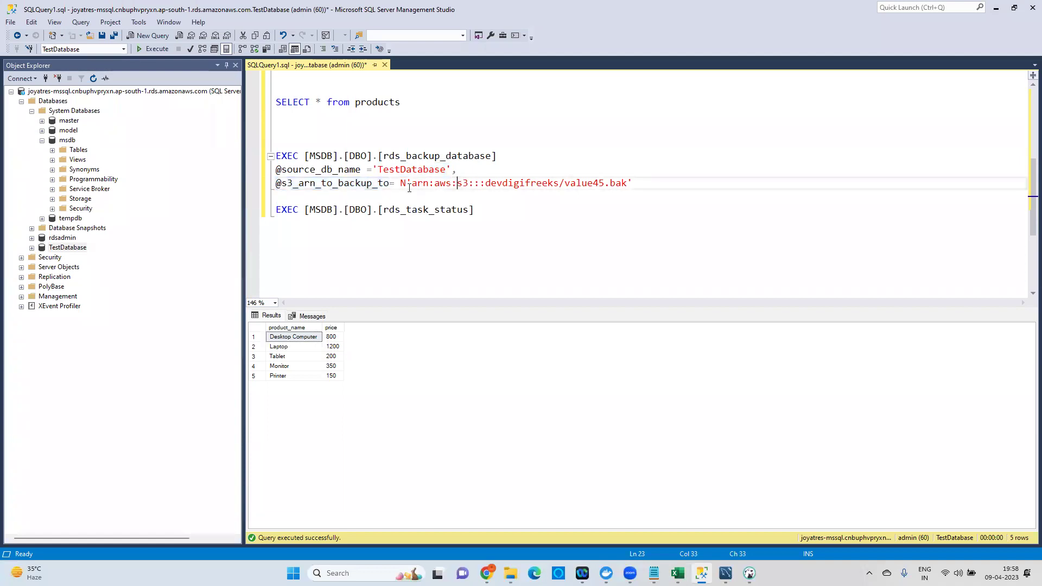
drag(400, 186, 628, 186)
Search AWS services for s3 and open S3 in a new browser tab.
click(486, 573)
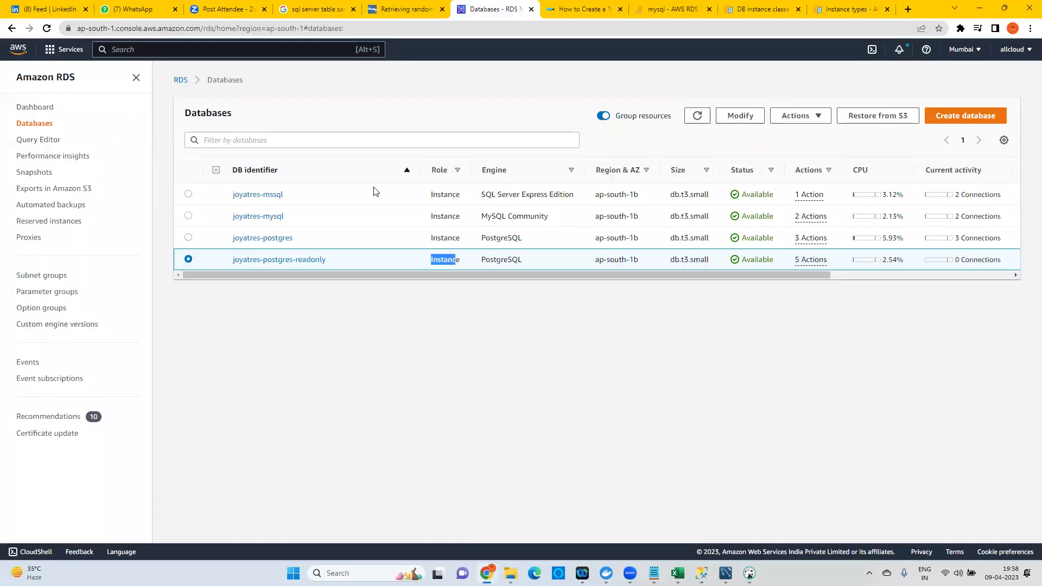
click(215, 54)
text(s3)
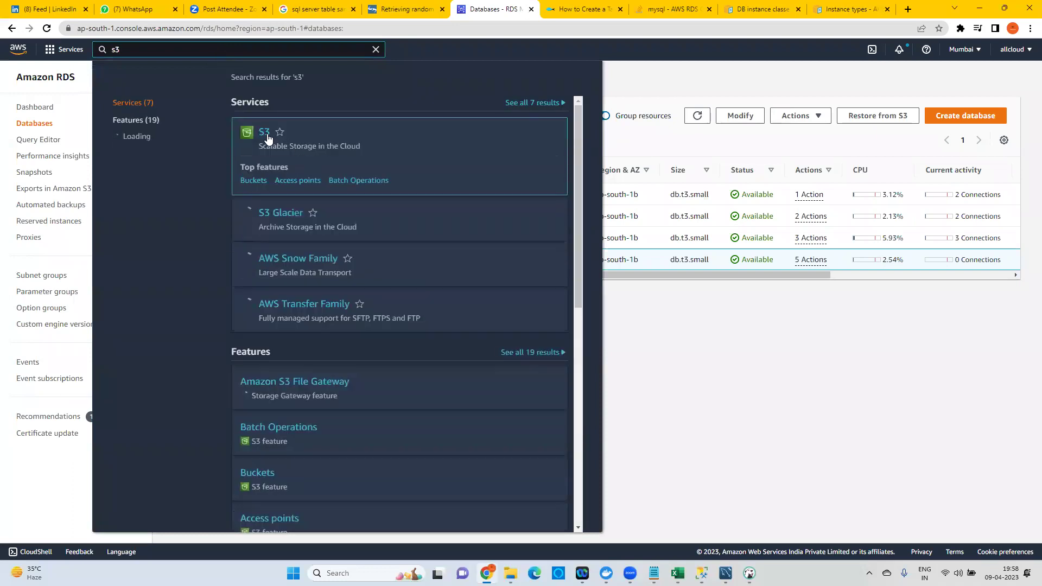
right_click(268, 138)
click(282, 140)
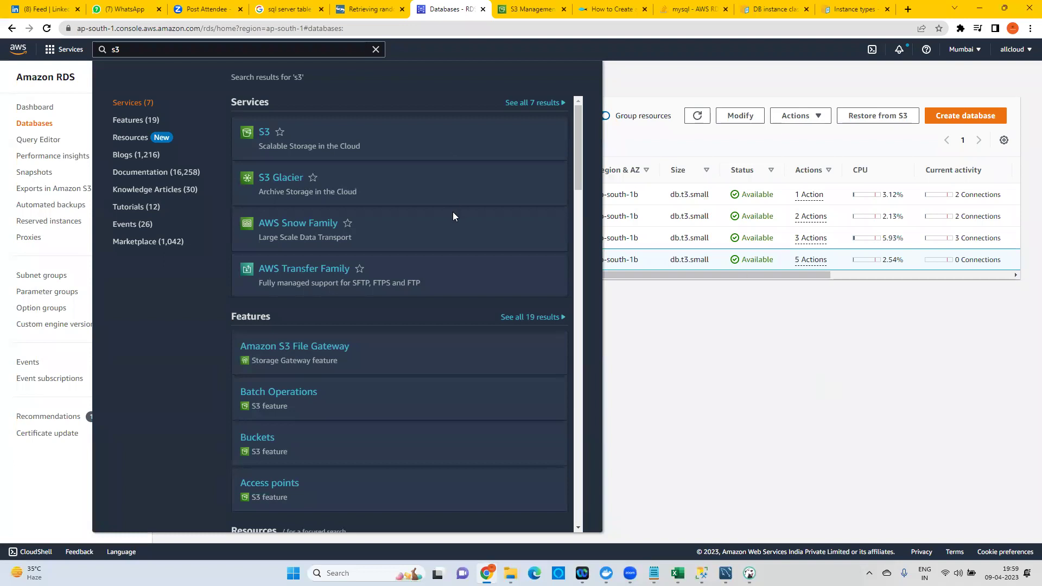
Begin a new bucket from the S3 buckets list's Create bucket button.
click(516, 8)
click(928, 170)
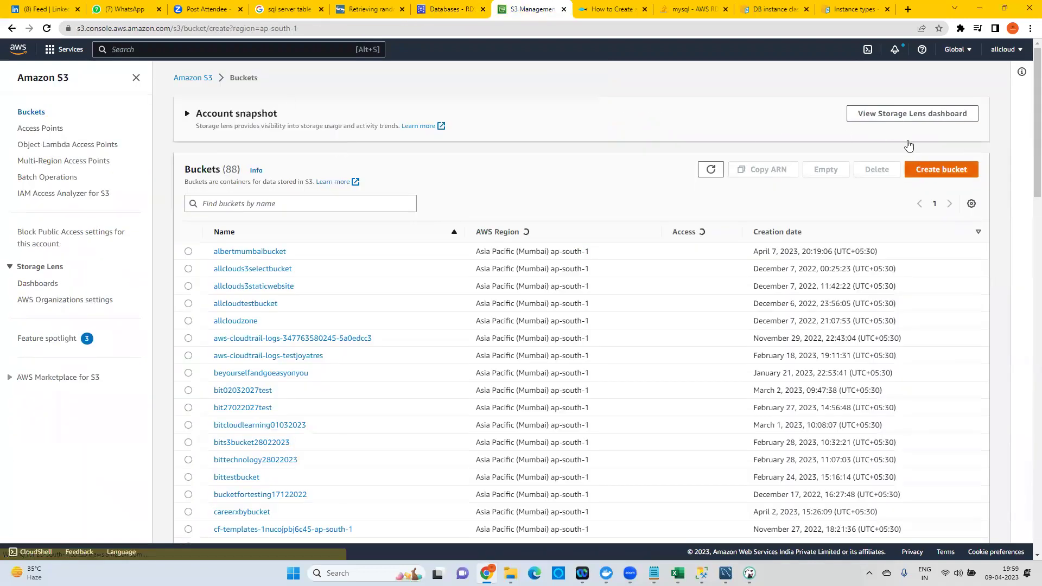
click(444, 5)
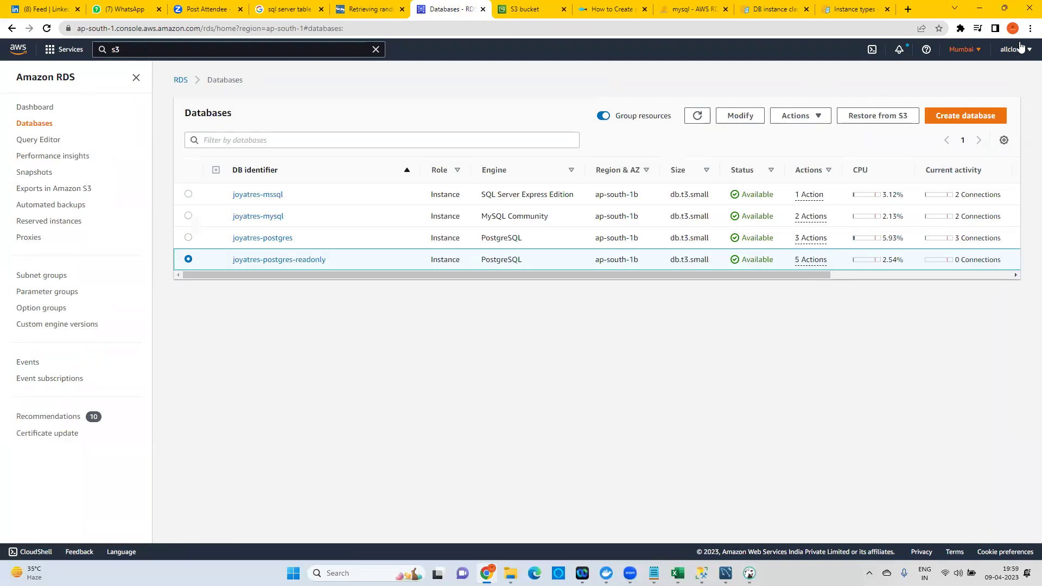
click(523, 8)
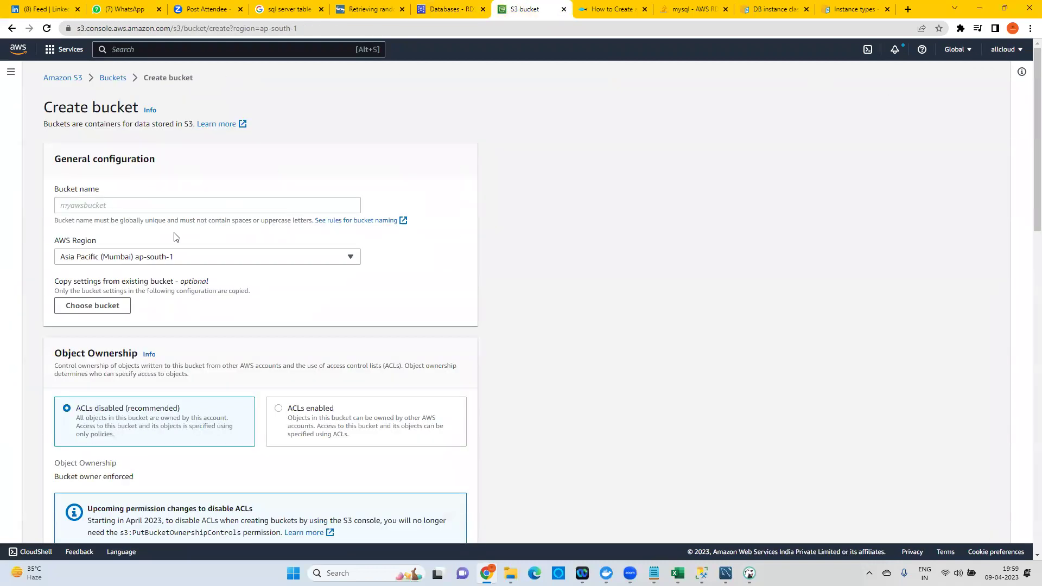
Create bucket testbucketforbackupsql with default settings, renaming it after the first name was rejected.
click(120, 204)
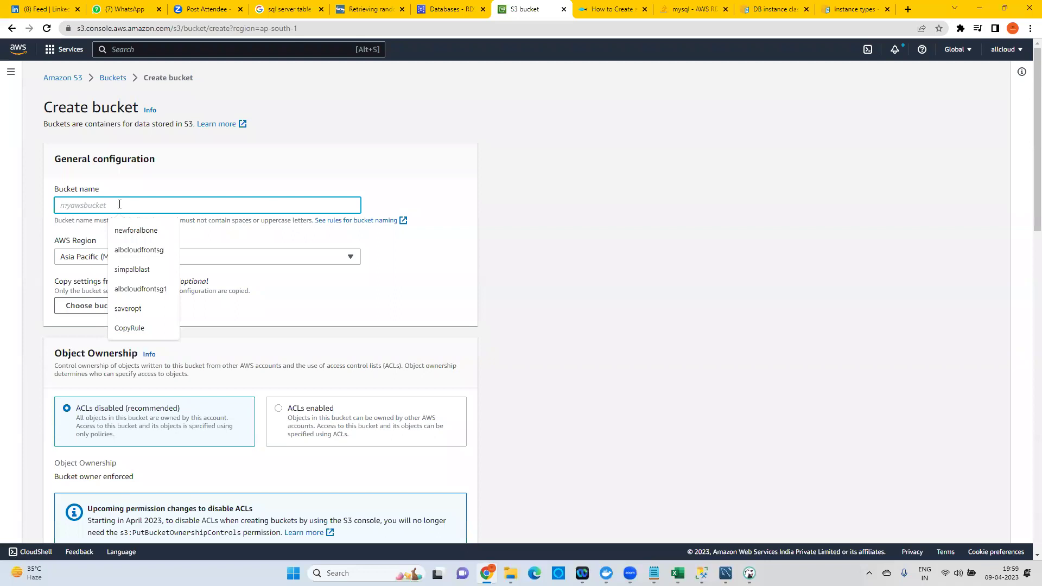
text(testbucket)
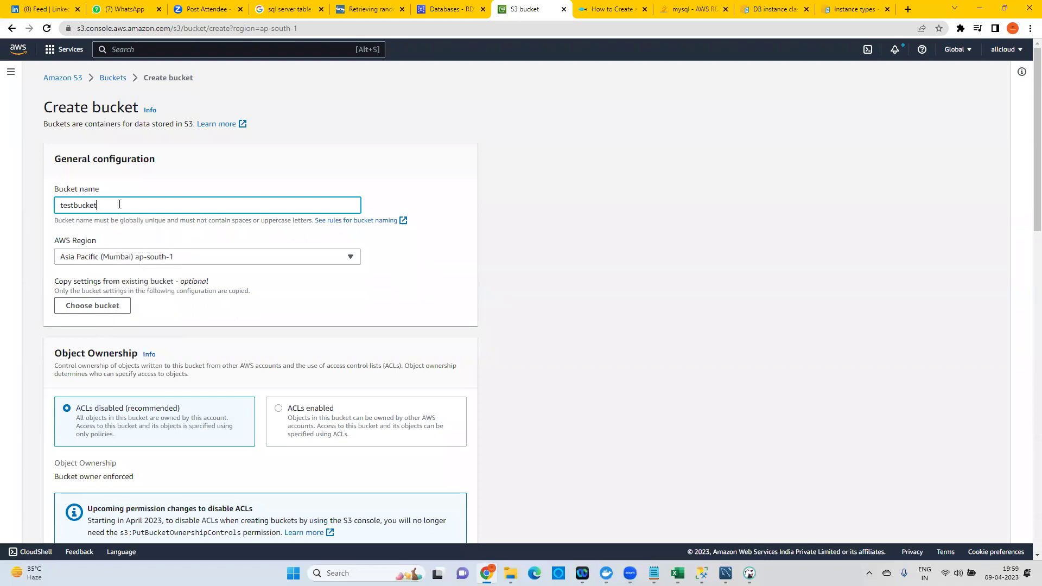
text(forbackup)
scroll(239, 212, down, 5)
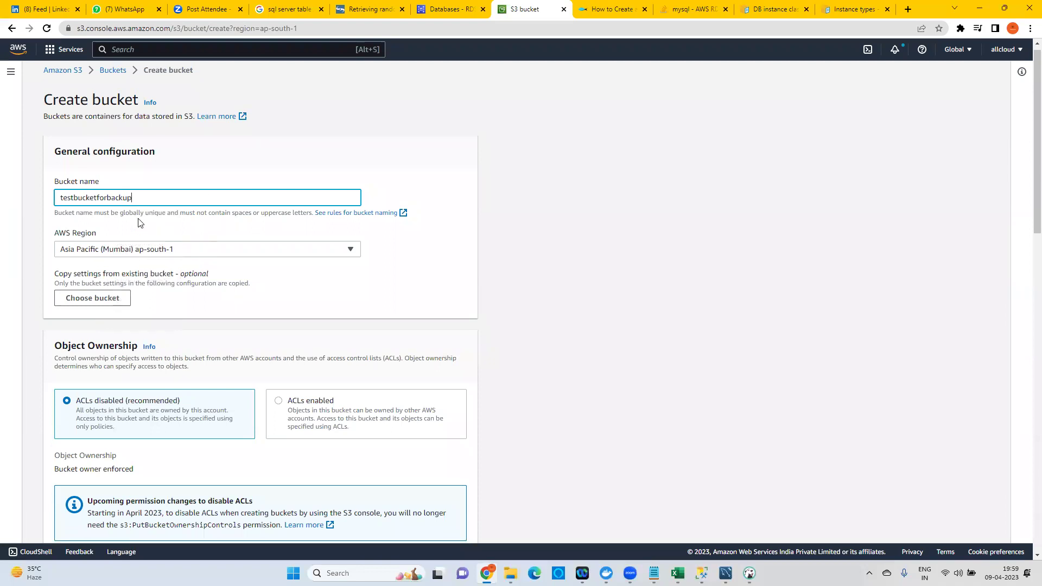
scroll(256, 233, down, 10)
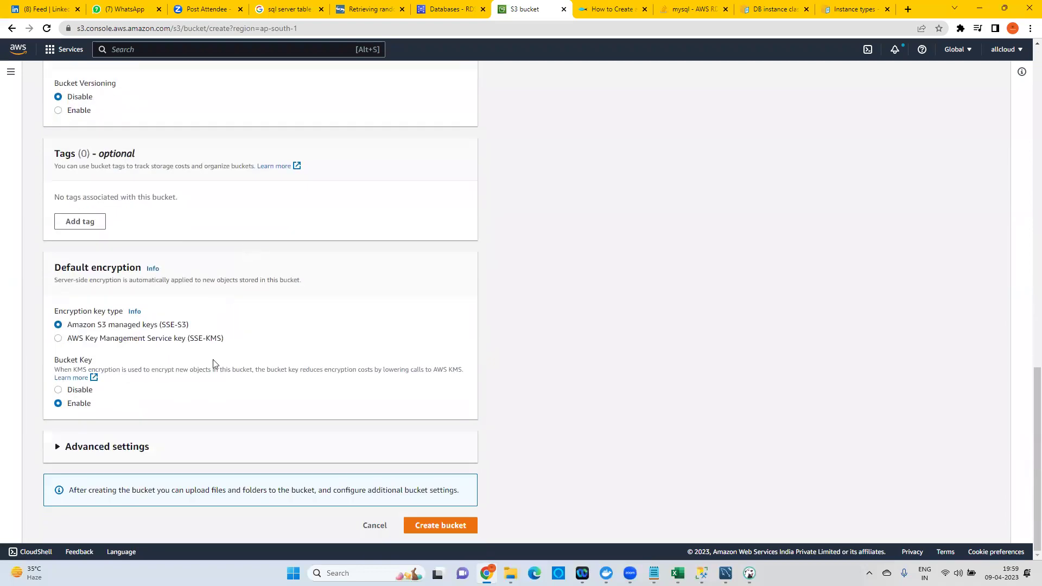
click(440, 523)
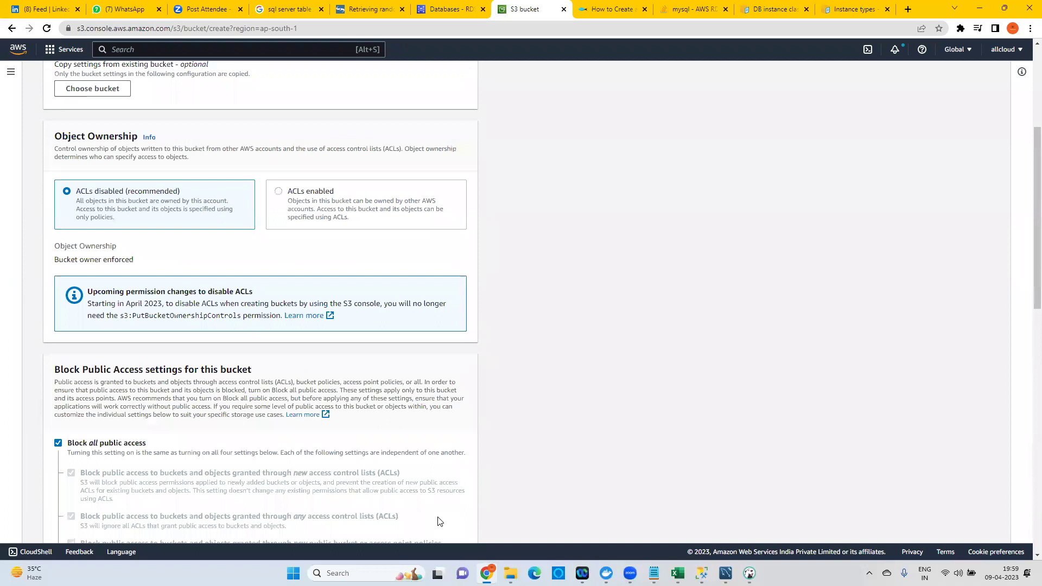
click(149, 207)
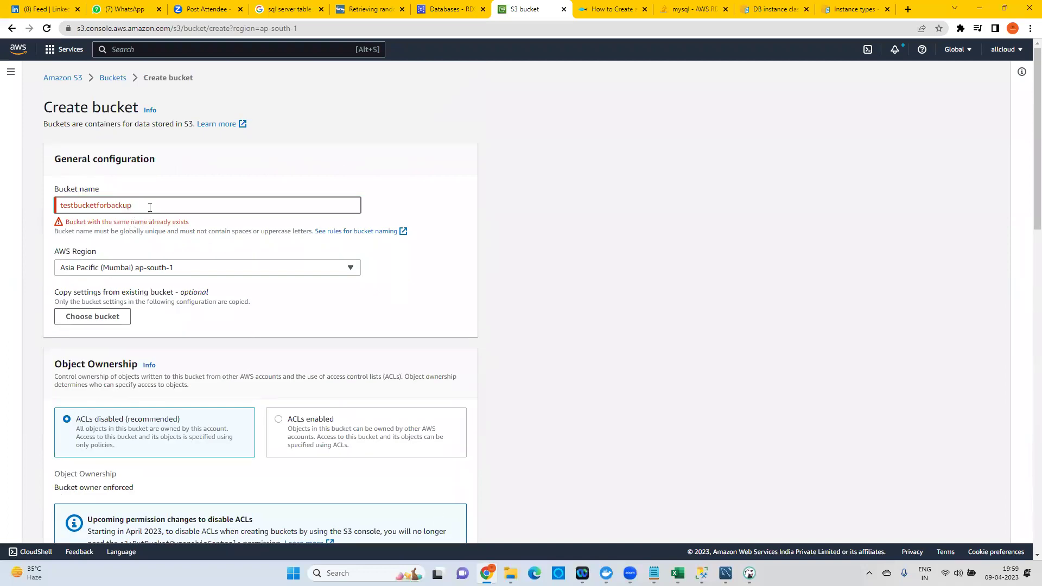
text(sql)
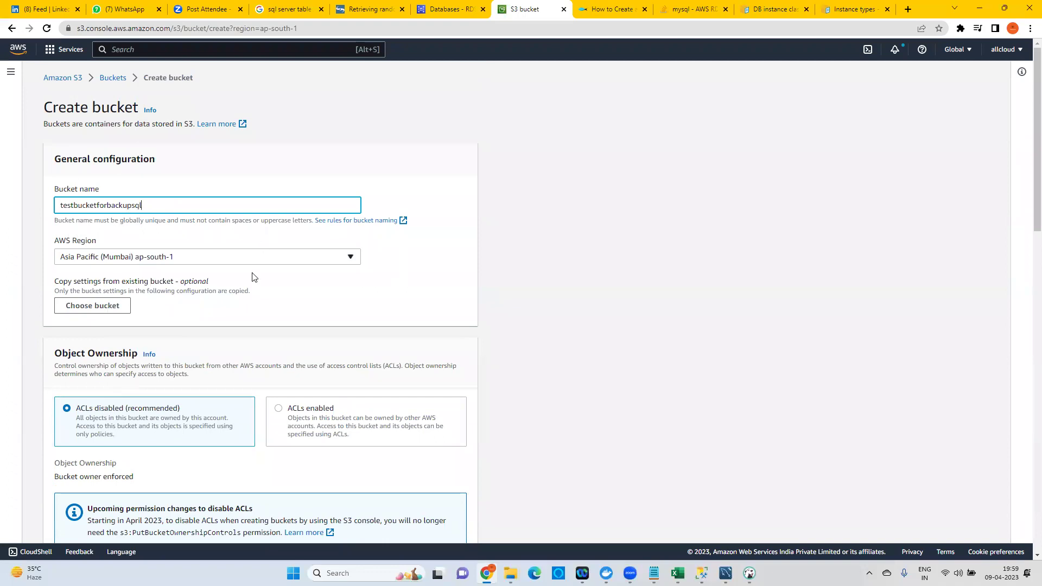
scroll(251, 274, down, 15)
click(472, 525)
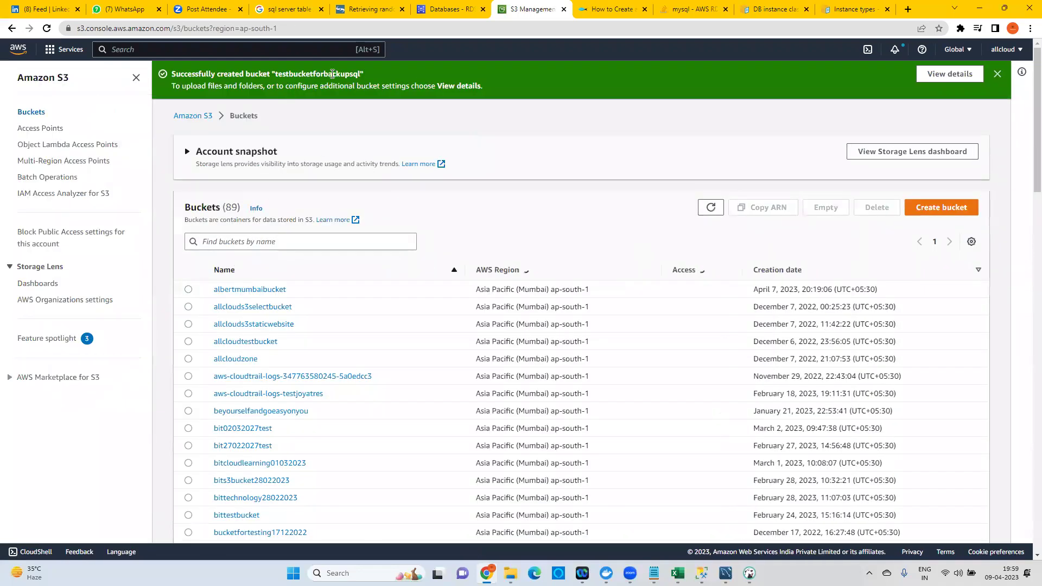
Filter the S3 bucket list for testbucketforbackupsql and open that bucket.
double_click(332, 74)
key(ctrl+c)
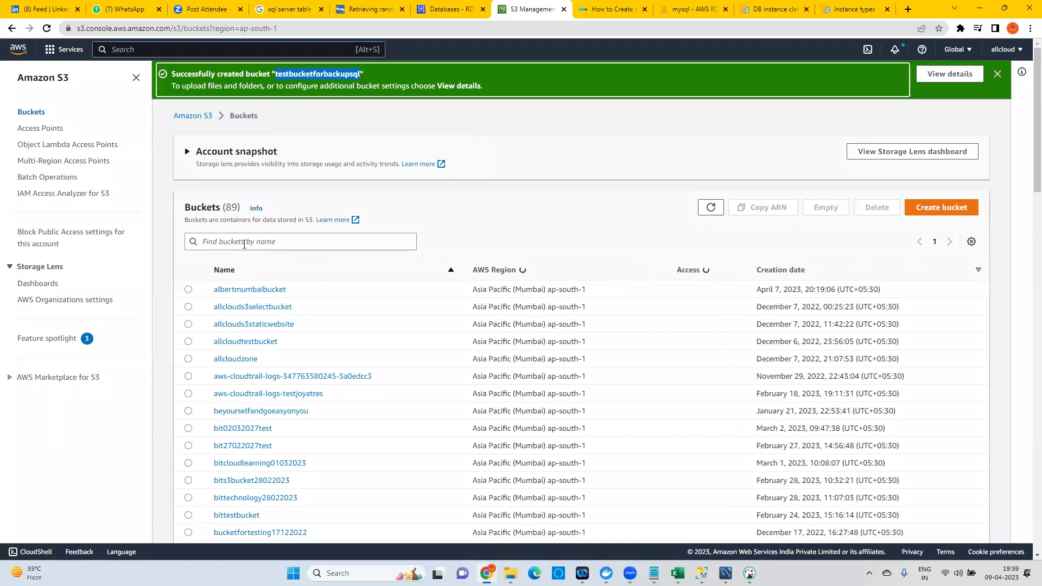
click(244, 242)
key(ctrl+v)
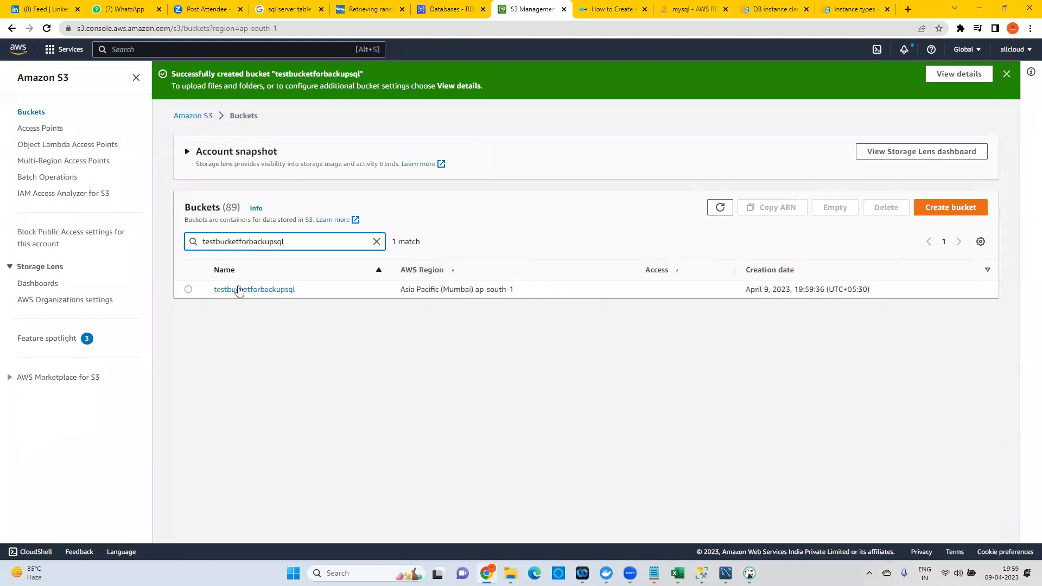
click(238, 289)
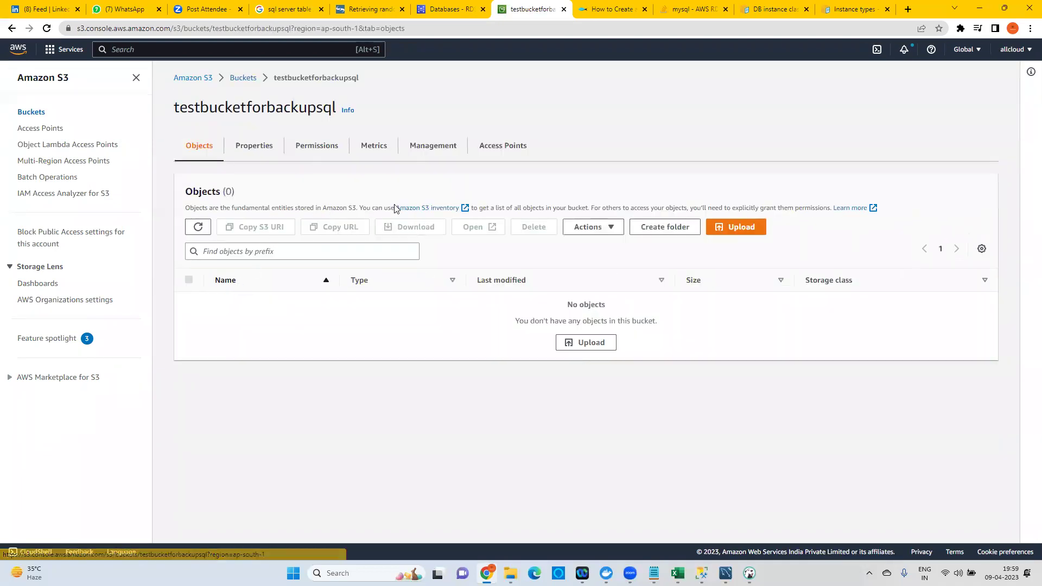
Select the bucket ARN arn:aws:s3:::testbucketforbackupsql on its Properties tab to copy it.
click(253, 150)
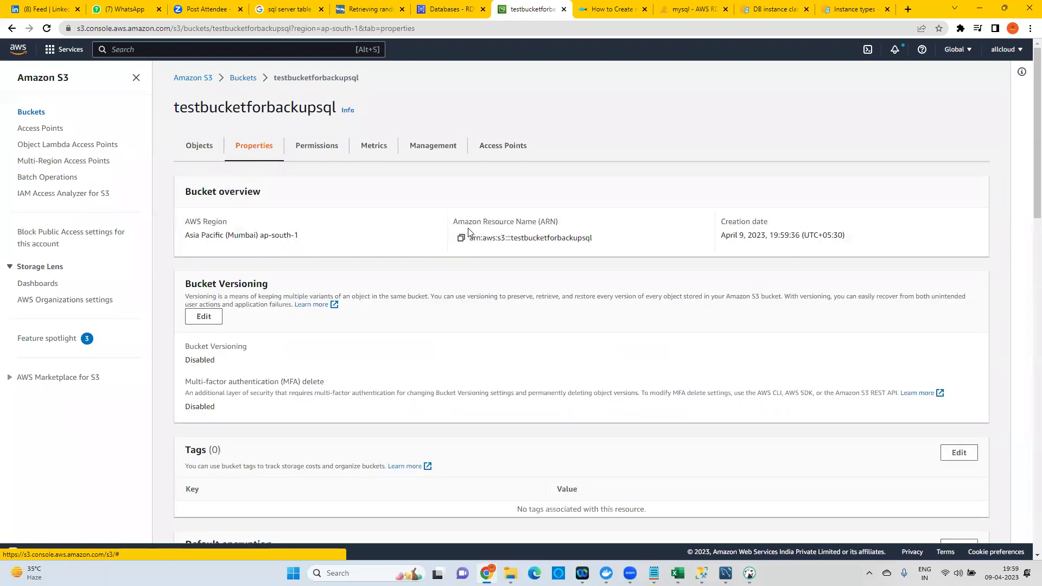
drag(465, 223, 558, 223)
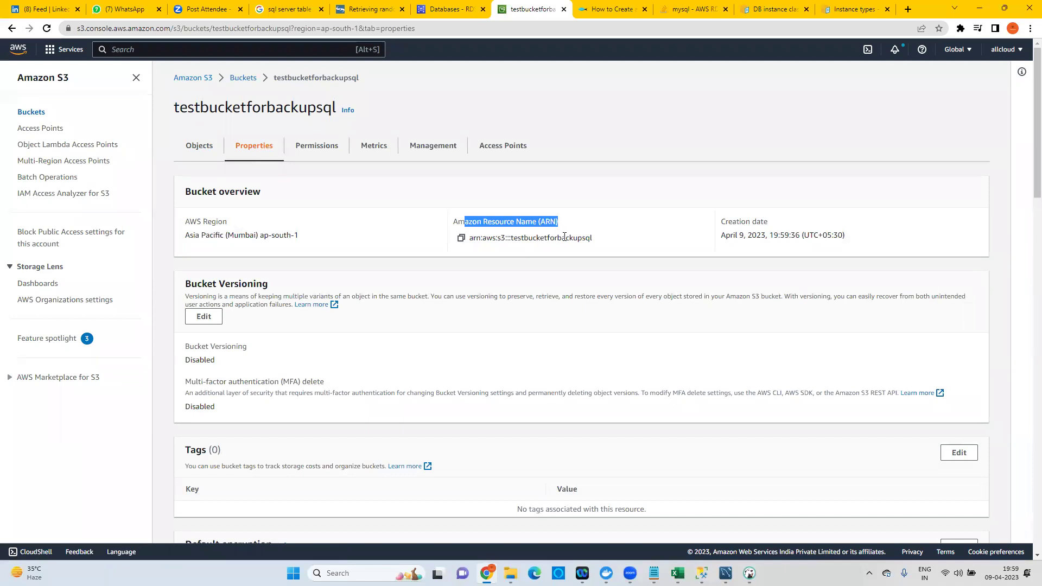
drag(593, 239, 470, 239)
key(ctrl+c)
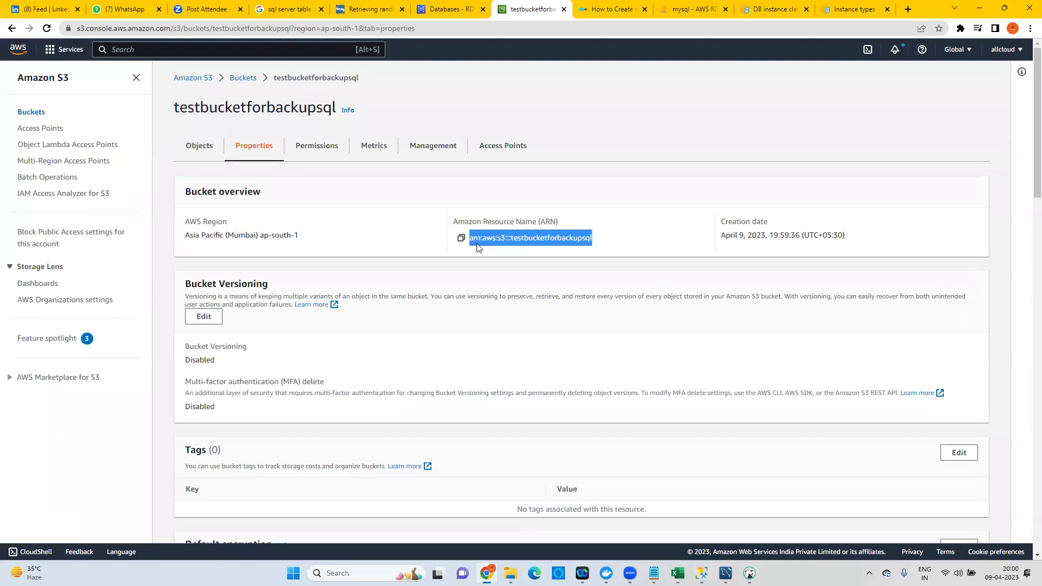
click(702, 573)
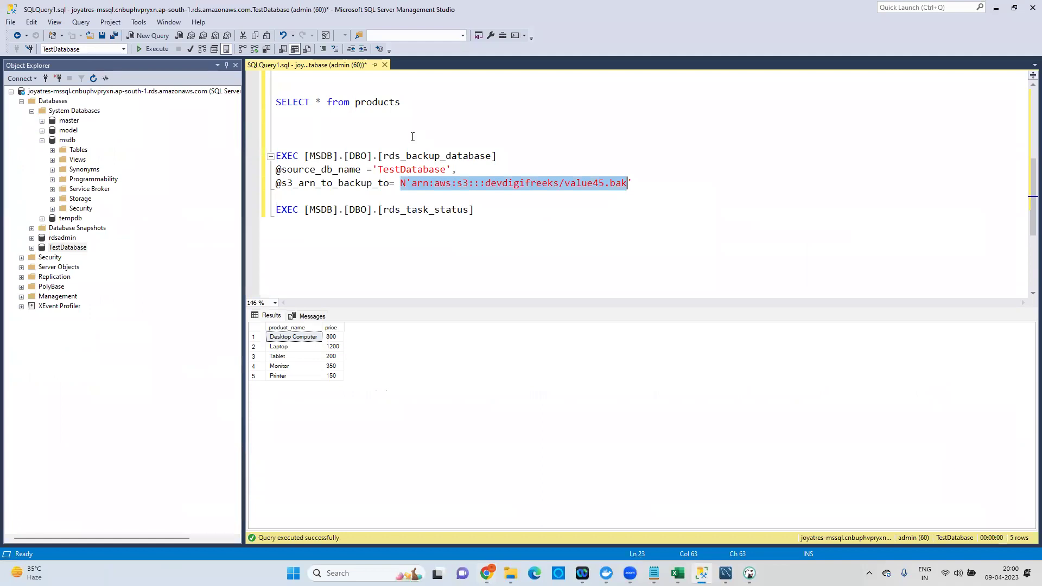
Replace the old devdigifreeks ARN with testbucketforbackupsql and rename the backup file to 09042023.bak.
click(408, 183)
click(414, 183)
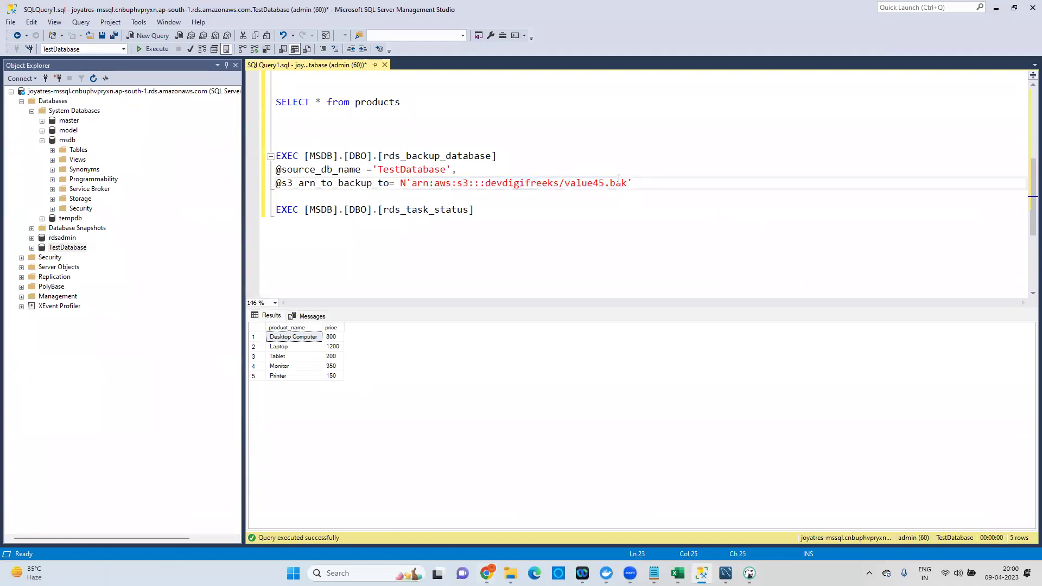
shift+click(560, 187)
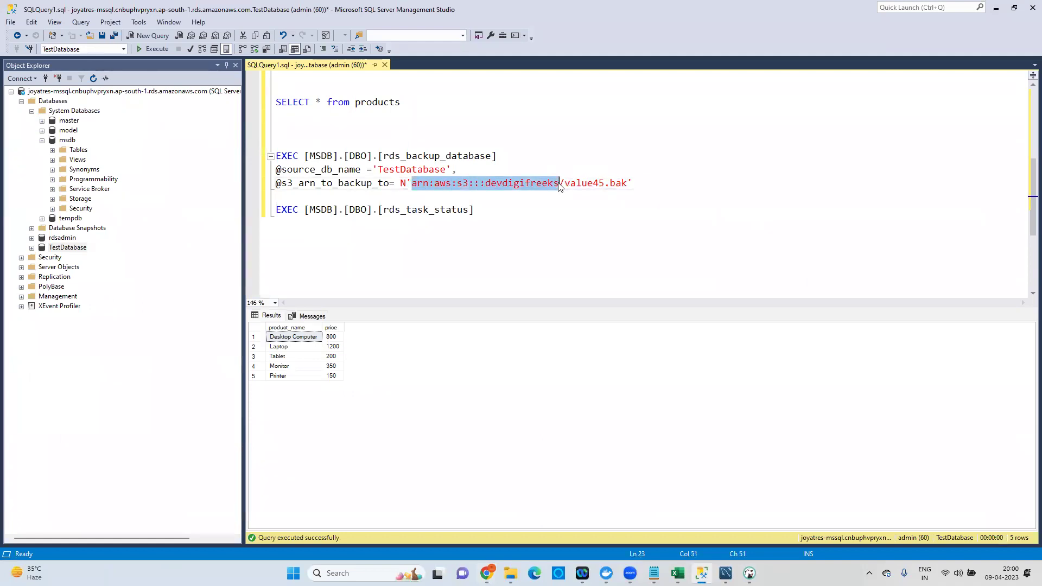
key(ctrl+v)
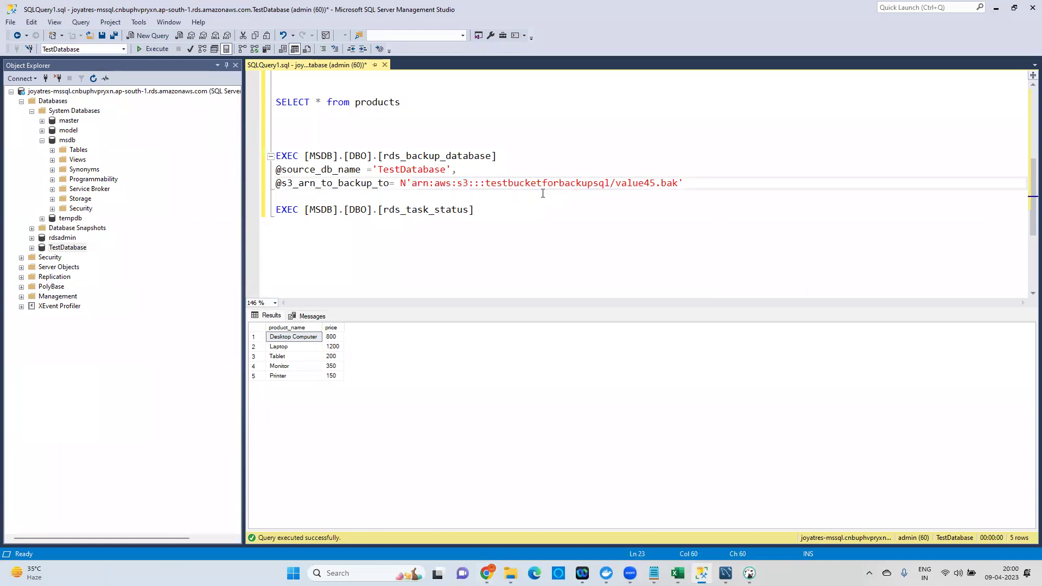
double_click(556, 182)
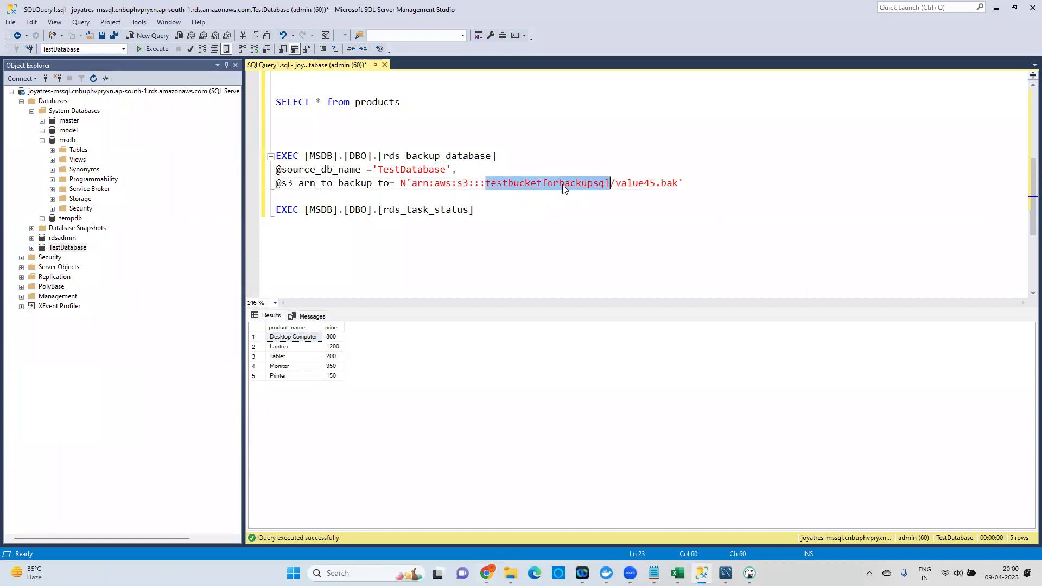
double_click(645, 183)
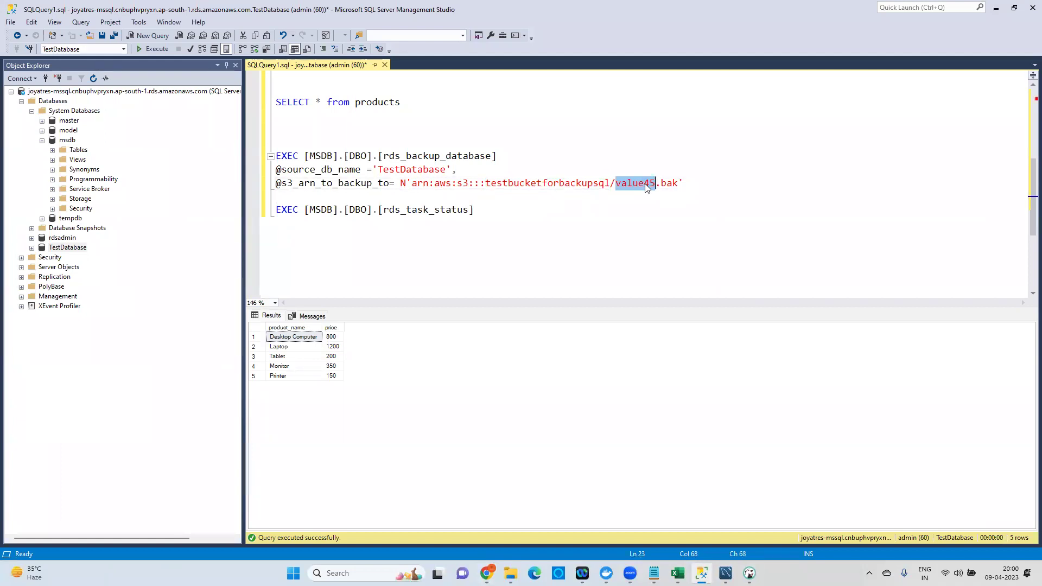
text(0904)
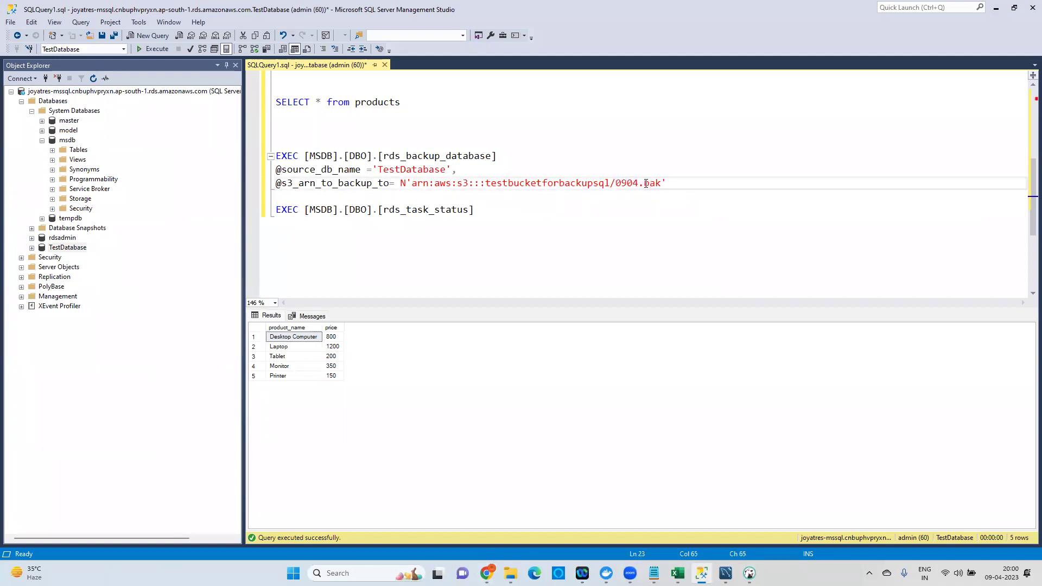
text(2023)
click(673, 184)
Run the rds_backup_database statement and select the 'backup/restore option not enabled' error.
drag(275, 156, 718, 183)
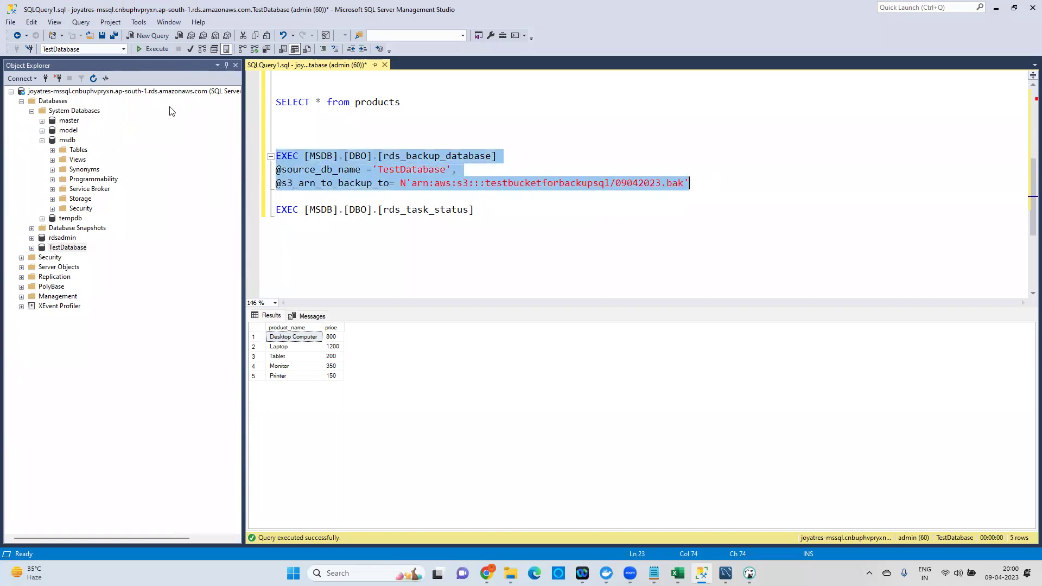
click(150, 50)
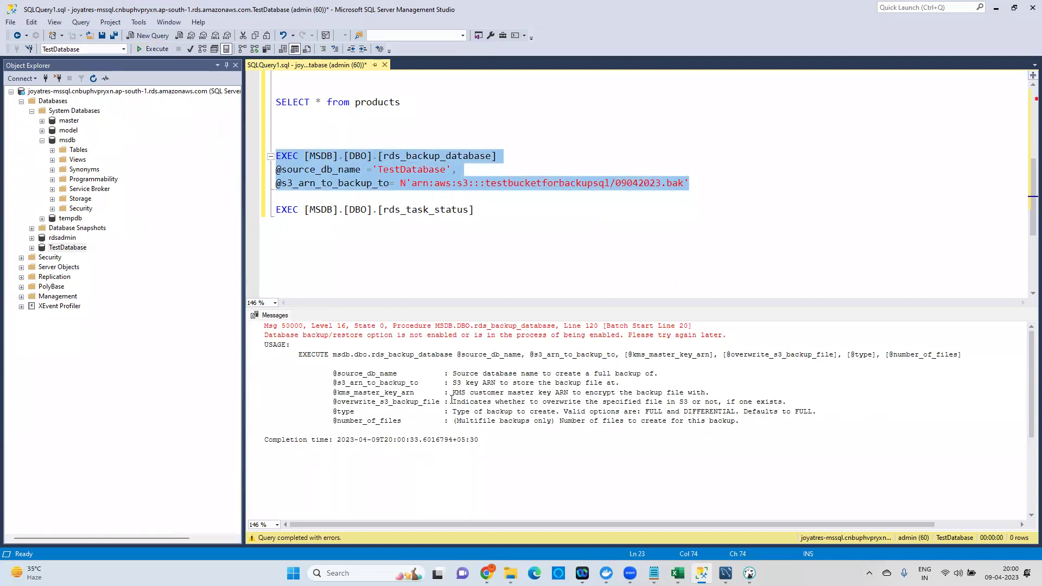
drag(282, 338, 737, 333)
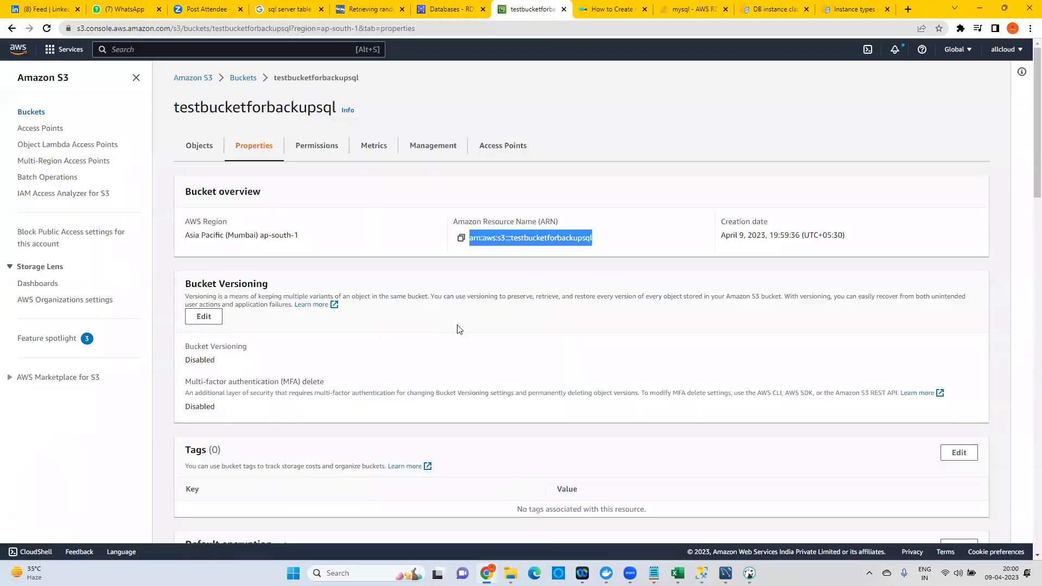
Open the Modify page for the joyatres-mssql instance in the RDS Databases list.
click(487, 573)
click(456, 15)
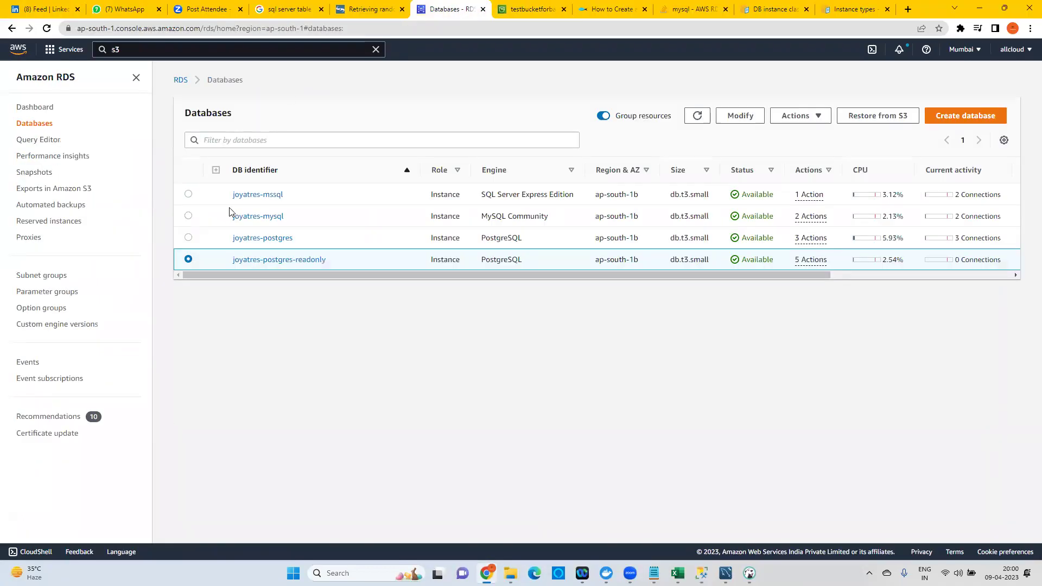
click(188, 194)
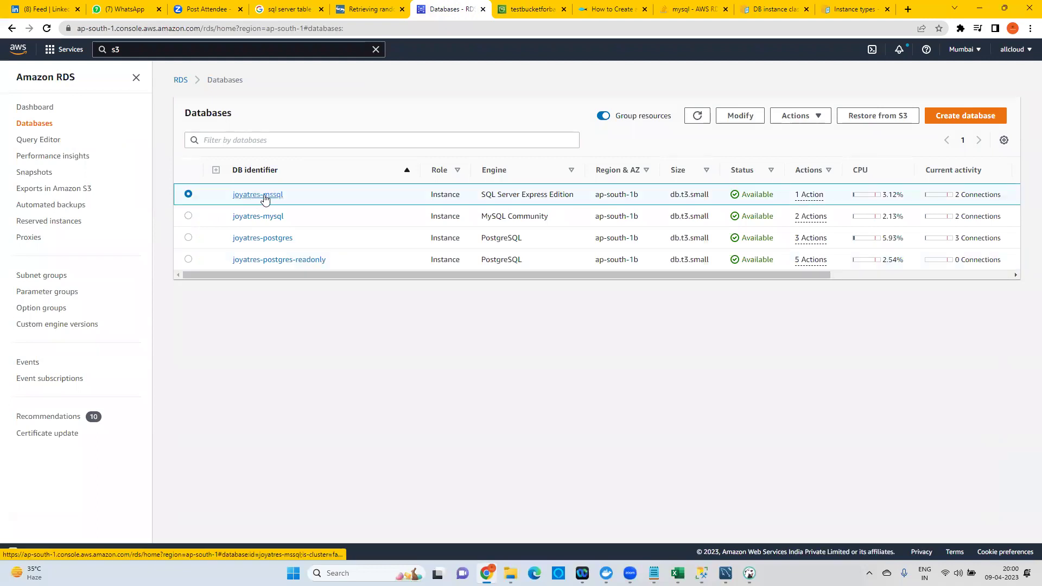
click(743, 117)
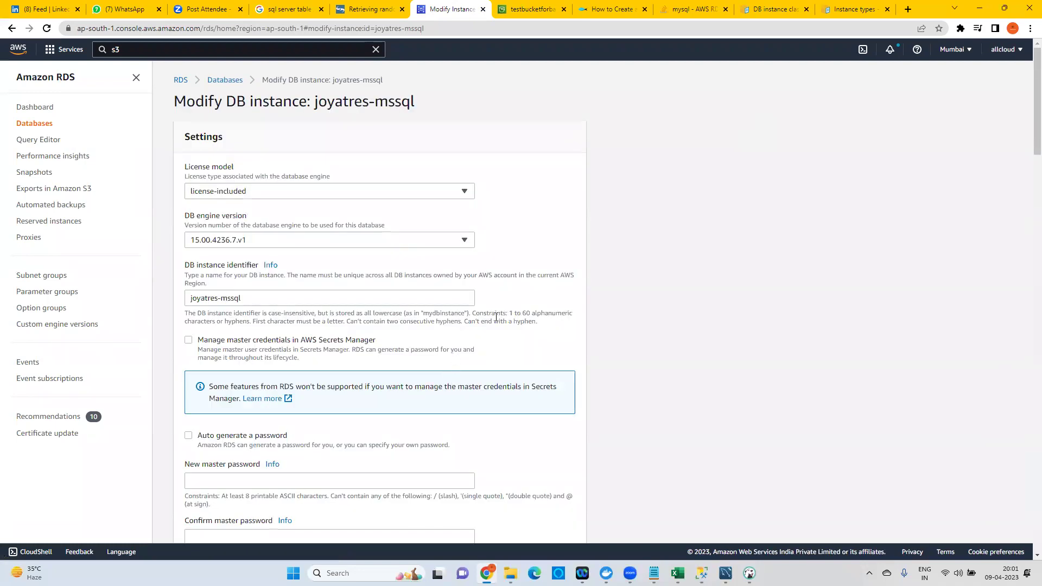
Read the Option group help for default:sqlserver-ex-15-00, highlighting its SQL Server encryption mention.
scroll(496, 317, down, 10)
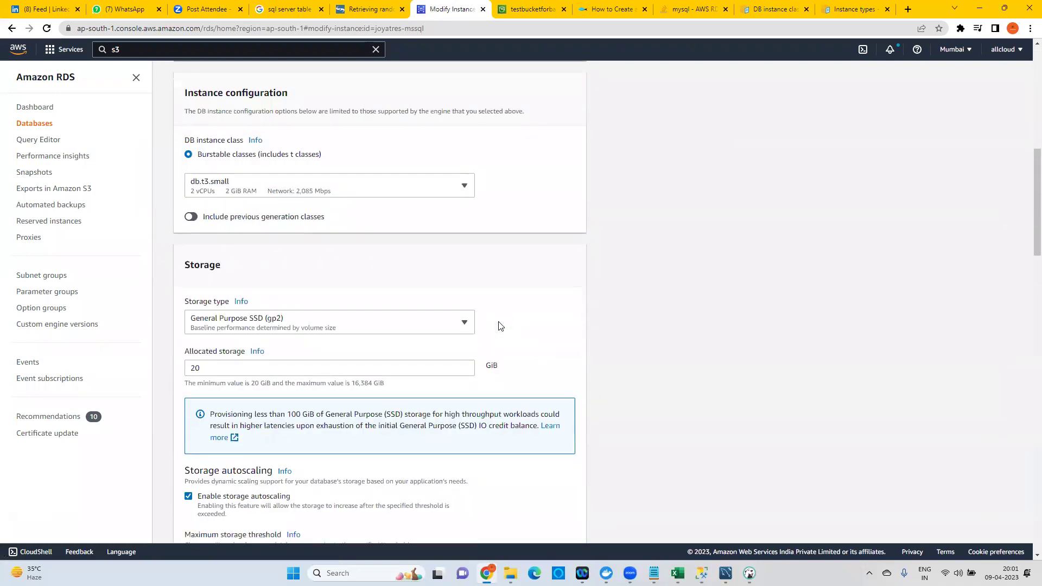
scroll(499, 325, down, 18)
scroll(488, 324, down, 1)
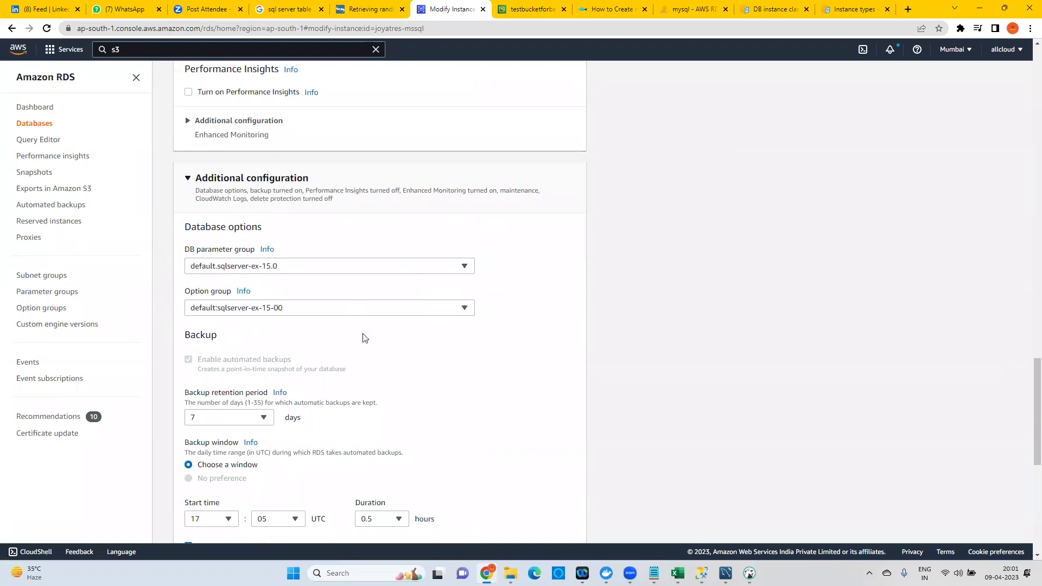
click(243, 292)
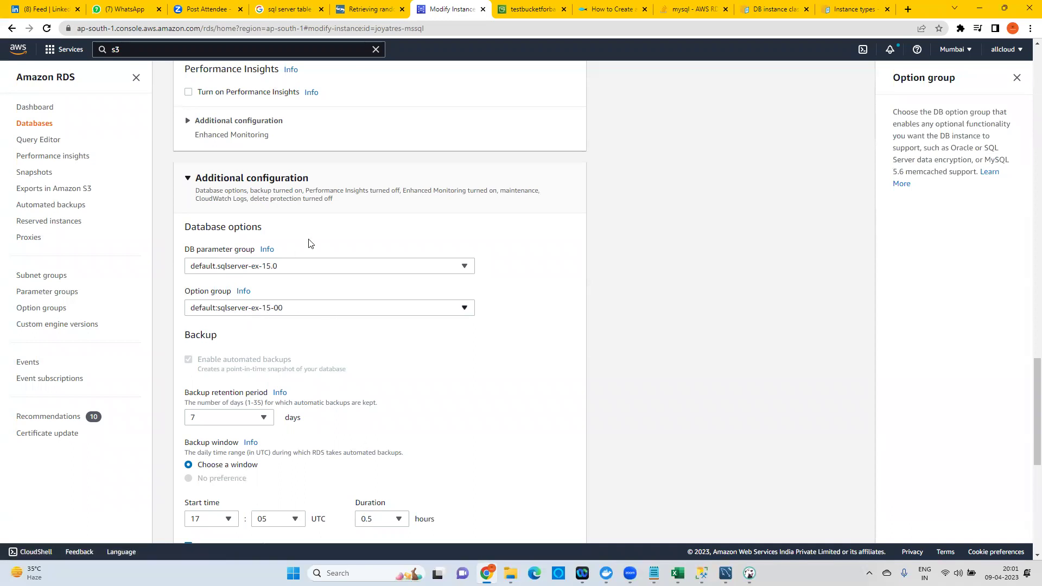
drag(921, 113, 1003, 113)
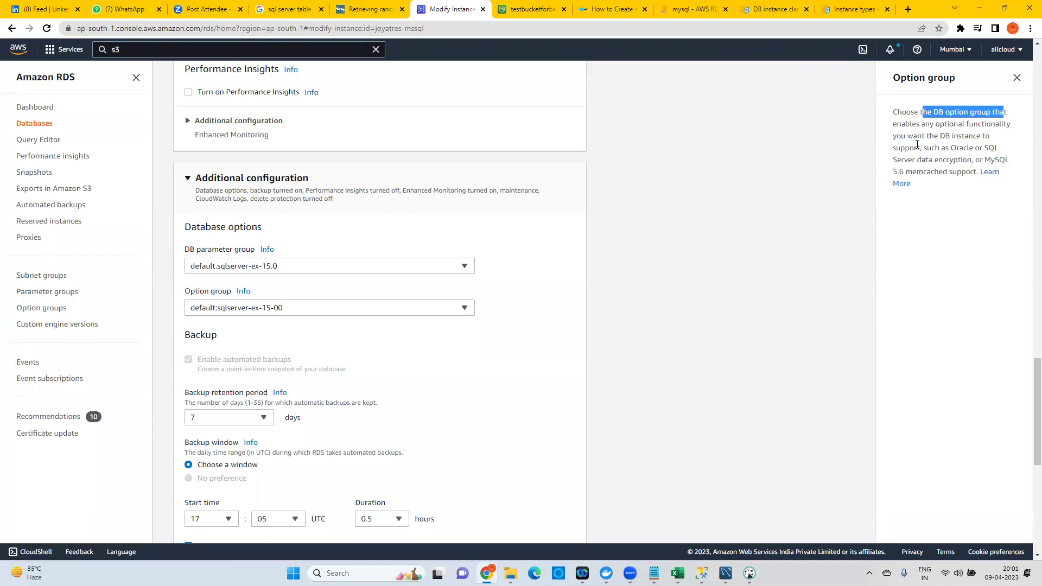
mouse_move(981, 147)
mouse_down()
mouse_move(969, 170)
mouse_move(968, 156)
mouse_up()
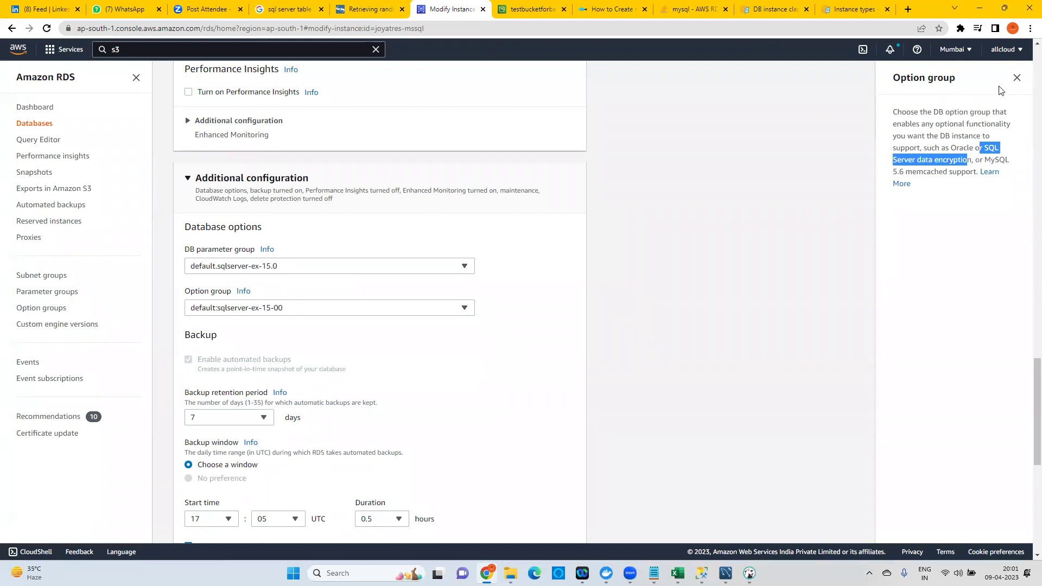
click(1017, 77)
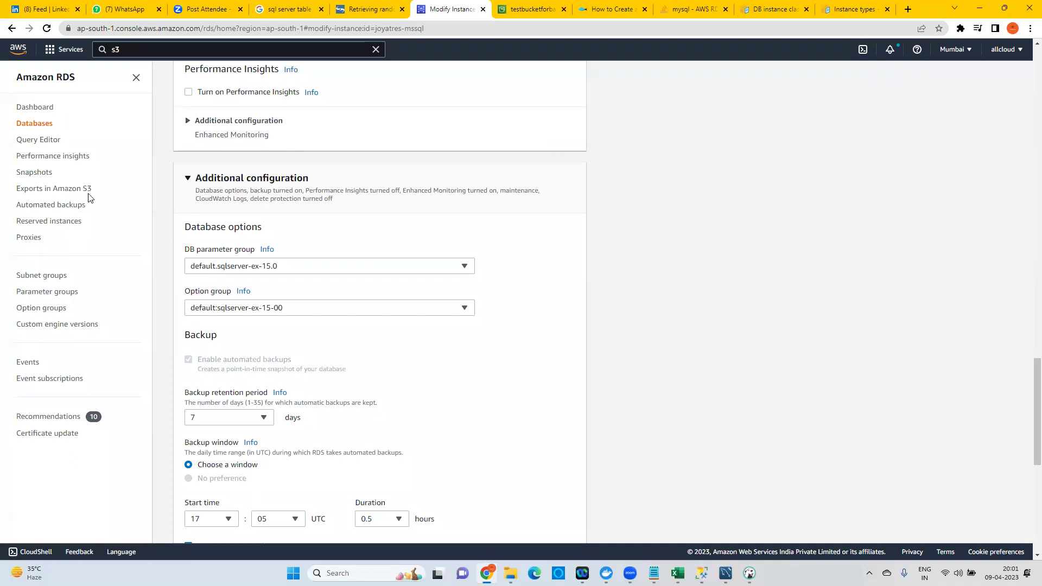
Go from the RDS dashboard to the Option groups list and start a new group.
click(40, 108)
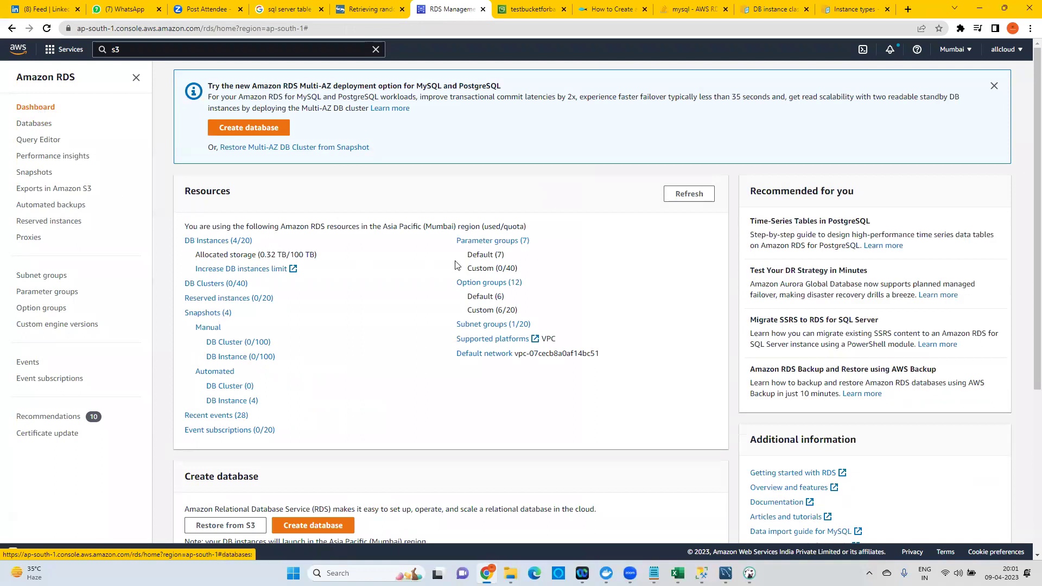
click(484, 283)
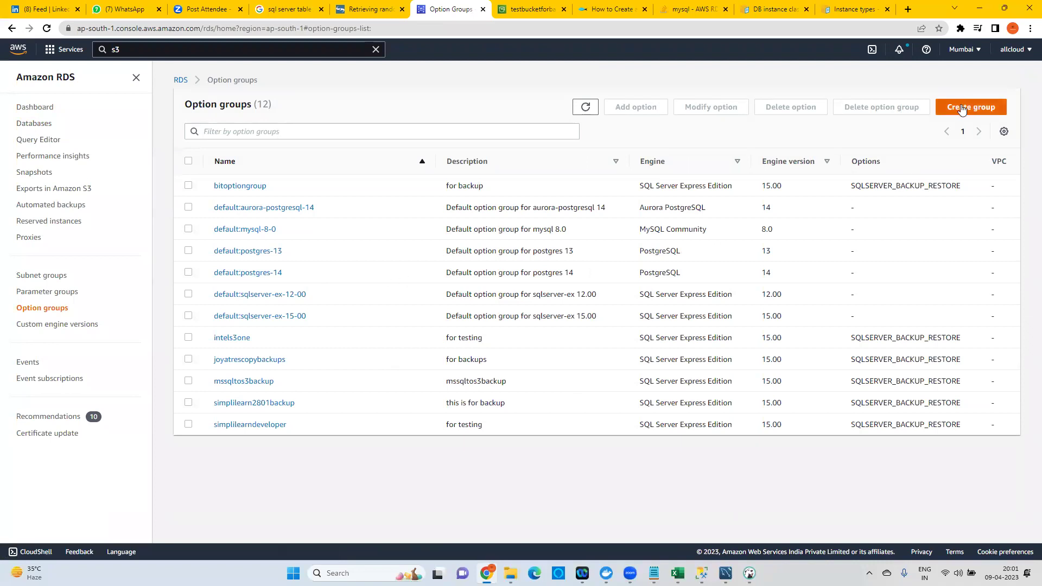
click(986, 108)
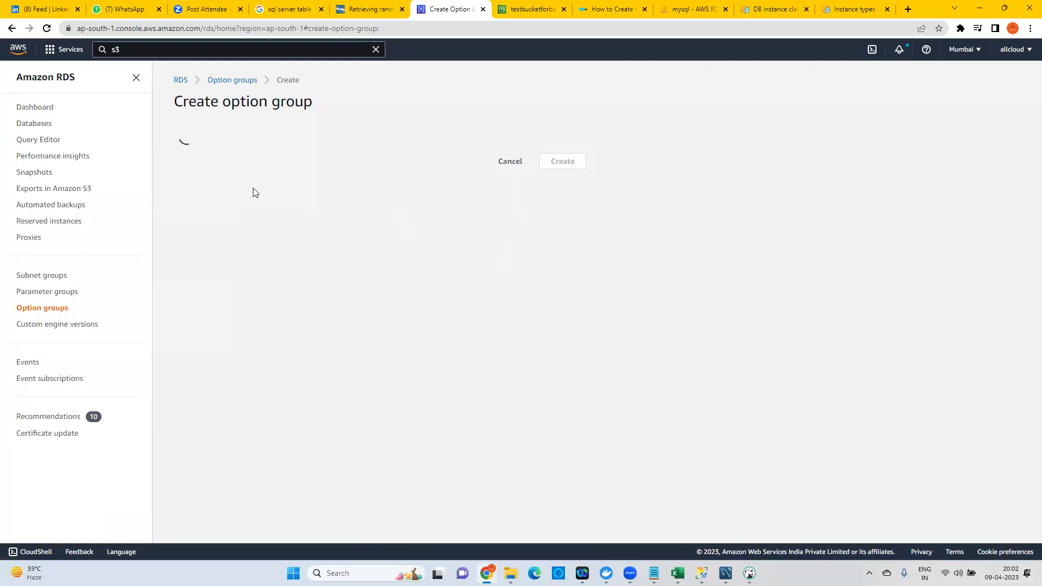
Name the option group backupforsqlmachine with description 'backup'.
click(214, 188)
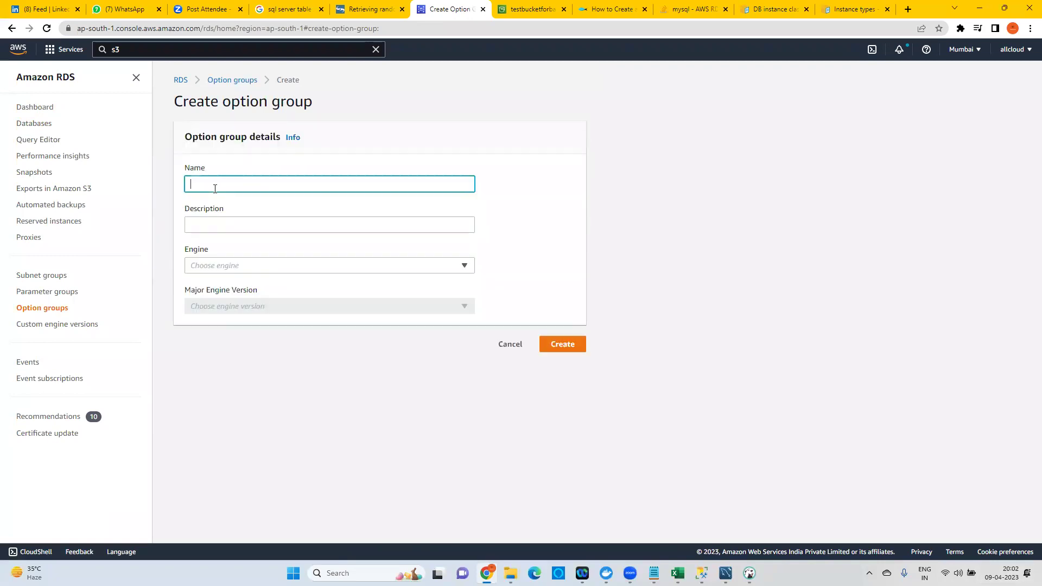
text(backupforsqlmachine)
click(203, 232)
text(backup)
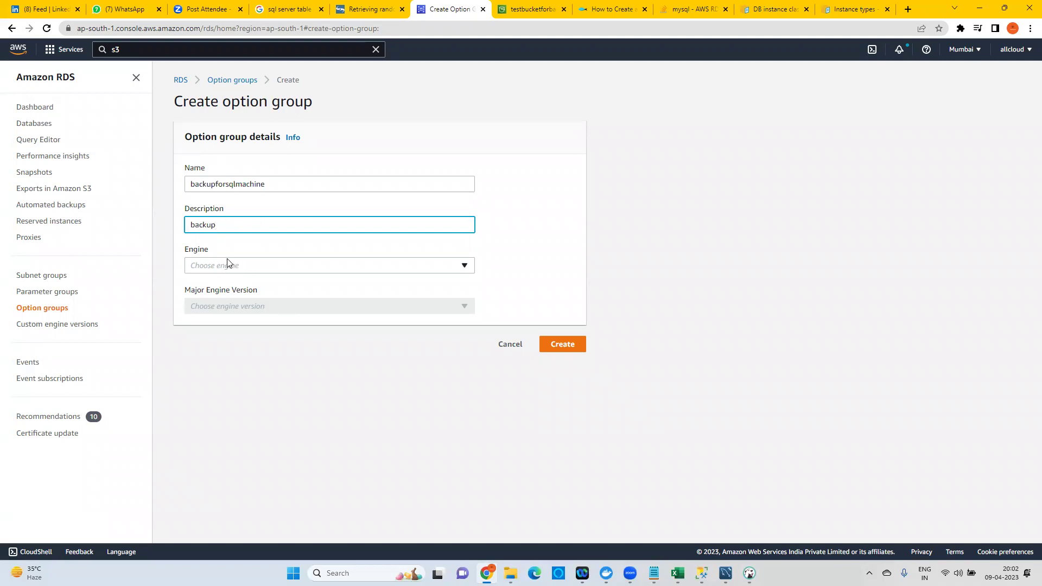
Open the RDS Databases list in a new browser tab and switch to it.
right_click(42, 125)
click(62, 140)
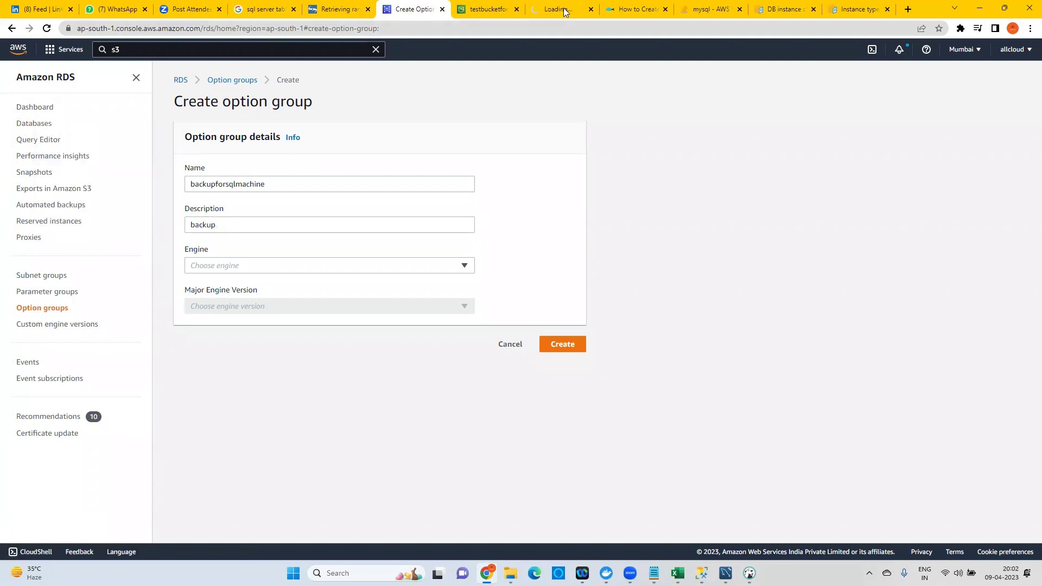
click(564, 11)
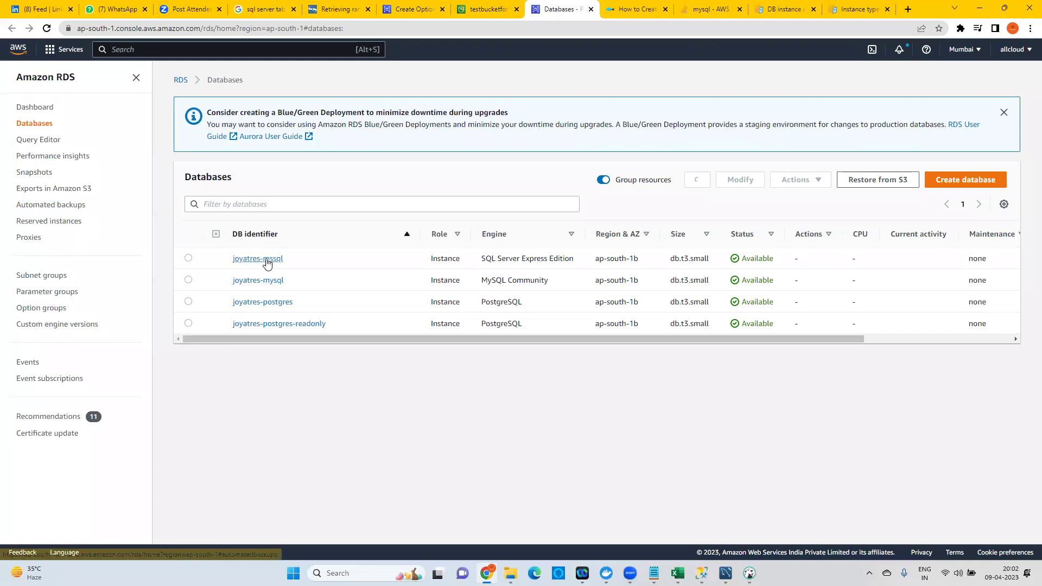
Check joyatres-mssql's engine version 15.00.4236.7.v1 on its Configuration tab.
click(266, 260)
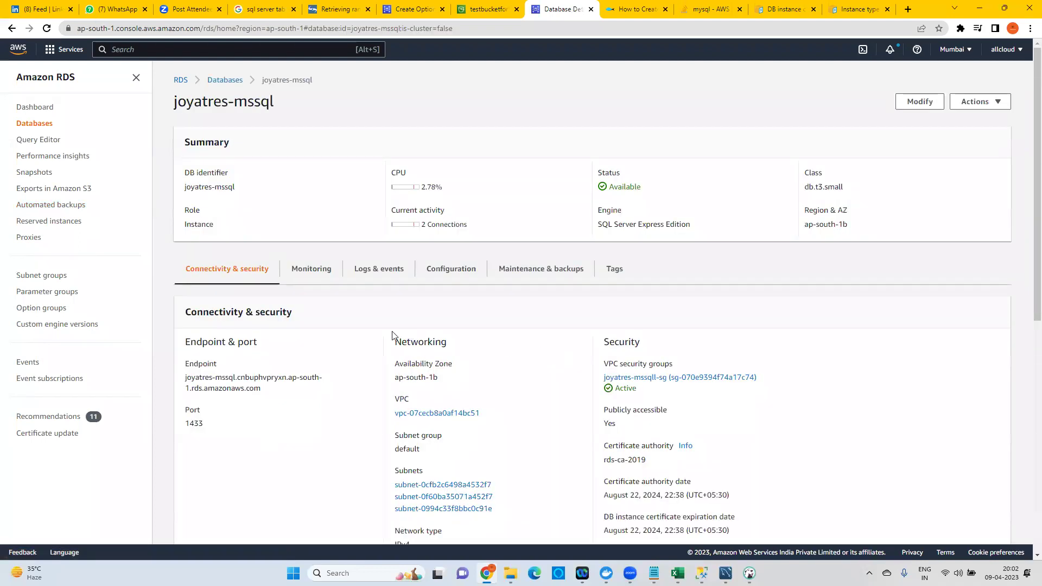
click(457, 275)
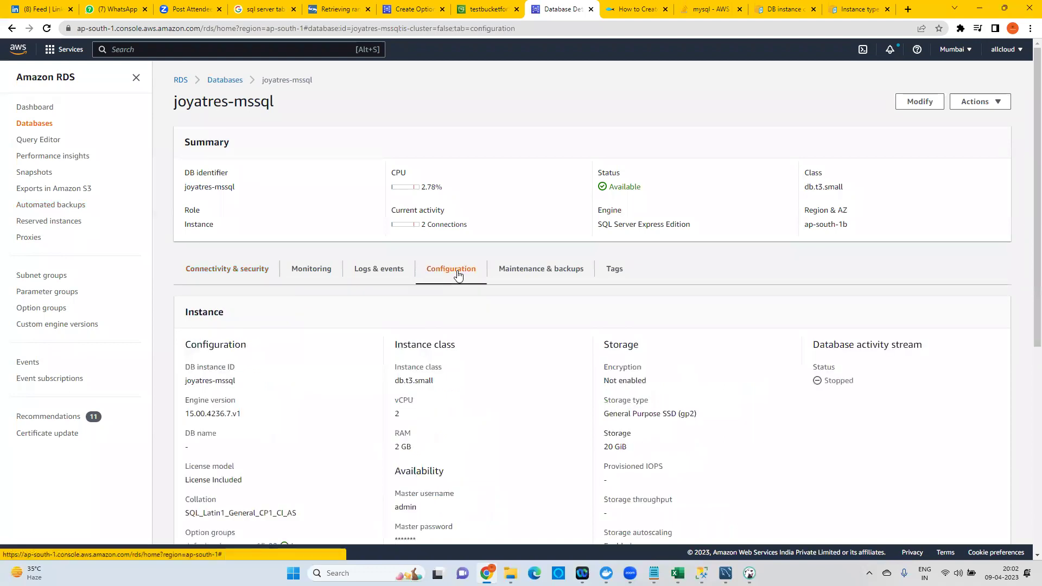
scroll(477, 323, down, 1)
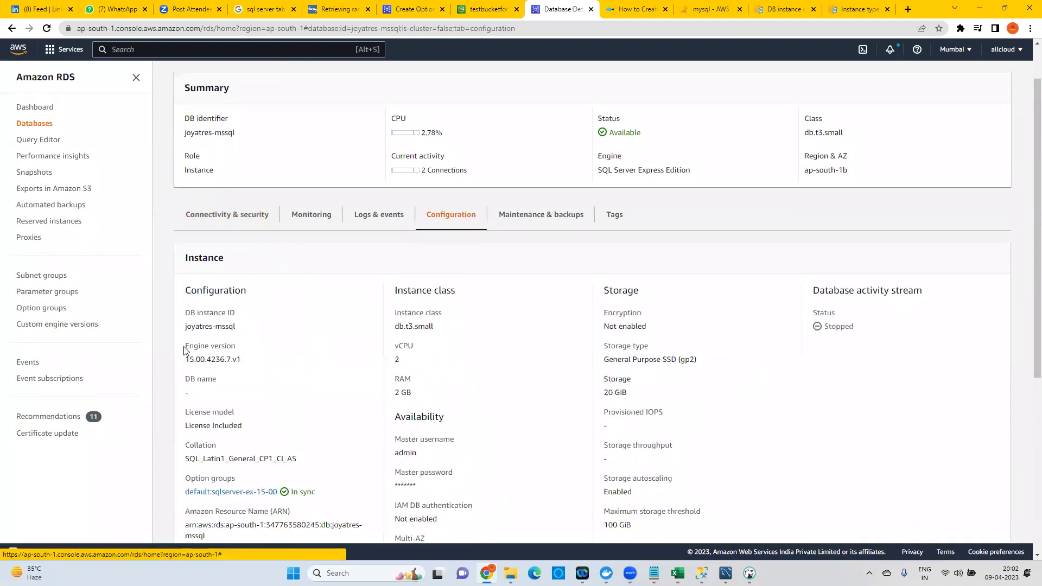
drag(201, 355, 247, 369)
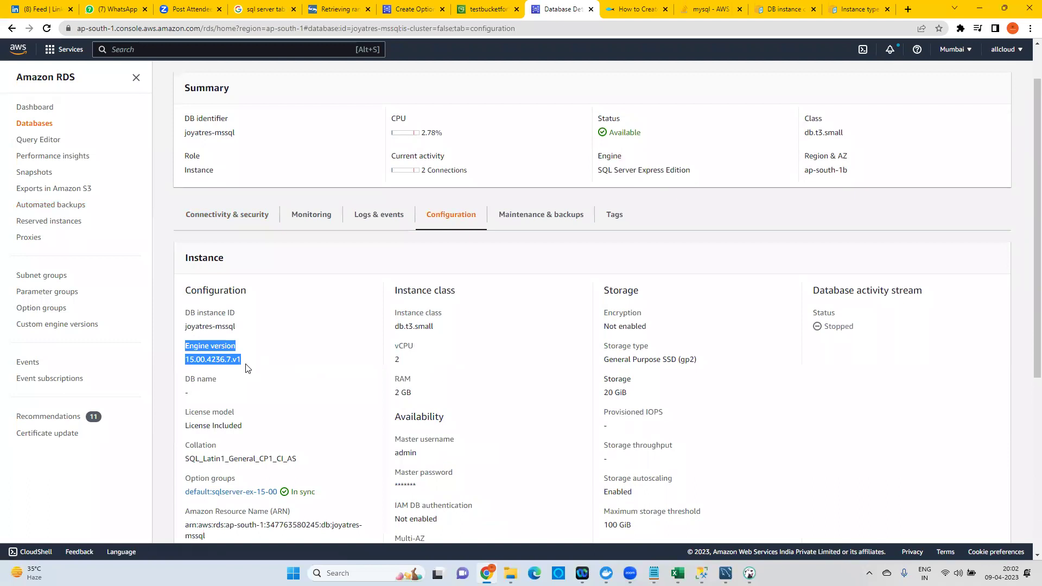
Review the option group's Engine choices, then start a new Create database page.
click(427, 9)
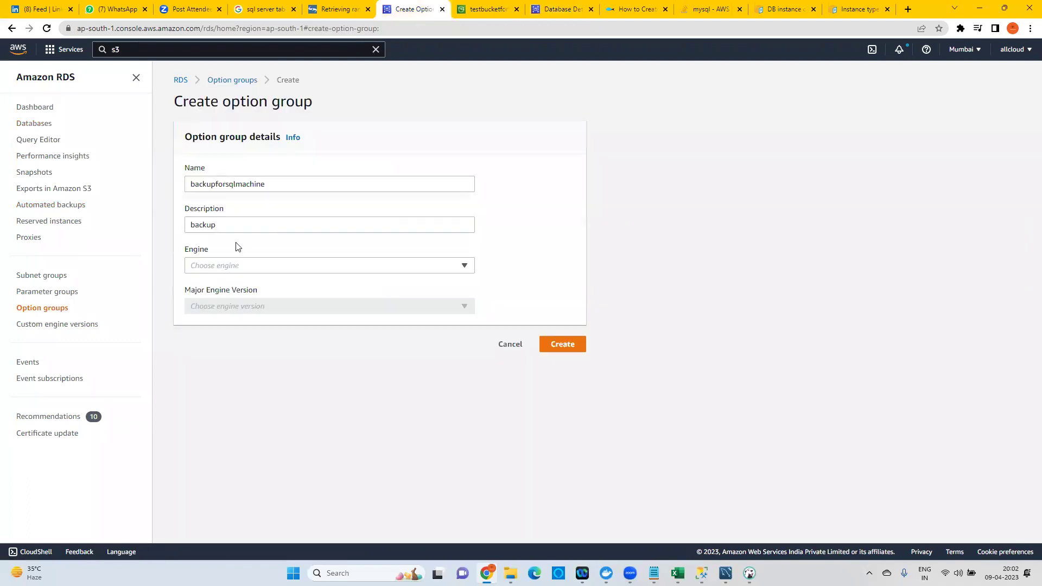
click(216, 263)
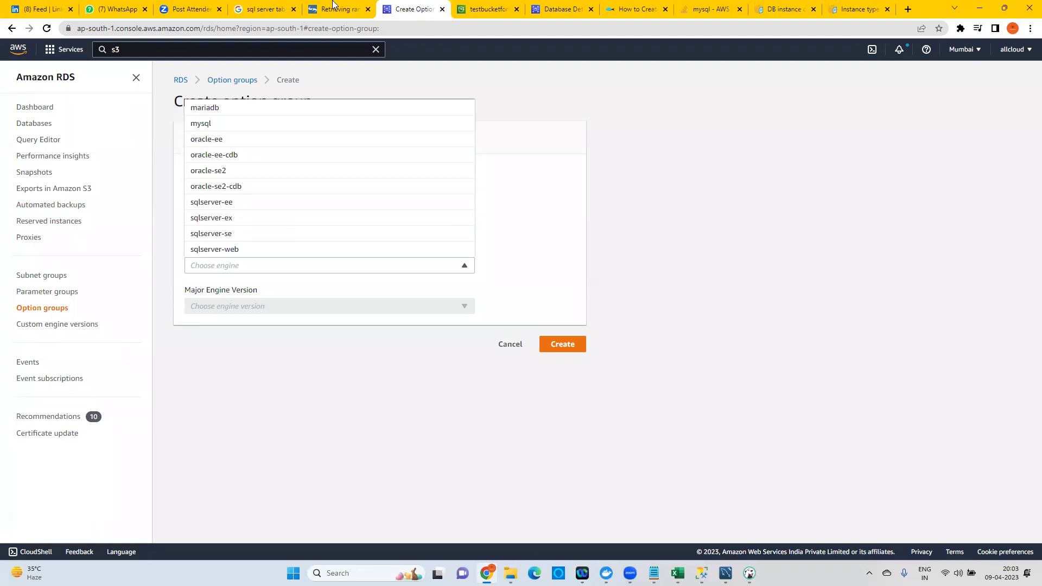
click(559, 9)
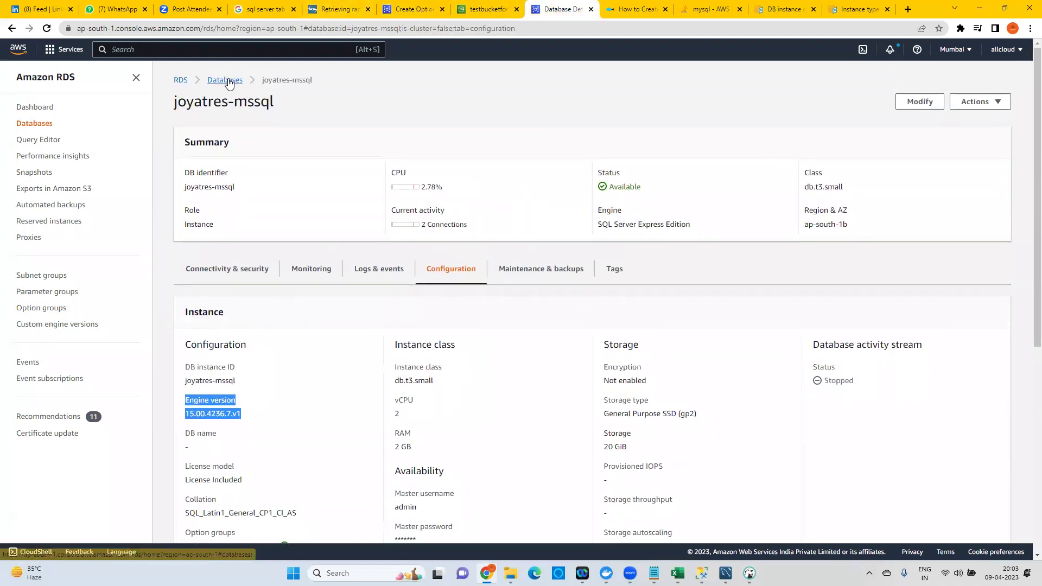
click(225, 80)
click(979, 181)
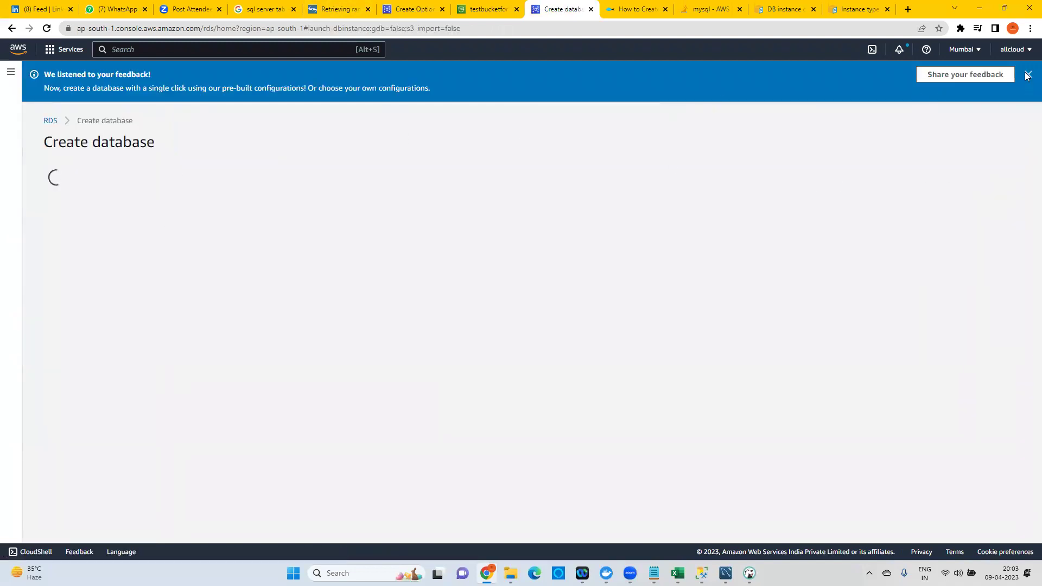
Choose Microsoft SQL Server as the engine on the Create database page.
click(1023, 75)
scroll(213, 358, down, 2)
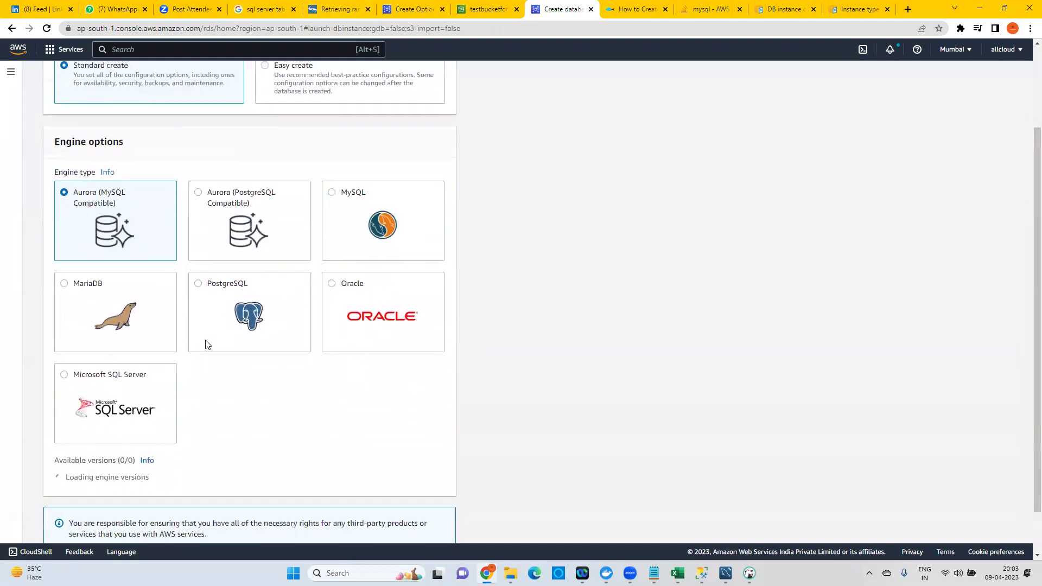
click(90, 383)
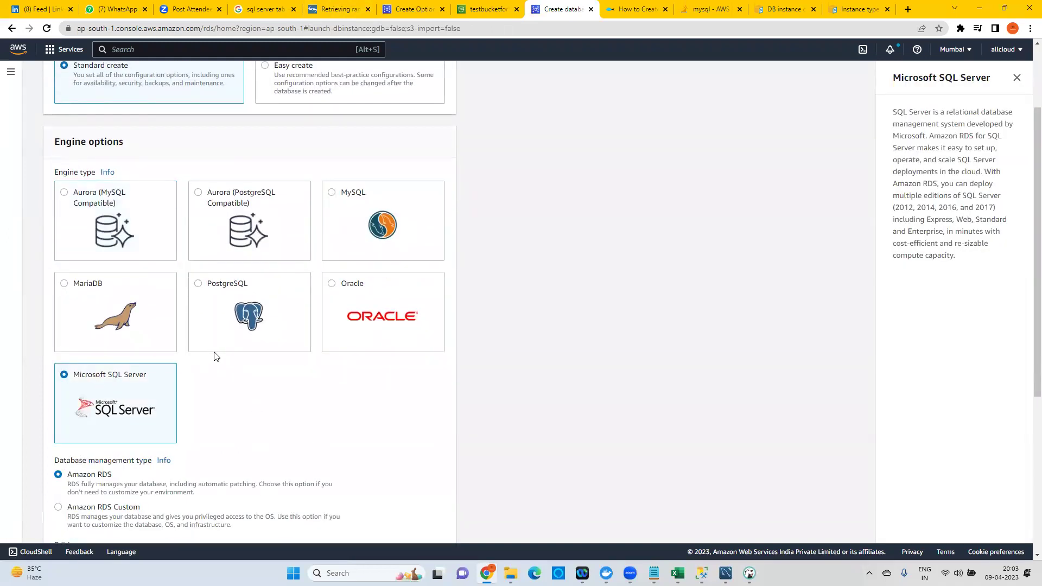
scroll(214, 358, down, 5)
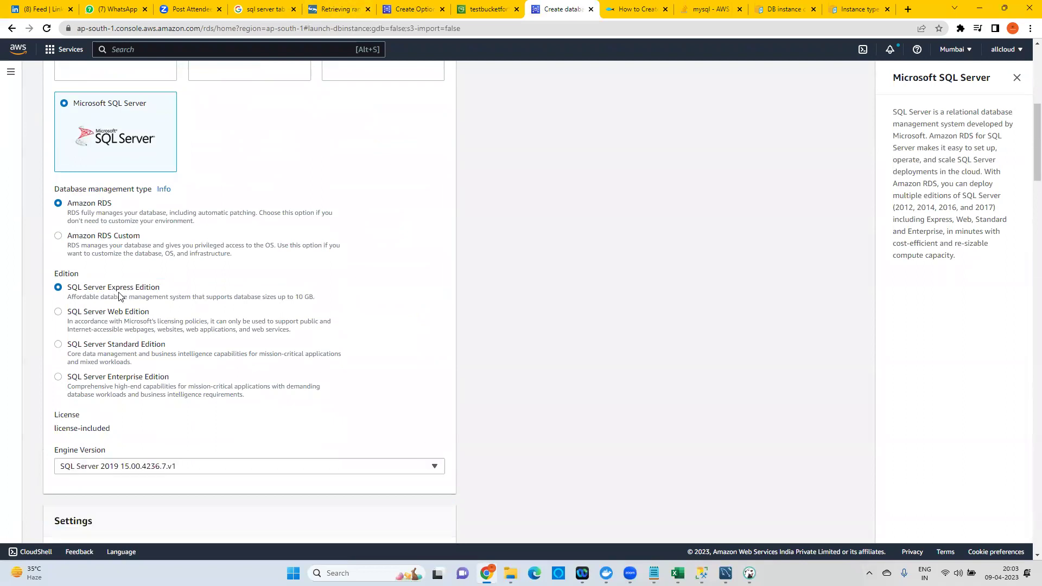
click(483, 8)
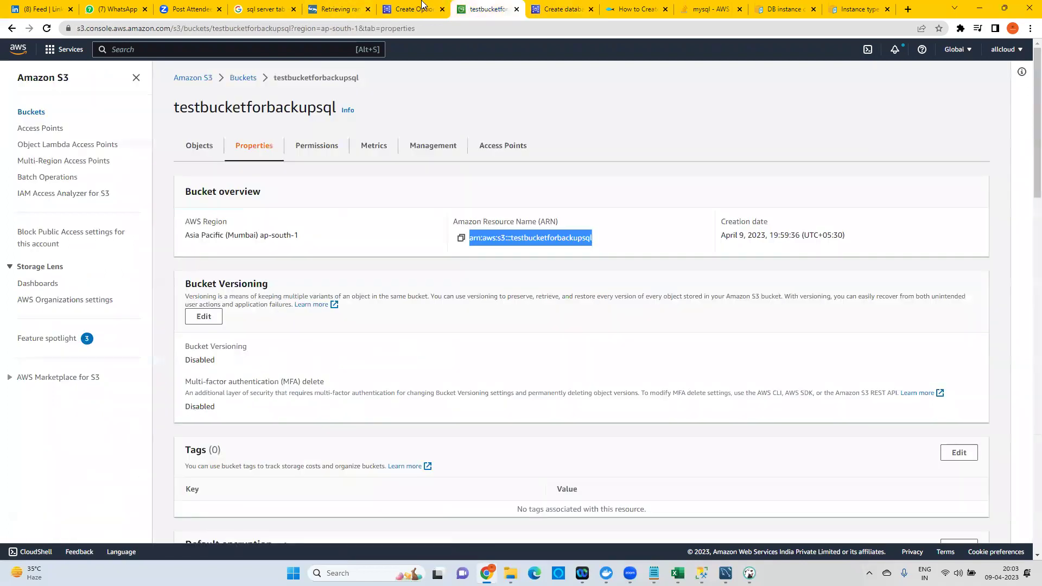
click(418, 9)
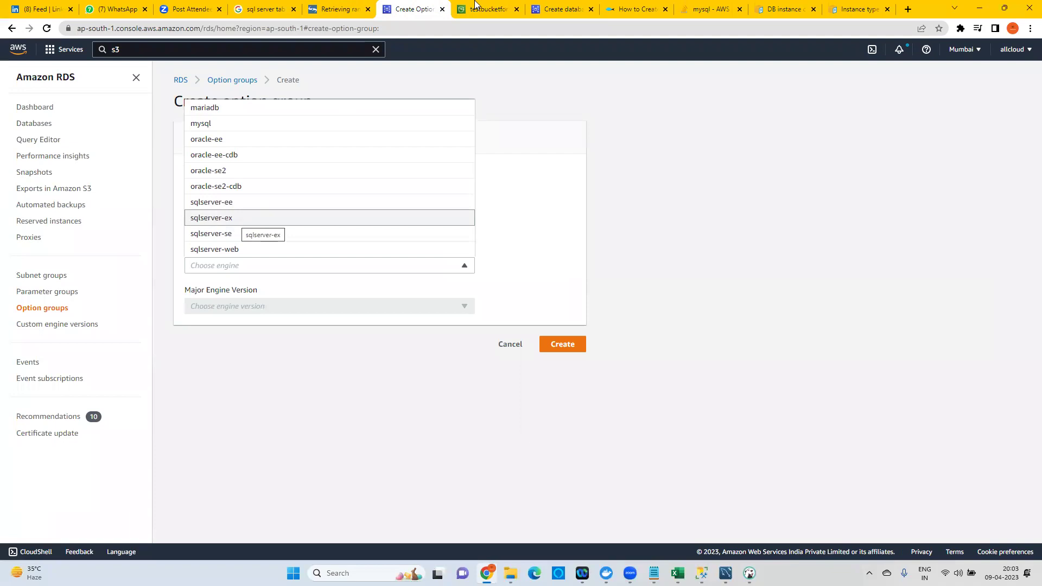
click(574, 11)
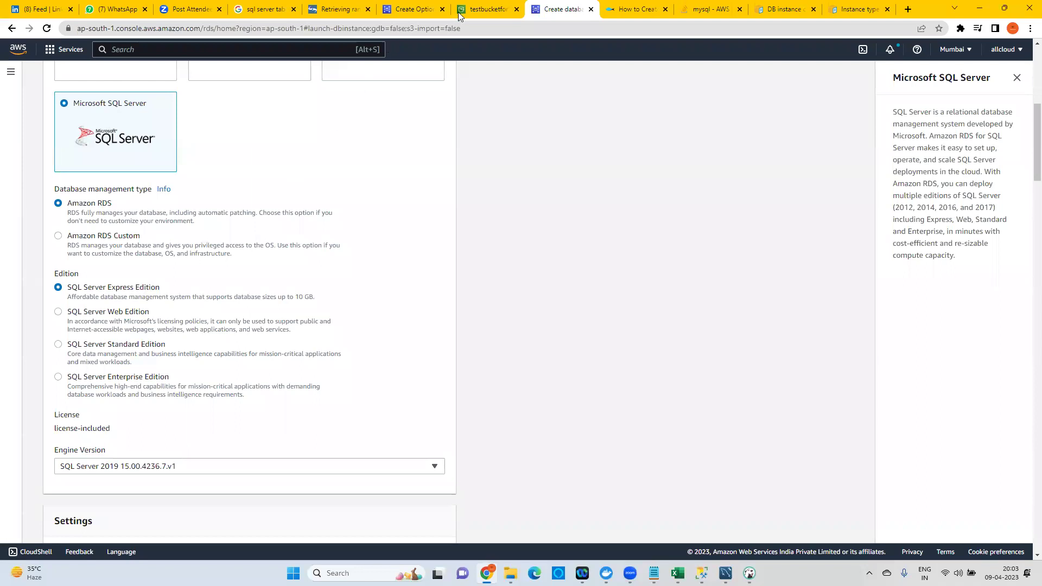
click(402, 10)
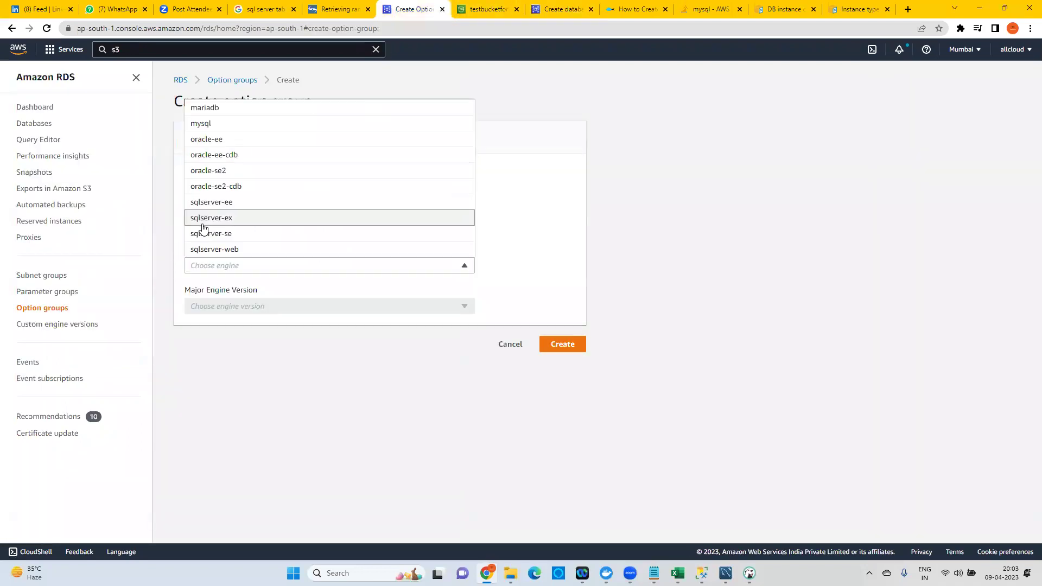
Create option group backupforsqlmachine with engine sqlserver-ee and major version 15.00.
click(235, 203)
click(227, 311)
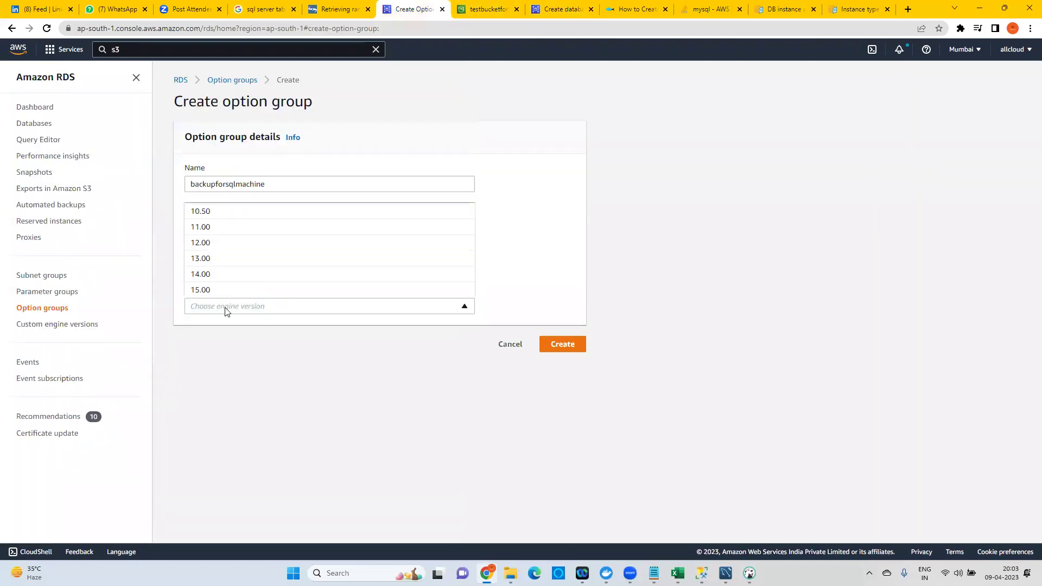
click(204, 293)
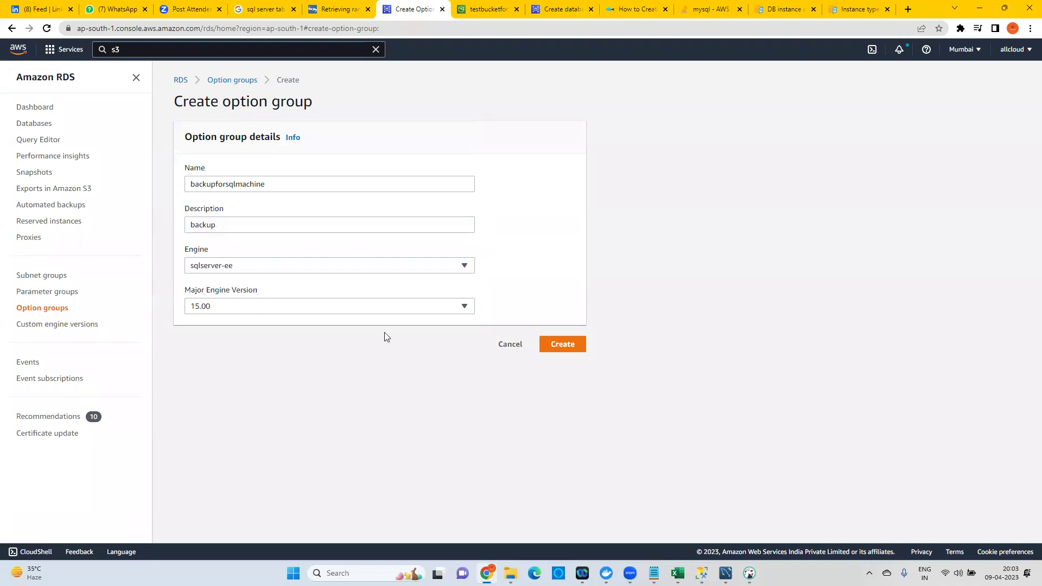
click(565, 350)
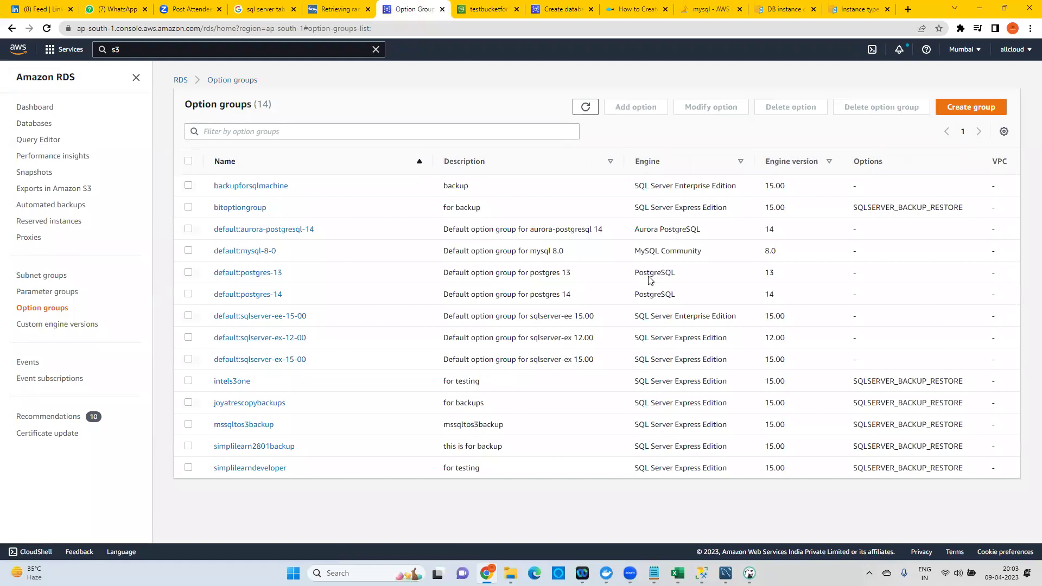
In backupforsqlmachine, add option SQLSERVER_BACKUP_RESTORE and choose to create a new IAM role.
click(262, 187)
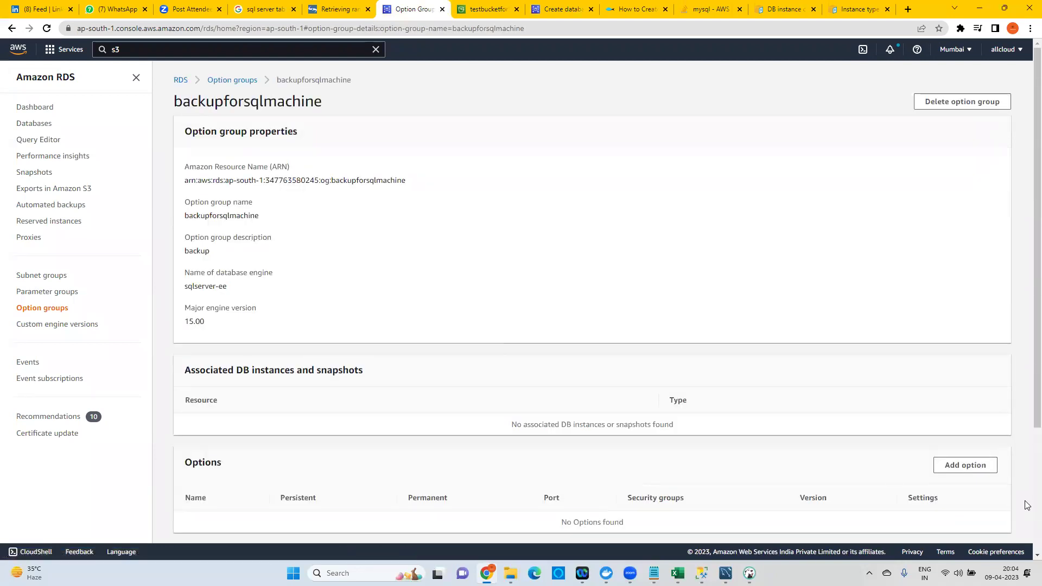
click(961, 468)
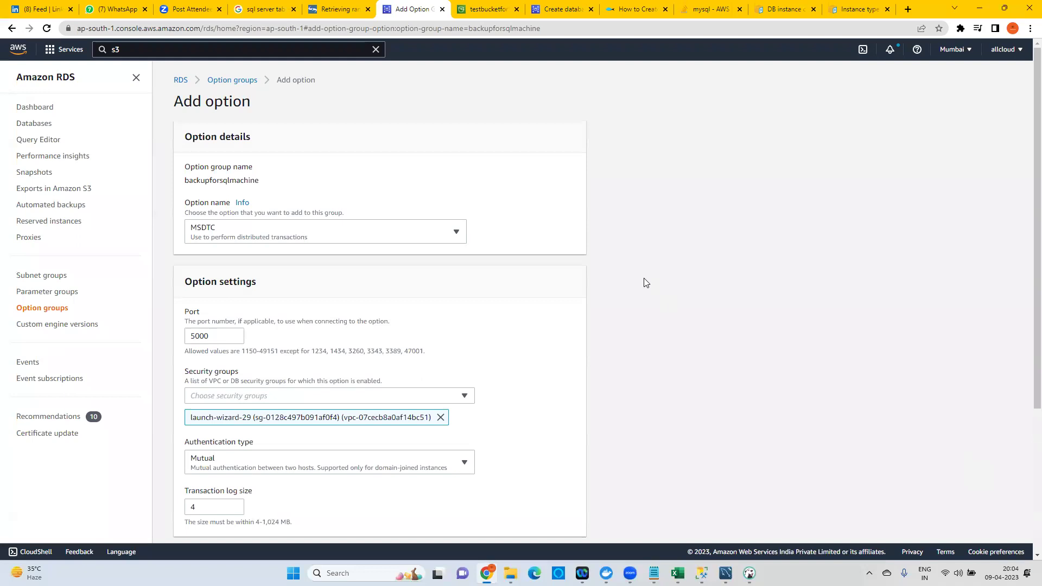
click(242, 236)
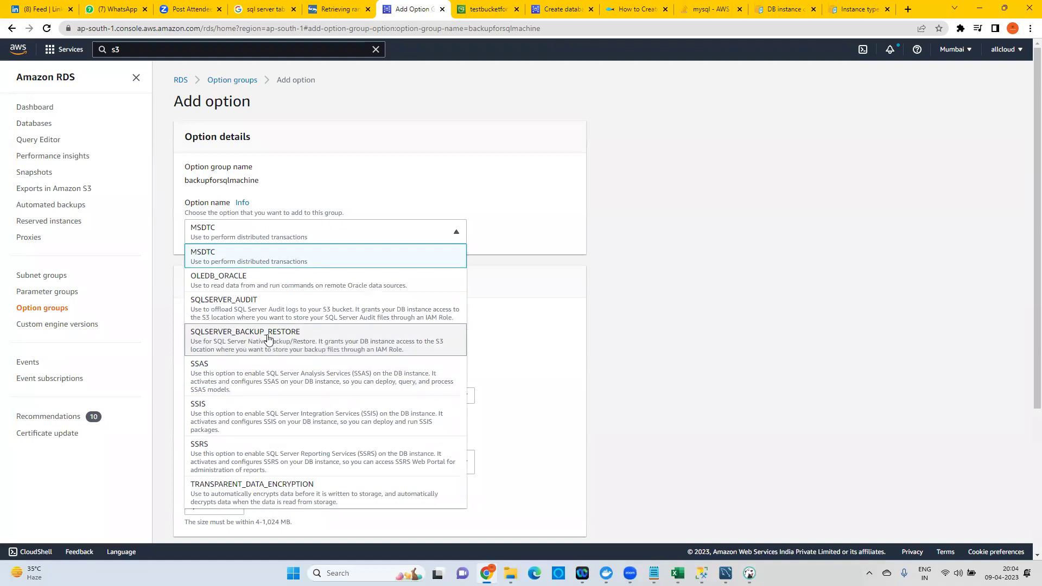
click(268, 339)
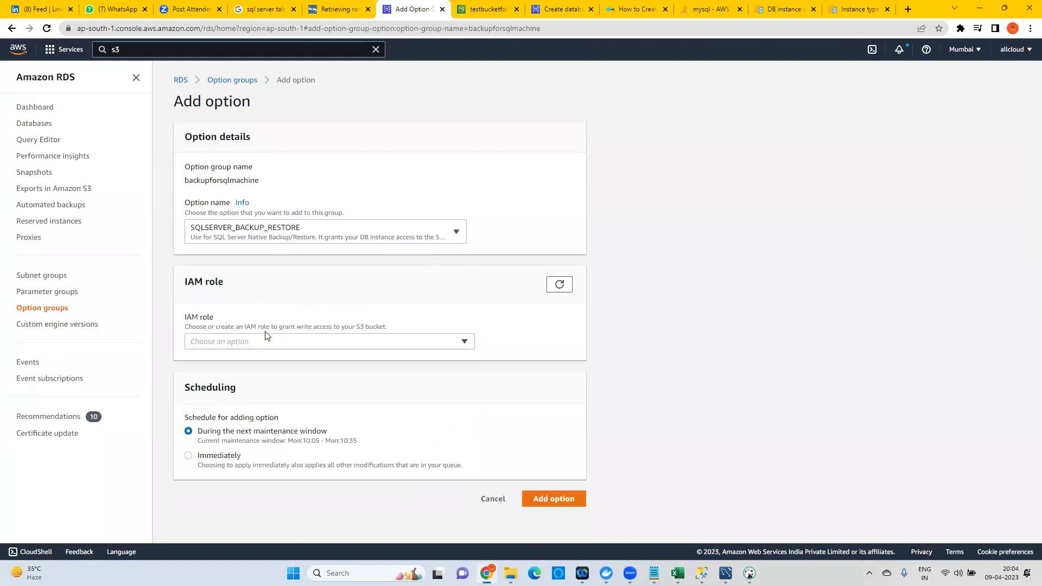
click(258, 340)
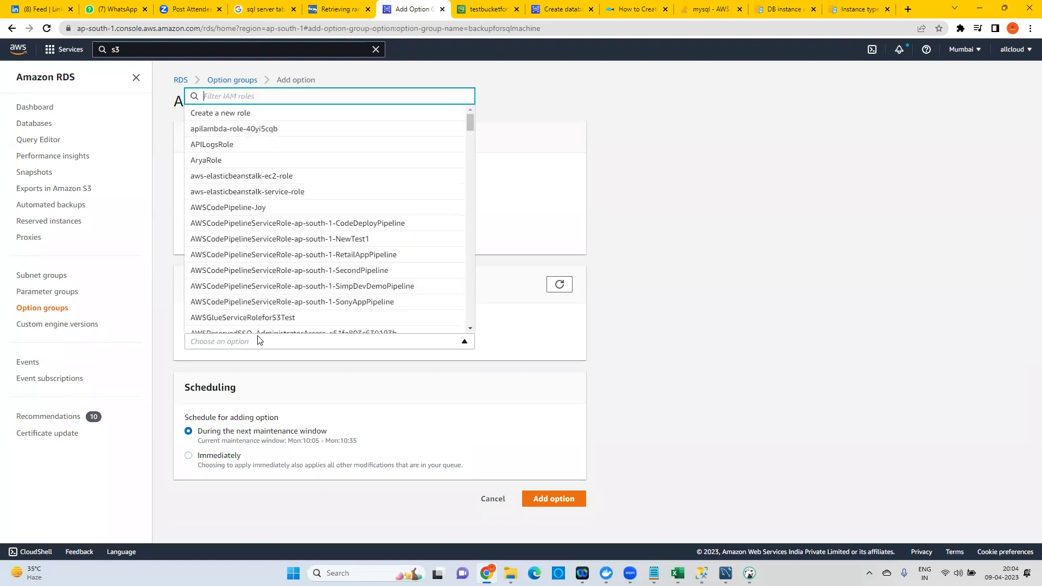
click(233, 115)
scroll(326, 325, down, 3)
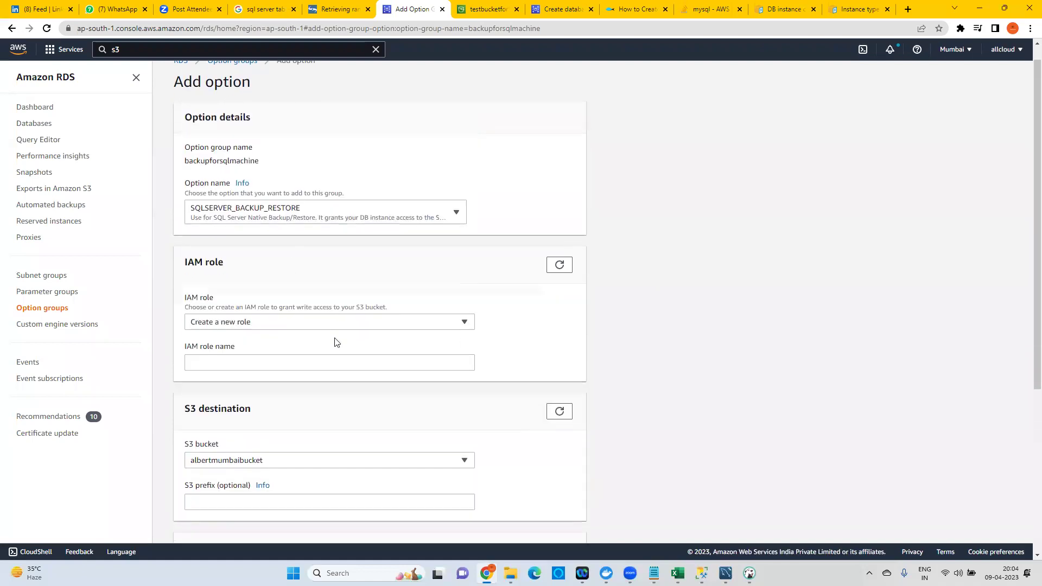
click(249, 221)
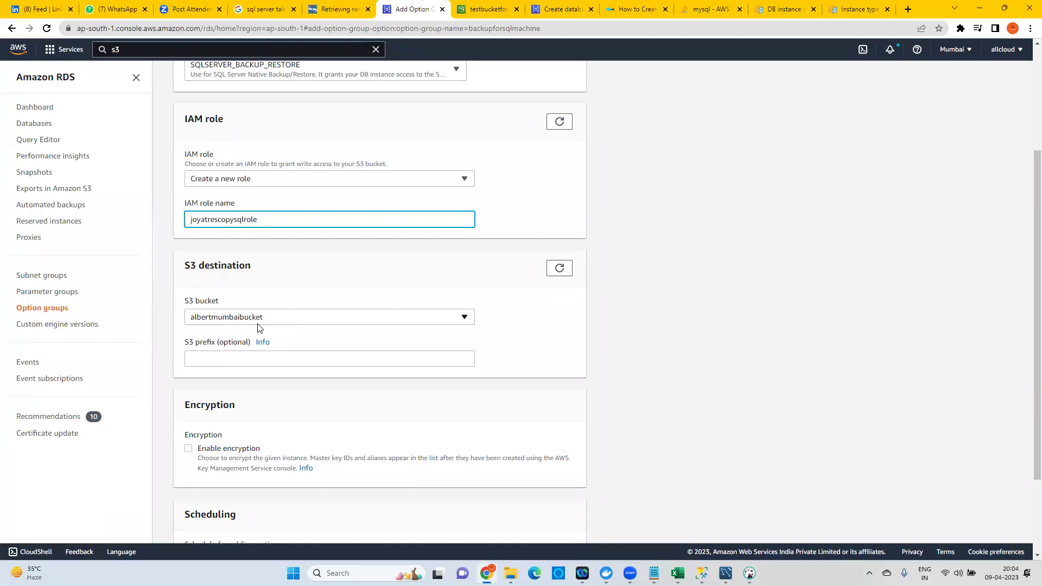
Set the S3 bucket to testbucketforbackupsql, apply immediately, and add the option.
click(490, 11)
drag(194, 101, 342, 108)
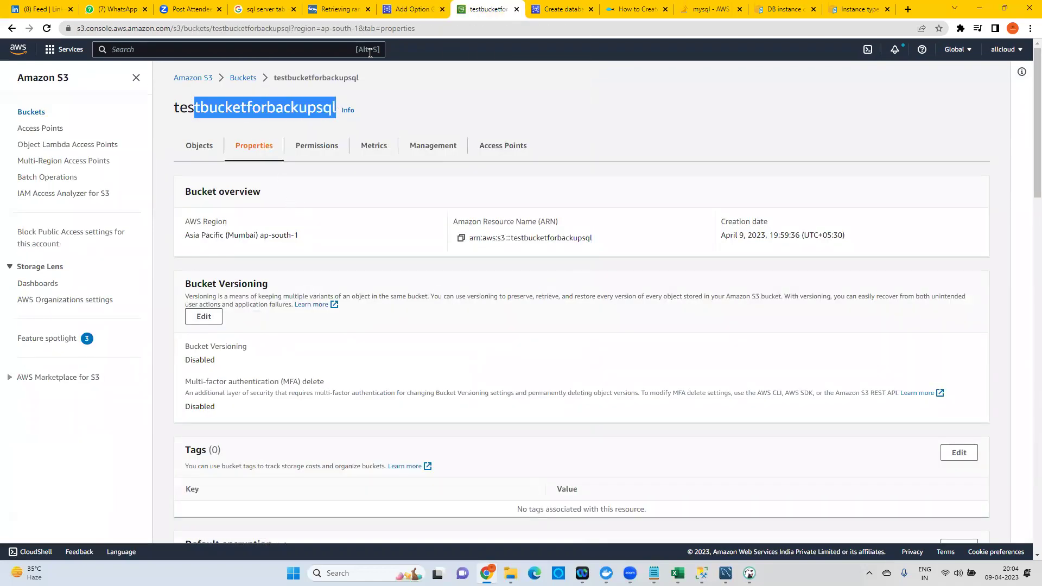
click(407, 15)
click(213, 355)
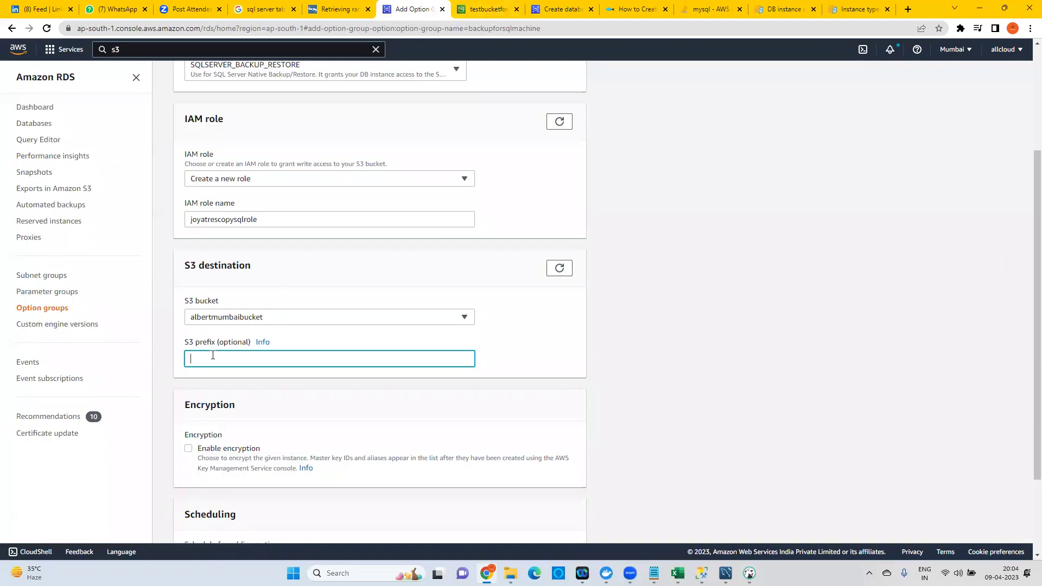
click(236, 316)
text(test)
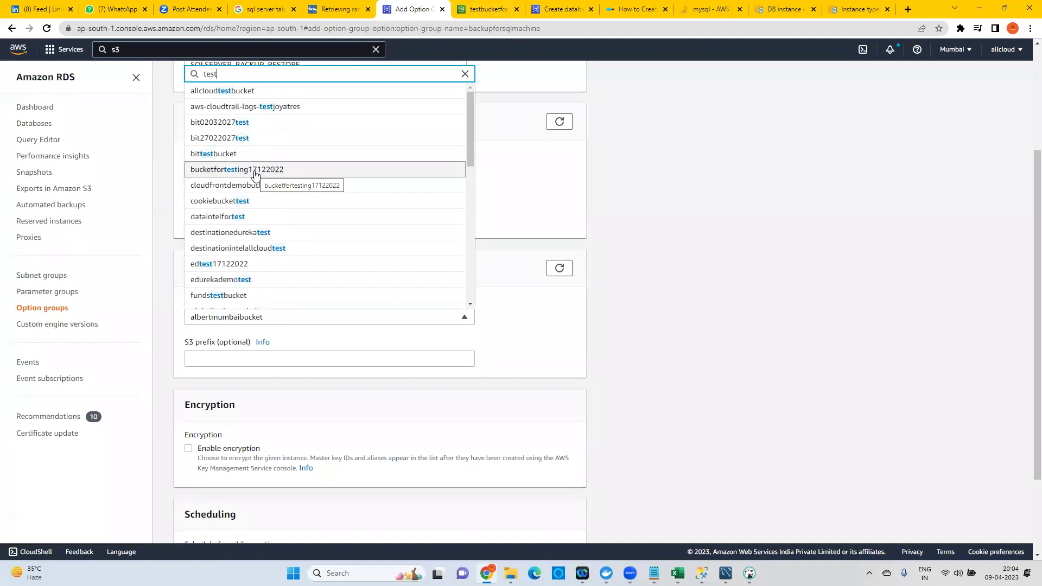
text(b)
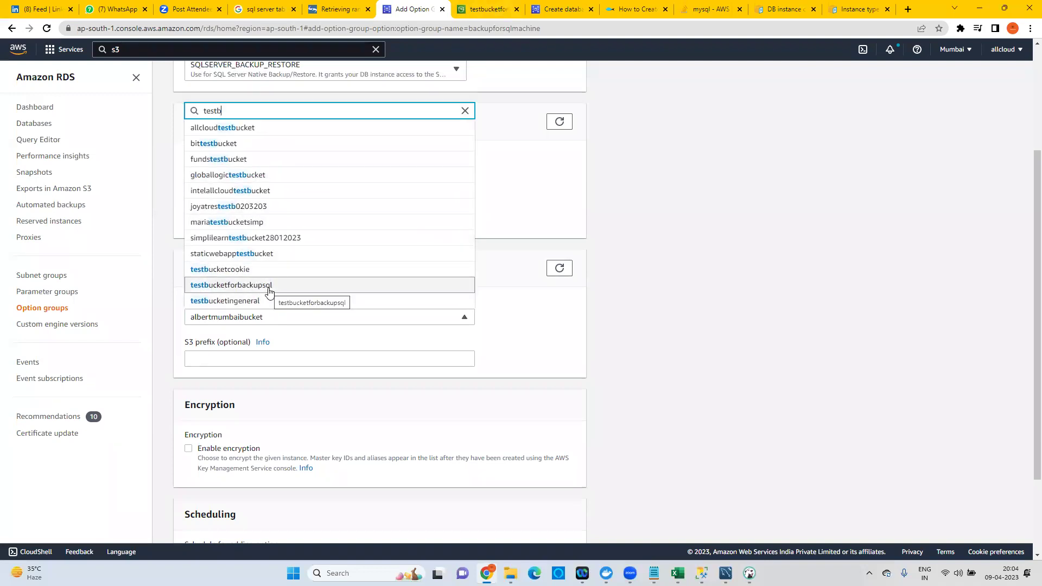
click(269, 288)
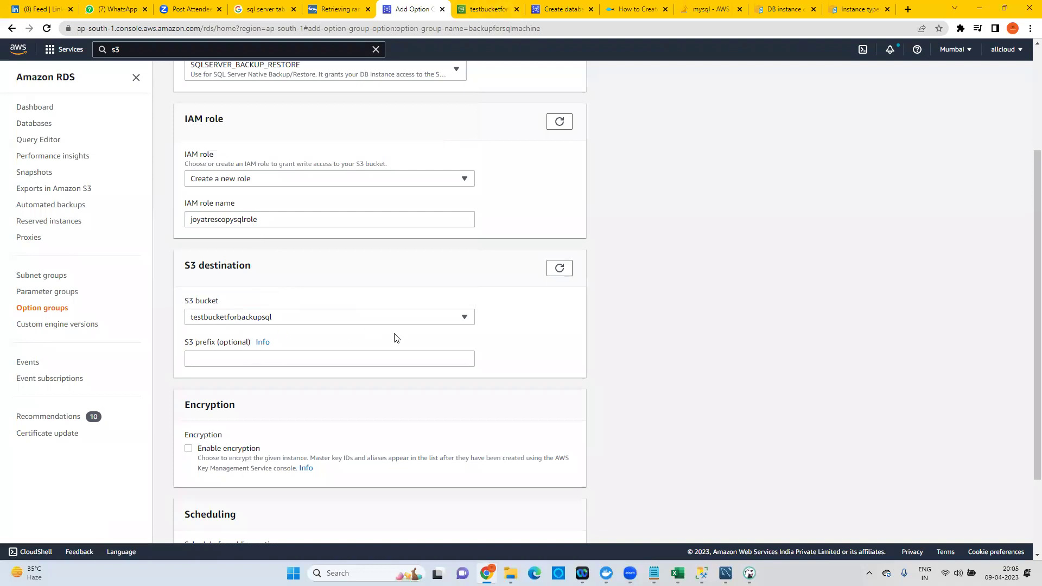
scroll(396, 338, down, 2)
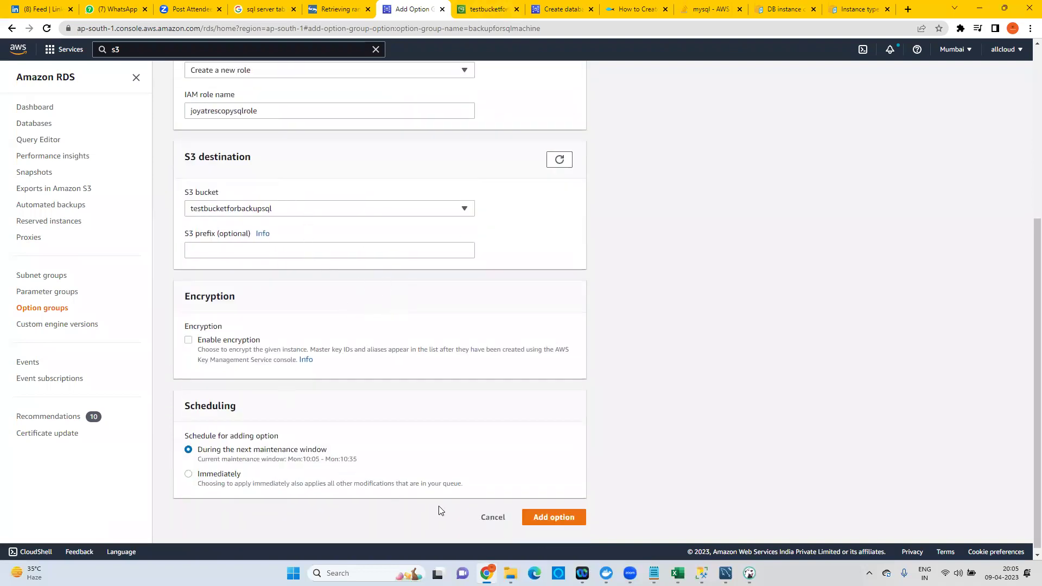
click(228, 477)
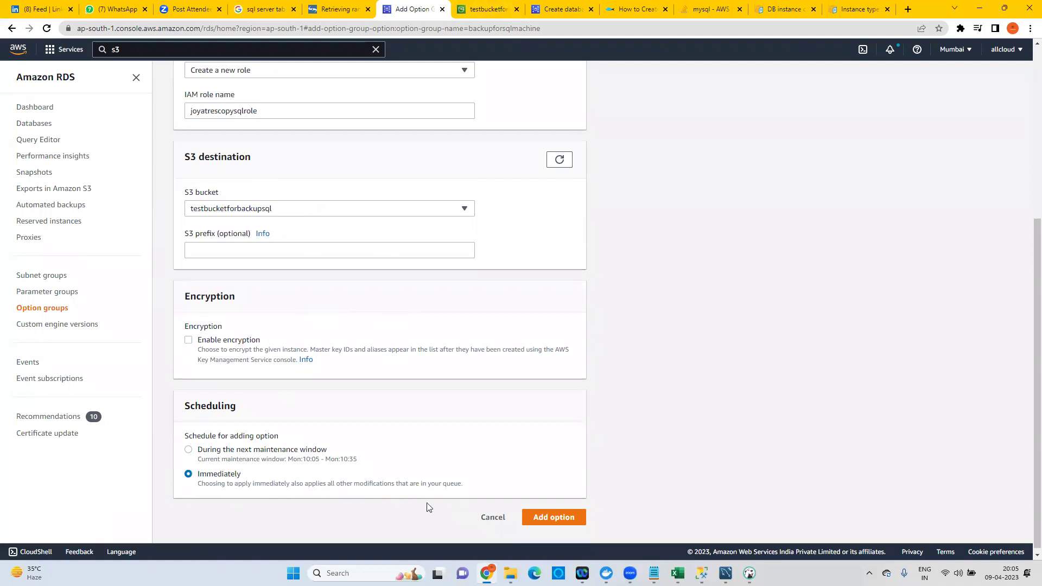
click(553, 518)
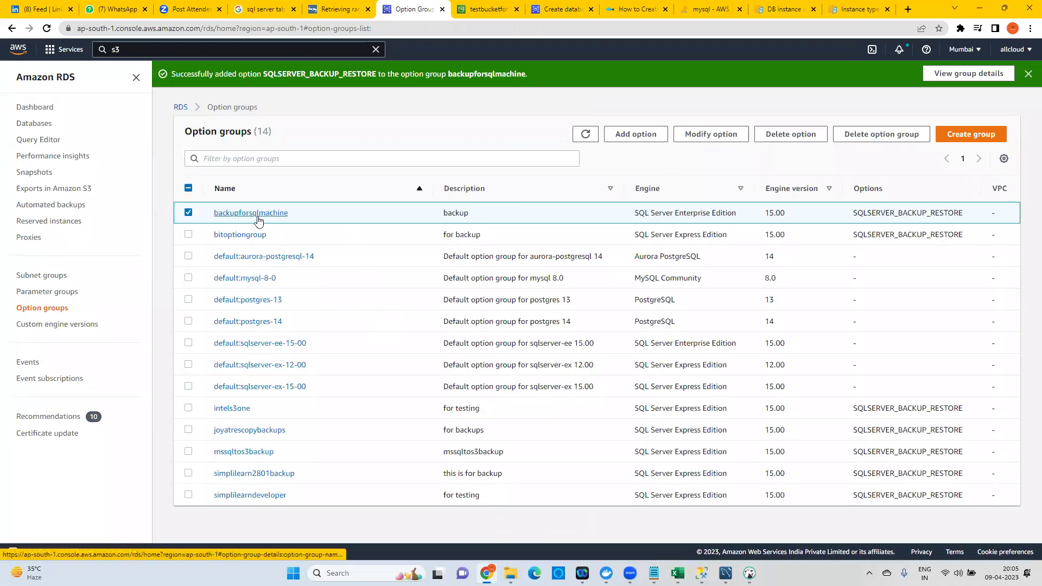
Open Modify for the joyatres-mssql instance via the Databases list's Actions menu.
click(32, 124)
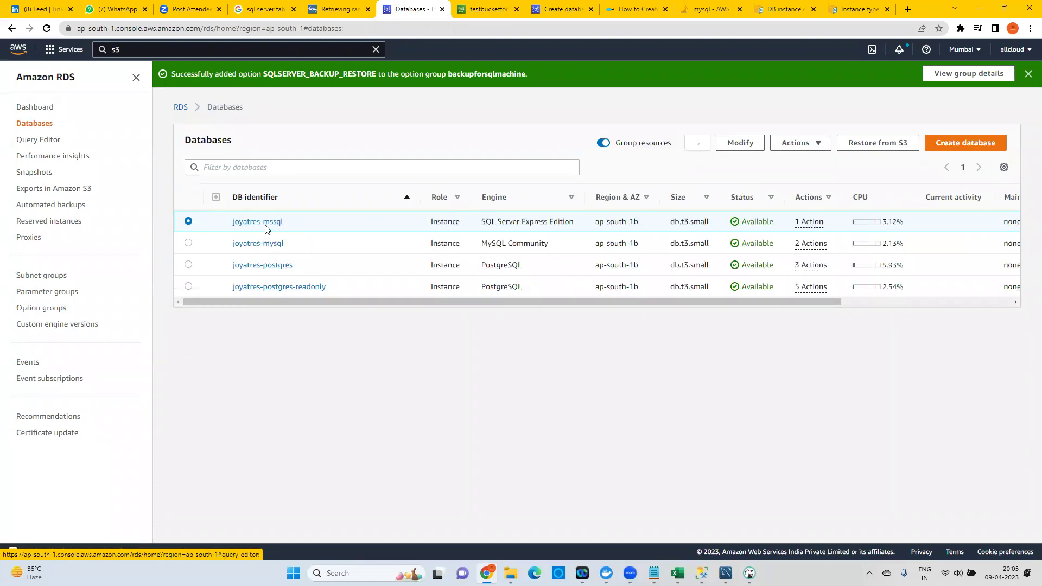
click(809, 142)
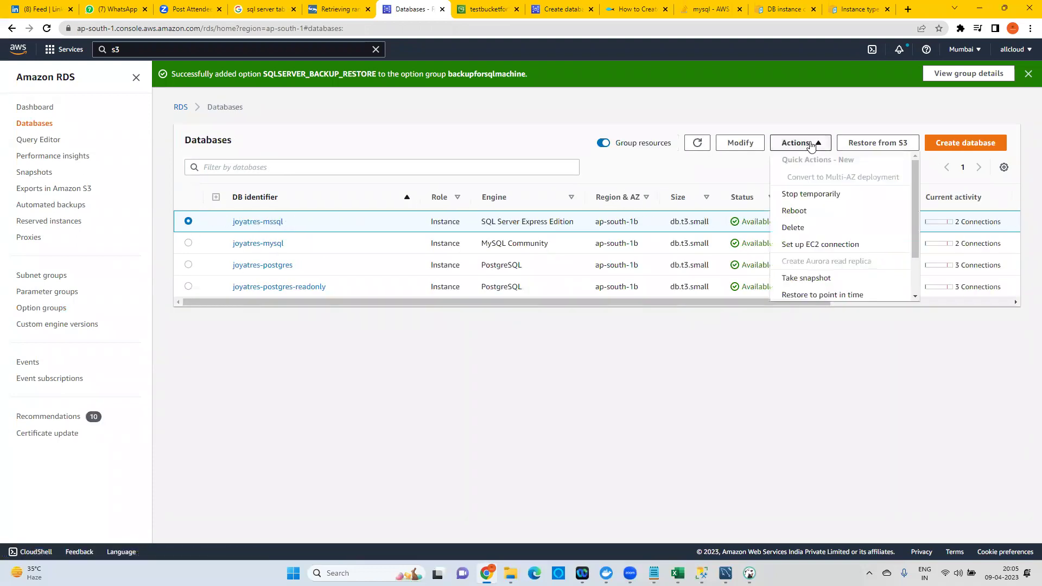
click(750, 143)
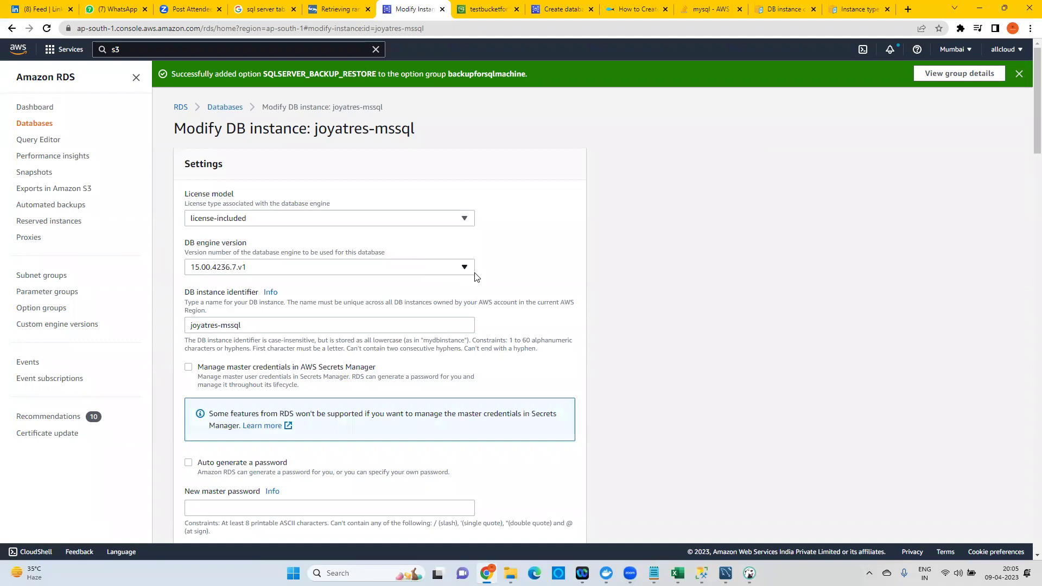
Open joyatres-mssql's Option group dropdown; backupforsqlmachine isn't offered, default:sqlserver-ex-15-00 remains.
scroll(475, 272, down, 10)
scroll(475, 267, down, 15)
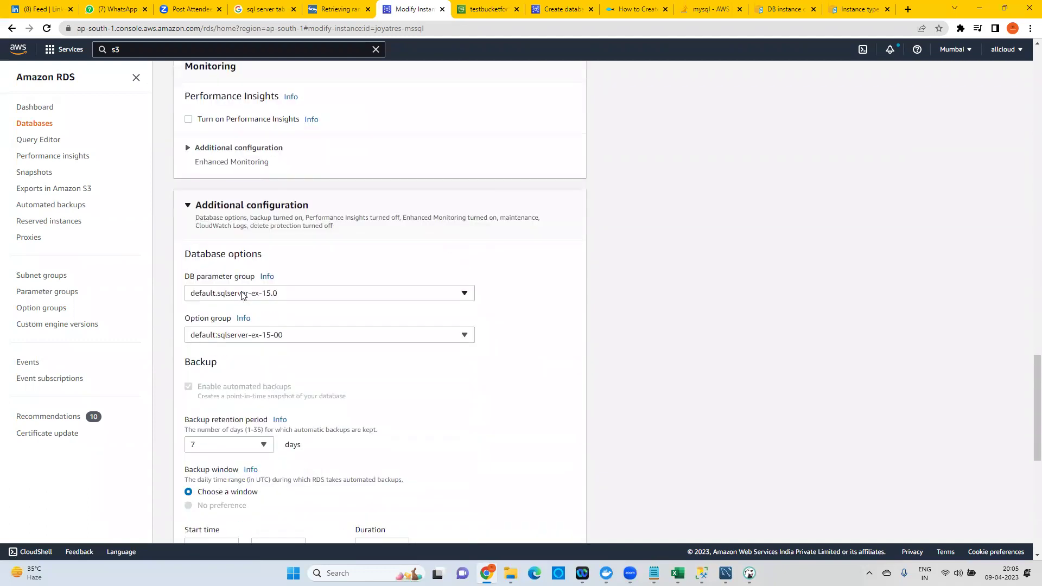
click(233, 334)
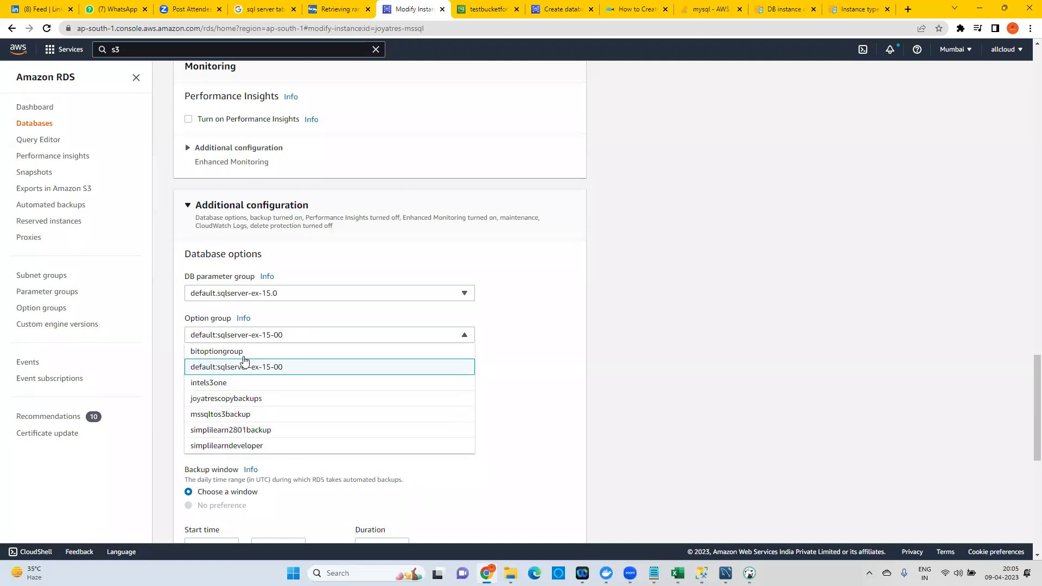
scroll(272, 380, down, 1)
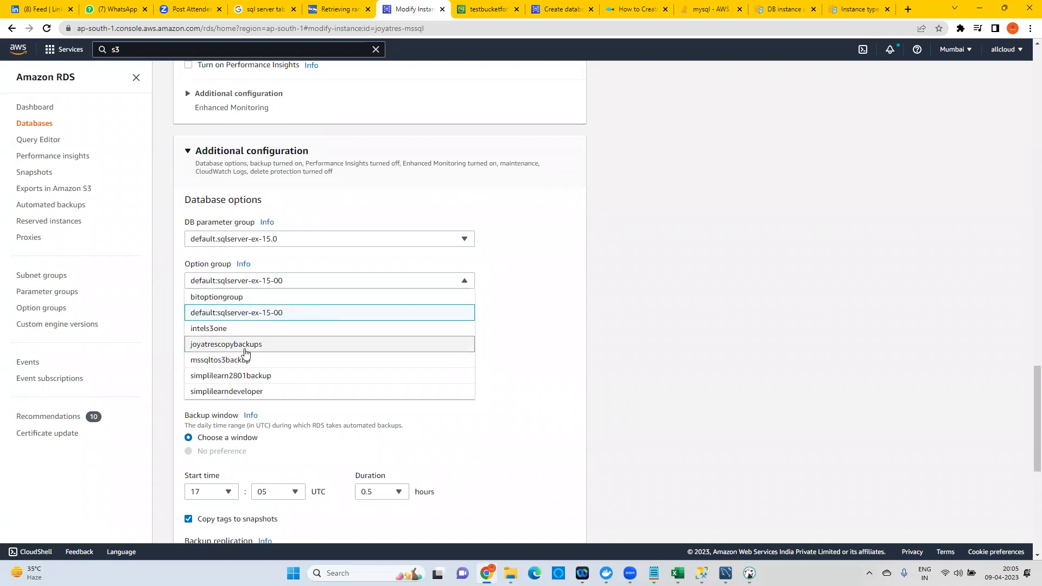
Compare the S3 bucket tab with the Modify page before starting a new service search.
click(490, 4)
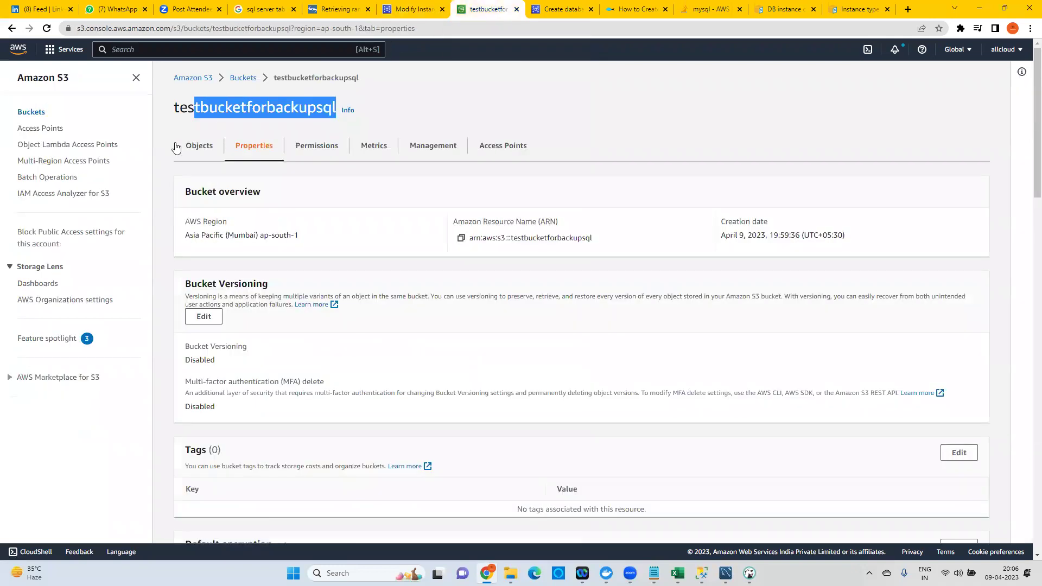
click(337, 9)
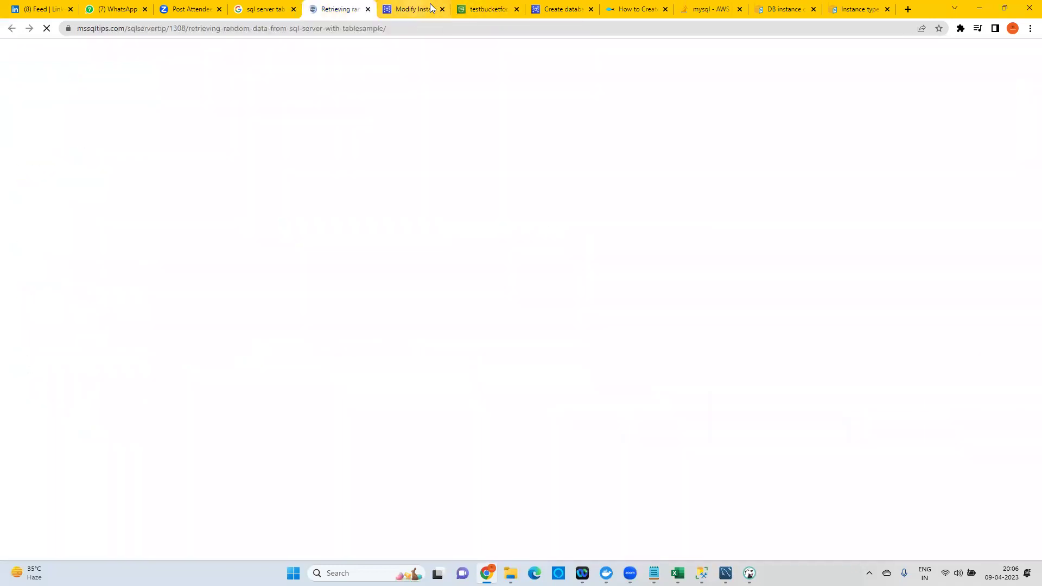
key(ctrl+Tab)
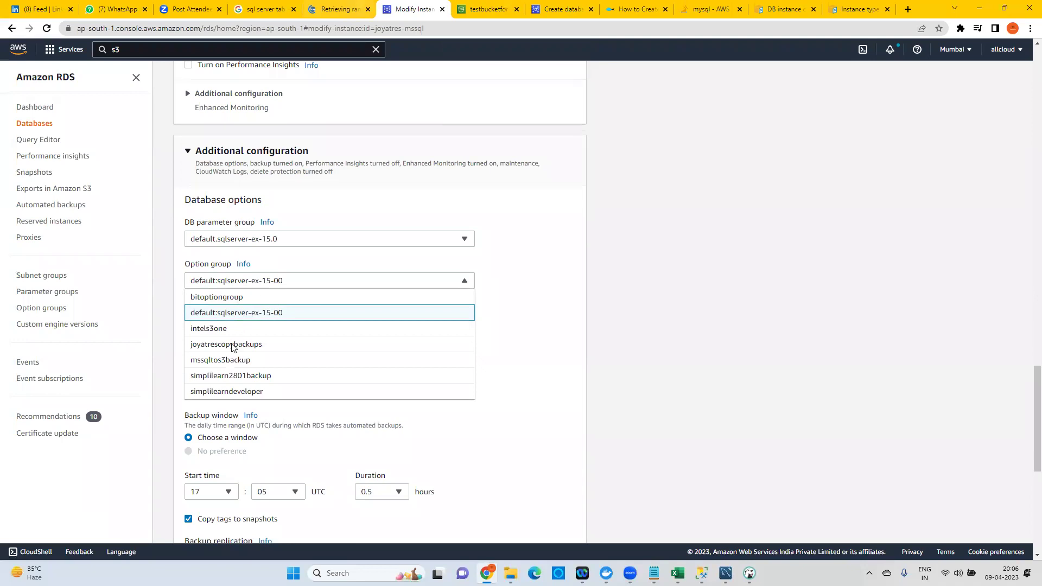
key(ctrl+Tab)
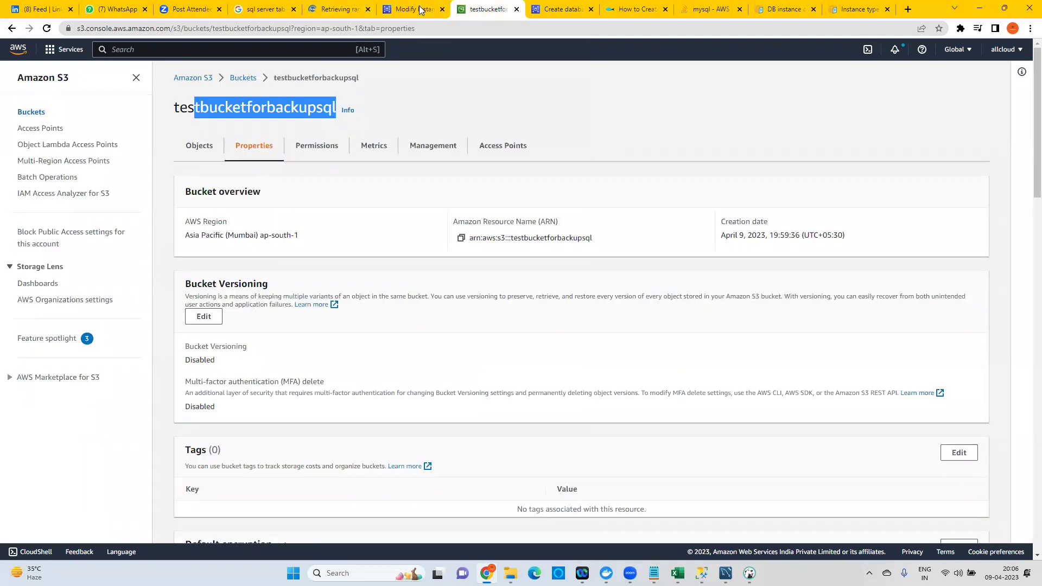
click(413, 9)
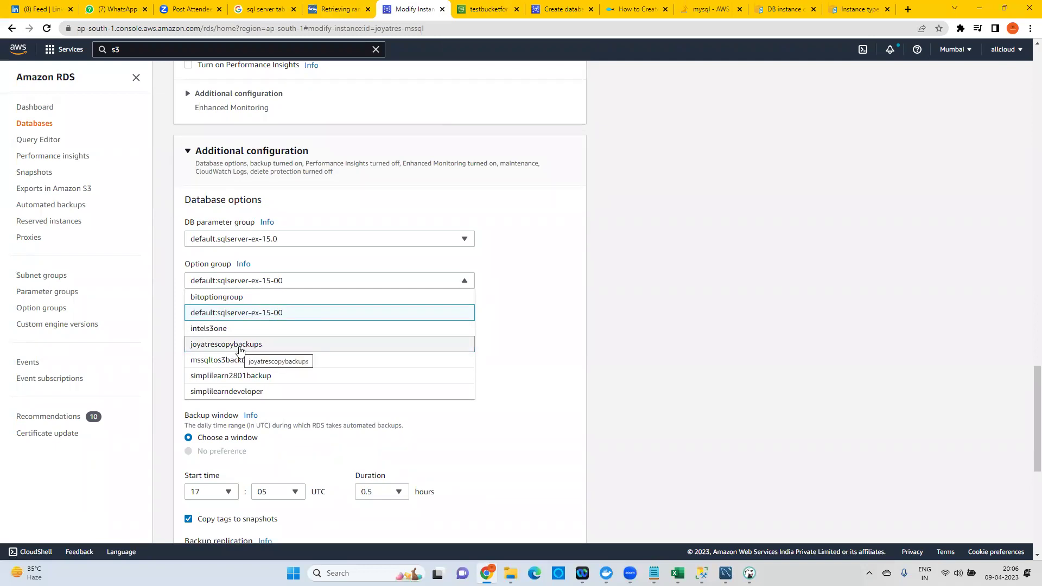
click(186, 45)
Open the RDS dashboard in a new tab and view the option groups list.
key(BackSpace)
key(BackSpace)
text(rds)
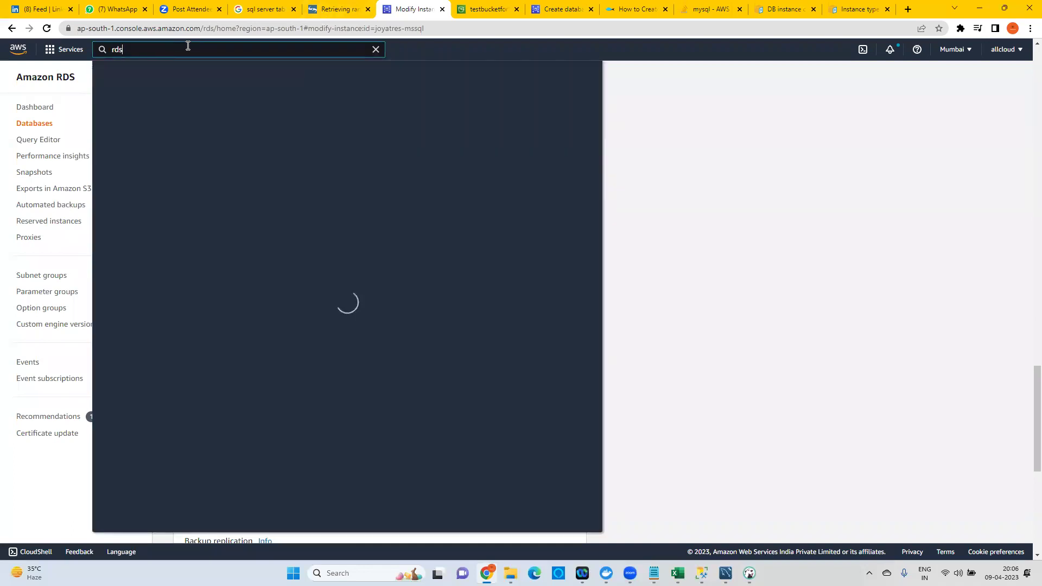
click(52, 108)
right_click(54, 111)
click(70, 115)
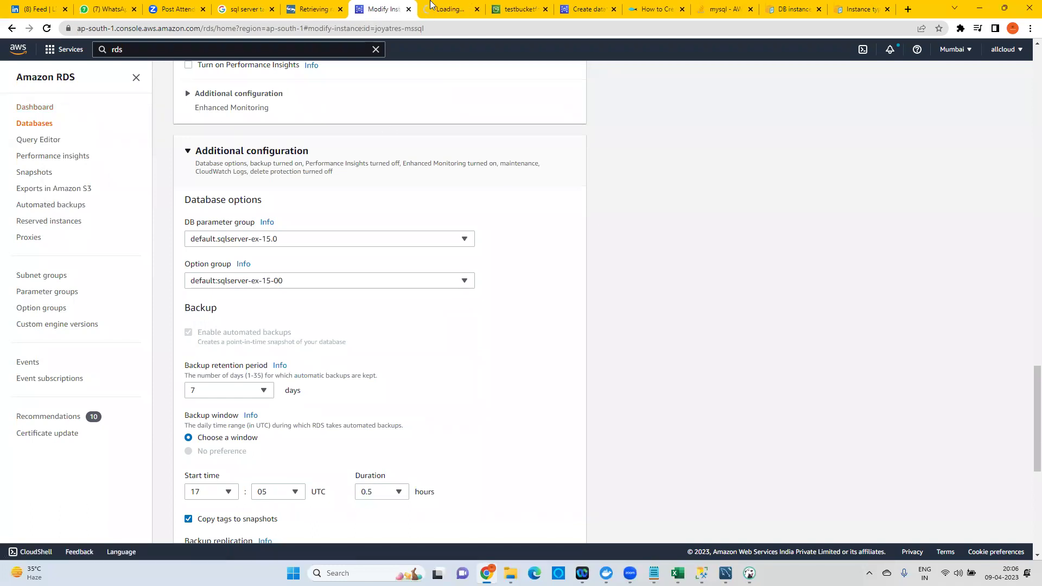
click(431, 4)
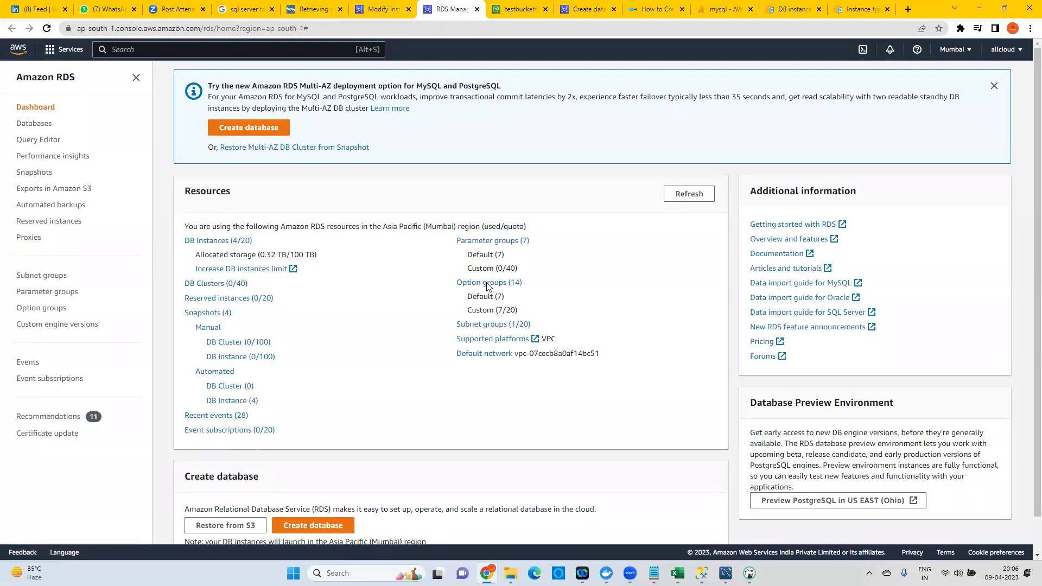
click(487, 283)
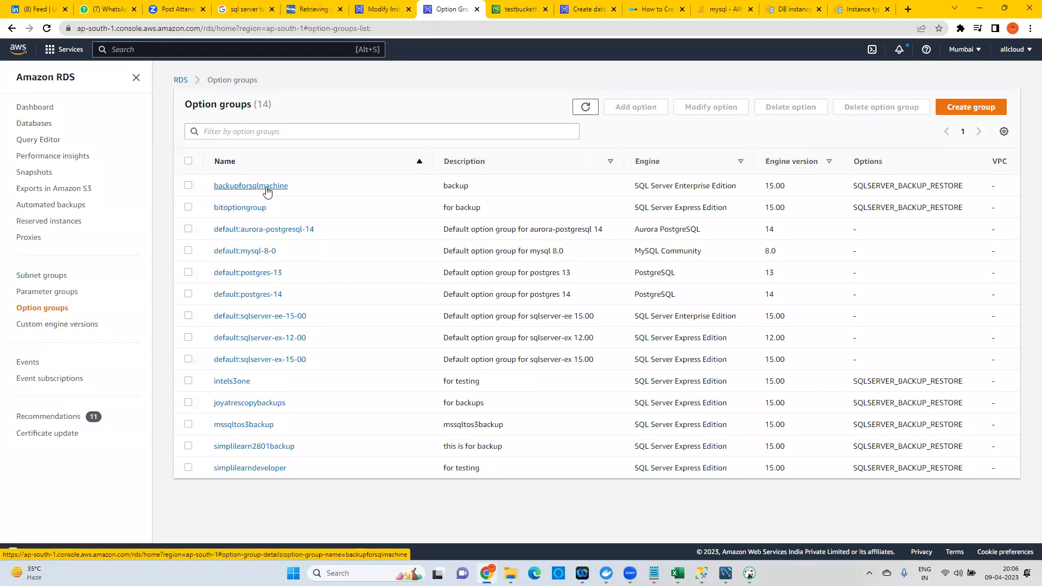
Reload the Modify instance page and review the option groups offered to the instance.
click(383, 9)
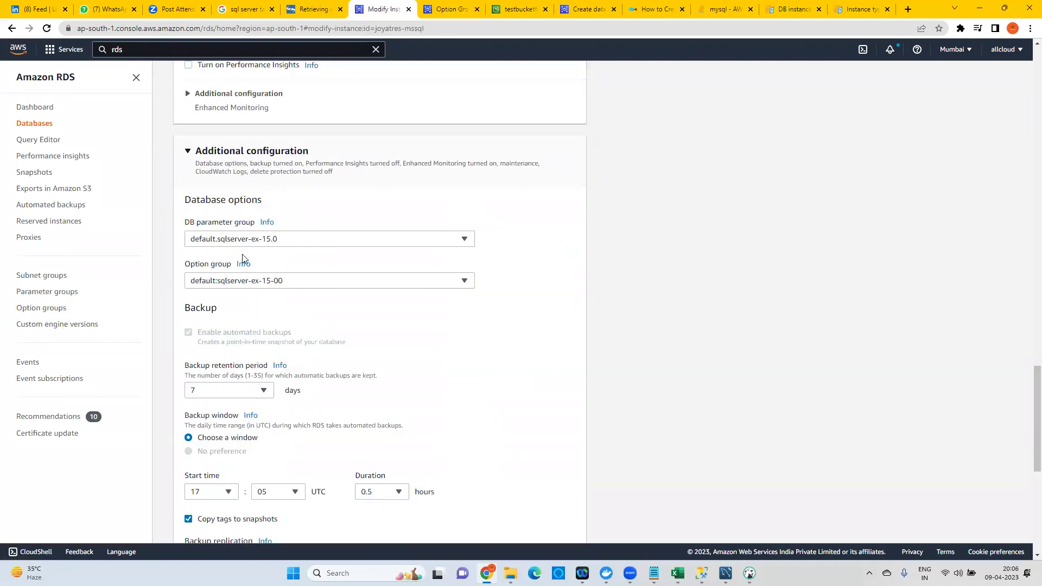
click(295, 31)
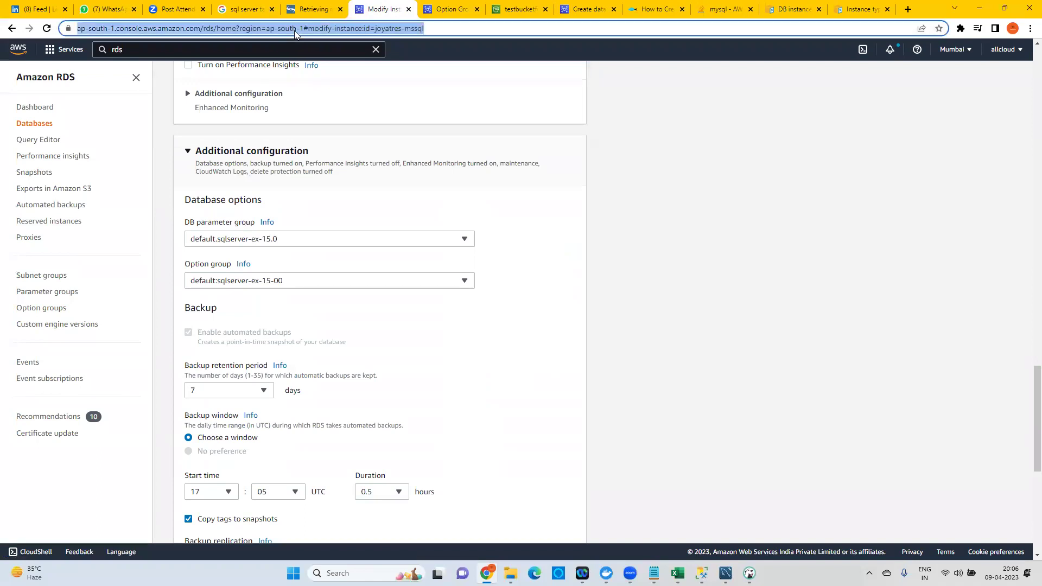
key(Return)
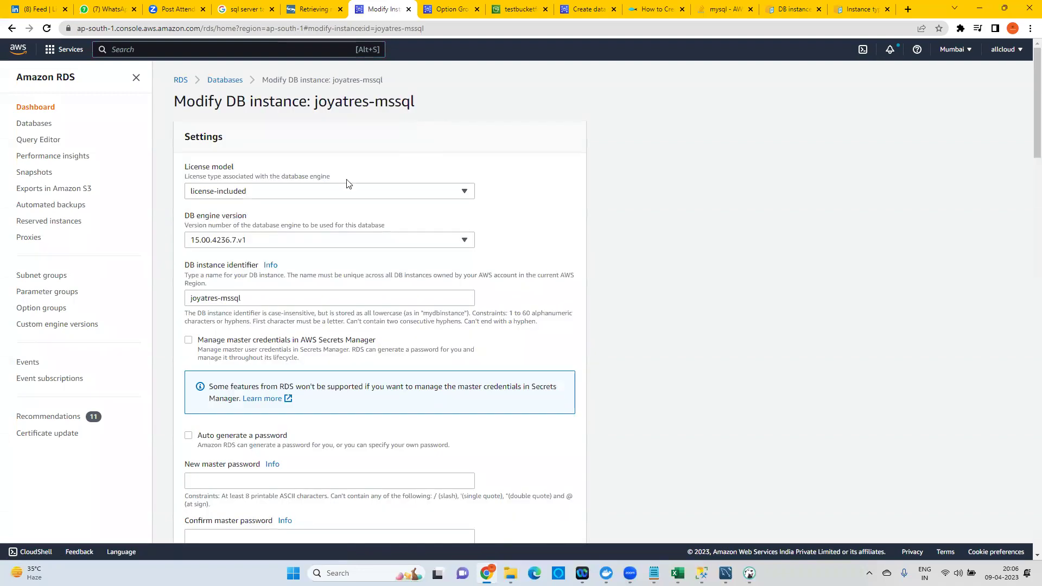
scroll(333, 302, down, 5)
scroll(344, 277, up, 5)
scroll(367, 202, down, 20)
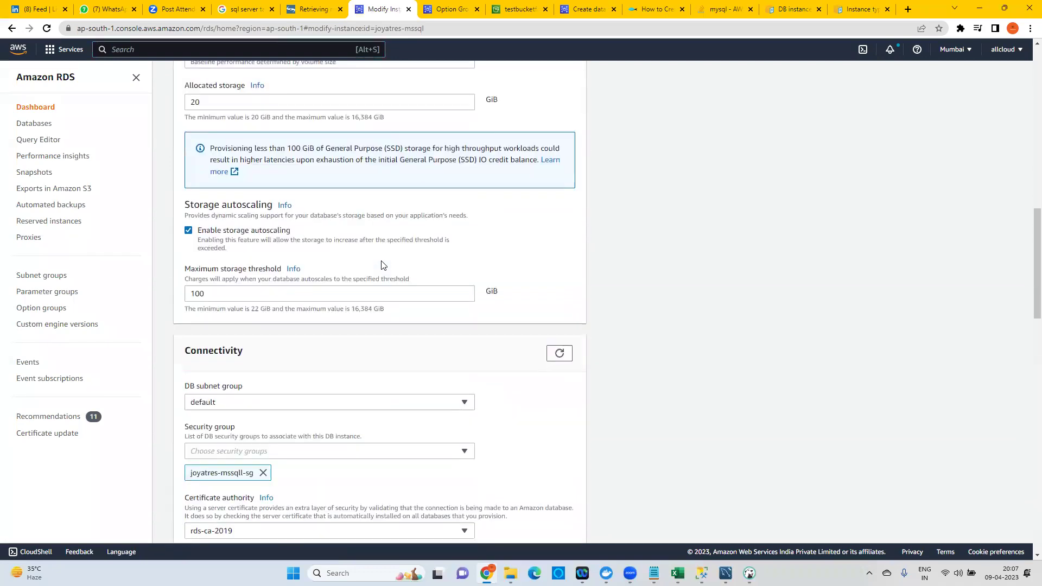
scroll(382, 264, down, 6)
click(223, 343)
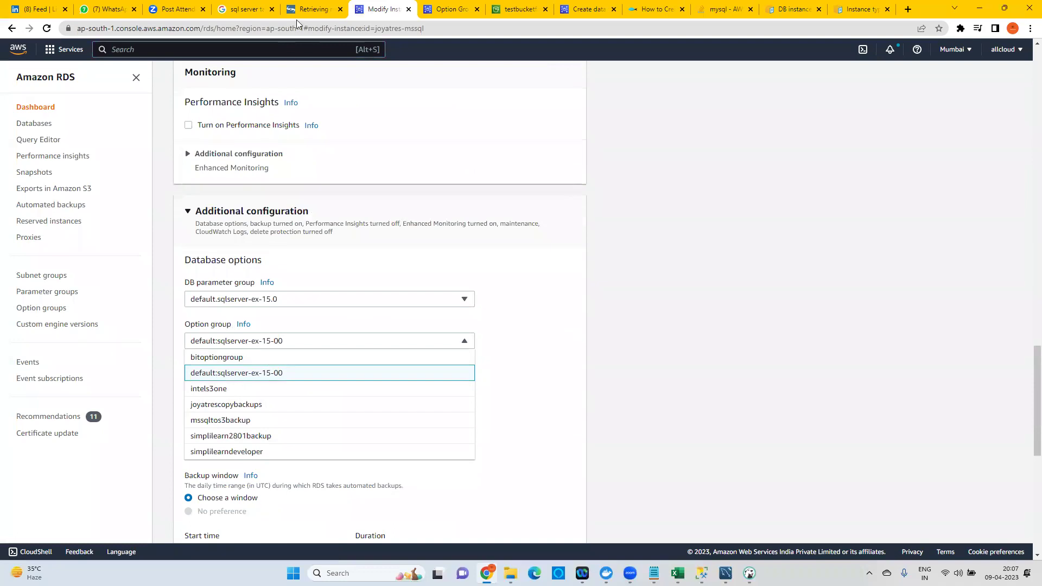
Compare against the full option groups list, then return to the Databases list.
click(434, 6)
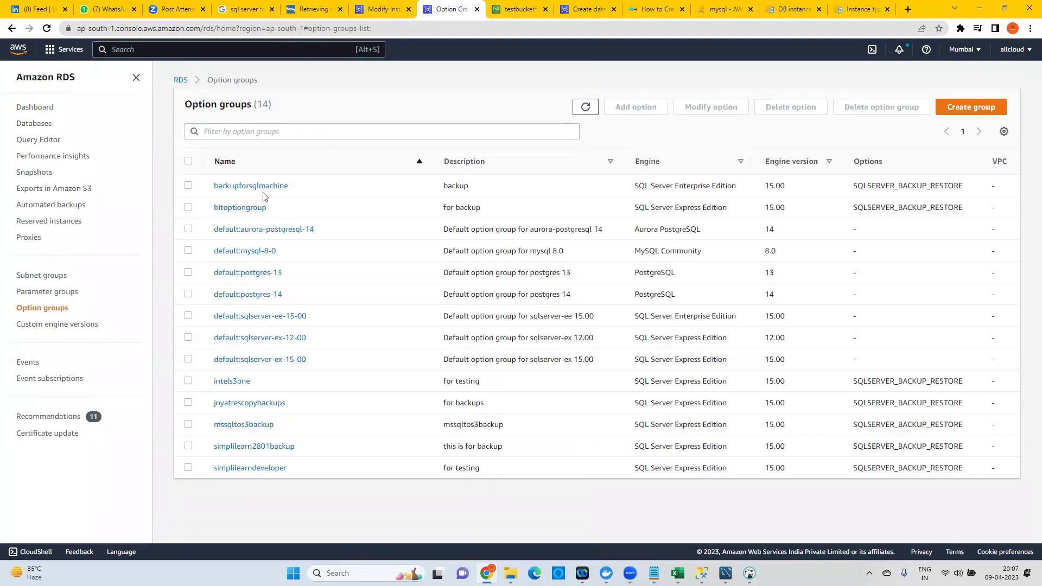
click(383, 9)
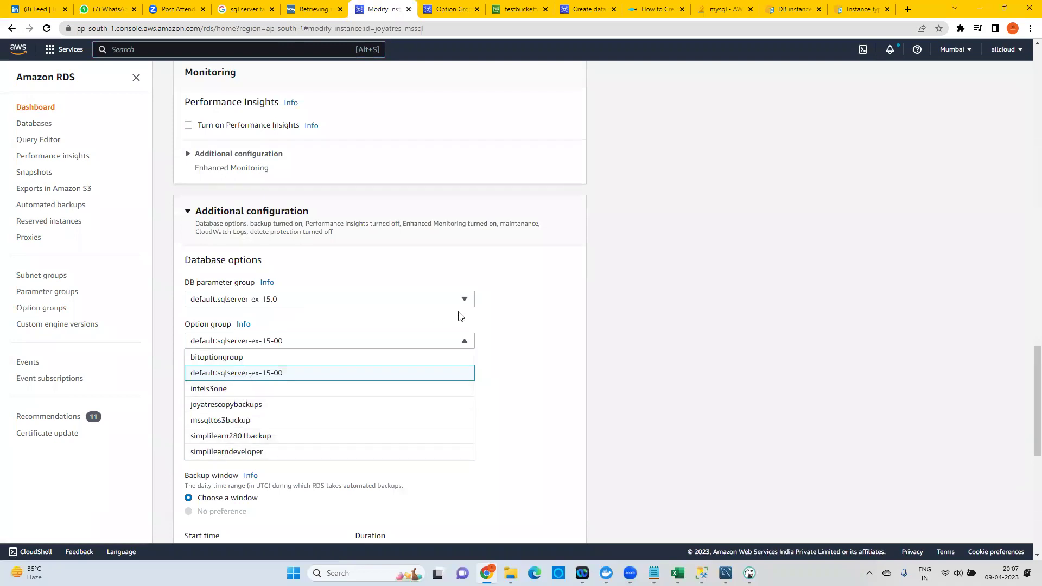
scroll(460, 316, up, 1)
scroll(460, 316, up, 20)
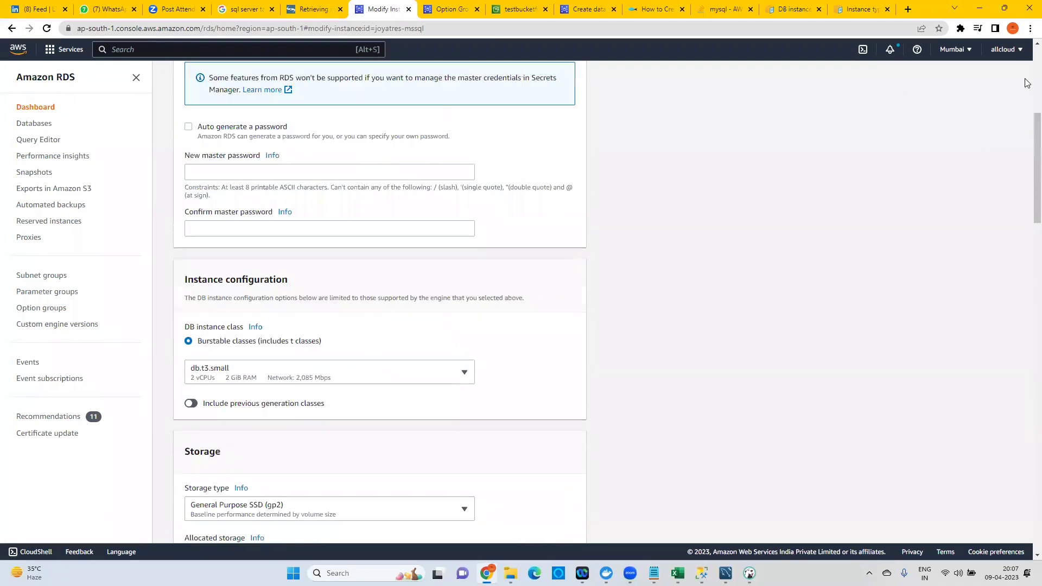
click(233, 81)
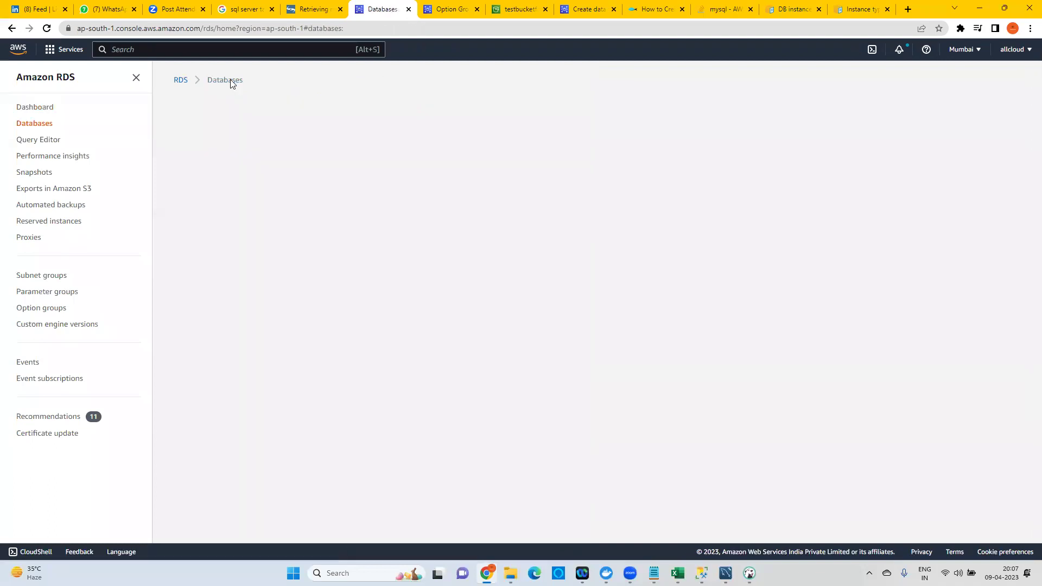
Refresh the Databases list and start modifying the joyatres-mssql instance.
click(359, 27)
key(Return)
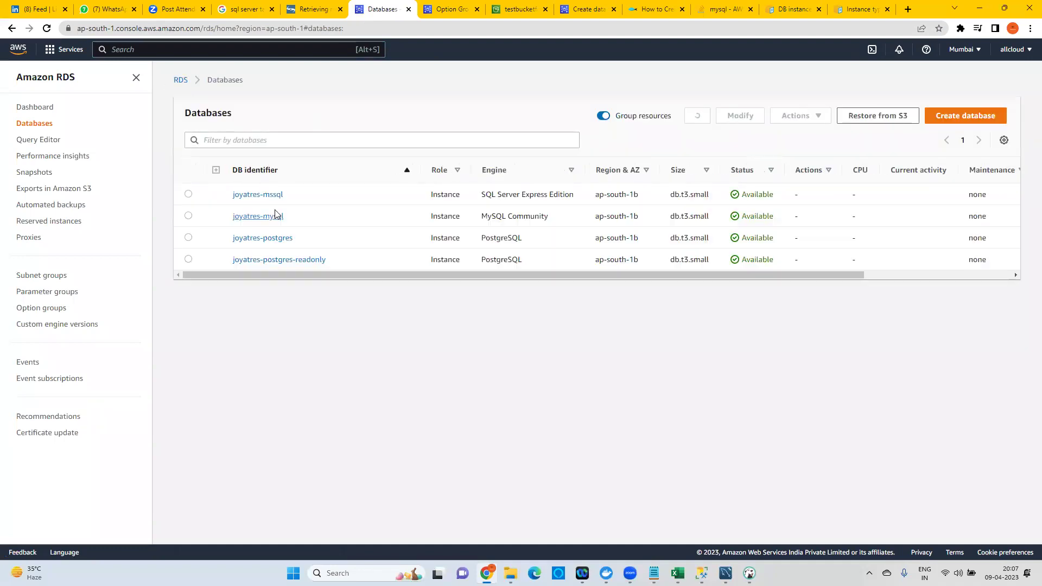
click(188, 194)
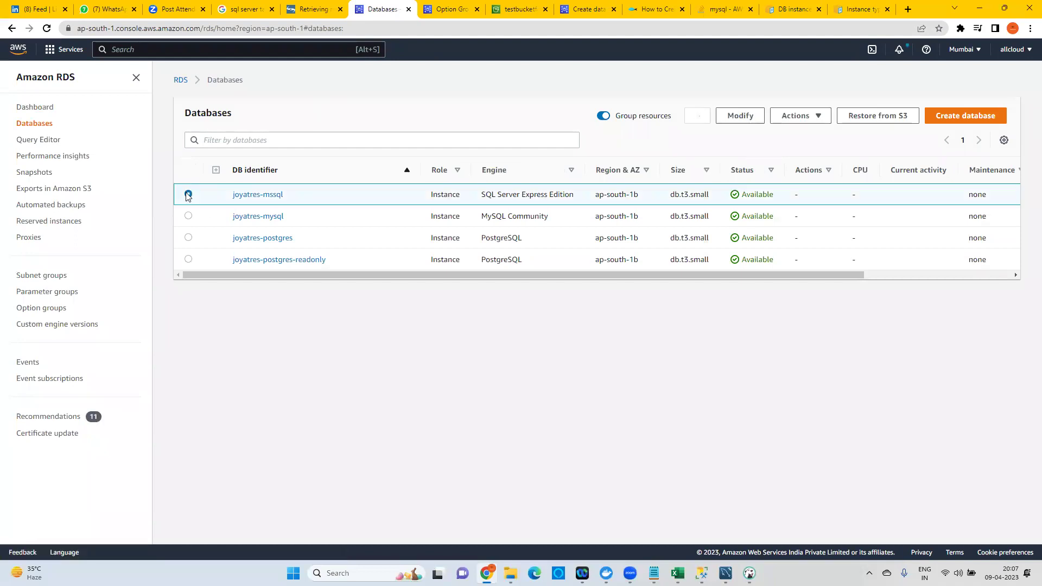
click(740, 115)
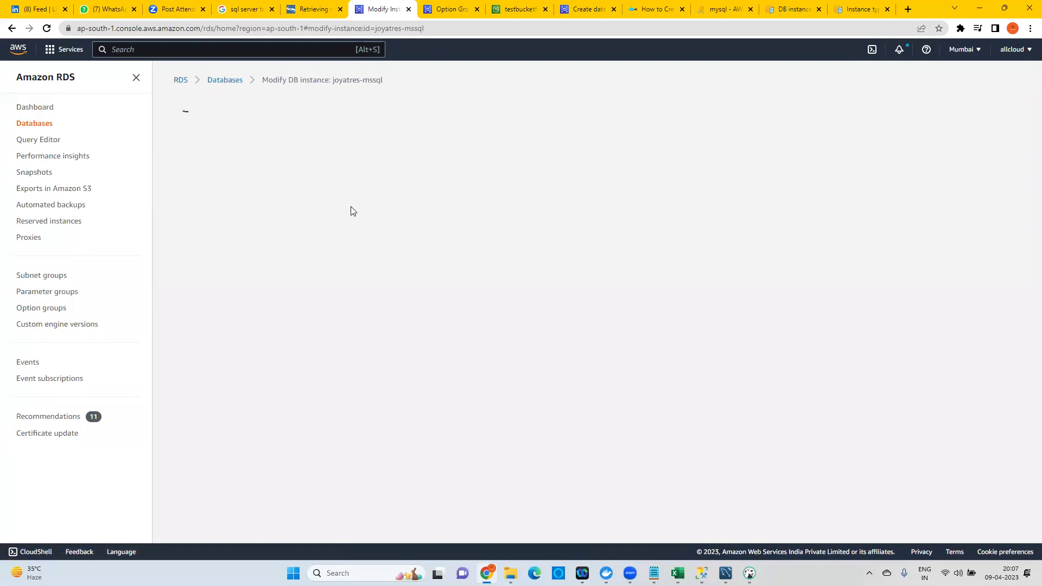
Review joyatres-mssql's option group choices, still set to default:sqlserver-ex-15-00.
scroll(349, 212, down, 15)
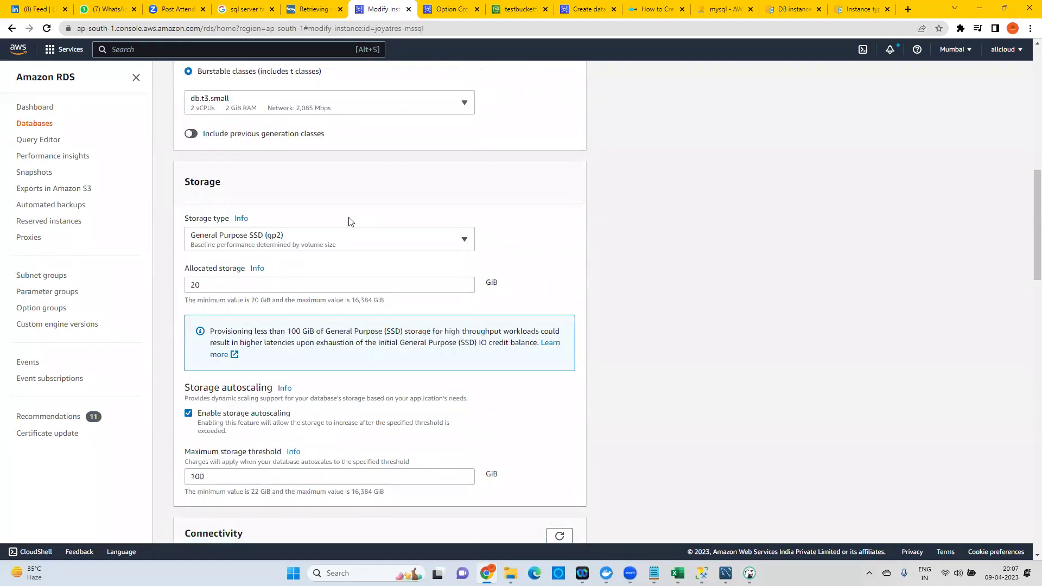
scroll(222, 374, down, 8)
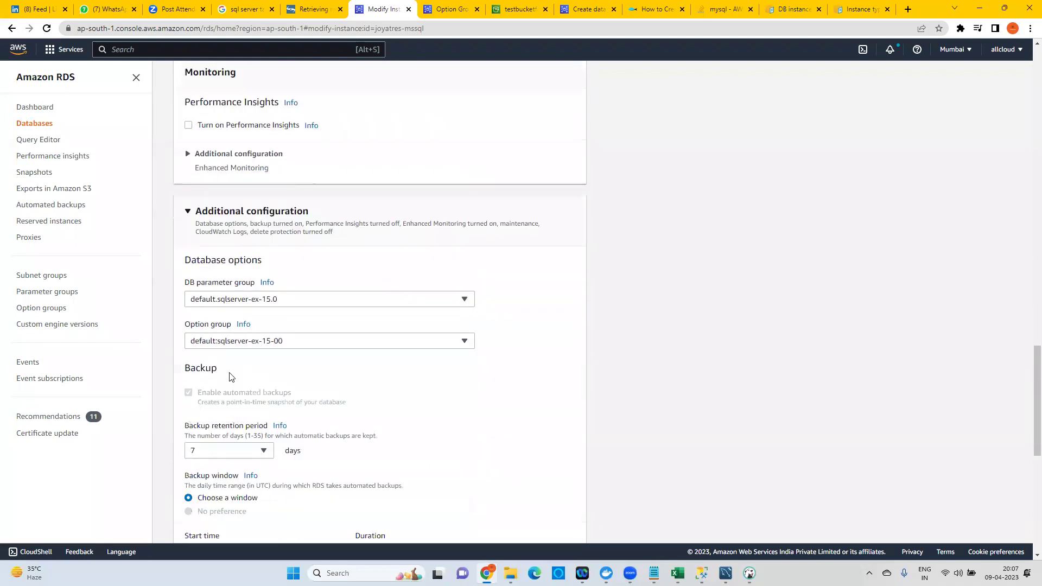
click(229, 343)
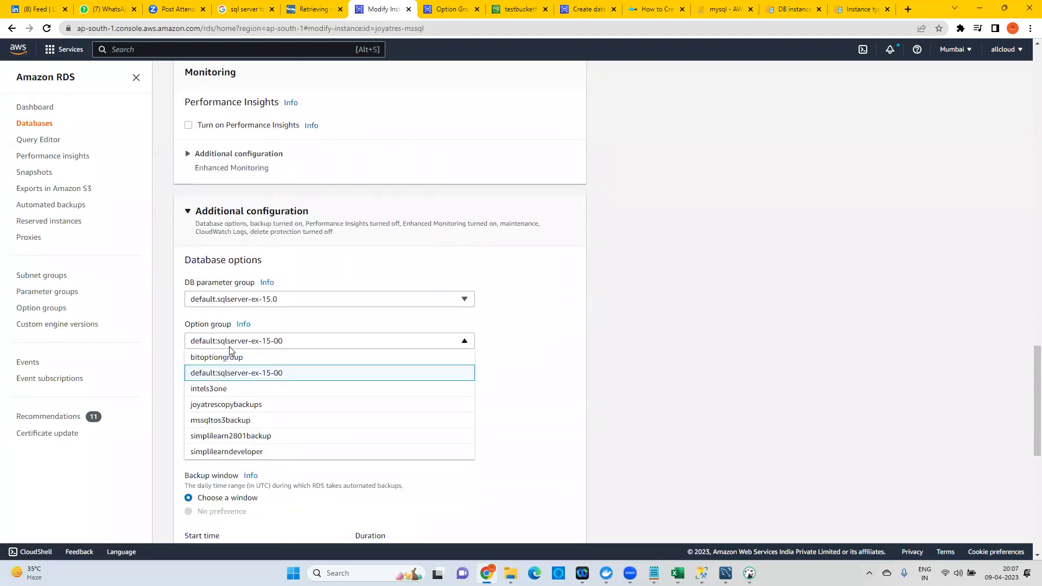
scroll(273, 389, up, 1)
scroll(268, 382, down, 1)
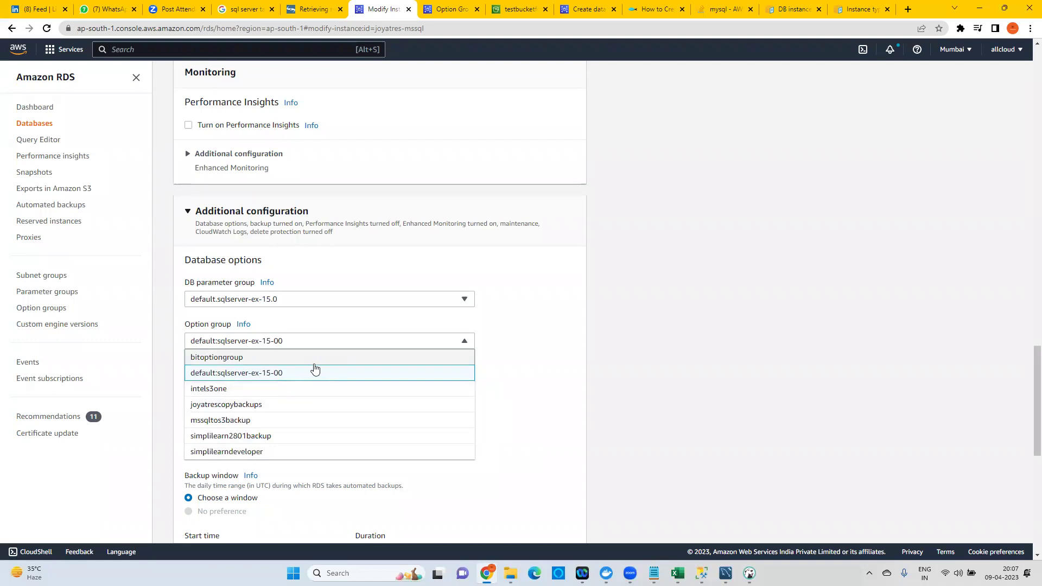
Compare engines: backupforsqlmachine uses Enterprise Edition, intels3one uses Express Edition.
click(474, 7)
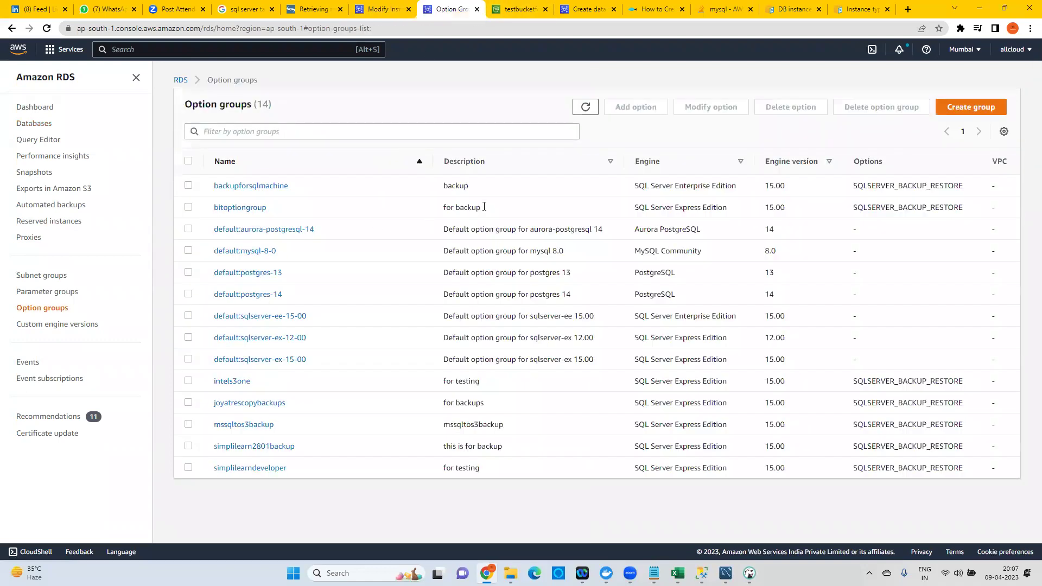
drag(645, 186, 736, 189)
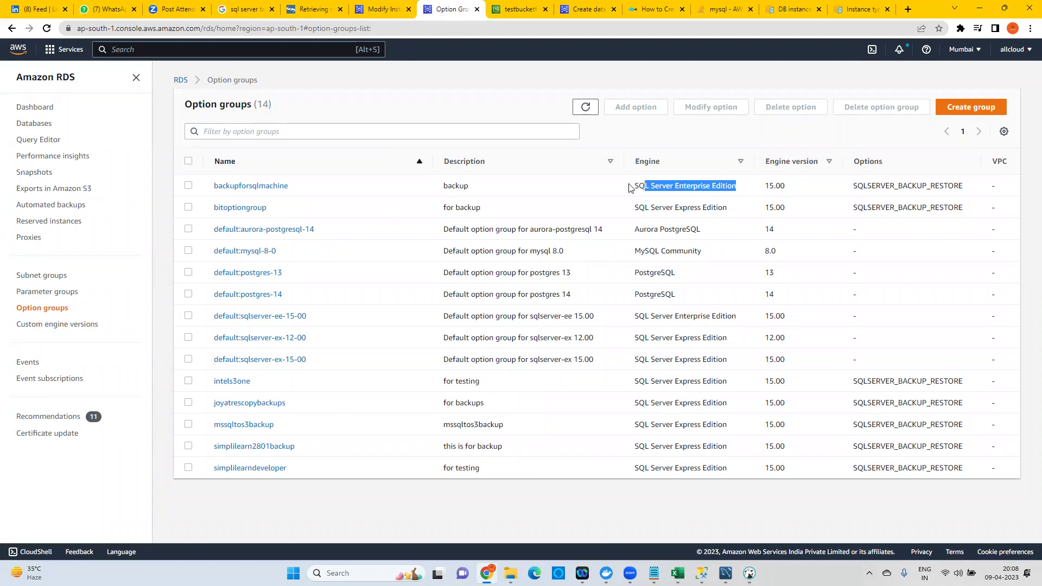
drag(634, 186, 735, 186)
drag(639, 381, 724, 382)
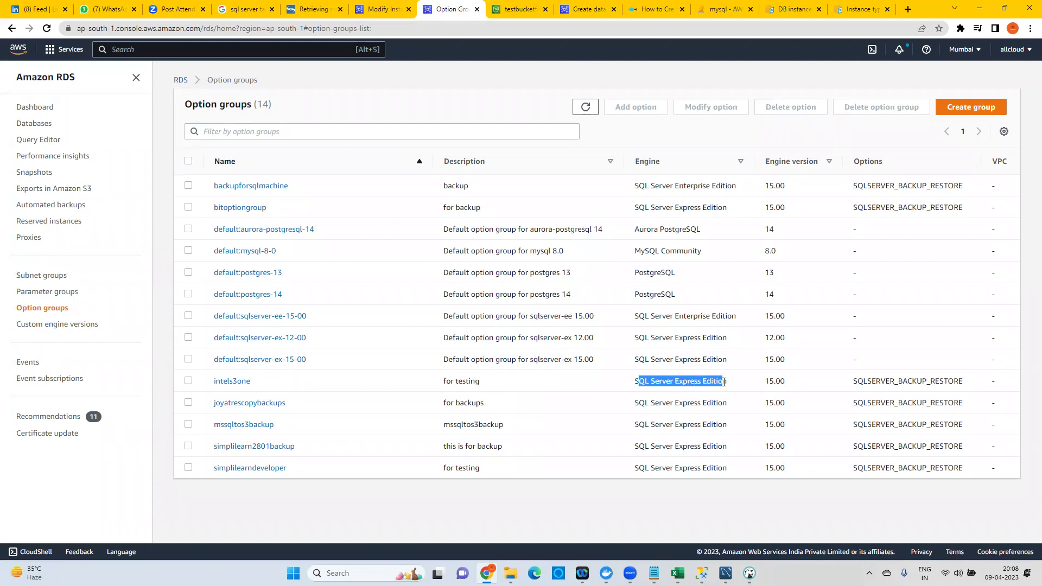
Open backupforsqlmachine's details to see its SQLSERVER_BACKUP_RESTORE option and associated instances.
click(972, 107)
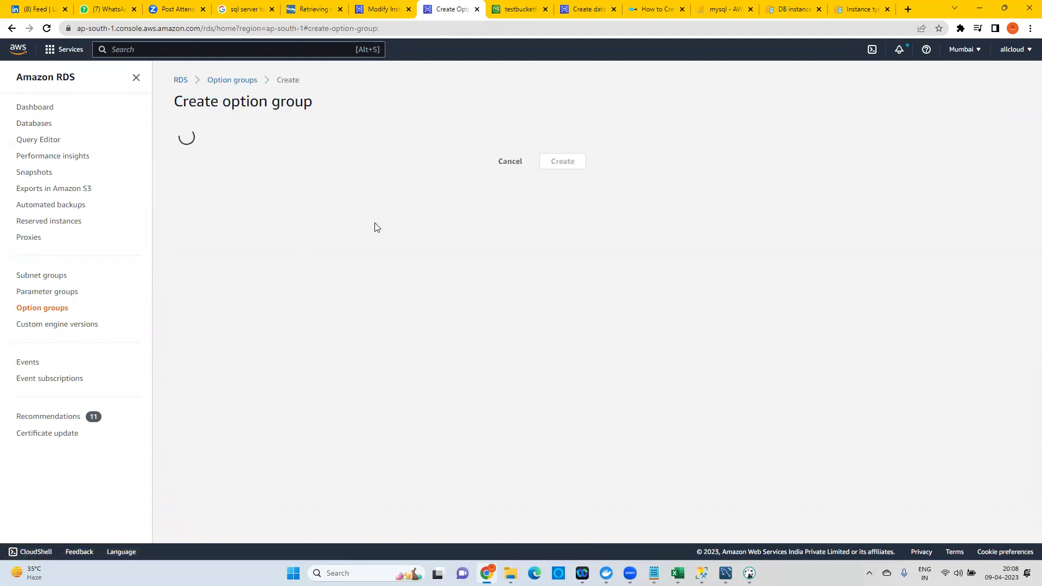
click(226, 81)
click(233, 187)
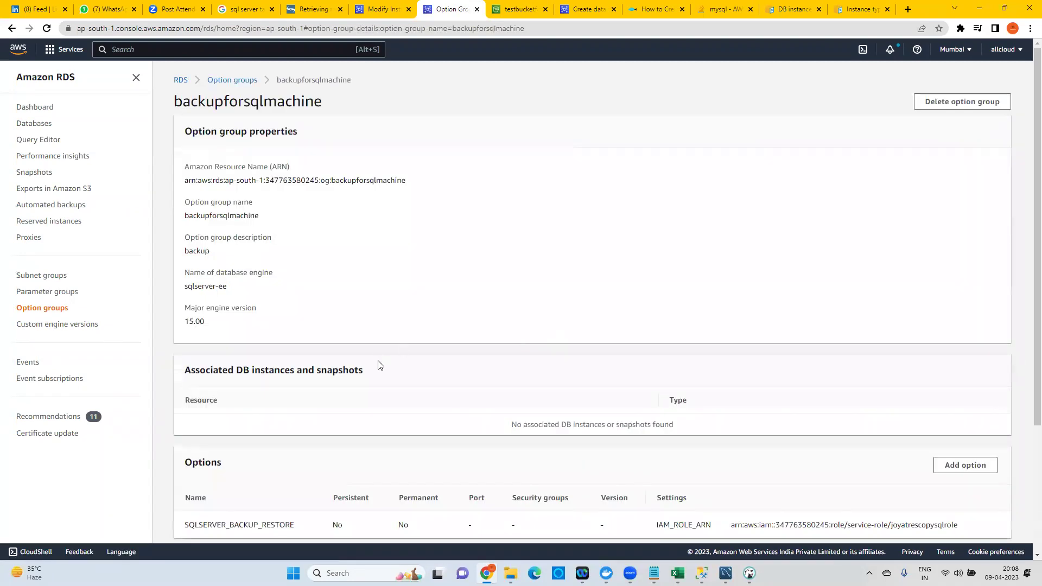
scroll(380, 366, down, 3)
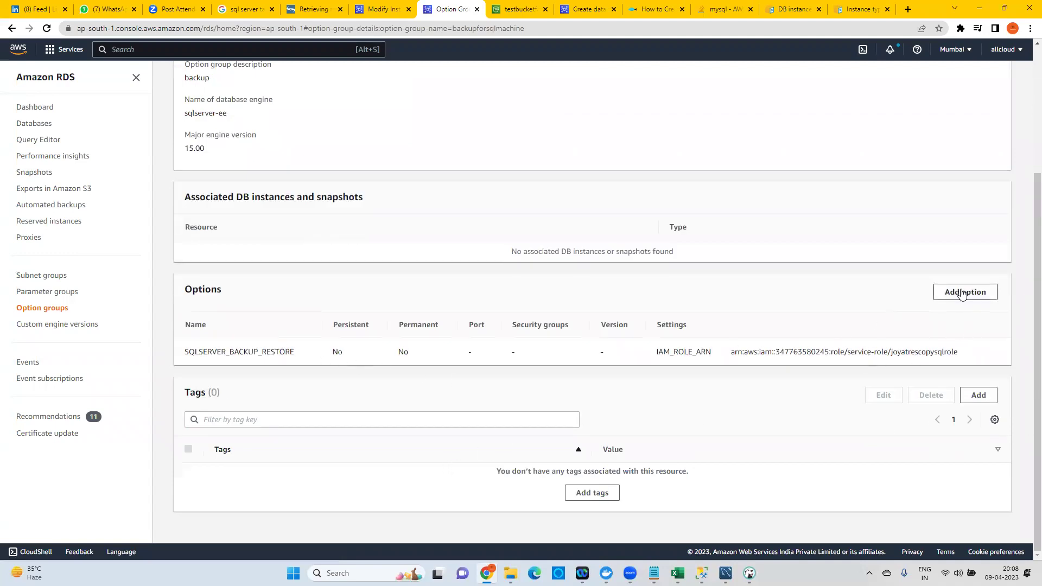
Delete the backupforsqlmachine option group.
scroll(456, 363, up, 3)
scroll(459, 365, down, 3)
scroll(458, 364, up, 3)
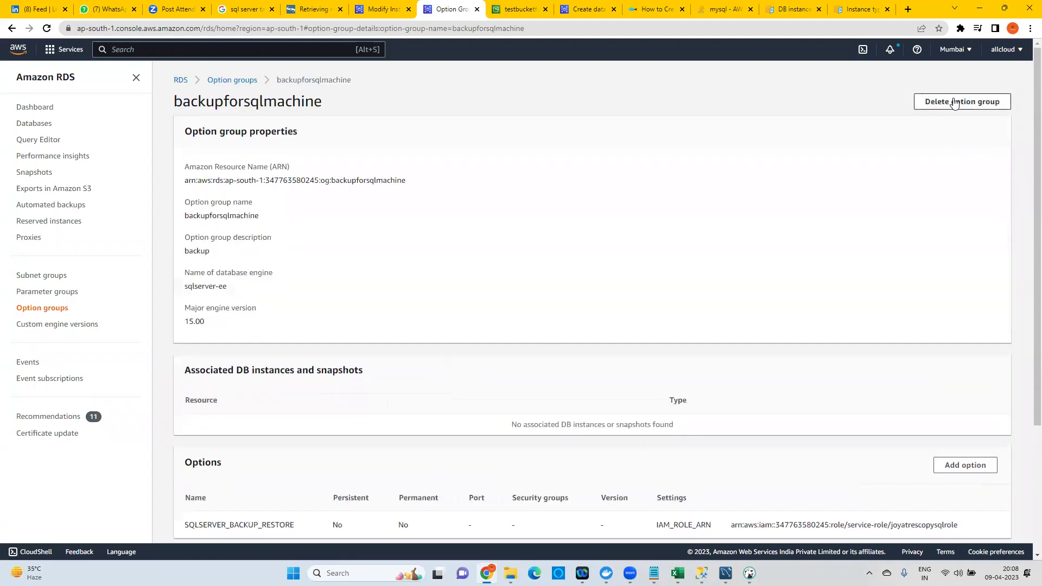
click(962, 102)
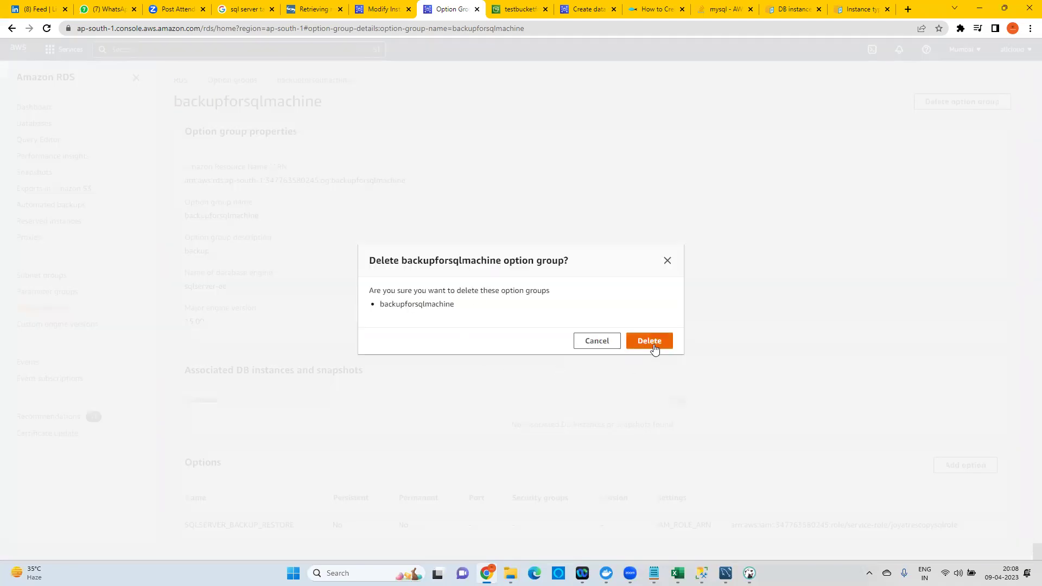
click(653, 347)
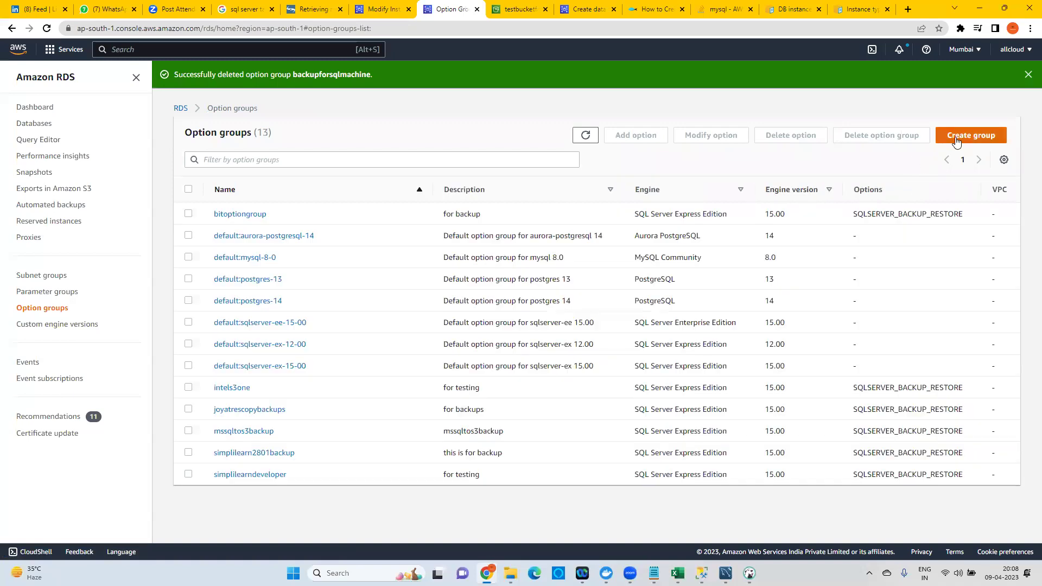
Create option group backupforsqlservercopy, description 'copy', engine sqlserver-ex, major version 15.00.
click(956, 139)
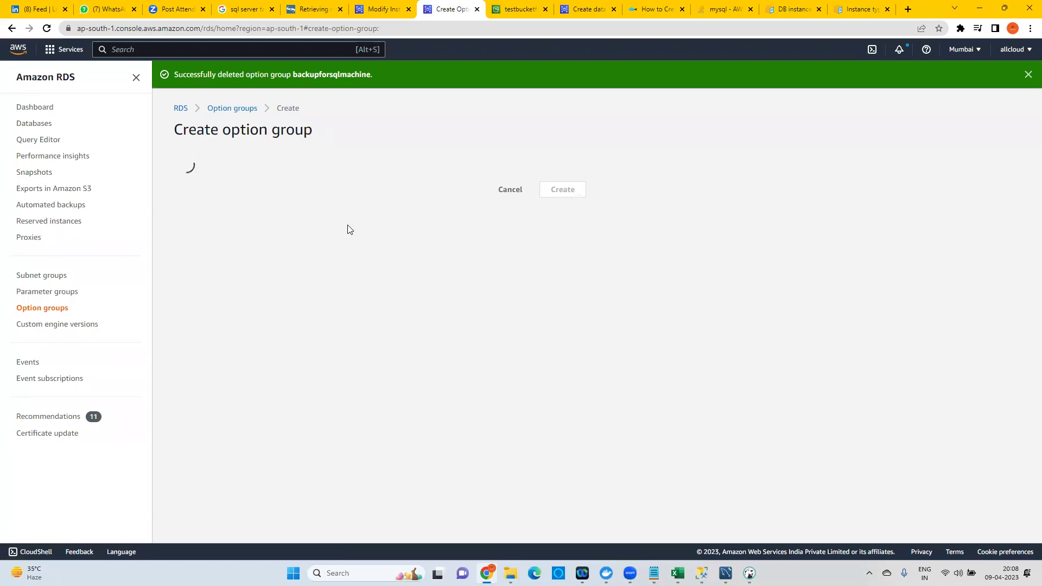
click(236, 211)
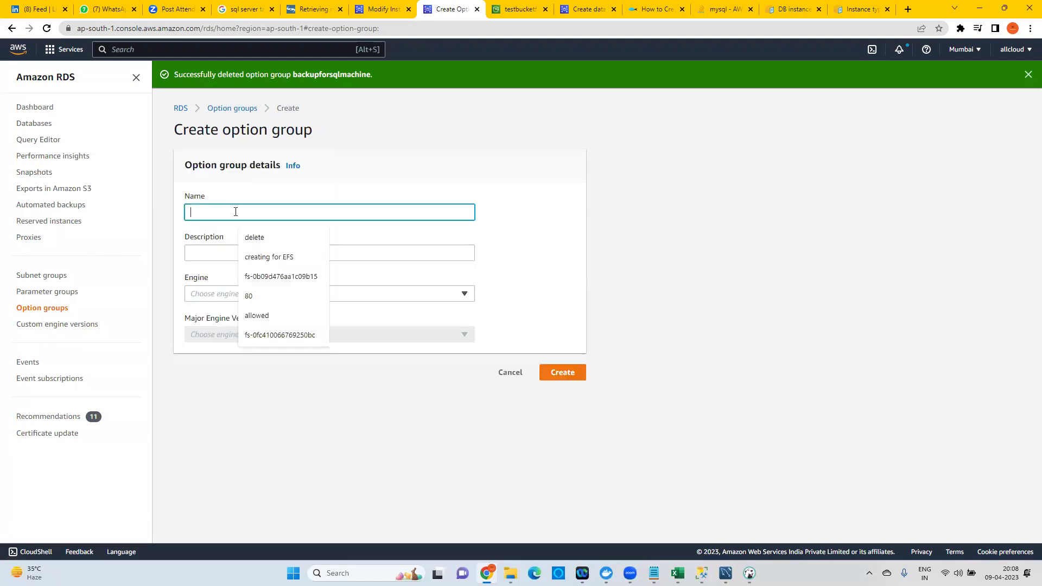
text(backupforsqlserver)
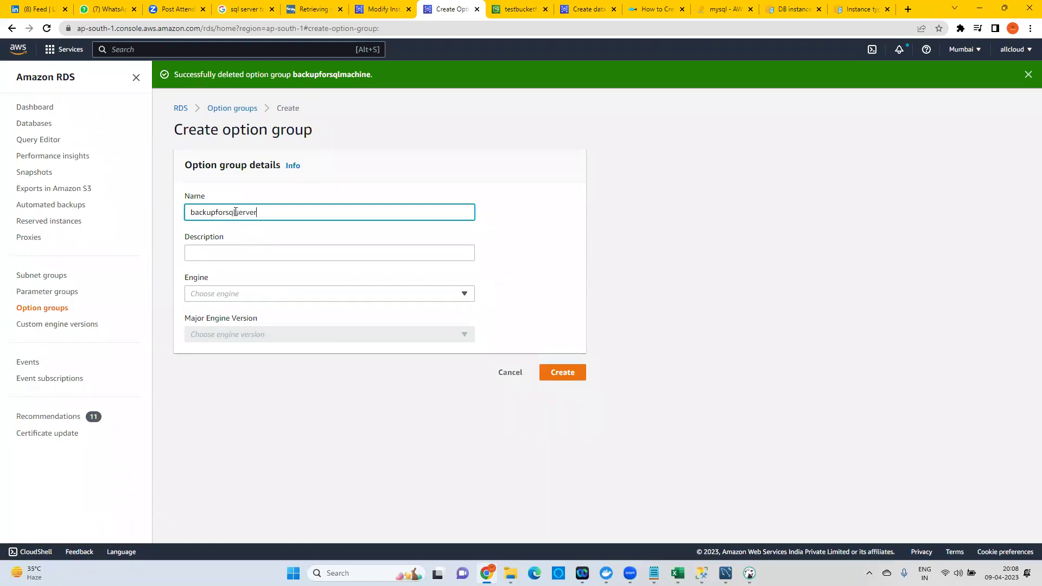
click(241, 252)
text(copy)
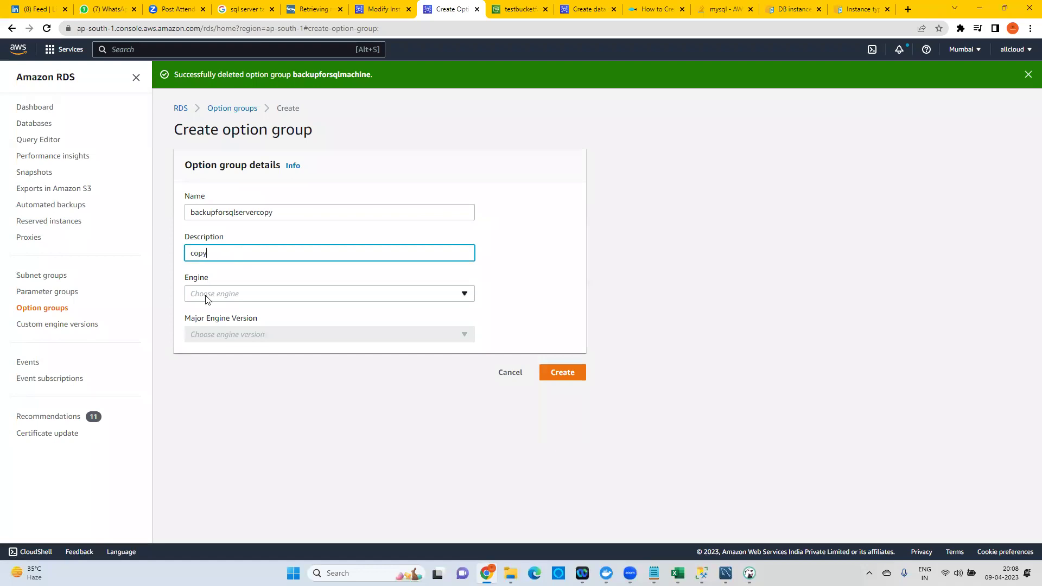
click(206, 294)
click(227, 245)
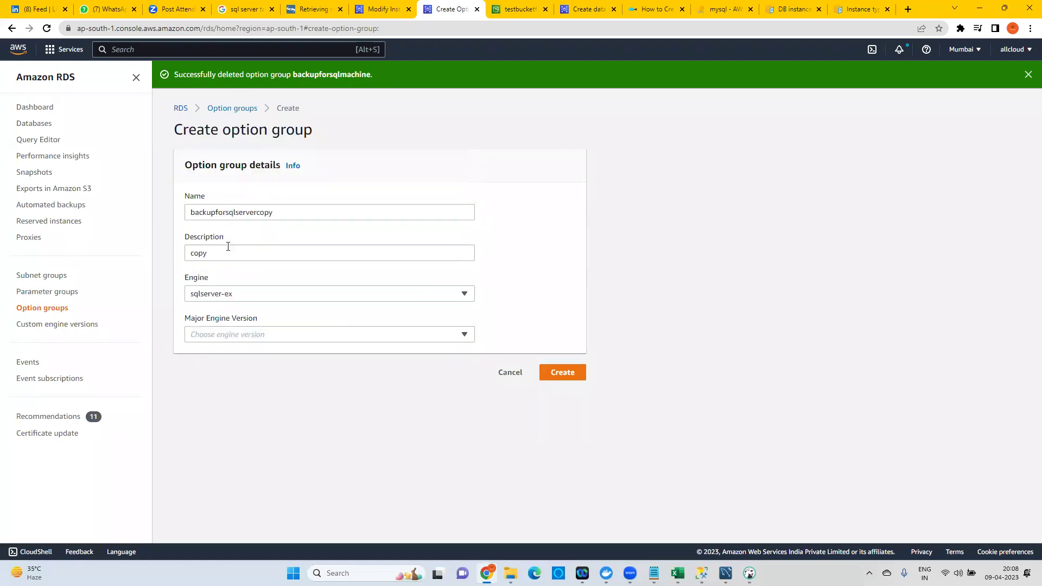
click(220, 335)
click(203, 318)
click(563, 374)
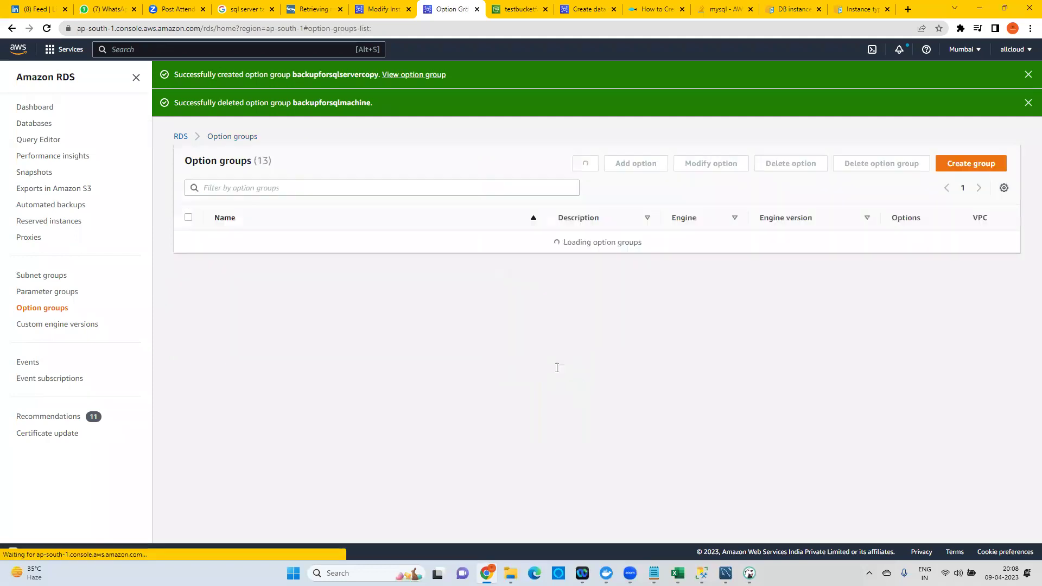
Start adding SQLSERVER_BACKUP_RESTORE to backupforsqlservercopy with a newly created IAM role.
click(261, 243)
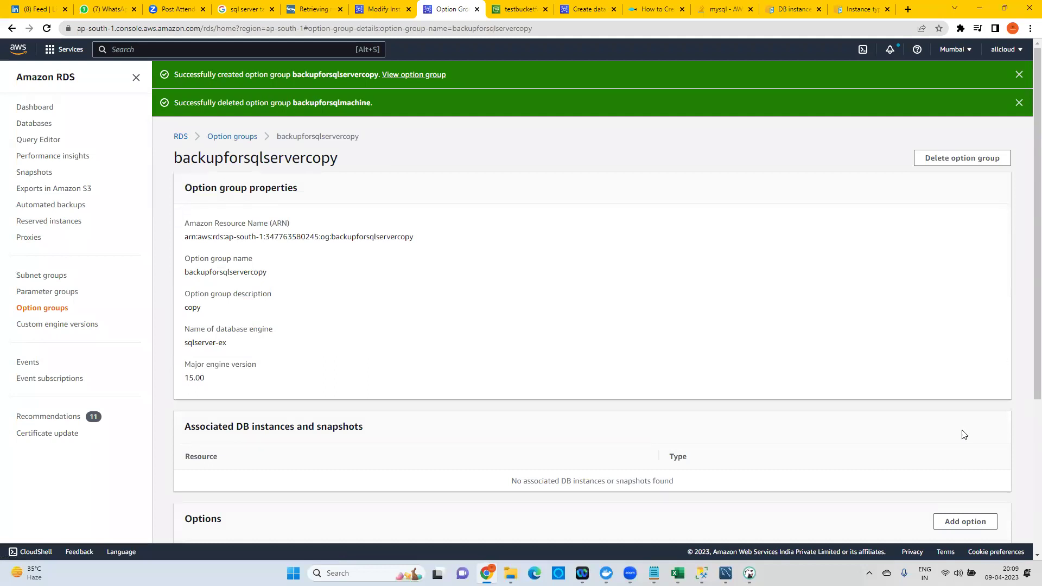
scroll(951, 452, down, 3)
click(963, 360)
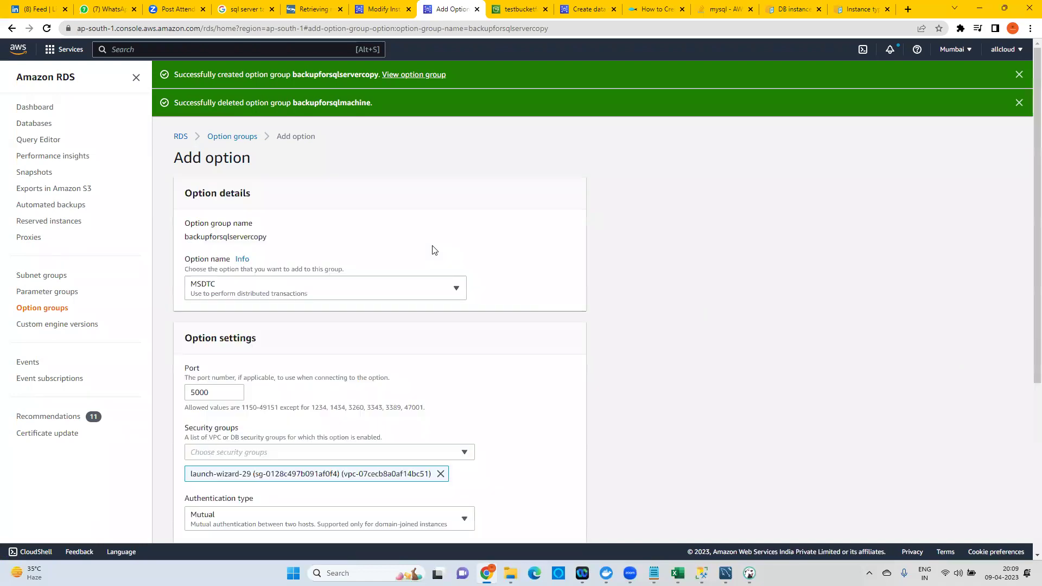
click(266, 293)
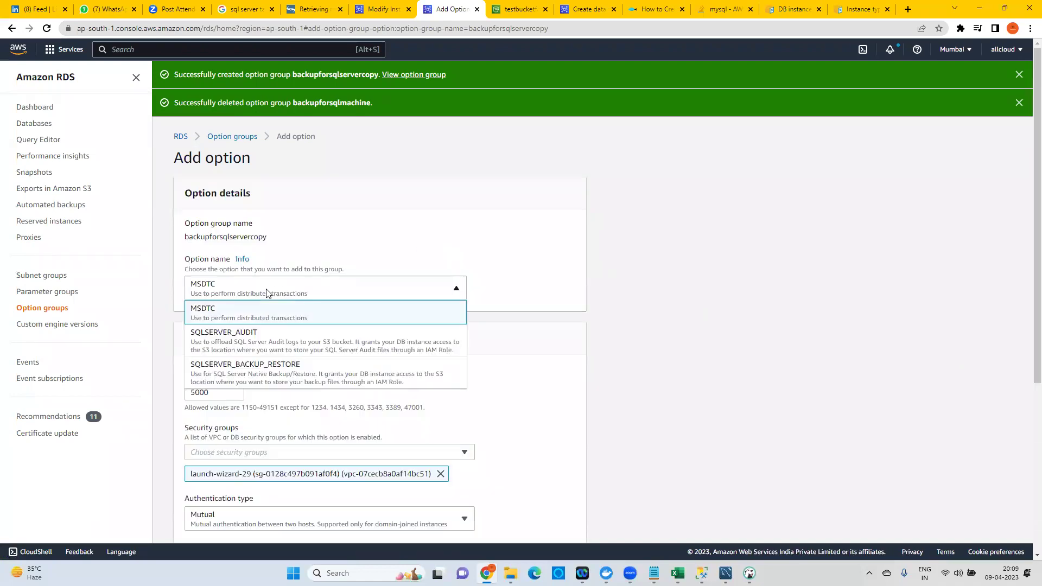
click(276, 361)
scroll(303, 334, down, 1)
click(234, 357)
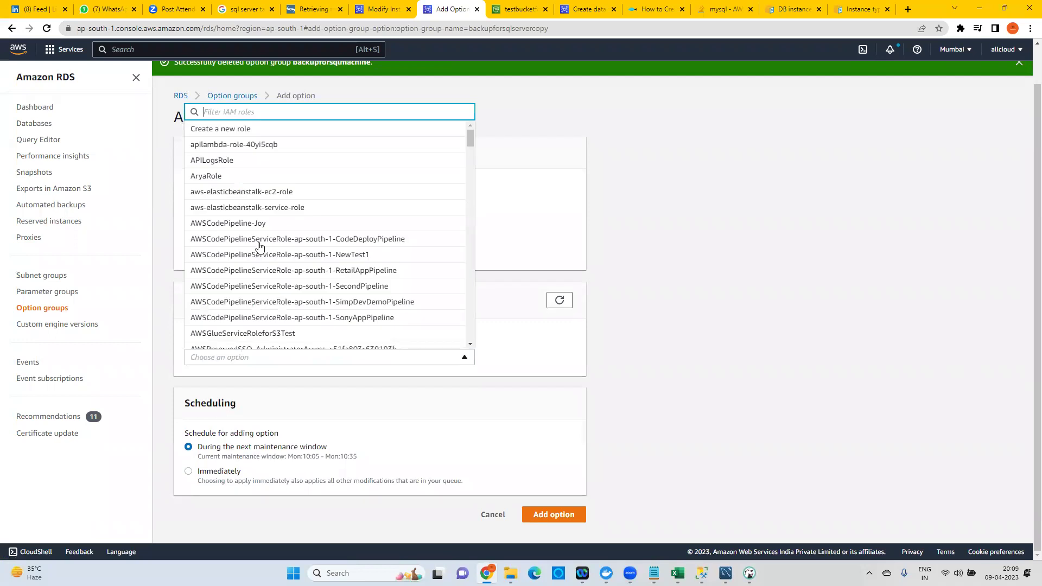
click(245, 131)
Name the role justcopyrole, use bucket testbucketforbackupsql, apply immediately and add the option.
scroll(315, 342, down, 3)
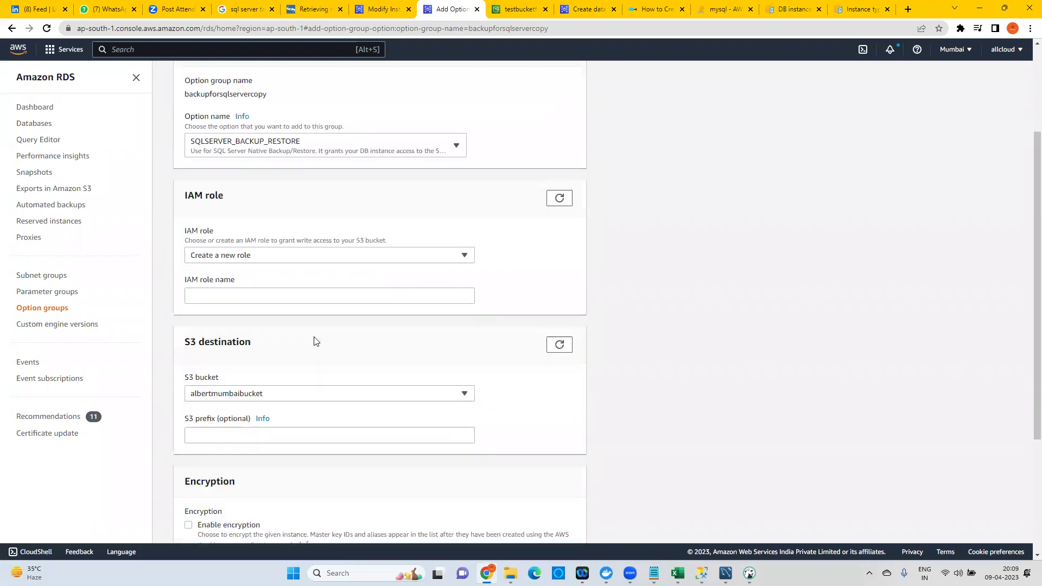
click(231, 233)
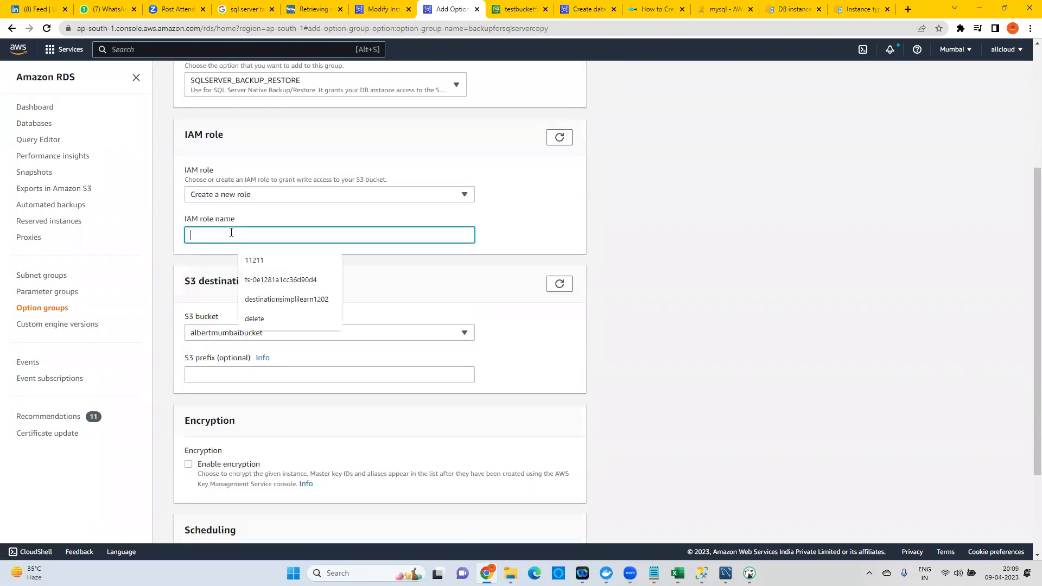
text(ustcopyrole)
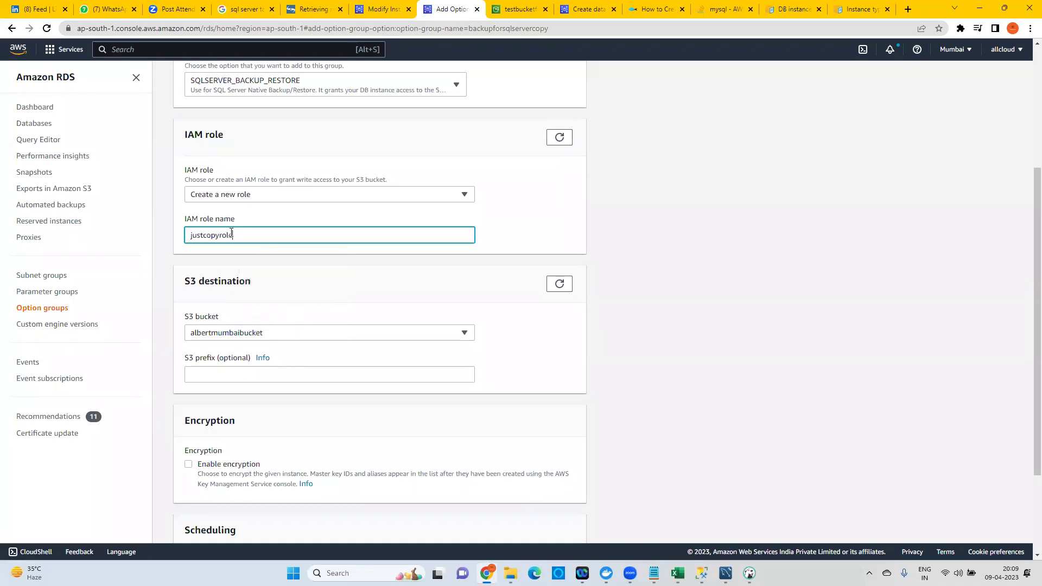
click(211, 331)
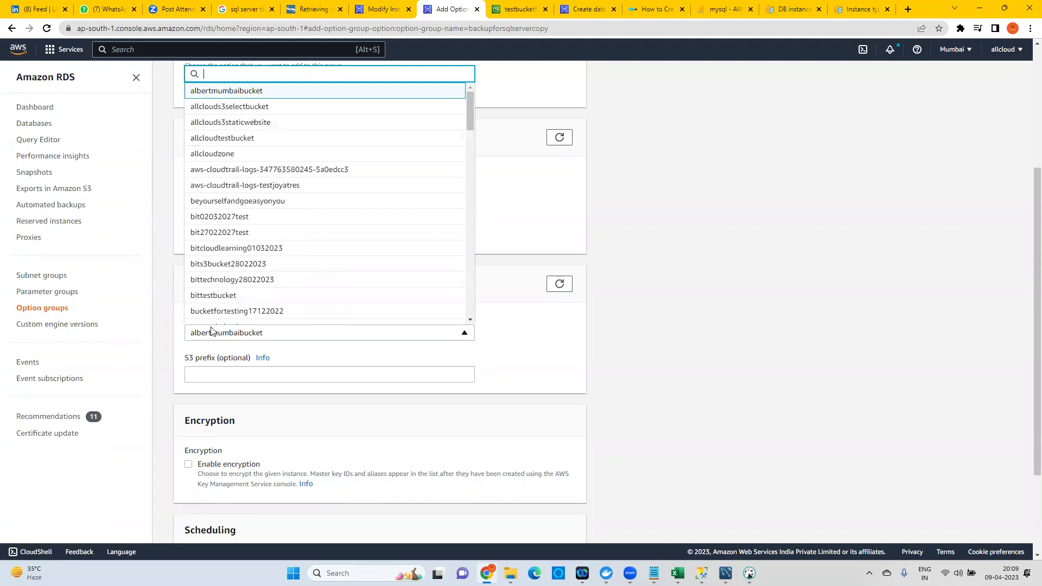
text(test)
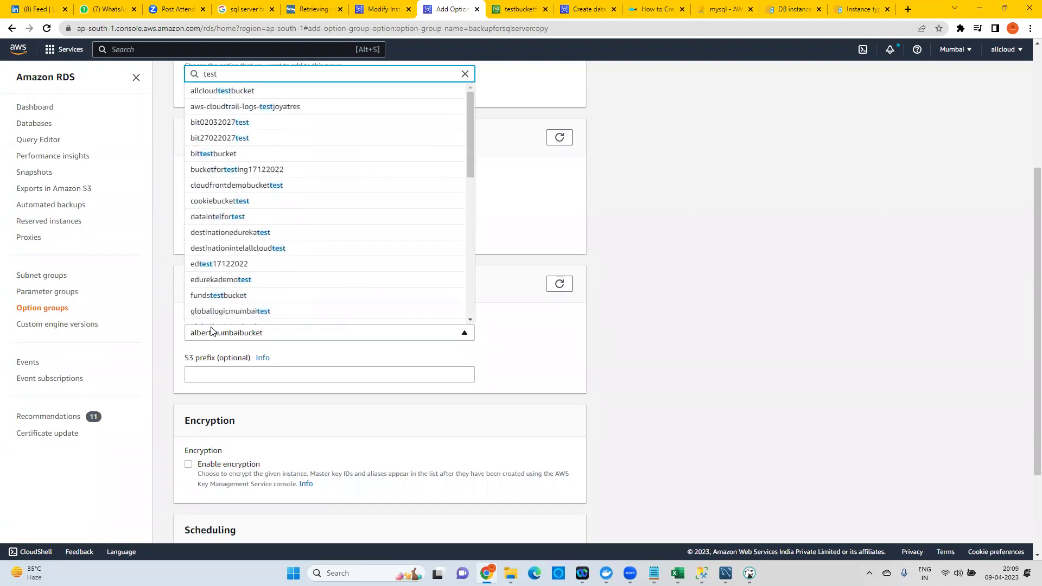
text(bu)
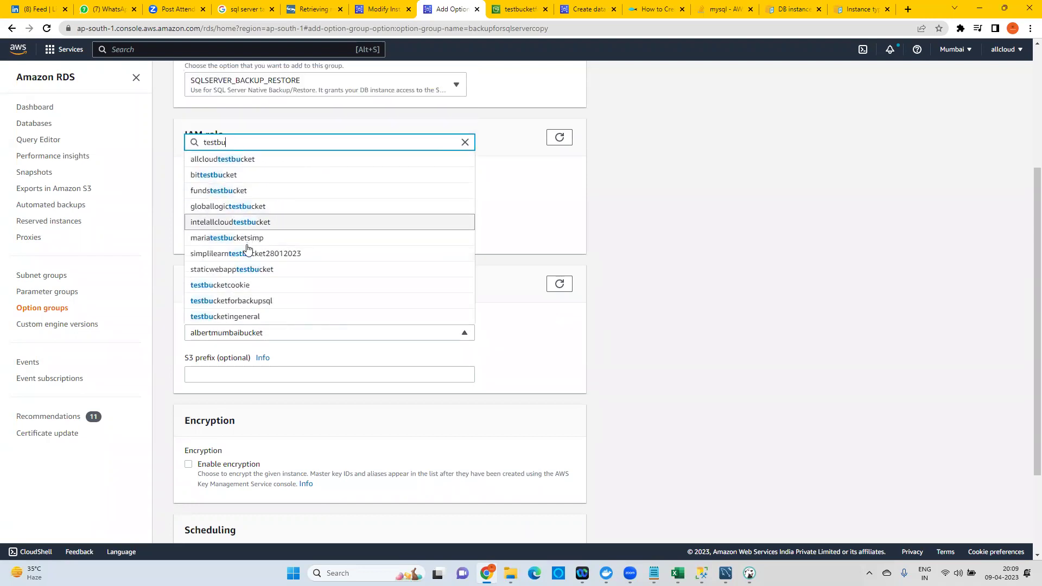
scroll(247, 248, down, 1)
click(261, 247)
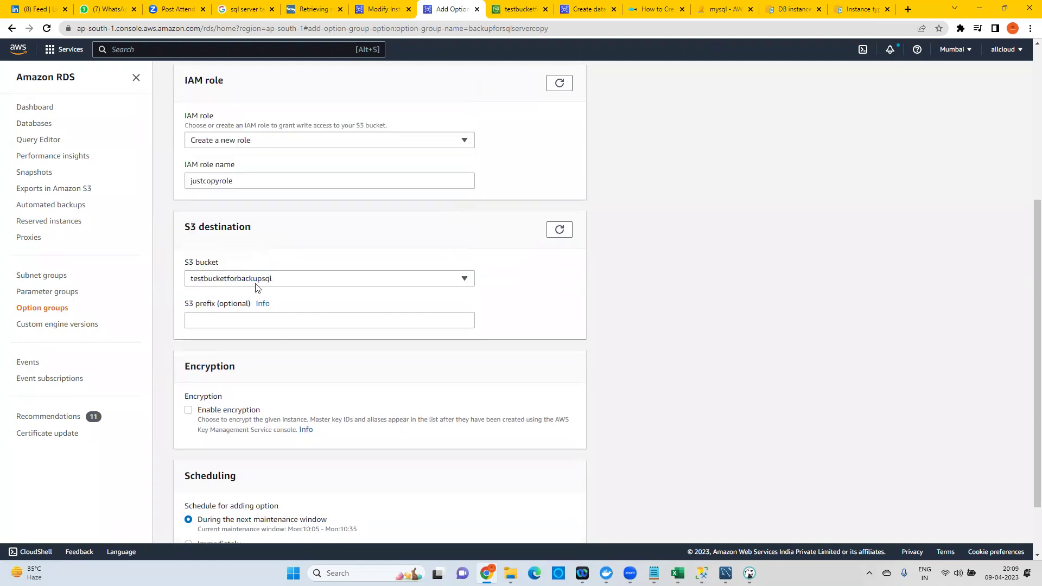
scroll(474, 381, down, 2)
click(194, 472)
click(564, 515)
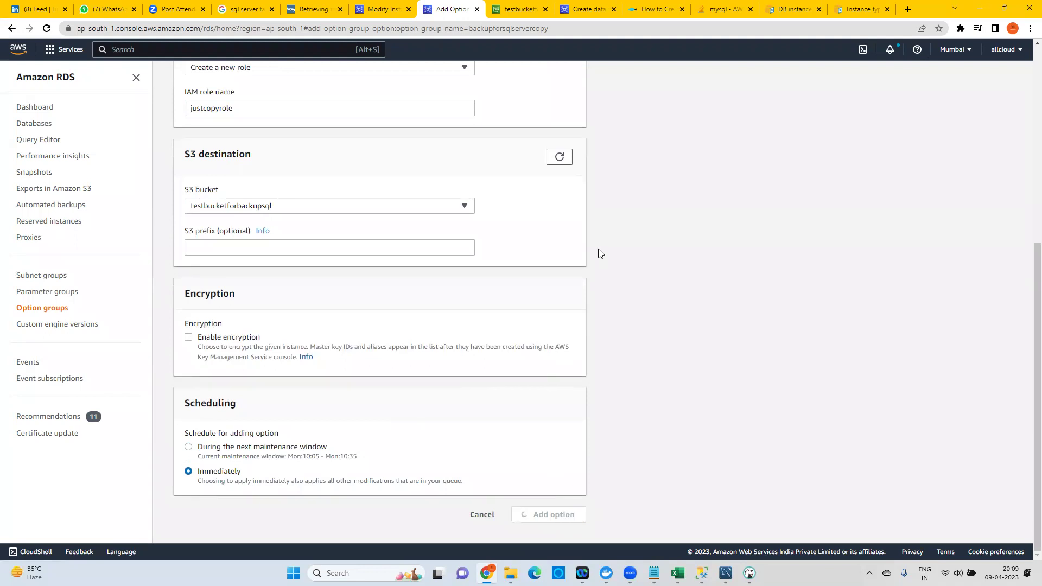
click(380, 9)
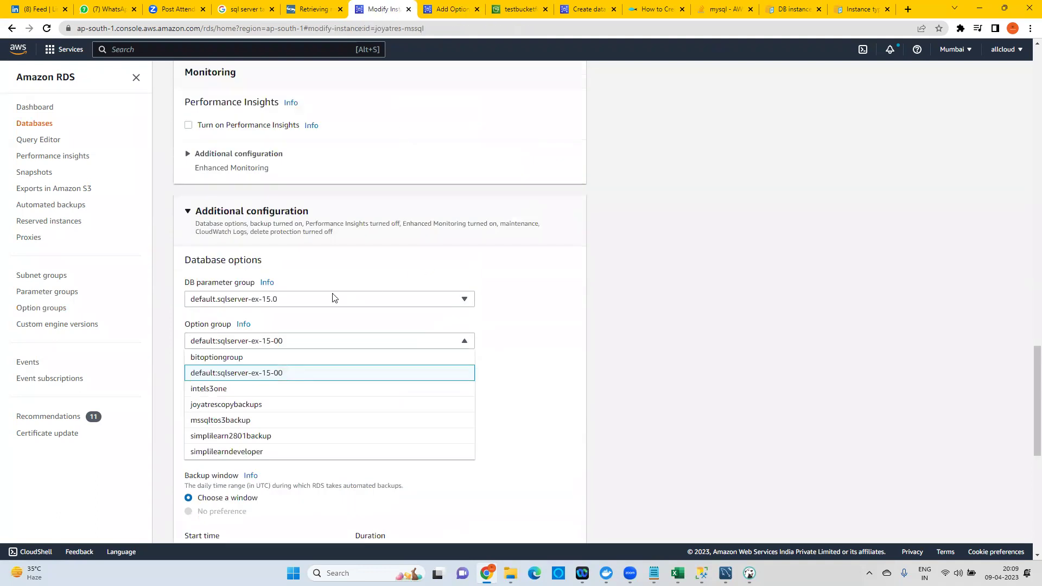
Reload the Modify page and set joyatres-mssql's option group to backupforsqlservercopy.
scroll(429, 299, up, 5)
click(180, 30)
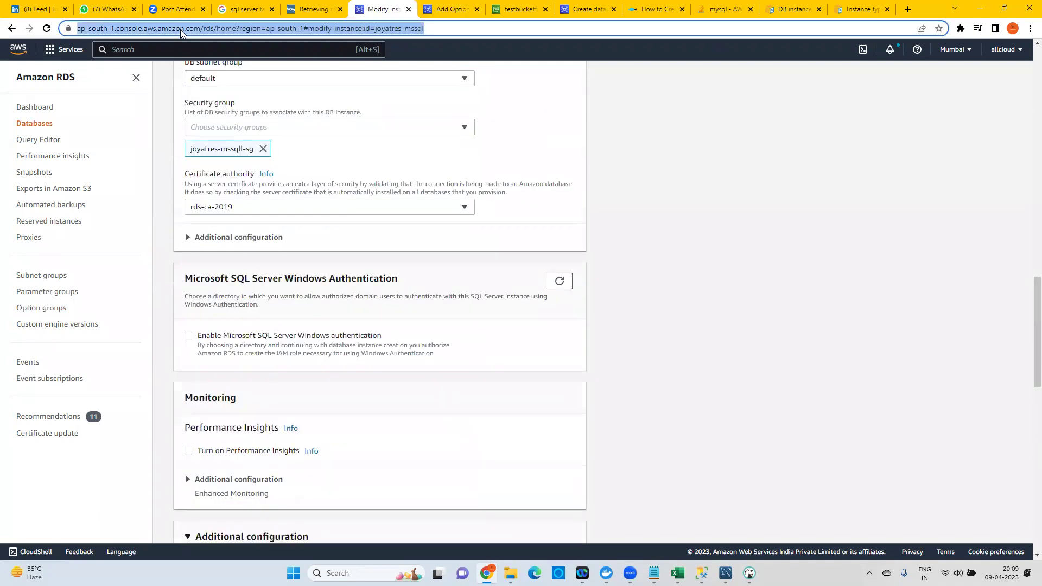
key(Return)
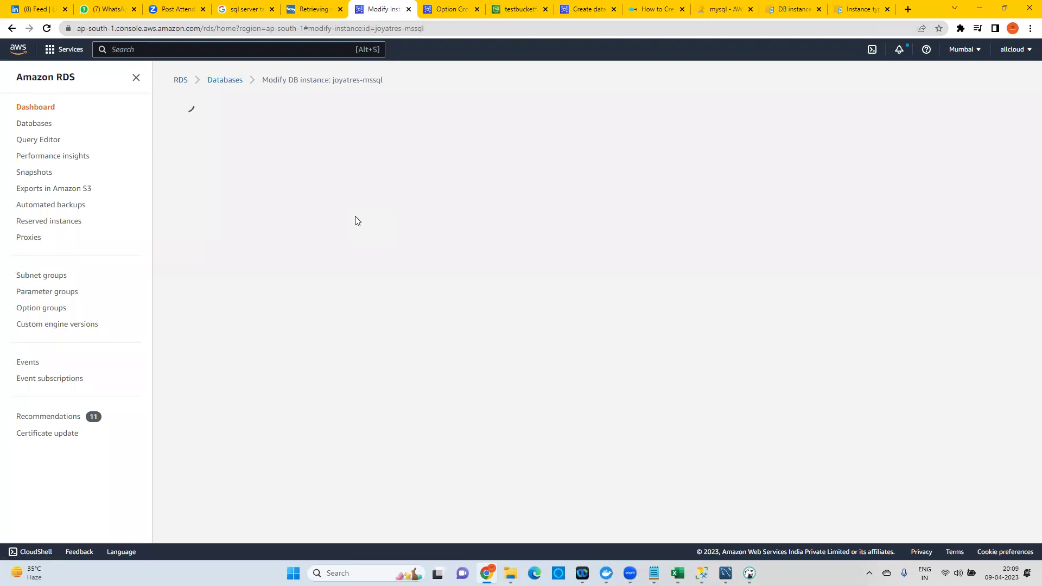
scroll(383, 241, down, 7)
scroll(383, 241, down, 20)
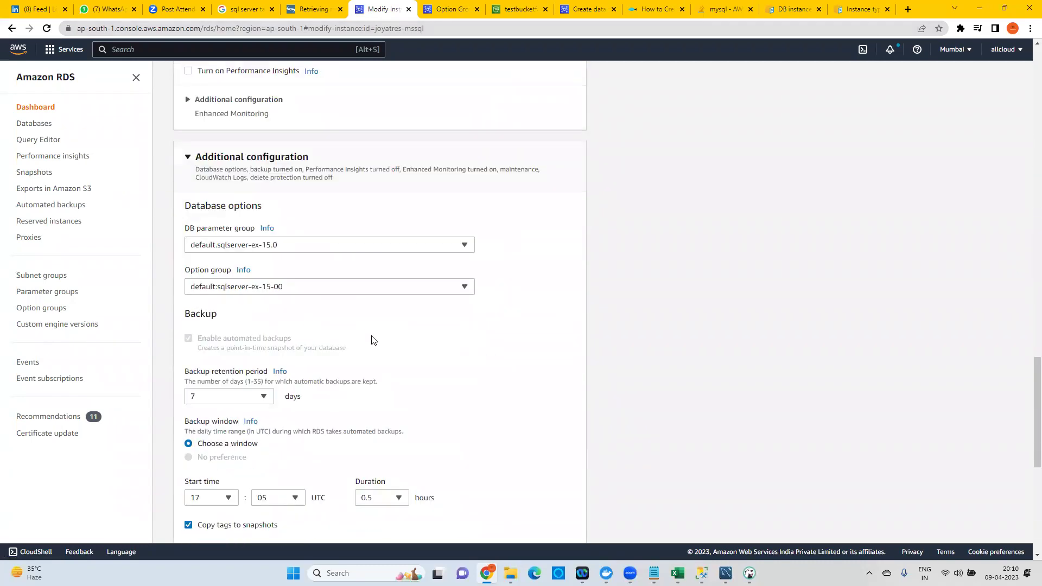
click(233, 291)
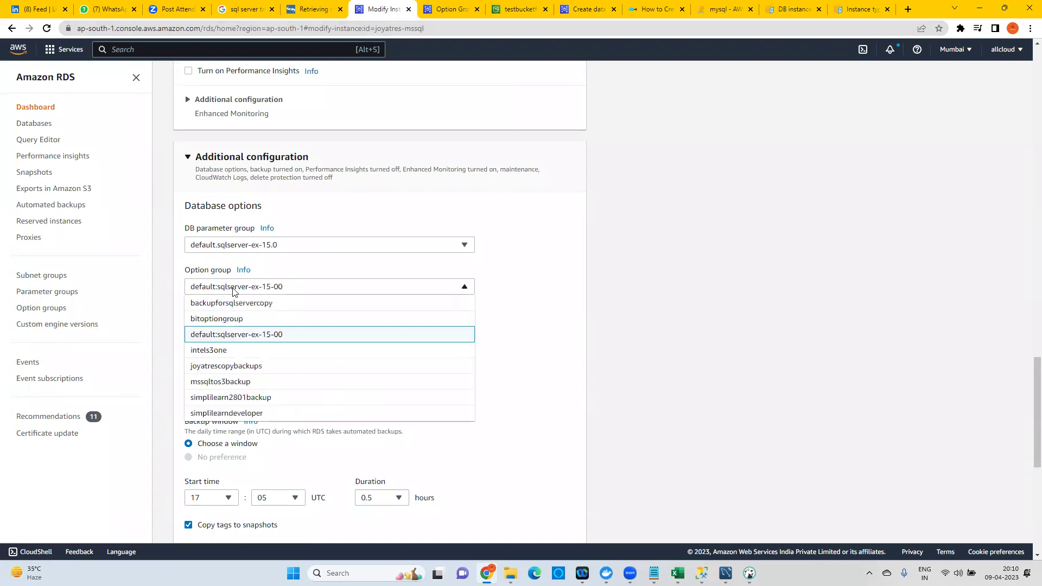
click(231, 304)
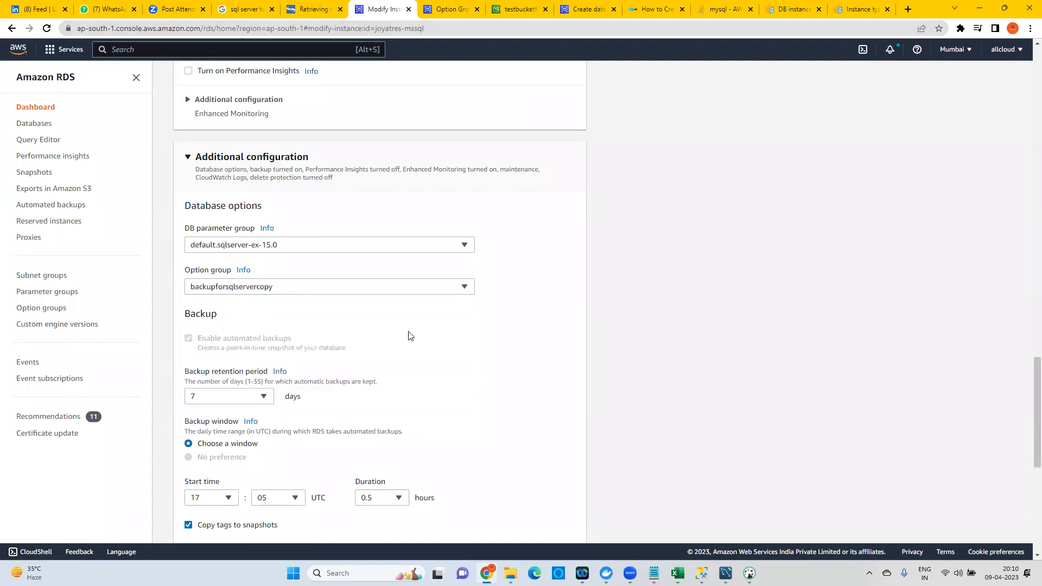
Continue, choose Apply immediately, and submit the instance modification.
scroll(408, 335, down, 7)
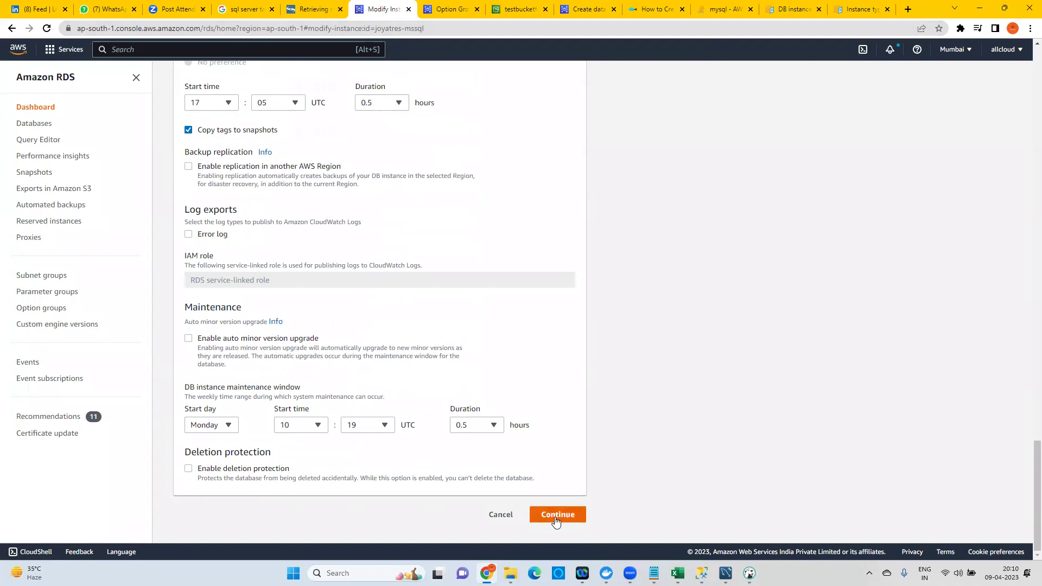
click(558, 514)
click(188, 315)
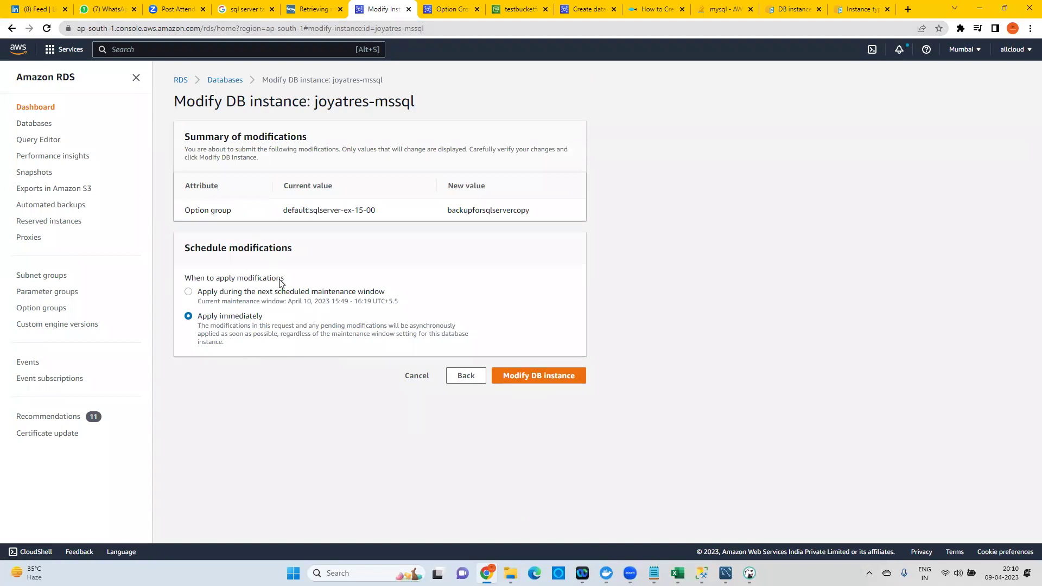
drag(323, 292, 390, 292)
drag(276, 302, 349, 308)
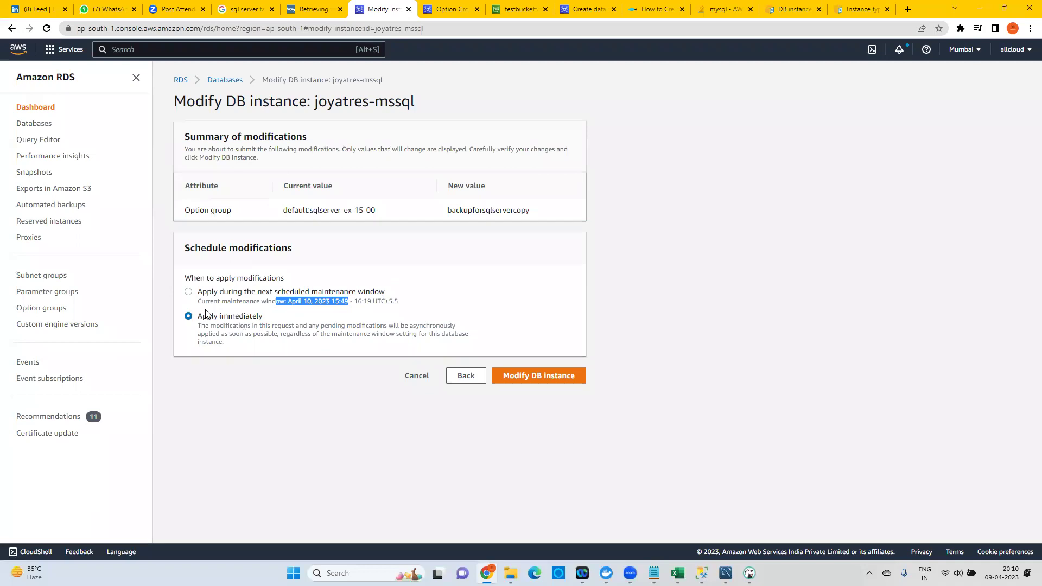
click(542, 380)
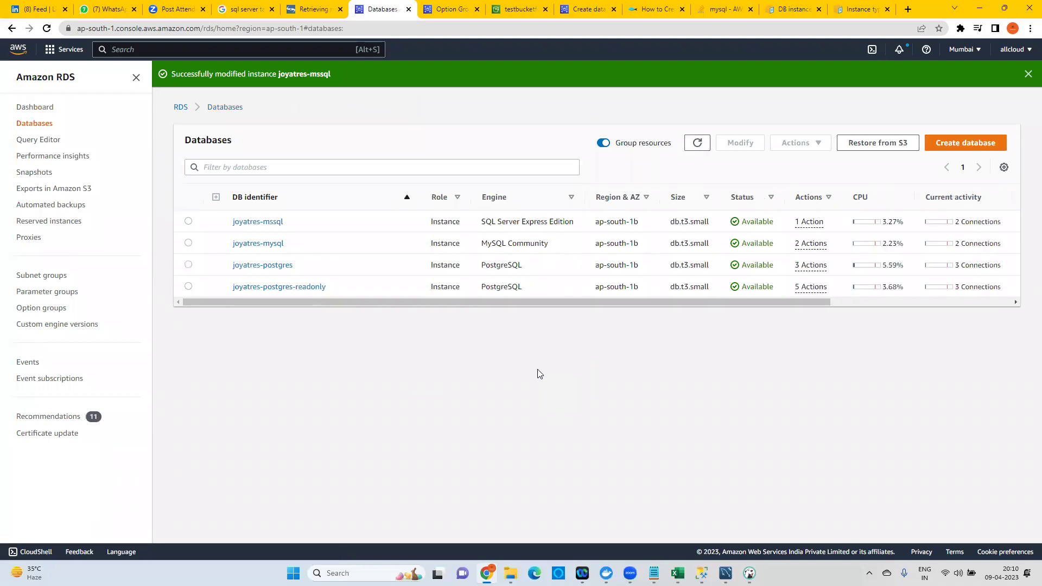
Dismiss the success banner and refresh the RDS Databases list.
click(1023, 77)
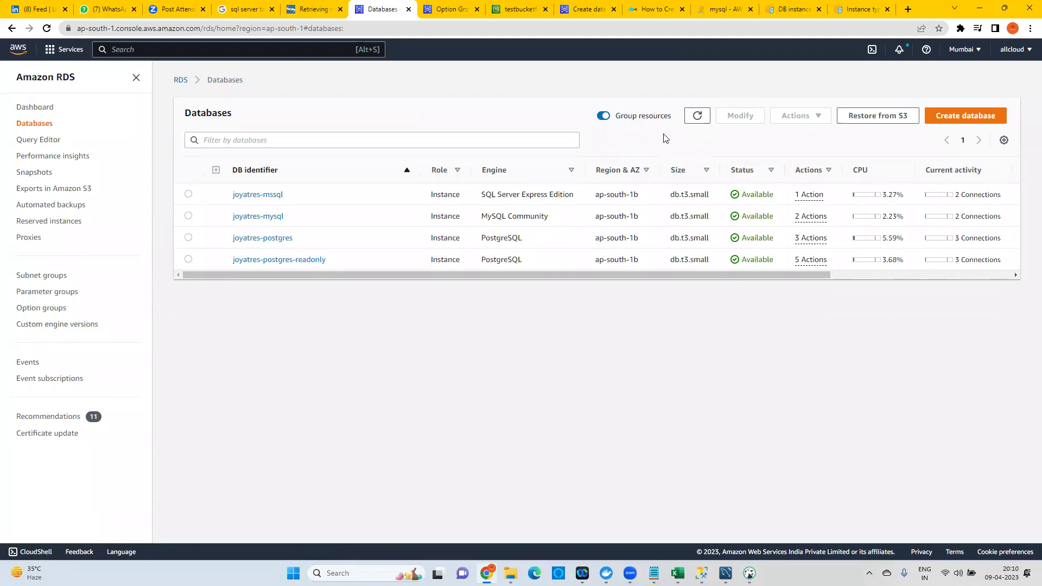
click(691, 118)
click(702, 573)
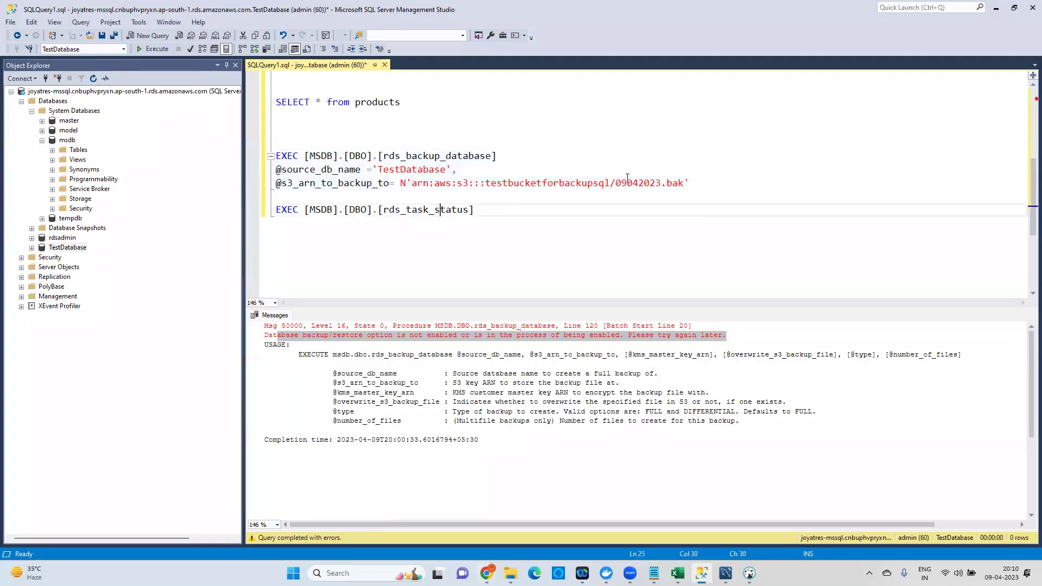
Re-run the rds_backup_database call; it fails because backup/restore is not enabled.
drag(705, 186, 274, 156)
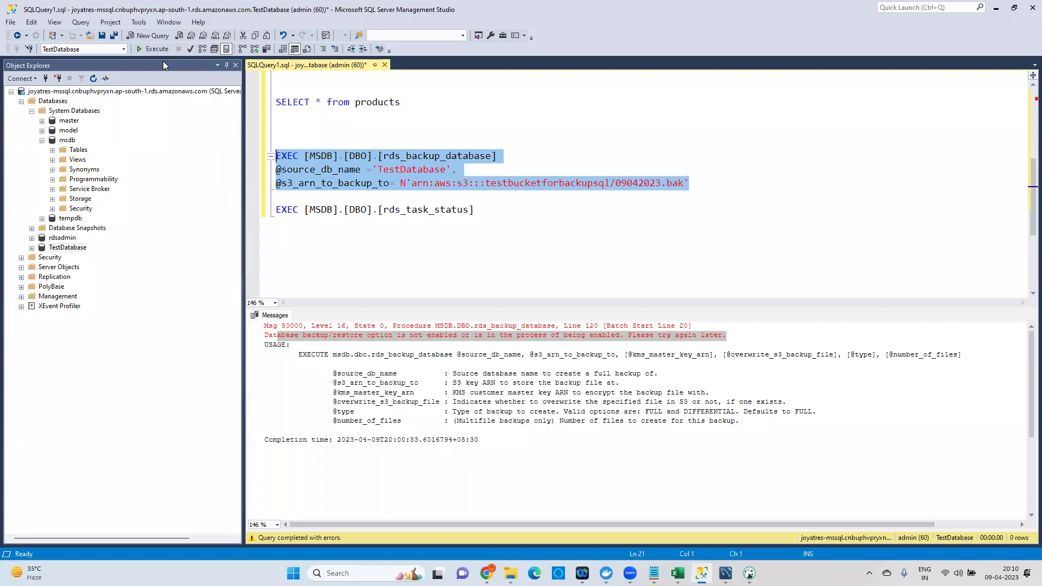
click(457, 155)
key(Down)
key(Down)
key(End)
shift+click(265, 156)
click(151, 49)
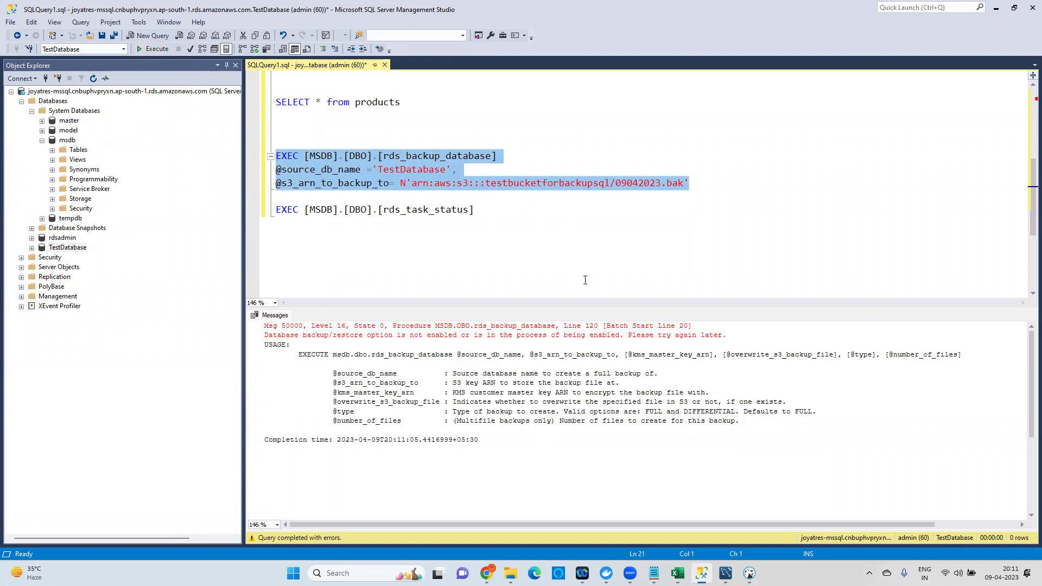
drag(513, 335, 696, 335)
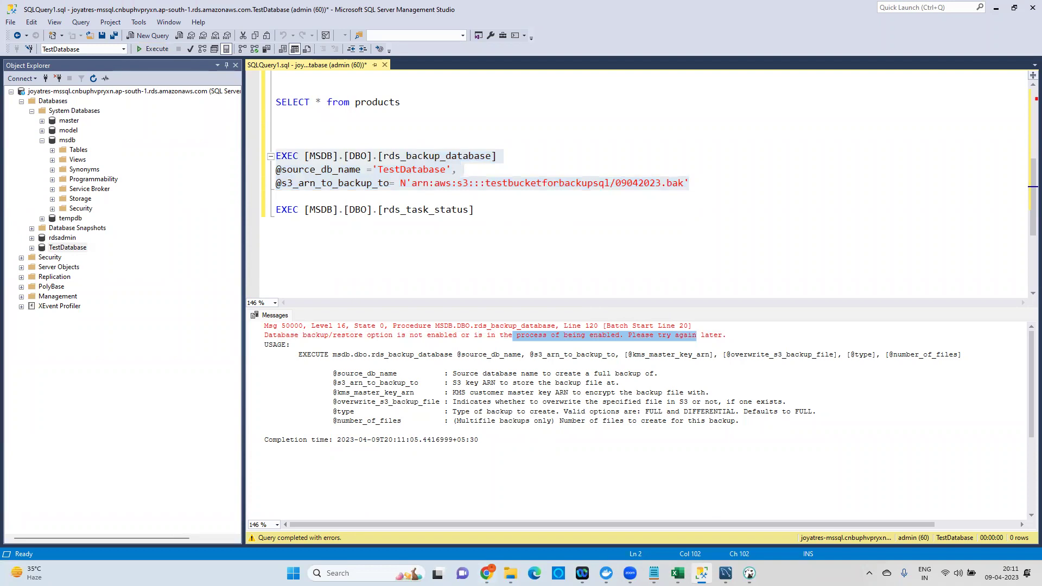
key(alt+Tab)
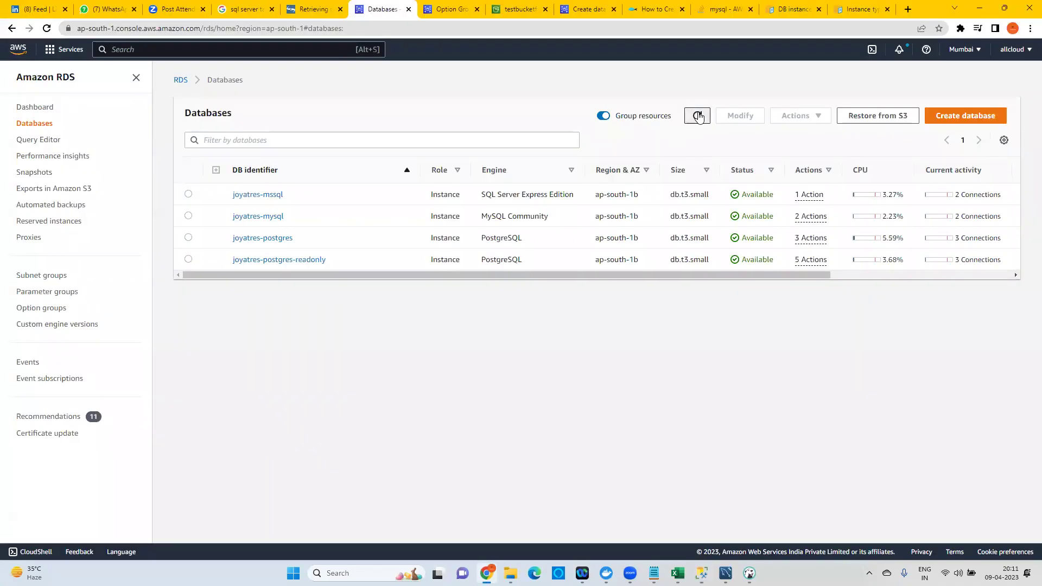
Refresh Databases to see joyatres-mssql Modifying, then view the Snapshots page.
click(698, 116)
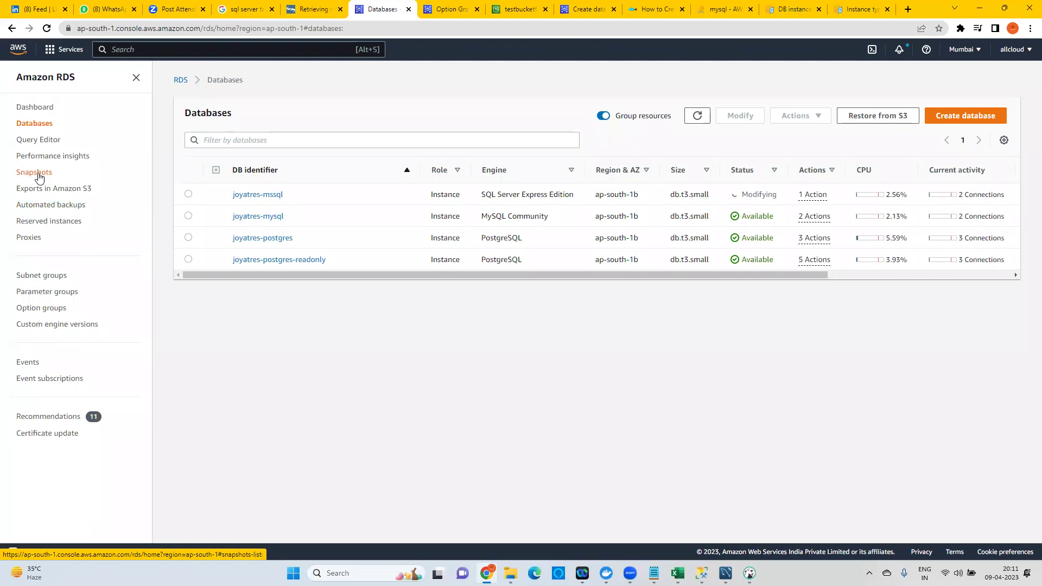
click(38, 174)
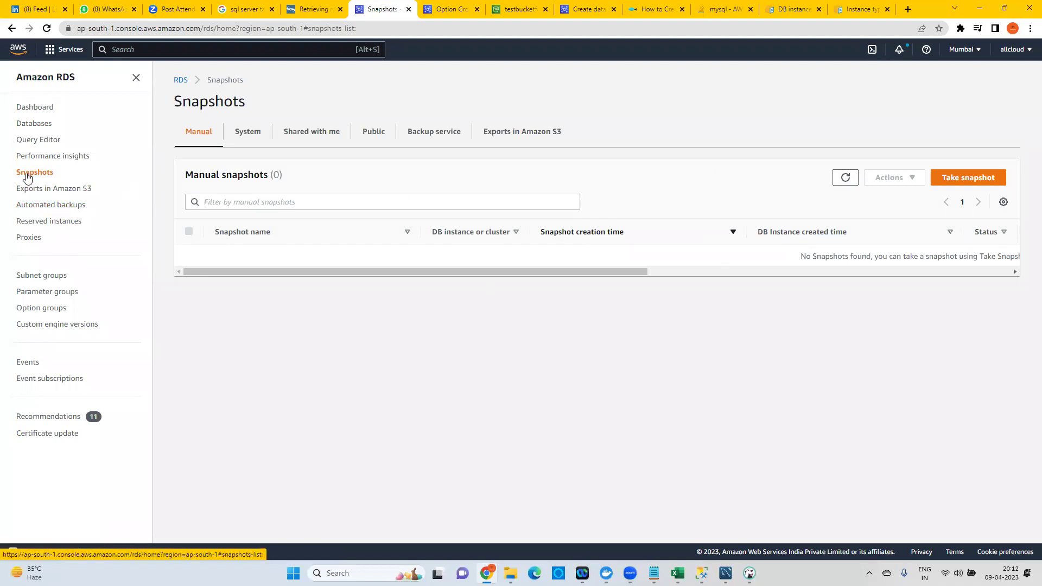
Check the SQL Server instance's entry and actions on the Automated backups page.
click(72, 210)
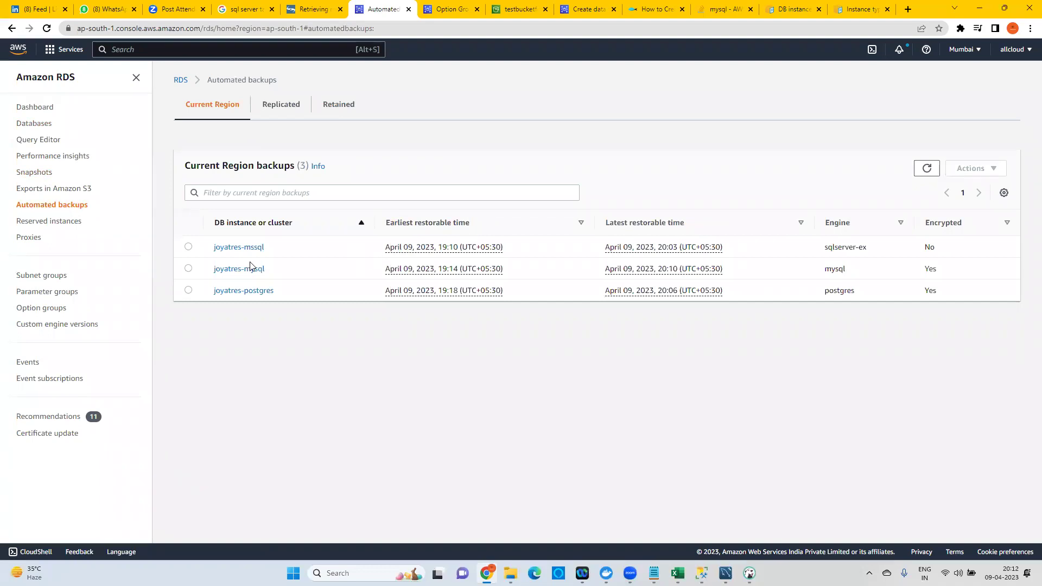
click(189, 247)
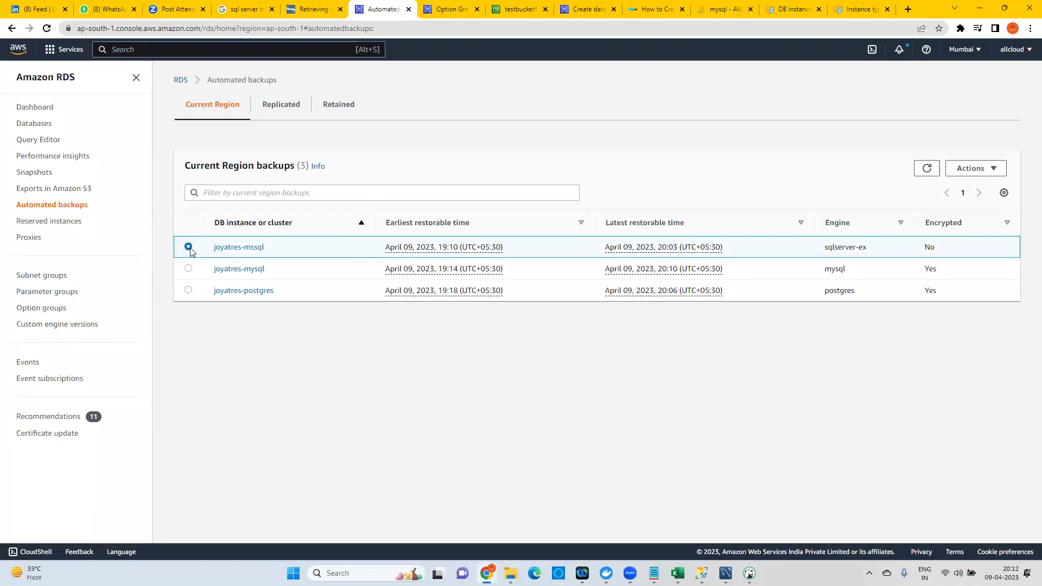
click(996, 168)
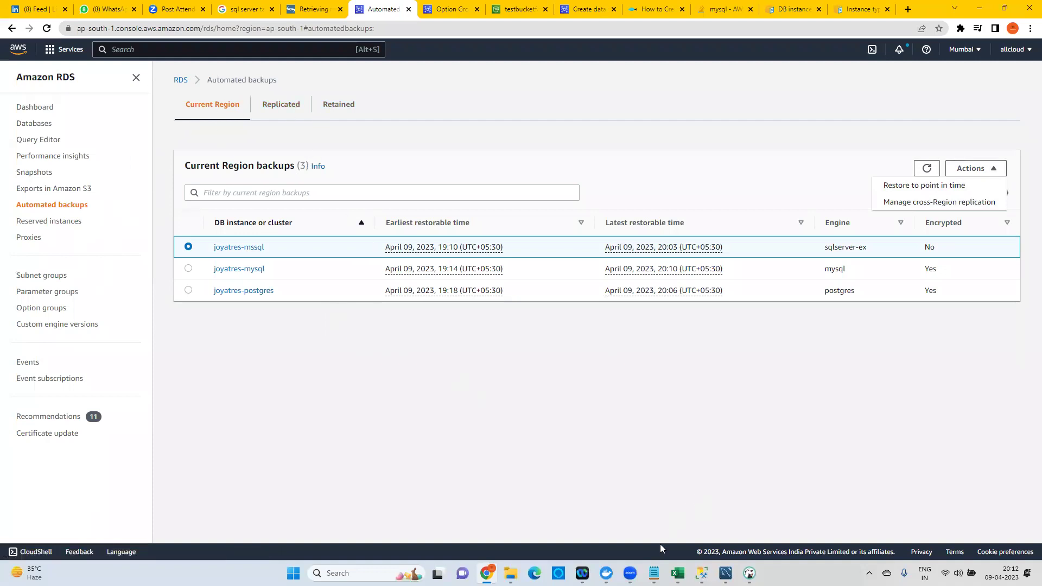
Back in Management Studio, select the three-line rds_backup_database call.
click(702, 573)
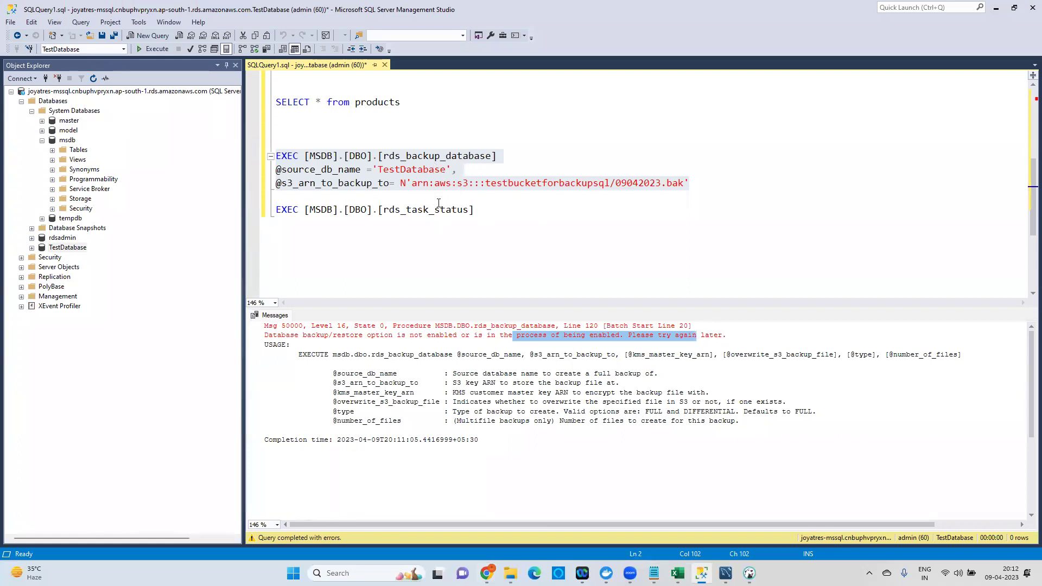
click(439, 206)
drag(691, 185, 263, 155)
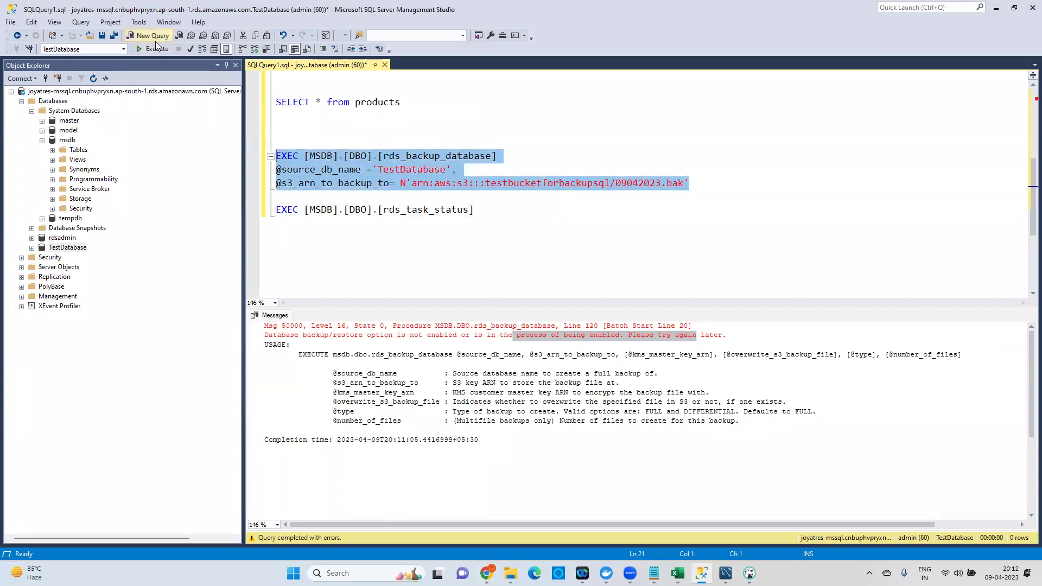
Run the TestDatabase backup and check its % complete and duration with rds_task_status.
click(153, 49)
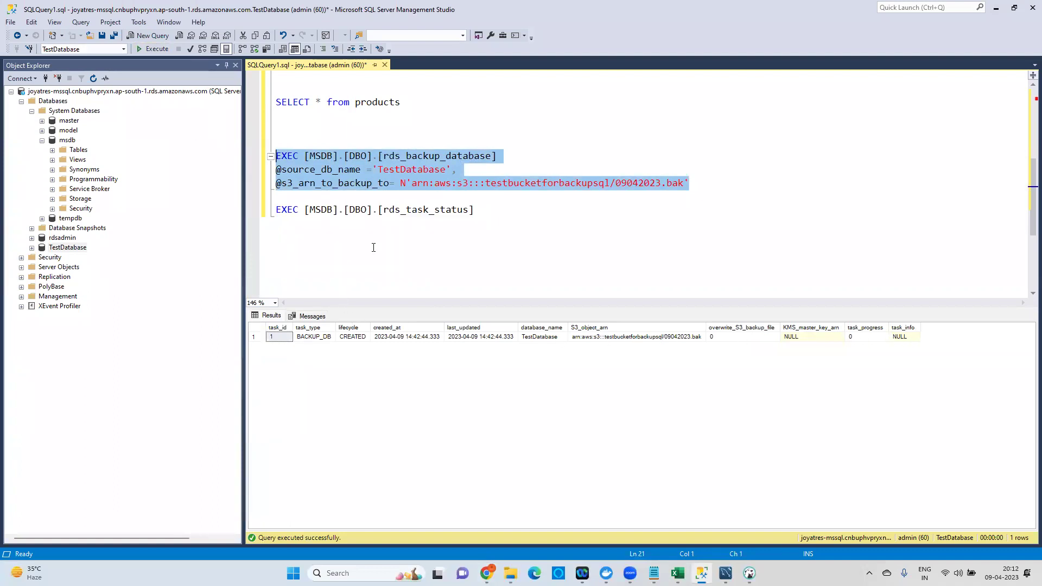
drag(477, 212, 274, 210)
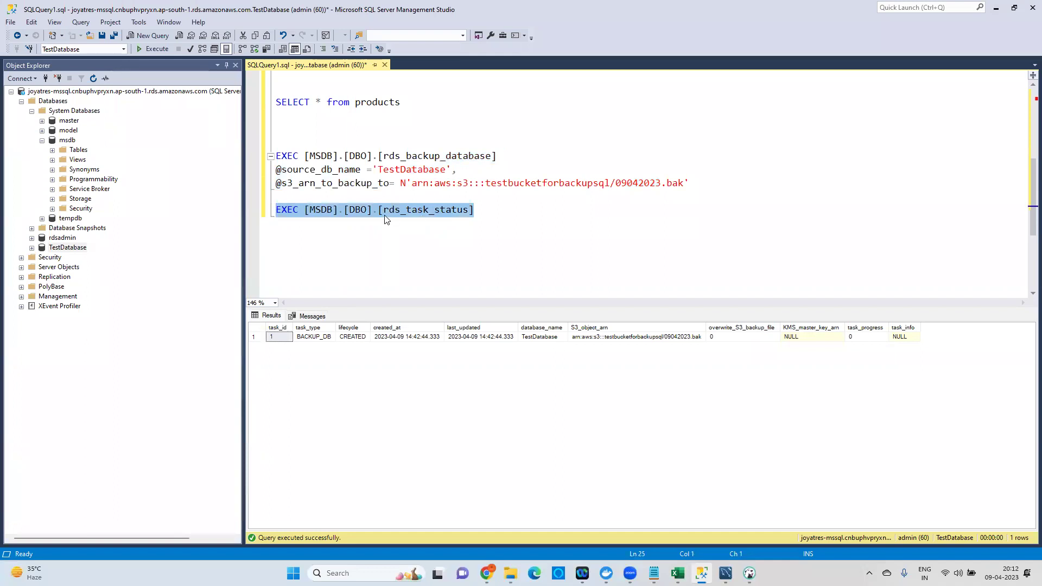
click(160, 54)
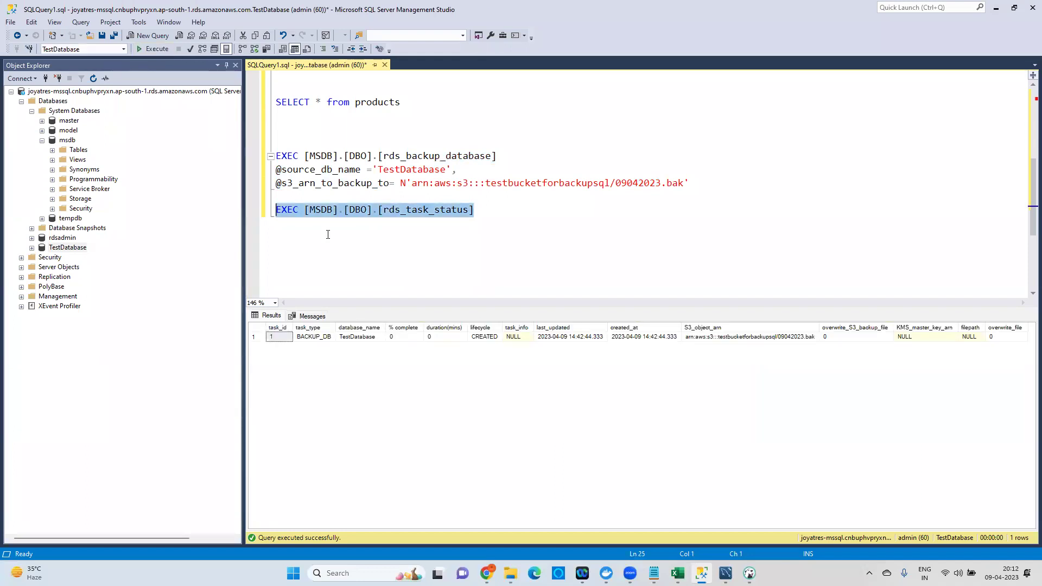
click(406, 339)
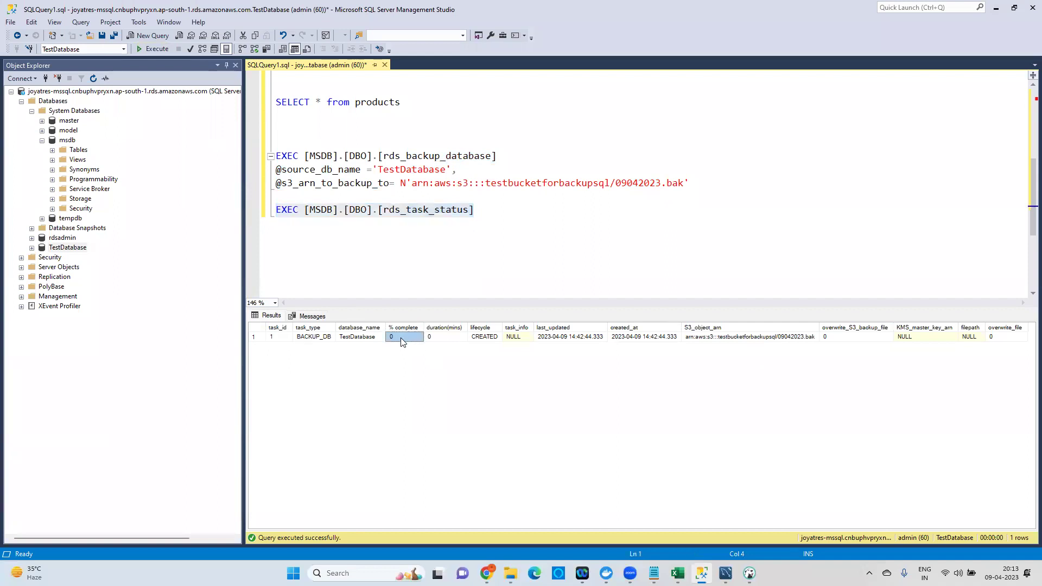
click(447, 338)
Re-check the task status: 100% complete, lifecycle IN_PROGRESS; widen the task_info column.
drag(494, 210, 274, 209)
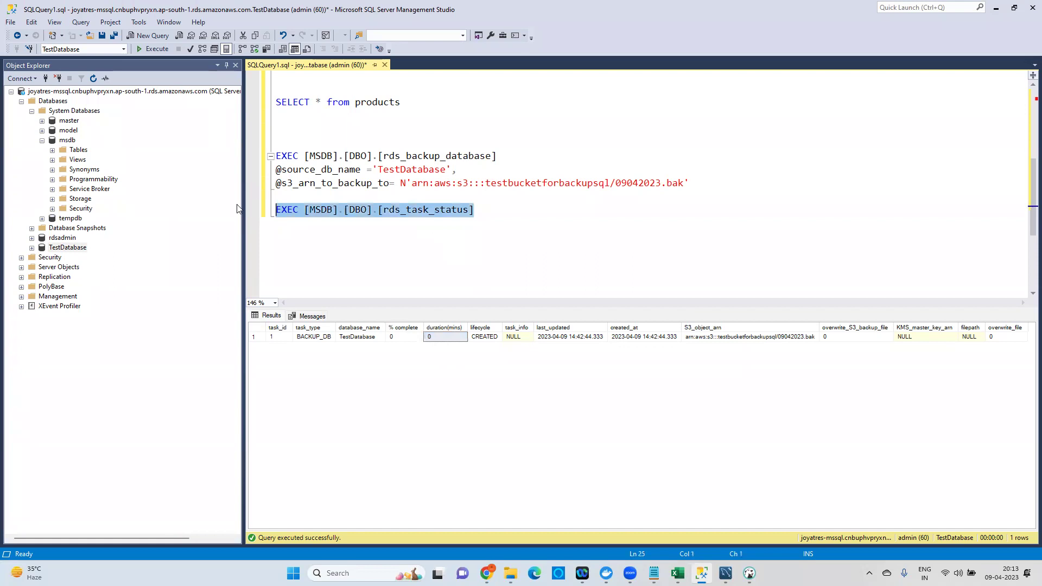
click(147, 49)
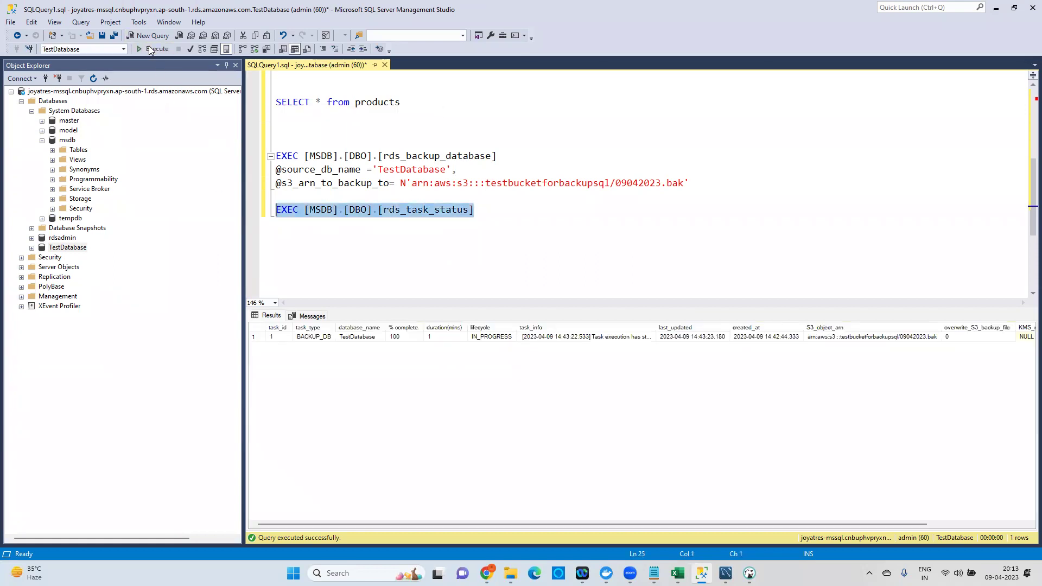
click(399, 336)
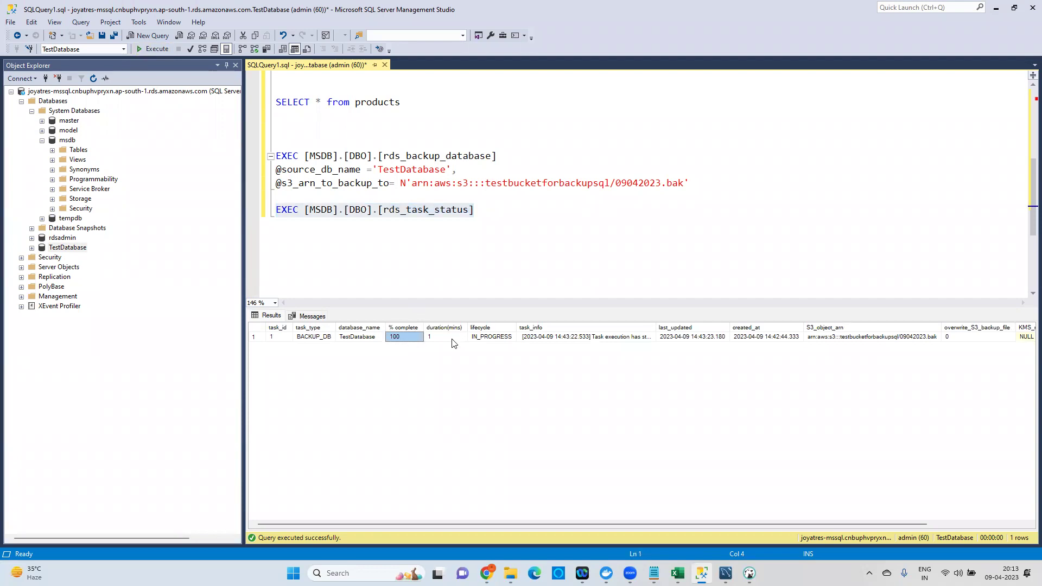
click(489, 337)
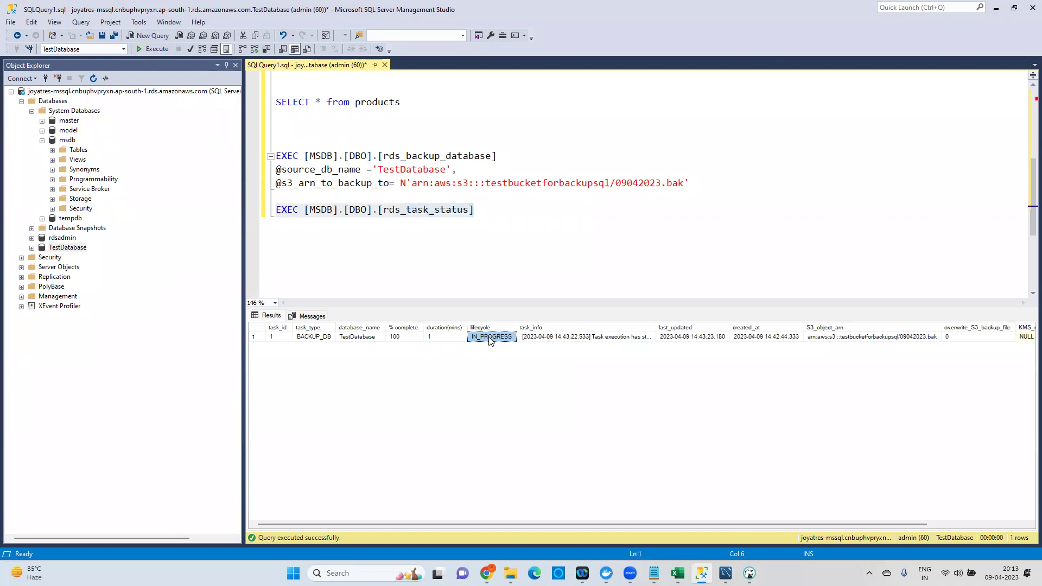
drag(657, 328, 735, 329)
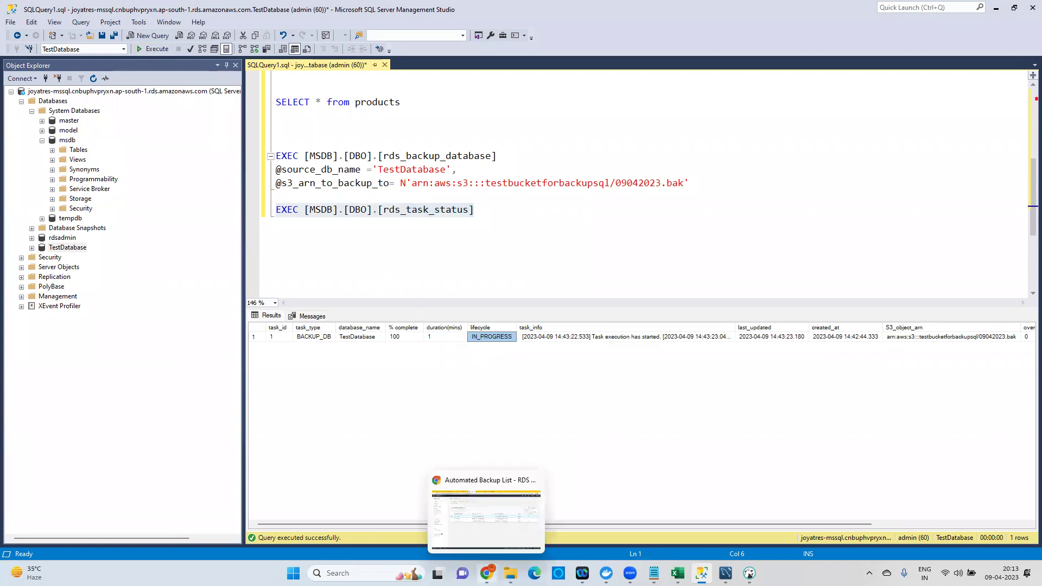
Check the testbucketforbackupsql bucket's objects in Chrome, which is still empty.
click(486, 574)
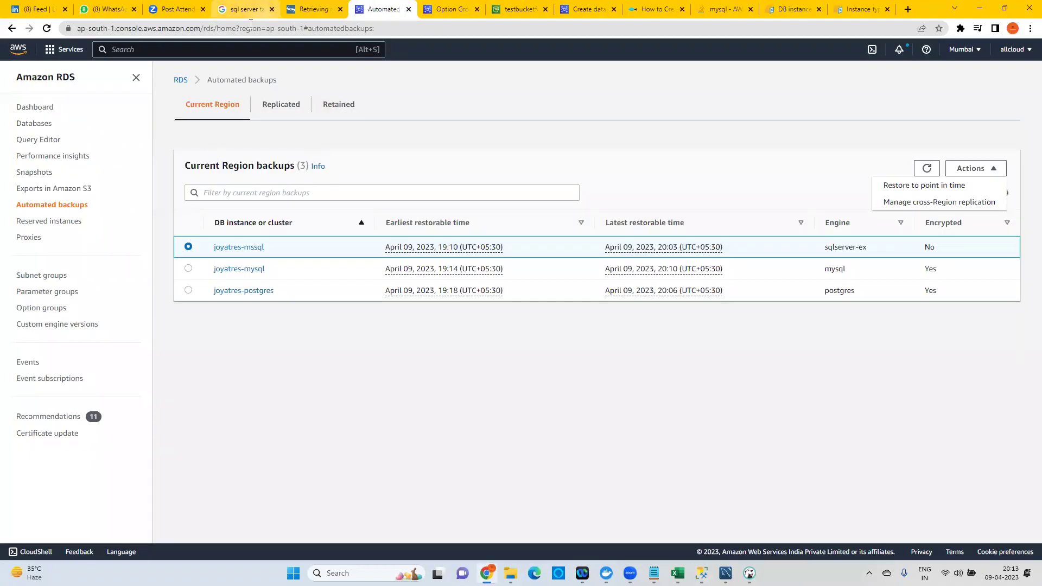
click(506, 11)
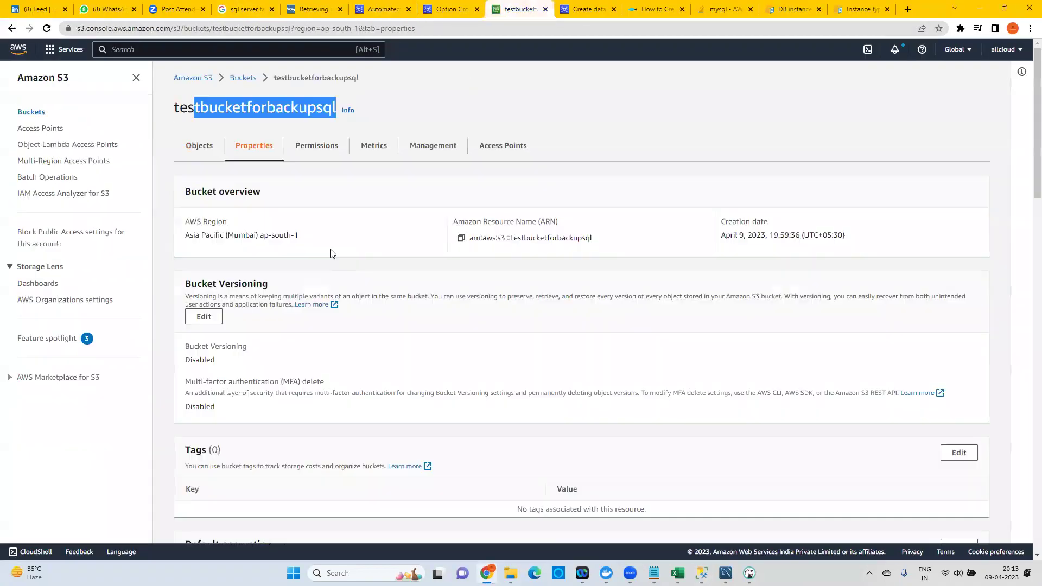
click(191, 156)
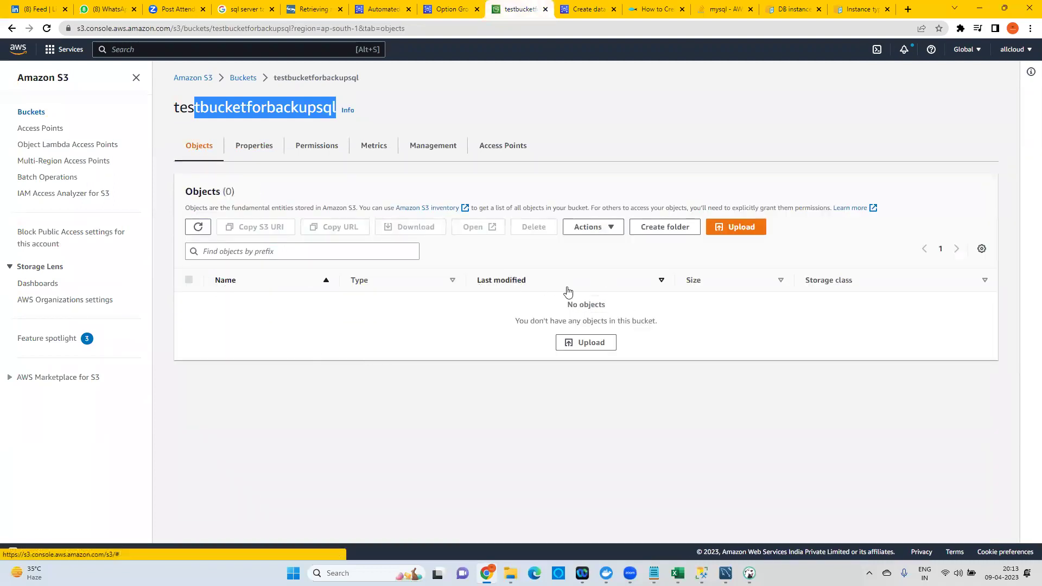
Re-run rds_task_status twice; the backup remains IN_PROGRESS after 2 minutes.
click(701, 573)
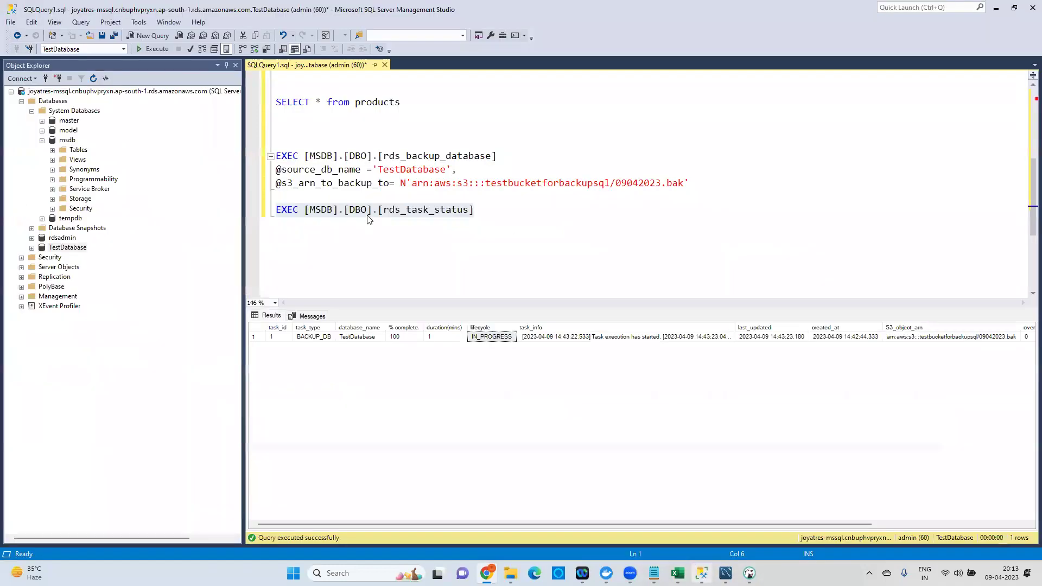
drag(474, 209, 276, 210)
click(155, 48)
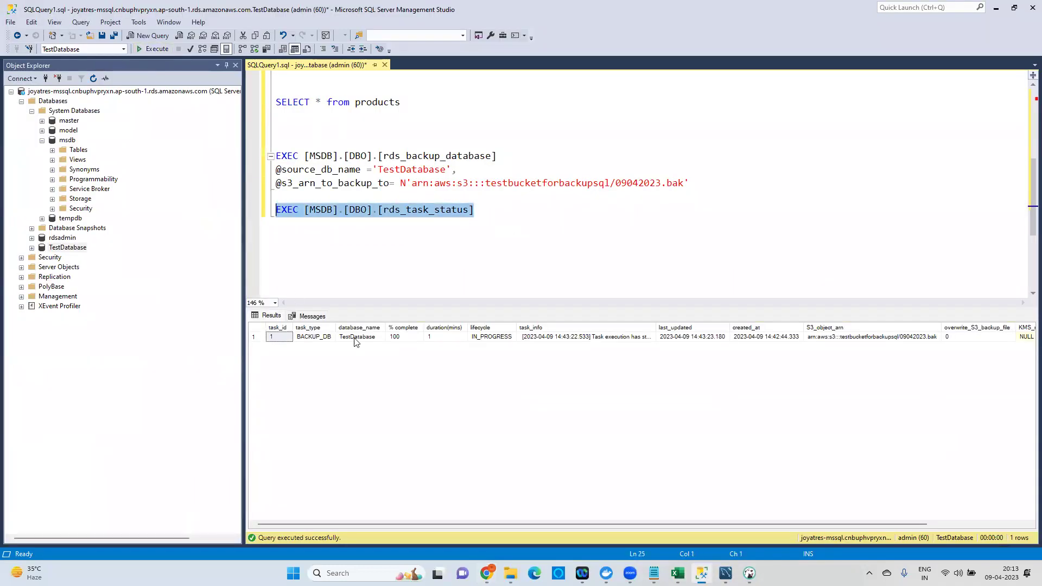
click(440, 341)
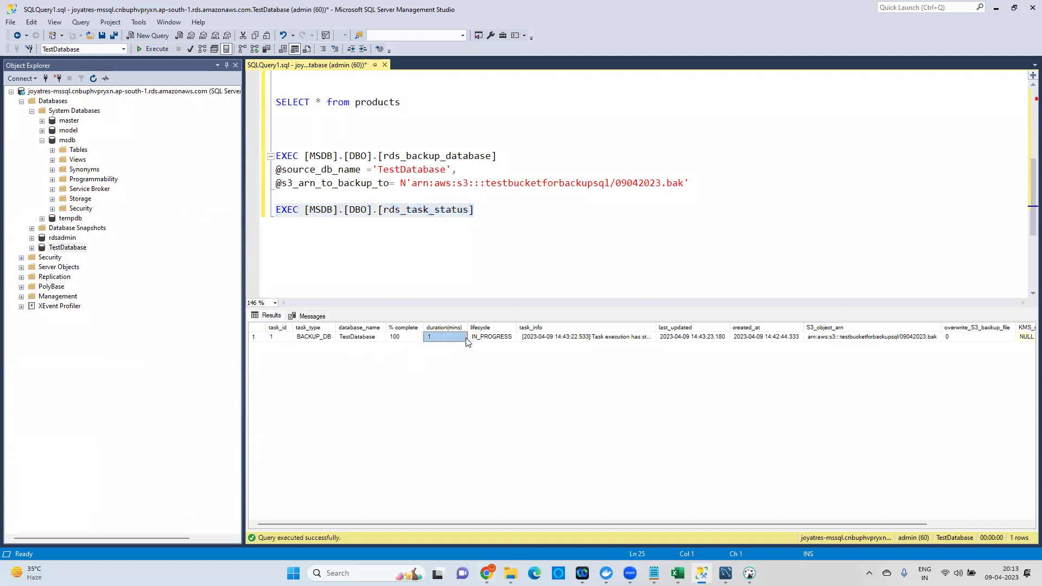
click(484, 339)
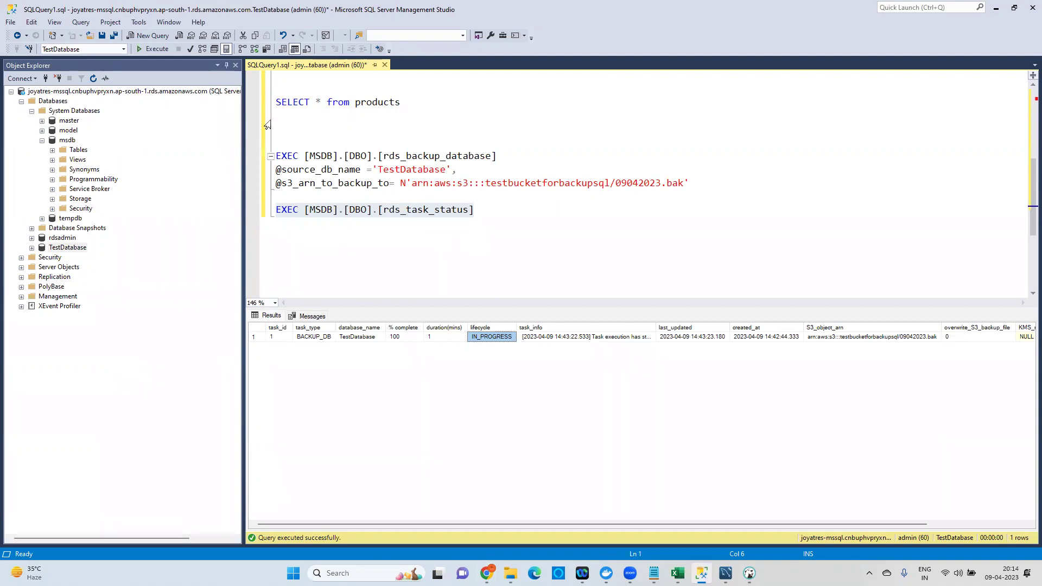
drag(474, 211, 260, 212)
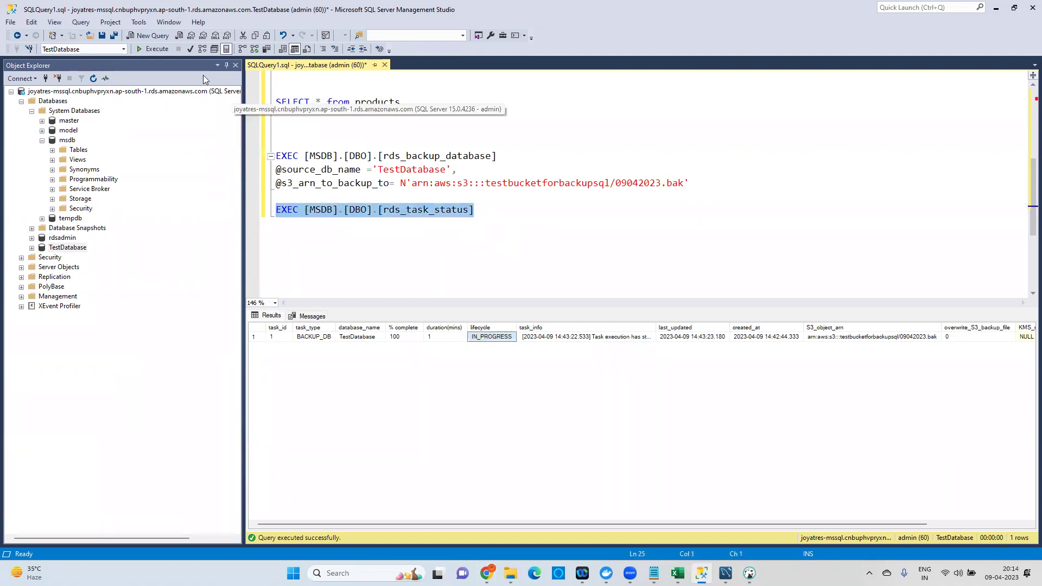
click(159, 46)
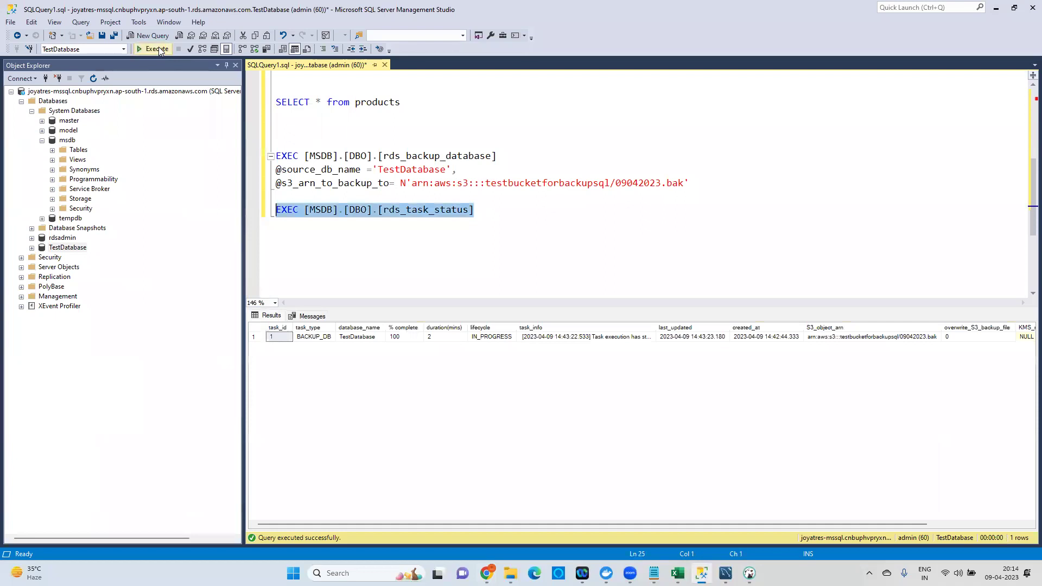
click(441, 338)
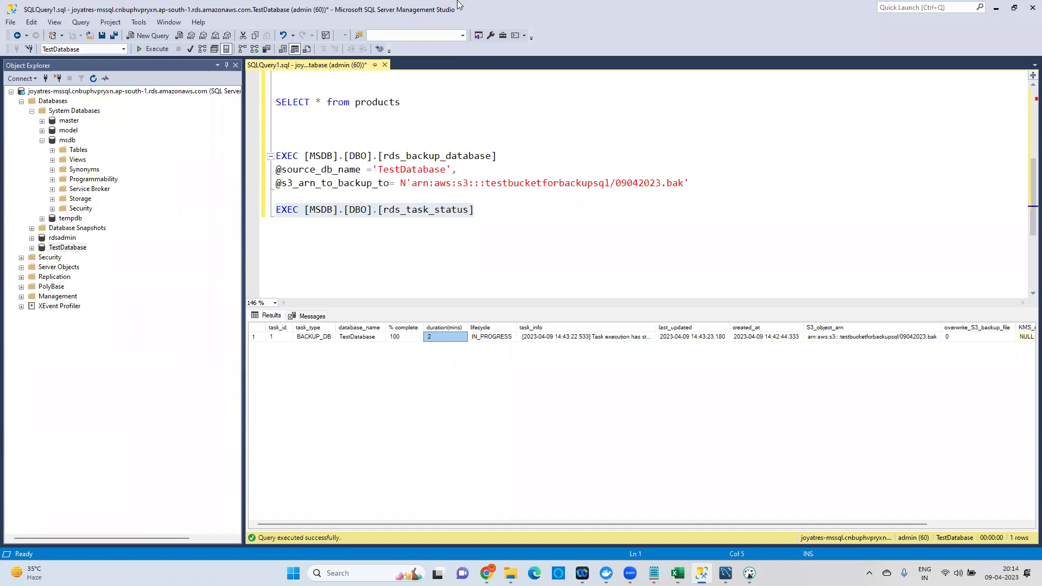
Select the EXEC backup and rds_task_status lines, then bring up the S3 bucket page.
click(494, 217)
drag(494, 217, 275, 155)
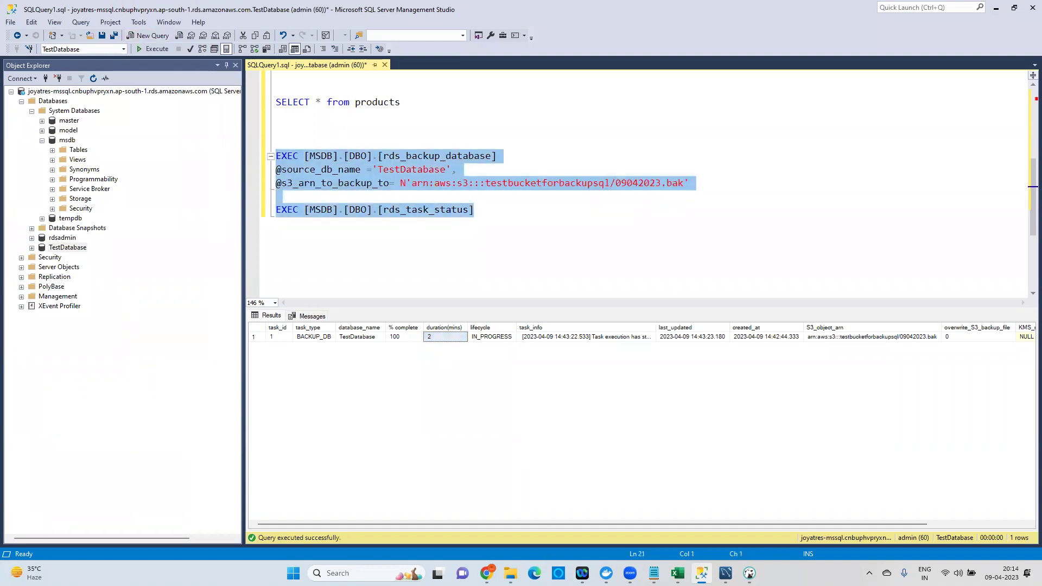
click(484, 508)
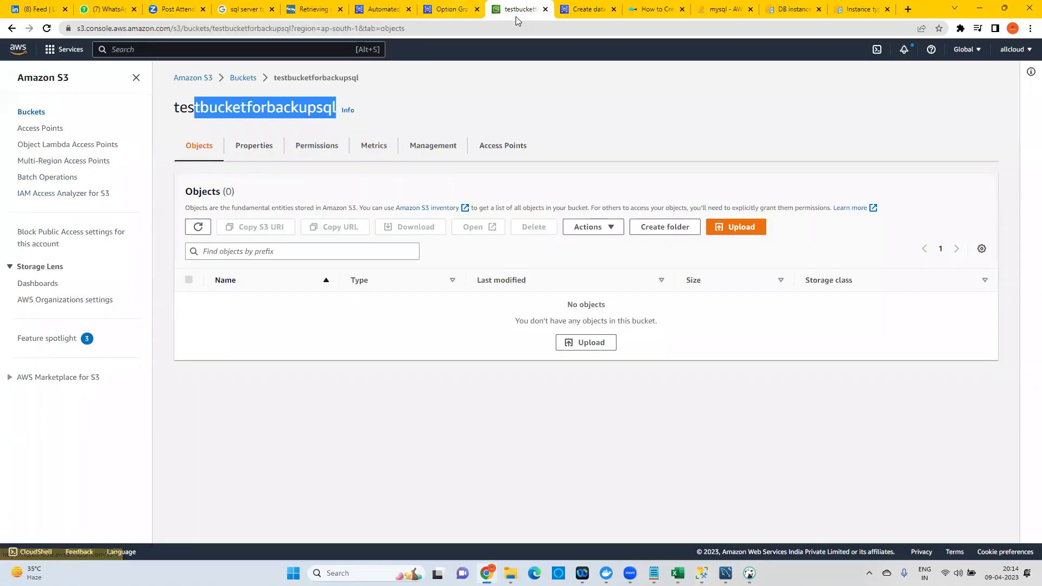
Minimize Chrome to get back to the SSMS query window.
click(980, 8)
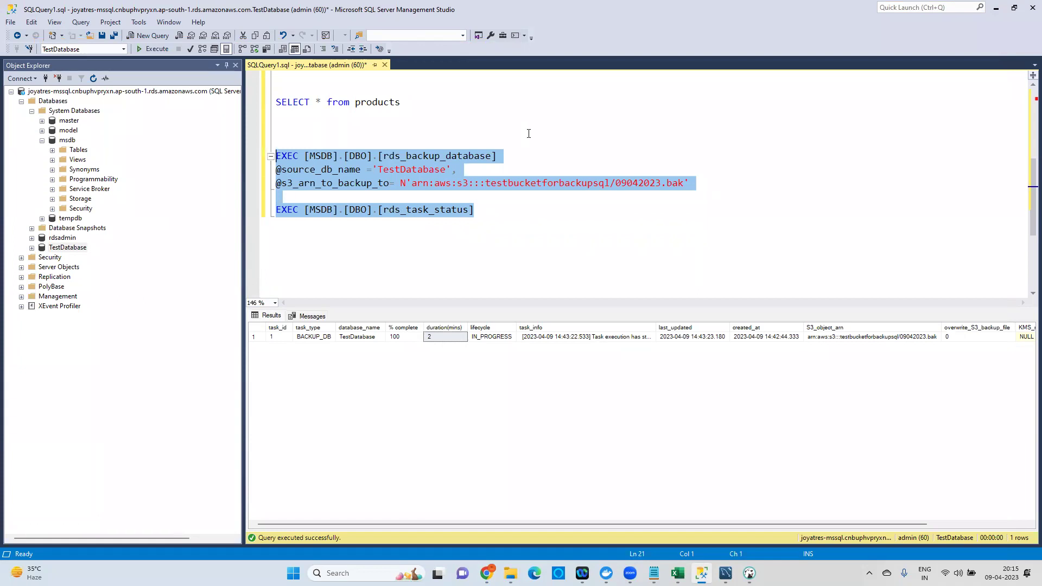
Run only EXEC rds_task_status and confirm the lifecycle reads SUCCESS.
click(491, 210)
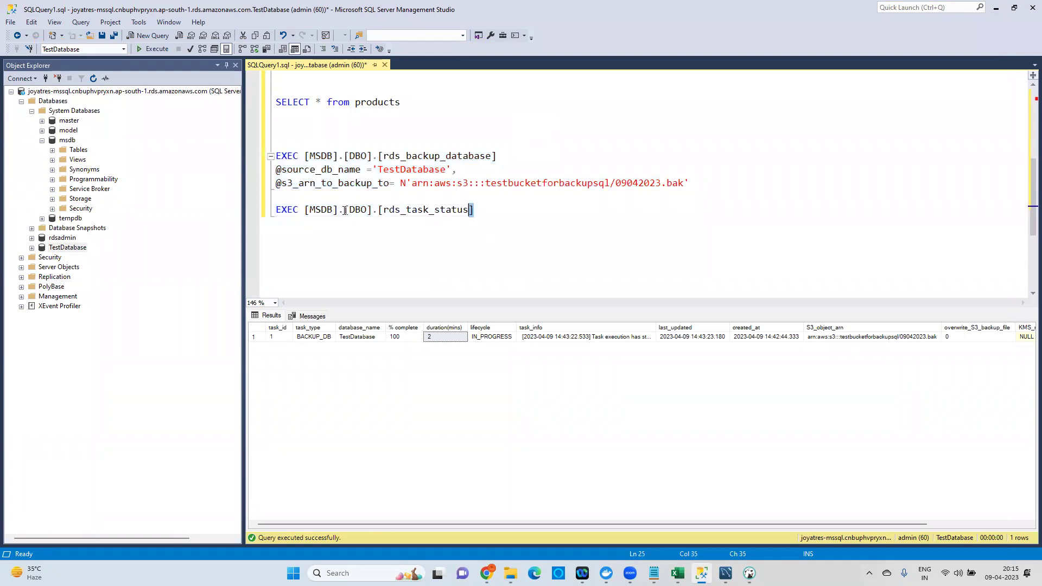
drag(491, 209, 276, 209)
click(156, 51)
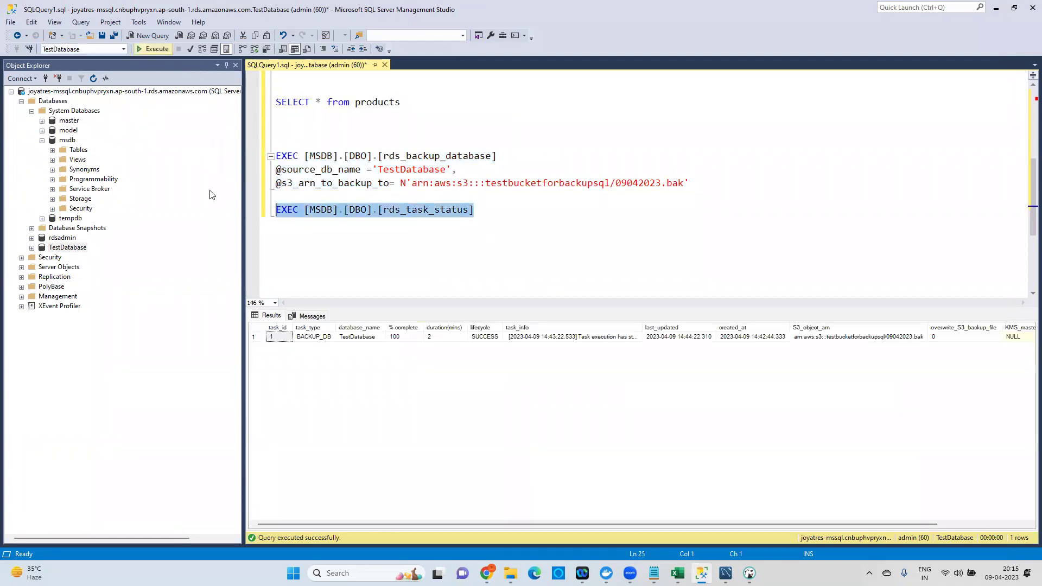
click(483, 338)
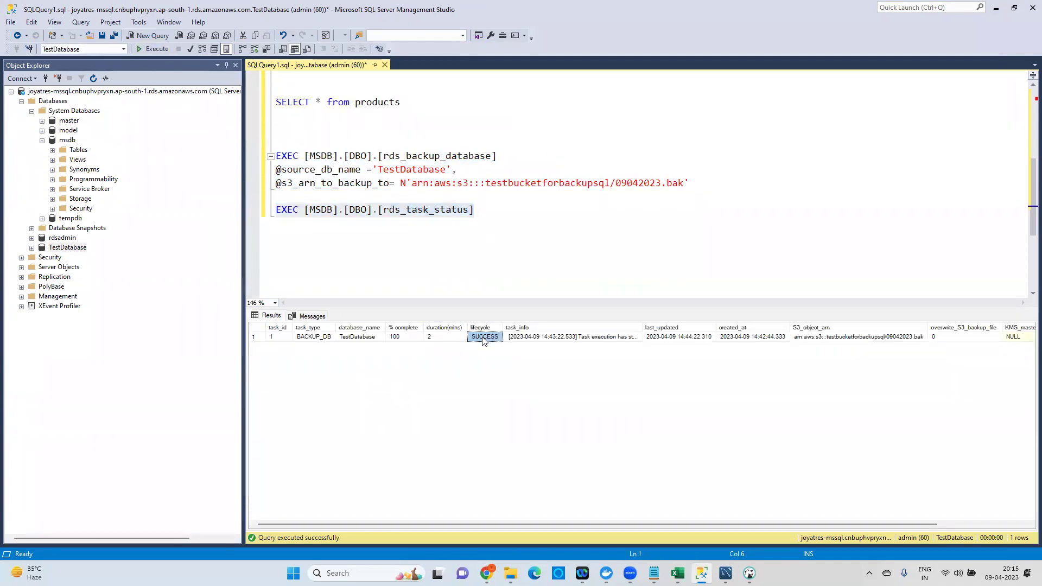
Refresh the S3 bucket to see 09042023.bak (3.0 MB) listed.
key(alt+Tab)
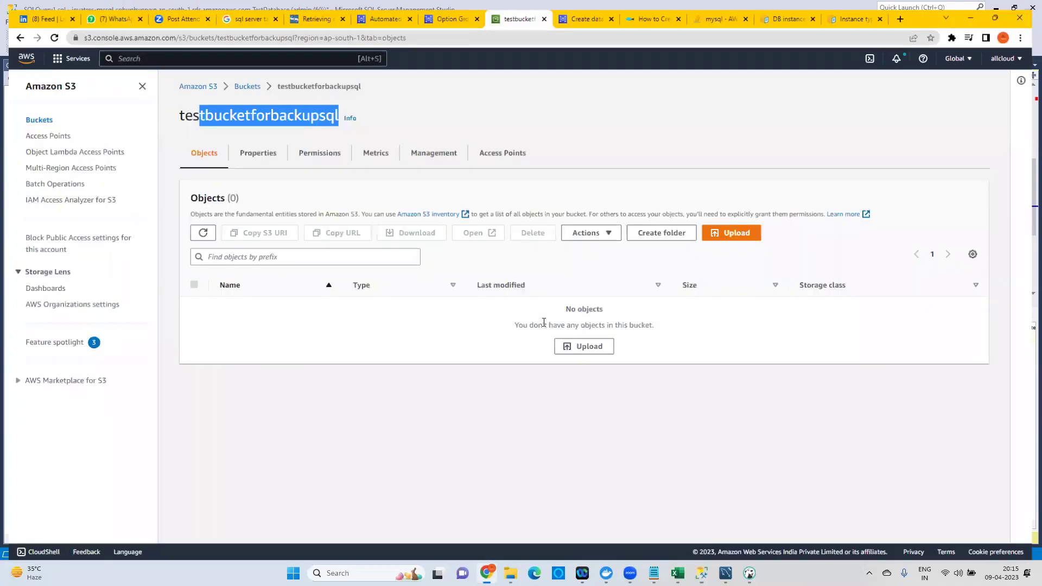
click(199, 228)
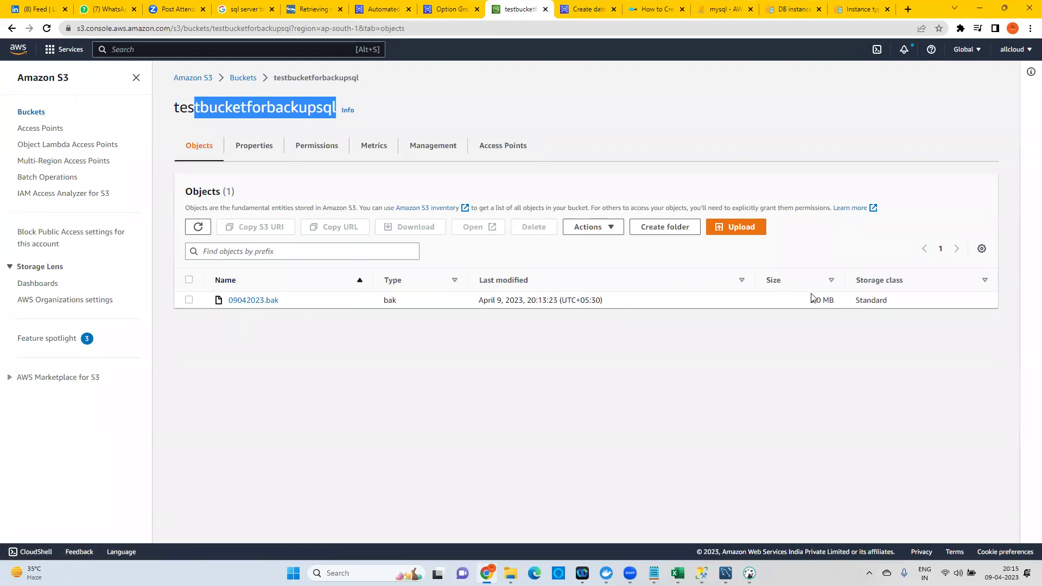
drag(814, 300, 838, 308)
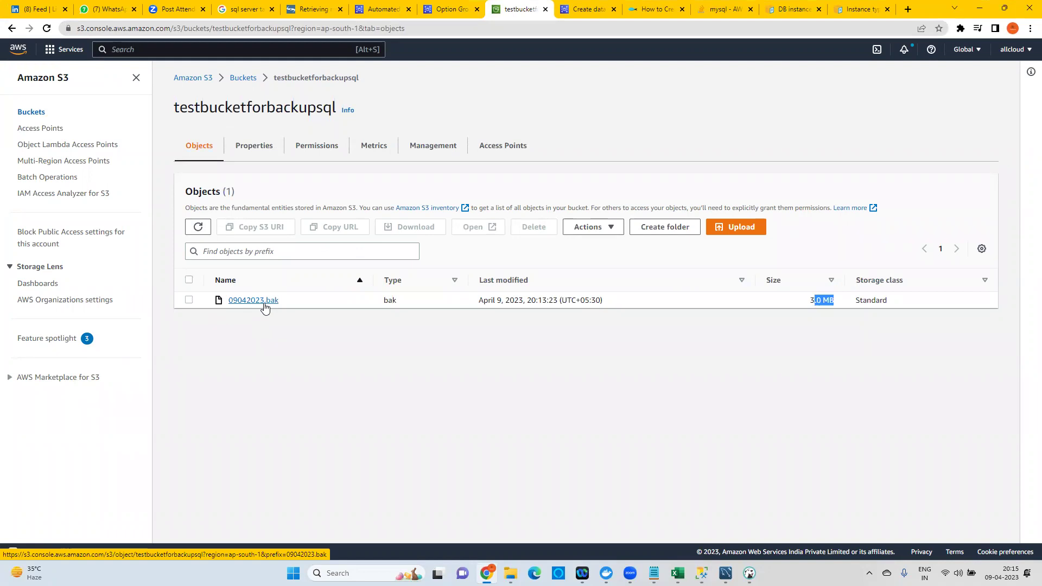
click(654, 573)
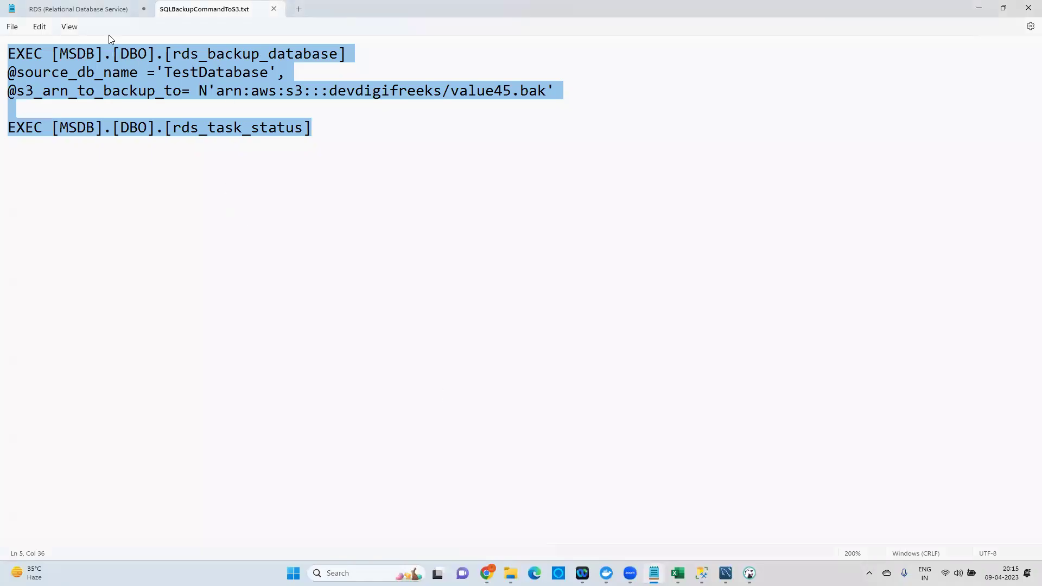
Review the topics already covered in the RDS notes.
click(111, 9)
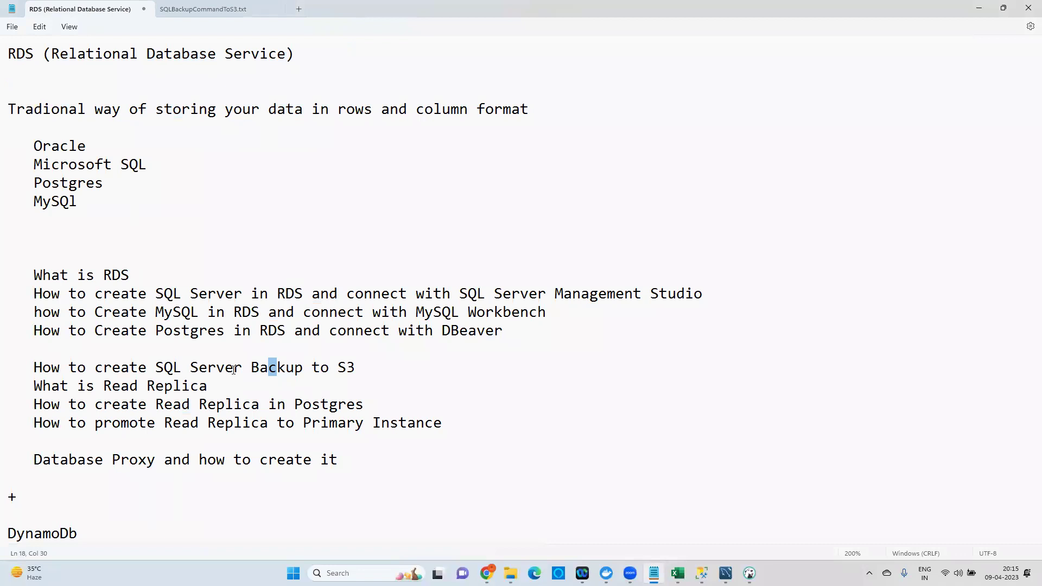
click(182, 423)
drag(53, 276, 223, 331)
click(224, 303)
double_click(234, 295)
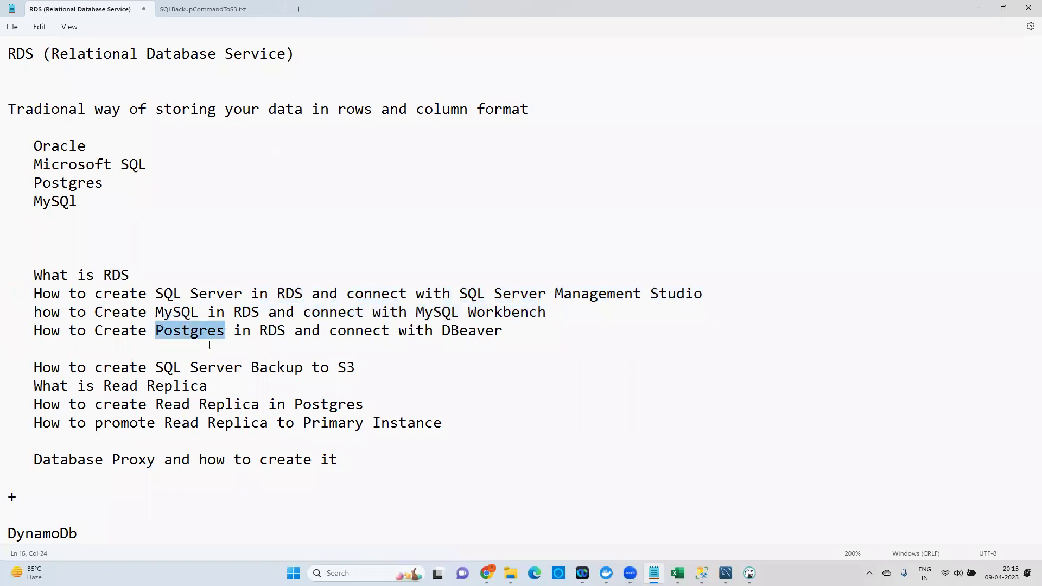
drag(140, 367, 215, 387)
drag(103, 423, 374, 431)
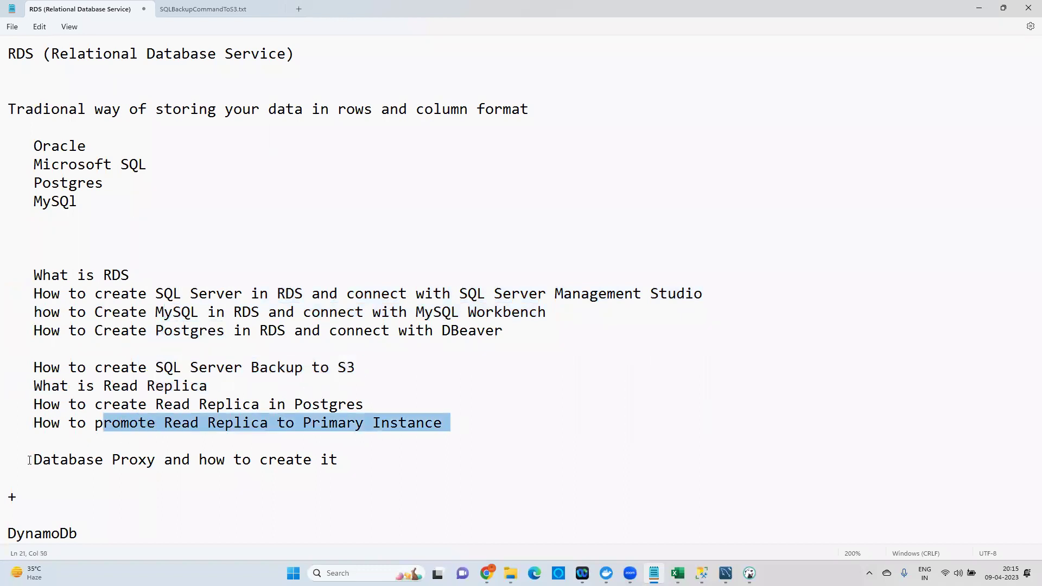
Delete the Database Proxy line and its leftover blank lines from the notes.
drag(33, 460, 367, 482)
key(Delete)
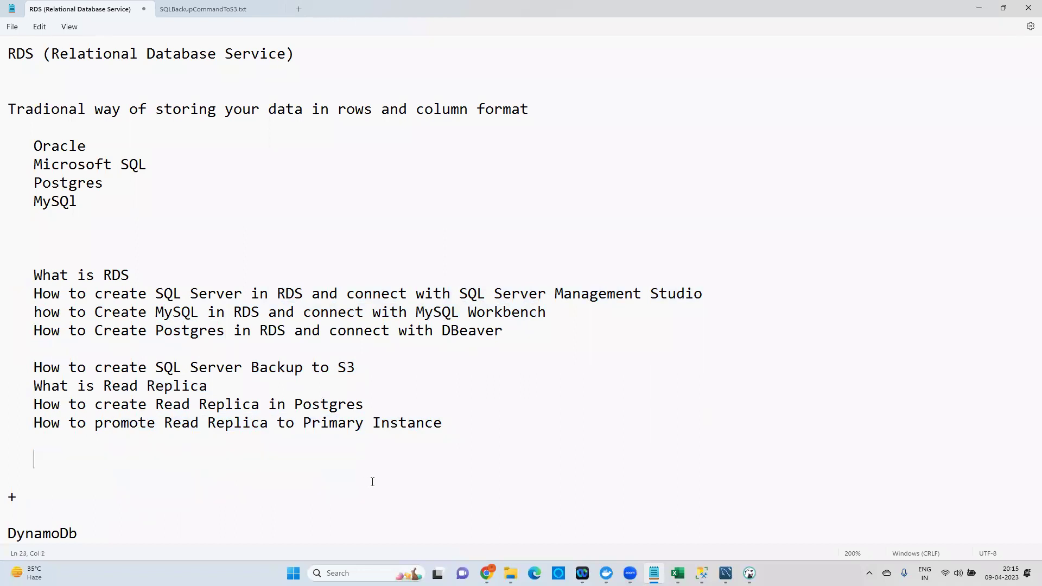
key(Delete)
key(Delete)
key(BackSpace)
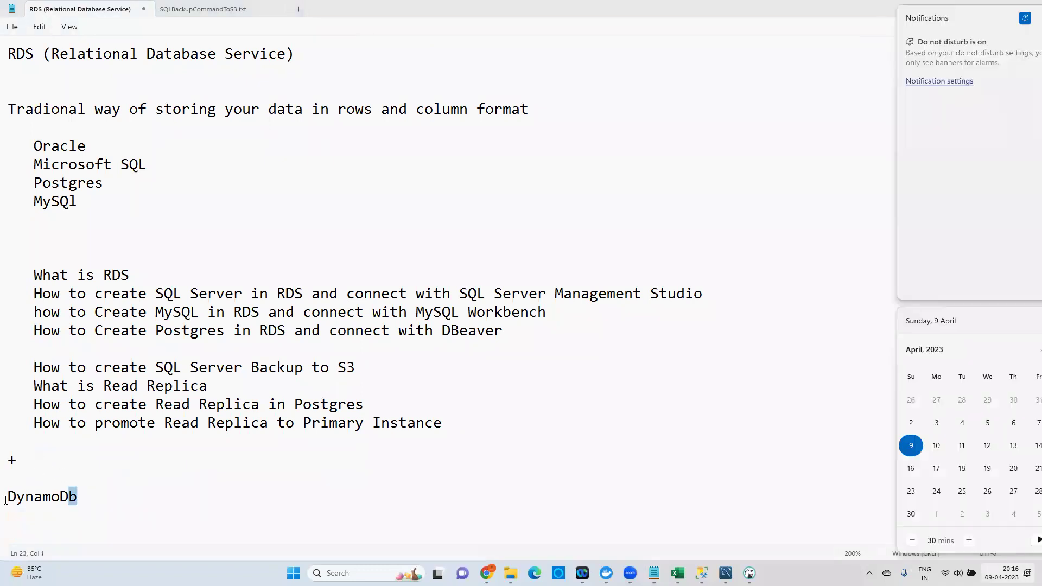
Add SQS, SNS, Cloudformation Templates, Terraform after DynamoDb in the notes.
drag(7, 496, 81, 497)
click(88, 499)
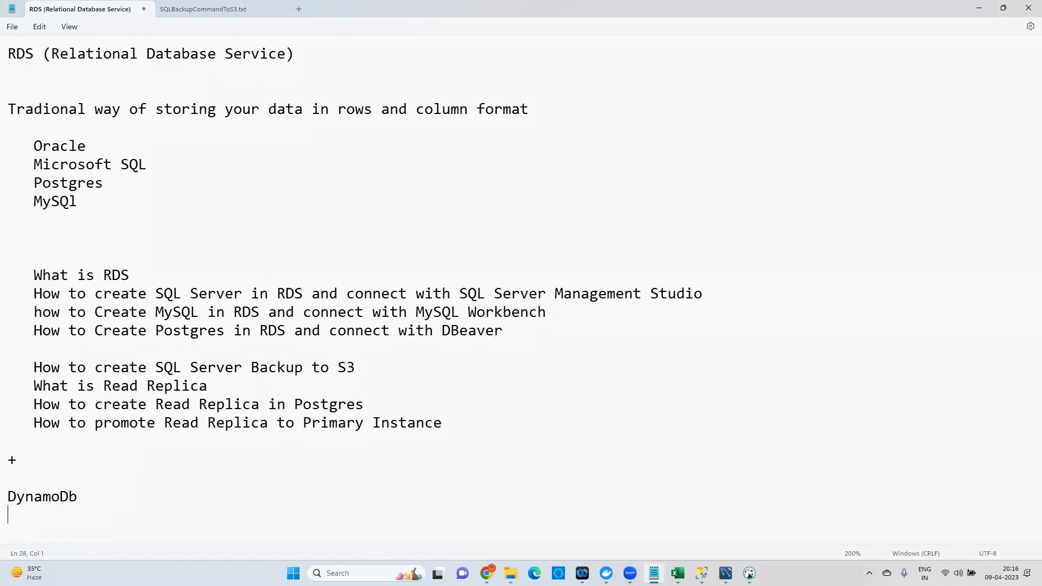
text(SQS, SNS)
key(shift+Left)
key(shift+Left)
key(shift+Left)
key(shift+Left)
key(shift+Left)
key(shift+Left)
key(shift+Left)
shift+click(6, 498)
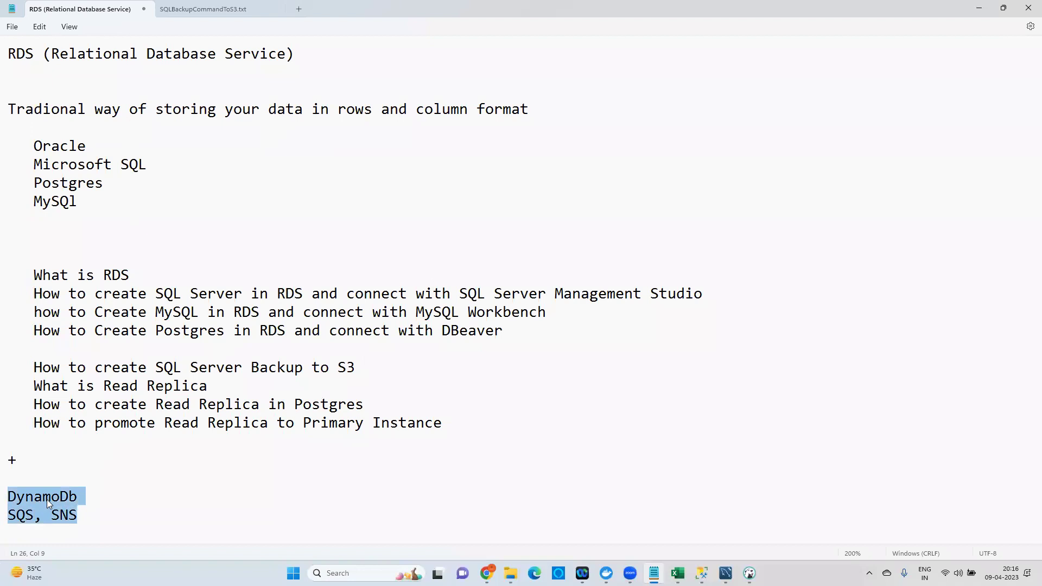
click(90, 509)
text(, C)
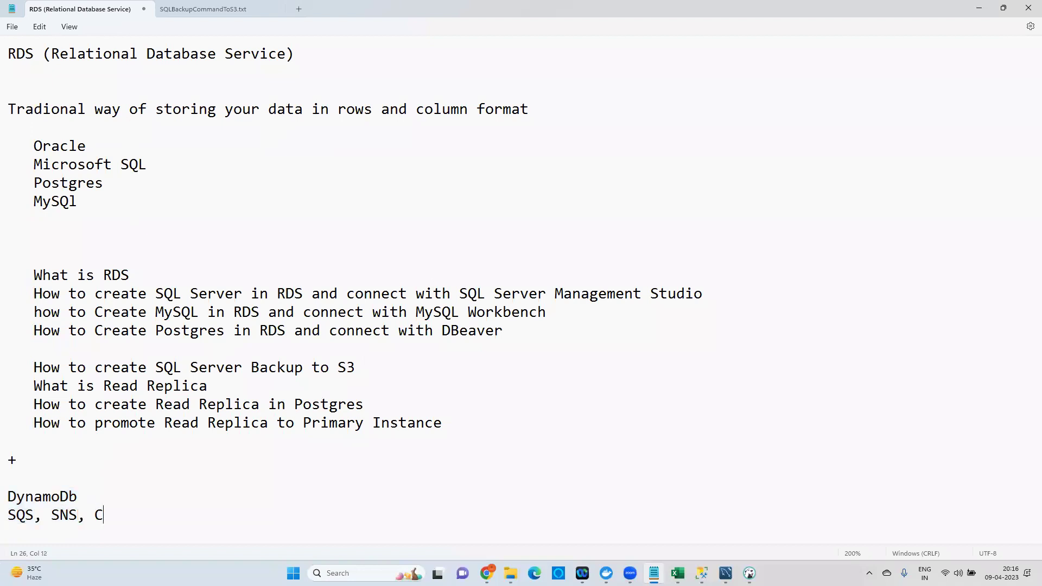
text(loudformatio)
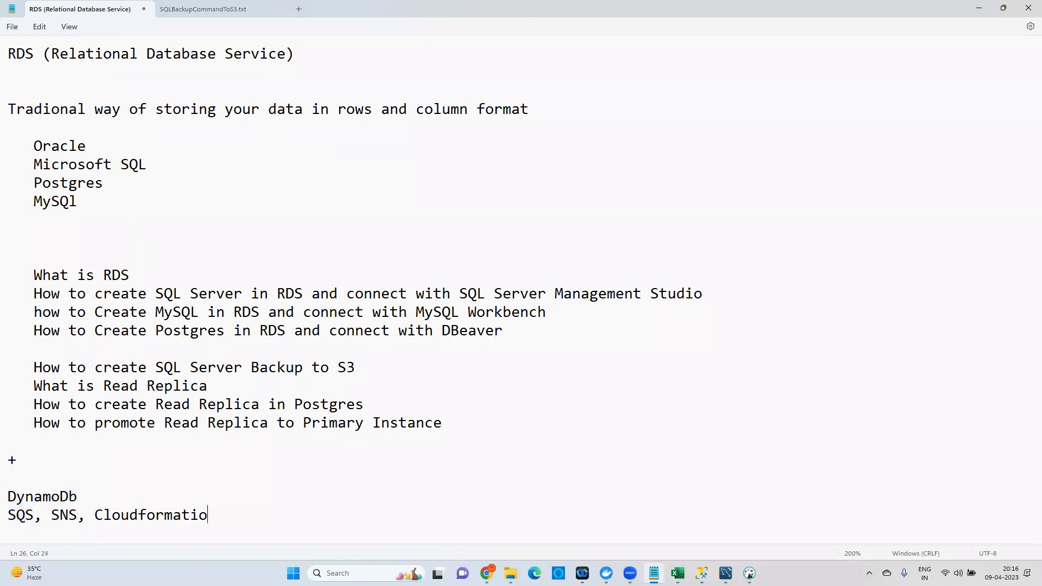
text(n Templates, )
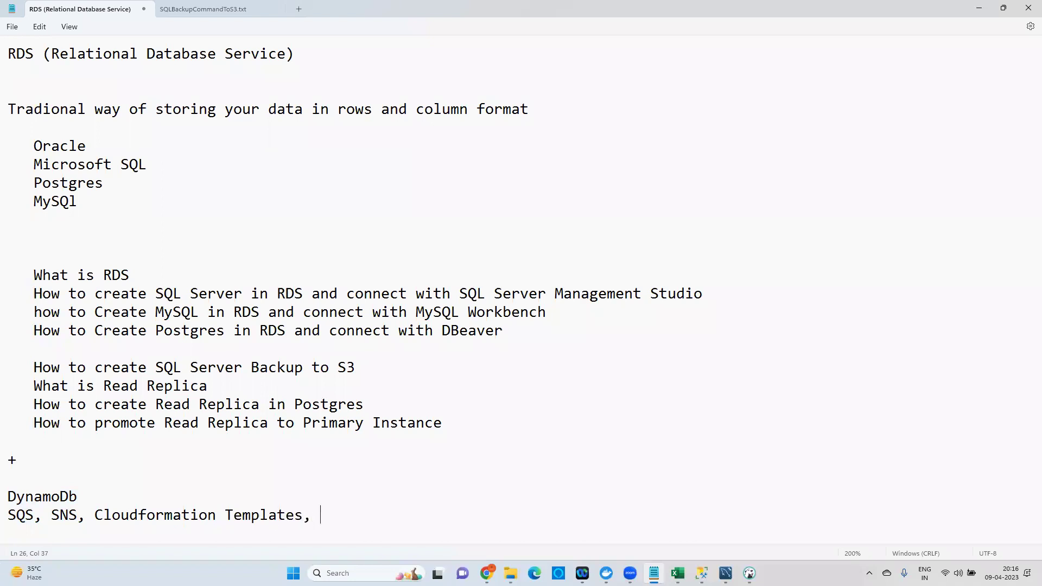
text(Terraform)
Put Cloudformation Templates and Terraform each on their own line.
click(96, 514)
key(Return)
drag(96, 509, 7, 491)
click(16, 496)
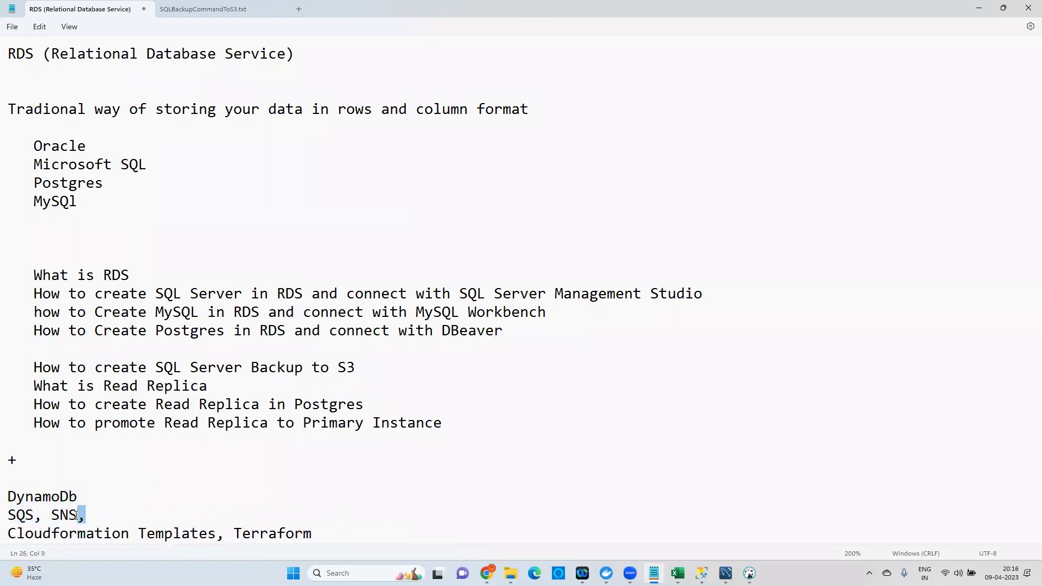
double_click(199, 534)
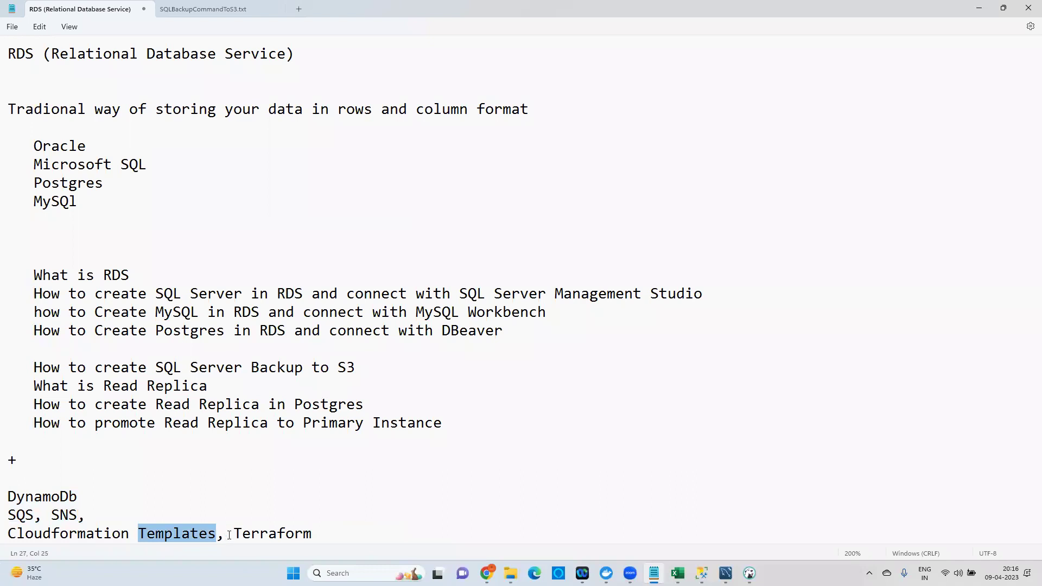
click(235, 533)
key(Return)
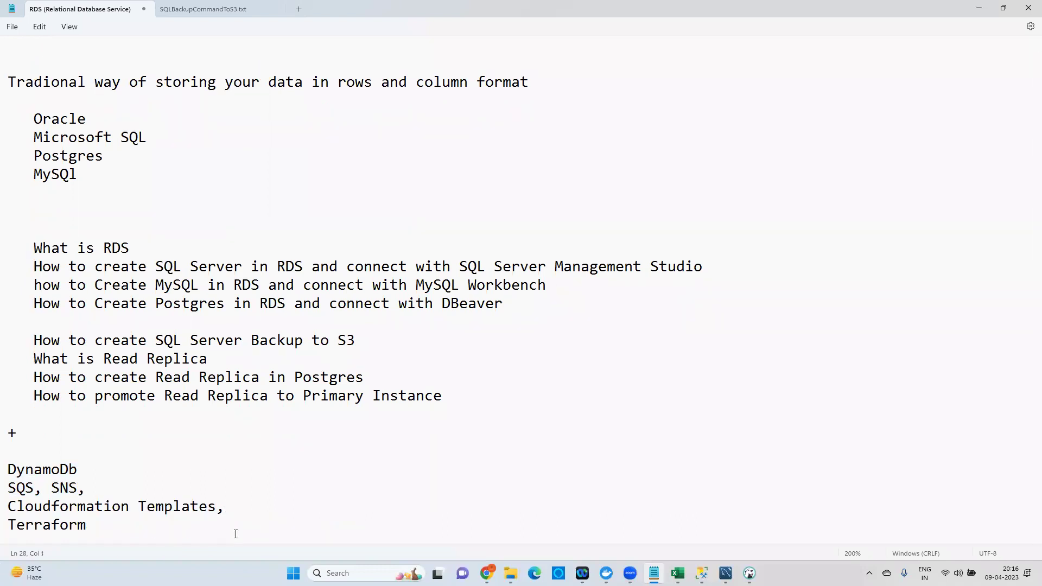
click(380, 355)
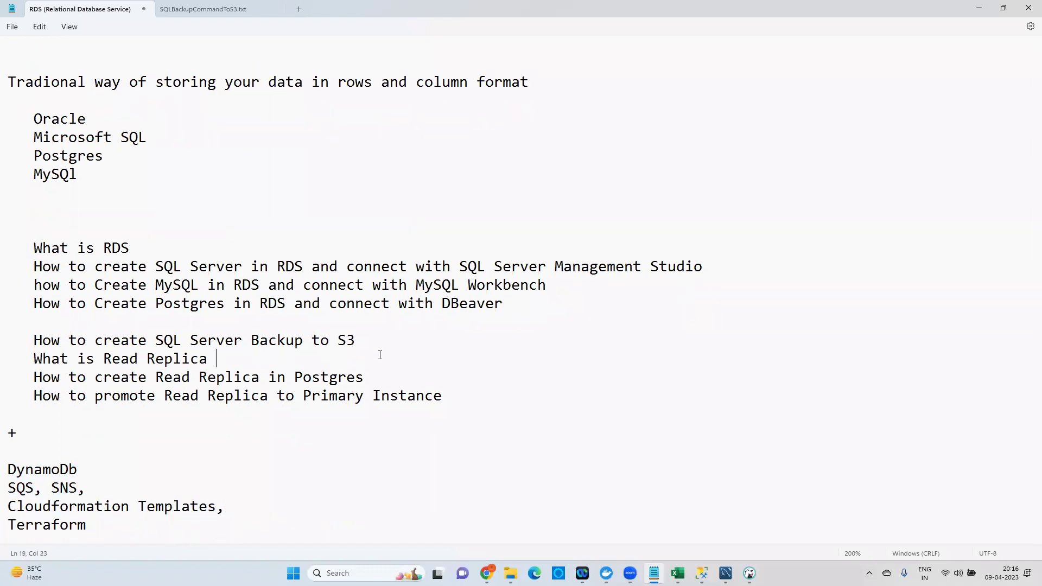